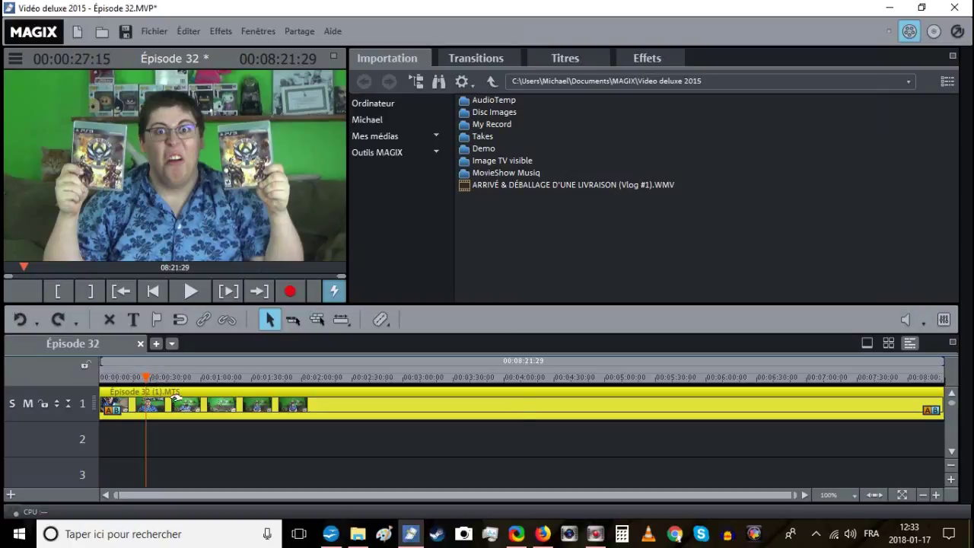
Export the current frame as a 1920x1080 JPEG named Épisode 32.JPG in the FLAMINGO ENRAGÉ folder.
left_click(156, 31)
mouse_move(362, 143)
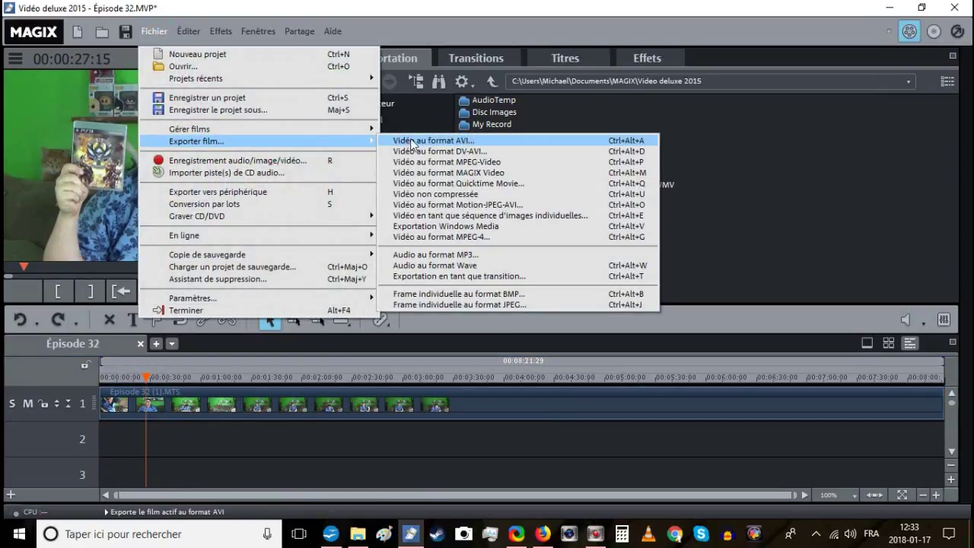
left_click(501, 309)
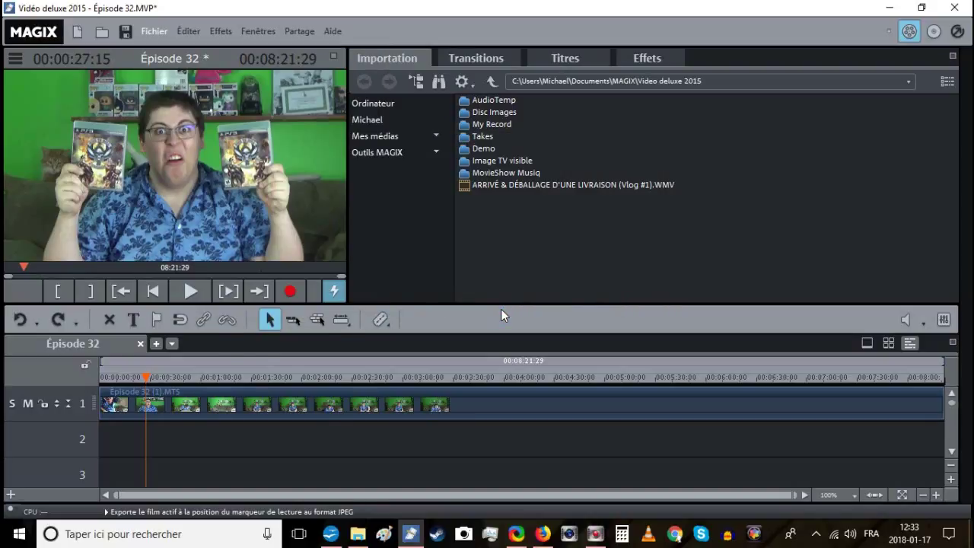
left_click(643, 290)
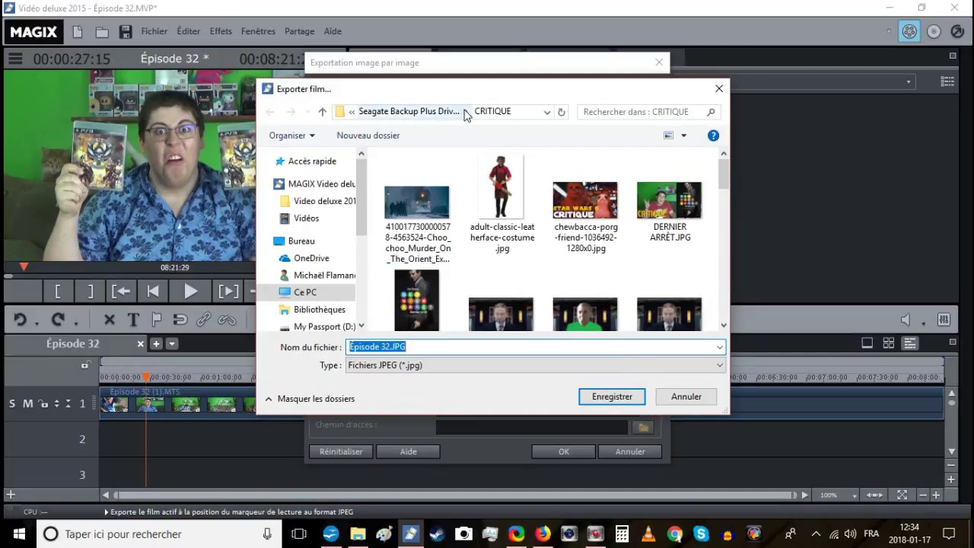
left_click(466, 113)
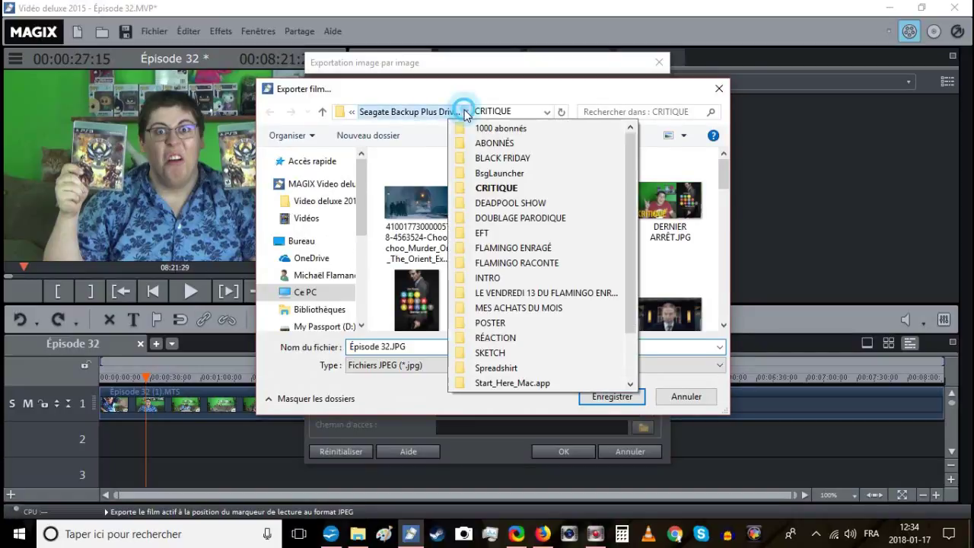
left_click(513, 248)
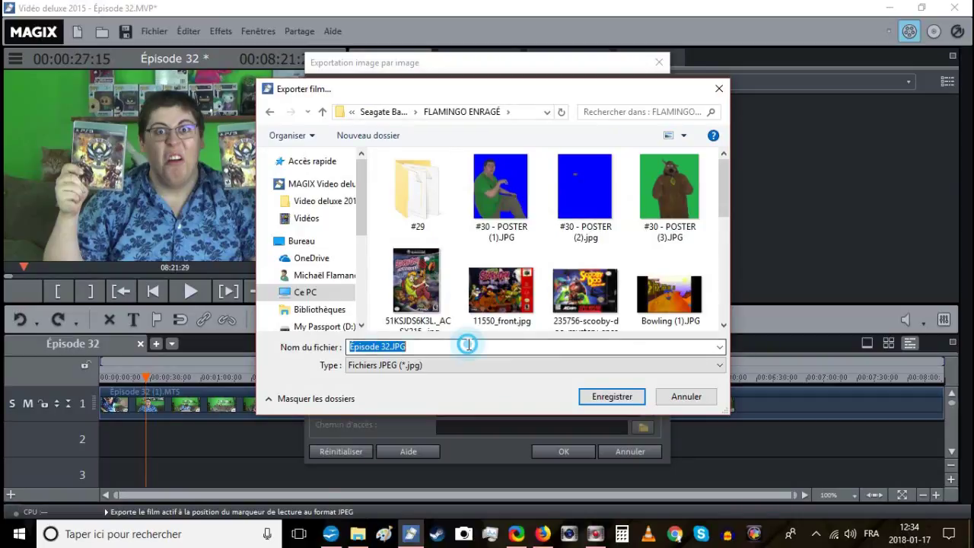
left_click(604, 398)
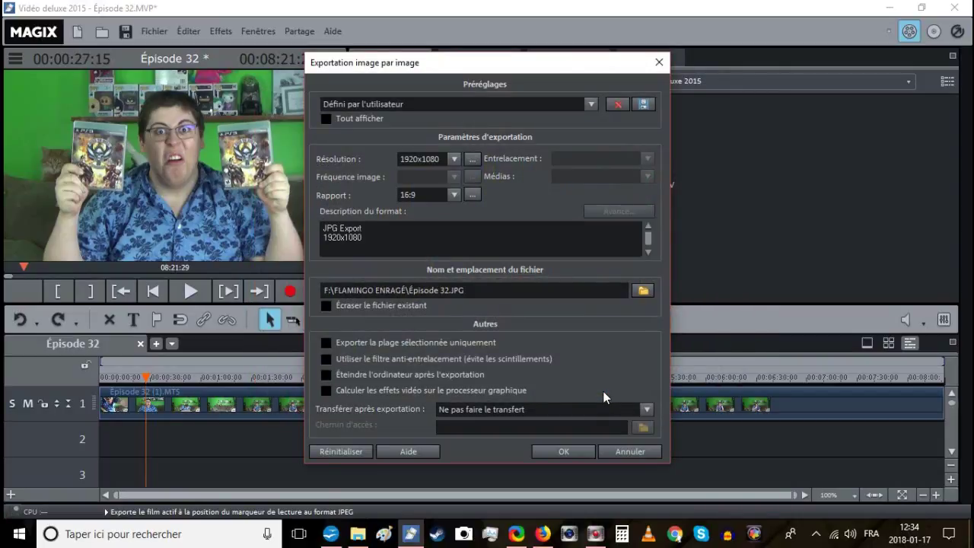
left_click(564, 453)
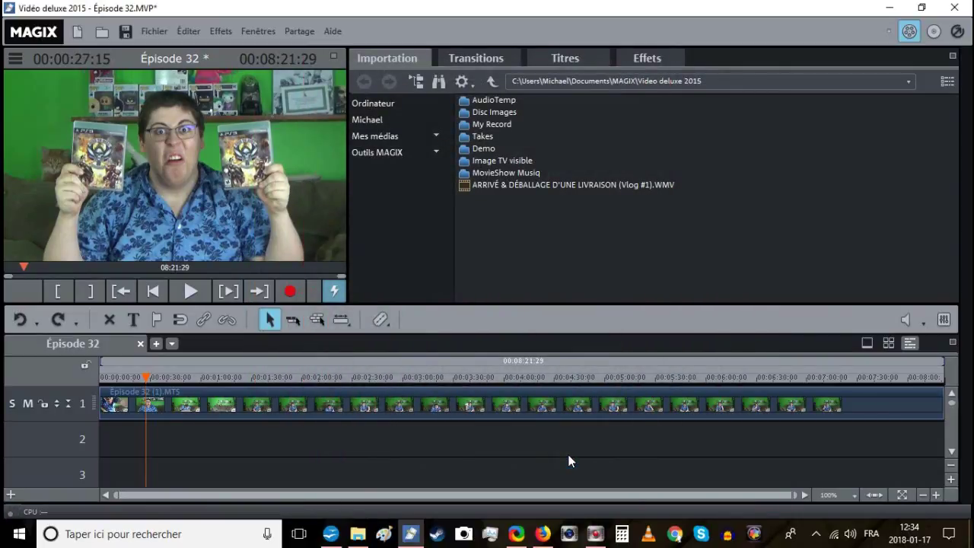
Play through the Épisode 32 (1).MTS clip to find the usable start and split it at about 00:01:16.
left_click(193, 289)
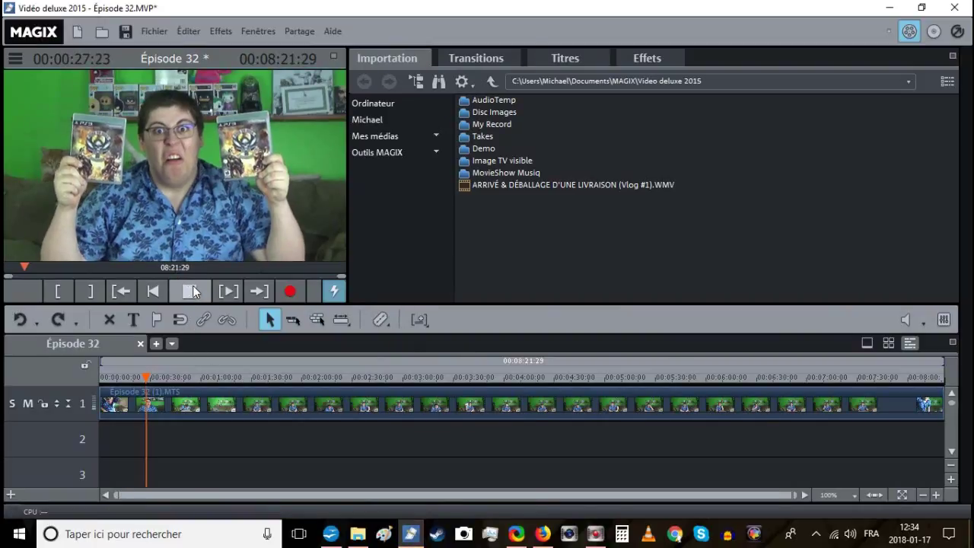
left_click(249, 377)
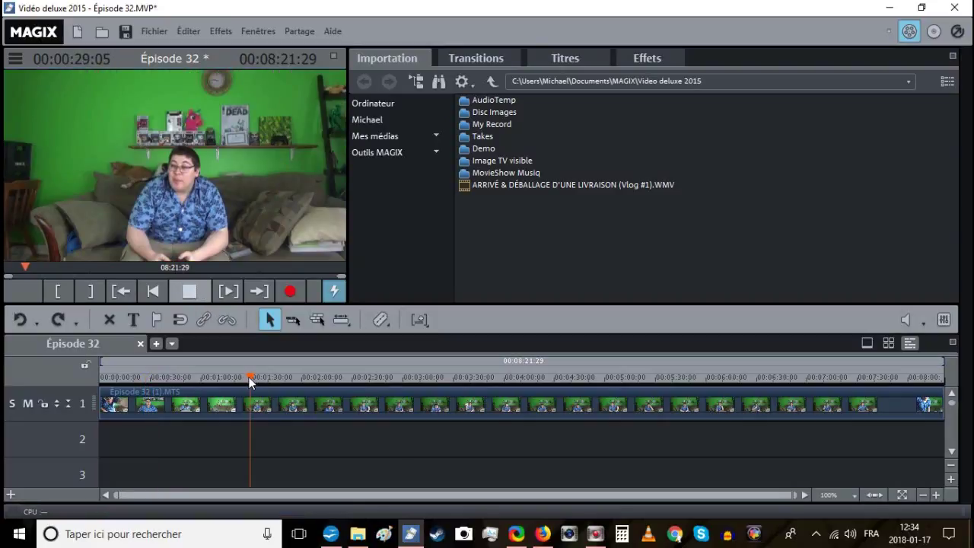
left_click(226, 376)
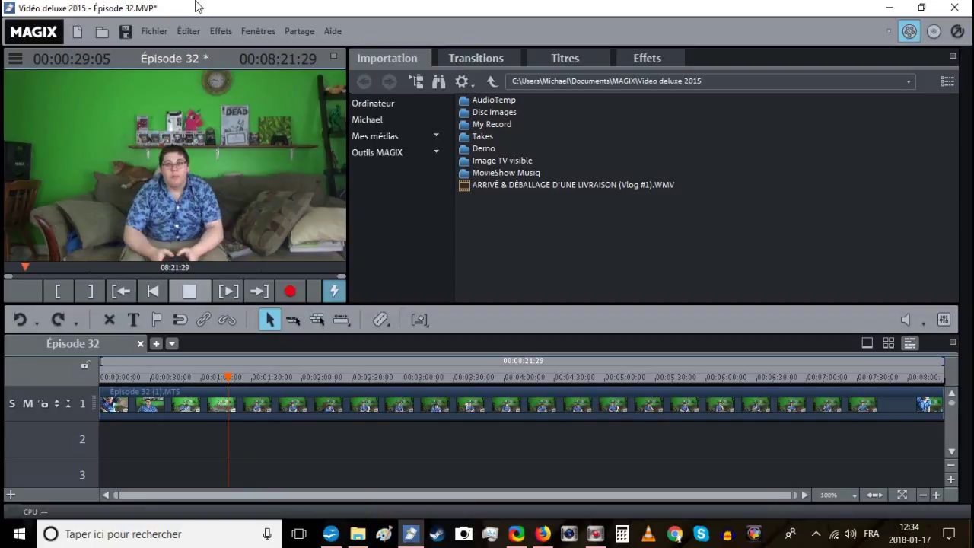
key("space")
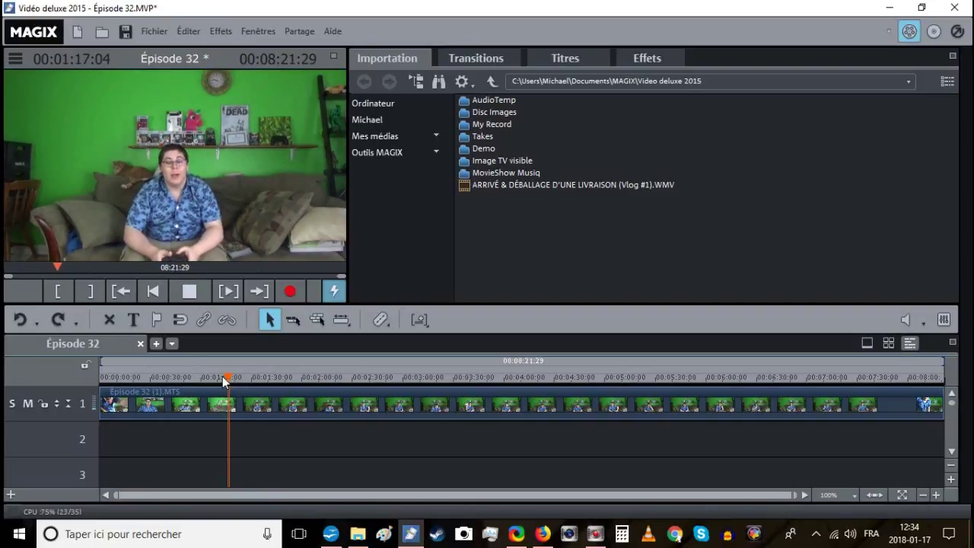
key("t")
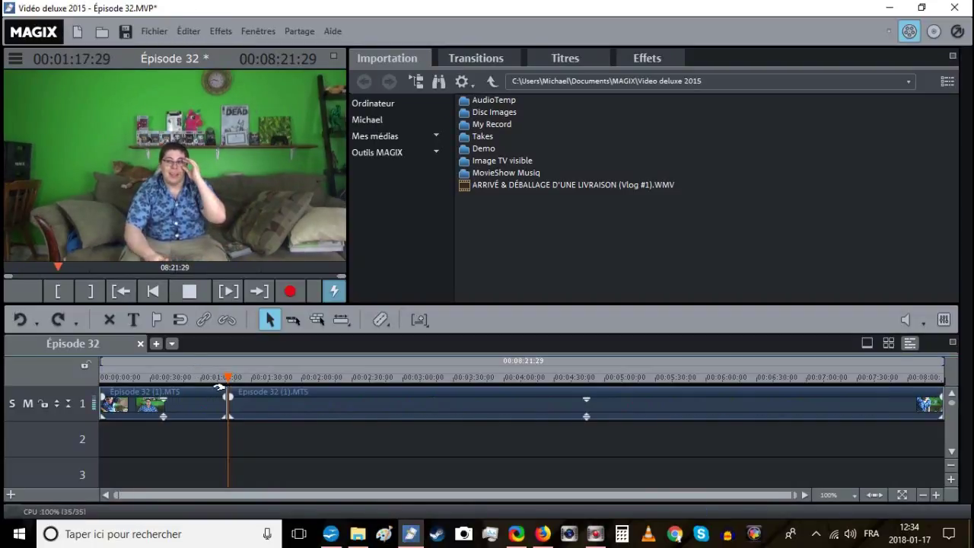
Delete the part of the Épisode 32 (1).MTS clip before the split and stop playback.
left_click(220, 394)
right_click(220, 394)
left_click(237, 337)
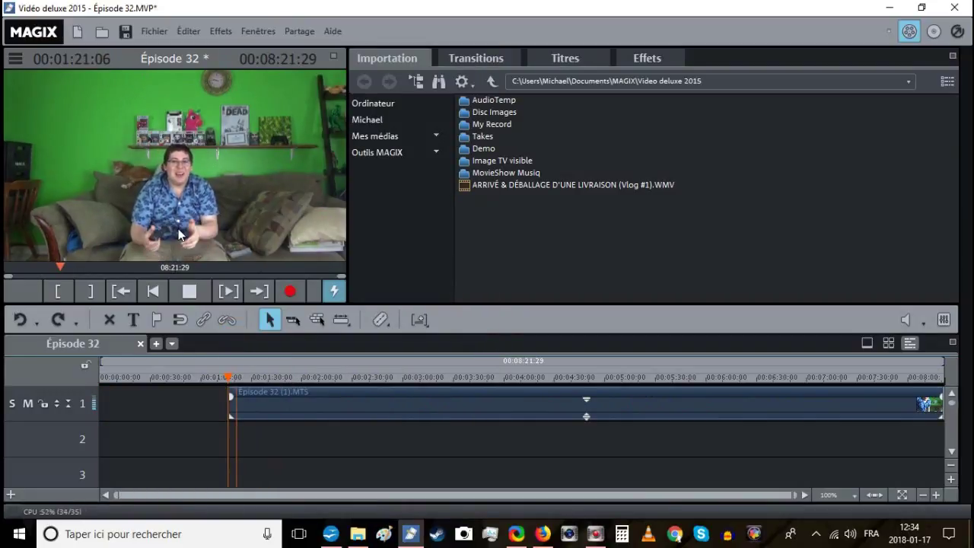
left_click(190, 299)
left_click(191, 297)
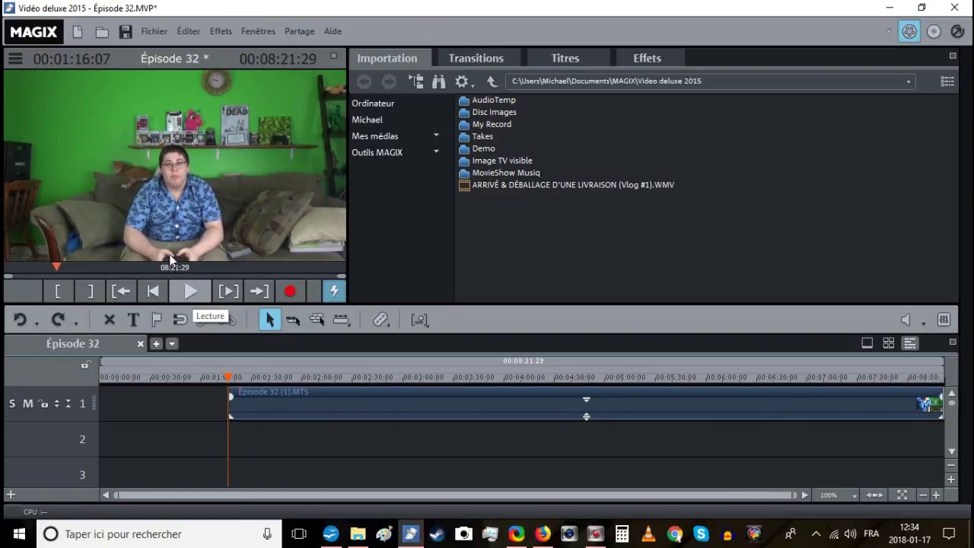
Save the project as Épisode 32.MVP in the FLAMINGO ENRAGÉ folder on the Seagate Backup Plus Drive (F:).
left_click(126, 34)
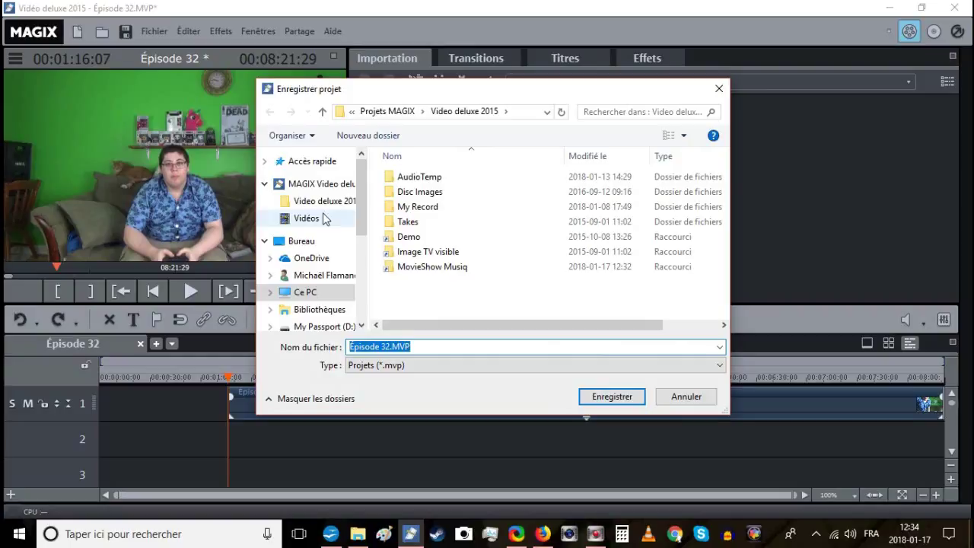
scroll(305, 229, "down", 2)
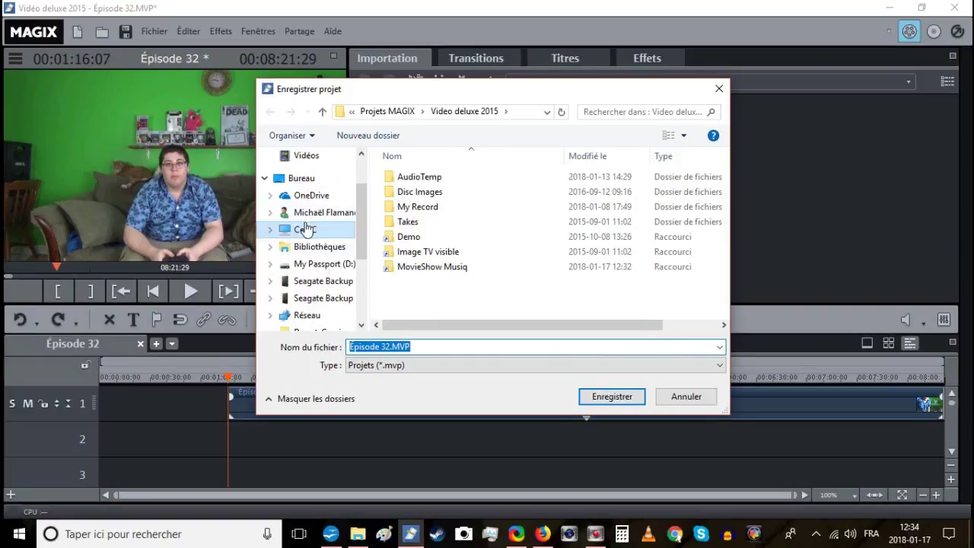
left_click(301, 281)
scroll(544, 261, "down", 4)
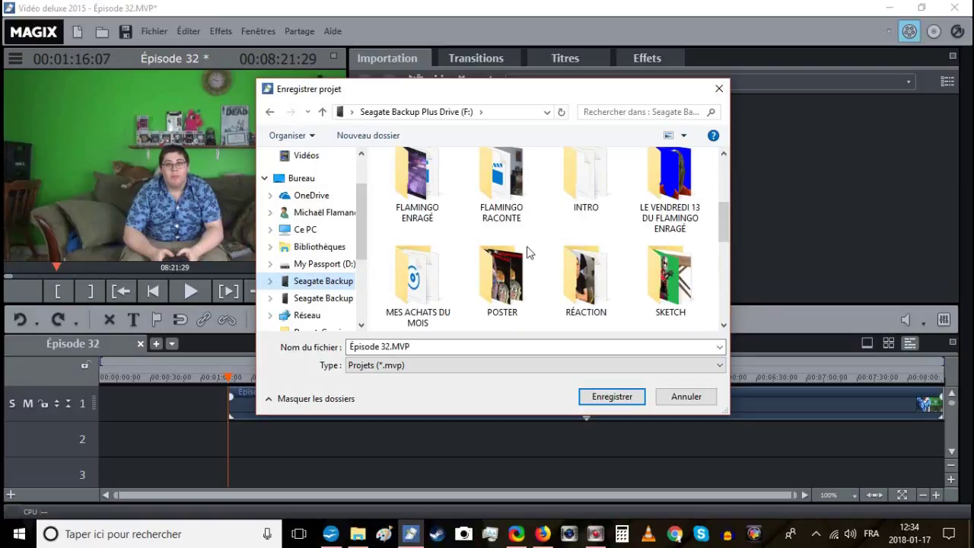
double_click(430, 189)
left_click(457, 347)
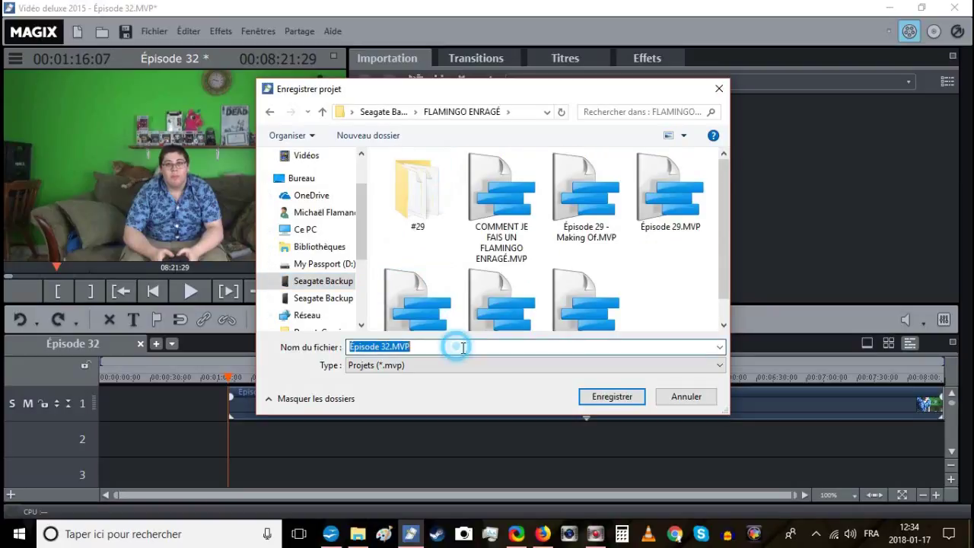
left_click(591, 395)
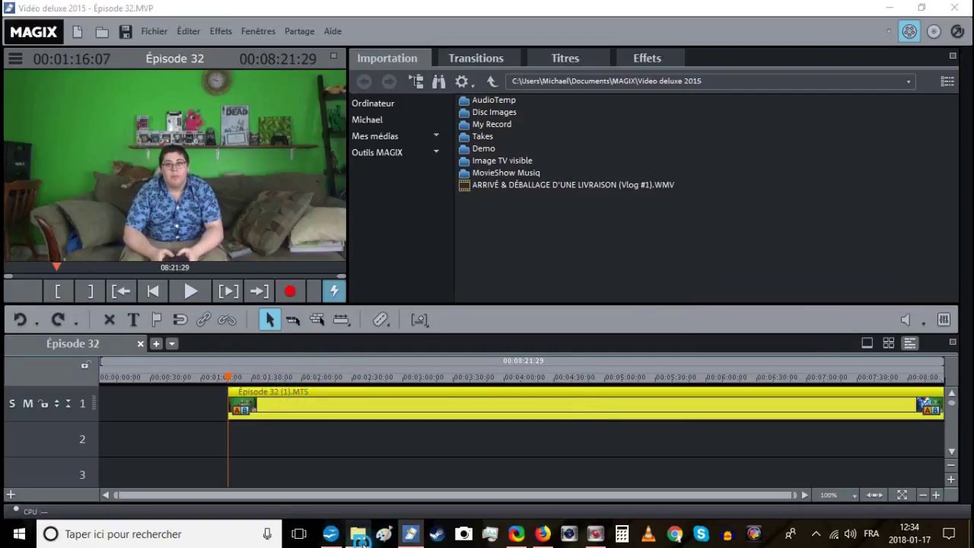
Insert INTRO (1).WMV from the FLAMINGO ENRAGÉ folder at the start of track 1 and save the project.
left_click(359, 537)
scroll(702, 287, "down", 10)
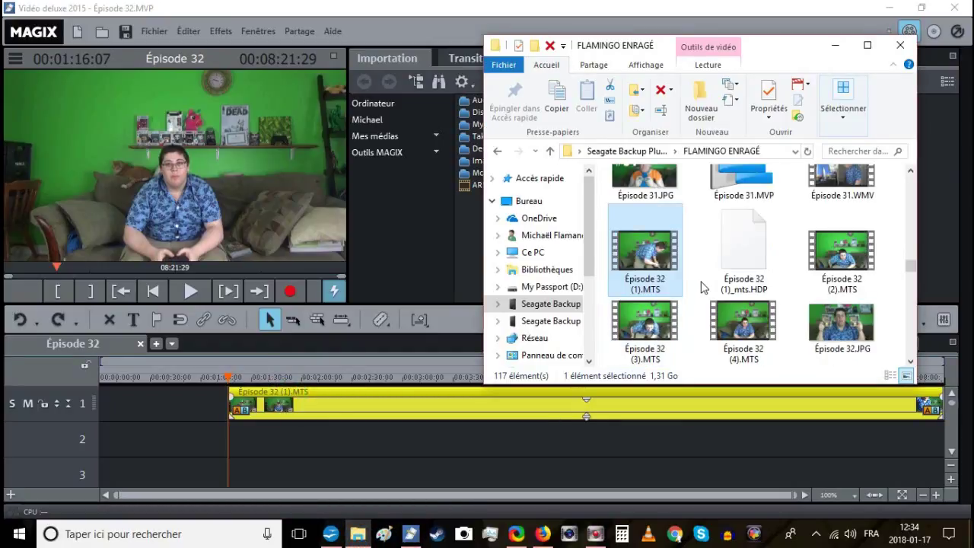
scroll(702, 287, "up", 2)
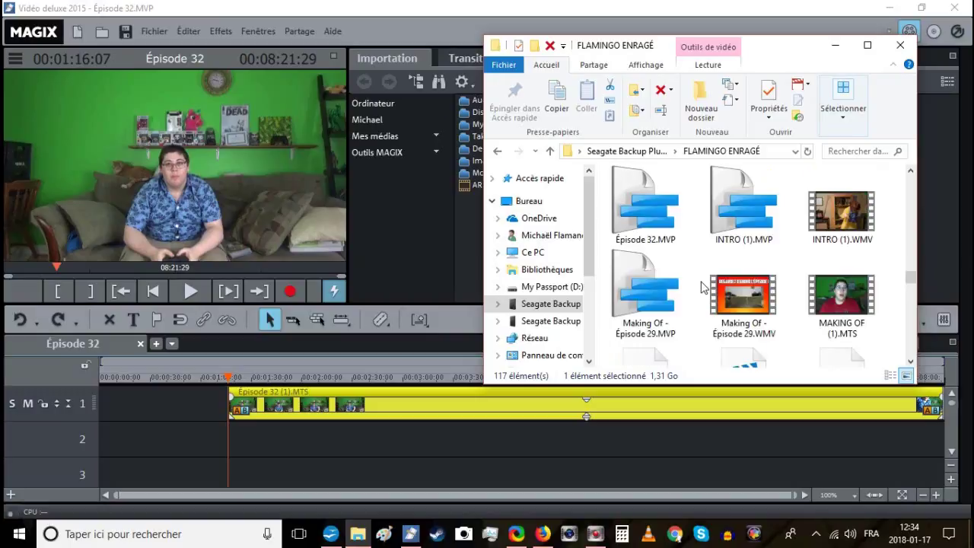
left_click(830, 213)
left_click_drag(789, 252, 120, 419)
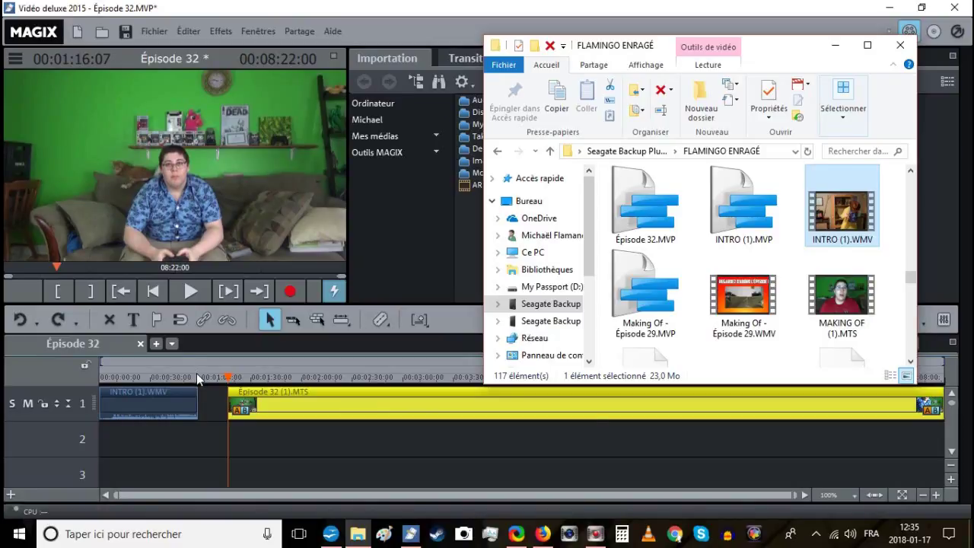
left_click(197, 373)
left_click(81, 378)
left_click(125, 32)
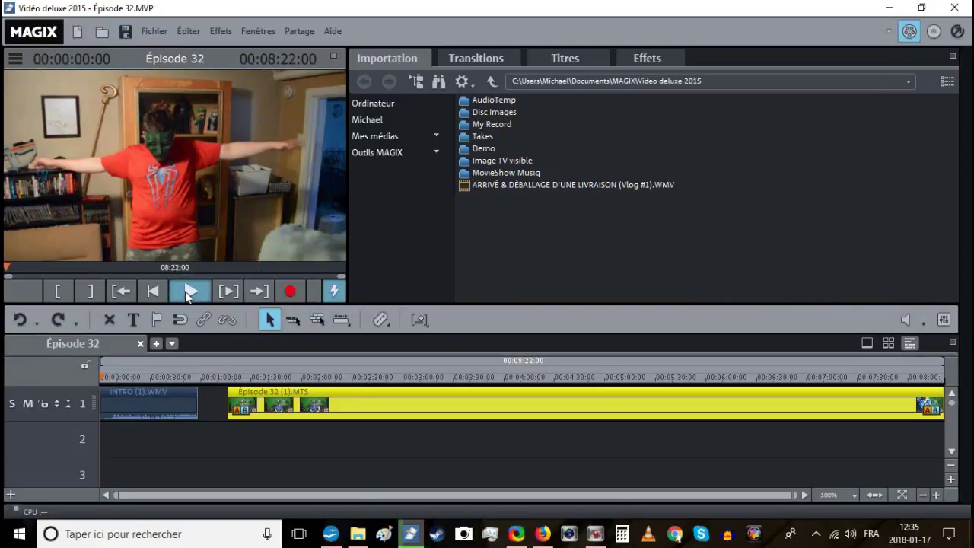
Preview the intro, move the Épisode 32 (1).MTS clip directly against its end at 00:00:58:27, and save the project.
left_click(188, 292)
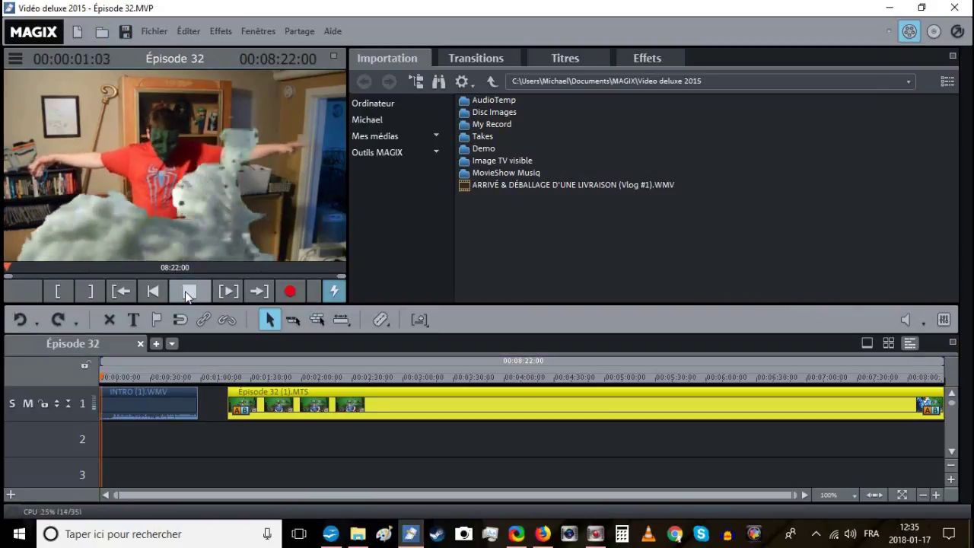
left_click(935, 495)
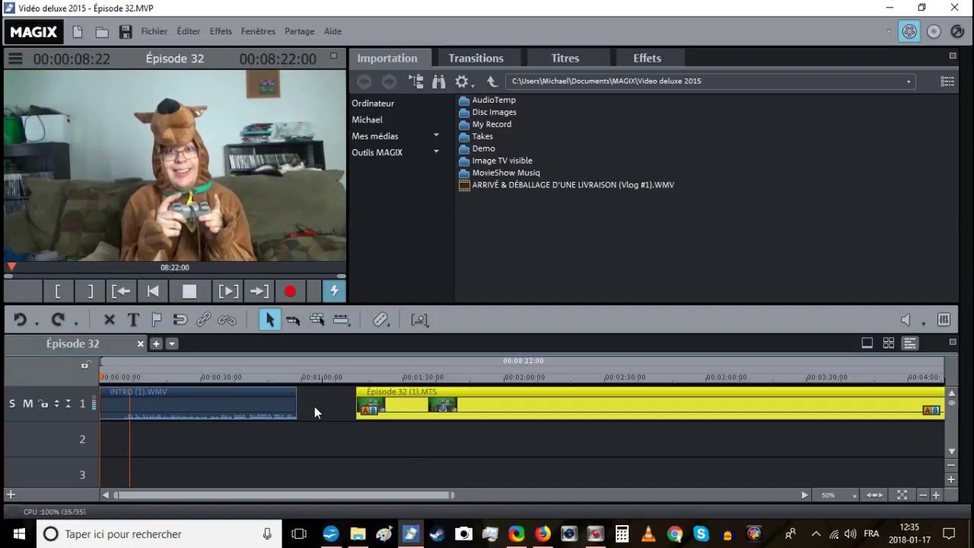
left_click(294, 378)
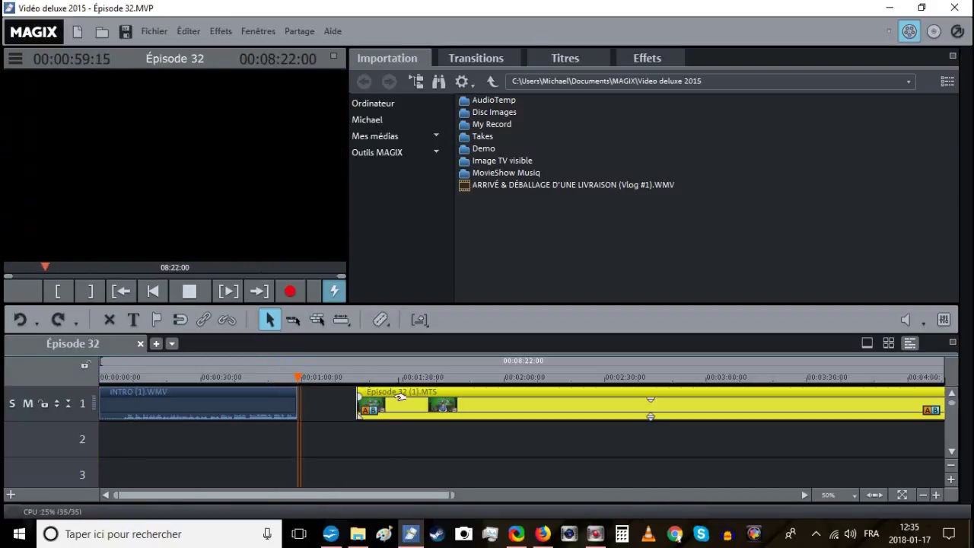
left_click_drag(404, 397, 343, 397)
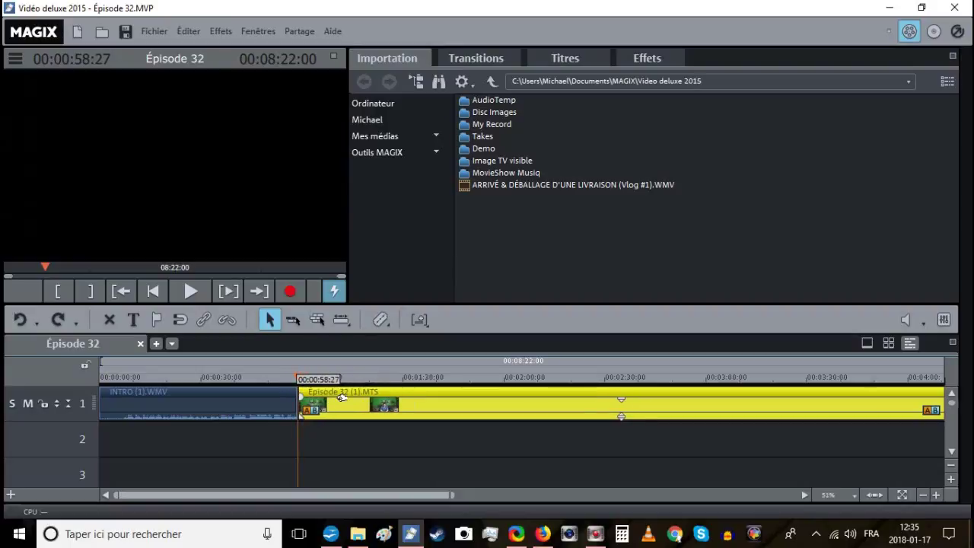
left_click(125, 31)
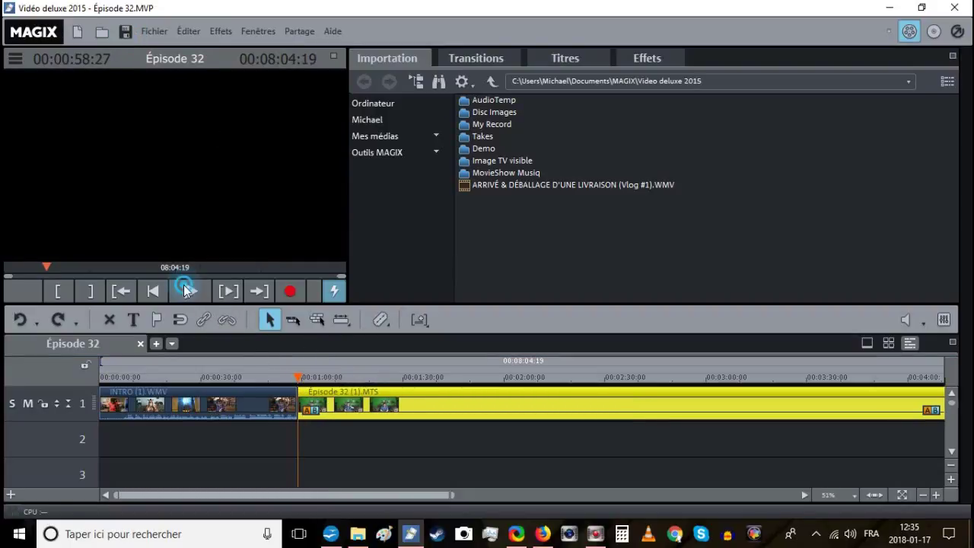
Play through the Épisode 32 (1).MTS clip after the intro and split it at about 00:01:24.
key("space")
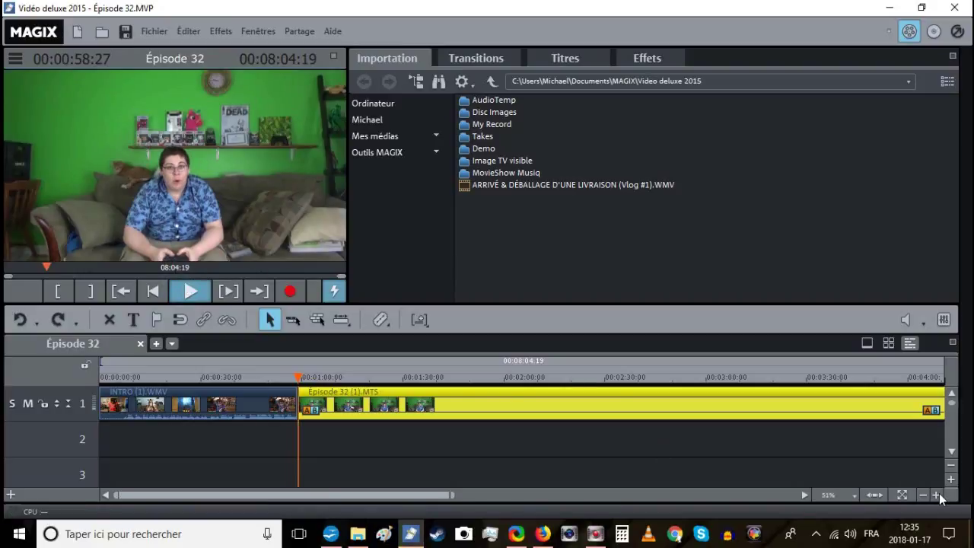
left_click(936, 495)
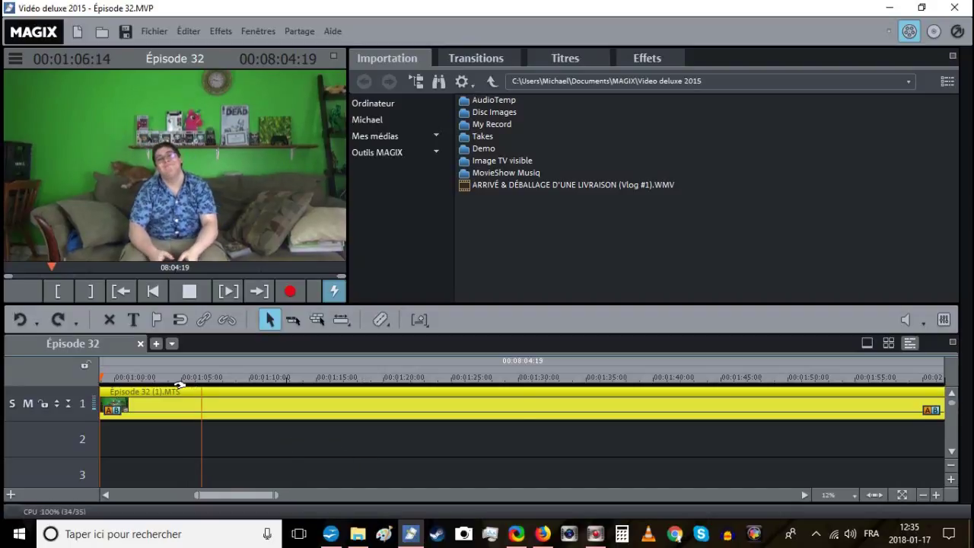
left_click(310, 376)
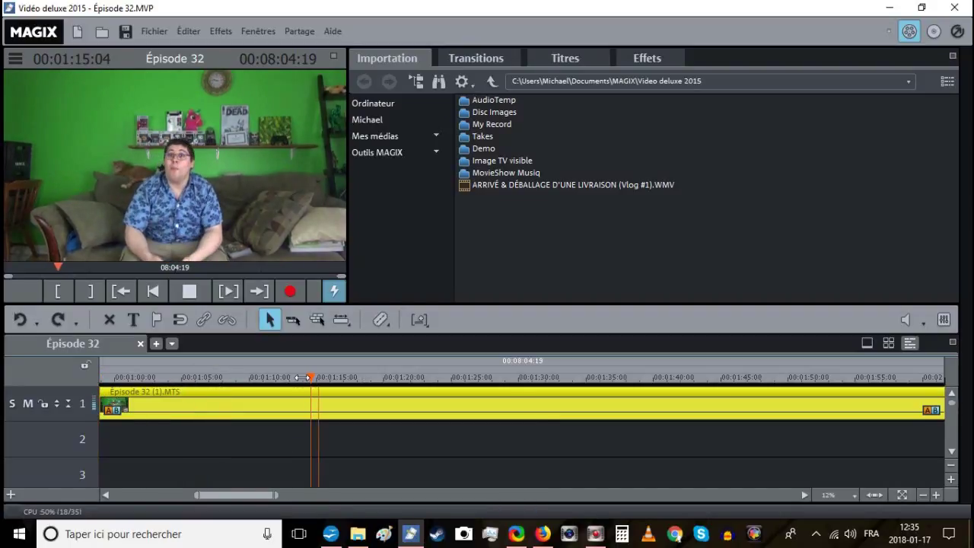
key("space")
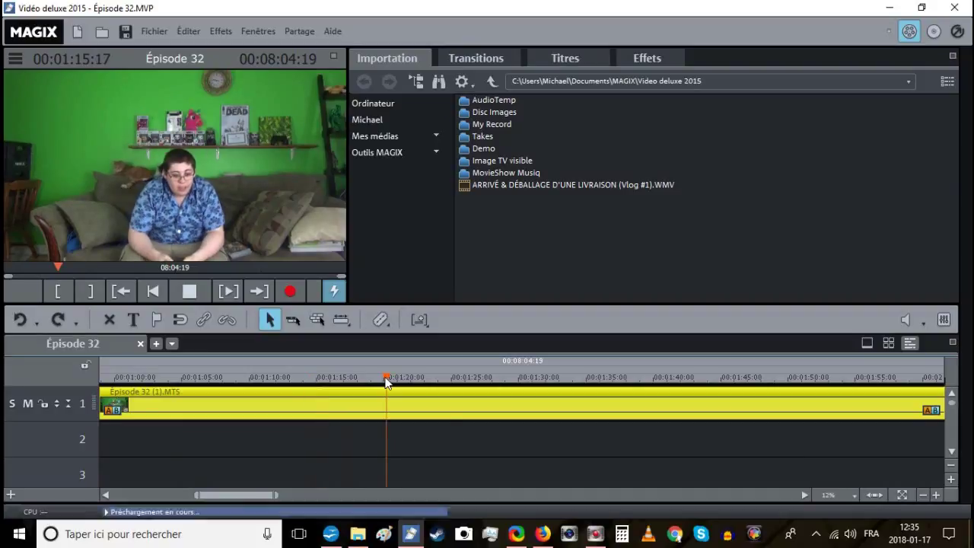
key("space")
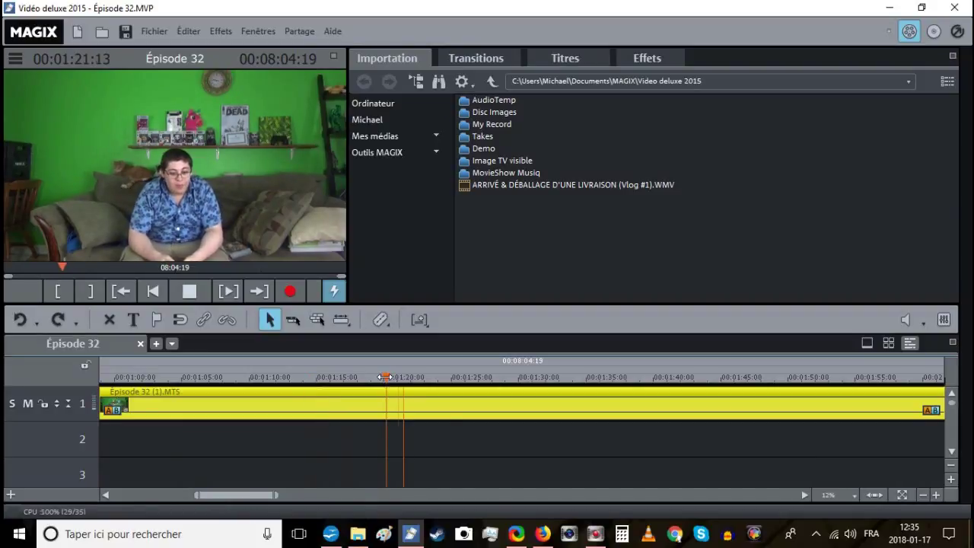
left_click(429, 378)
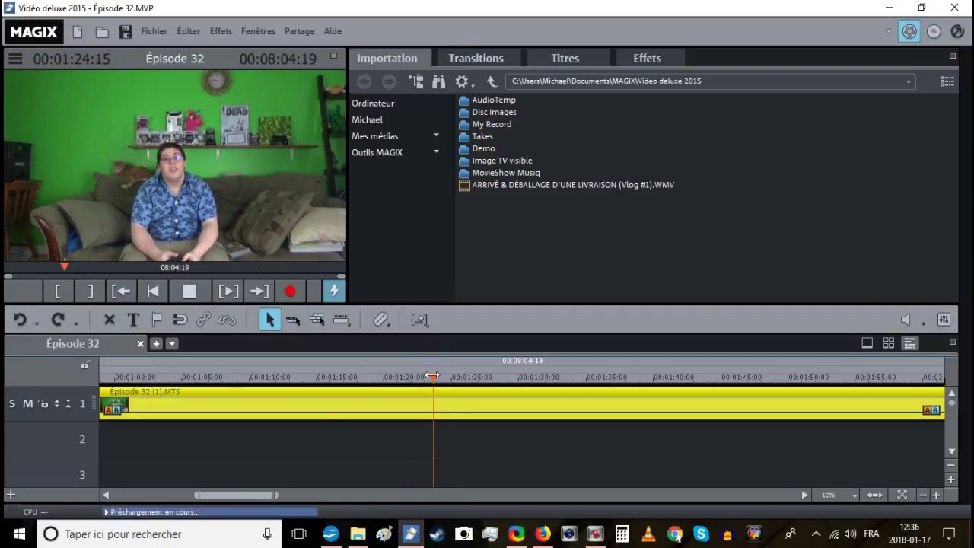
key("t")
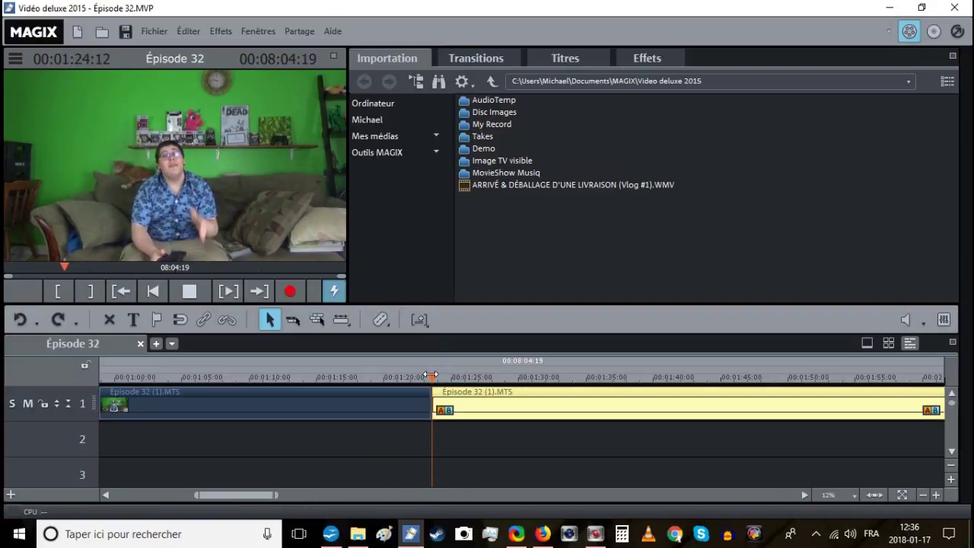
Split the Épisode 32 (1).MTS clip at about 00:01:07 and cut the end of its first piece back to 00:01:06:25.
left_click(217, 376)
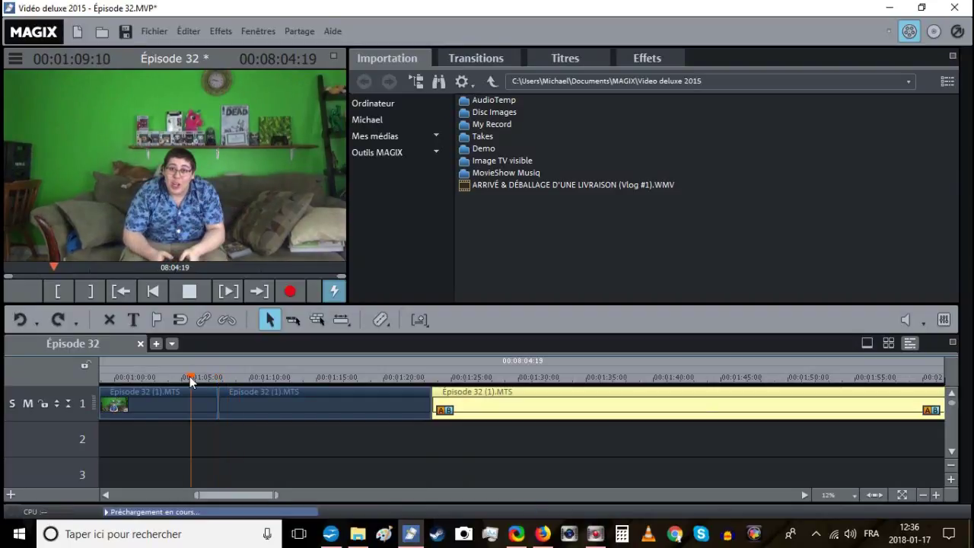
left_click(192, 377)
left_click_drag(193, 377, 205, 376)
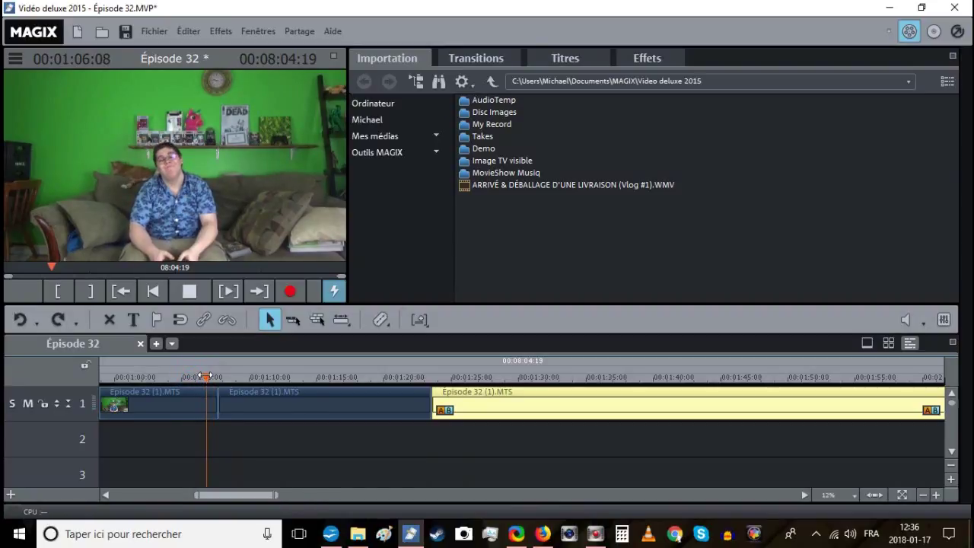
right_click(212, 394)
left_click(226, 434)
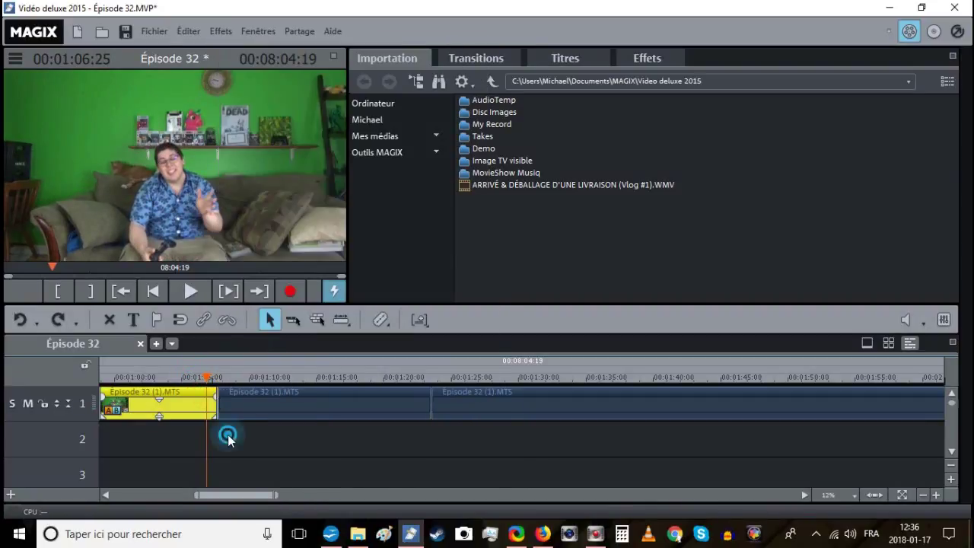
left_click_drag(213, 393, 205, 393)
key("Delete")
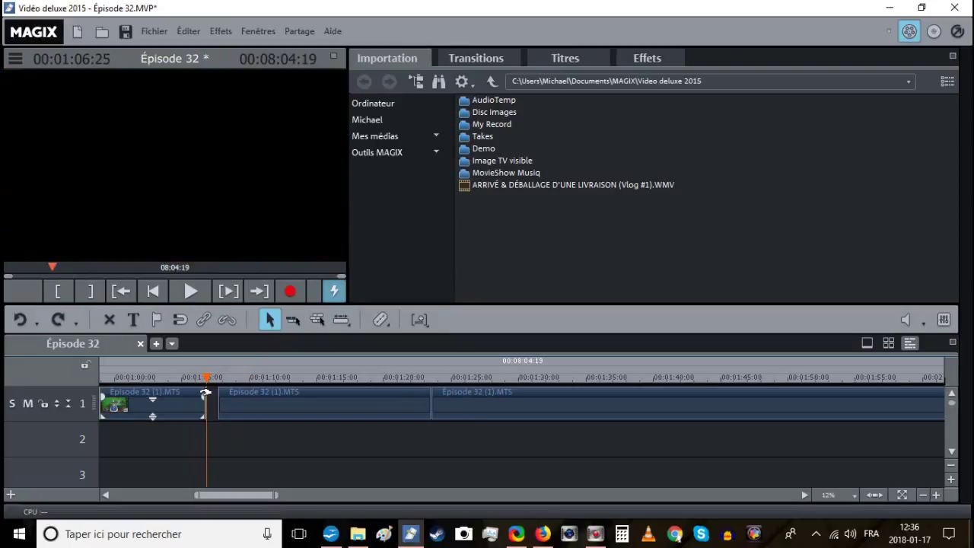
Close the gap after the intro by moving the first Épisode 32 (1).MTS piece to 00:00:58:24.
left_click(98, 375)
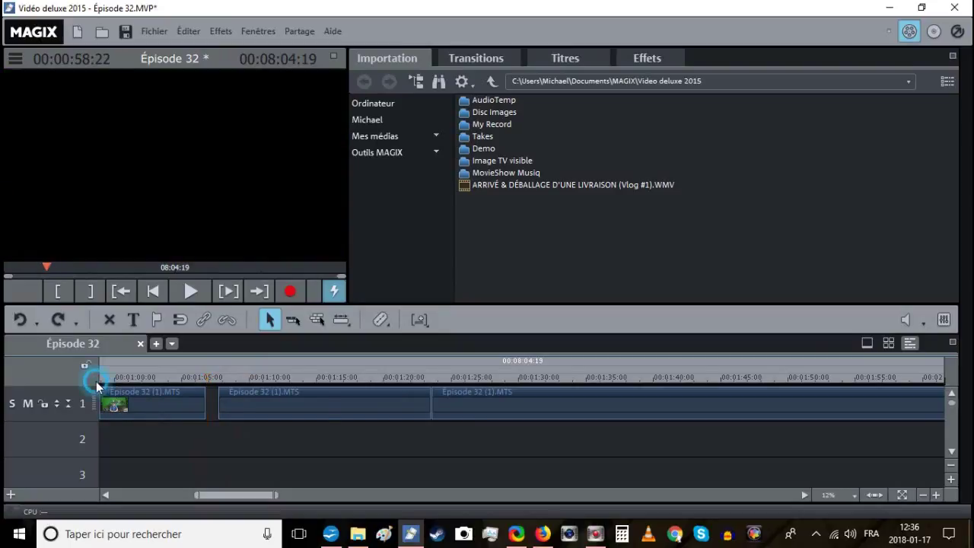
left_click(937, 495)
left_click(936, 495)
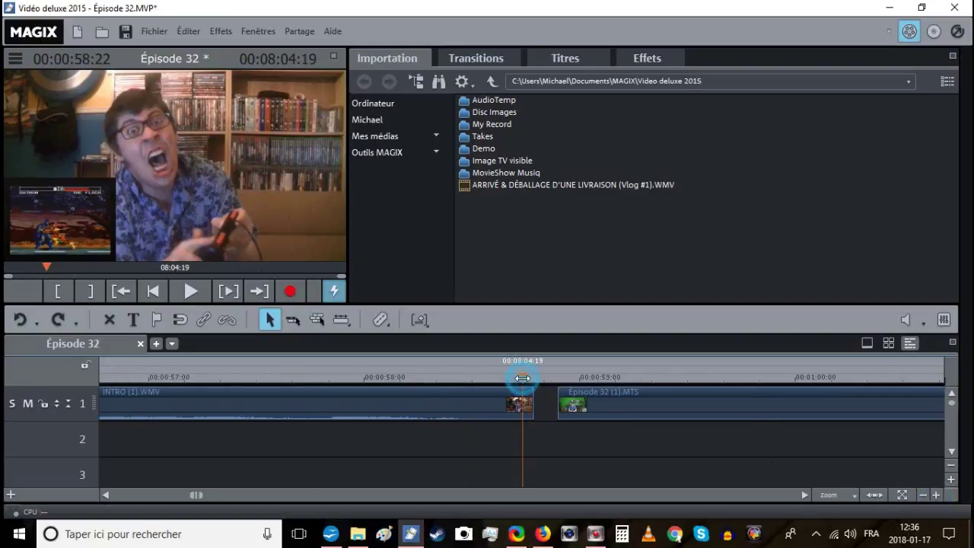
left_click_drag(474, 380, 528, 383)
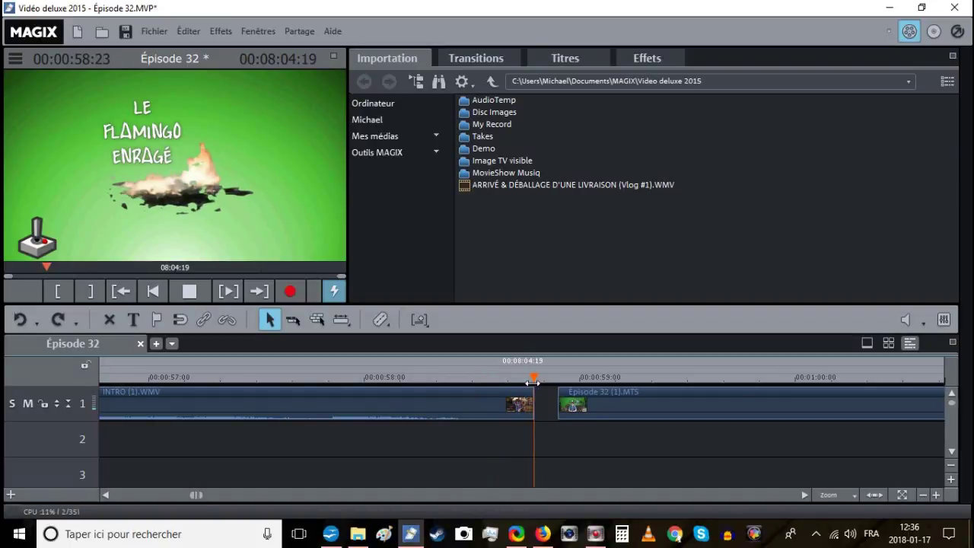
left_click_drag(535, 383, 542, 407)
left_click(562, 407)
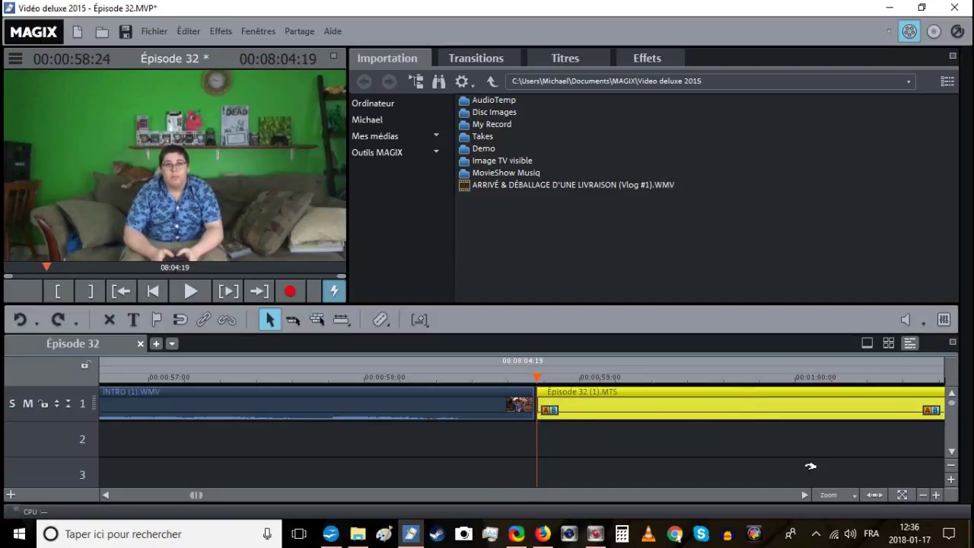
Trim the end of INTRO (1).WMV by splitting it at 00:00:58:23 and deleting the remainder.
left_click(937, 495)
left_click(937, 495)
left_click(937, 494)
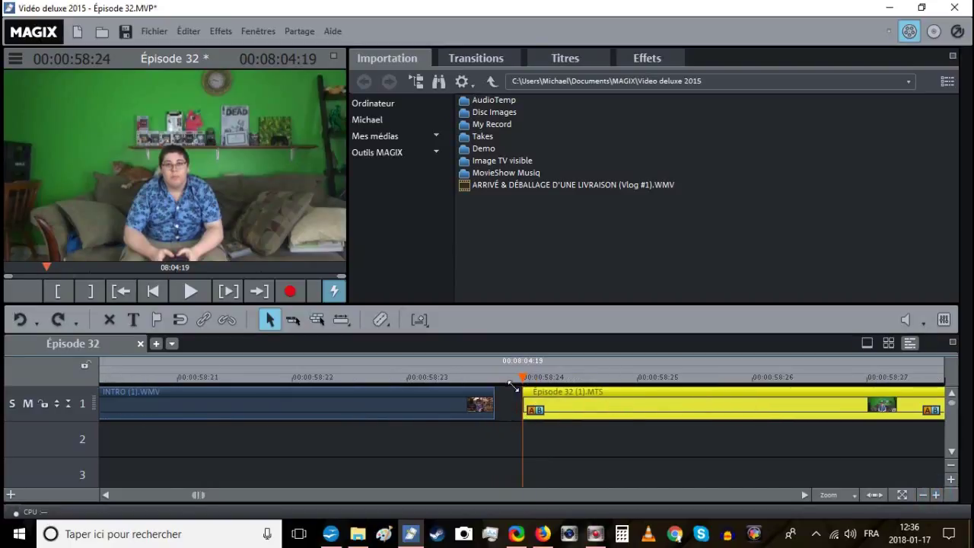
left_click(463, 376)
left_click_drag(463, 403, 472, 404)
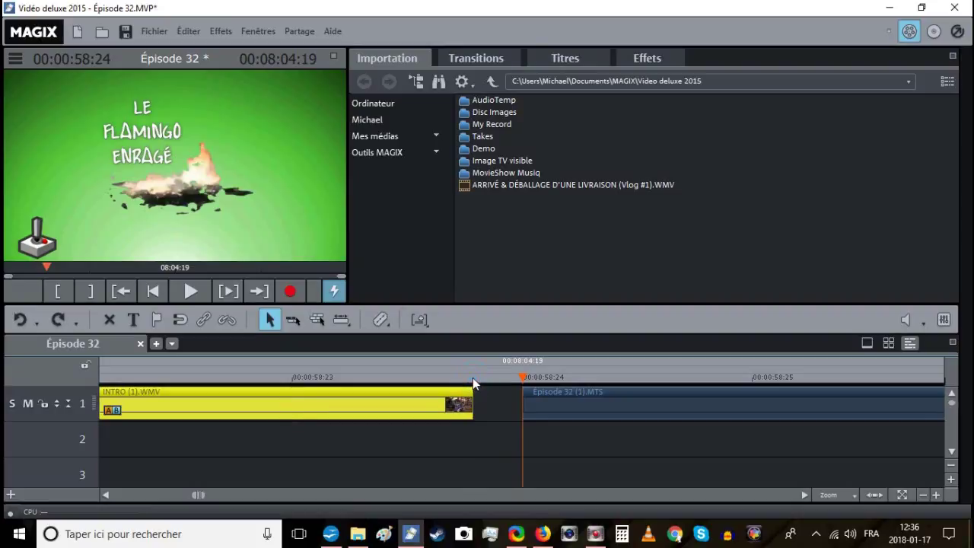
key("space")
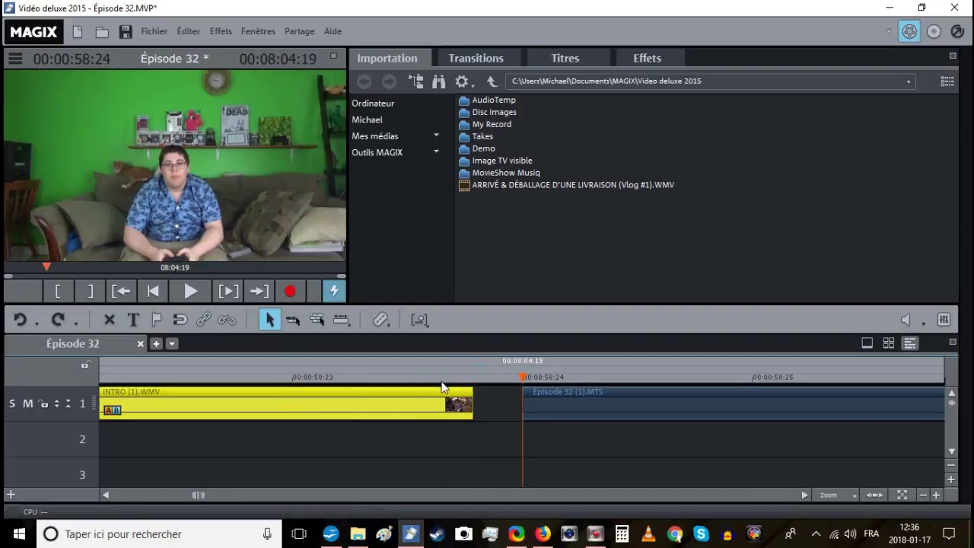
left_click(393, 377)
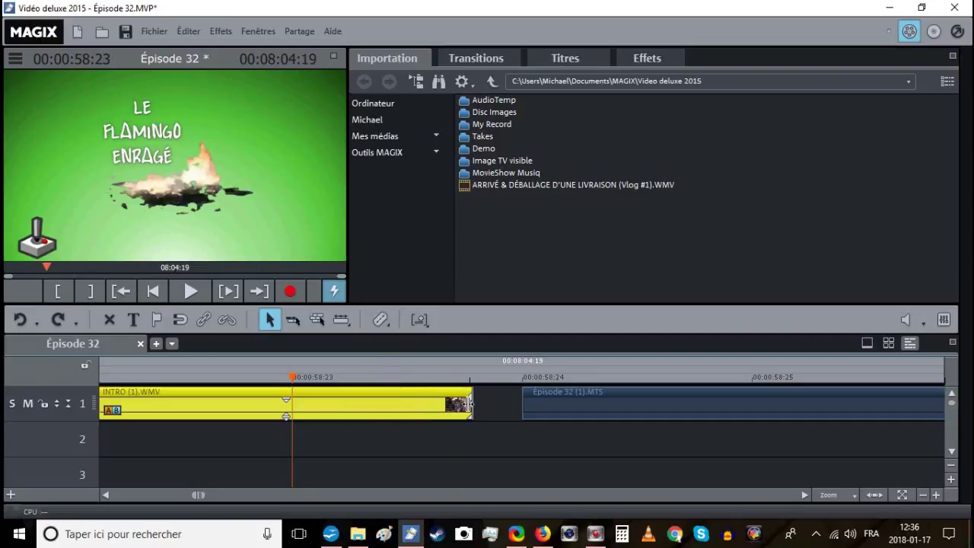
key("t")
key("Delete")
Move the first Épisode 32 (1).MTS piece against the intro's end at 00:00:58:23 and save the project.
left_click_drag(541, 392, 353, 389)
left_click(125, 31)
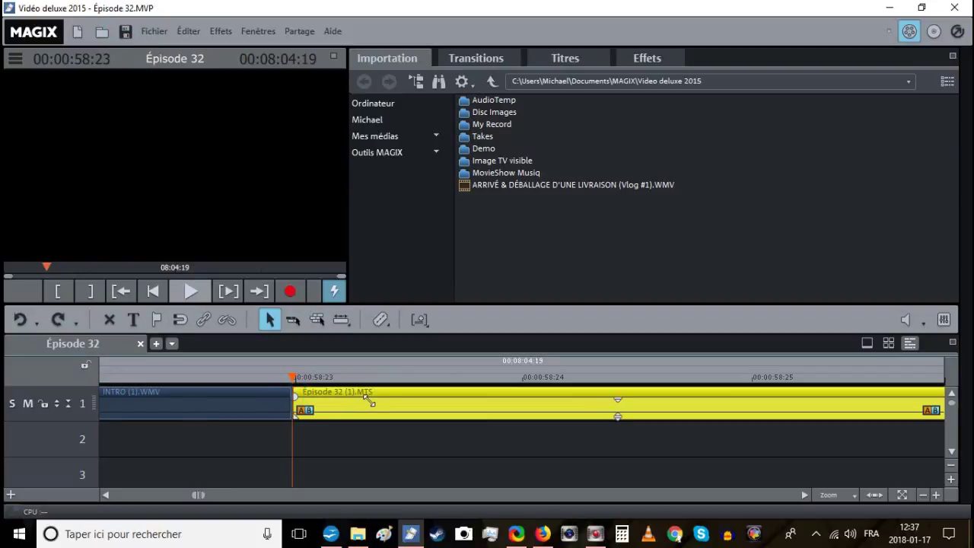
Add a short fade-in to the start of the first Épisode 32 (1).MTS piece, checking it in playback, and save the project.
left_click_drag(366, 401, 517, 396)
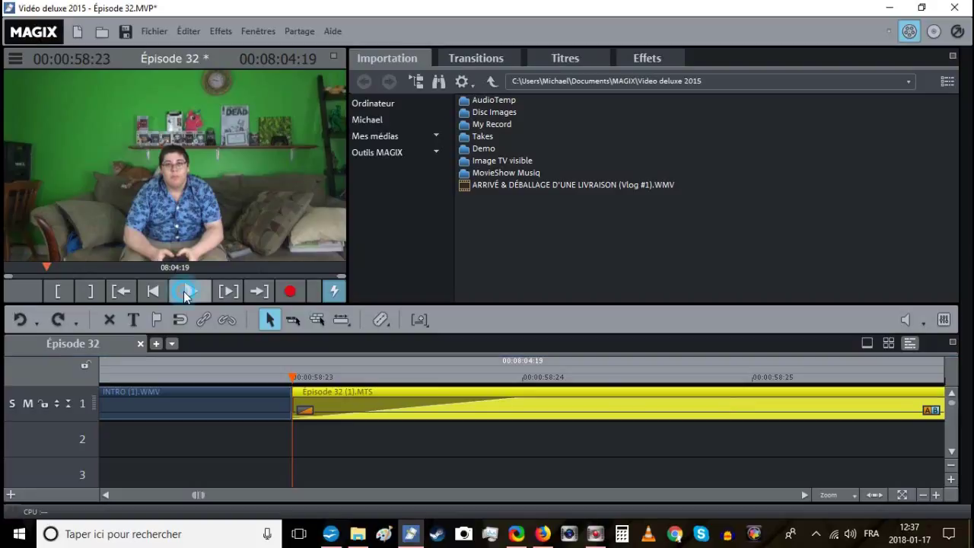
left_click(183, 291)
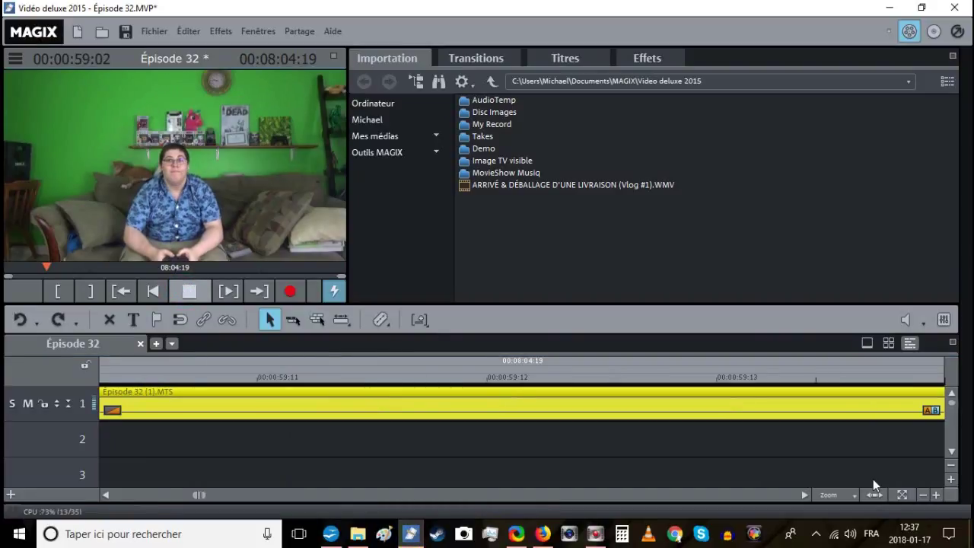
left_click(923, 496)
left_click(924, 495)
left_click(924, 496)
left_click(924, 496)
scroll(358, 396, "down", 3)
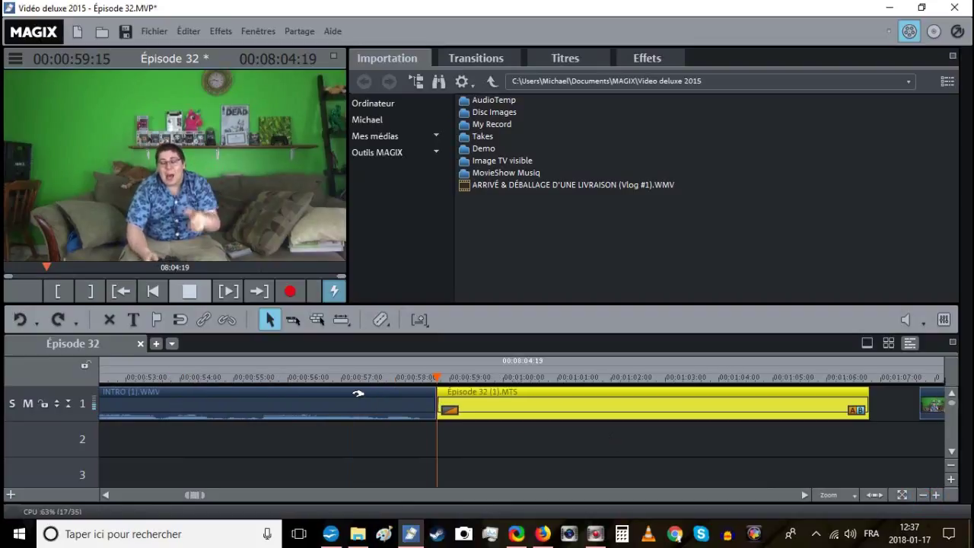
left_click_drag(481, 395, 493, 395)
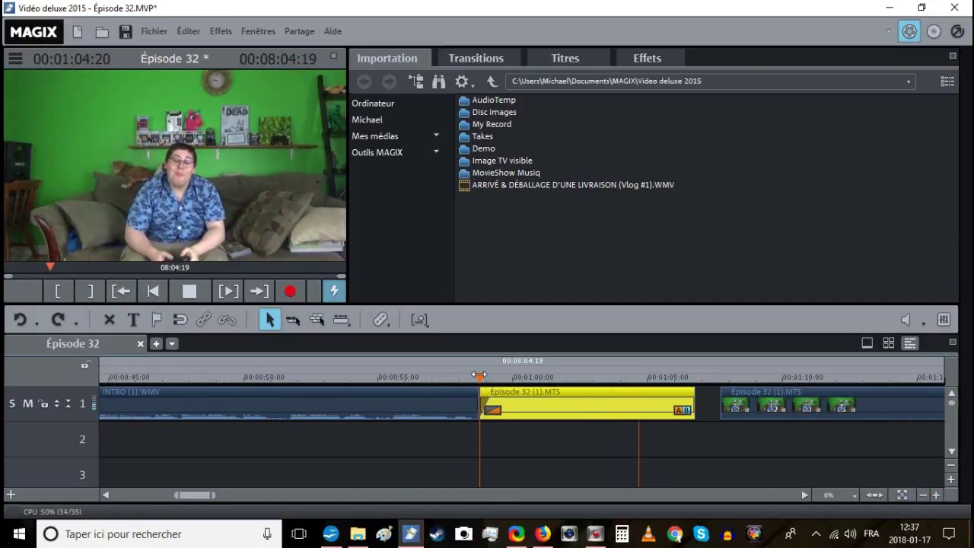
left_click(479, 376)
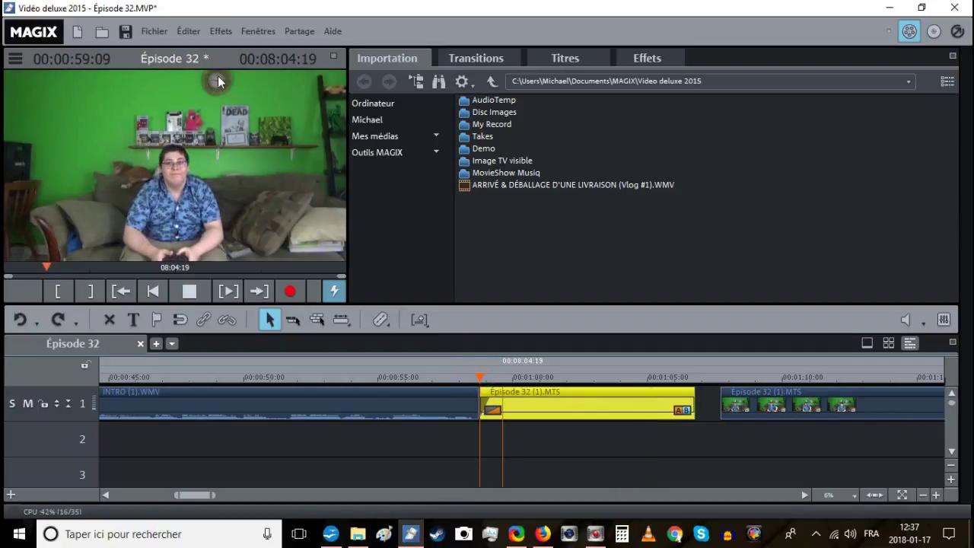
left_click(126, 34)
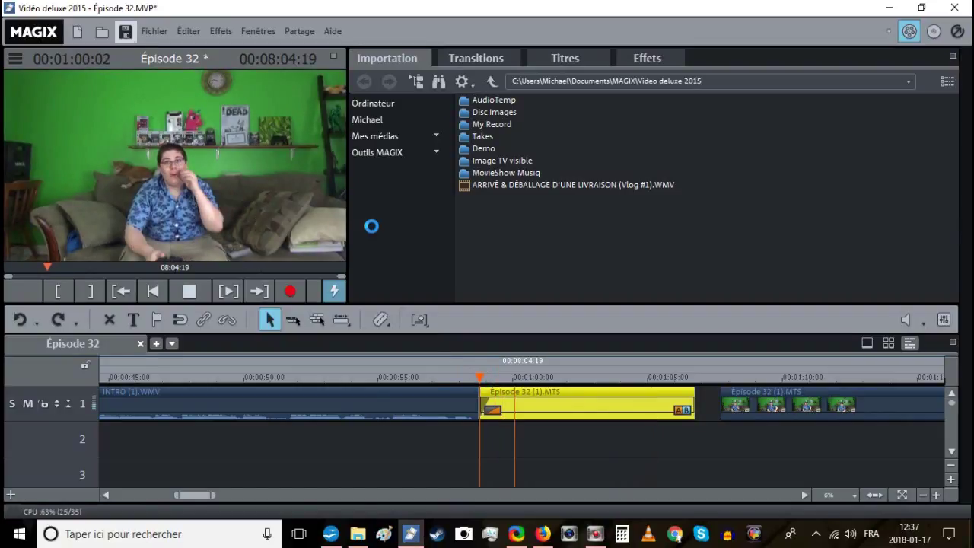
left_click(600, 437)
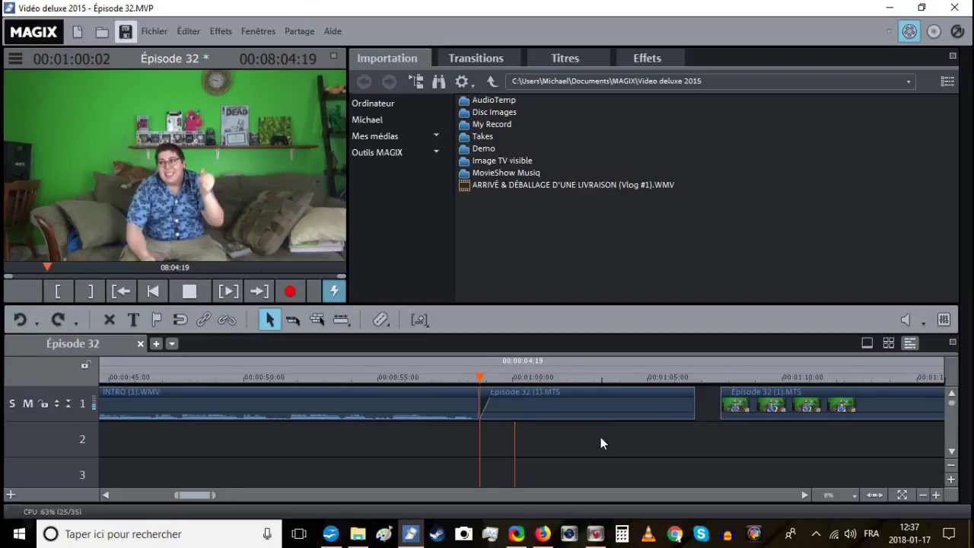
Move the second Épisode 32 (1).MTS piece against the first one's end at 00:01:06:24 and play through the join.
scroll(600, 437, "down", 3)
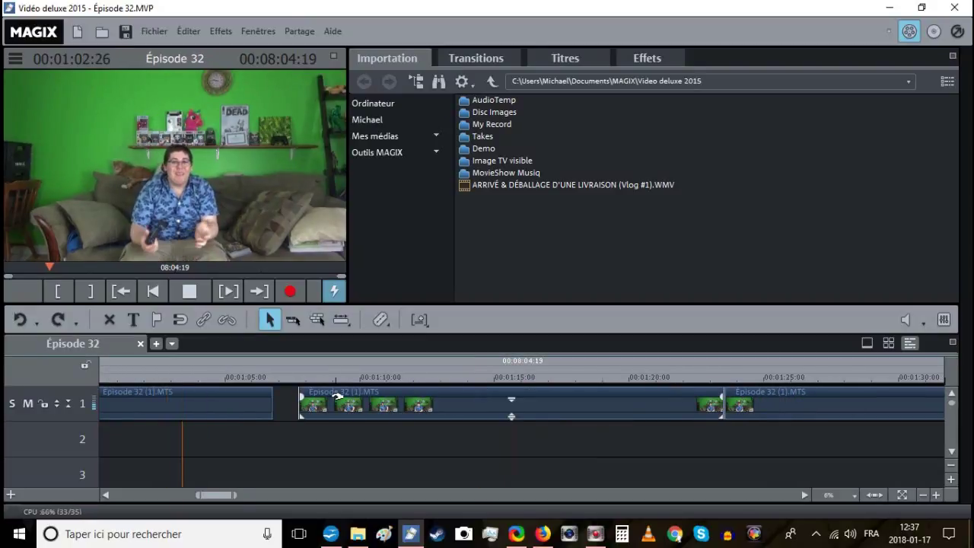
left_click(936, 494)
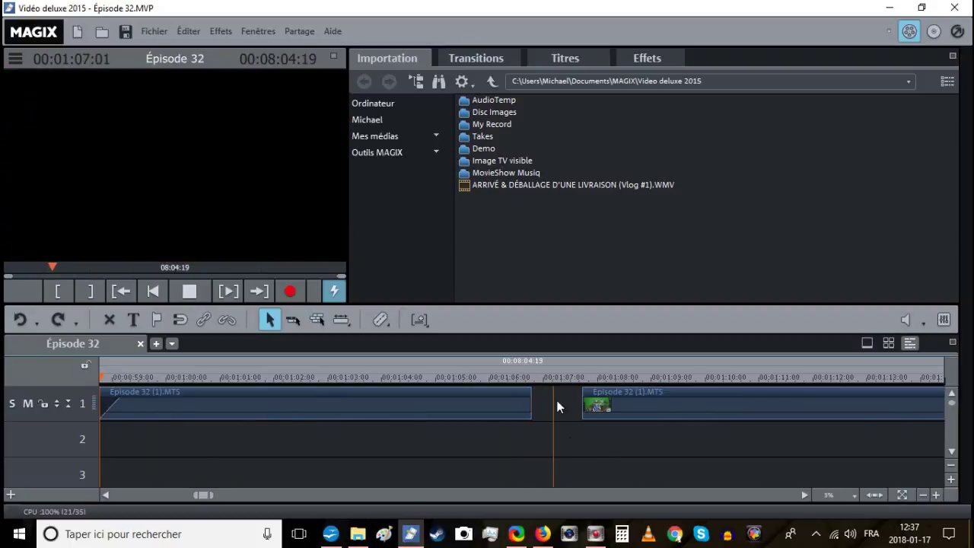
left_click(531, 372)
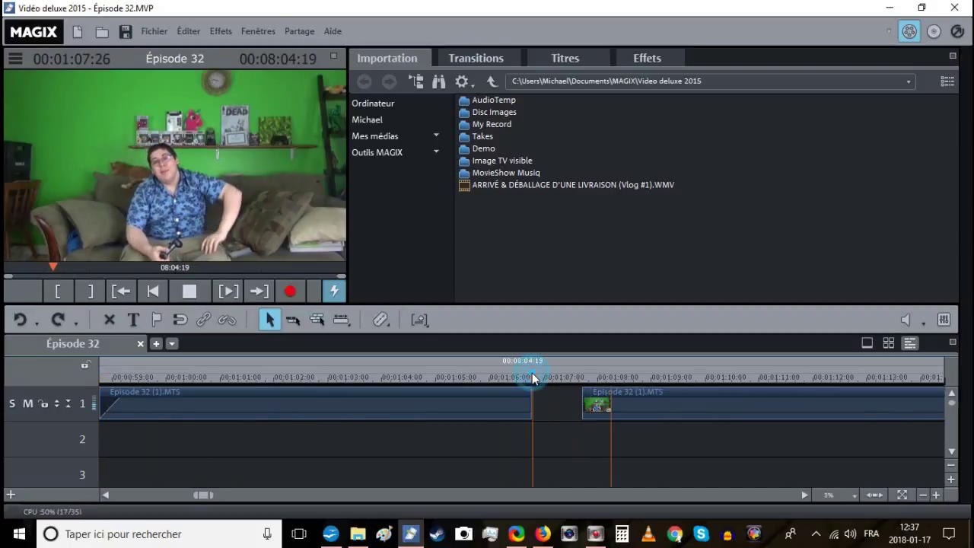
key("space")
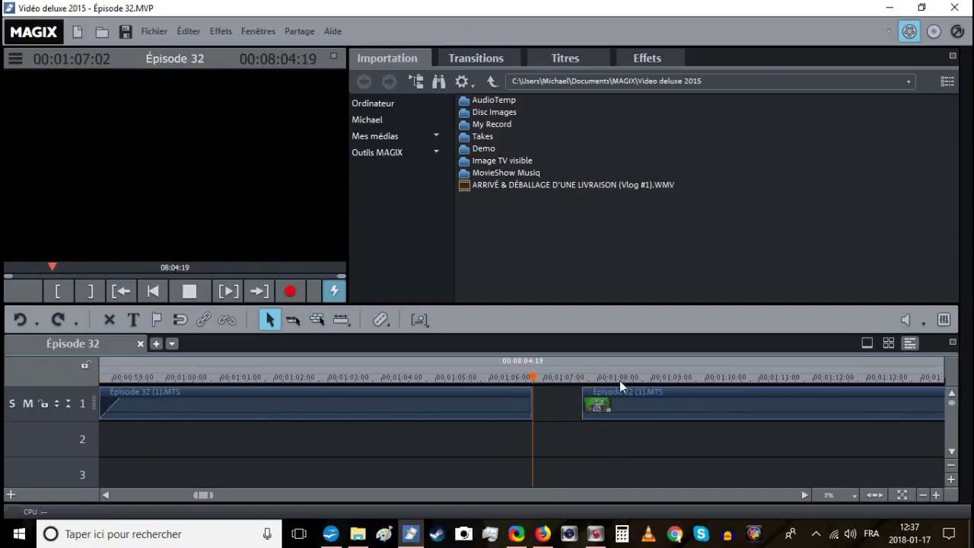
left_click_drag(631, 390, 584, 389)
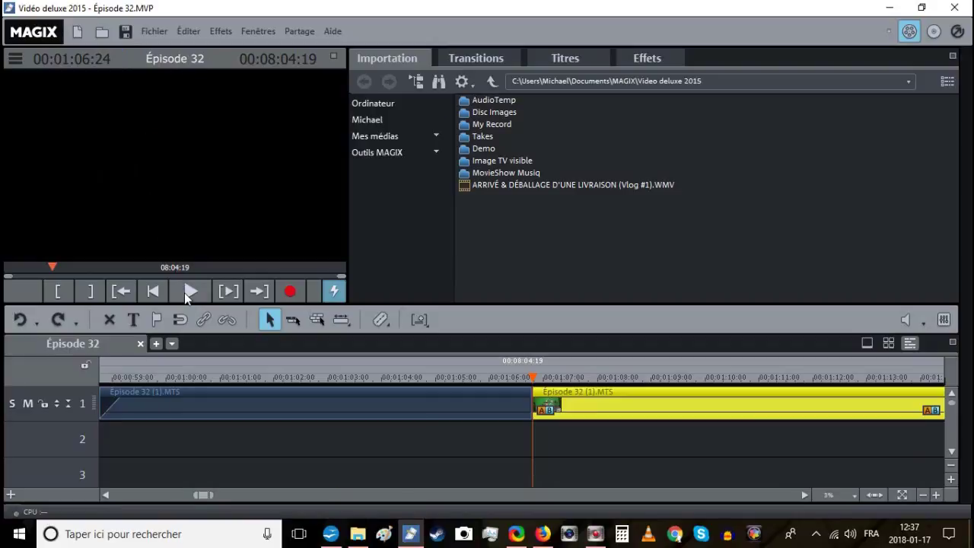
left_click(185, 293)
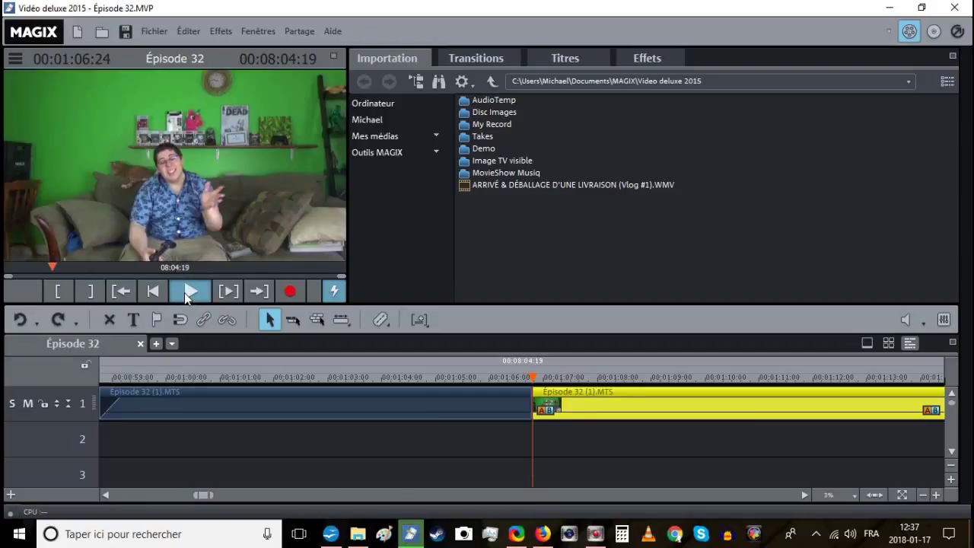
left_click(516, 375)
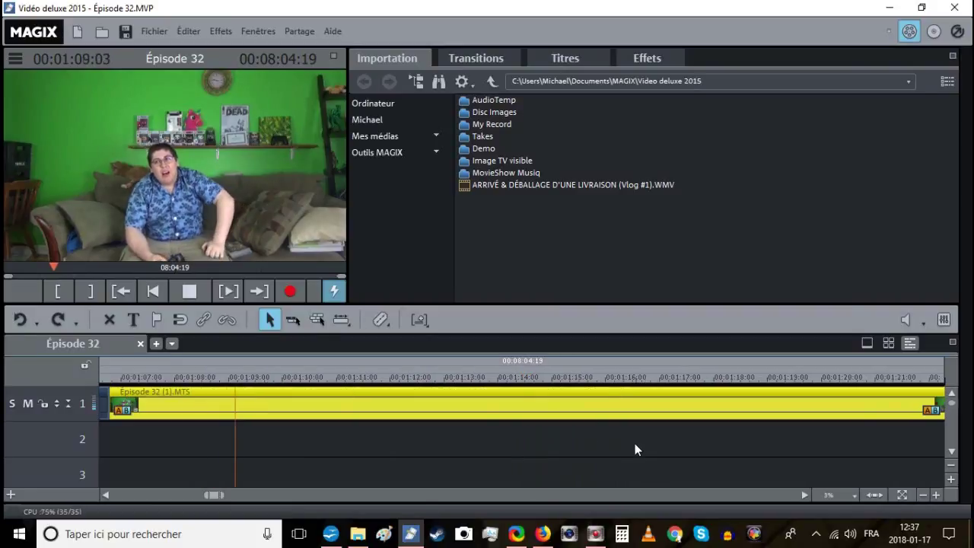
left_click(635, 443)
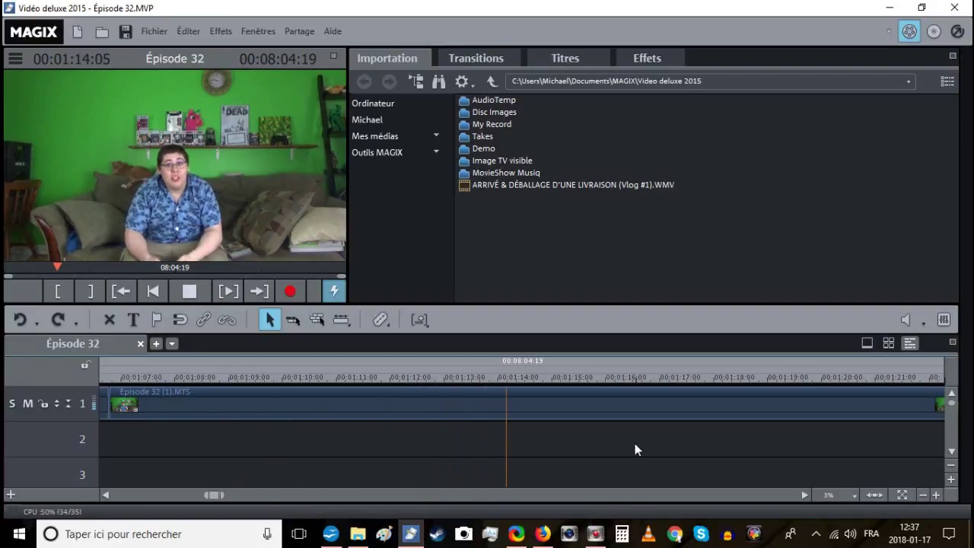
Delete the second Épisode 32 (1).MTS piece, the short one following the faded-in piece.
left_click(922, 495)
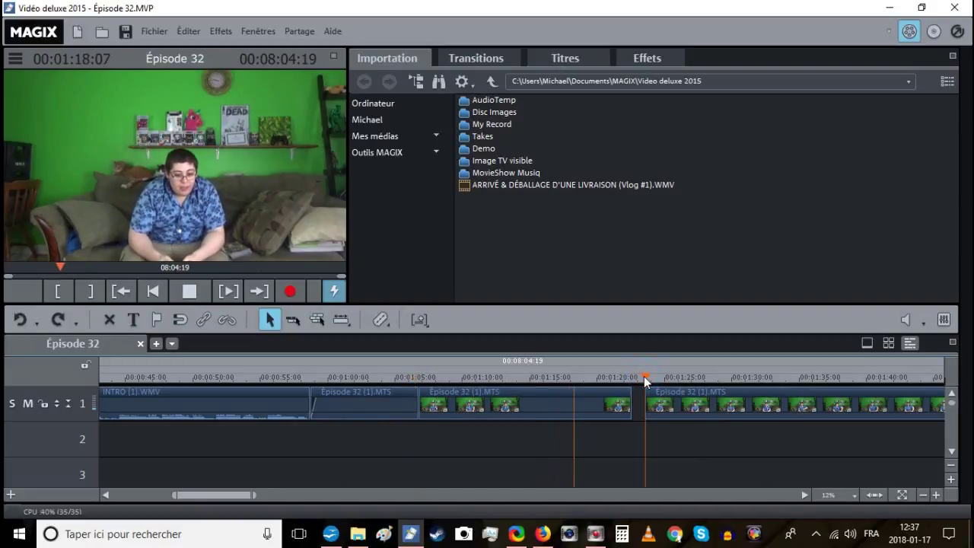
left_click(598, 399)
right_click(604, 394)
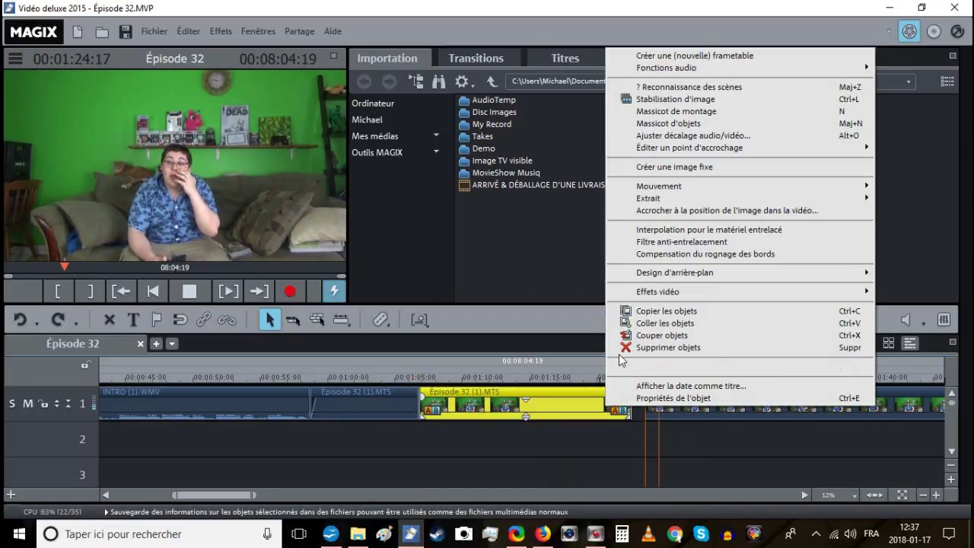
left_click(664, 347)
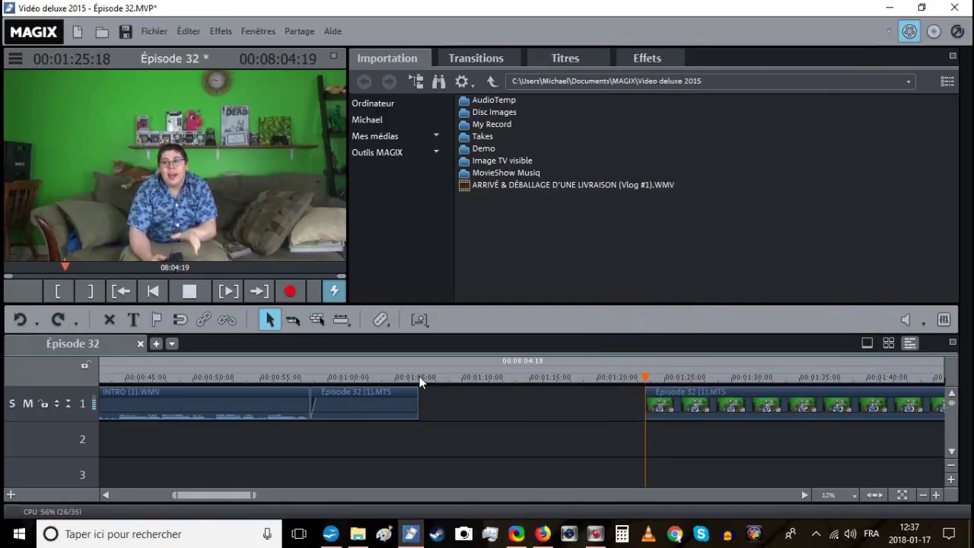
Move the long remaining Épisode 32 (1).MTS piece against the end of the faded-in piece, preview the join, and save the project.
left_click(419, 377)
left_click_drag(666, 396, 439, 404)
left_click(411, 379)
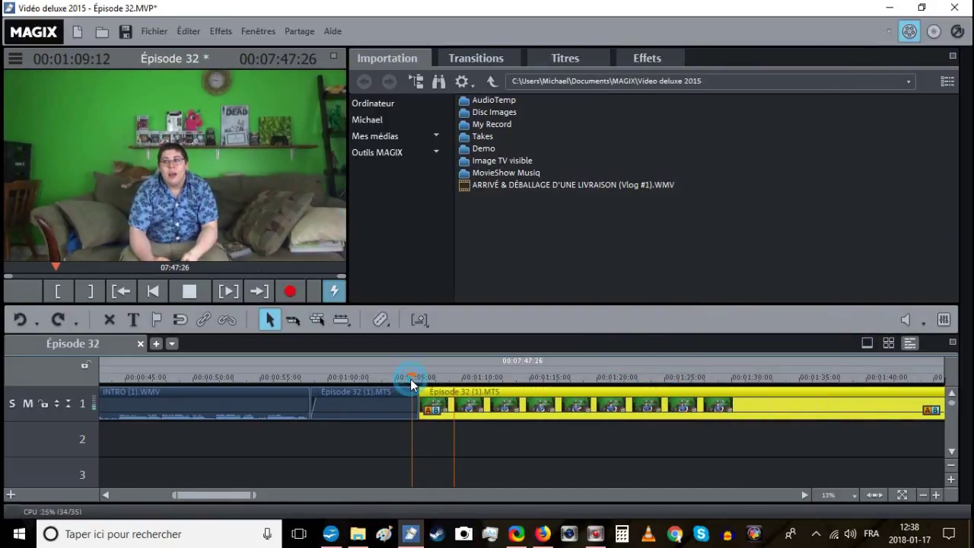
key("space")
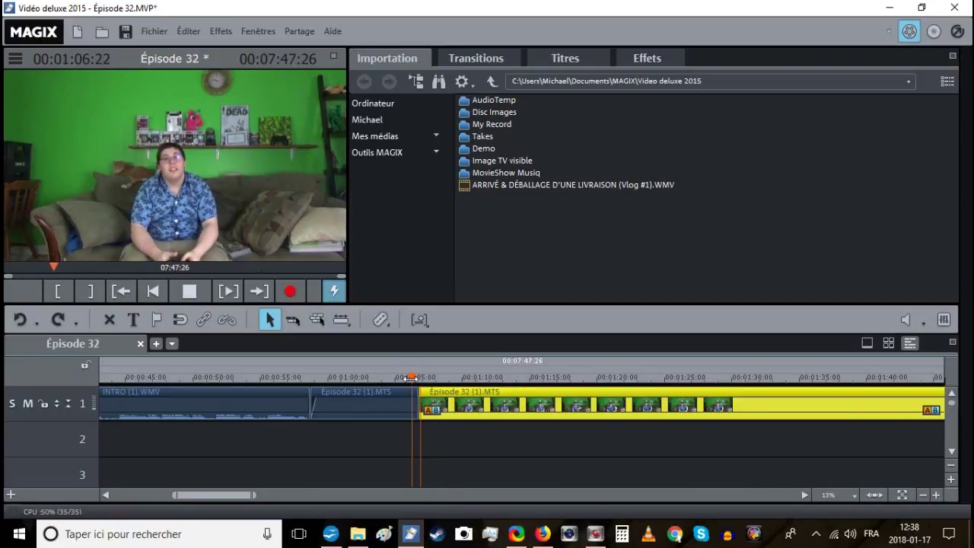
left_click(126, 31)
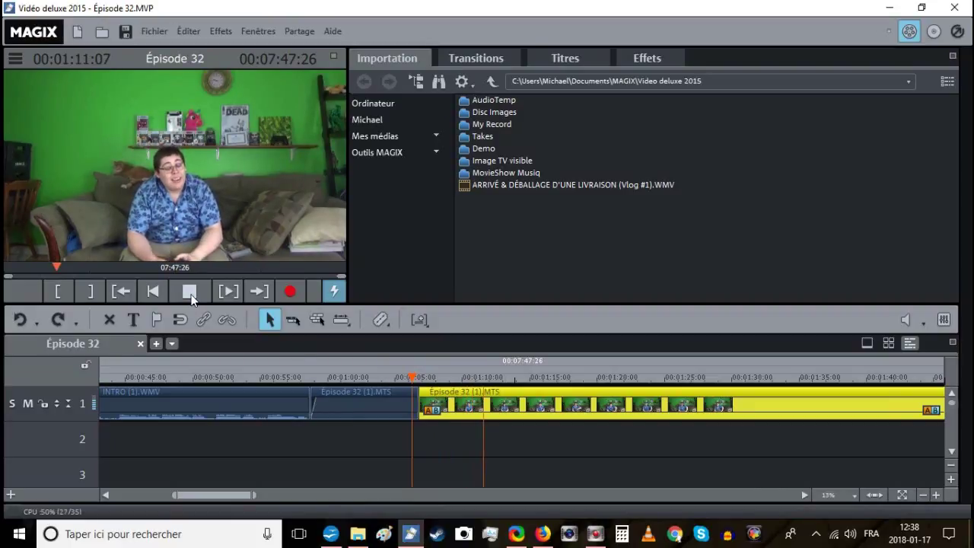
Split the long remaining Épisode 32 (1).MTS piece at 00:01:15:15 and save the project.
left_click(937, 495)
left_click(937, 494)
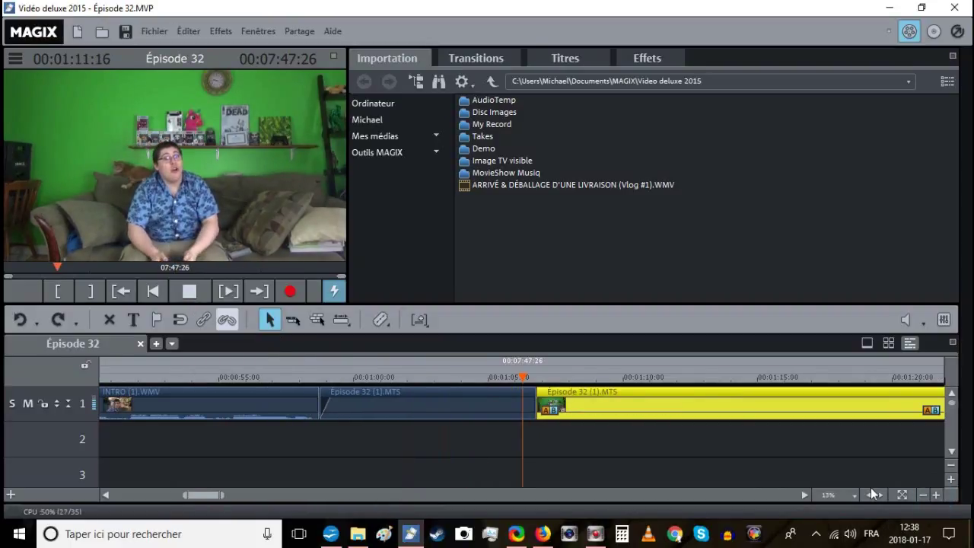
left_click(677, 453)
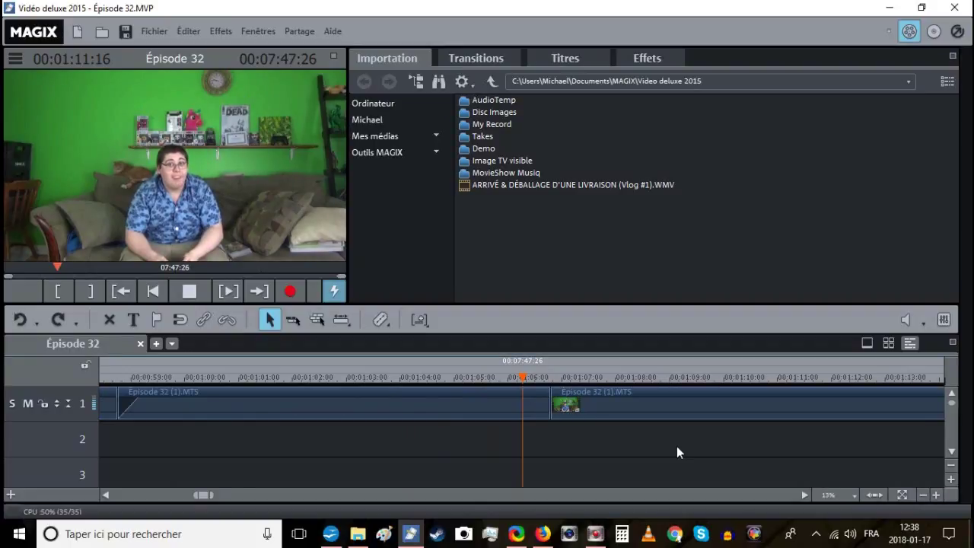
scroll(677, 453, "right", 3)
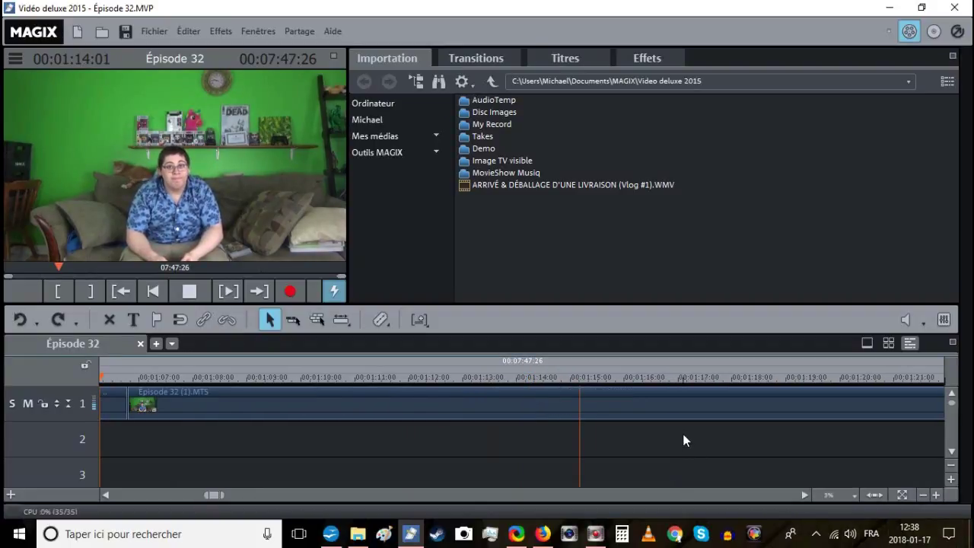
left_click(163, 374)
left_click(173, 374)
key("t")
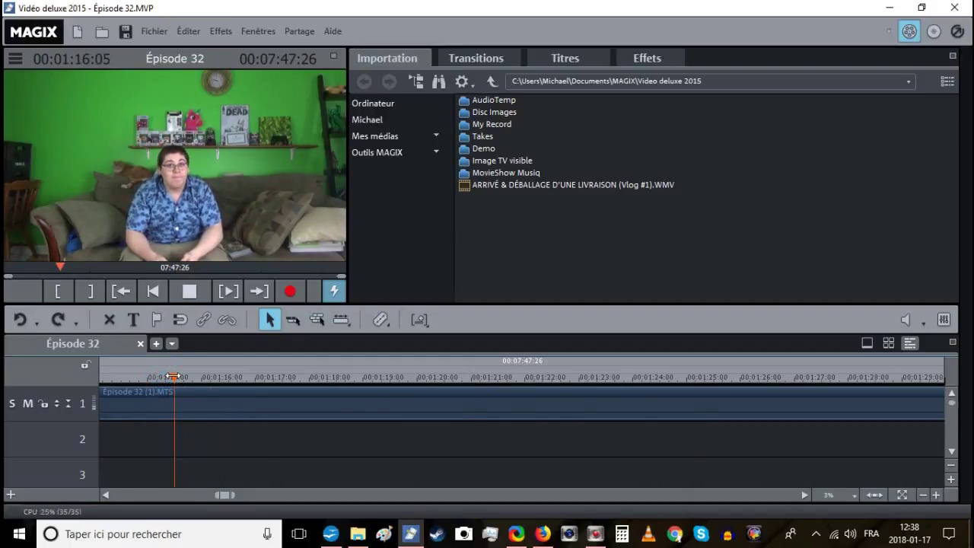
left_click(191, 290)
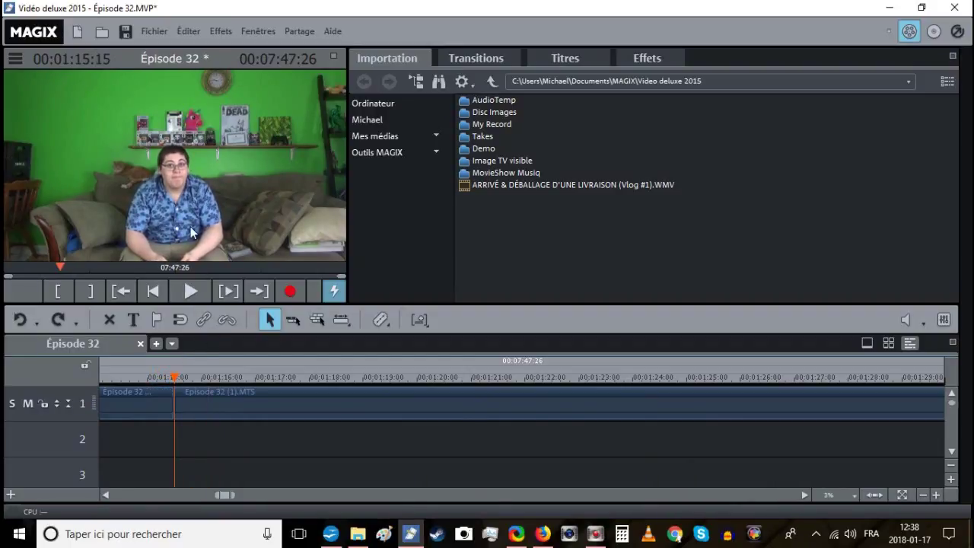
left_click(126, 31)
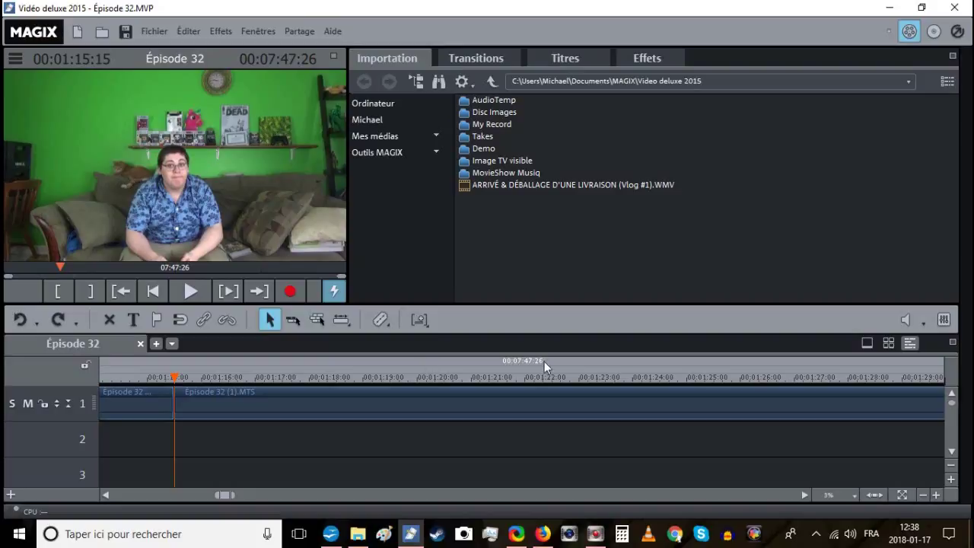
Review the footage after the cut at 00:01:15:15, up to about 00:02:05, to find where the unwanted part ends.
left_click(564, 378)
left_click(184, 290)
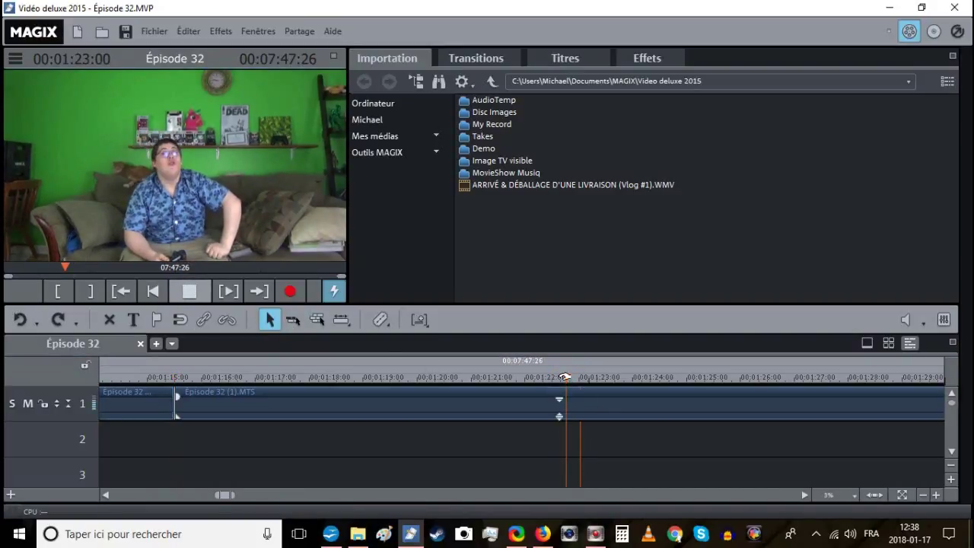
left_click(923, 495)
left_click(923, 494)
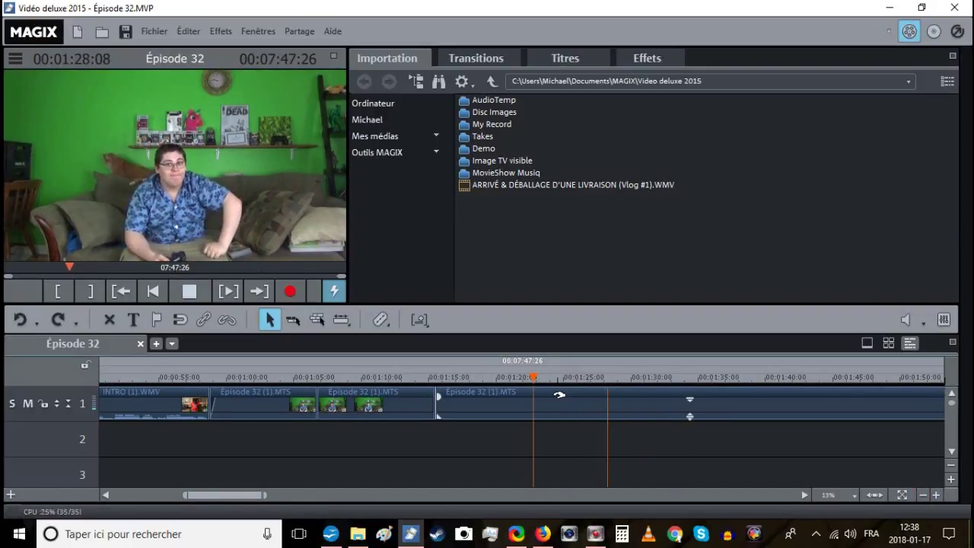
left_click(712, 380)
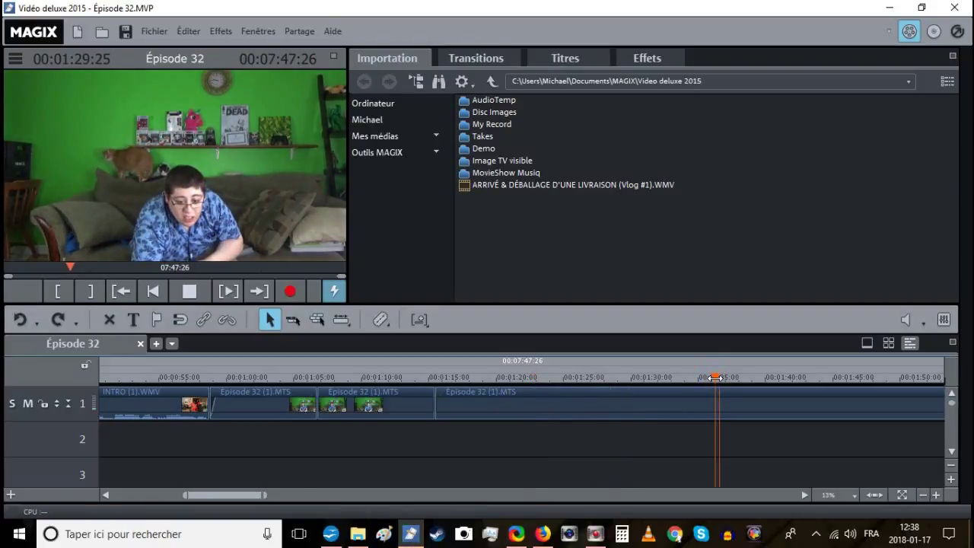
scroll(578, 381, "right", 5)
left_click(484, 377)
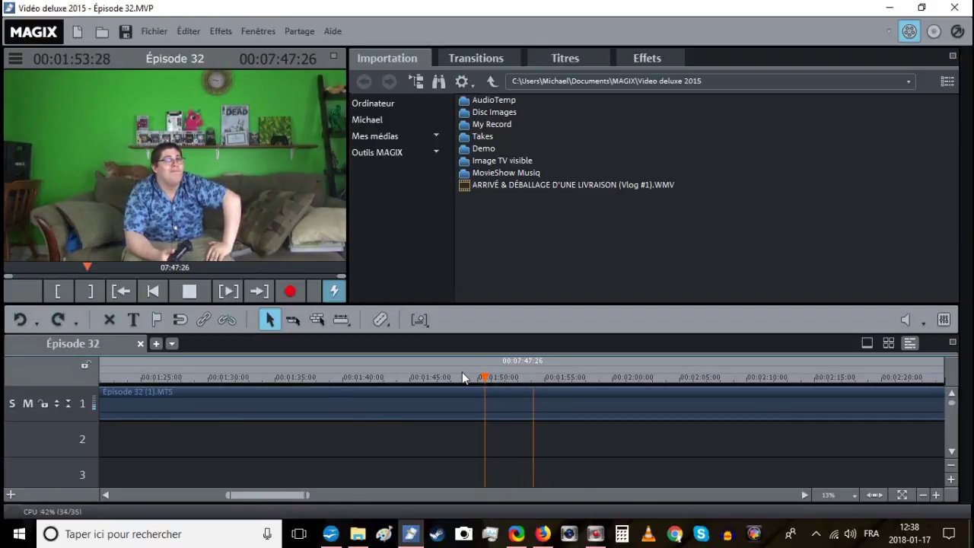
left_click(593, 377)
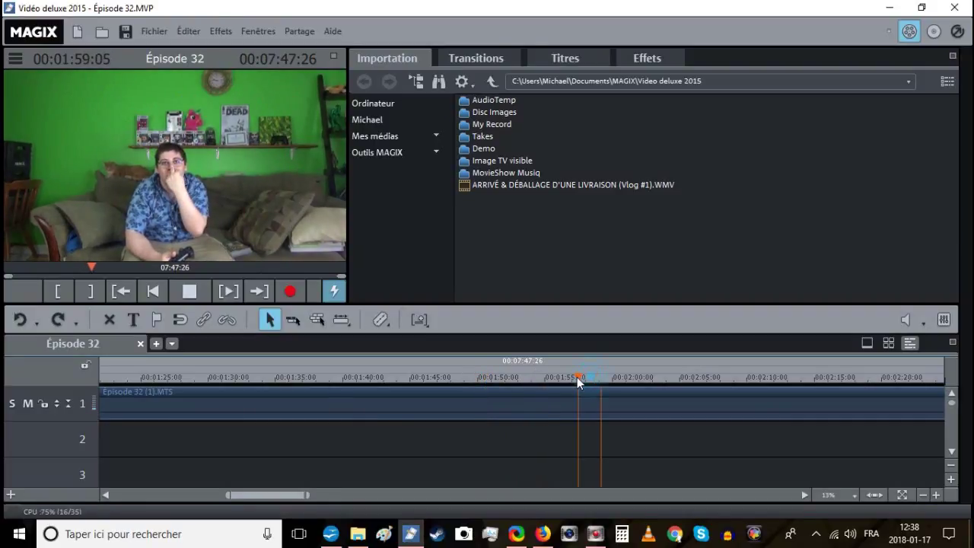
left_click(670, 378)
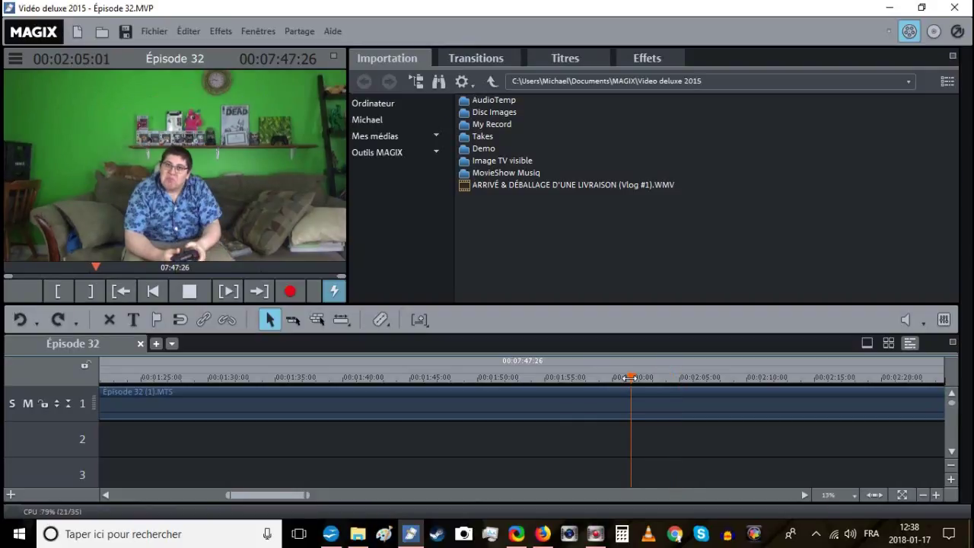
Locate the end of the unwanted part, split the long Épisode 32 (1).MTS piece at 00:01:42:18, and save the project.
left_click(486, 378)
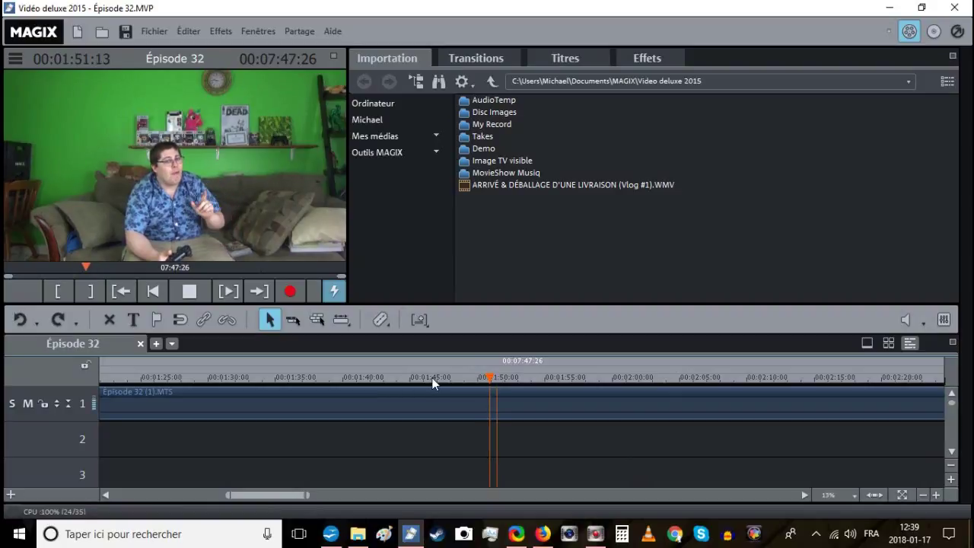
left_click(387, 378)
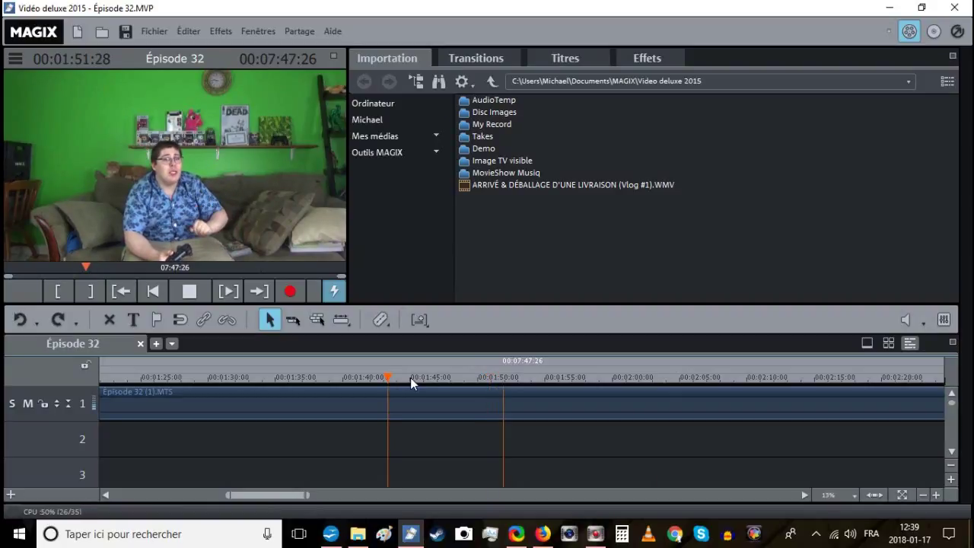
left_click(313, 378)
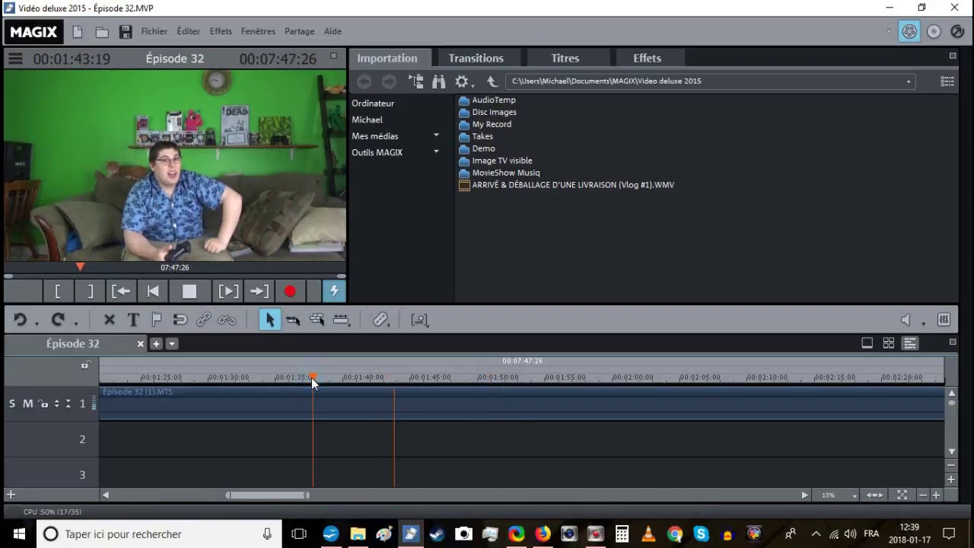
left_click_drag(315, 378, 326, 378)
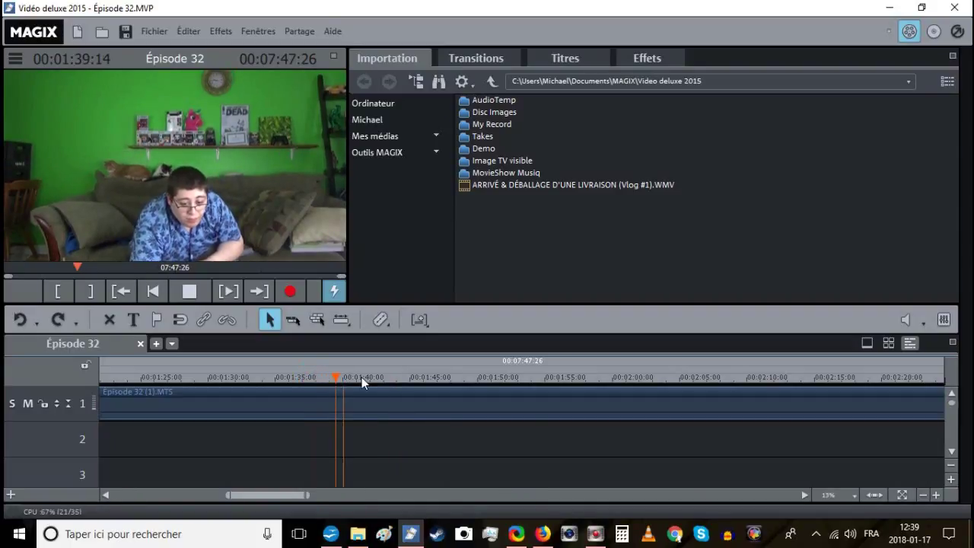
left_click(363, 377)
left_click_drag(362, 378, 375, 377)
left_click(923, 496)
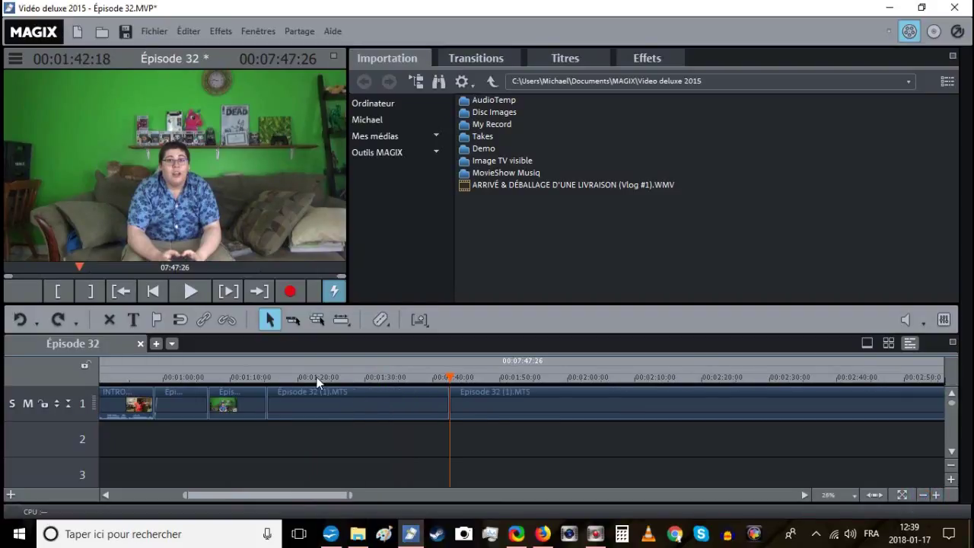
left_click(272, 378)
left_click(128, 29)
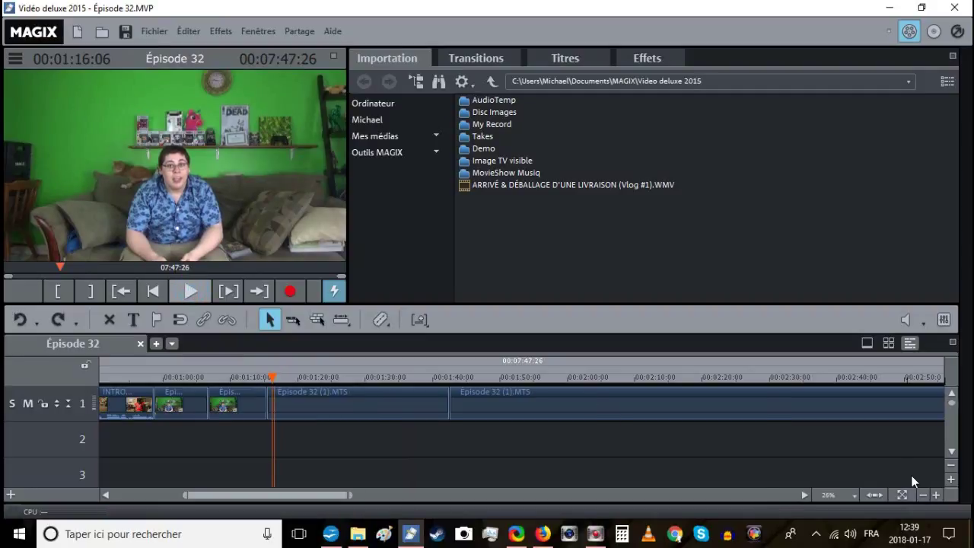
Delete the Épisode 32 (1).MTS piece between the cuts at 00:01:15:15 and 00:01:42:18.
left_click(937, 494)
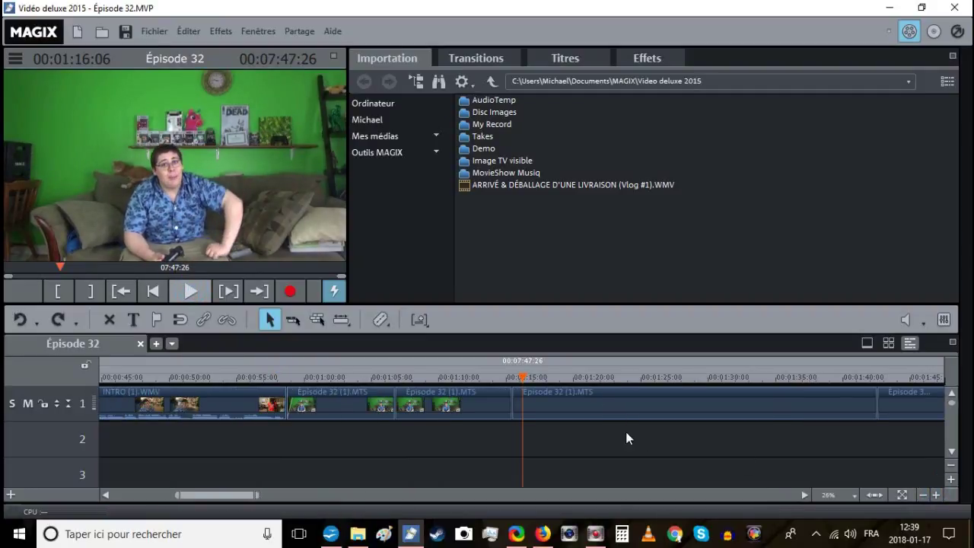
left_click(614, 403)
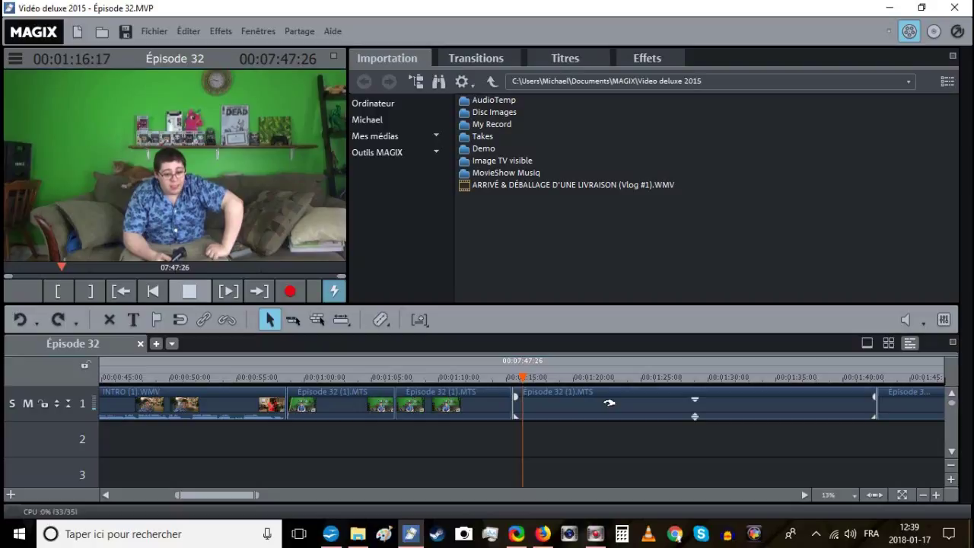
right_click(609, 402)
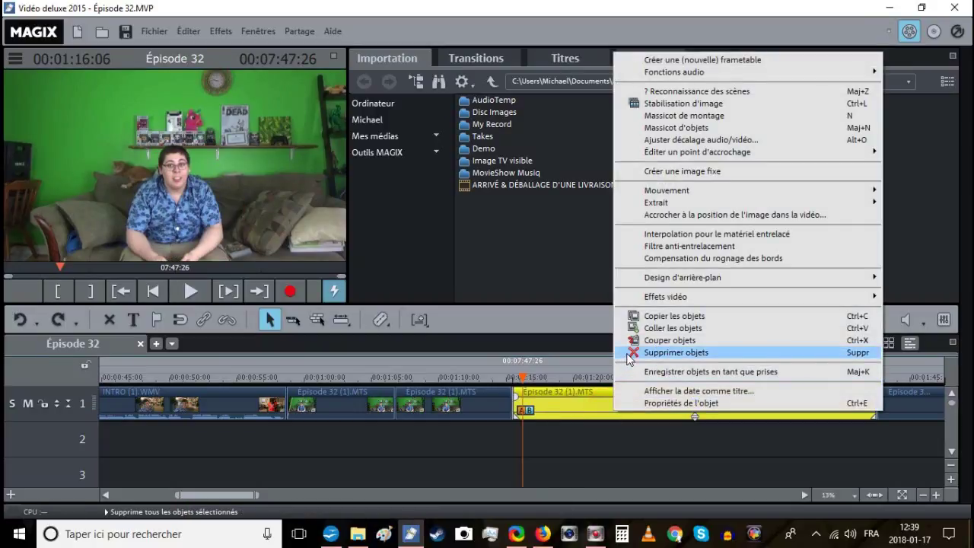
left_click(632, 351)
Move the long remaining Épisode 32 (1).MTS piece against the preceding piece's end at 00:01:15:15 and save the project.
left_click(881, 395)
left_click_drag(881, 395, 545, 408)
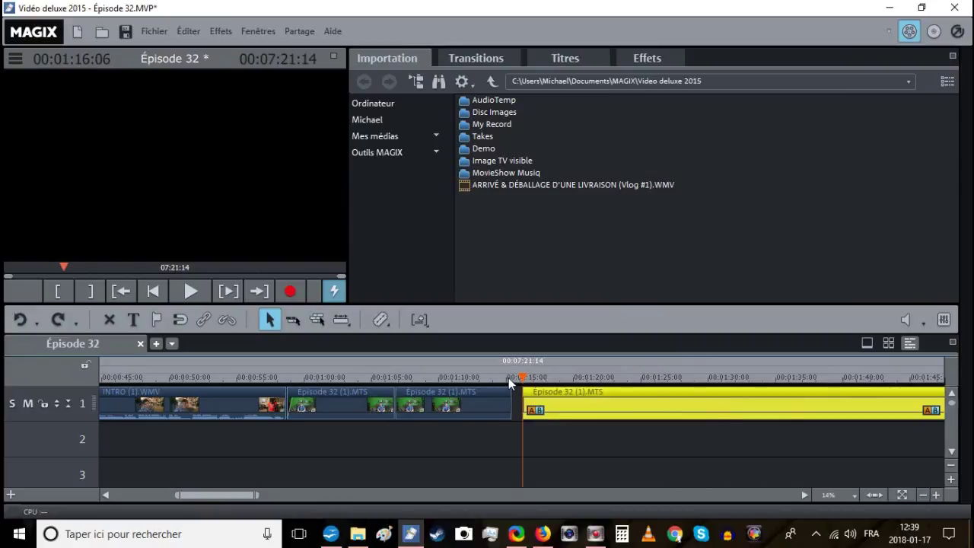
left_click_drag(560, 393, 555, 393)
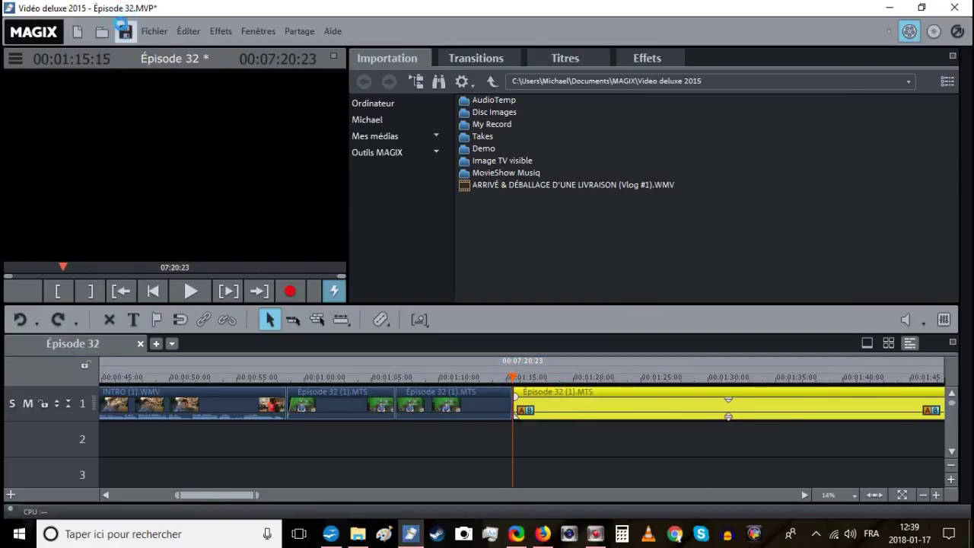
Play through the join, split the long Épisode 32 (1).MTS piece at about 00:01:20, and delete the short portion before the cut.
left_click(498, 379)
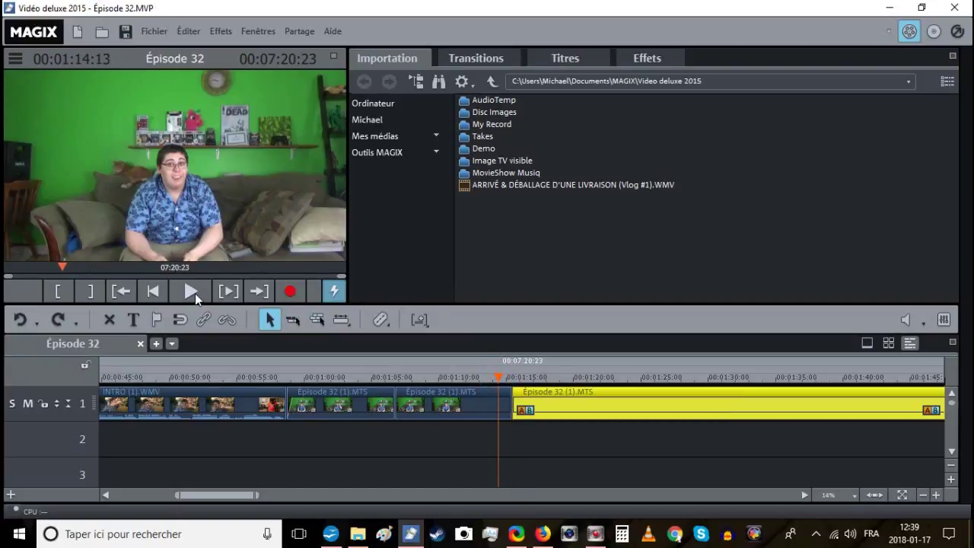
left_click(193, 293)
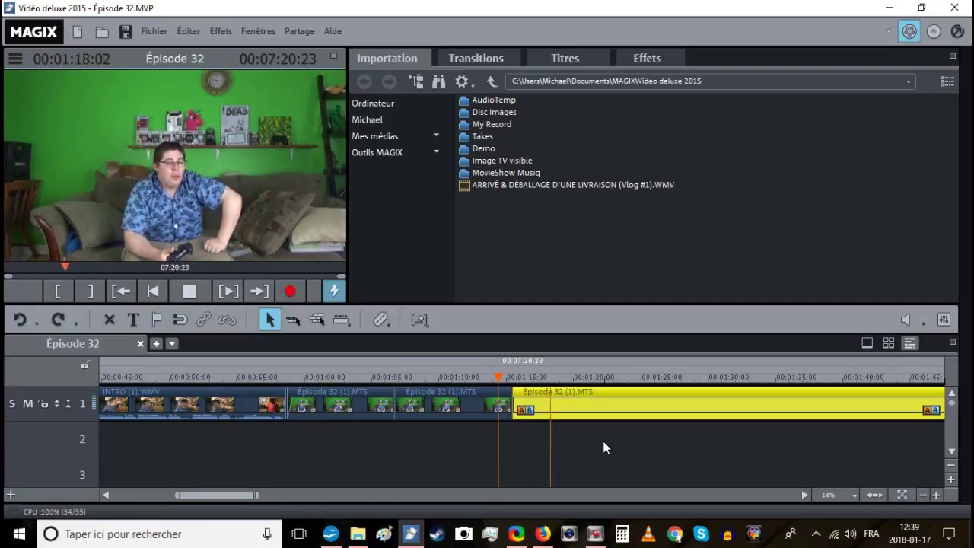
left_click(571, 376)
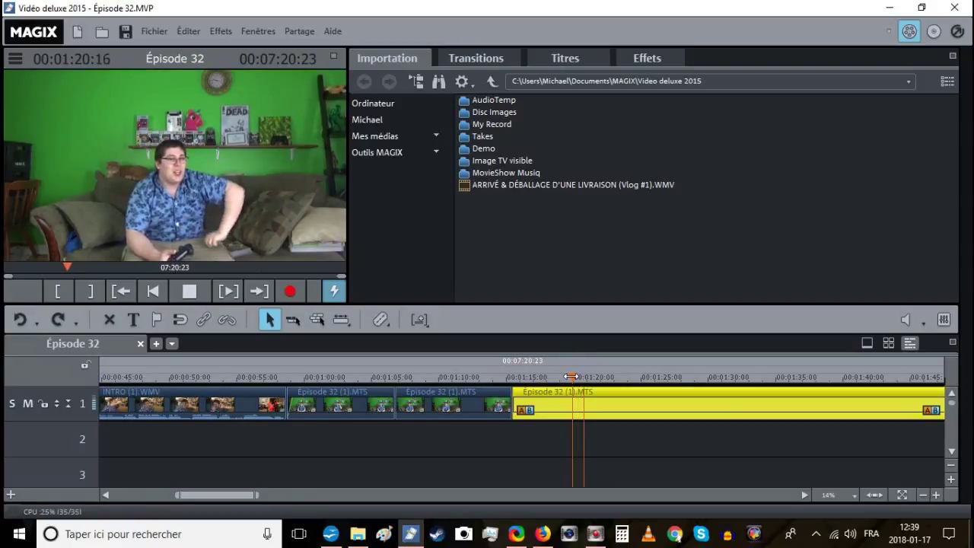
key("t")
left_click(554, 393)
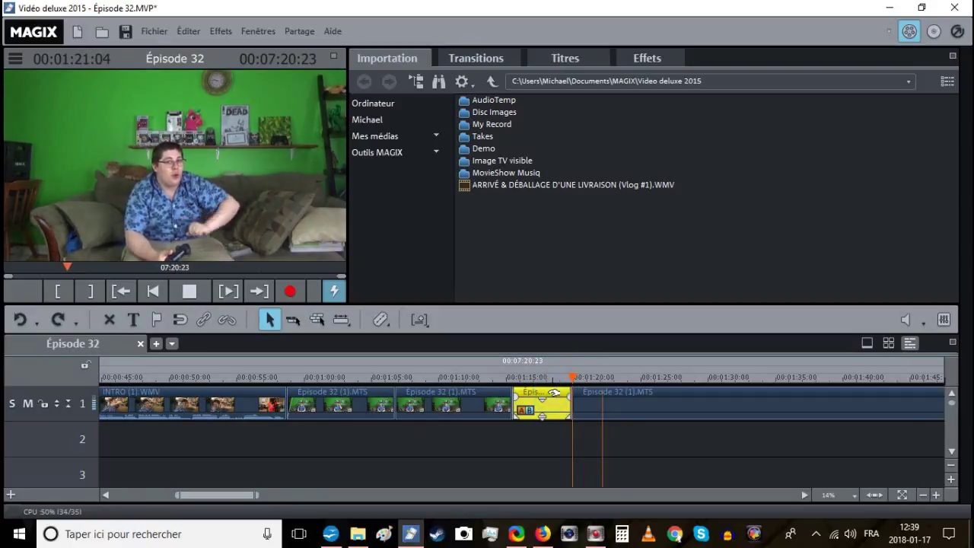
key("Delete")
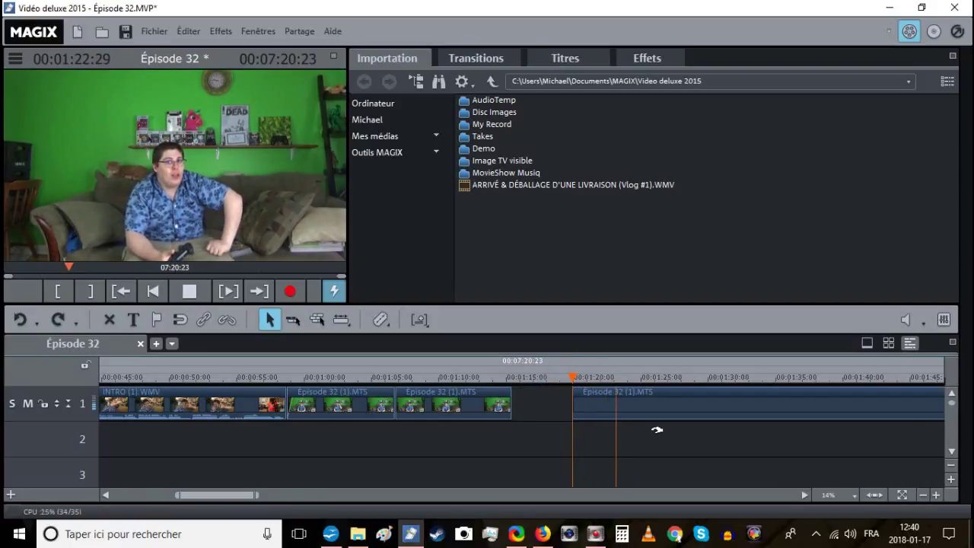
Close the new gap by moving the remaining Épisode 32 (1).MTS piece to 00:01:15:15, and save the project.
left_click(936, 495)
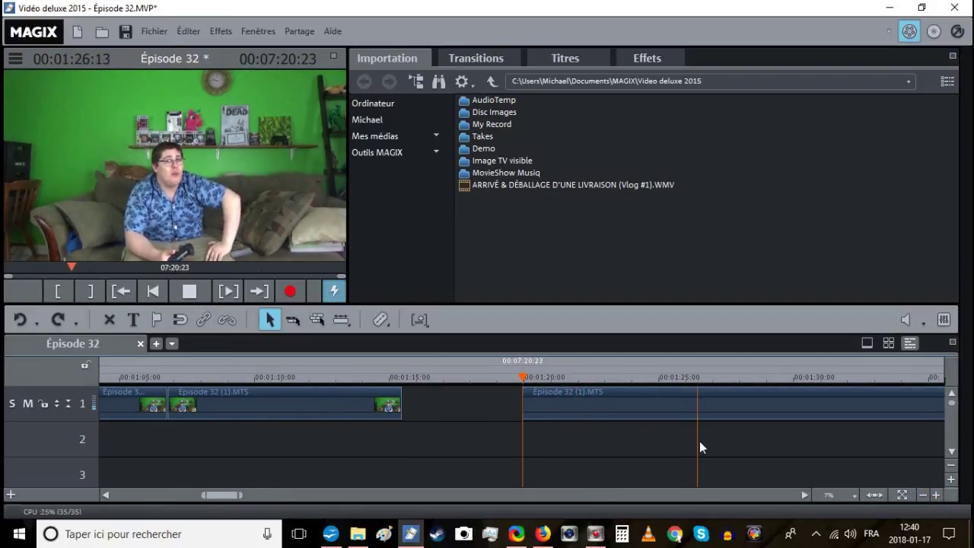
left_click(401, 376)
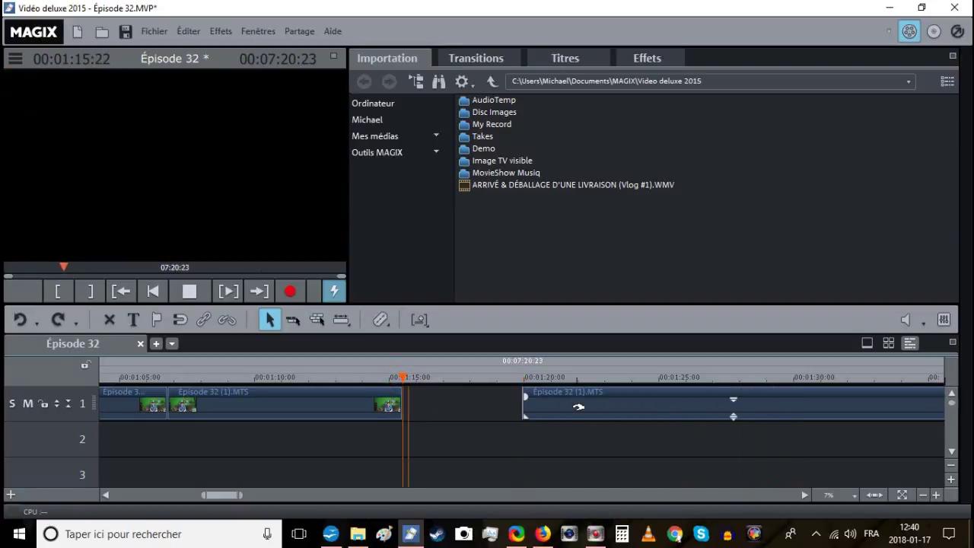
left_click_drag(579, 404, 464, 400)
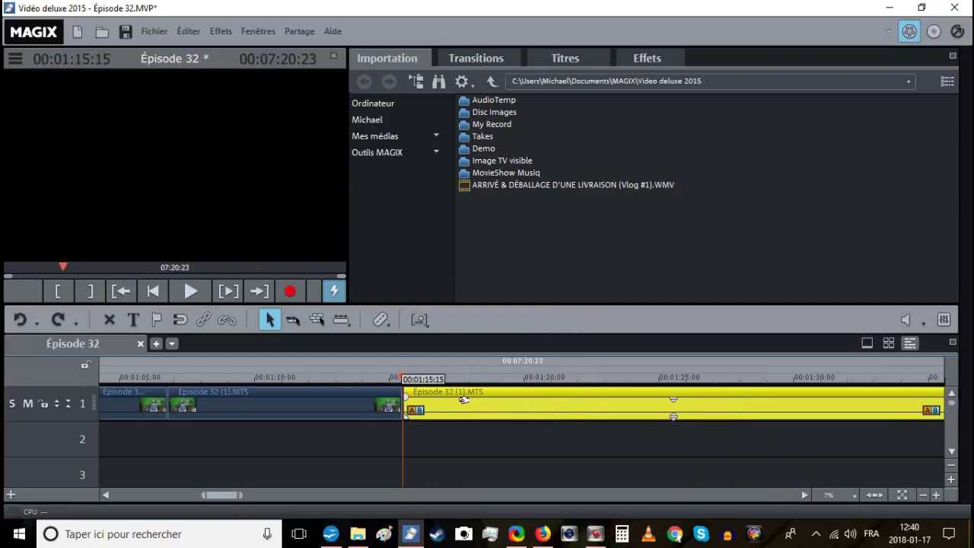
left_click(126, 31)
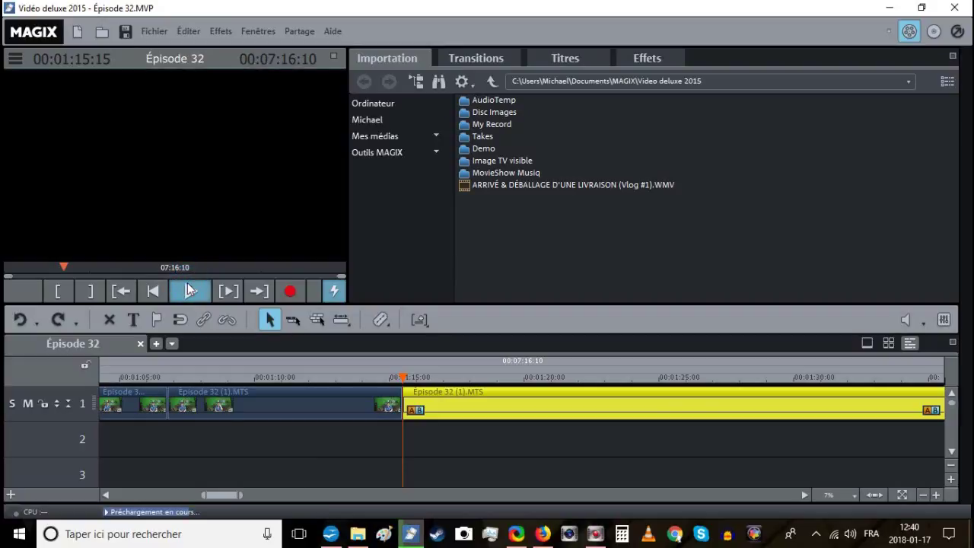
Review the footage from the join onward, split the long Épisode 32 (1).MTS piece at about 00:01:53, and save the project.
left_click(390, 379)
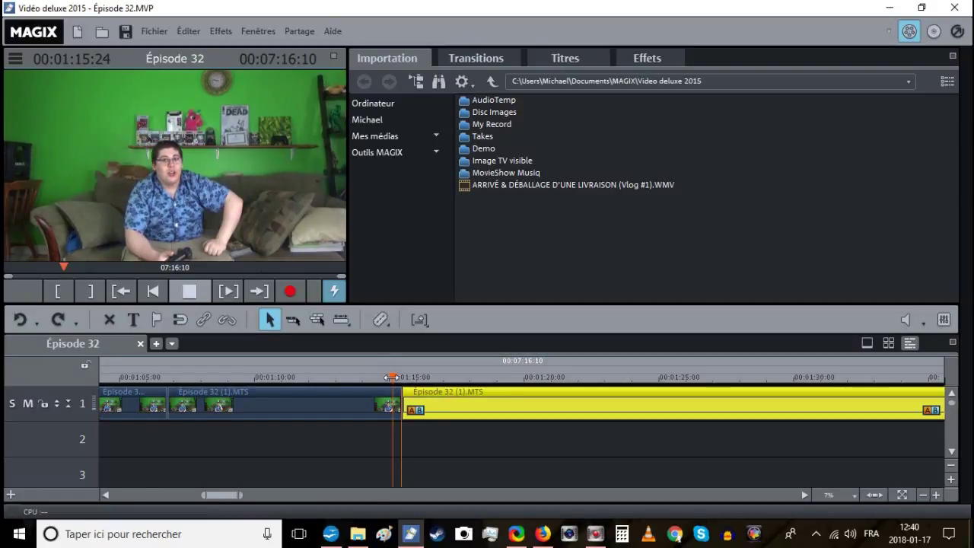
left_click(530, 434)
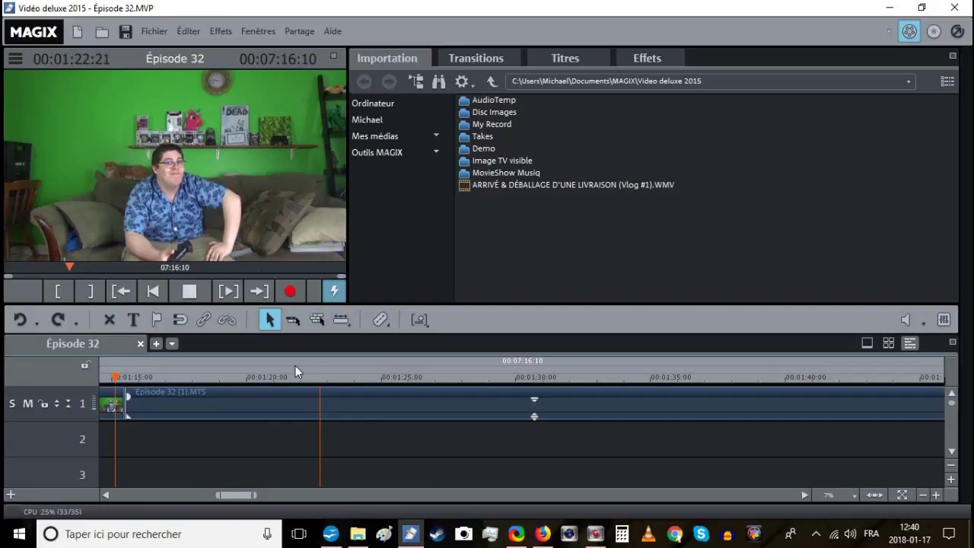
left_click(319, 377)
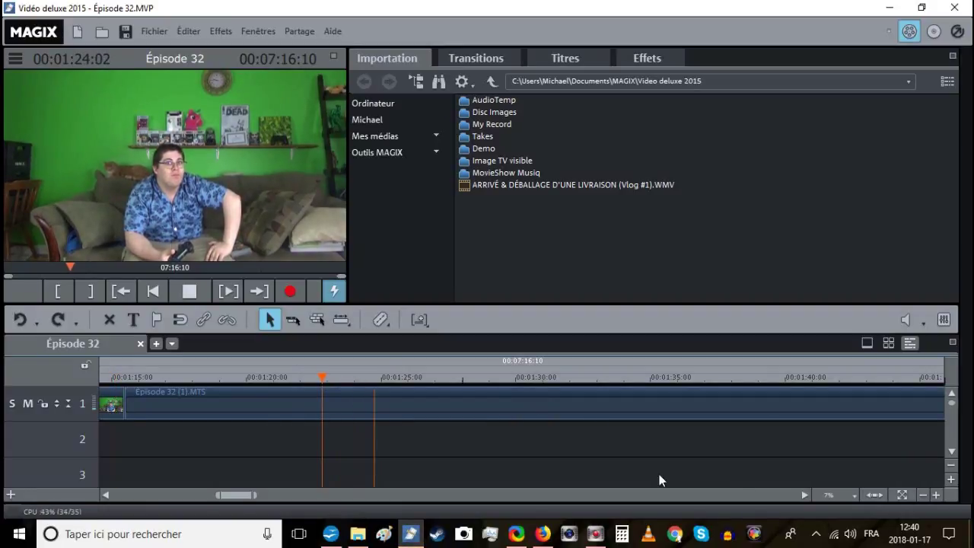
left_click(923, 495)
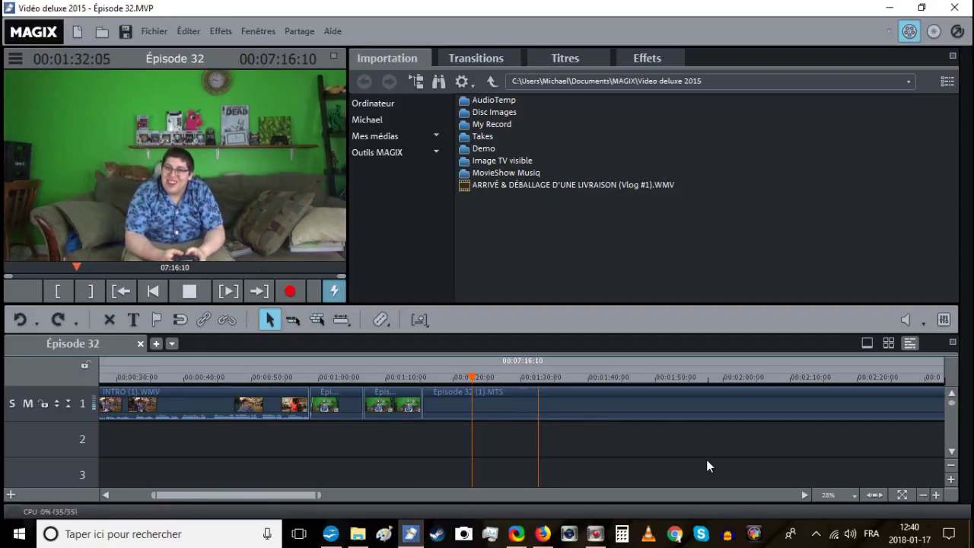
left_click(937, 495)
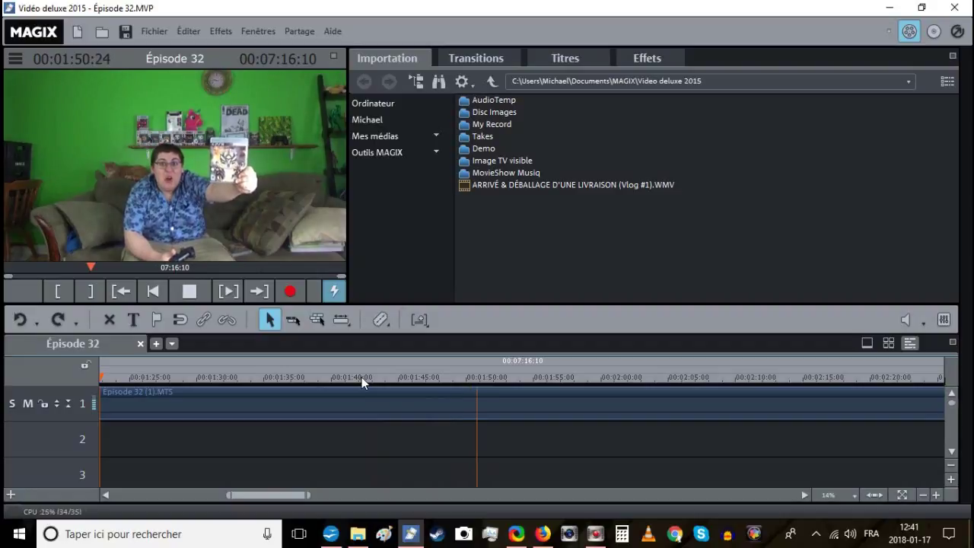
left_click(507, 377)
left_click(506, 377)
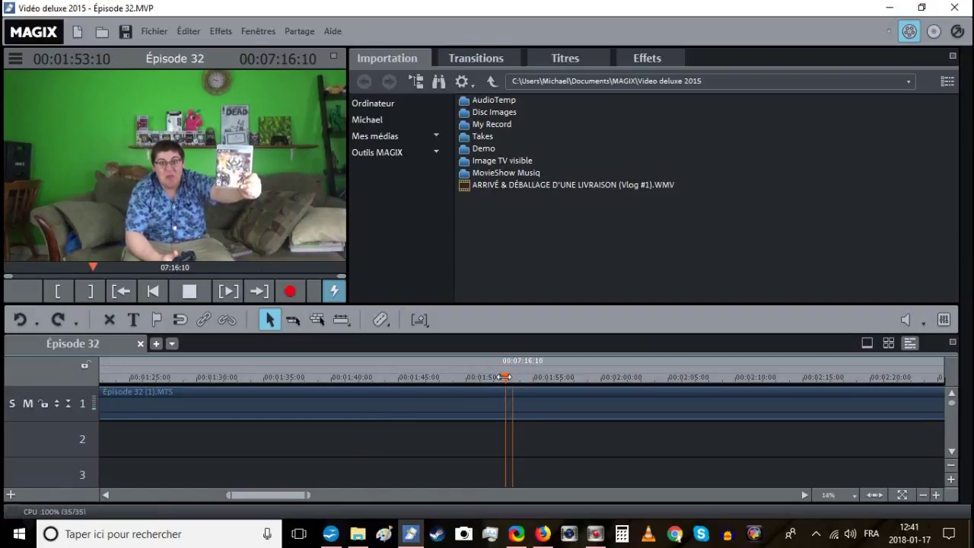
key("t")
key("ctrl+s")
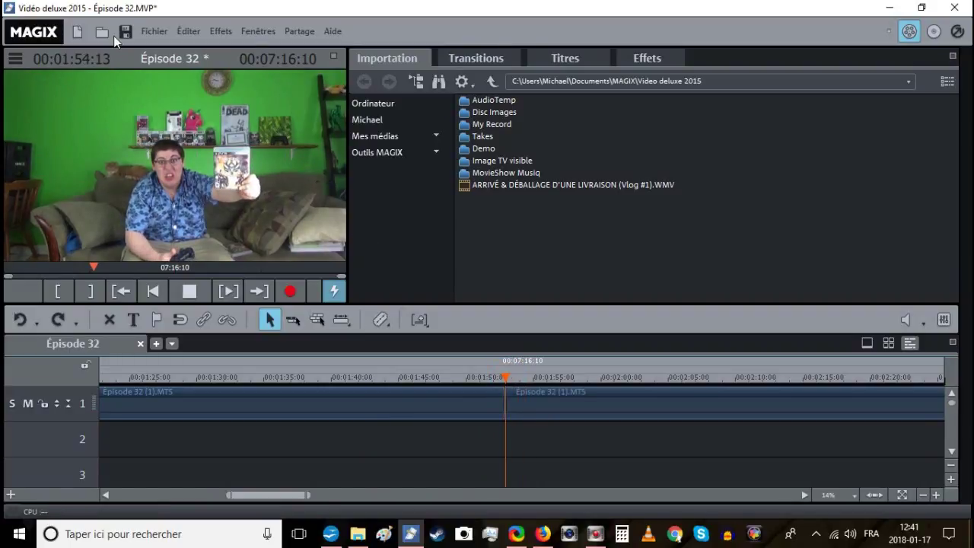
Preview the footage after the new cut and split the remaining Épisode 32 (1).MTS piece at 00:02:08:25.
left_click(552, 378)
left_click(186, 292)
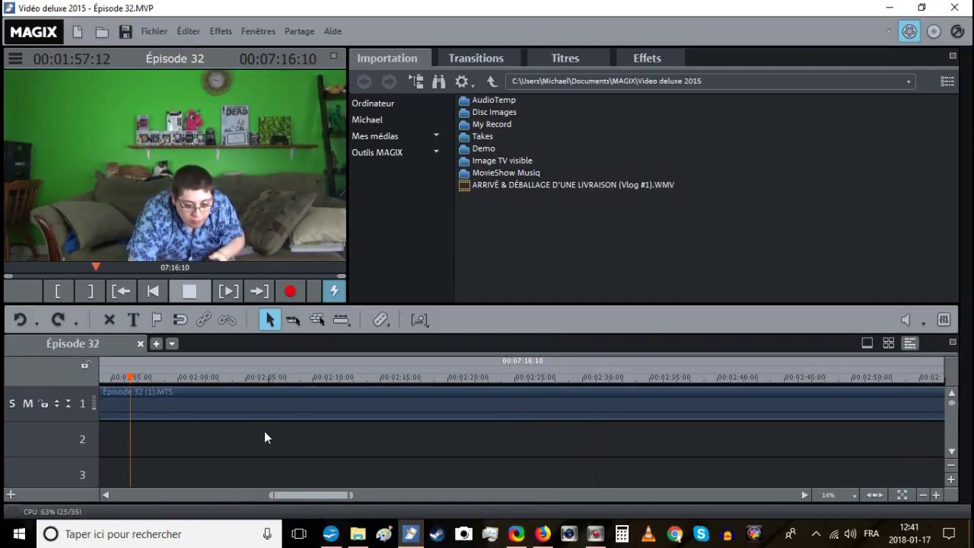
left_click(182, 378)
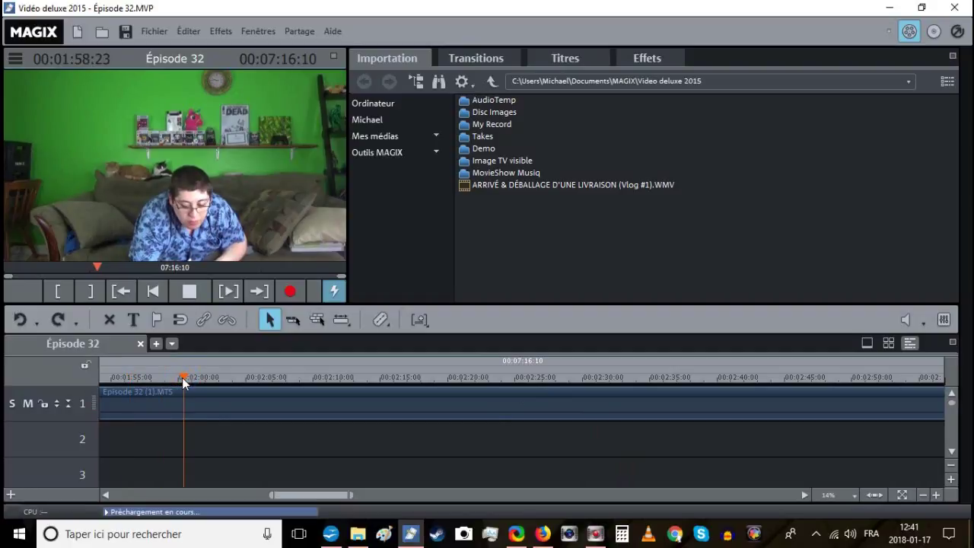
left_click(260, 373)
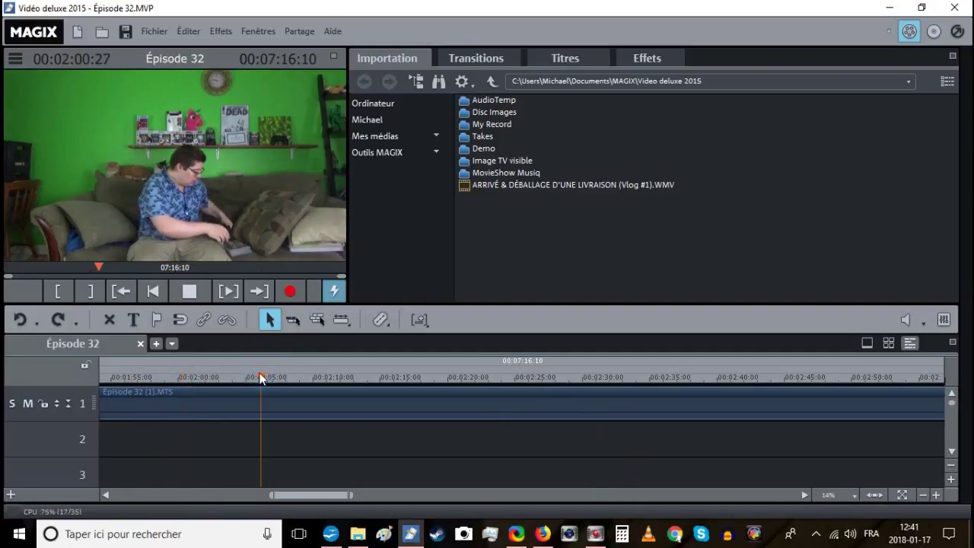
left_click(318, 378)
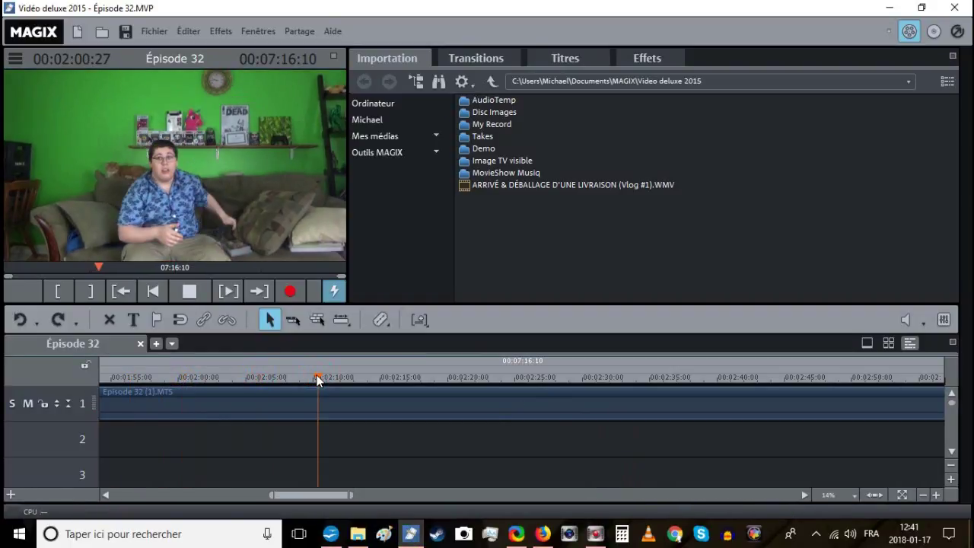
left_click(290, 373)
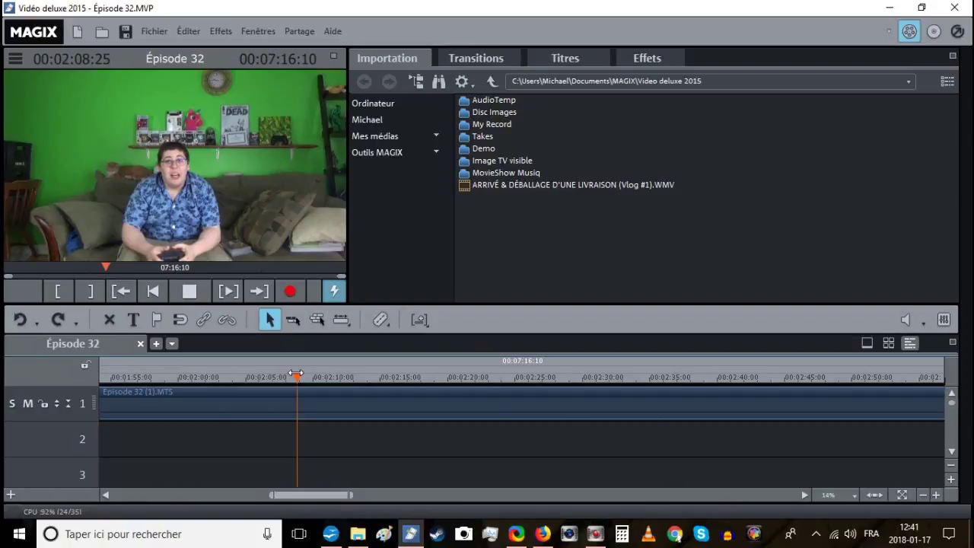
key("t")
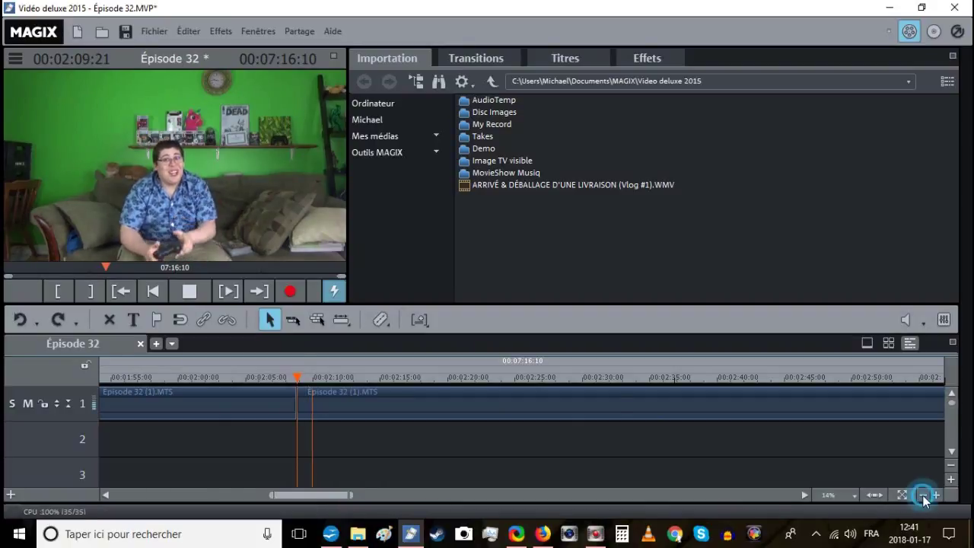
Delete the Épisode 32 (1).MTS piece between the cuts at about 00:01:53 and 00:02:08:25.
left_click(923, 496)
right_click(397, 395)
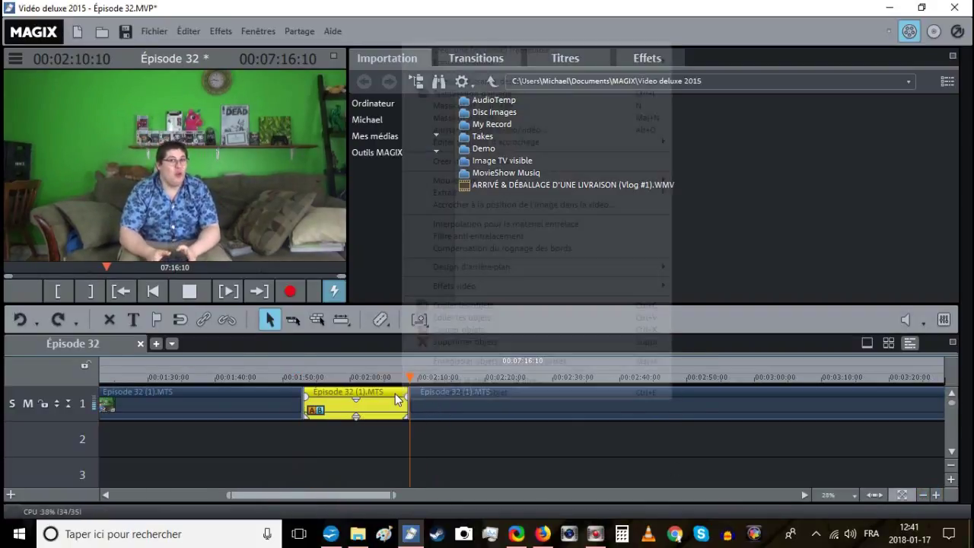
left_click(427, 341)
Trim the start of the piece after the gap to about 00:02:12 and save the project.
left_click(431, 376)
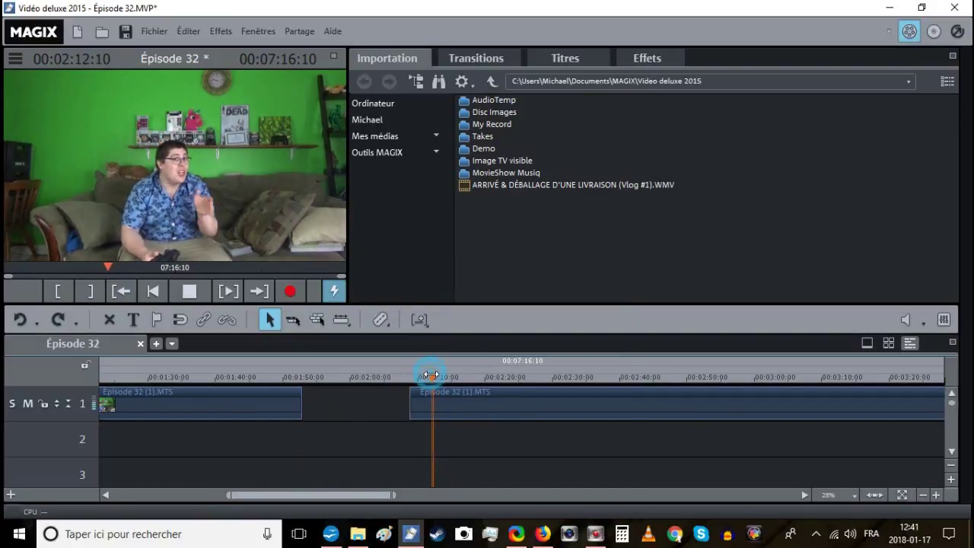
left_click_drag(410, 404, 424, 402)
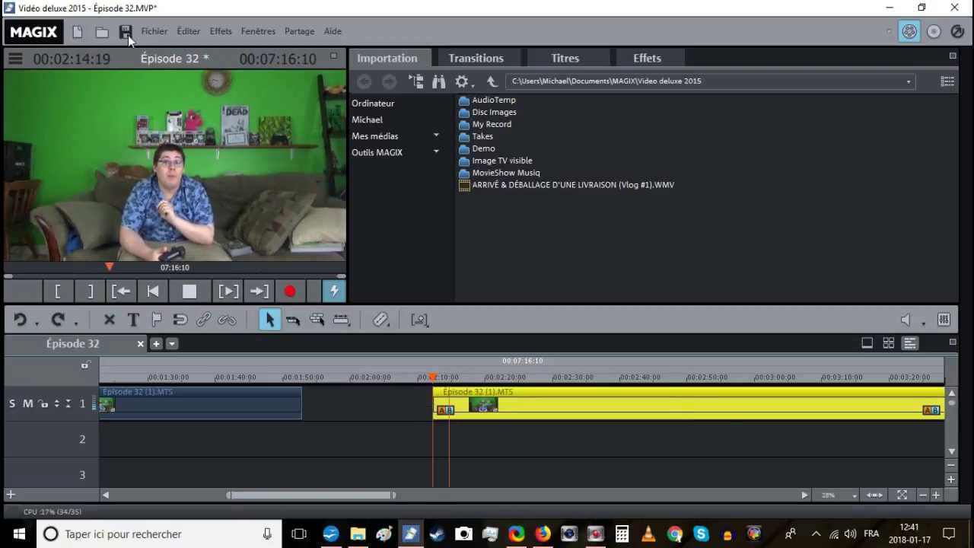
left_click(126, 32)
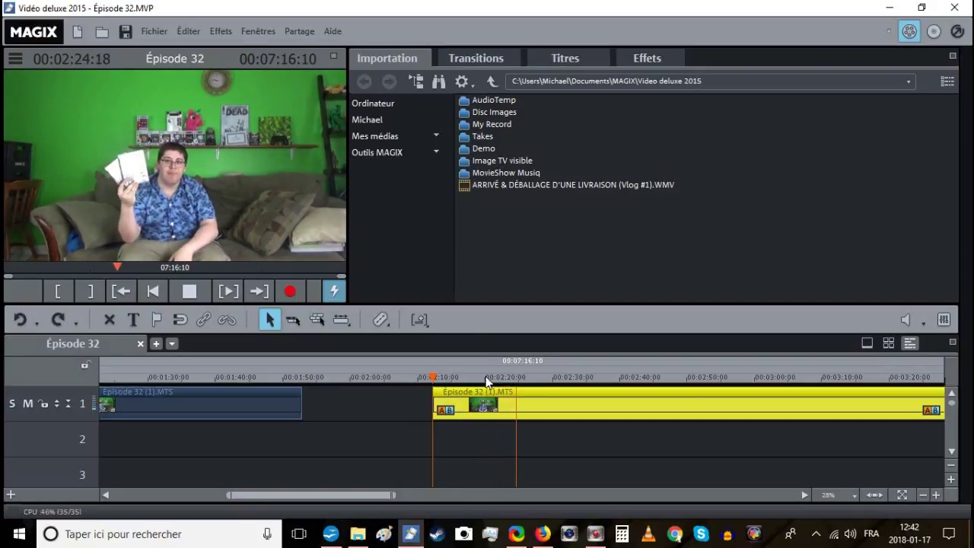
Split the trimmed piece at about 00:02:27 and move its short front portion against the preceding piece's end at 00:01:52:29.
left_click(533, 378)
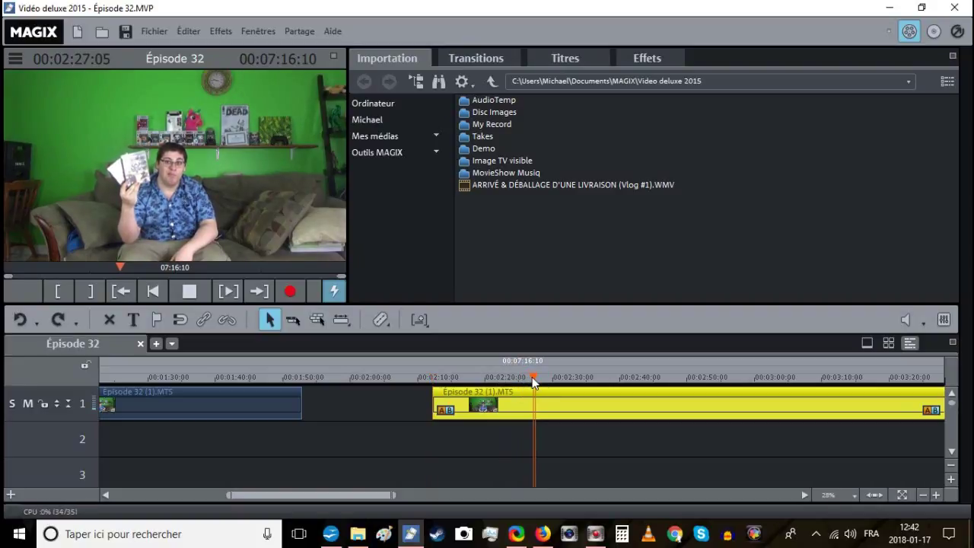
left_click(219, 292)
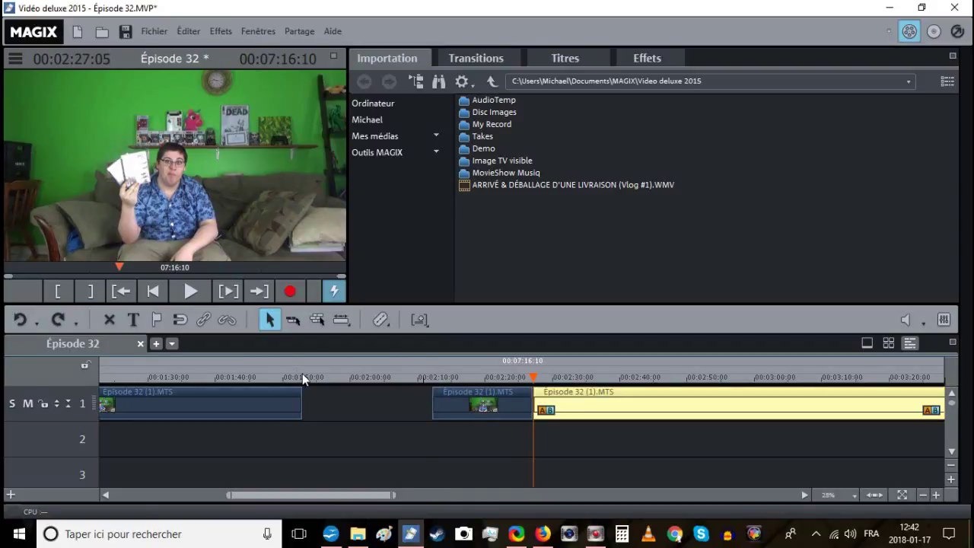
left_click(302, 373)
left_click(454, 392)
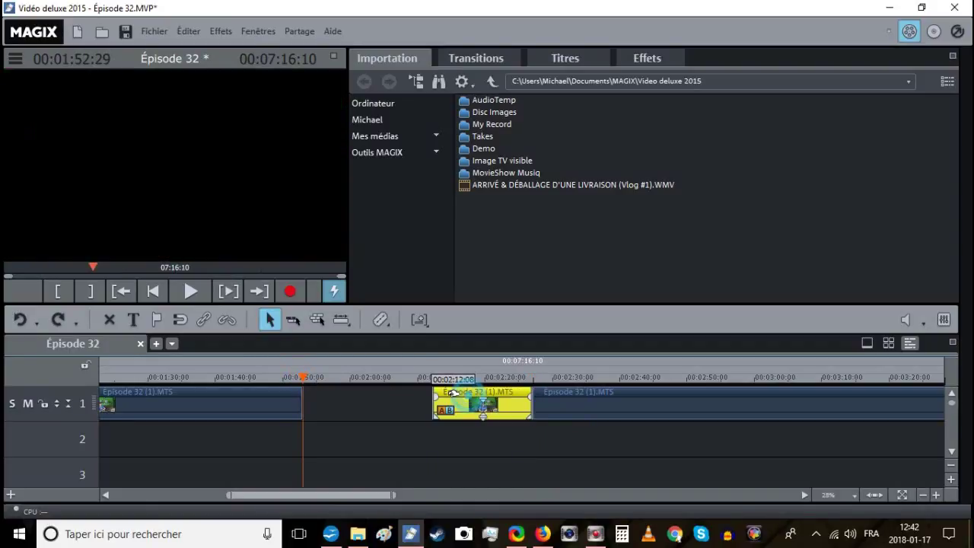
left_click_drag(454, 393, 325, 392)
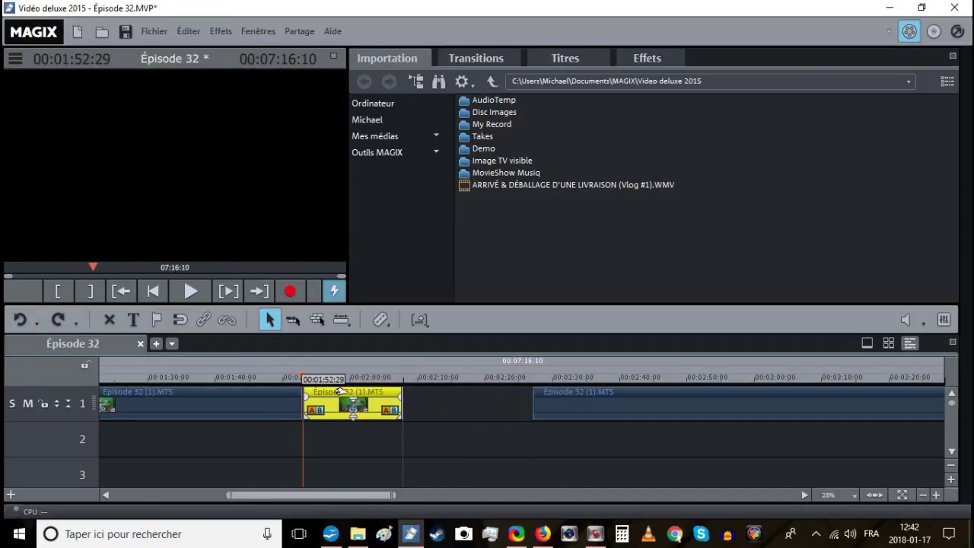
Replay the Épisode 32 (1).MTS piece between 00:01:15:15 and 00:01:52:29, and delete it.
left_click(924, 496)
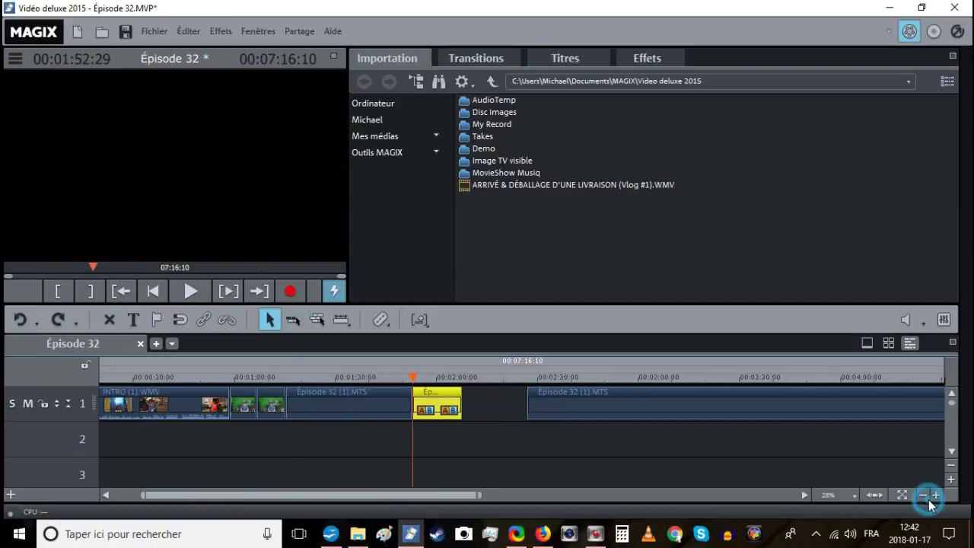
left_click(357, 377)
left_click(200, 290)
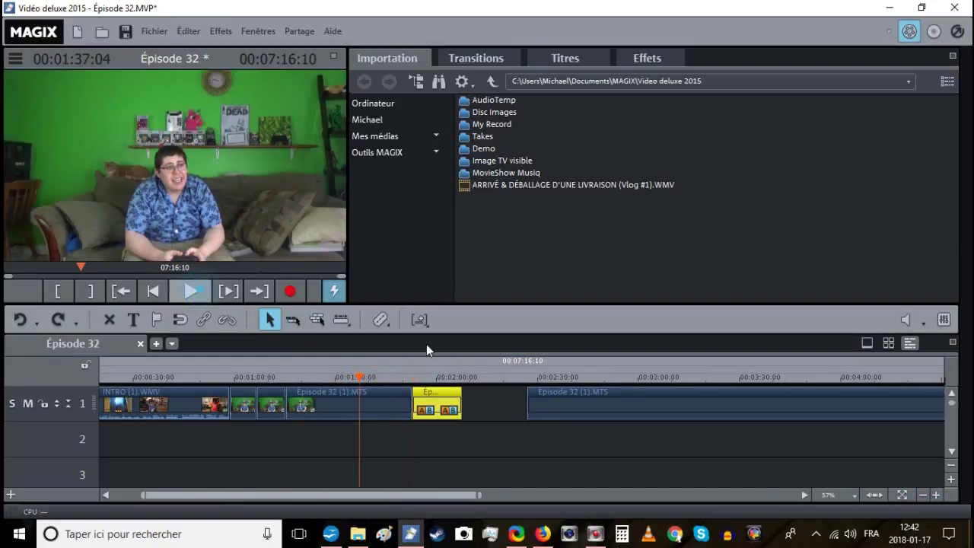
left_click(936, 495)
scroll(481, 418, "up", 2)
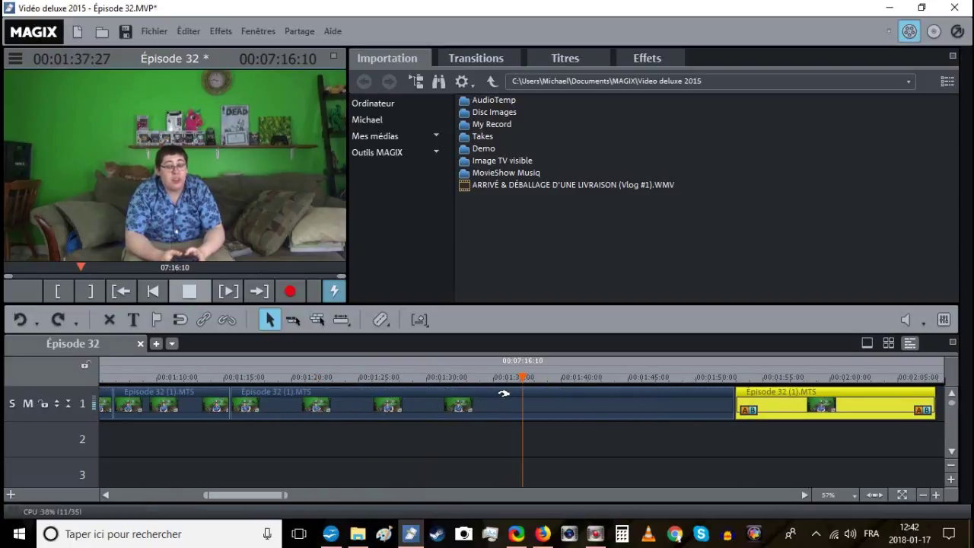
left_click(500, 395)
right_click(504, 394)
left_click(563, 343)
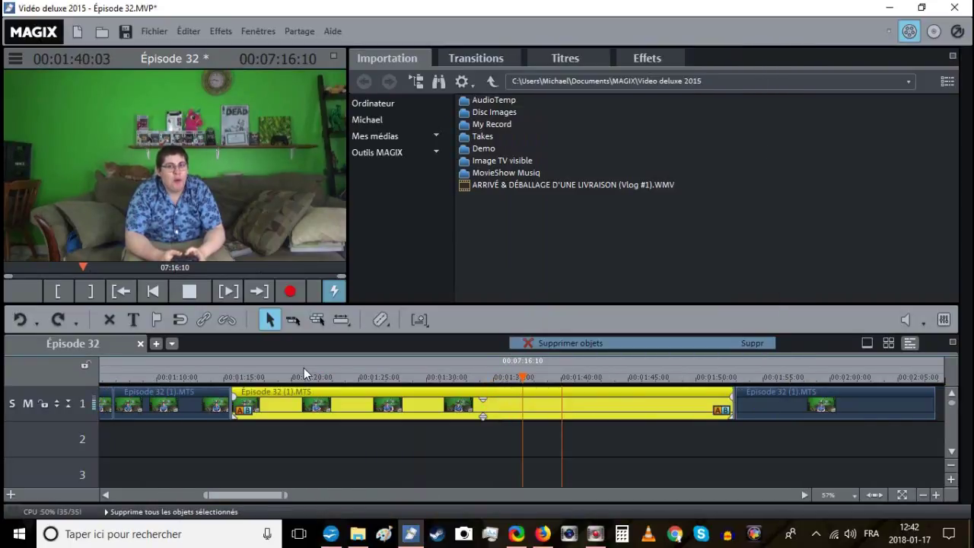
Close the gap by moving the short Épisode 32 (1).MTS piece against the preceding piece's end at about 00:01:15:15.
left_click(209, 378)
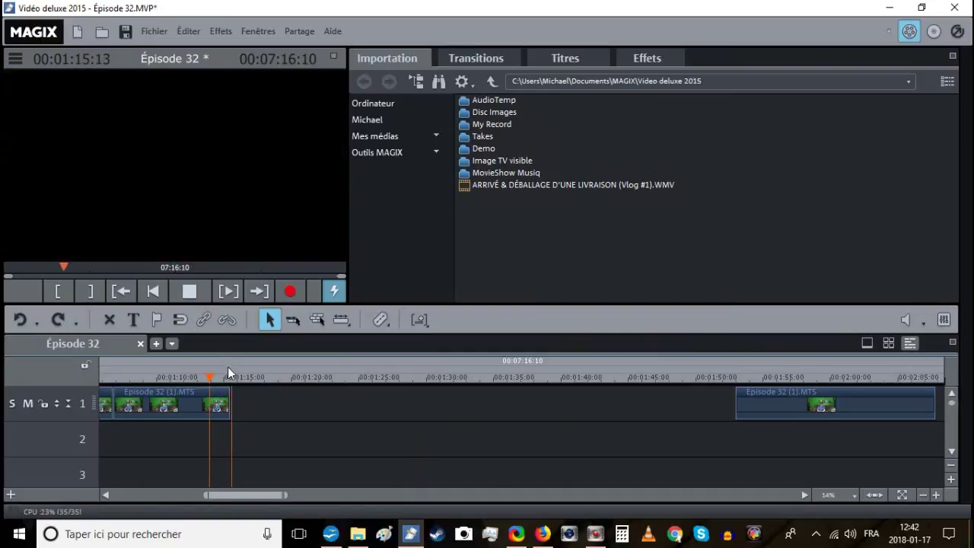
left_click(228, 373)
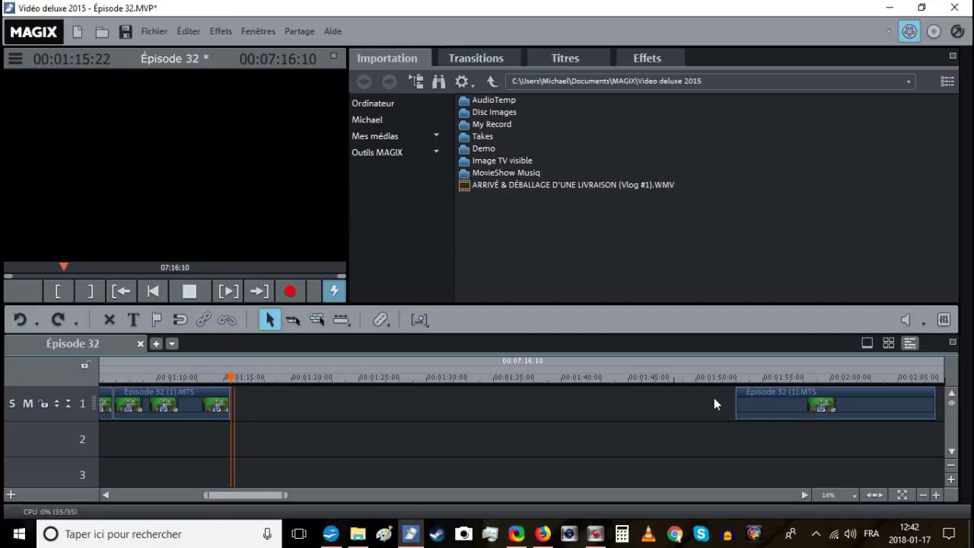
left_click_drag(761, 392, 254, 395)
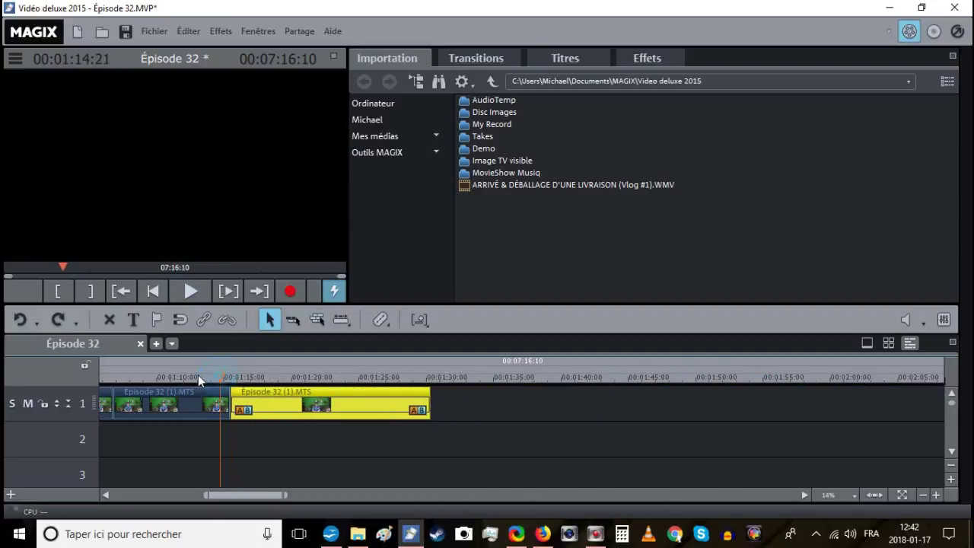
Play through the join at about 00:01:15:15 to the end of the short piece, and save the project.
left_click(189, 290)
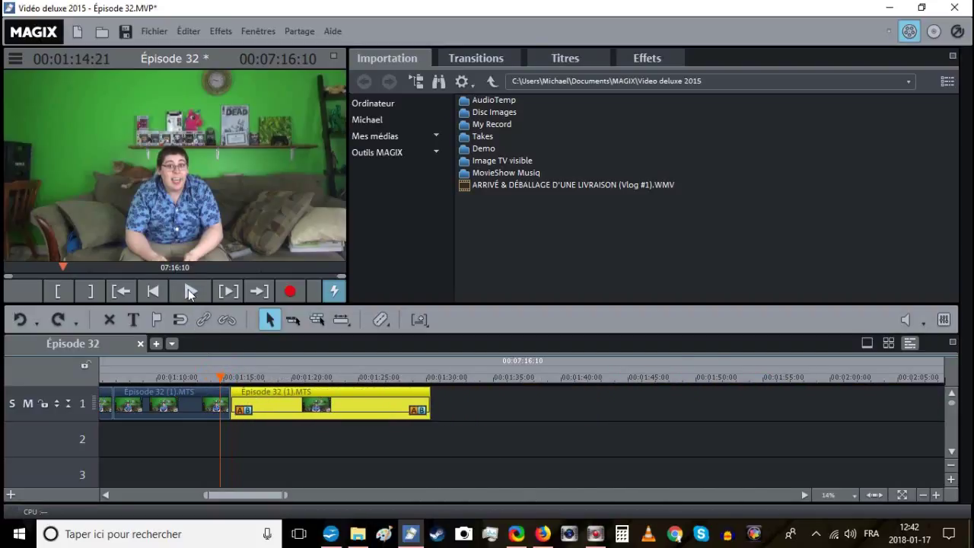
left_click(192, 375)
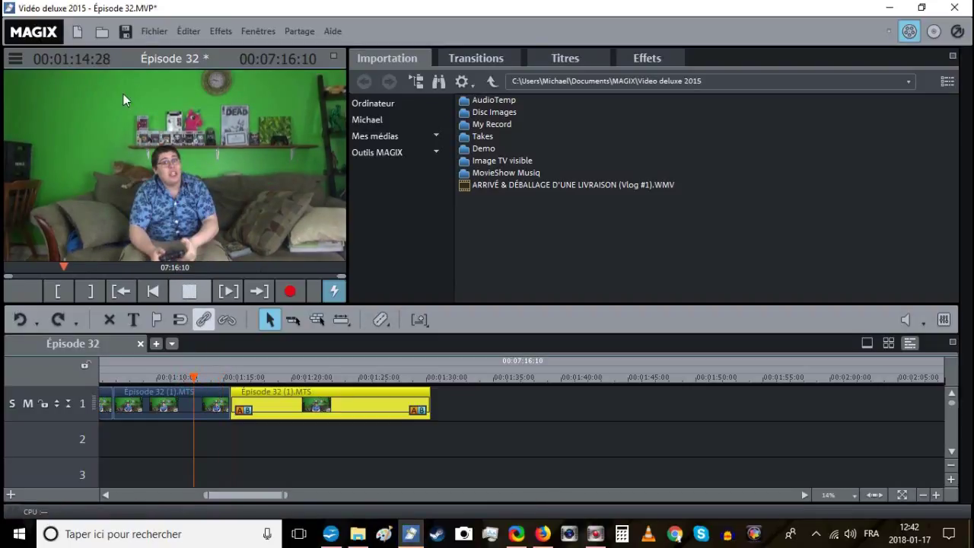
left_click(125, 35)
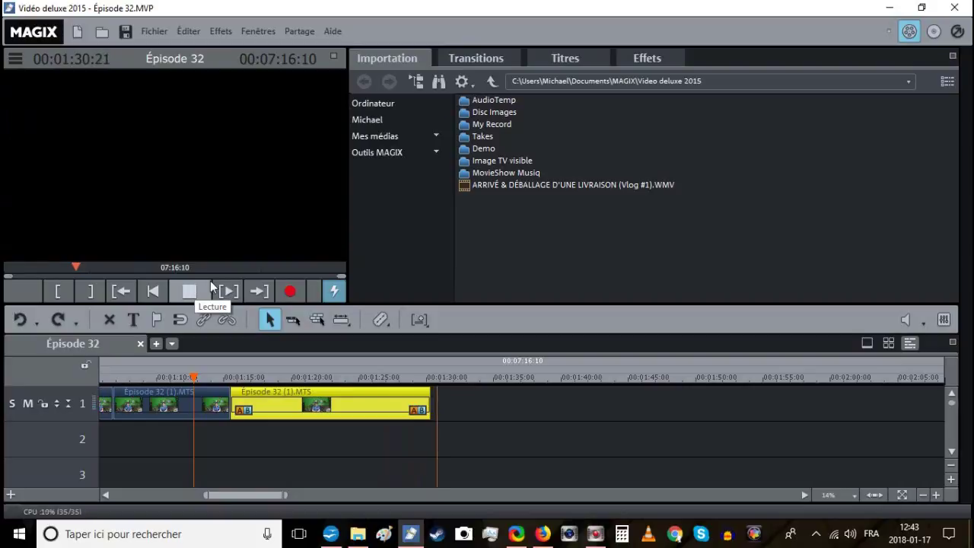
key("space")
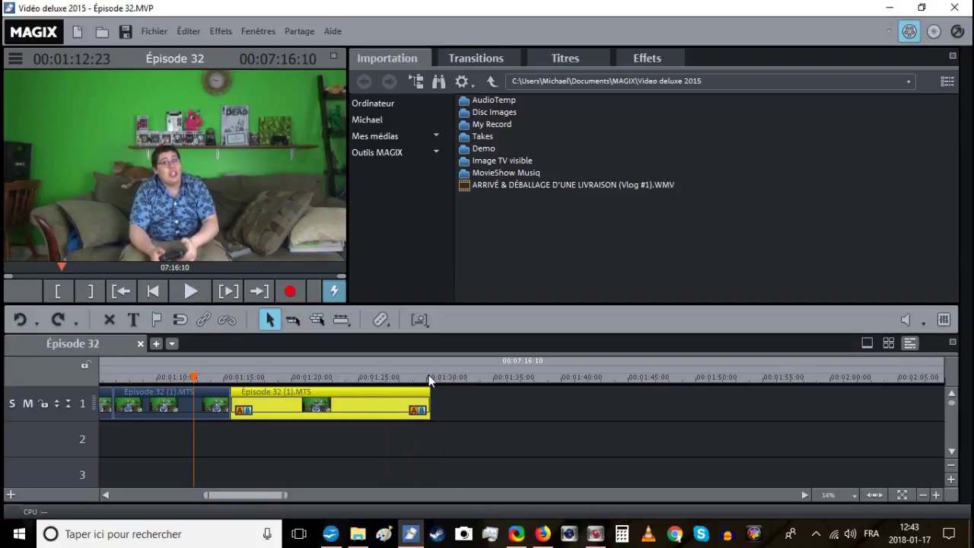
Extend the end of the short piece to about 00:01:30:13, check its last frames, and save the project.
left_click(431, 377)
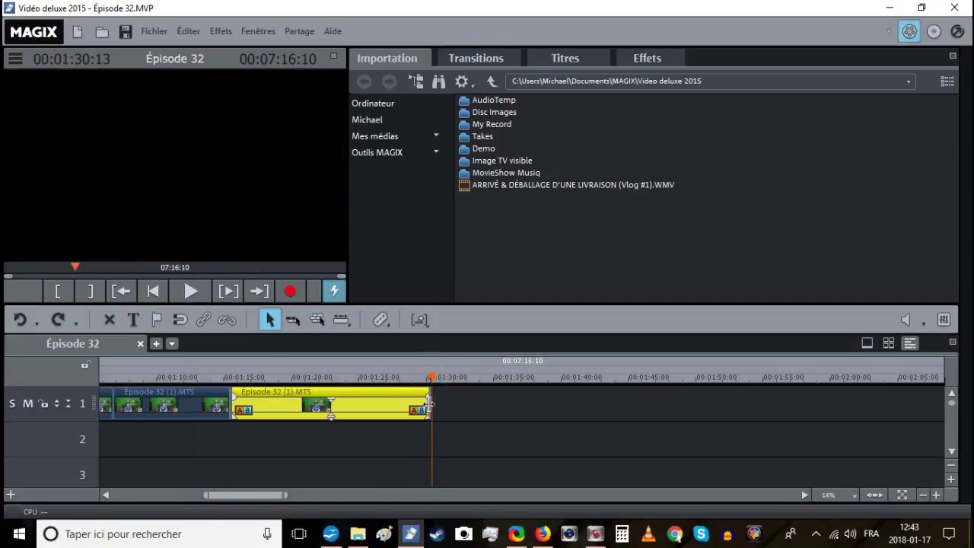
left_click_drag(430, 404, 432, 404)
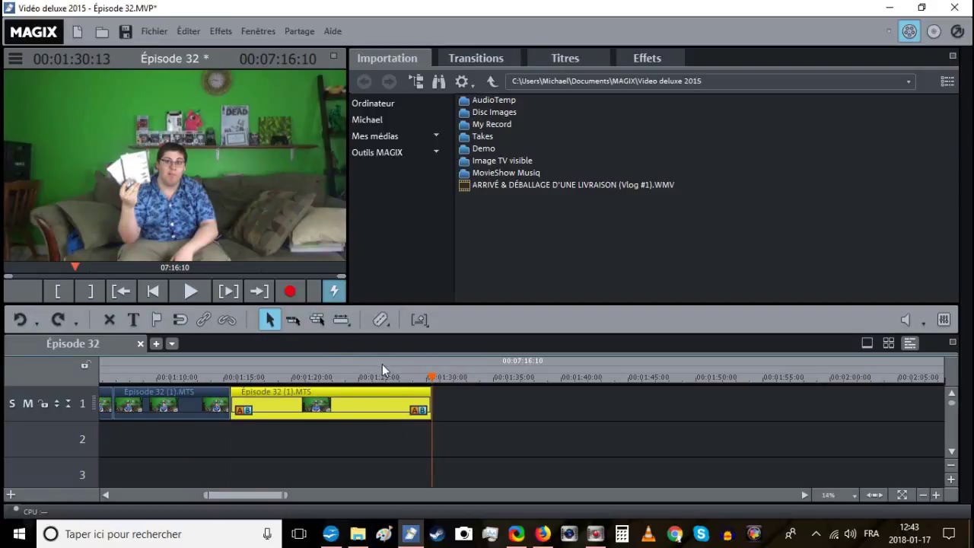
left_click(423, 378)
left_click(119, 35)
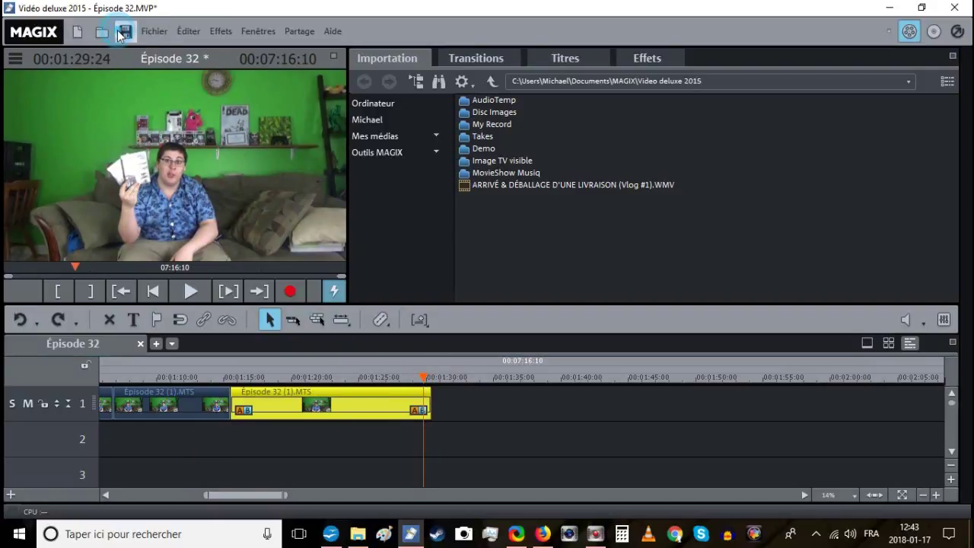
Extend the end of the last short Épisode 32 (1).MTS piece to about 00:01:30:22 and replay its final frames.
left_click(192, 291)
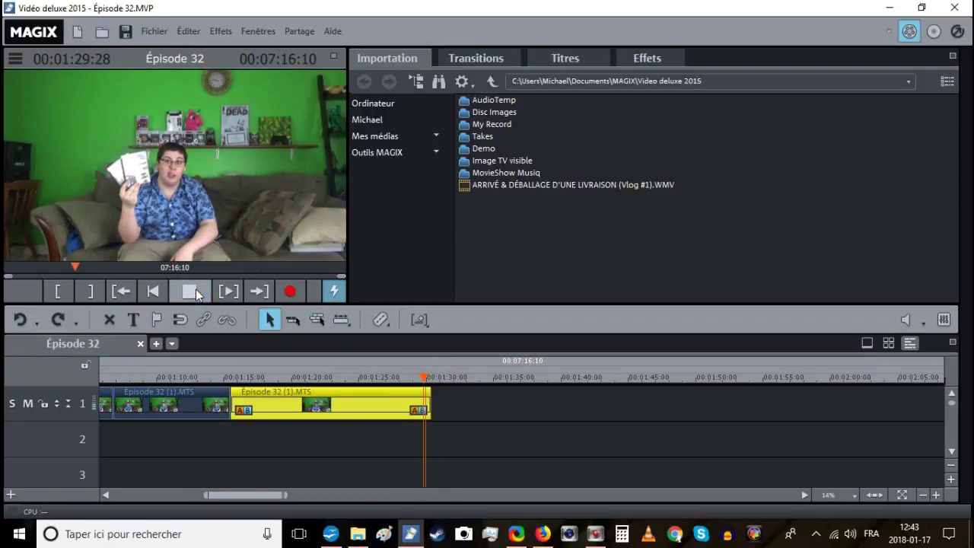
key("space")
left_click(936, 496)
left_click_drag(589, 404, 621, 404)
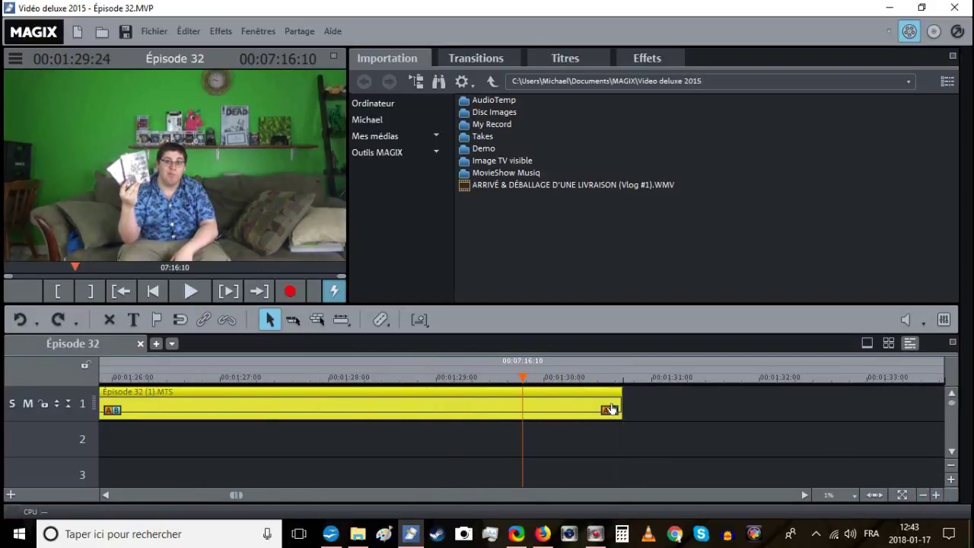
left_click(193, 295)
left_click(206, 293)
Move INTRO (1).WMV down to track 2 and shift the three short Épisode 32 (1).MTS pieces together to the project start.
left_click(923, 495)
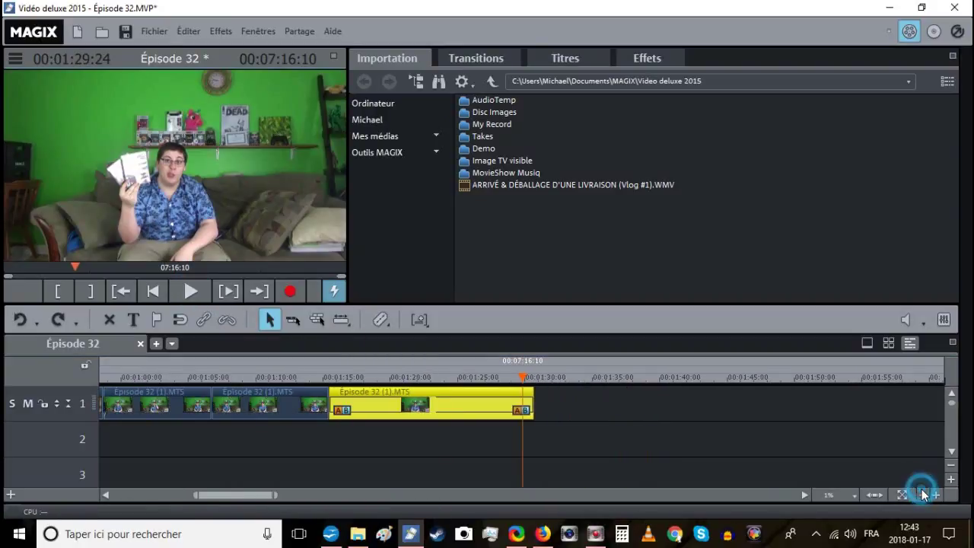
left_click(923, 495)
left_click_drag(567, 406, 352, 405)
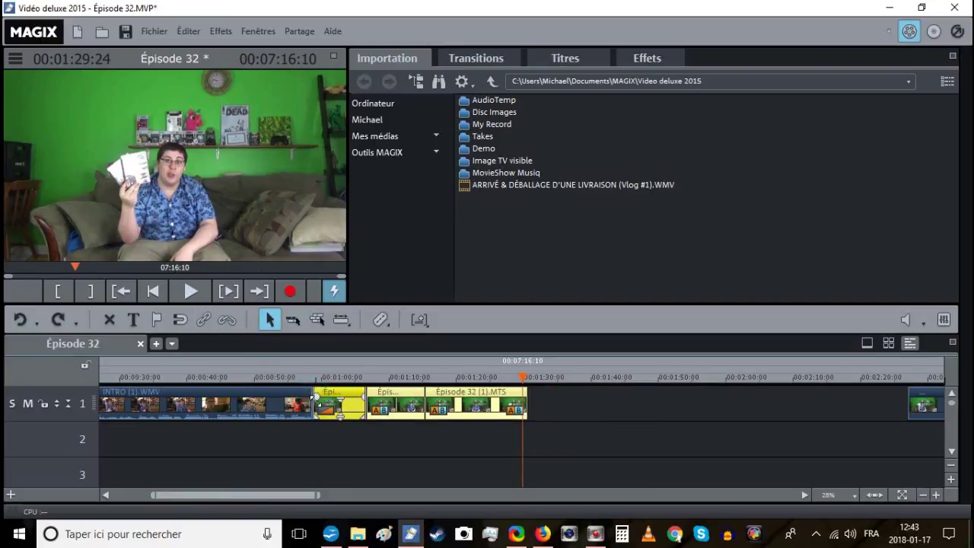
left_click_drag(265, 405, 289, 439)
left_click_drag(326, 394, 107, 393)
key("Home")
key("space")
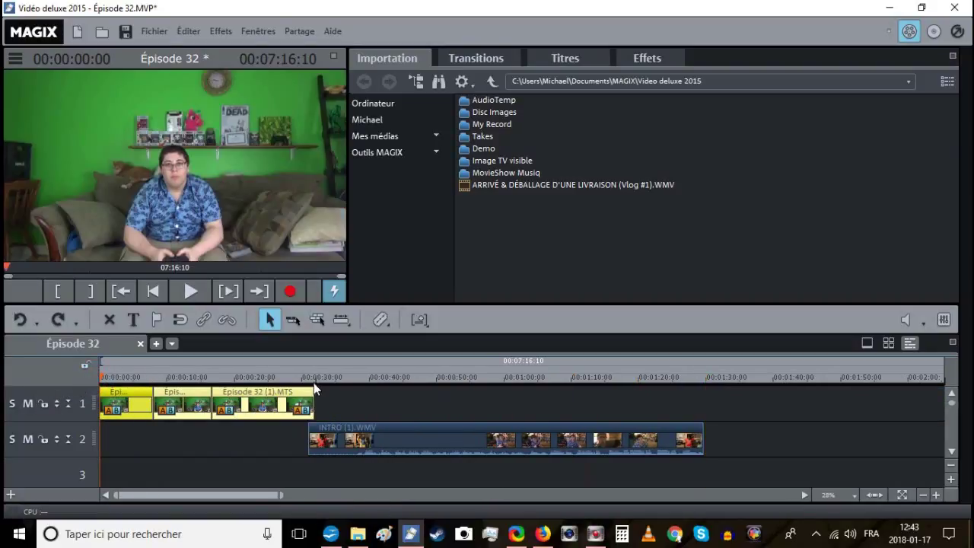
Place INTRO (1).WMV back on track 1 directly after the third short piece at about 00:00:31:29, and save the project.
left_click(313, 378)
left_click_drag(324, 427, 329, 399)
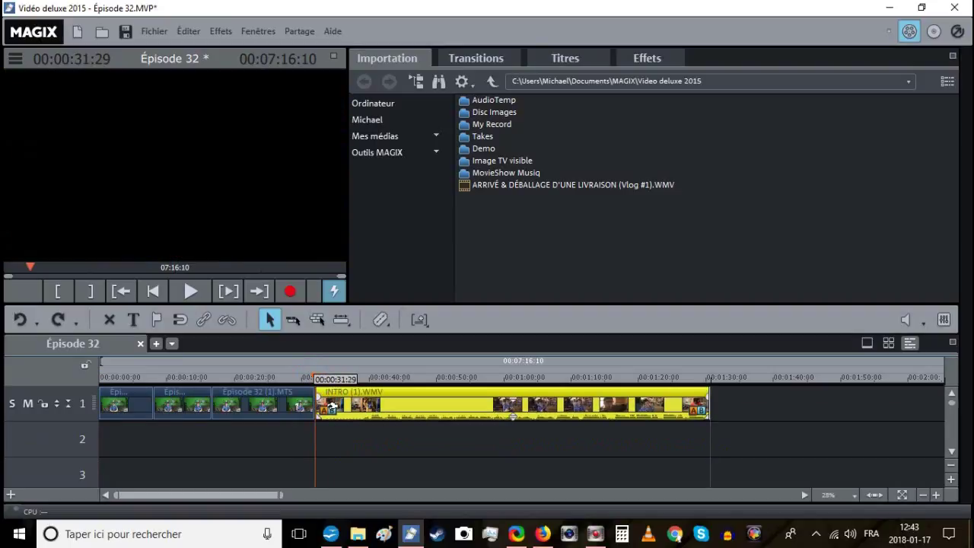
left_click(96, 375)
key("space")
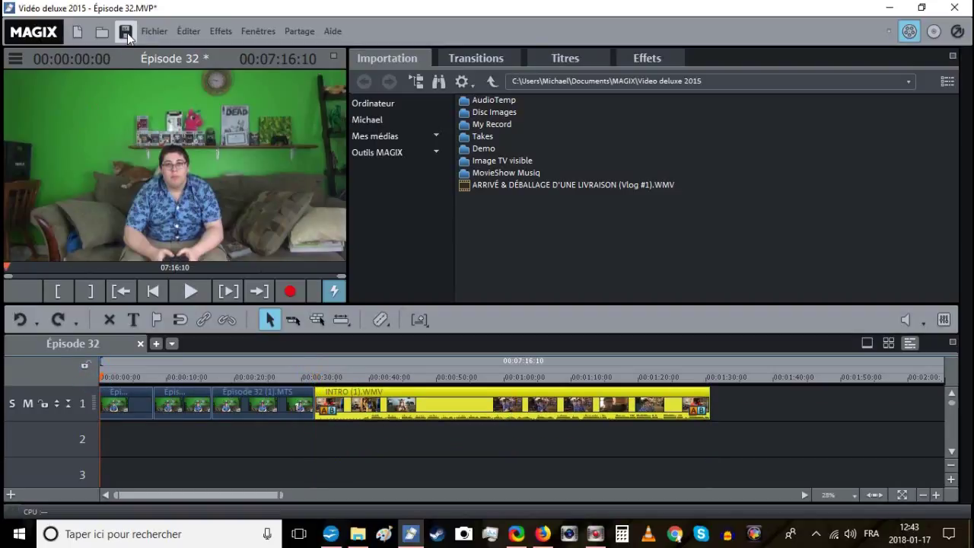
Play the project from the start through the three short pieces and their joins into the beginning of the intro.
left_click(194, 294)
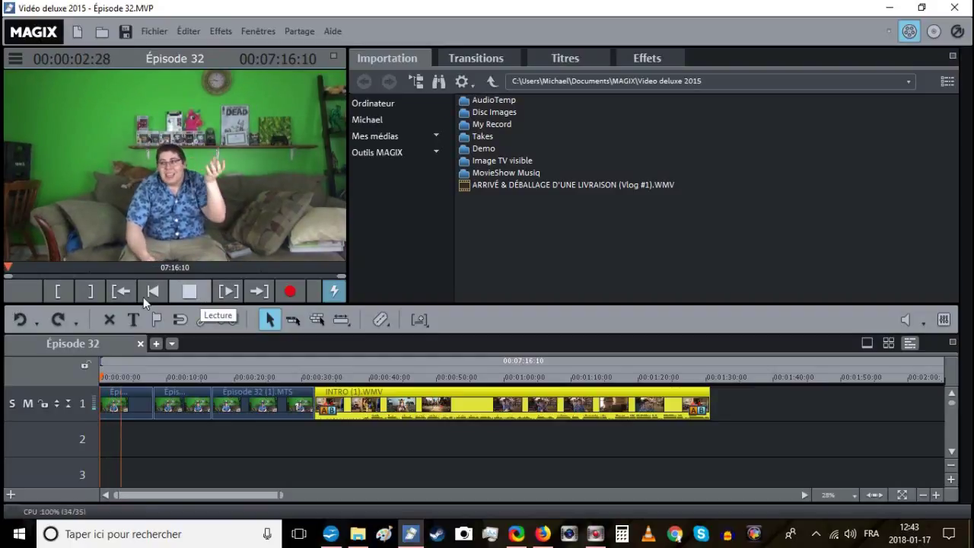
left_click(204, 441)
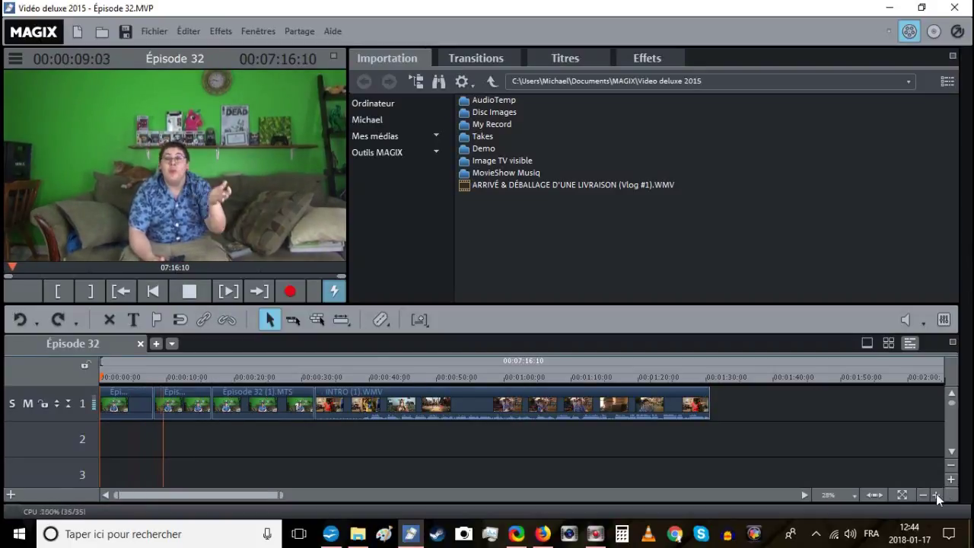
scroll(813, 494, "up", 1)
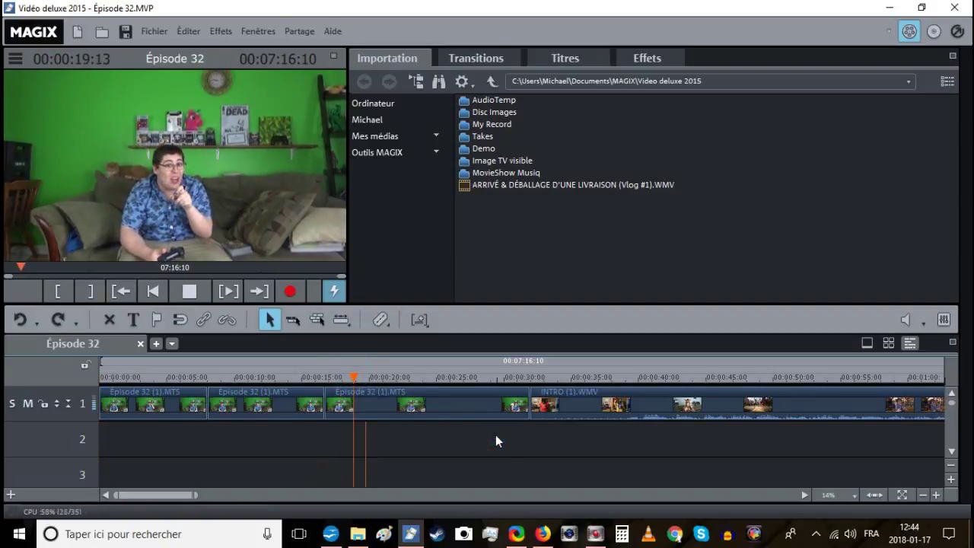
scroll(495, 440, "down", 3)
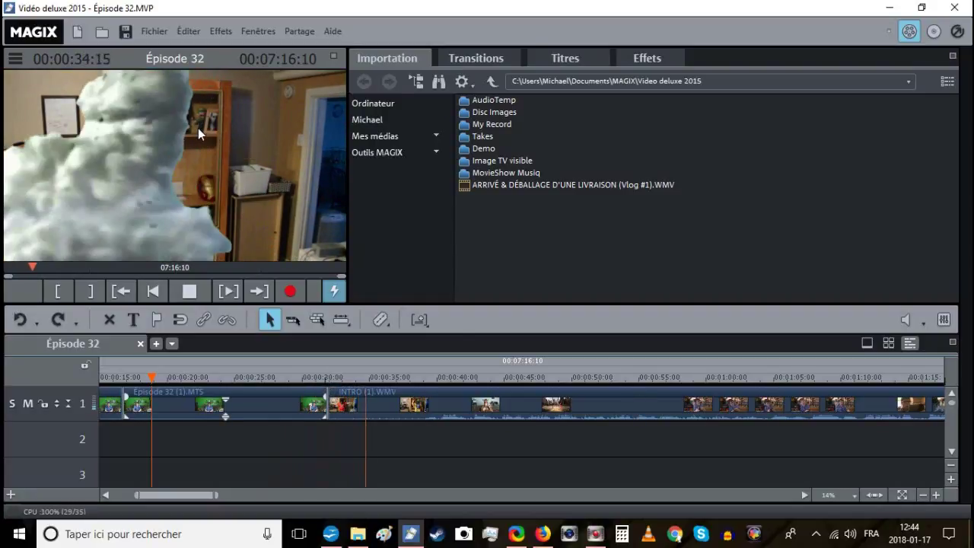
left_click(925, 493)
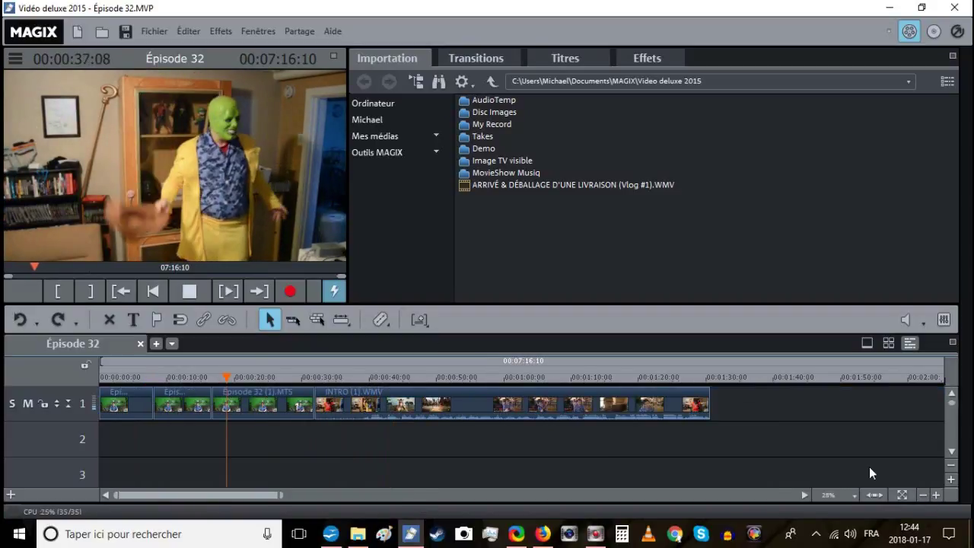
Check the last frames of INTRO (1).WMV and set the playhead exactly at its end, 00:01:30:22.
left_click(709, 377)
left_click(185, 293)
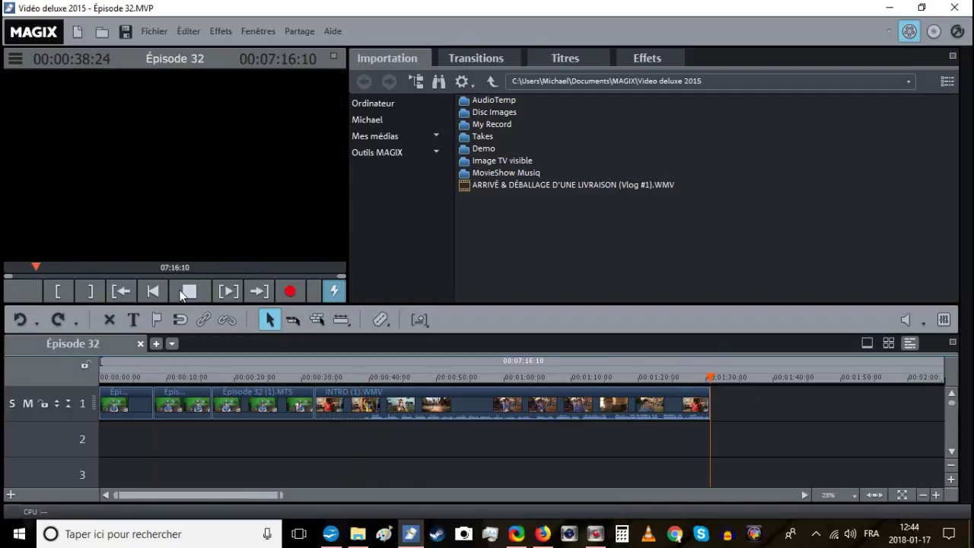
left_click(189, 293)
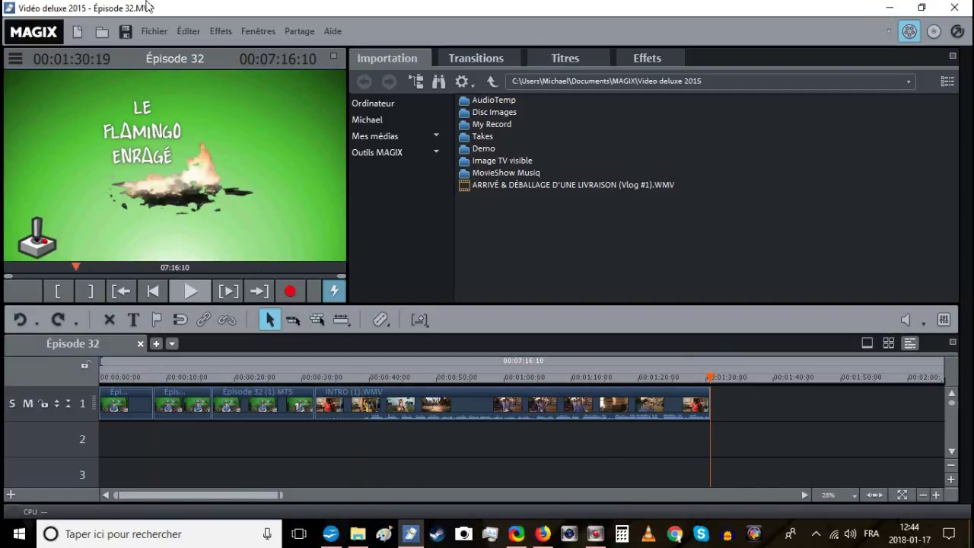
left_click(936, 495)
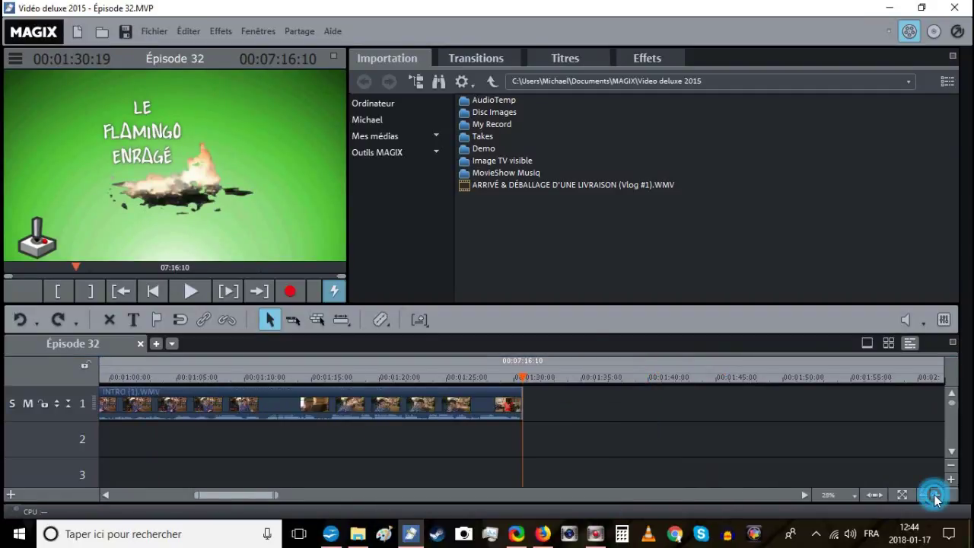
left_click(937, 495)
left_click(936, 495)
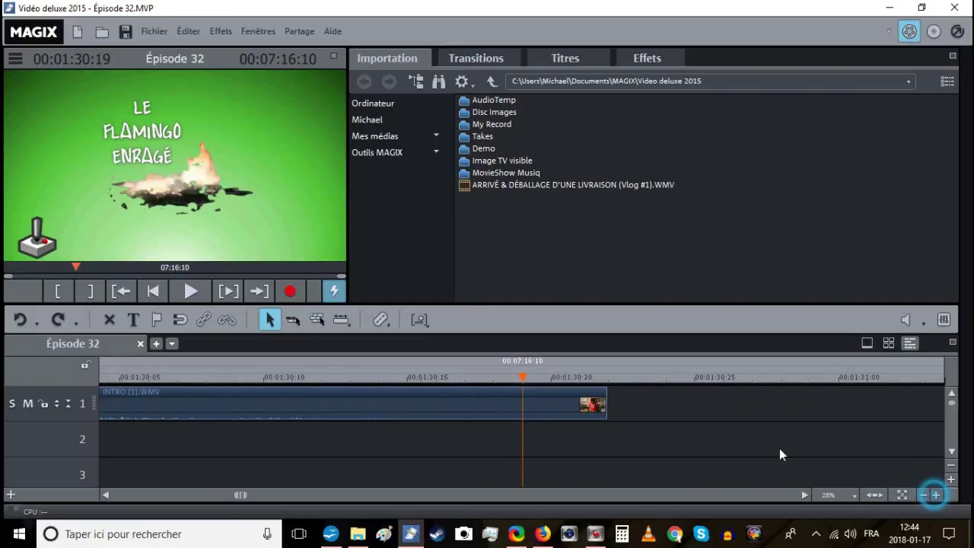
left_click(606, 373)
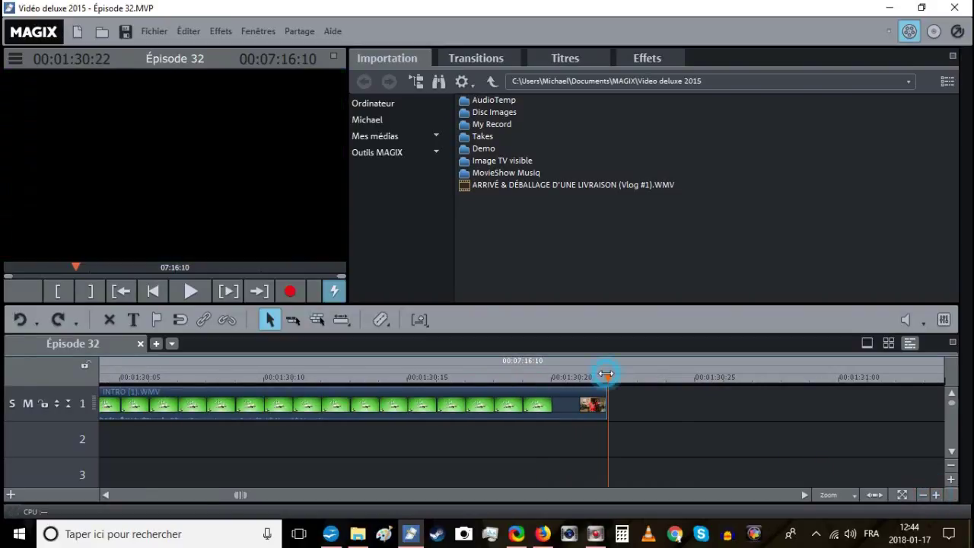
Move the long remaining Épisode 32 (1).MTS piece against the intro's end at 00:01:30:22, and save the project.
left_click(924, 495)
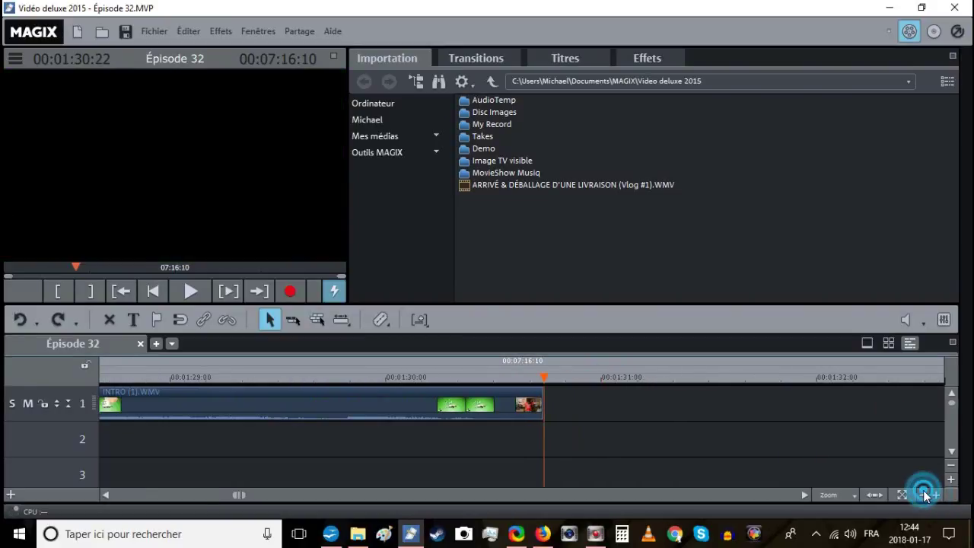
left_click(924, 495)
left_click(923, 495)
left_click_drag(623, 397, 446, 393)
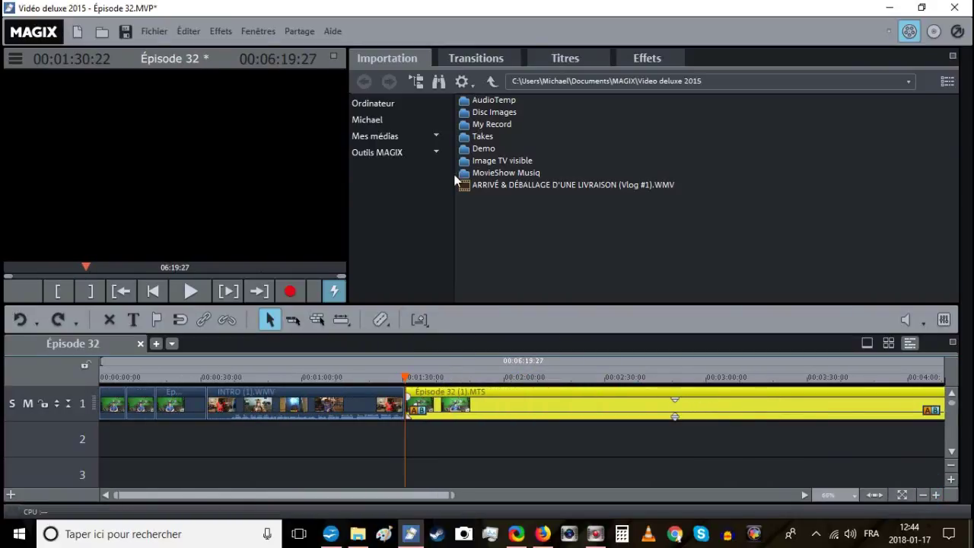
left_click(126, 33)
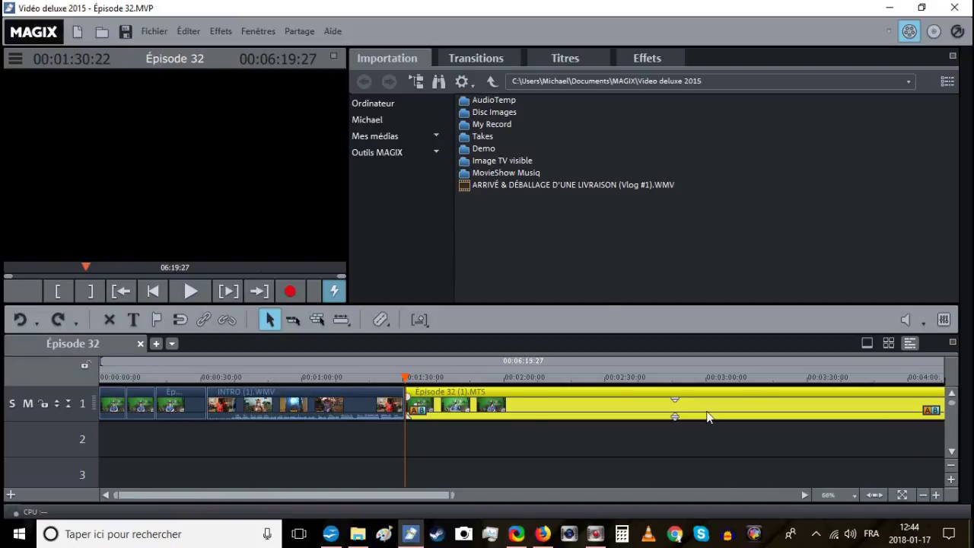
Play the join between the intro and the long Épisode 32 (1).MTS piece, starting from about 00:01:30:18.
left_click(937, 495)
left_click(936, 494)
left_click(937, 494)
left_click(507, 384)
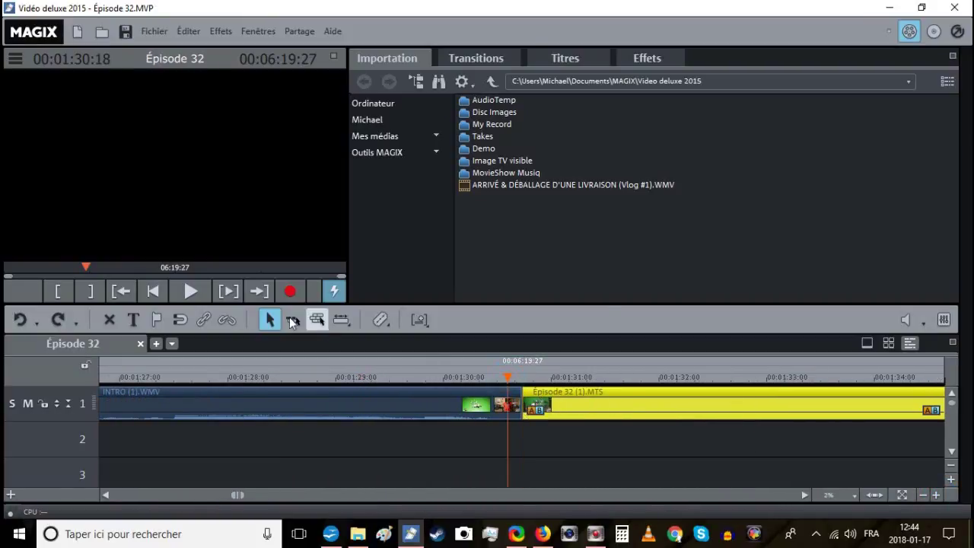
left_click(192, 292)
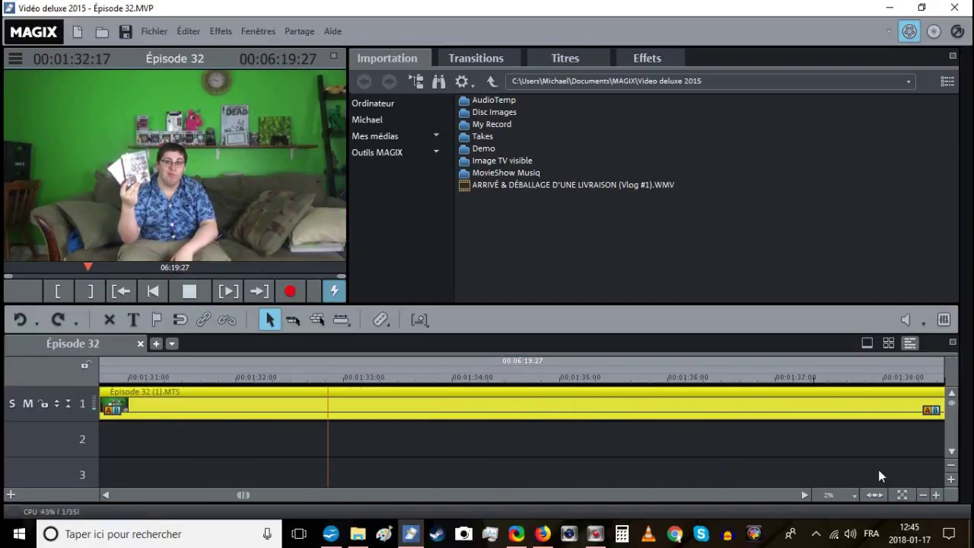
Split the long Épisode 32 (1).MTS piece at about 00:01:43:03 and delete the part between the intro and the split.
left_click(925, 494)
left_click(925, 495)
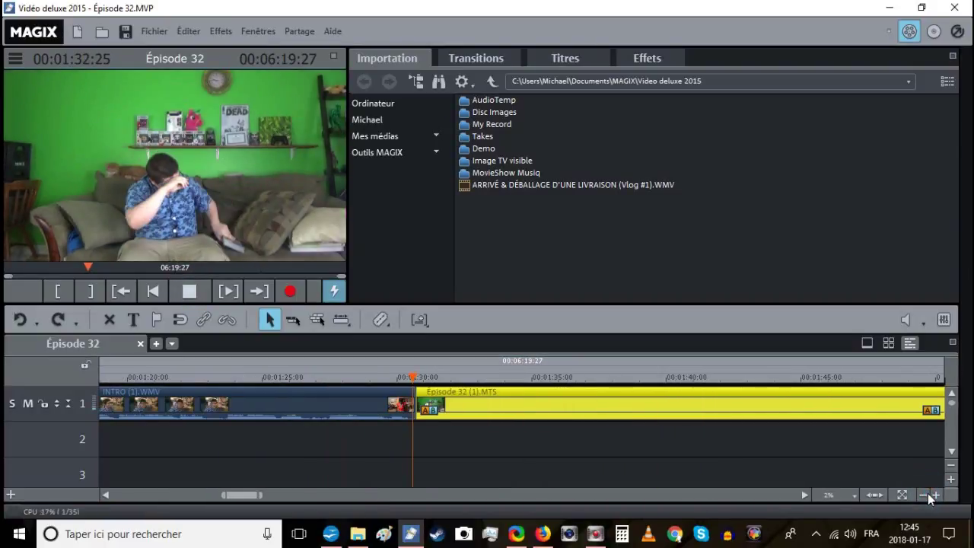
left_click(595, 378)
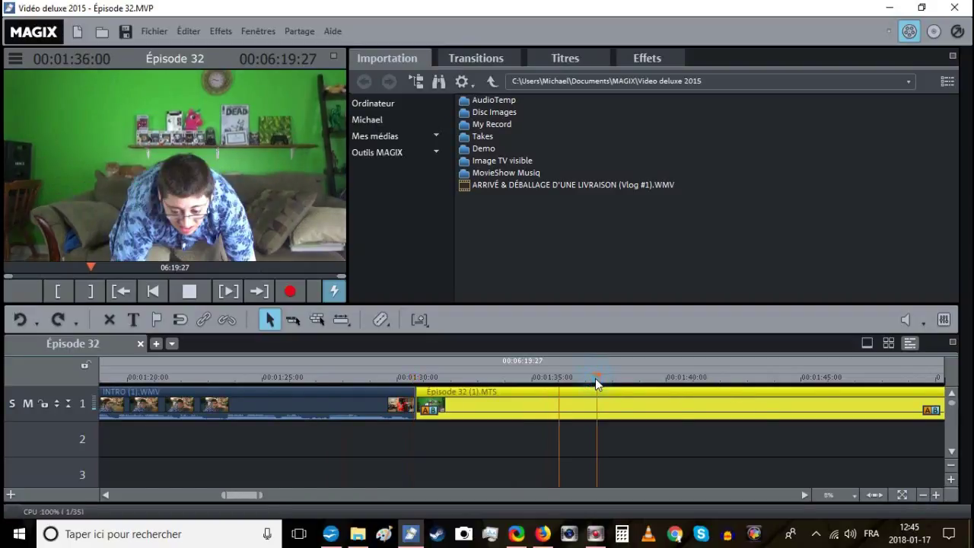
left_click(691, 377)
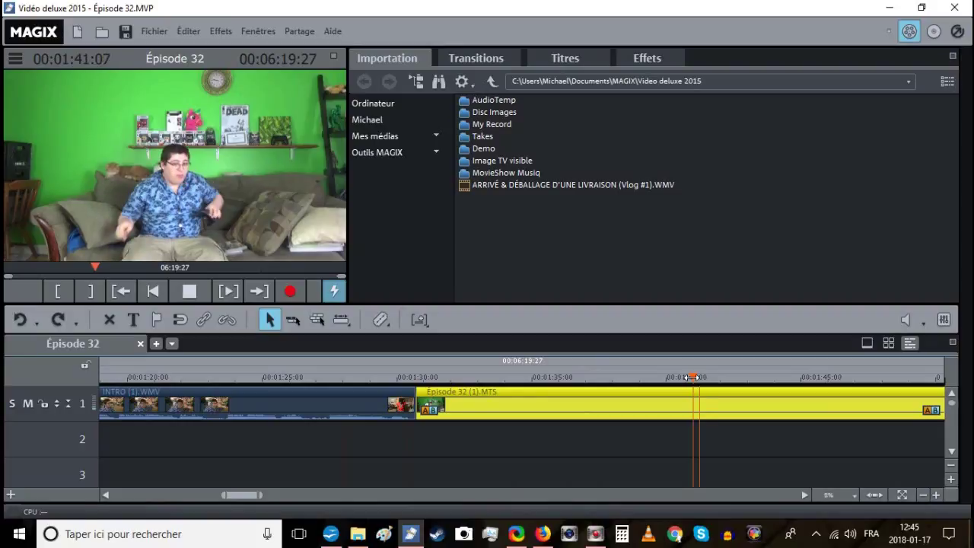
left_click(751, 379)
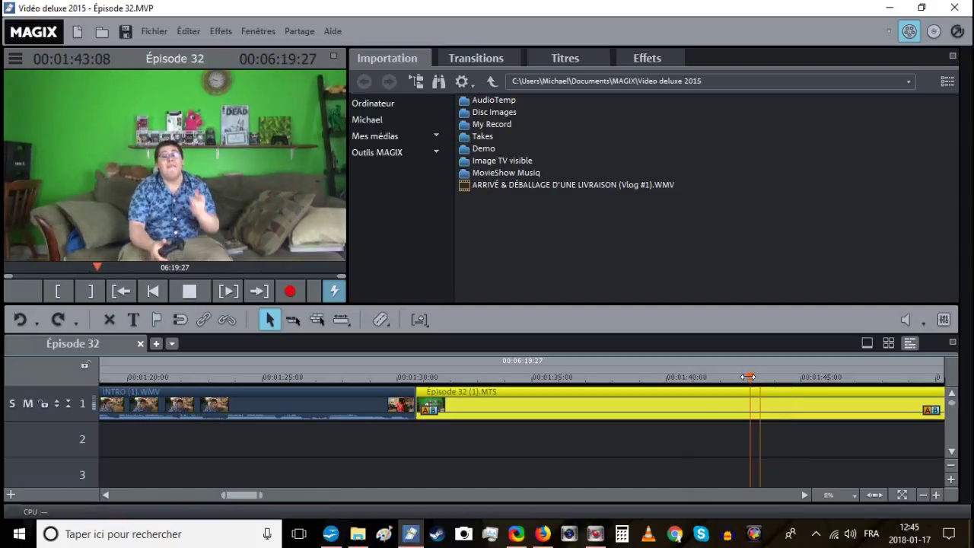
key("t")
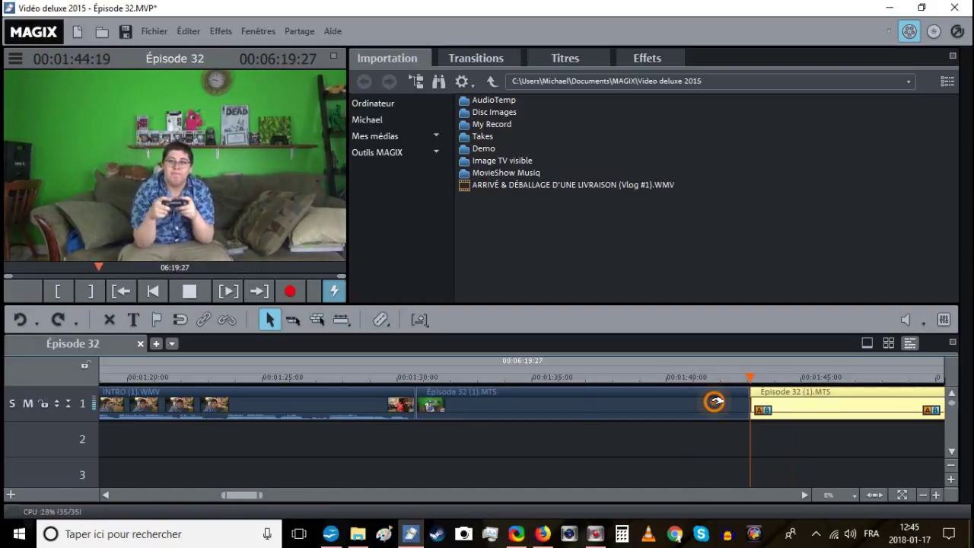
right_click(703, 408)
left_click(766, 350)
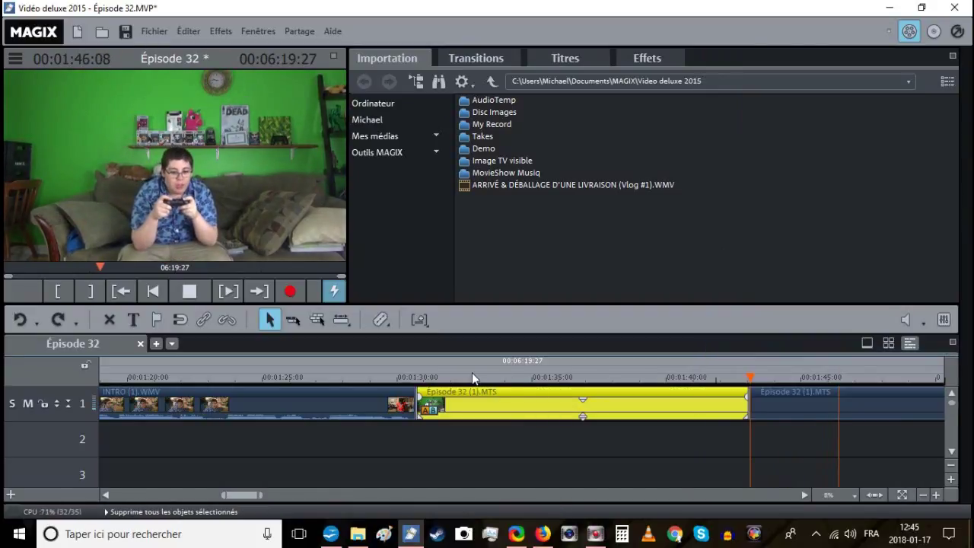
Close the gap by moving the remaining Épisode 32 (1).MTS piece against the intro's end, and save the project.
left_click(413, 375)
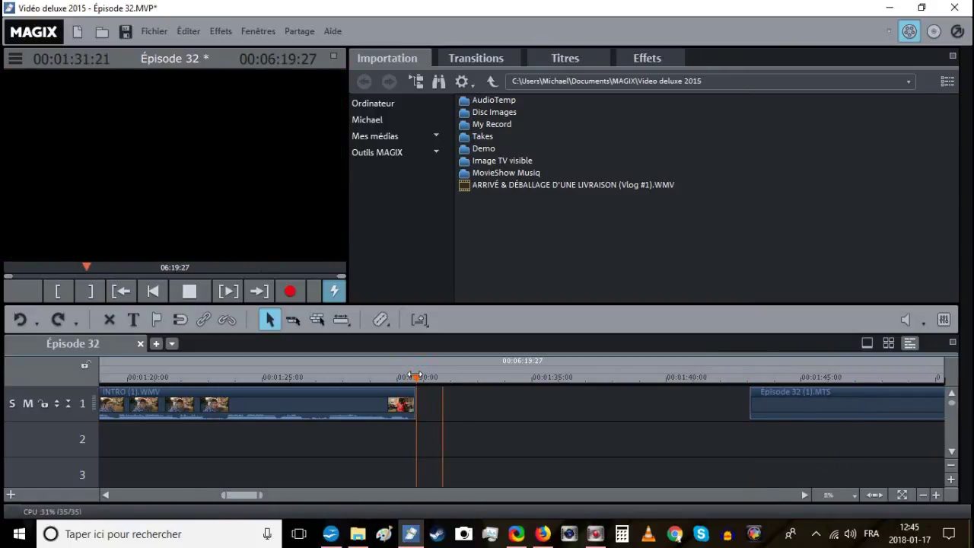
left_click_drag(773, 416, 450, 401)
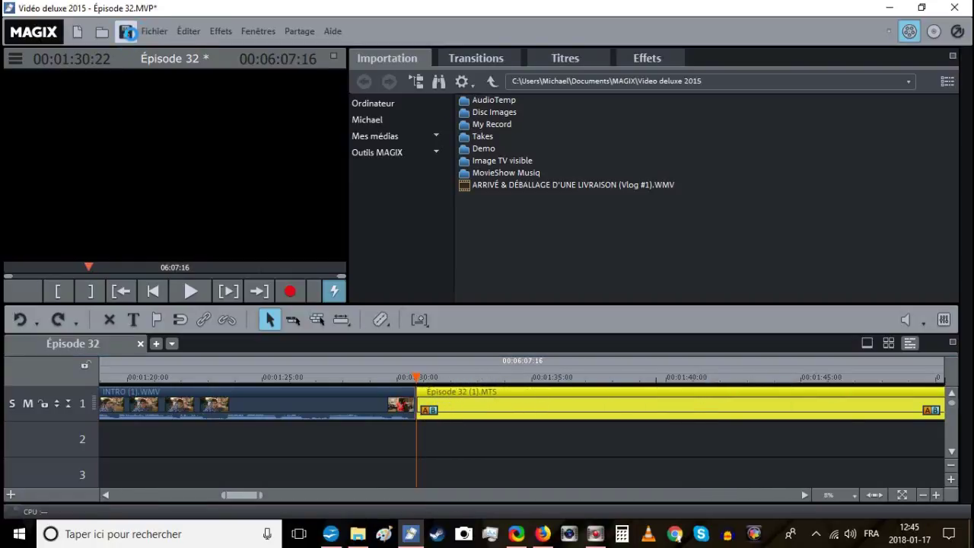
Add a very short fade-in to the Épisode 32 (1).MTS piece and fade-out to the intro at their join, and play it.
left_click(937, 495)
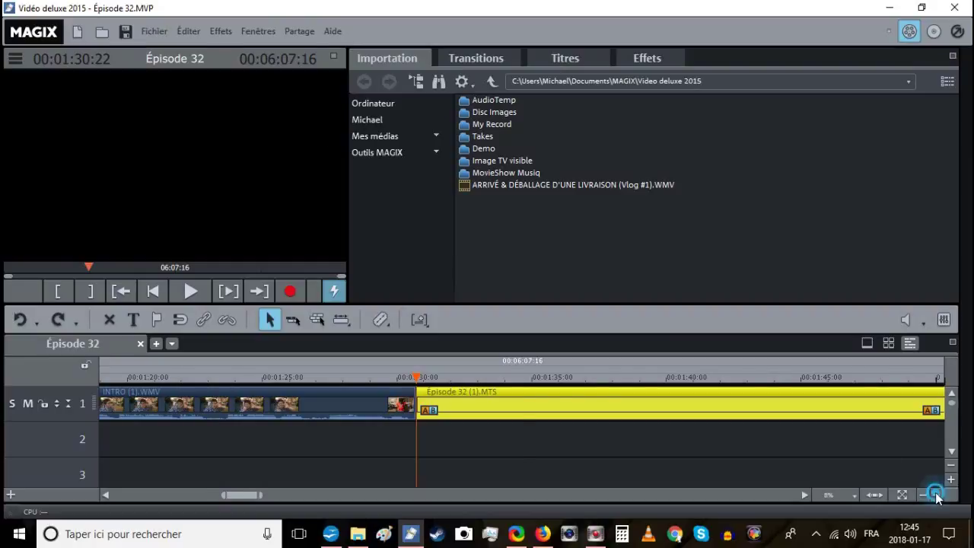
left_click(937, 496)
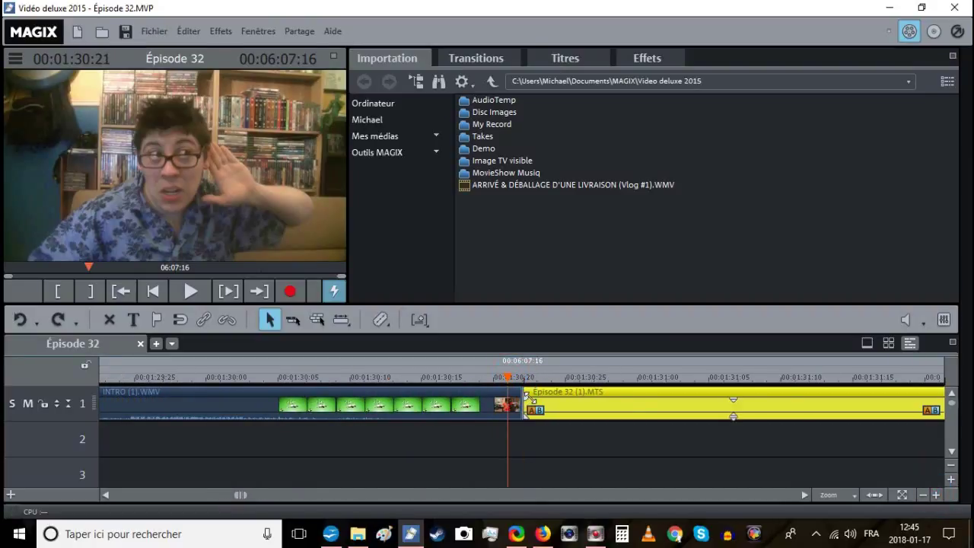
left_click_drag(525, 395, 537, 397)
left_click(516, 396)
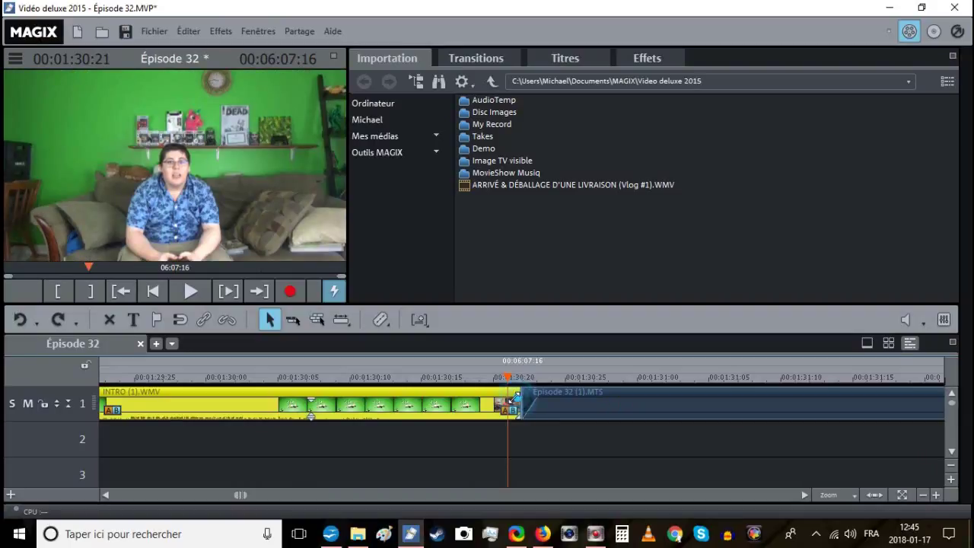
left_click_drag(510, 399, 513, 397)
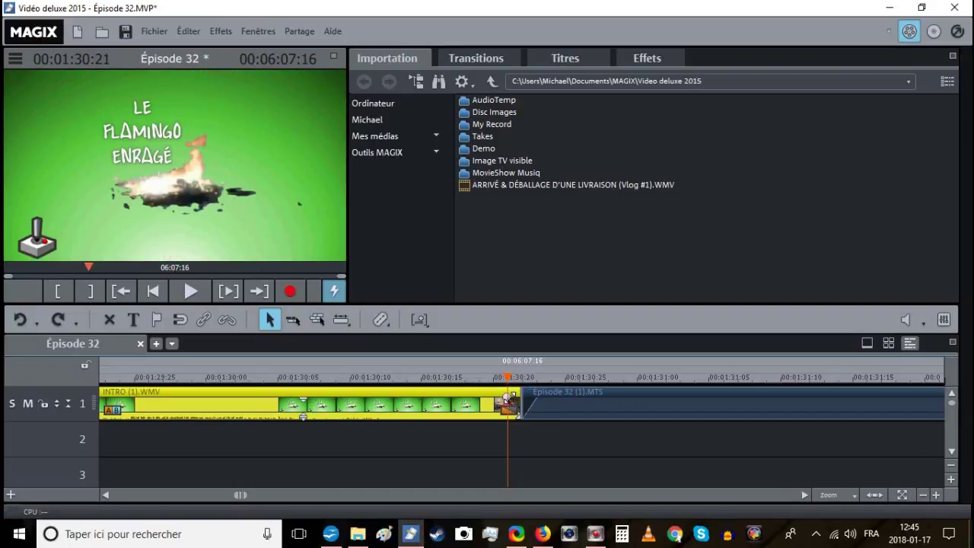
left_click(191, 288)
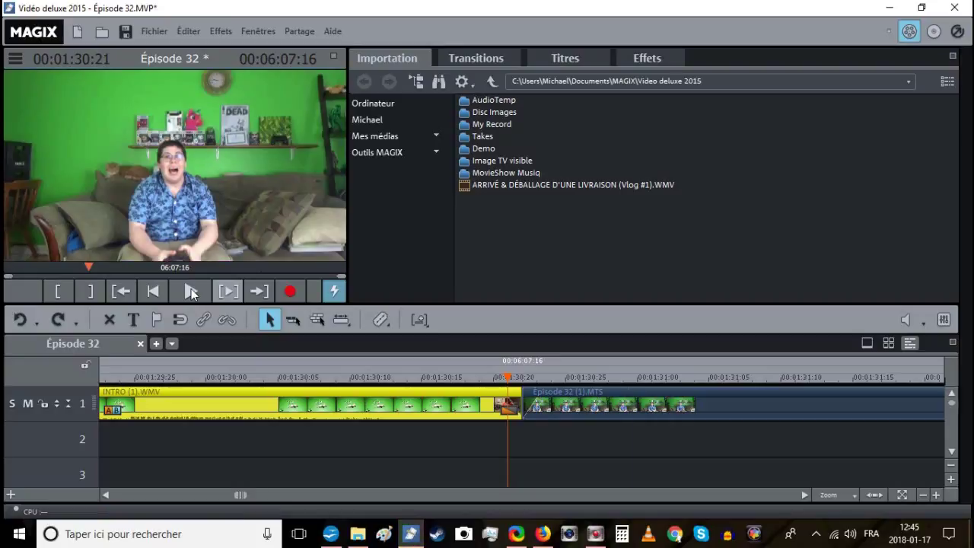
Cut the faded last frame off the intro at 00:01:30:21 and close up the following Épisode 32 (1).MTS piece.
left_click(936, 495)
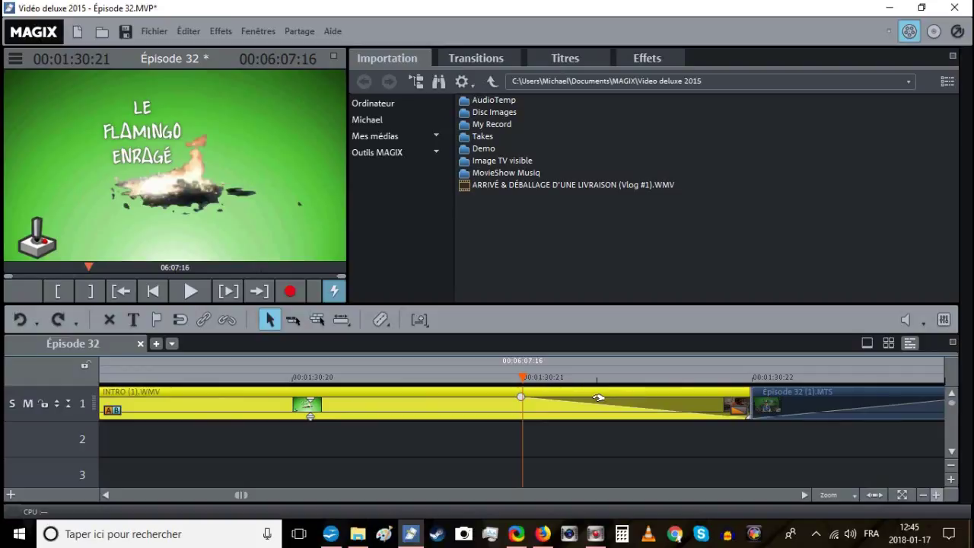
key("t")
key("Delete")
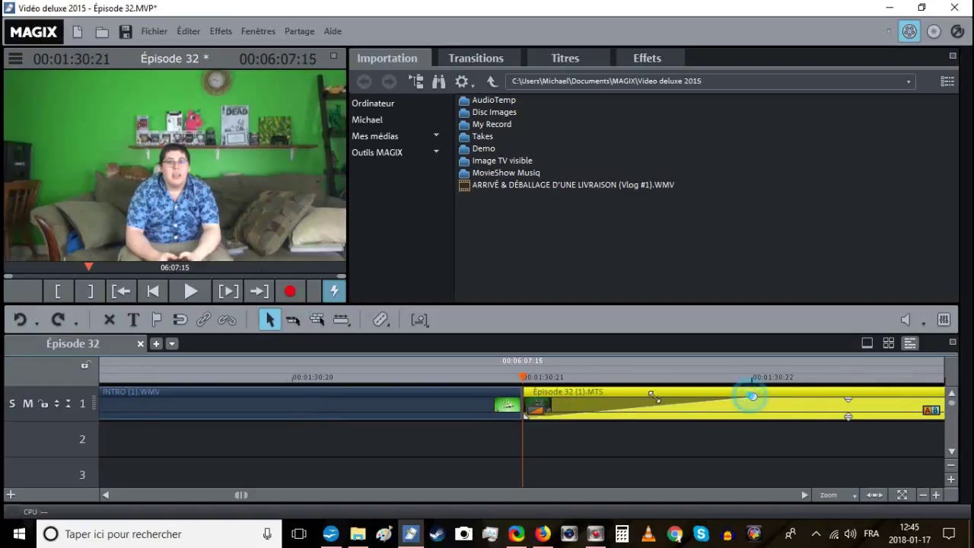
Remove the fade-in from the Épisode 32 (1).MTS piece right after the intro, and save the project.
left_click_drag(752, 396, 562, 401)
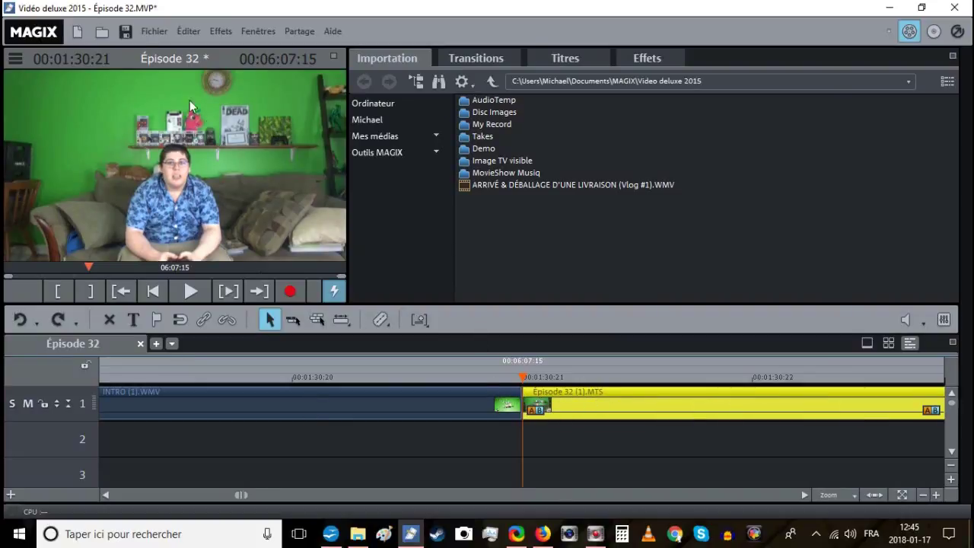
left_click(126, 33)
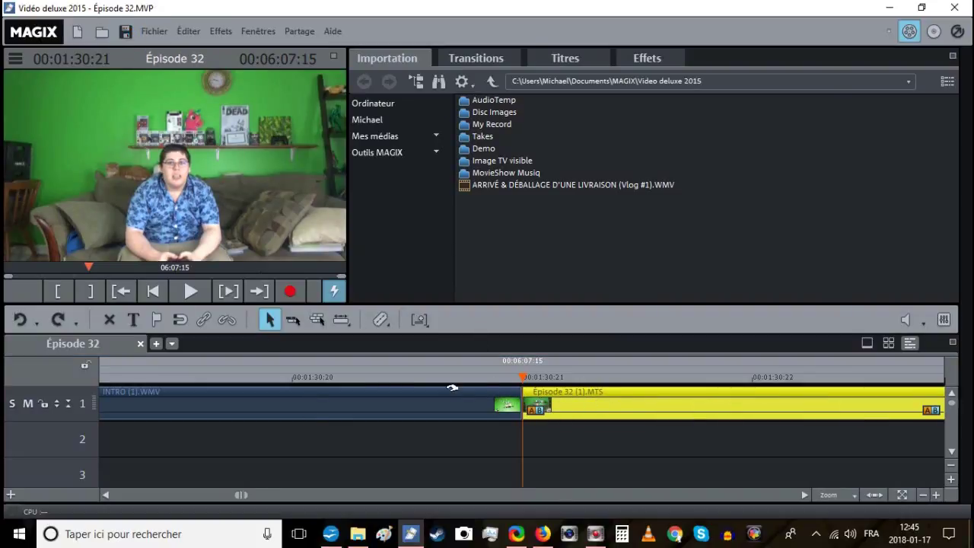
Play the join between the intro and the Épisode 32 (1).MTS piece from 00:01:30:20 and continue through the following footage.
left_click(219, 373)
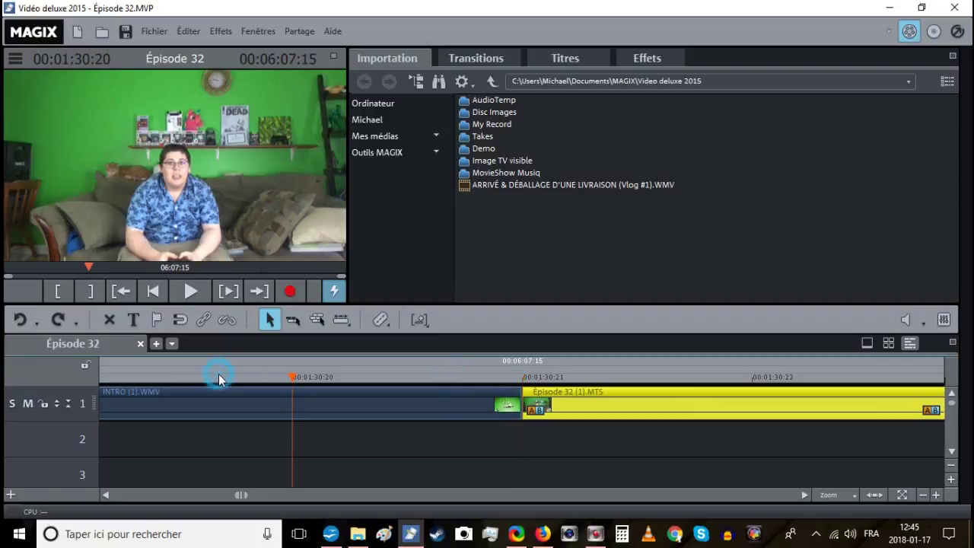
left_click(191, 291)
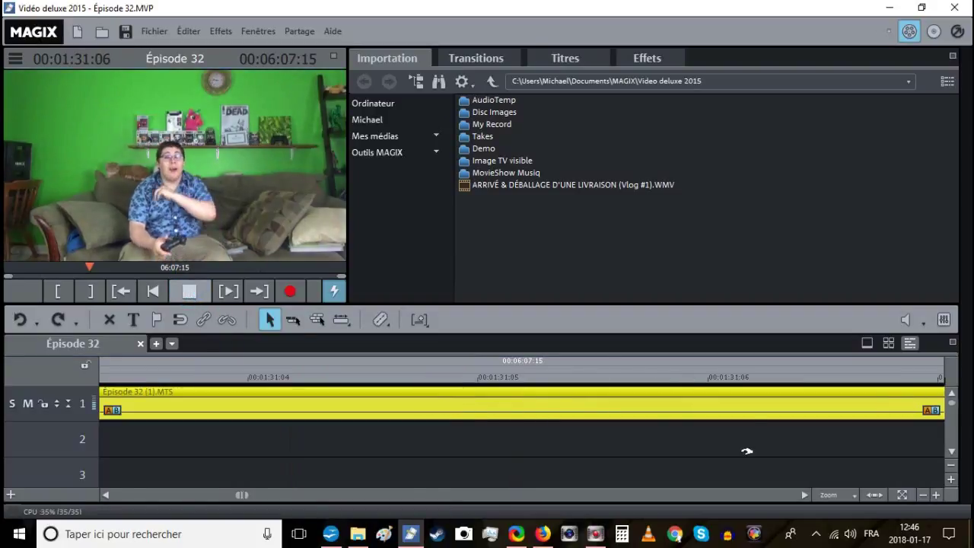
left_click(923, 495)
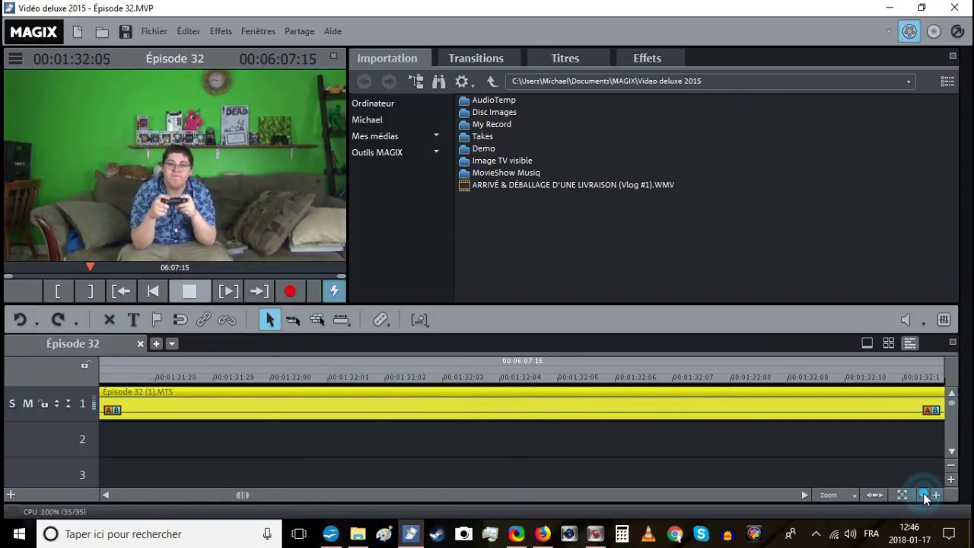
left_click(923, 494)
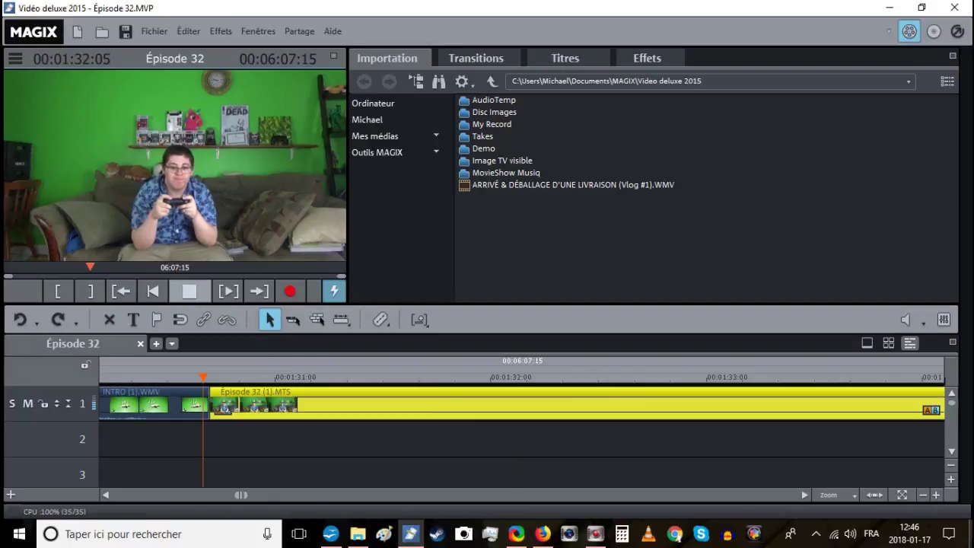
left_click(543, 436)
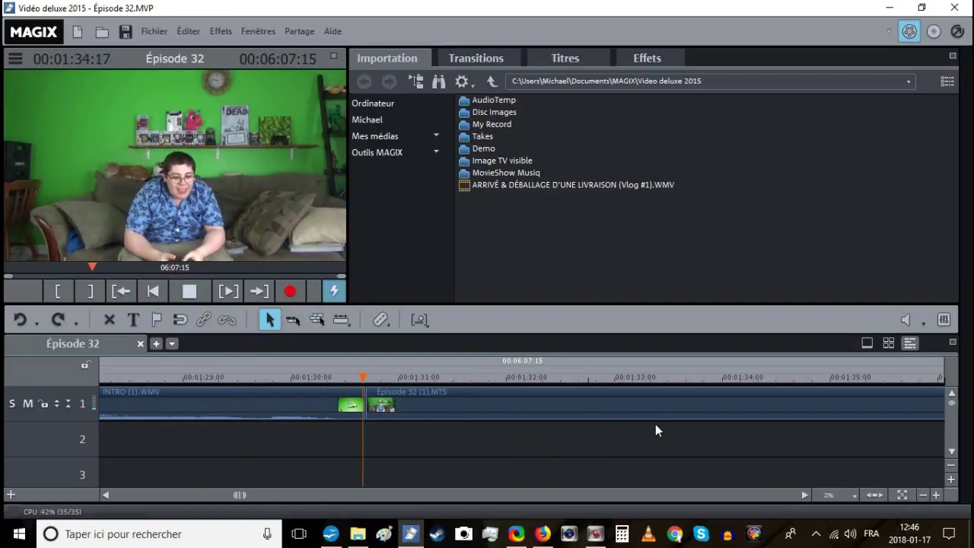
left_click(924, 495)
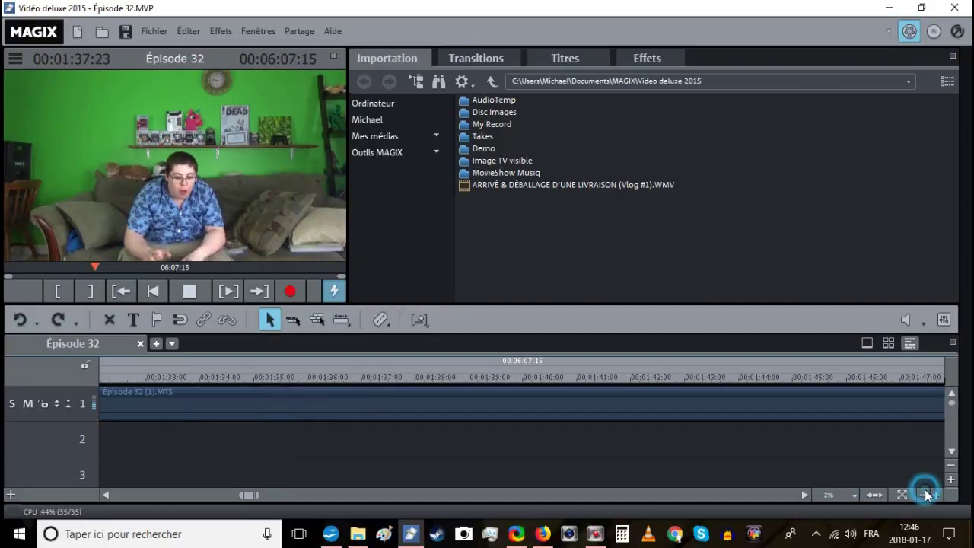
Split the long Épisode 32 (1).MTS piece at about 00:01:35:07 and at 00:01:32:25, and delete the part between the splits.
left_click(320, 376)
left_click(269, 376)
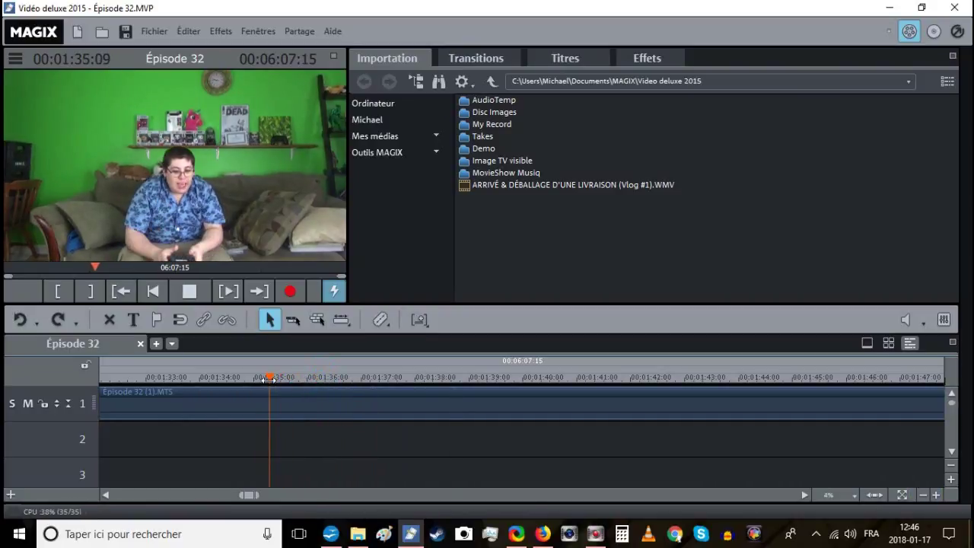
left_click(266, 377)
key("t")
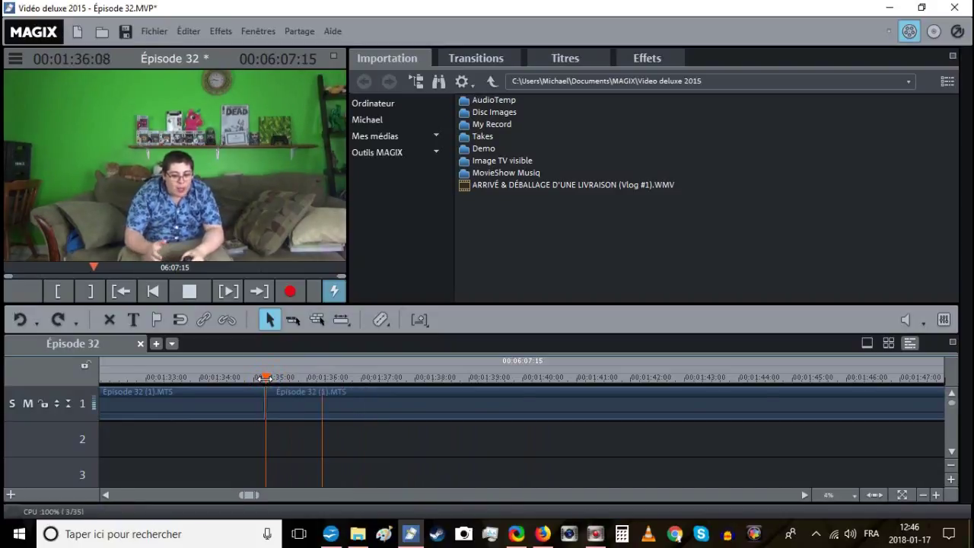
left_click(557, 373)
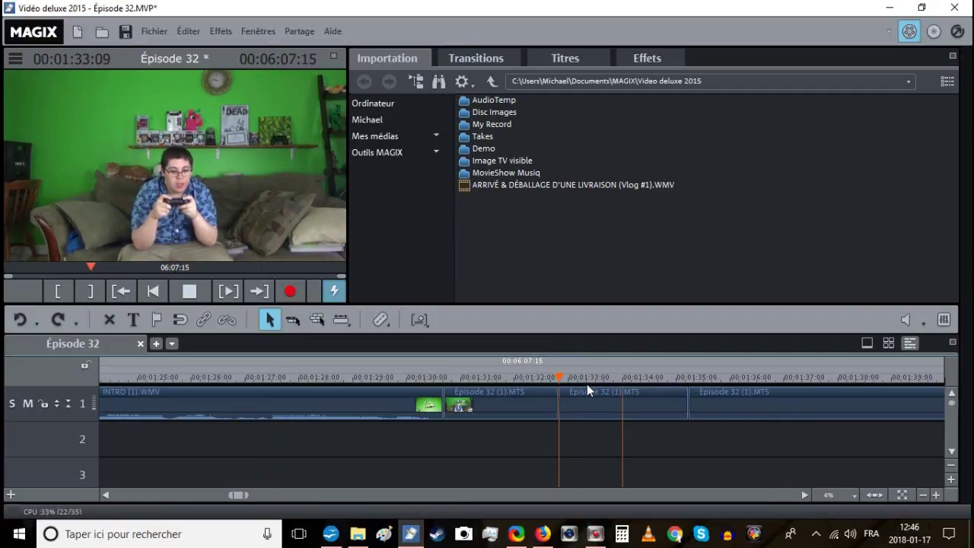
right_click(591, 388)
left_click(630, 339)
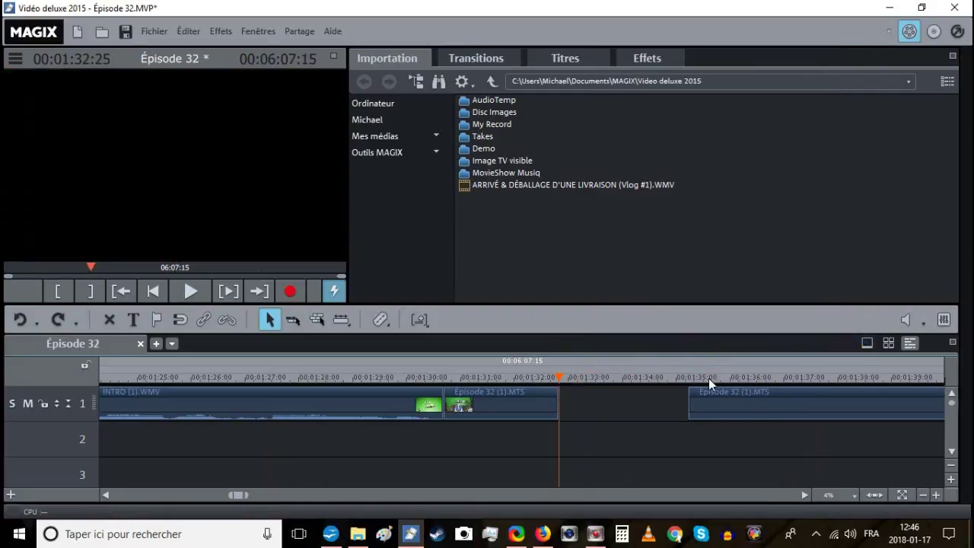
Move the remaining Épisode 32 (1).MTS piece against the cut at 00:01:32:25, and save the project.
left_click_drag(718, 400, 589, 400)
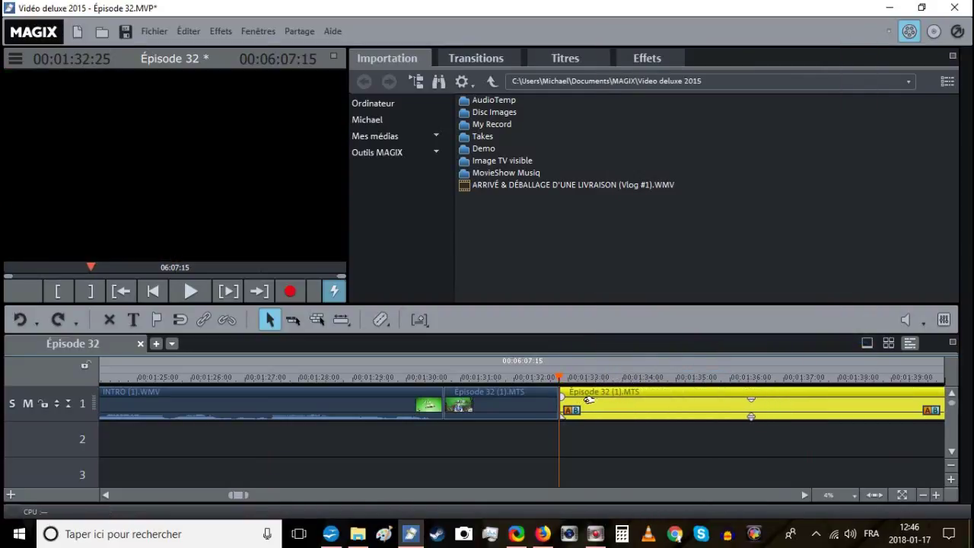
left_click(126, 32)
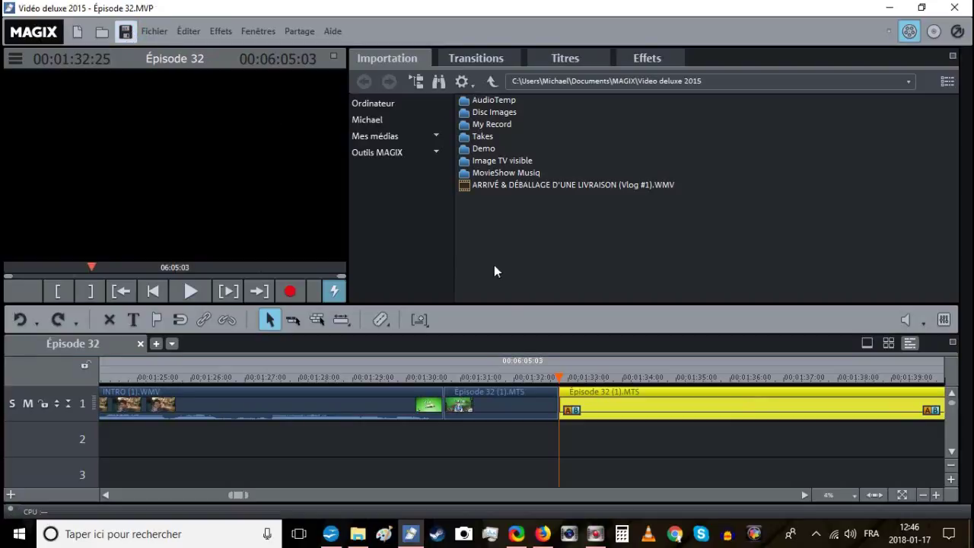
Play the new join from 00:01:32:12 and review the footage up to about 00:01:53.
left_click(535, 376)
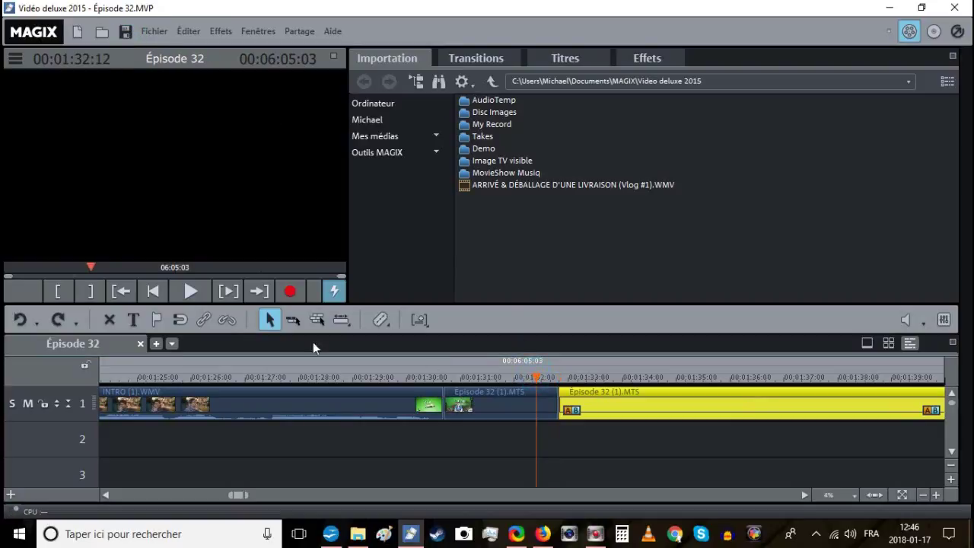
left_click(190, 299)
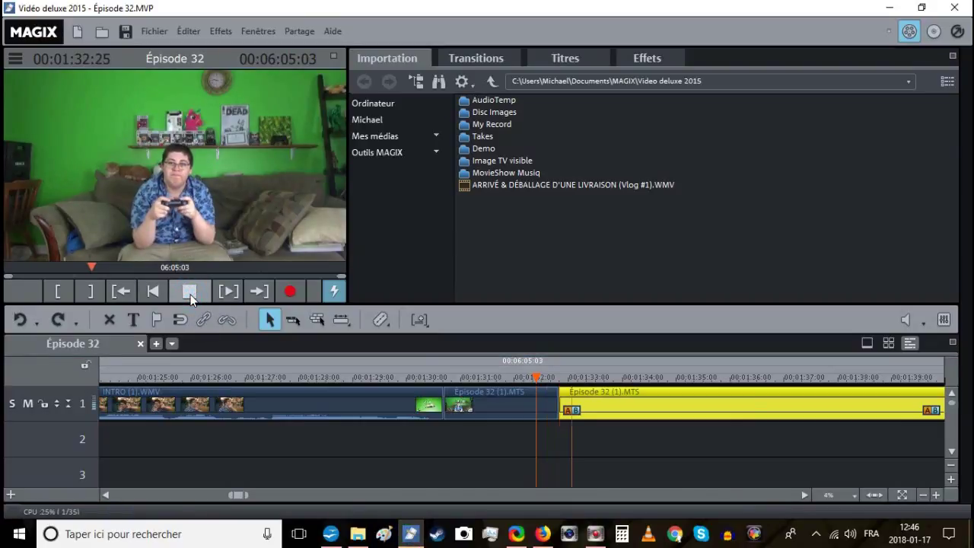
left_click(643, 435)
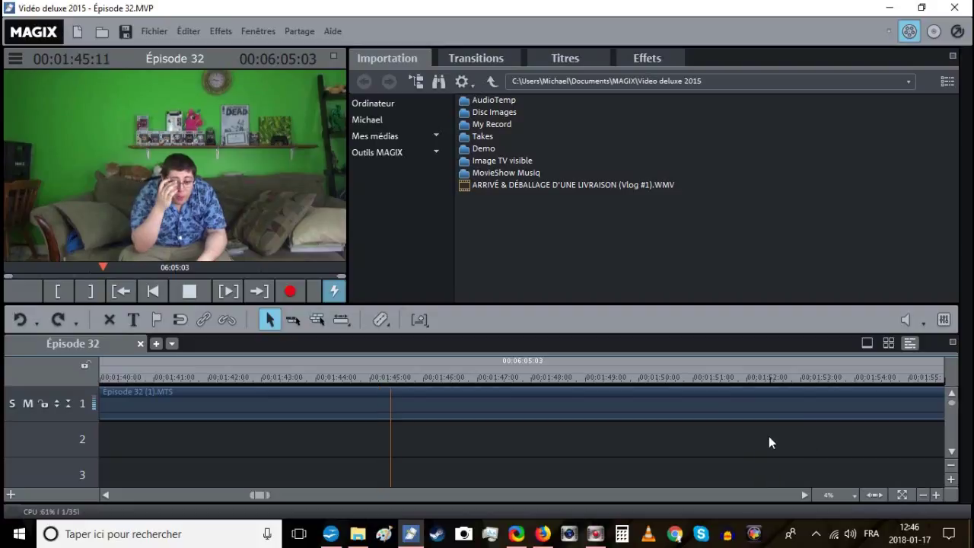
left_click(920, 495)
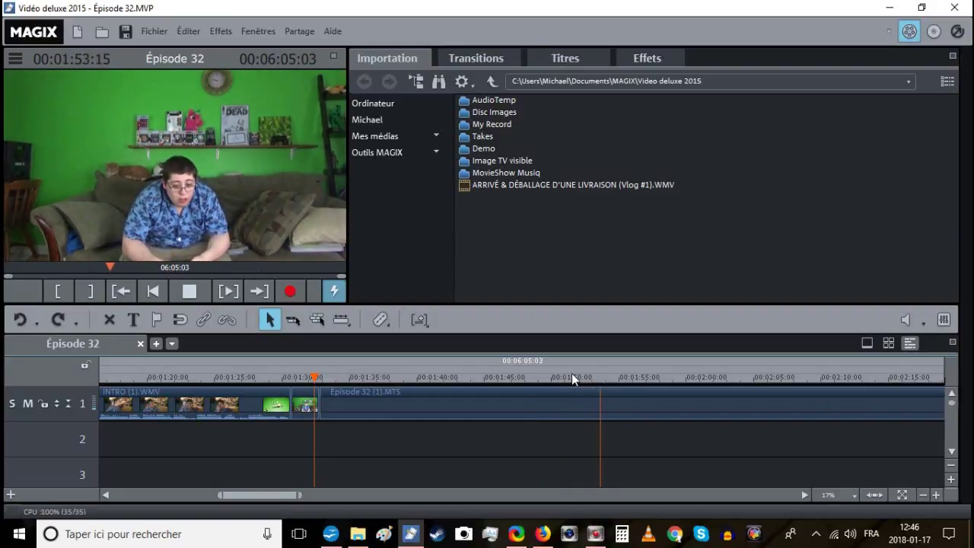
Split the long Épisode 32 (1).MTS piece just before 00:01:54.
left_click(602, 378)
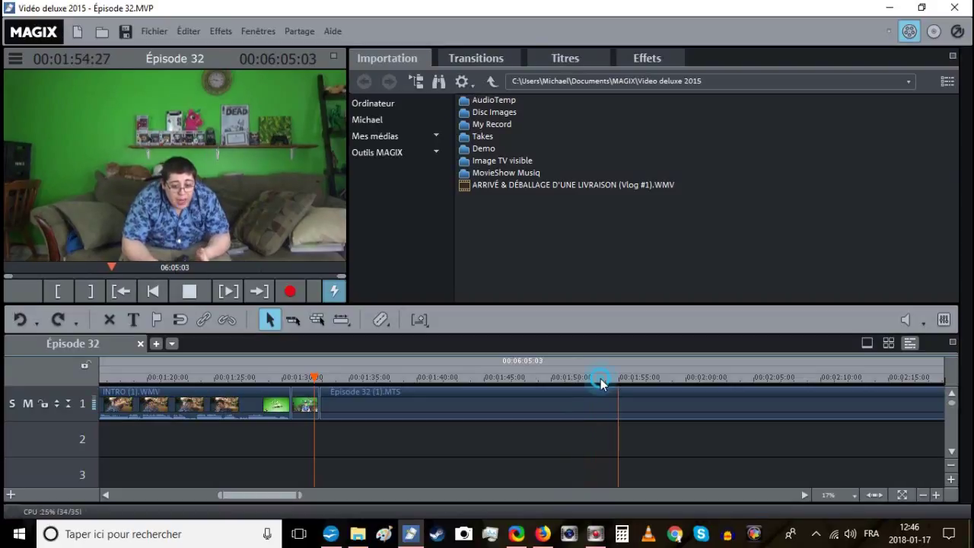
left_click(601, 379)
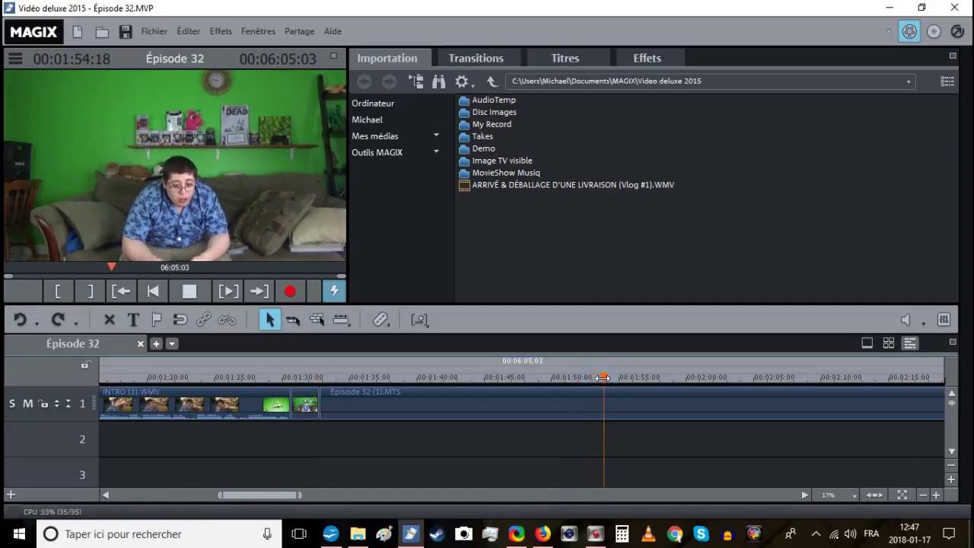
left_click(603, 378)
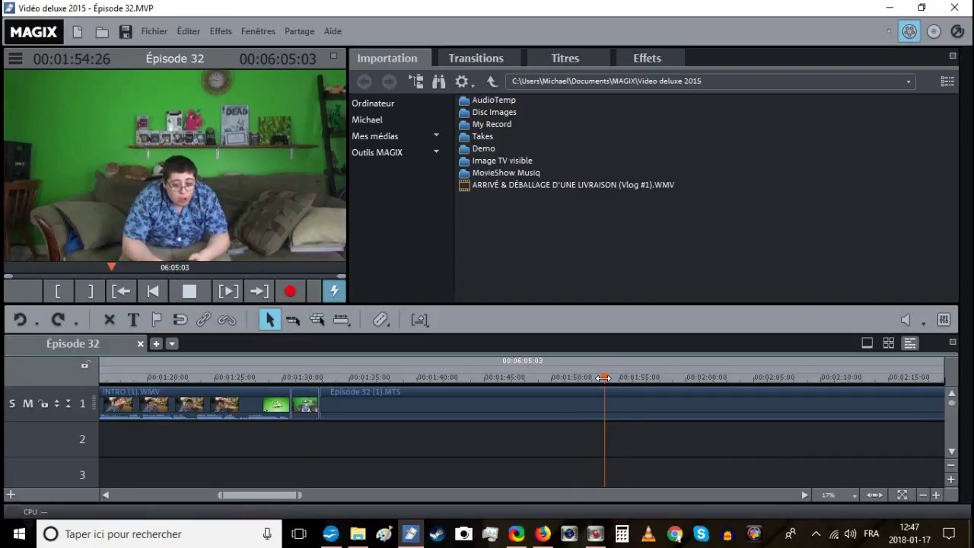
left_click(604, 379)
key("t")
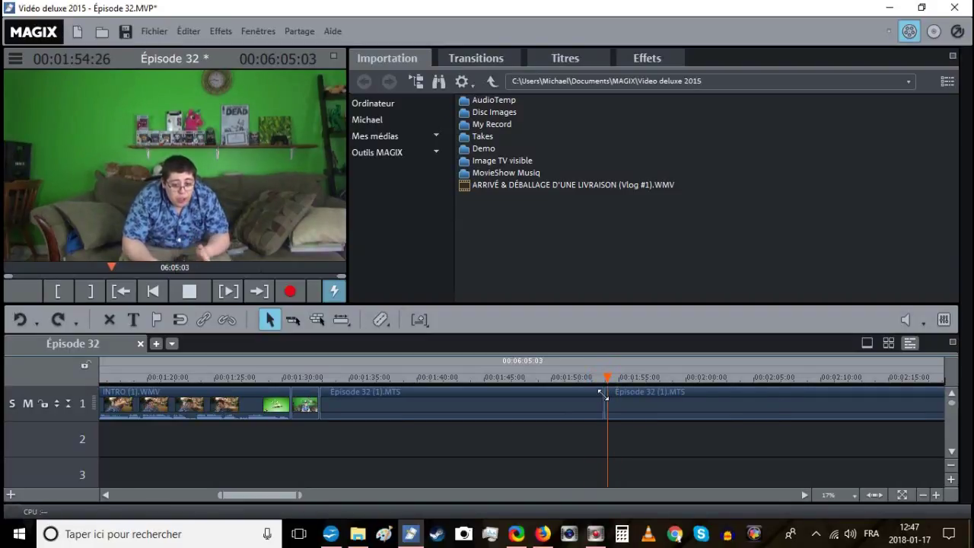
Check the new split up close and adjust it to 00:01:54:01.
left_click(936, 496)
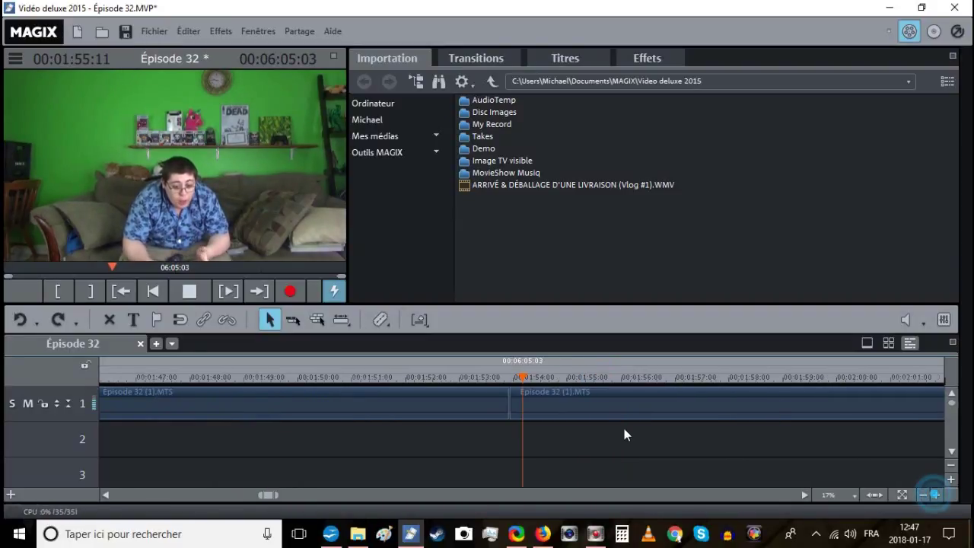
left_click(508, 378)
left_click(193, 296)
left_click_drag(493, 402, 502, 402)
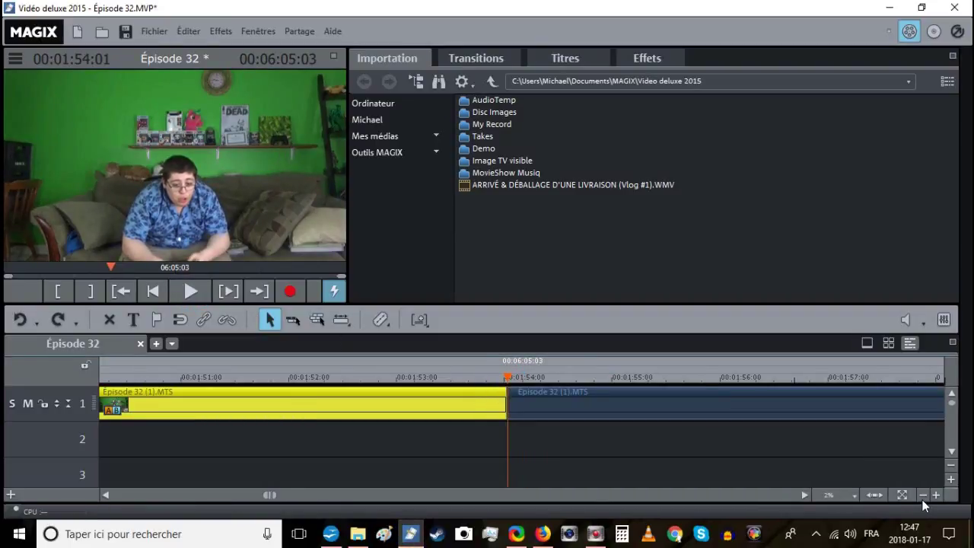
Play the Épisode 32 (1).MTS footage between about 00:01:41 and 00:01:46 repeatedly to find where the unwanted part starts.
left_click(923, 495)
left_click(172, 377)
left_click(185, 290)
left_click(139, 376)
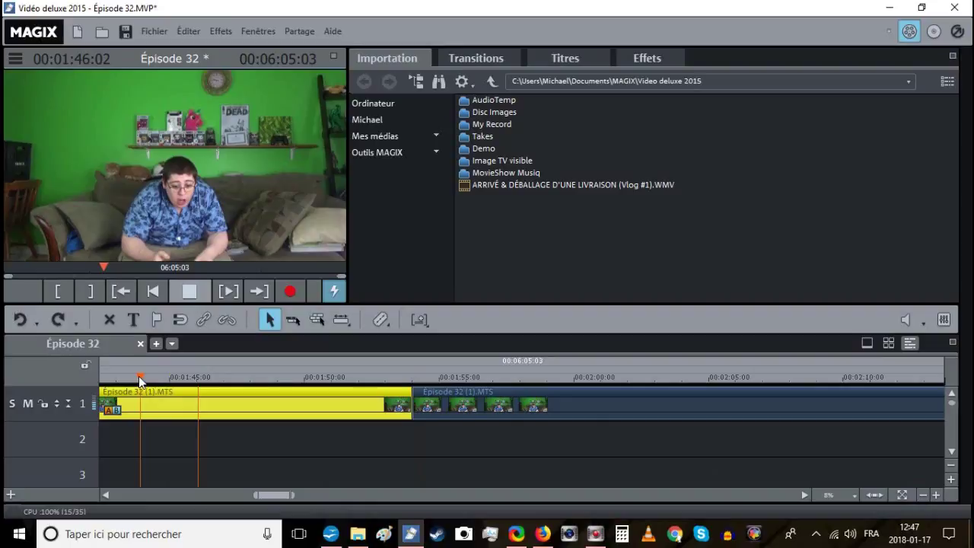
key("space")
left_click_drag(118, 379, 113, 380)
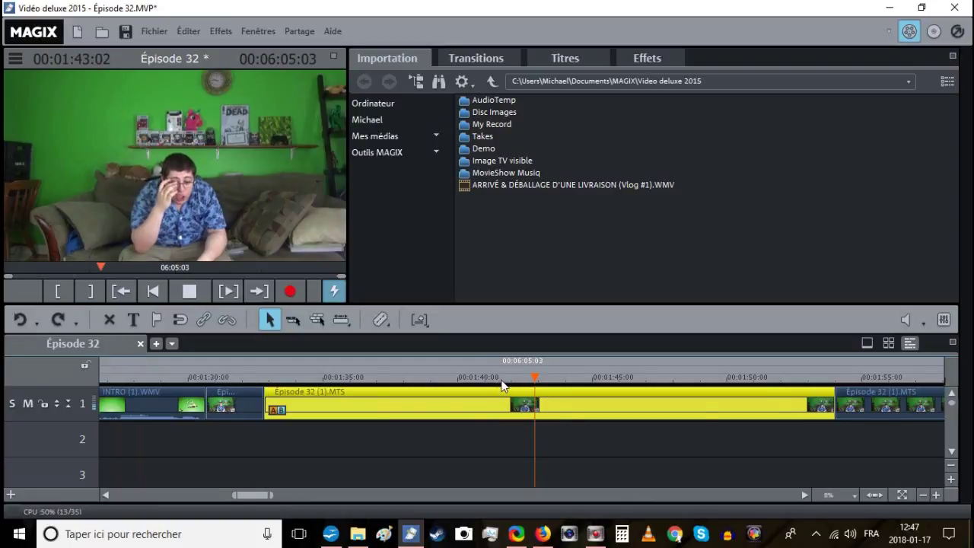
scroll(502, 384, "up", 3)
left_click(907, 380)
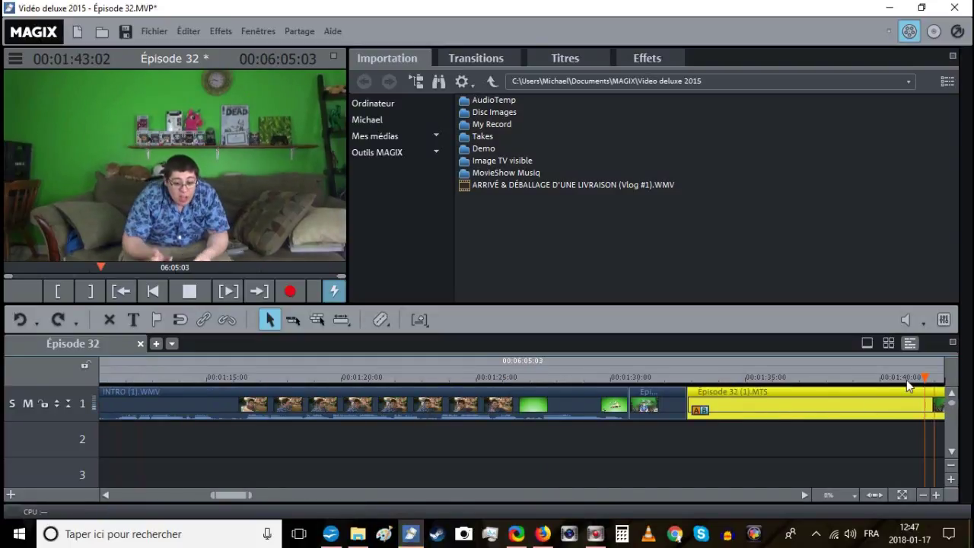
left_click(110, 378)
left_click_drag(110, 378, 102, 376)
left_click(285, 450)
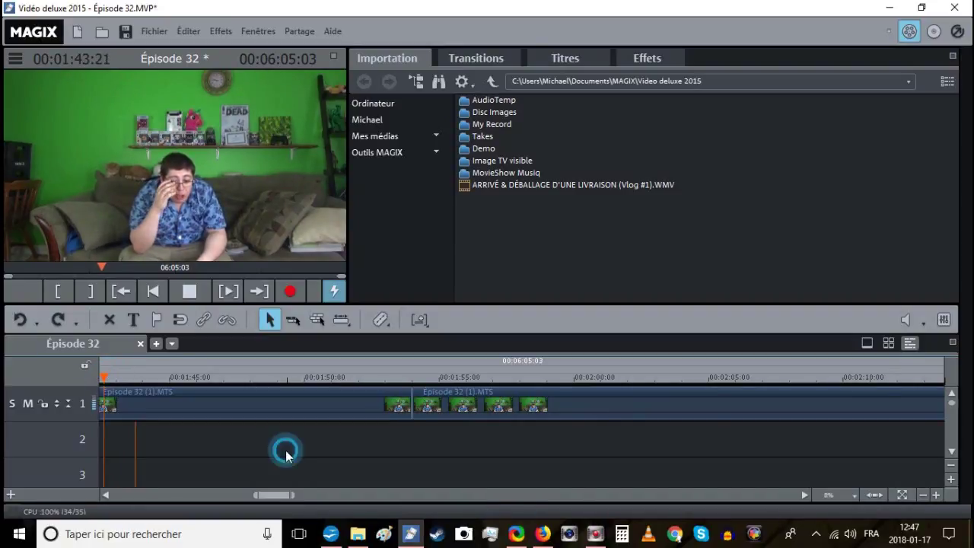
Split the Épisode 32 (1).MTS piece at 00:01:42:06 and delete the part from there to the split near 00:01:54.
left_click(518, 377)
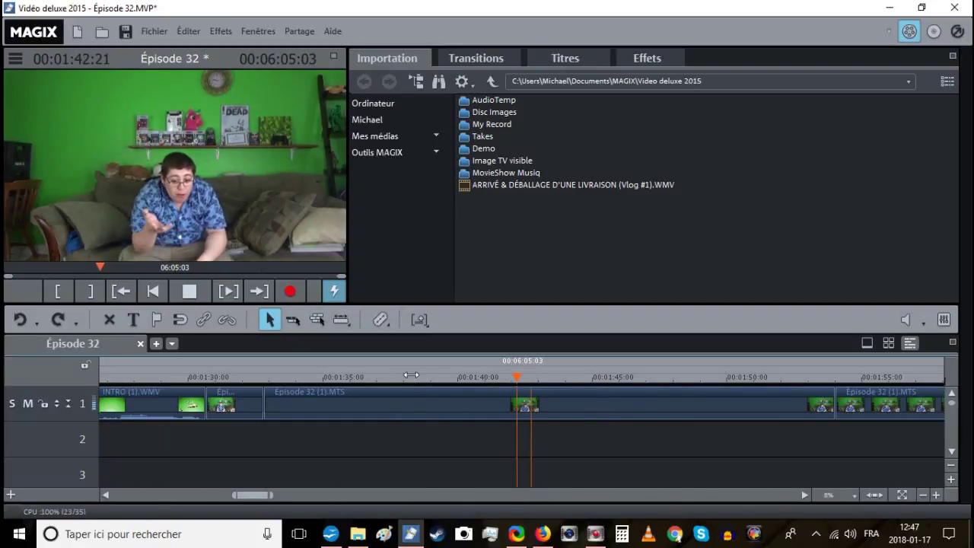
right_click(546, 398)
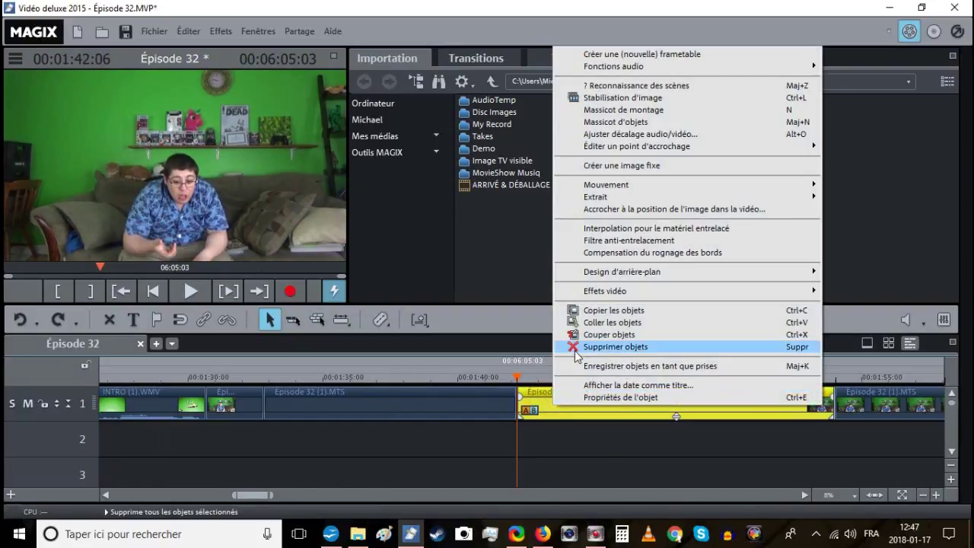
left_click(602, 347)
Separate the audio from the Épisode 32 (1).MTS piece between 00:01:32:25 and 00:01:42:06, and delete only its video.
left_click(476, 387)
left_click(221, 323)
left_click(375, 392)
right_click(375, 392)
left_click(398, 344)
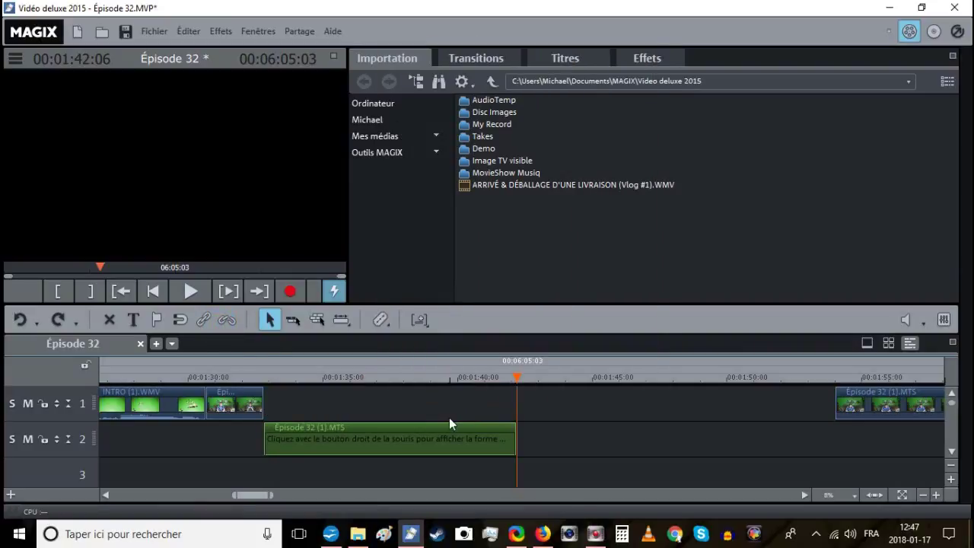
Move the separated audio up to track 1, place the following Épisode 32 (1).MTS piece against its end at 00:01:42:06, and save.
left_click_drag(450, 421, 452, 414)
left_click_drag(872, 399, 552, 399)
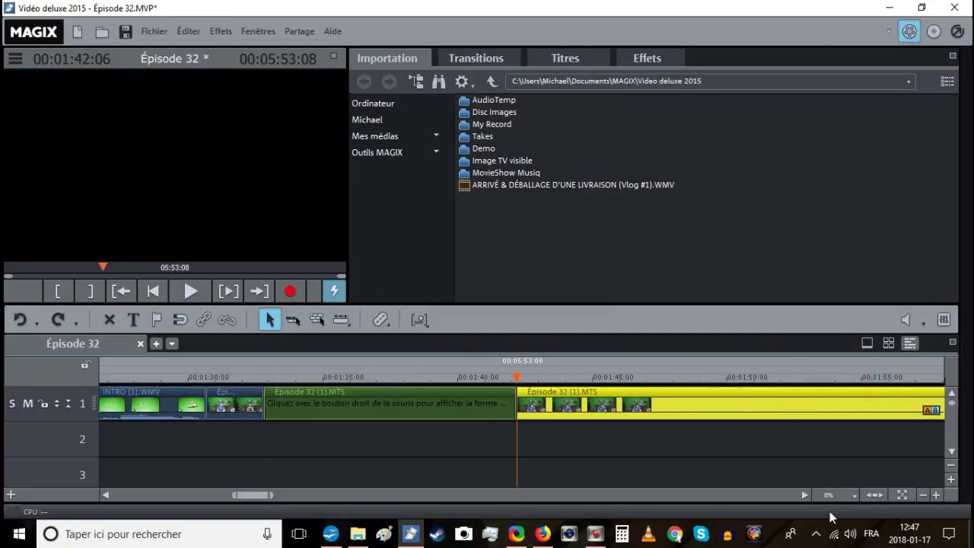
left_click(126, 34)
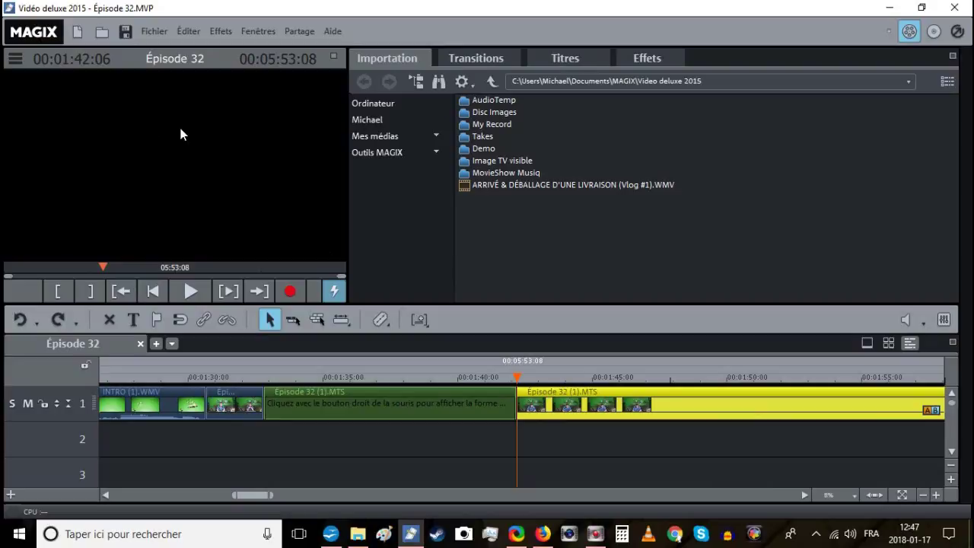
Play the timeline from about 00:01:40 across the join, and split the Épisode 32 (1).MTS piece at 00:01:49:02.
left_click(475, 377)
left_click(191, 293)
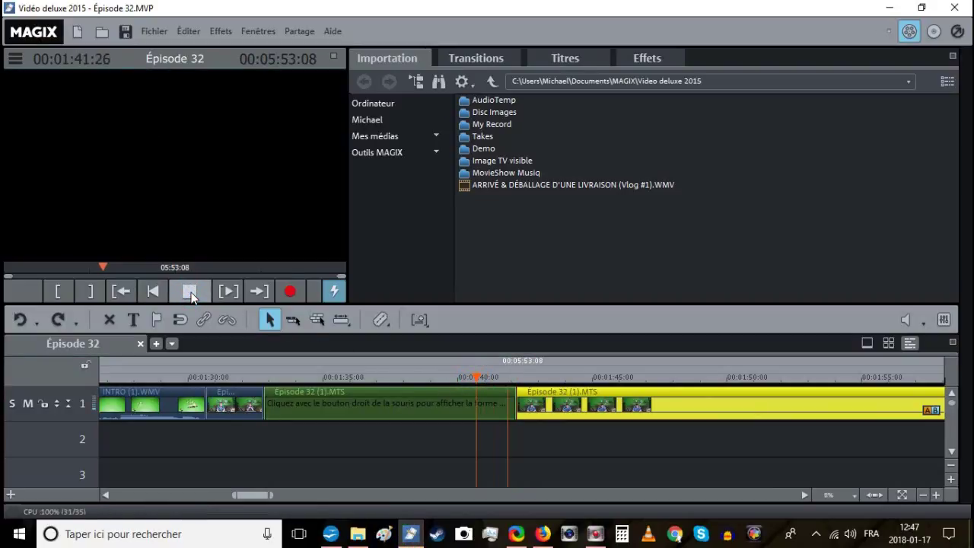
left_click(588, 441)
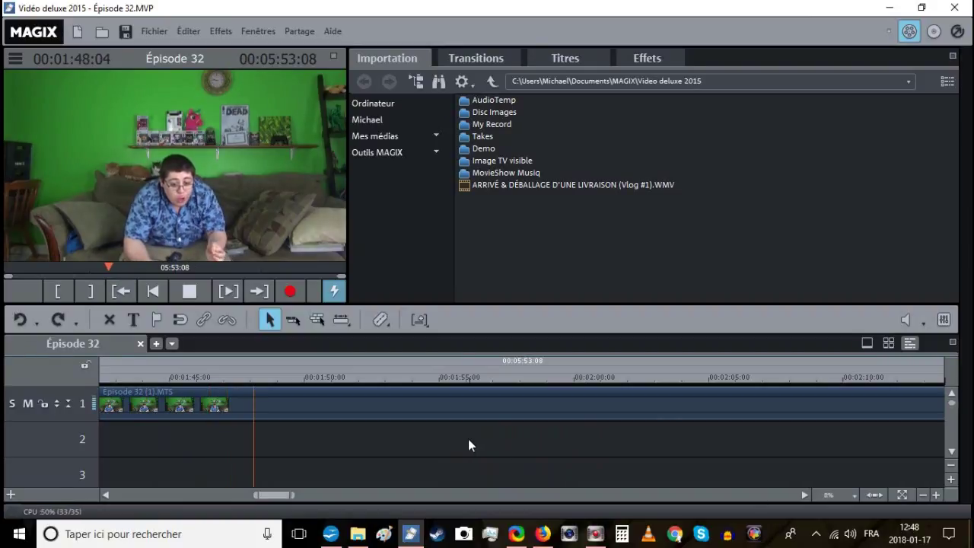
left_click(272, 378)
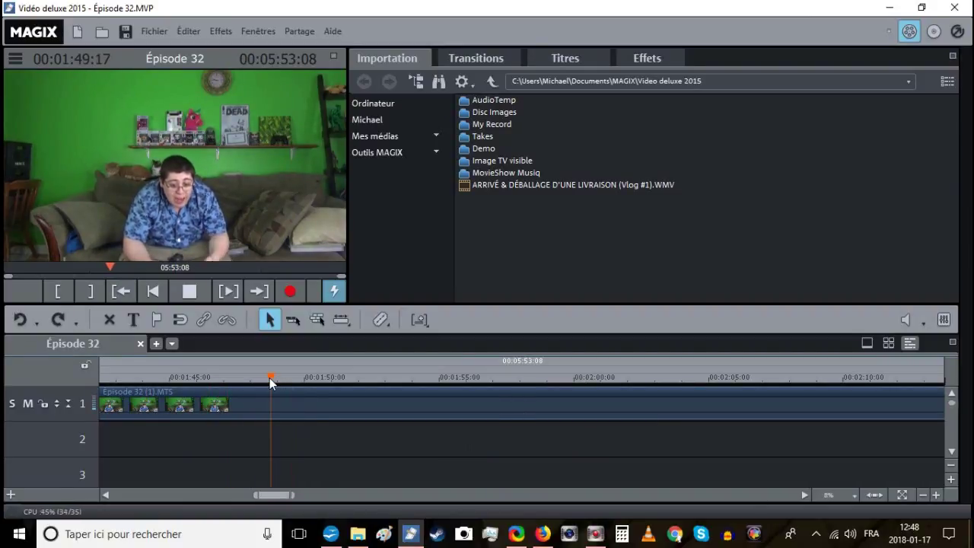
key("t")
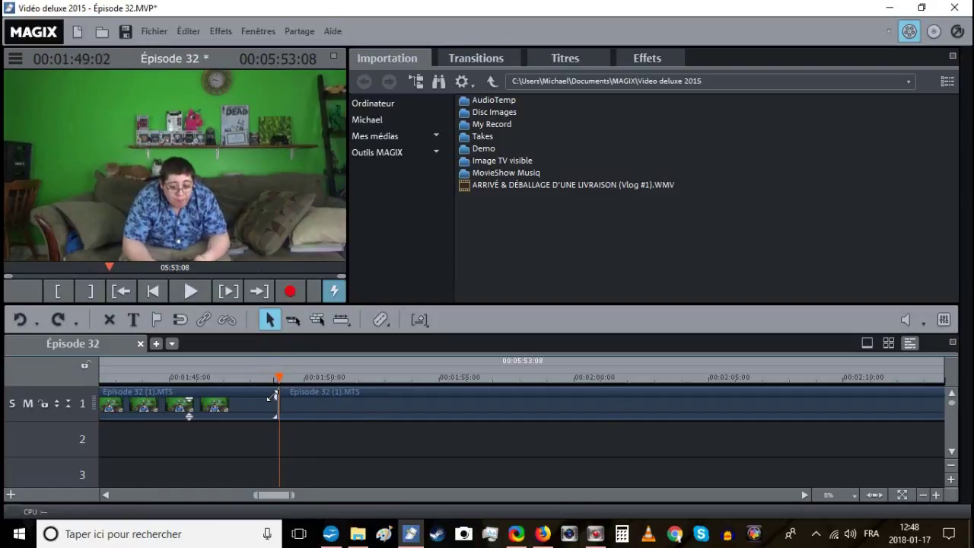
Separate the audio from the Épisode 32 (1).MTS piece between 00:01:42:06 and 00:01:49:02, and delete only its video.
left_click(263, 392)
left_click(227, 320)
left_click(237, 392)
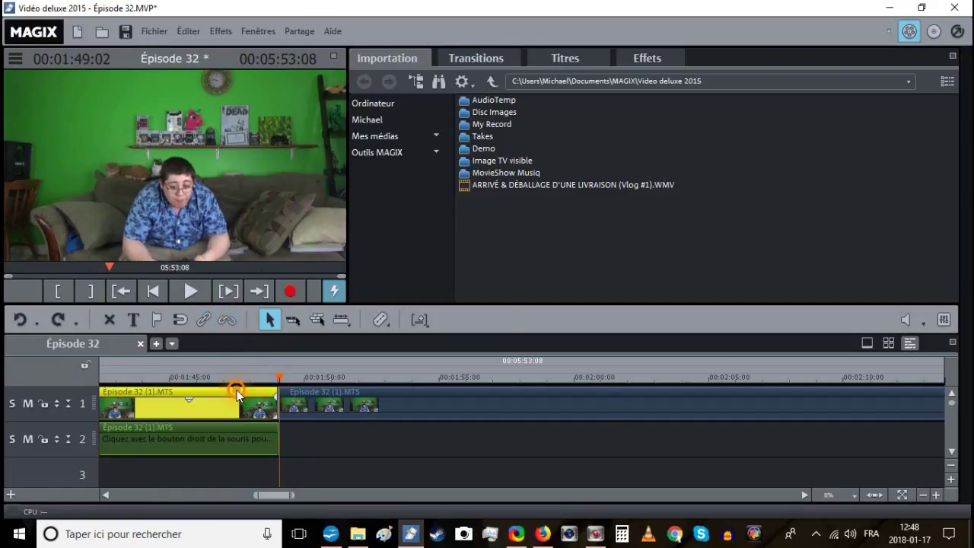
right_click(236, 395)
left_click(263, 340)
Move the separated audio up to track 1 between 00:01:42:06 and 00:01:49:02, and save the project.
left_click(265, 423)
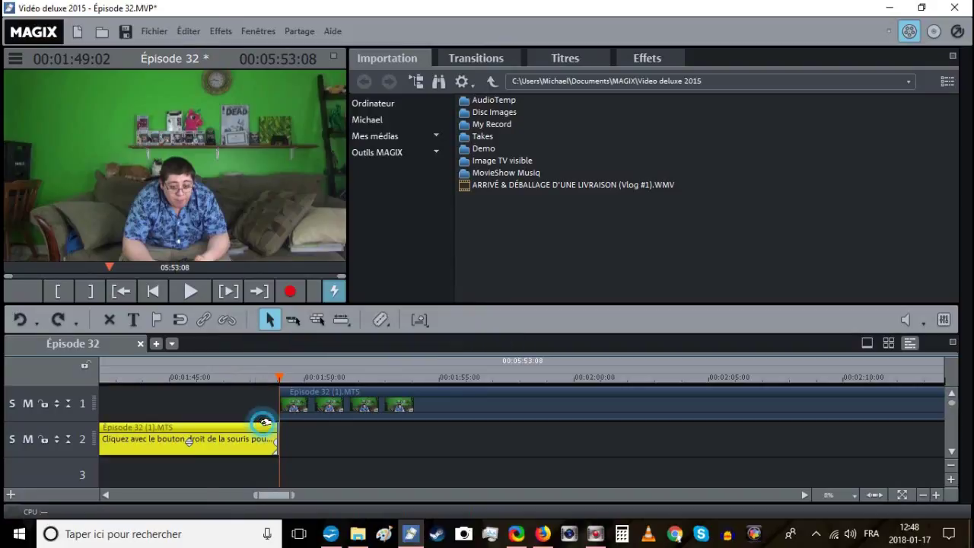
left_click_drag(265, 424, 278, 425)
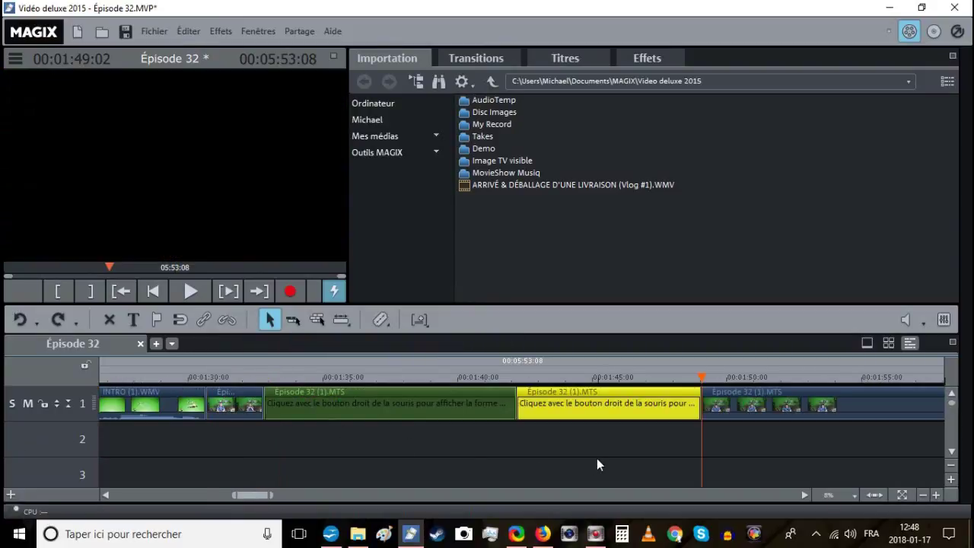
scroll(597, 460, "down", 3)
left_click(128, 32)
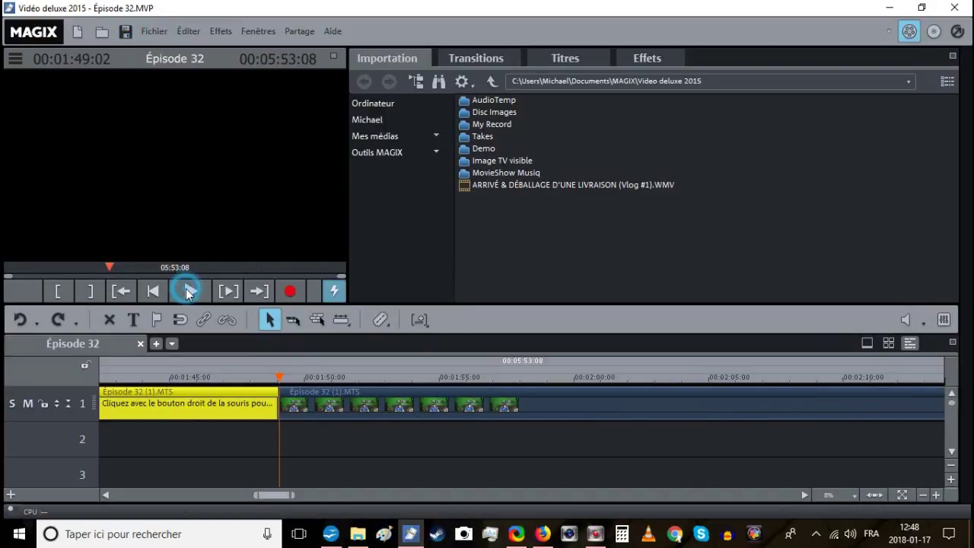
Split the Épisode 32 (1).MTS footage just under a second after 00:01:49:02 and delete the short part between the two splits.
left_click(189, 291)
left_click(298, 375)
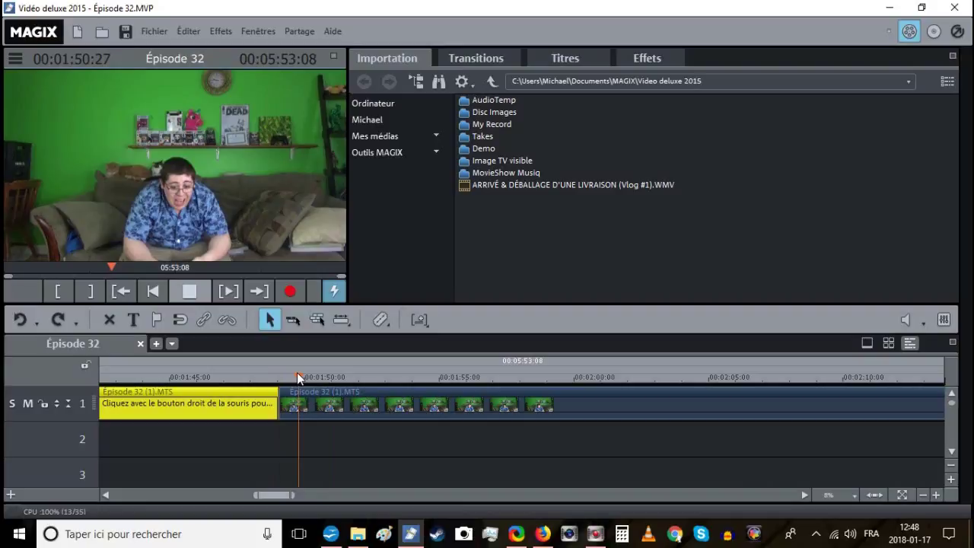
right_click(301, 394)
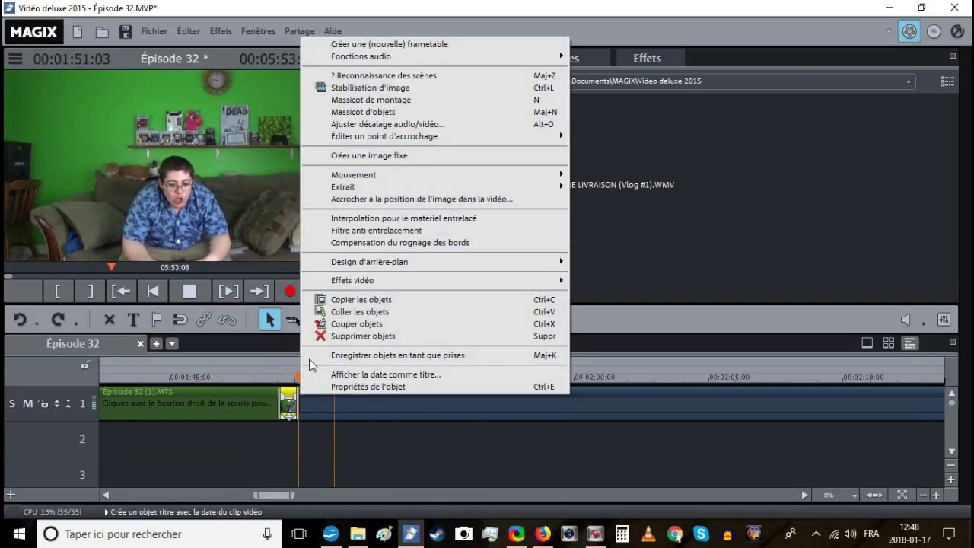
left_click(319, 336)
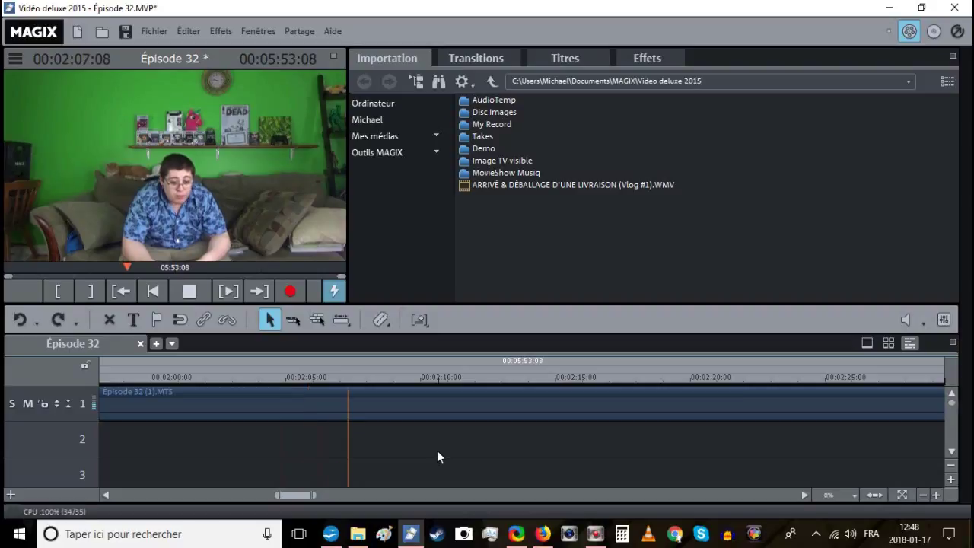
Split the Épisode 32 (1).MTS footage between 00:02:07 and 00:02:08, and keep only the separated audio of the part before the split.
left_click(353, 378)
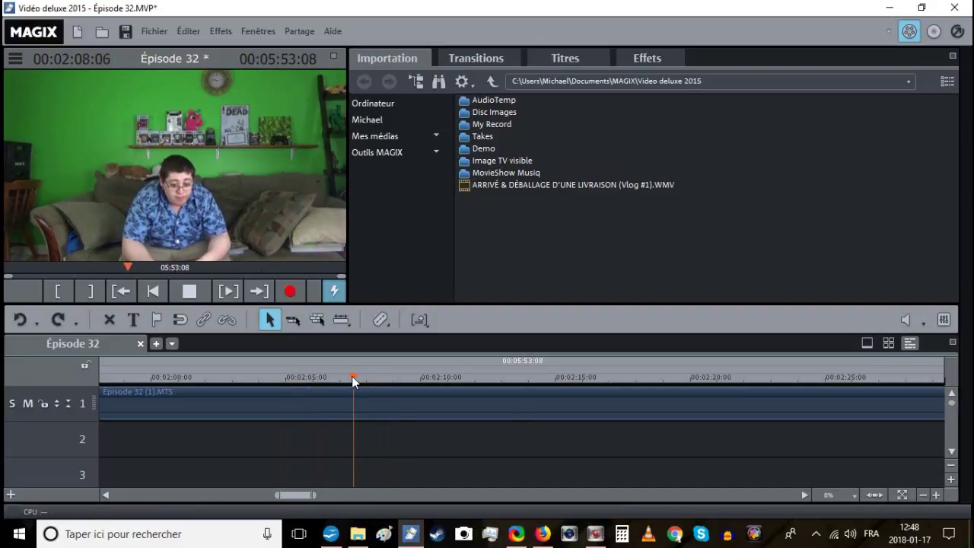
key("t")
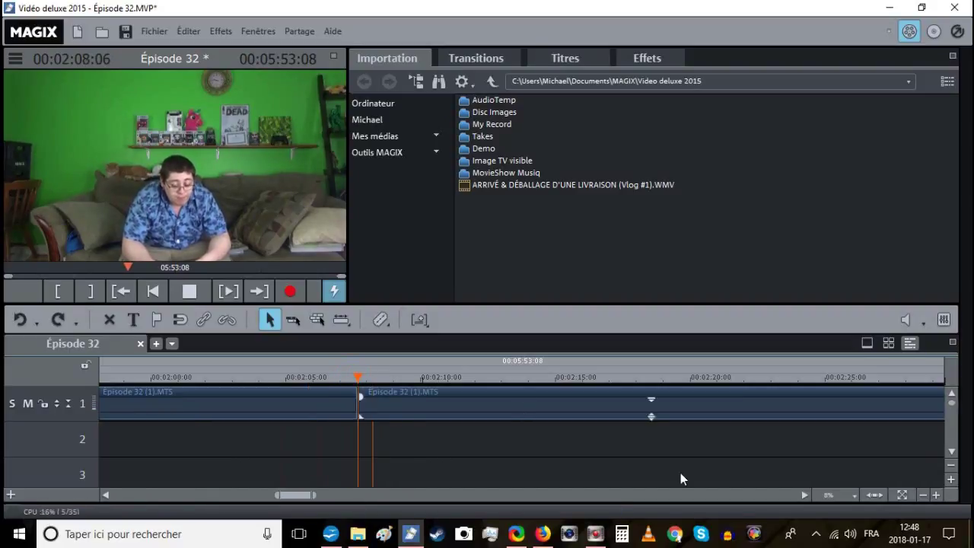
left_click(229, 400)
left_click(228, 321)
left_click(301, 390)
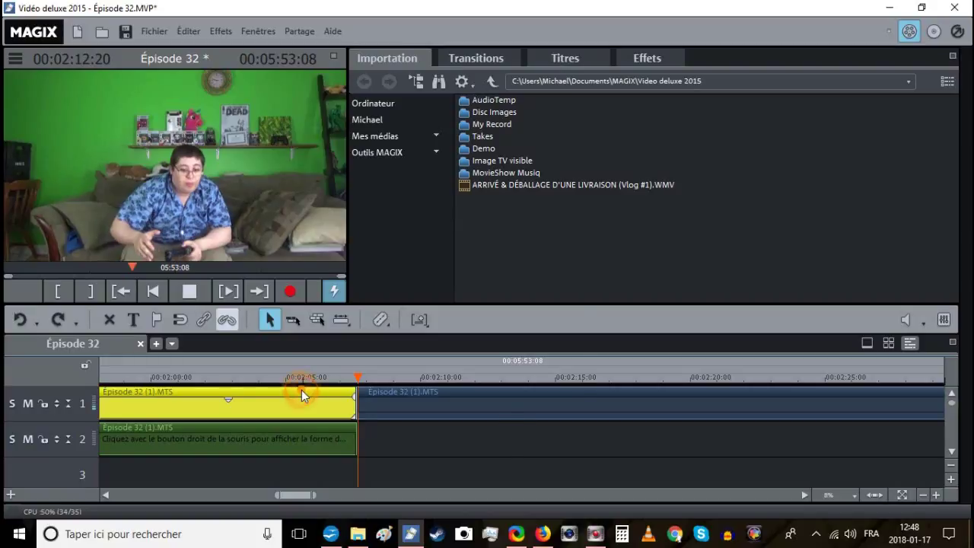
right_click(305, 392)
left_click(334, 338)
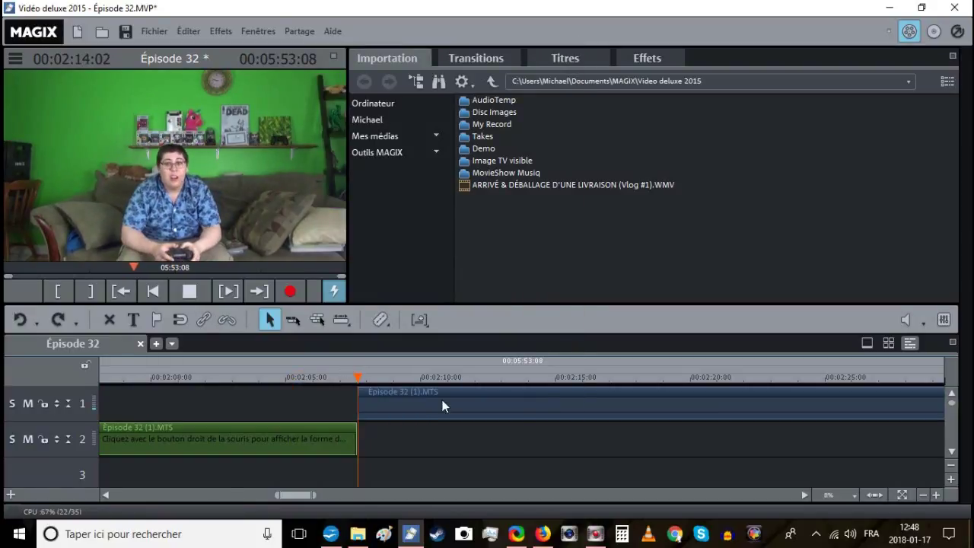
Split the remaining Épisode 32 (1).MTS footage at 00:02:15:03 and delete the part from the previous split to there.
left_click(556, 378)
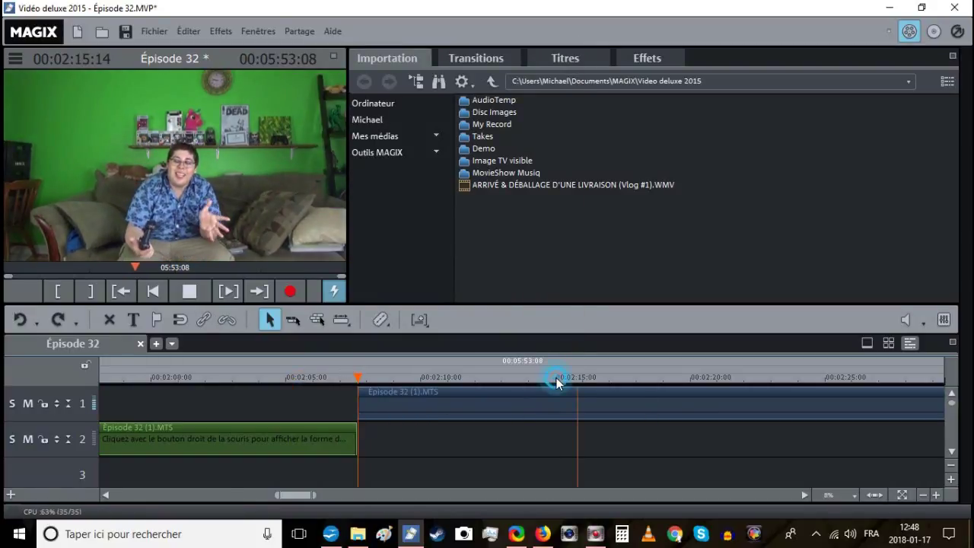
left_click(525, 390)
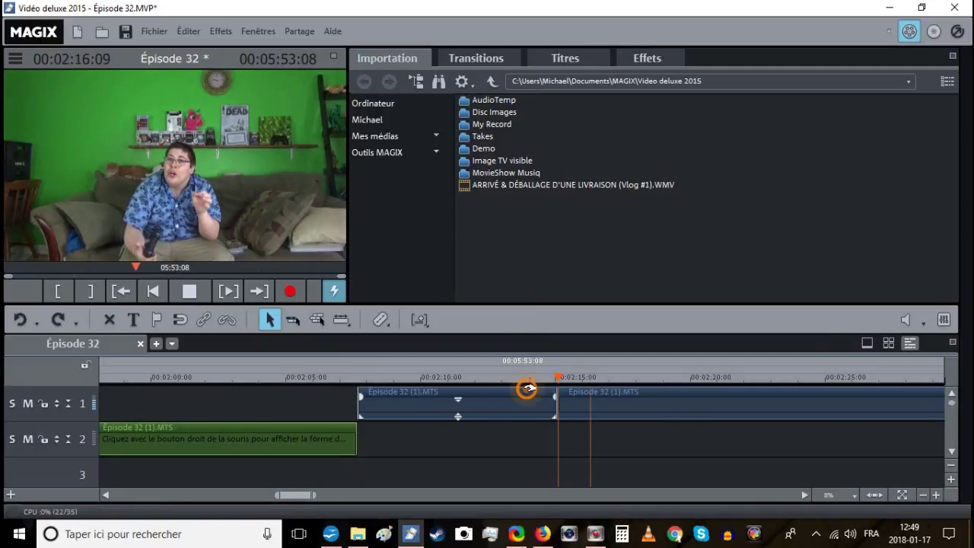
right_click(537, 392)
left_click(548, 342)
key("space")
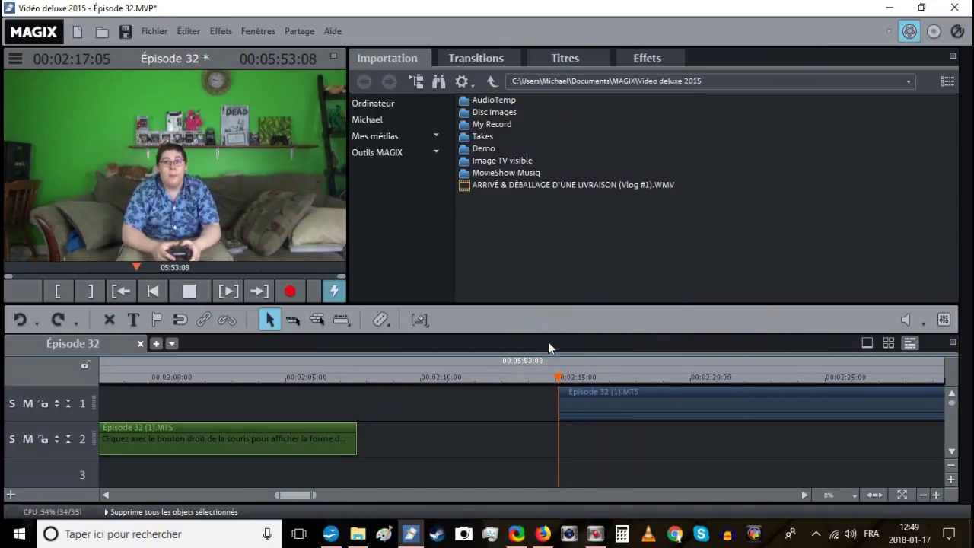
Move the separated audio from track 2 to track 1 against the previous audio's end at 00:01:49:02, and save.
scroll(430, 414, "up", 3)
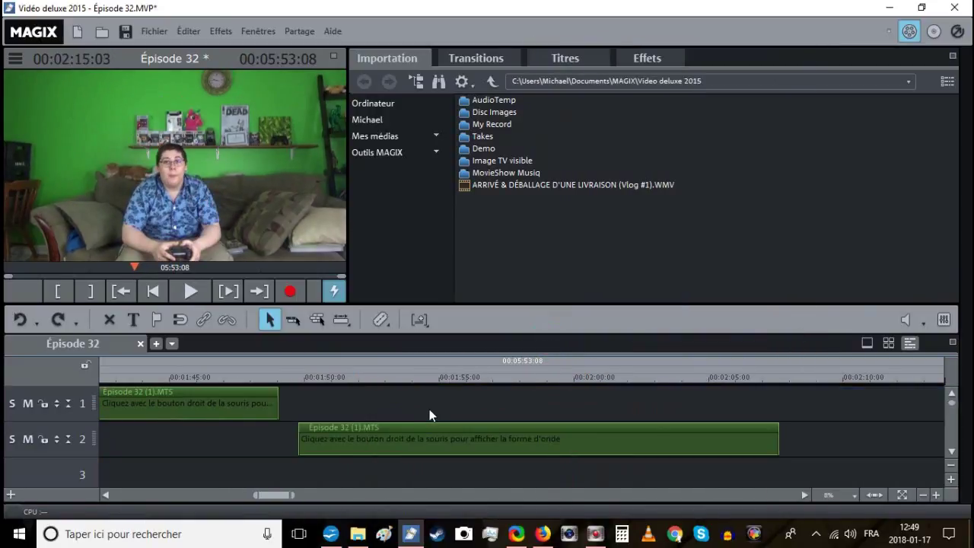
left_click(279, 373)
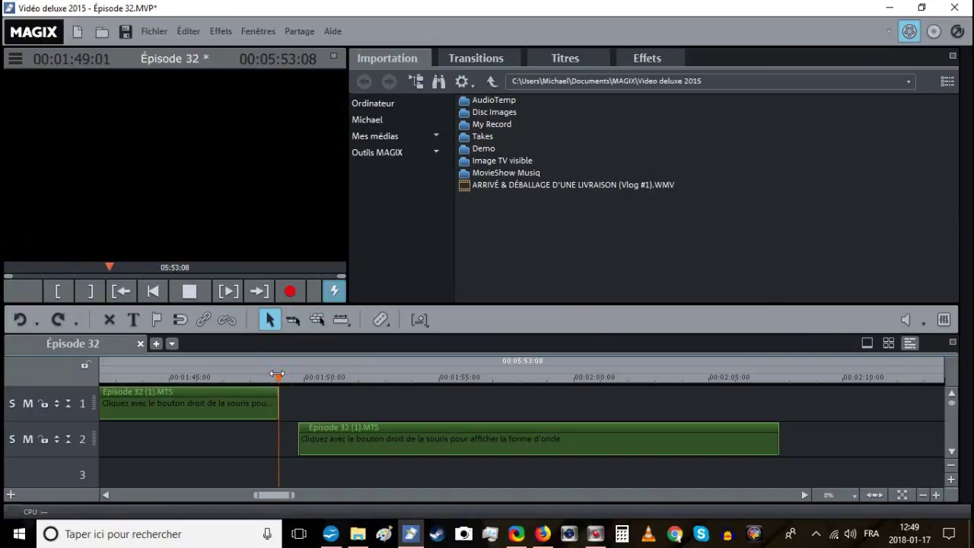
left_click(279, 374)
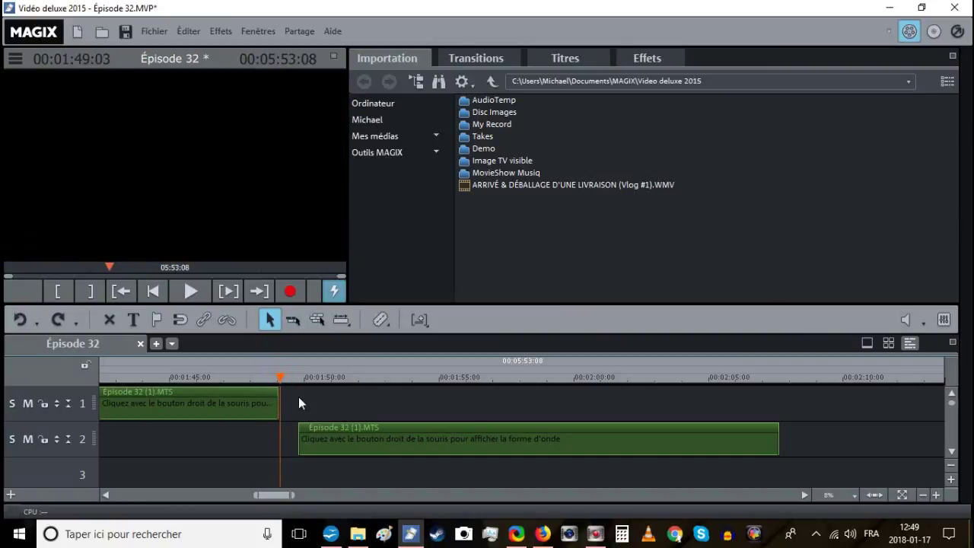
left_click(936, 494)
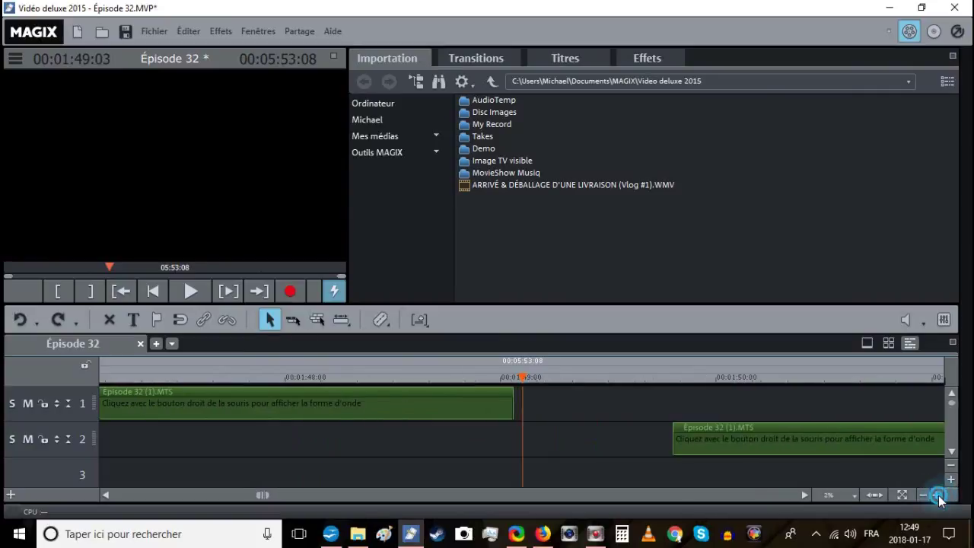
left_click(936, 495)
left_click(489, 376)
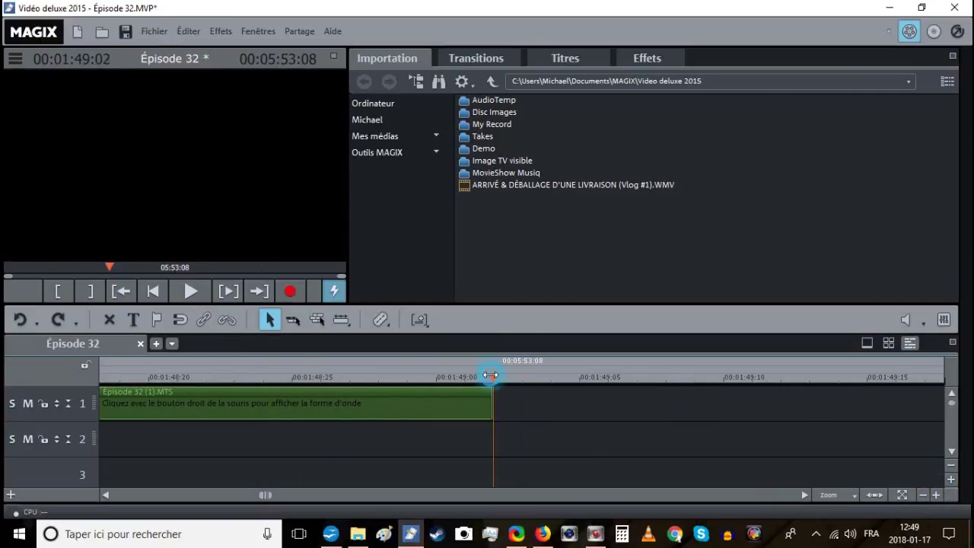
left_click(922, 494)
left_click(921, 494)
left_click_drag(838, 440, 729, 406)
left_click_drag(590, 412, 590, 412)
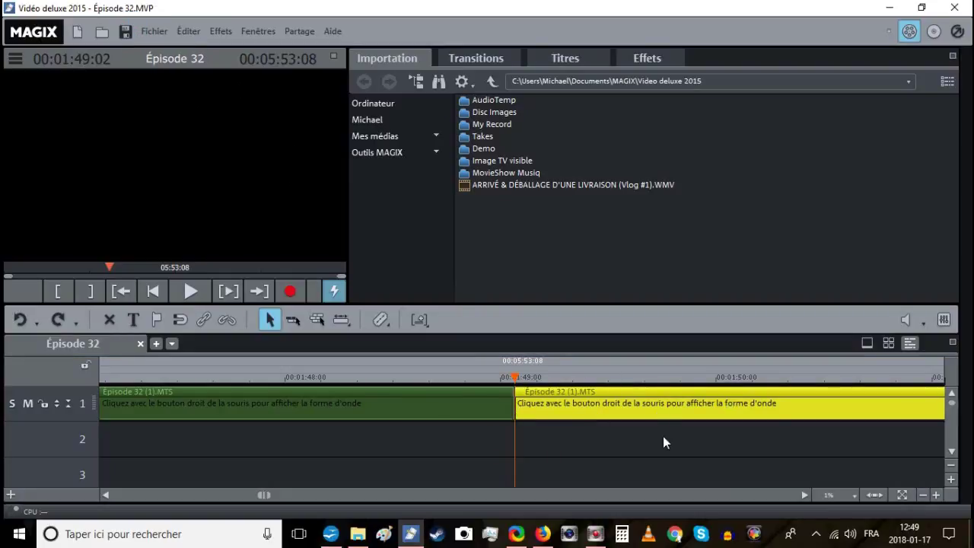
Place the following Épisode 32 (1).MTS video piece against the audio's end at 00:02:06:27, play across the join, and save.
scroll(657, 442, "down", 10)
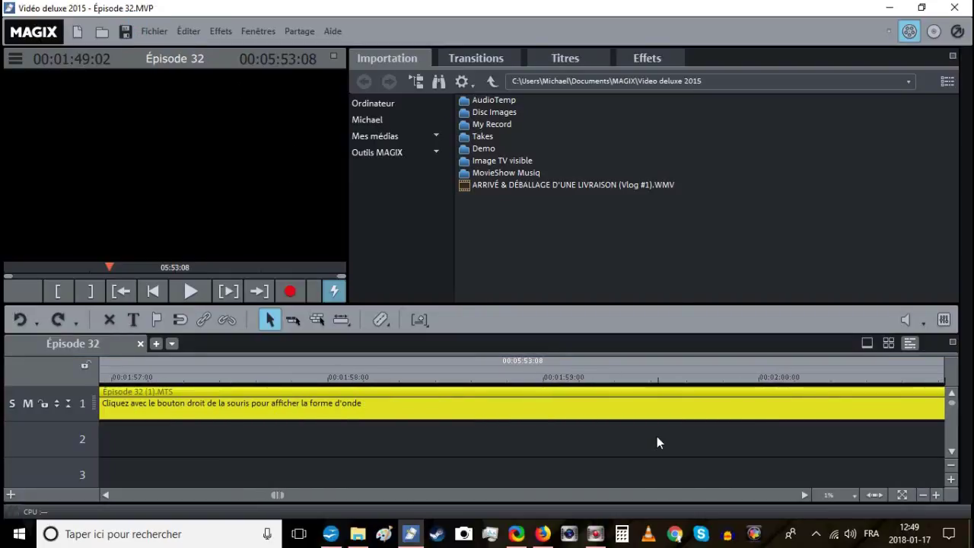
left_click(921, 495)
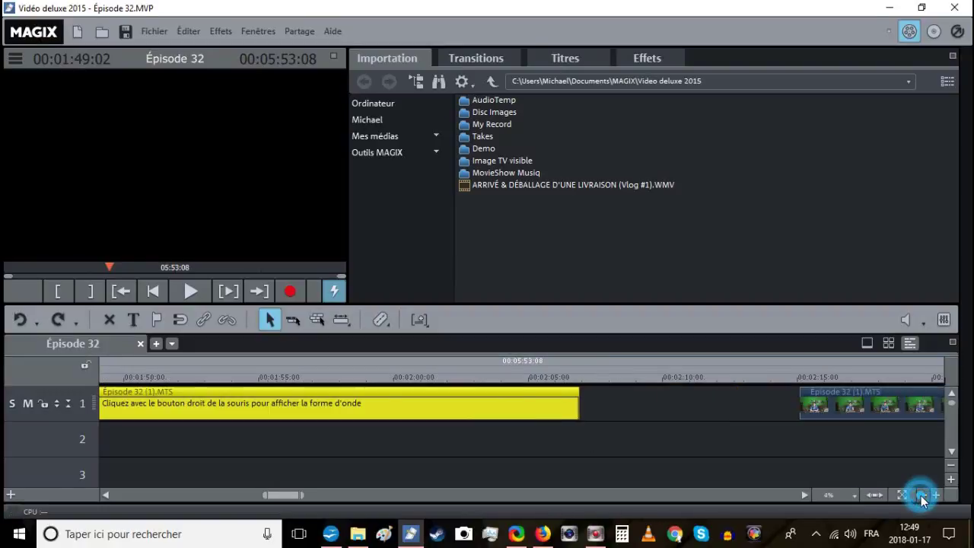
left_click(551, 375)
key("space")
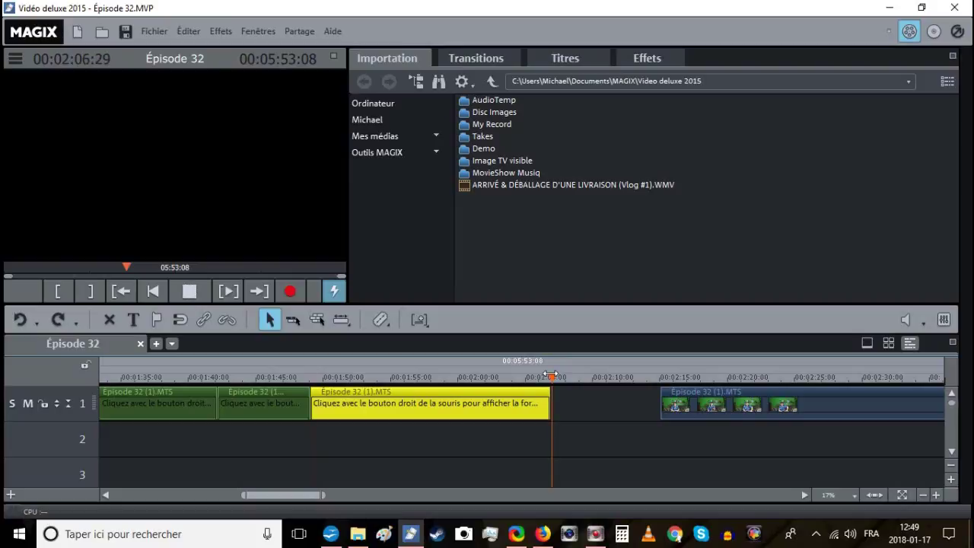
left_click(937, 496)
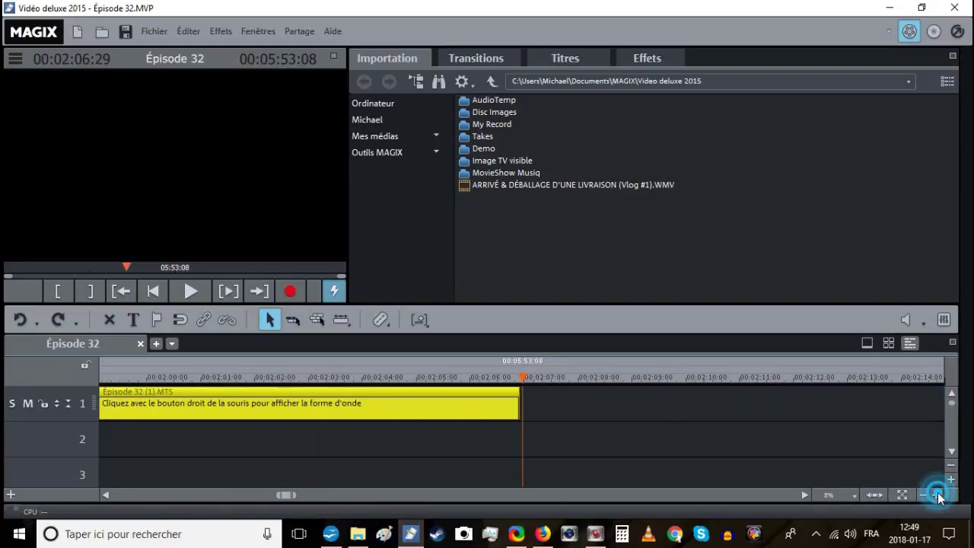
left_click(518, 376)
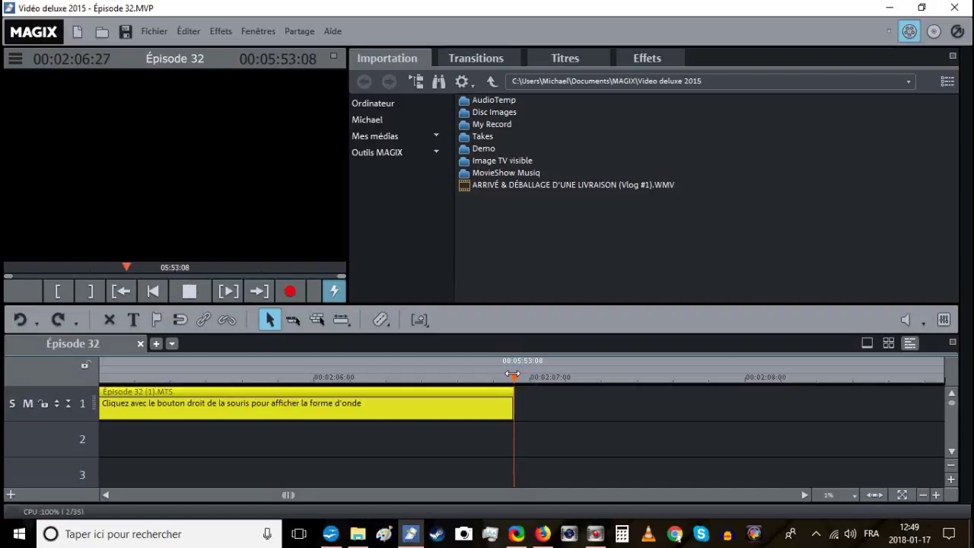
left_click(922, 496)
left_click(672, 398)
left_click_drag(672, 398, 560, 398)
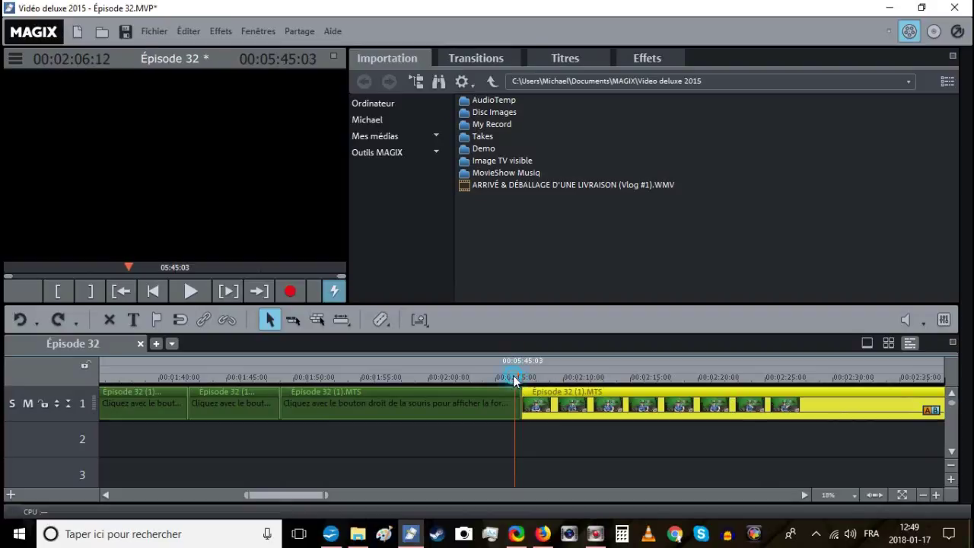
left_click(185, 292)
left_click(126, 32)
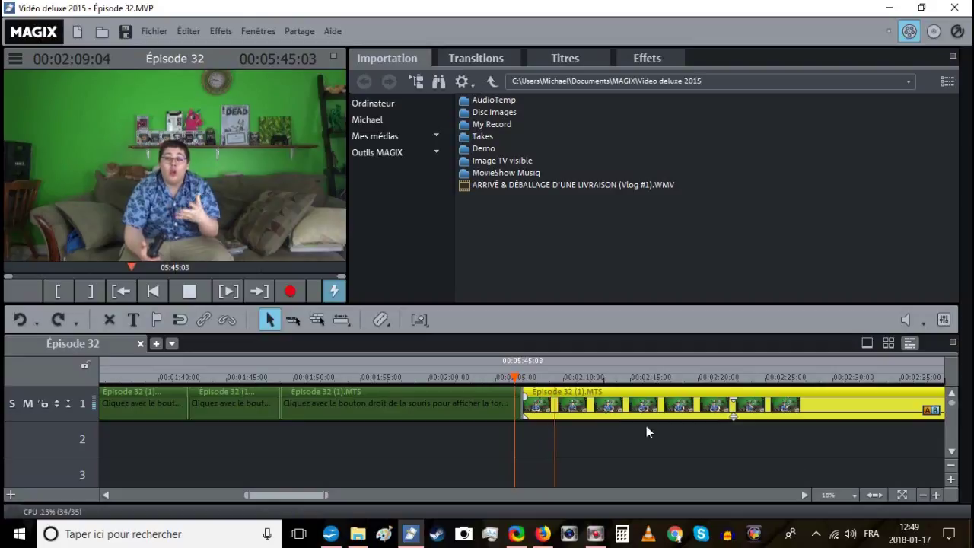
Play the Épisode 32 (1).MTS footage on past 00:02:25, split it at 00:02:27:08, and save the project.
left_click(935, 496)
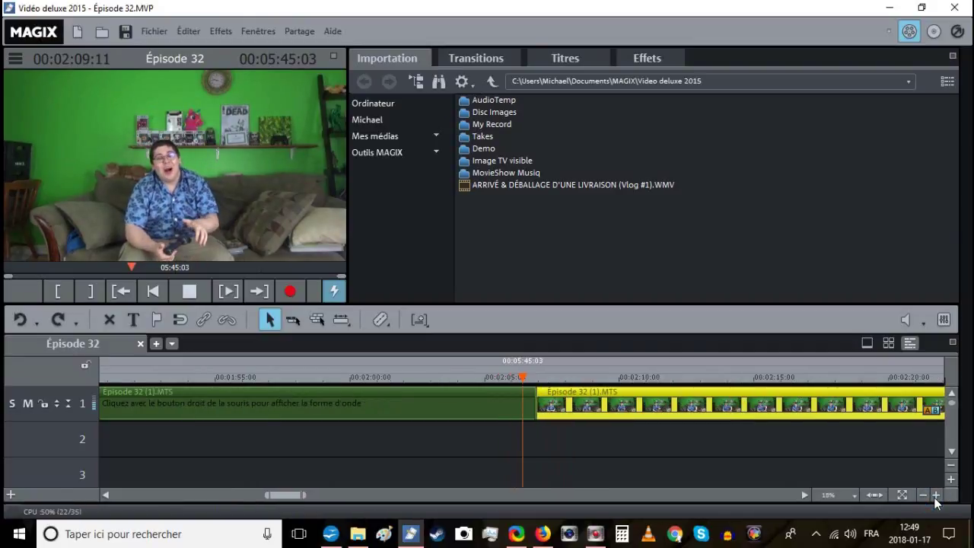
left_click(797, 452)
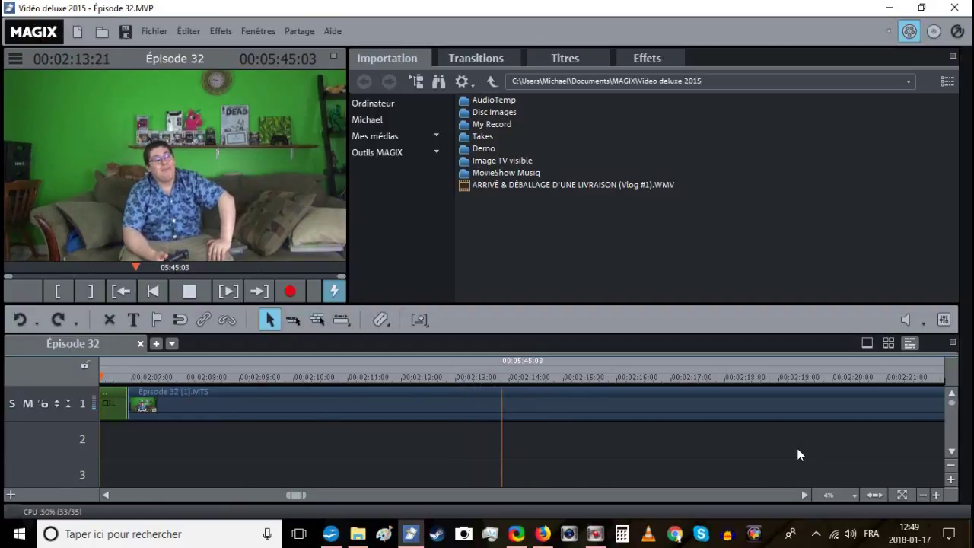
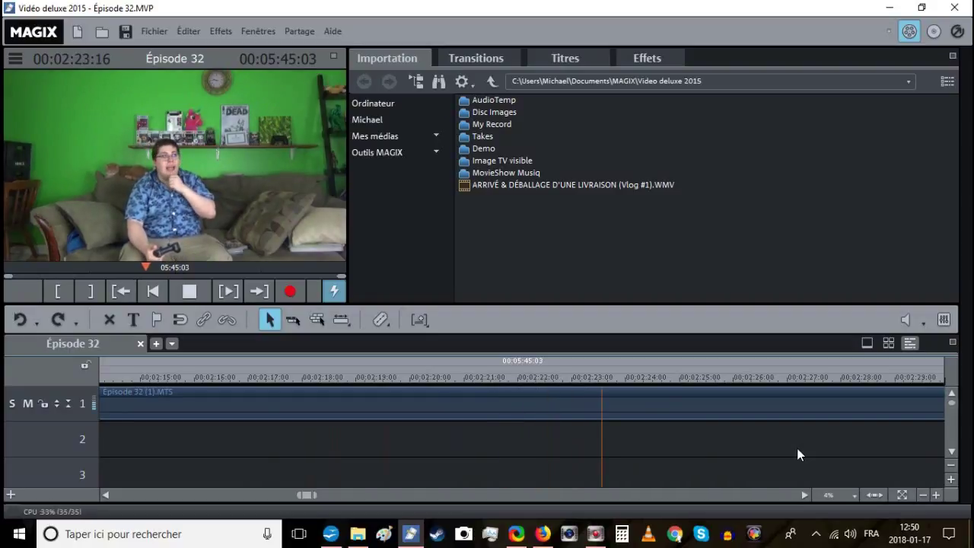
scroll(807, 417, "right", 3)
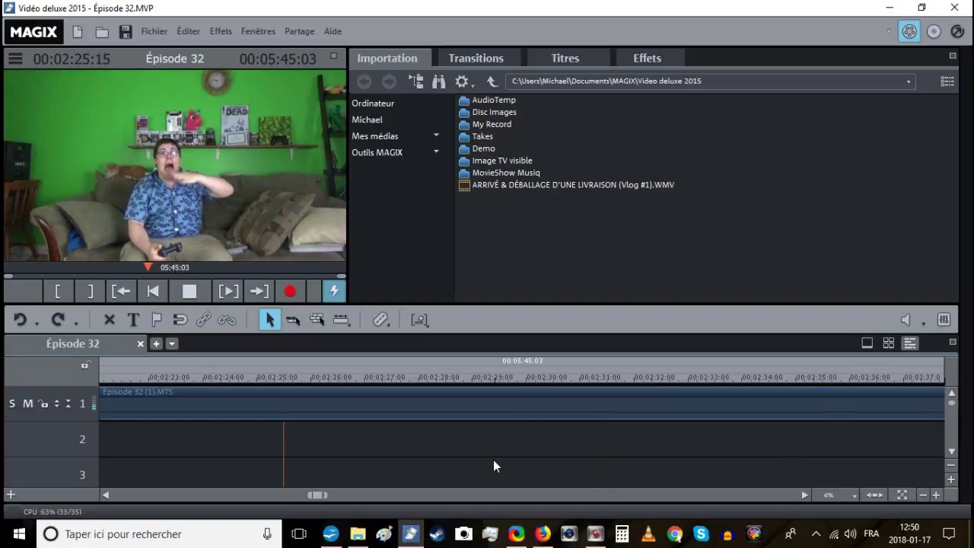
left_click(370, 379)
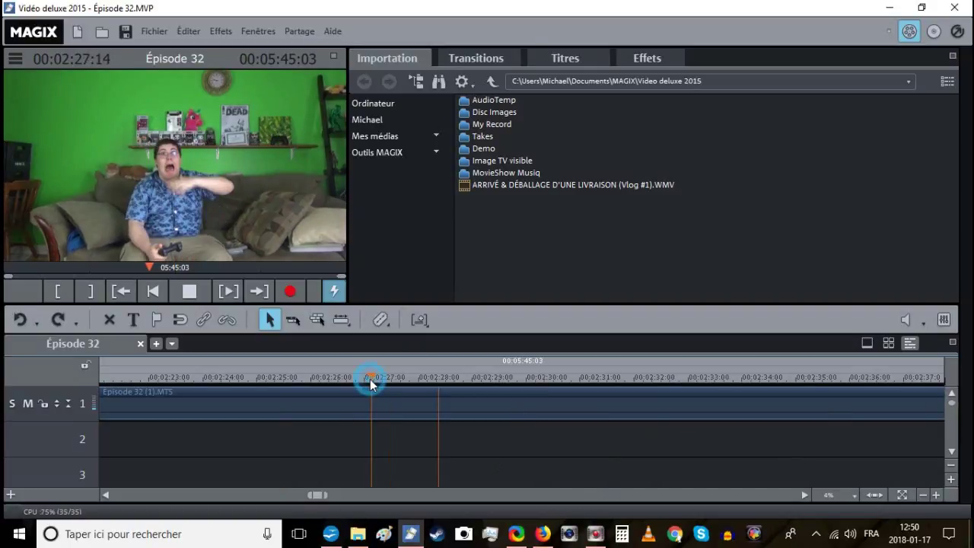
left_click(371, 378)
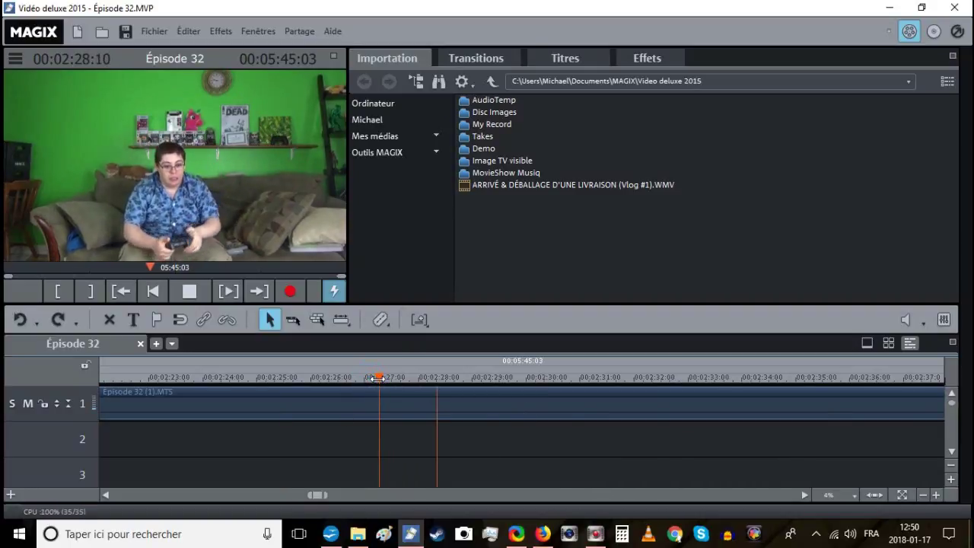
key("t")
key("space")
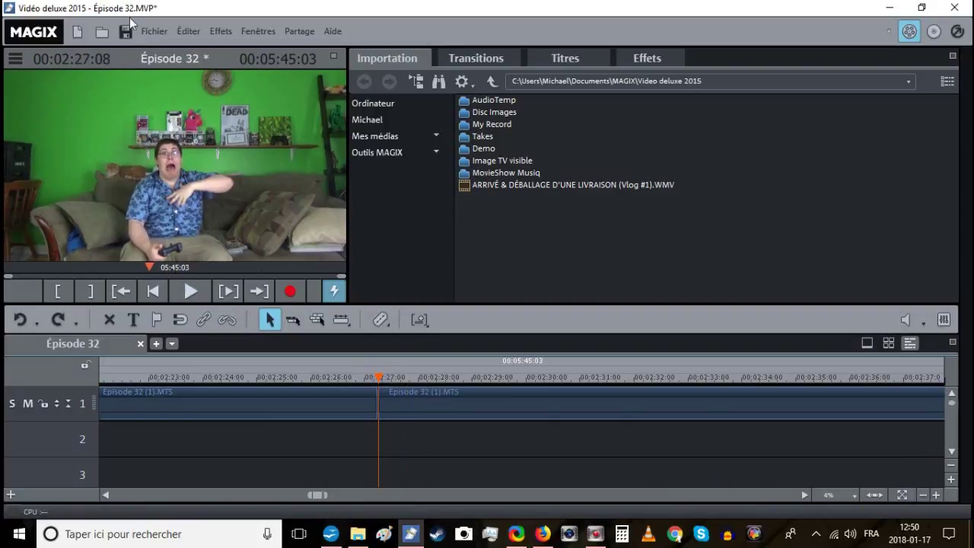
left_click(126, 32)
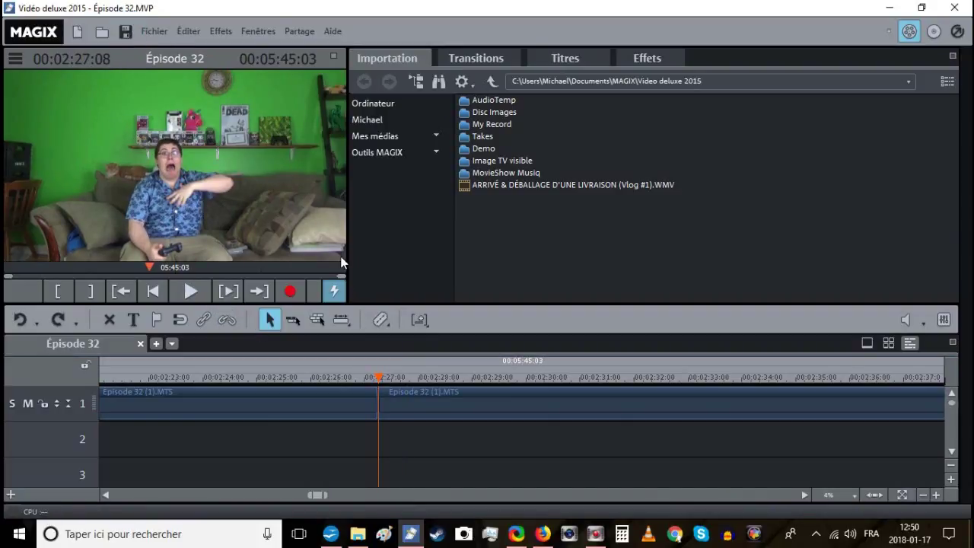
Split the following Épisode 32 (1).MTS footage just before 00:02:32 and delete the part from the previous split to there.
left_click(196, 290)
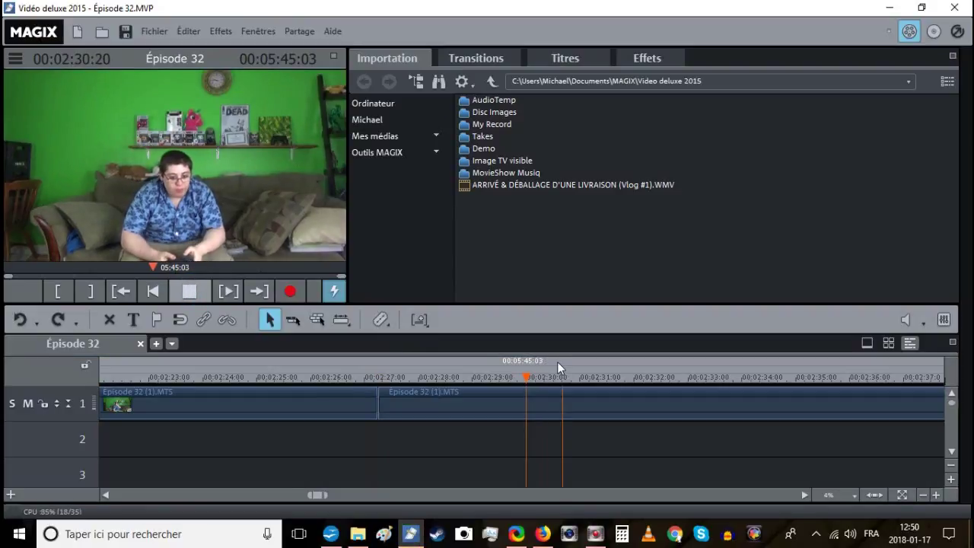
left_click(628, 375)
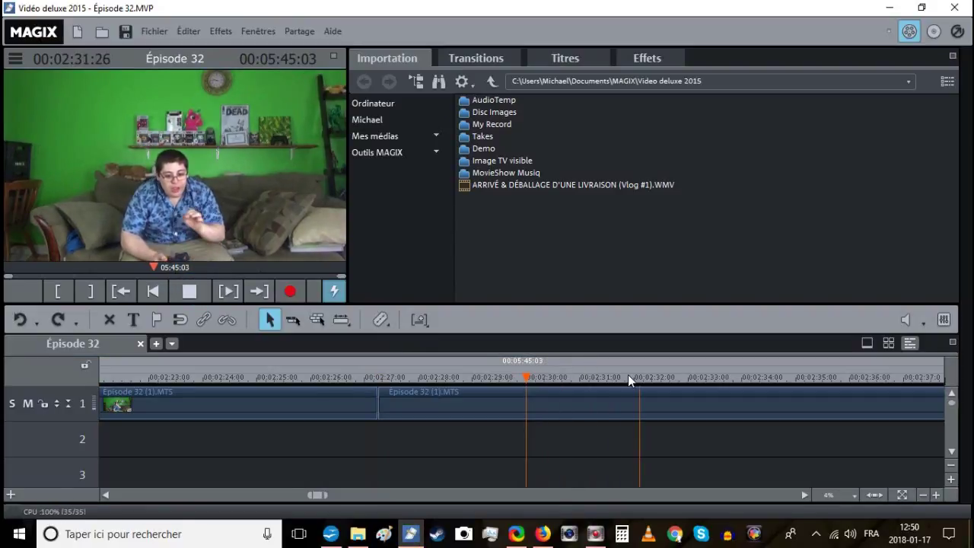
key("t")
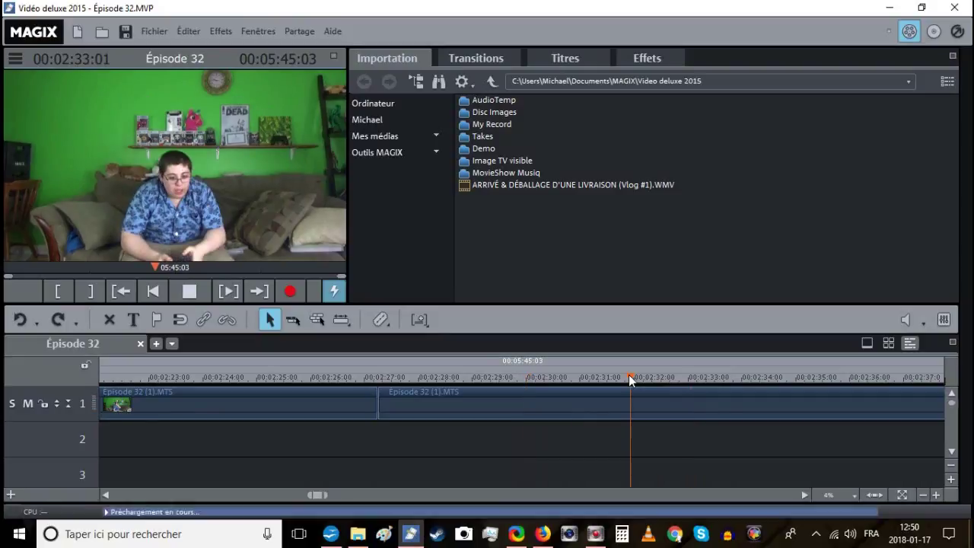
left_click(591, 408)
right_click(587, 409)
left_click(658, 361)
Move the remaining Épisode 32 (1).MTS video against the previous piece's end at 00:02:27:08, save, and play across the join.
left_click(376, 375)
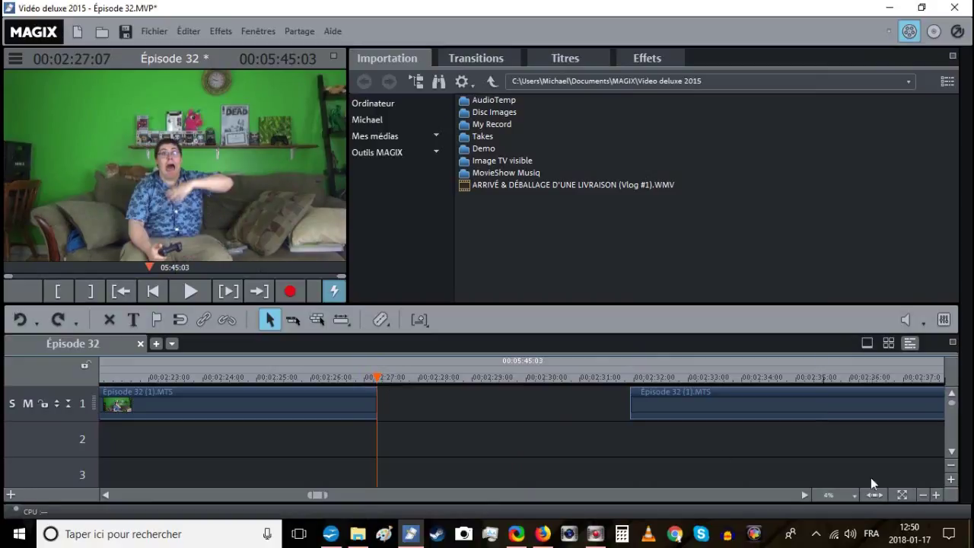
left_click(935, 495)
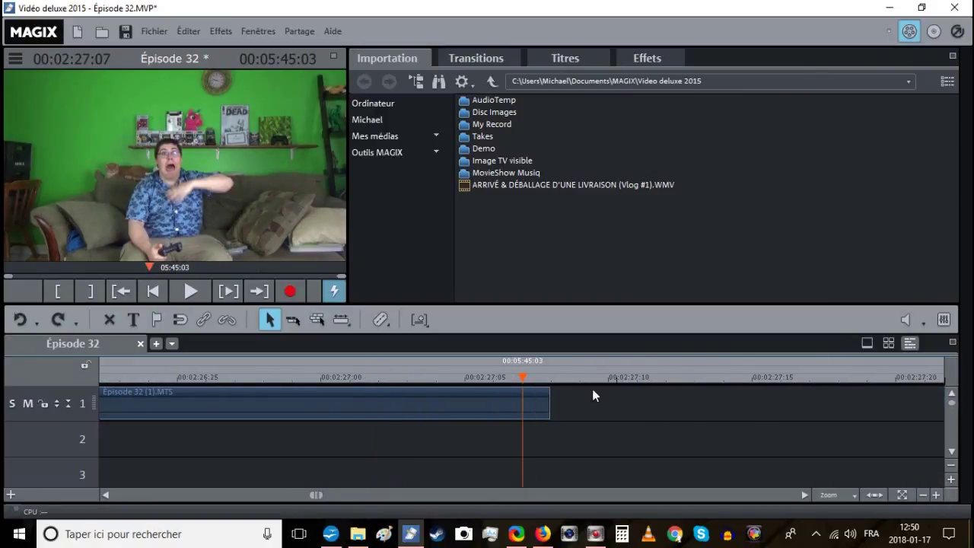
left_click(551, 373)
left_click(919, 495)
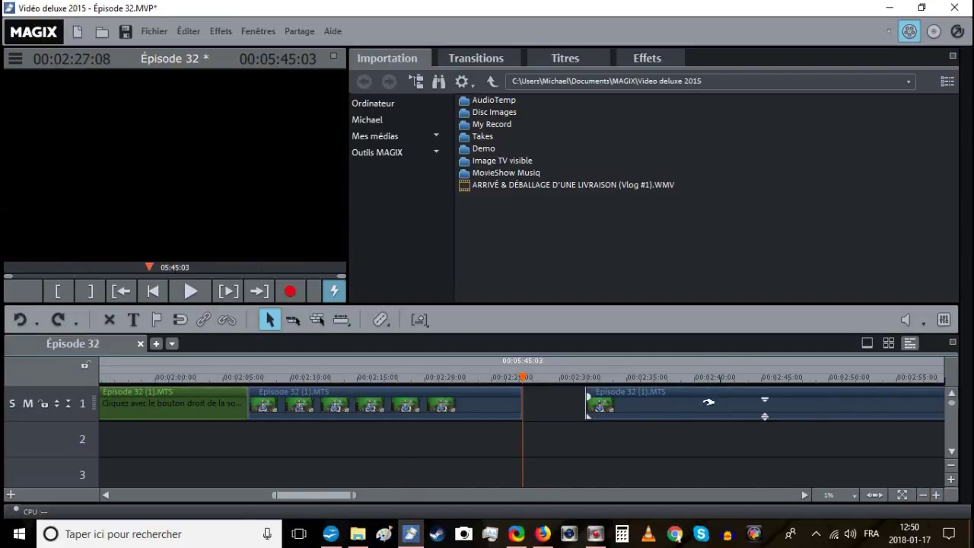
left_click_drag(706, 399, 635, 396)
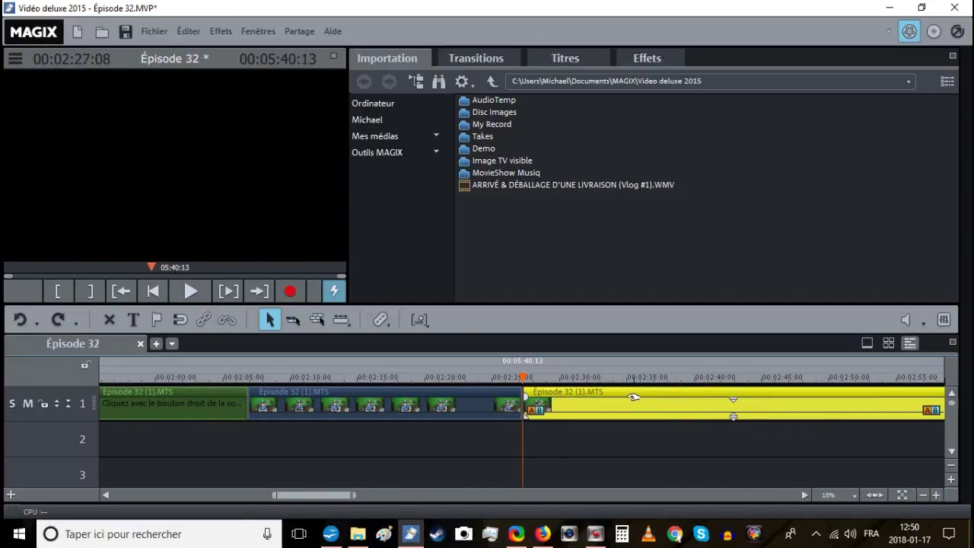
left_click(133, 38)
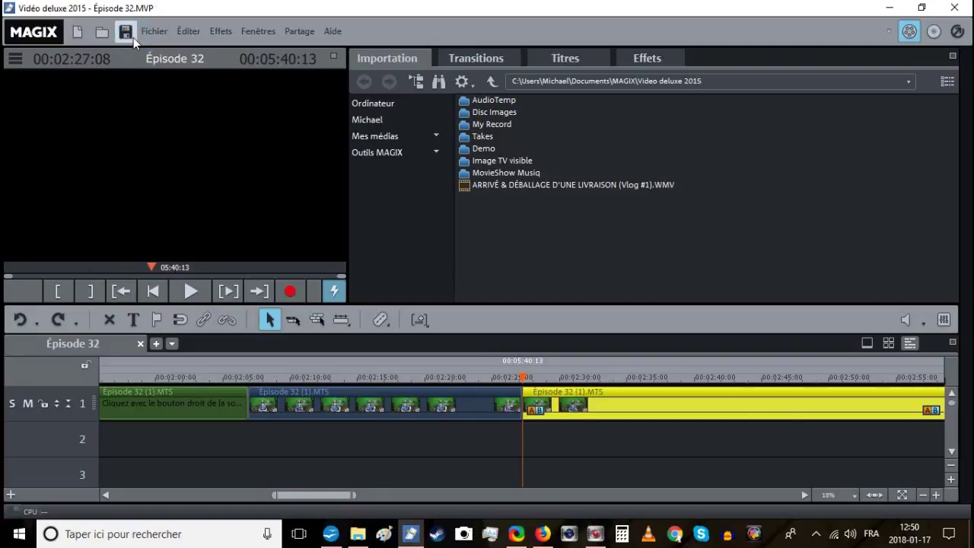
left_click(200, 292)
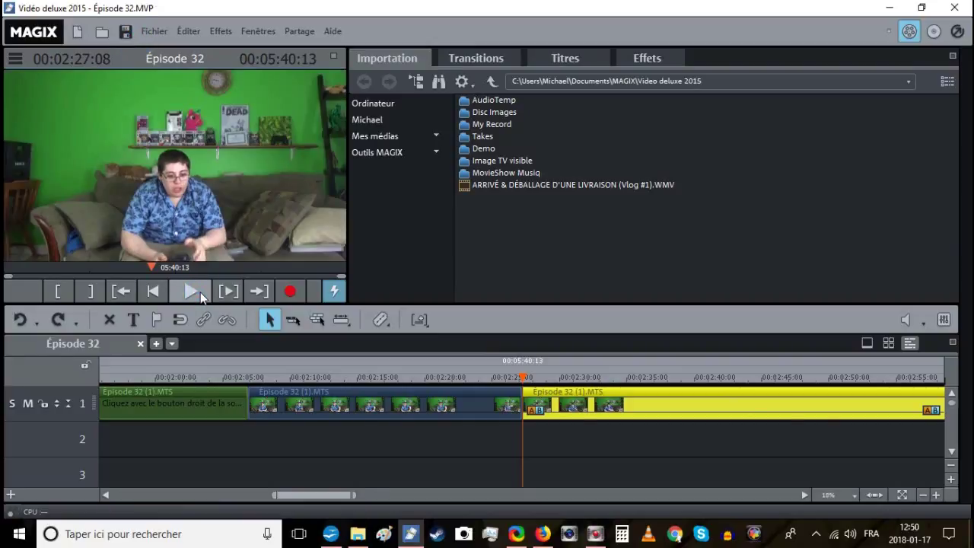
left_click(516, 384)
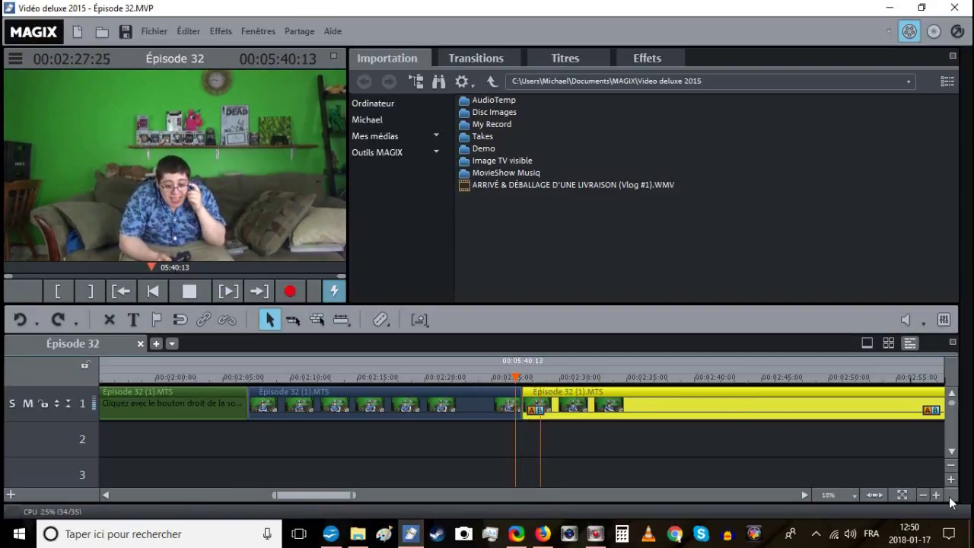
Split the footage after the join at 00:02:34:00 and delete the part between 00:02:27:08 and the split.
scroll(754, 461, "up", 3)
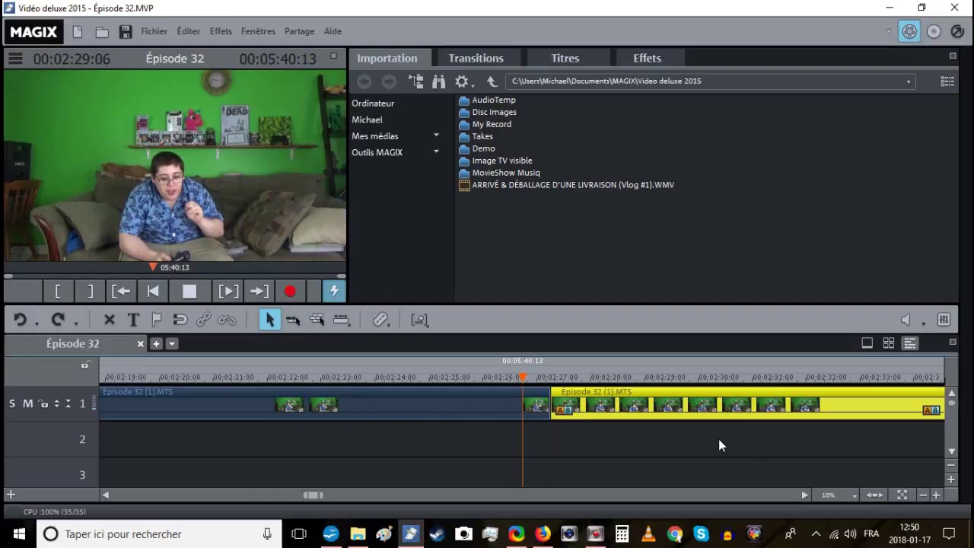
scroll(718, 438, "down", 3)
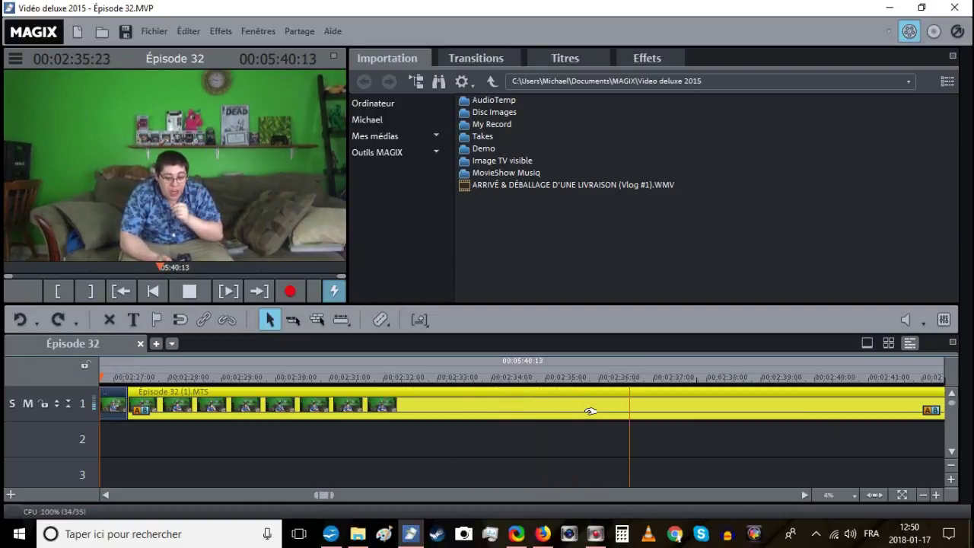
left_click(525, 378)
mouse_move(525, 379)
left_mouse_down()
mouse_move(477, 377)
mouse_move(492, 376)
left_mouse_up()
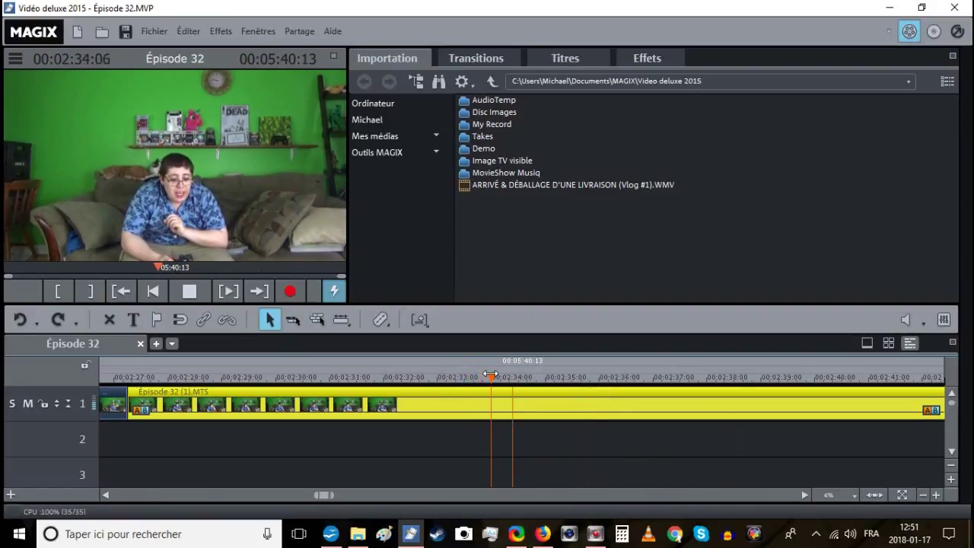
key("t")
right_click(455, 389)
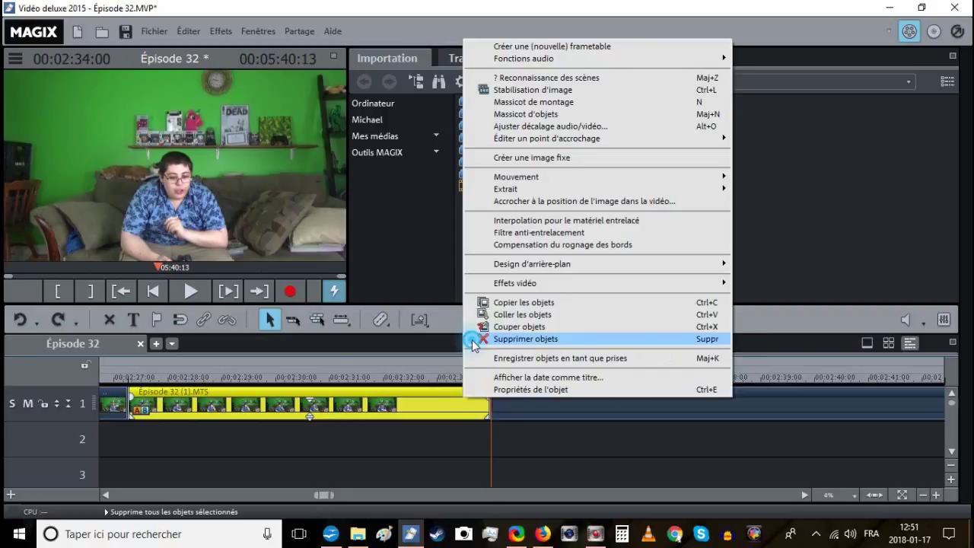
left_click(502, 338)
Move the remaining Épisode 32 (1).MTS video back to 00:02:27:08, play across the join, and save.
left_click(126, 375)
left_click_drag(549, 397, 196, 389)
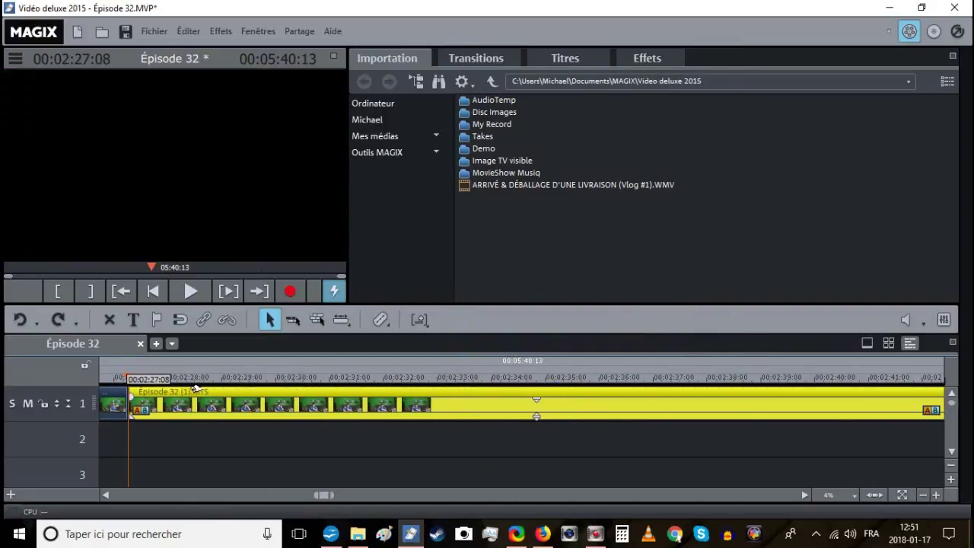
left_click(108, 380)
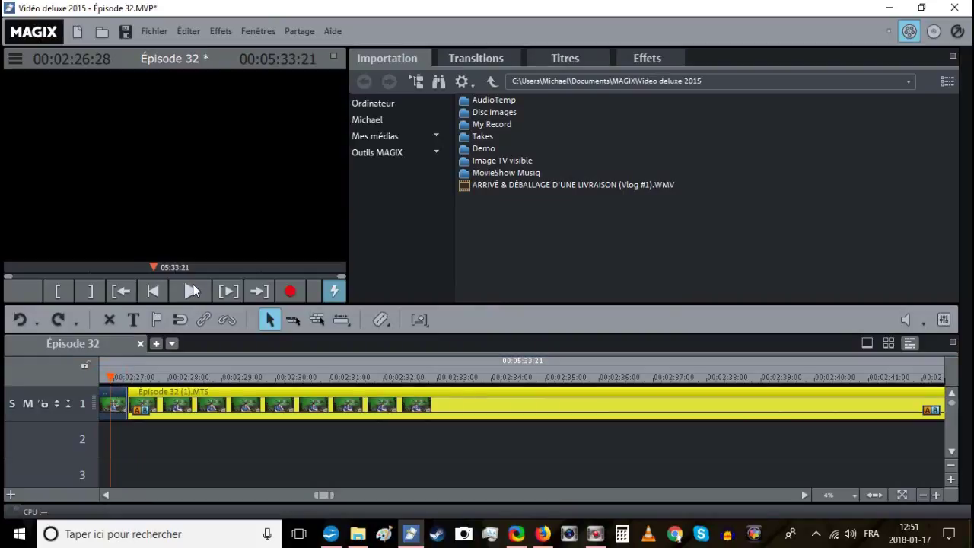
key("space")
left_click(126, 32)
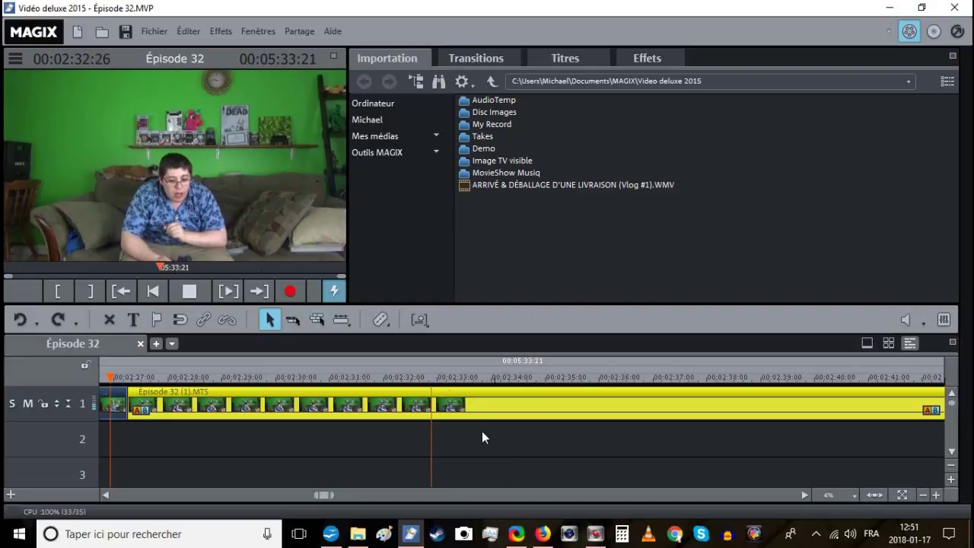
Split the Épisode 32 (1).MTS footage between 00:02:34 and 00:02:35.
left_click(537, 379)
left_click(537, 378)
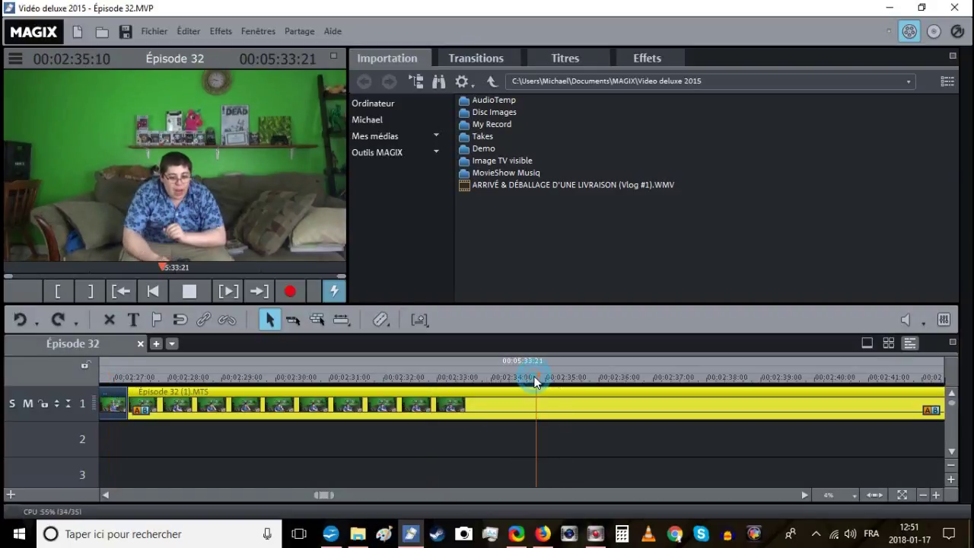
key("t")
Cut out the footage from 00:02:32:12 to the split after 00:02:34 and close the gap with the following piece.
left_click(431, 377)
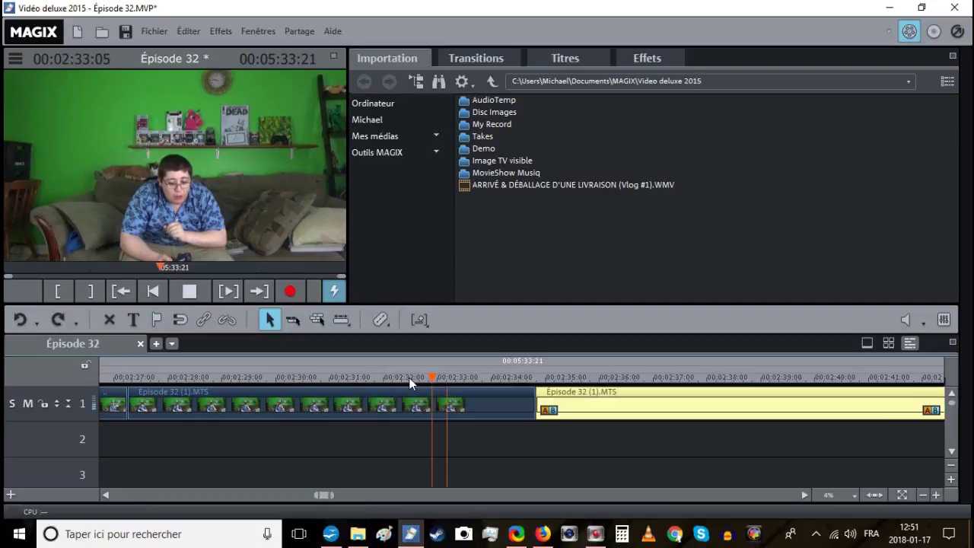
left_click(400, 377)
key("space")
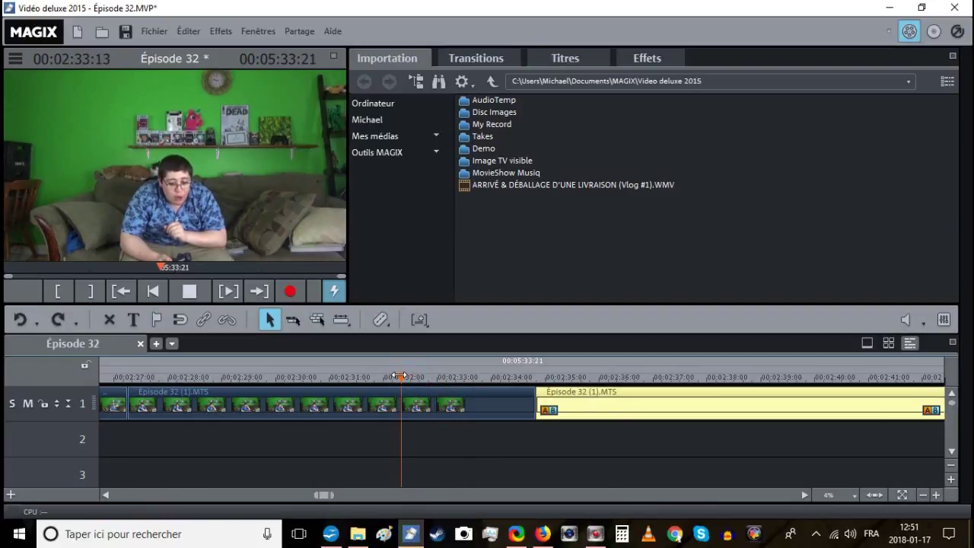
left_click(386, 378)
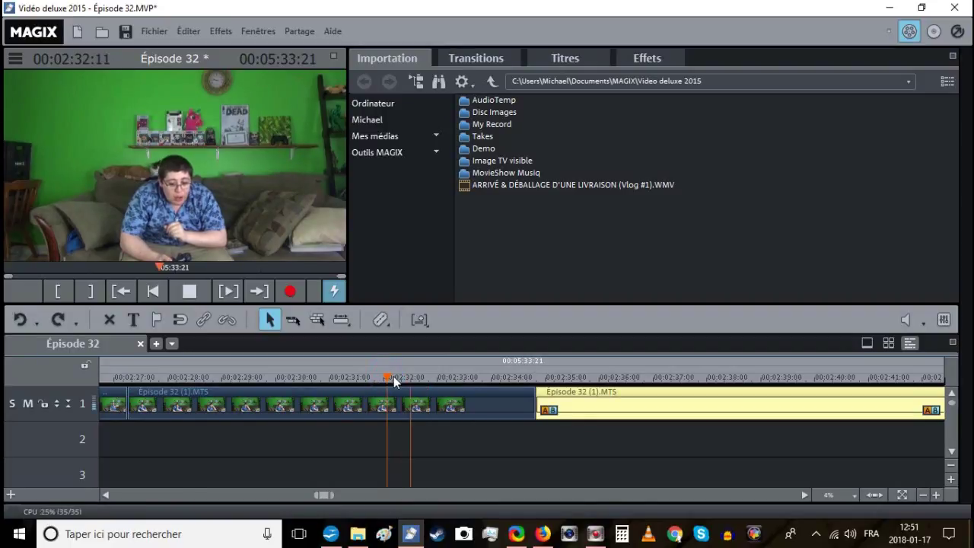
left_click(404, 377)
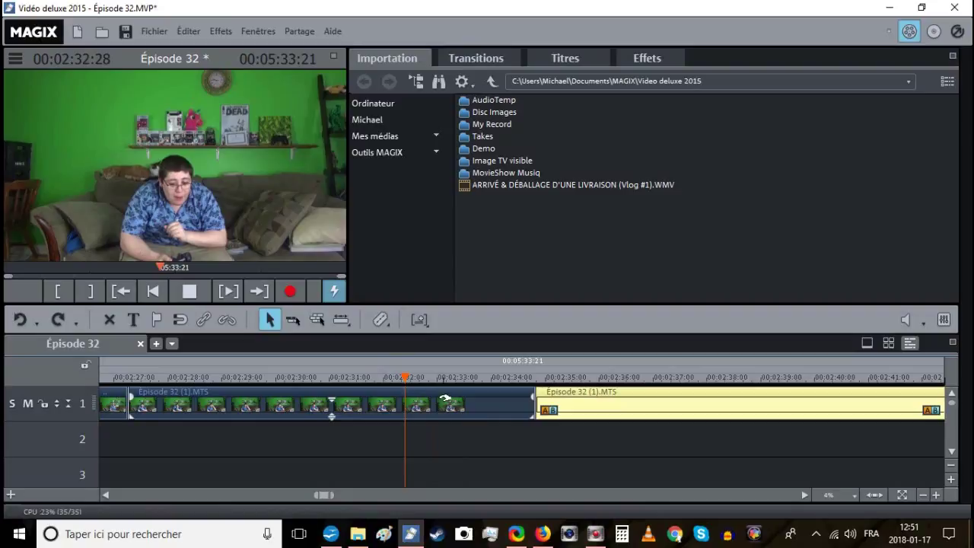
key("t")
right_click(426, 404)
left_click(472, 348)
left_click_drag(567, 404, 435, 403)
Keep only the separated audio of the piece between 00:02:27:08 and 00:02:32:12, move it to track 1, and save.
left_click(366, 396)
left_click(228, 319)
right_click(324, 395)
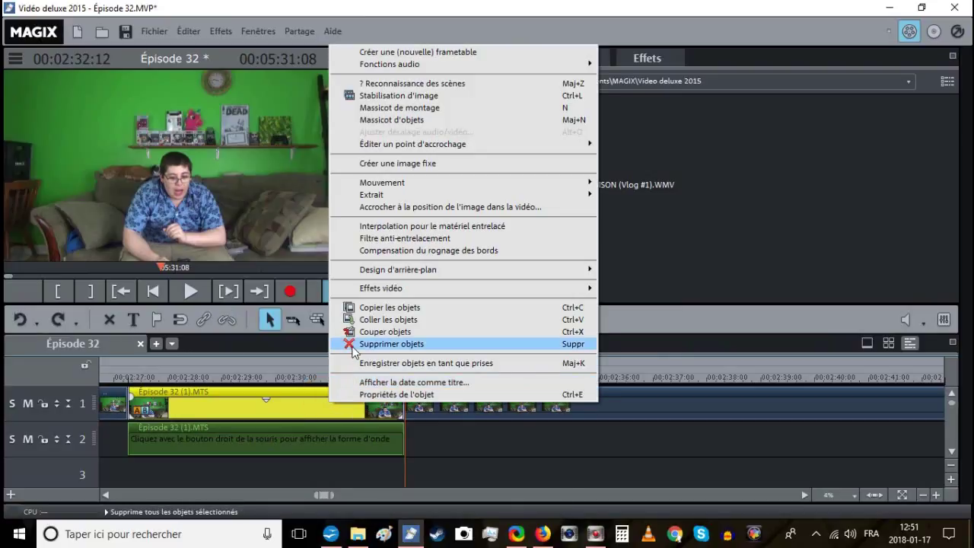
left_click(352, 344)
left_click(391, 437)
left_click_drag(391, 438, 384, 404)
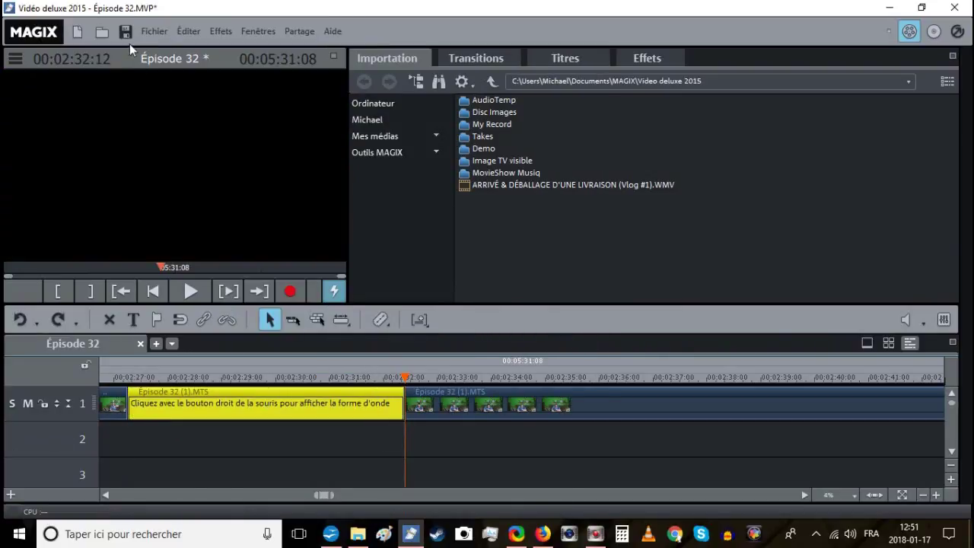
Play from 00:02:31:09 across the join at 00:02:32:12 and select the following video piece.
left_click(345, 377)
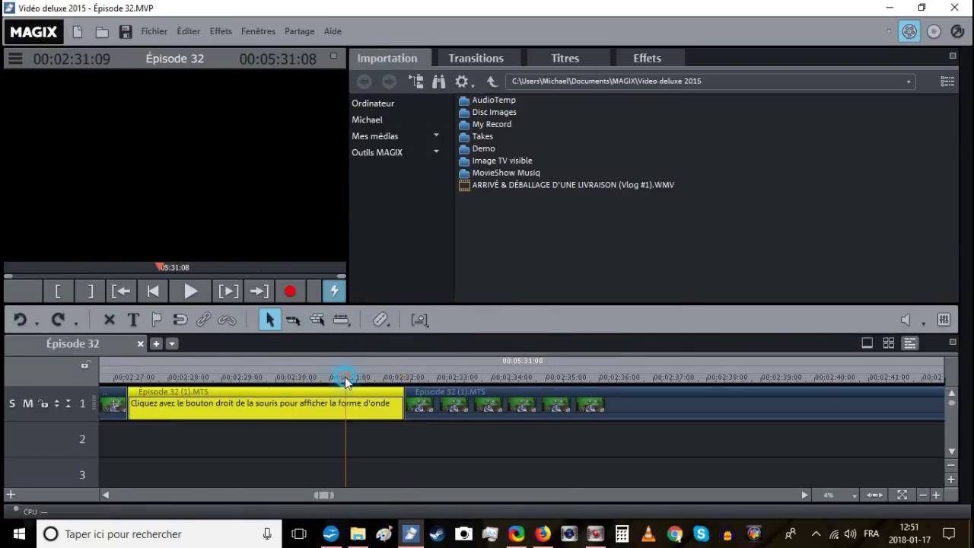
left_click(191, 293)
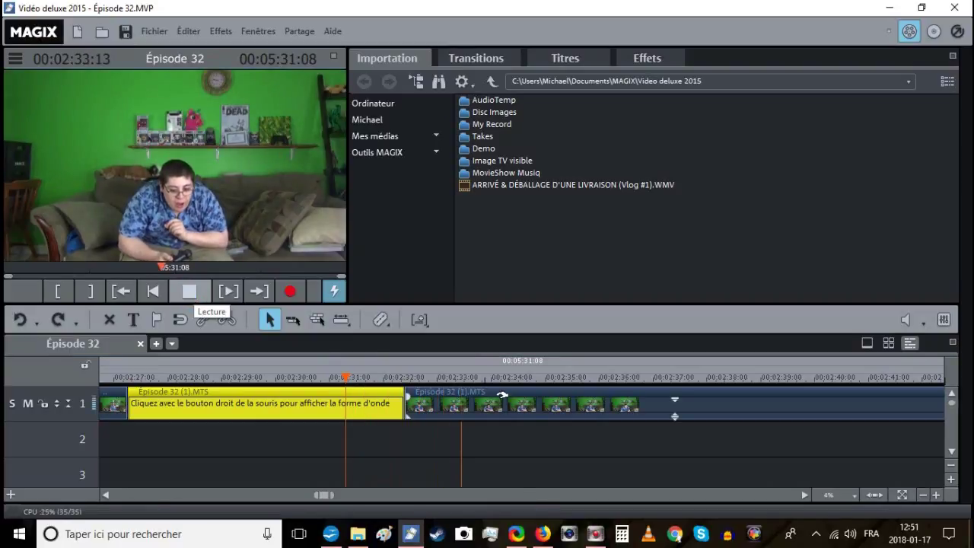
left_click(555, 406)
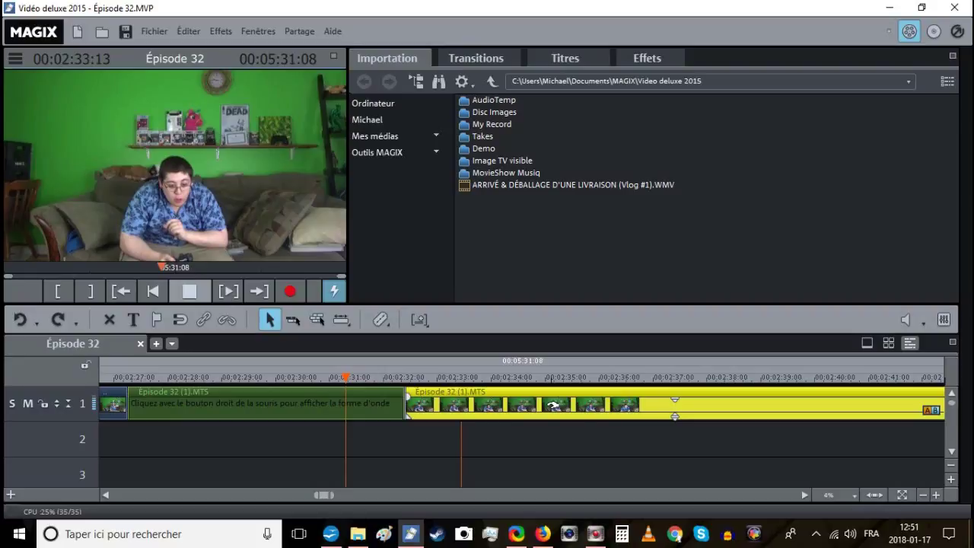
Skim ahead from 00:02:32:12 and split the Épisode 32 (1).MTS footage at 00:02:35:24.
left_click(512, 379)
left_click(564, 376)
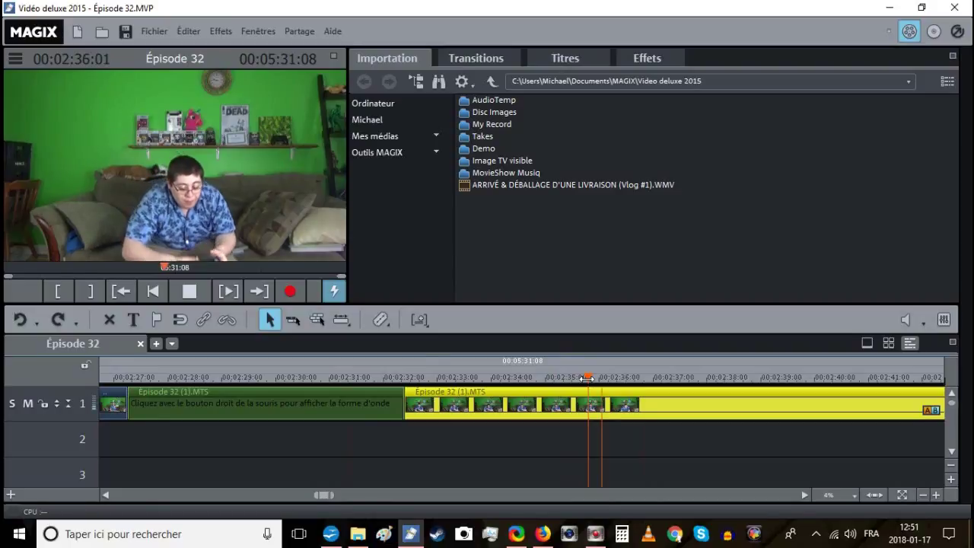
key("t")
key("space")
Keep only the separated audio of the piece between 00:02:32:12 and 00:02:35:24, move it to track 1, and save.
left_click(427, 403)
left_click(227, 320)
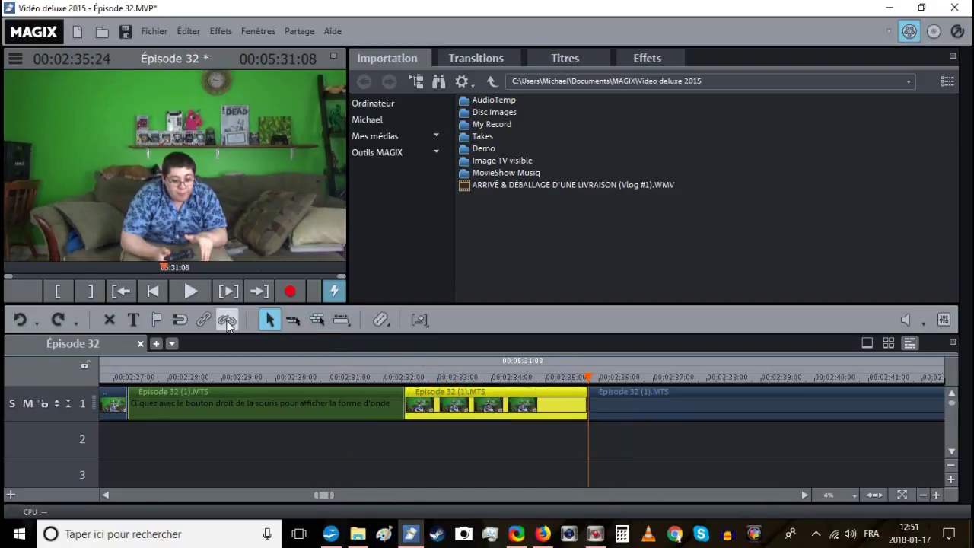
right_click(431, 400)
left_click(499, 329)
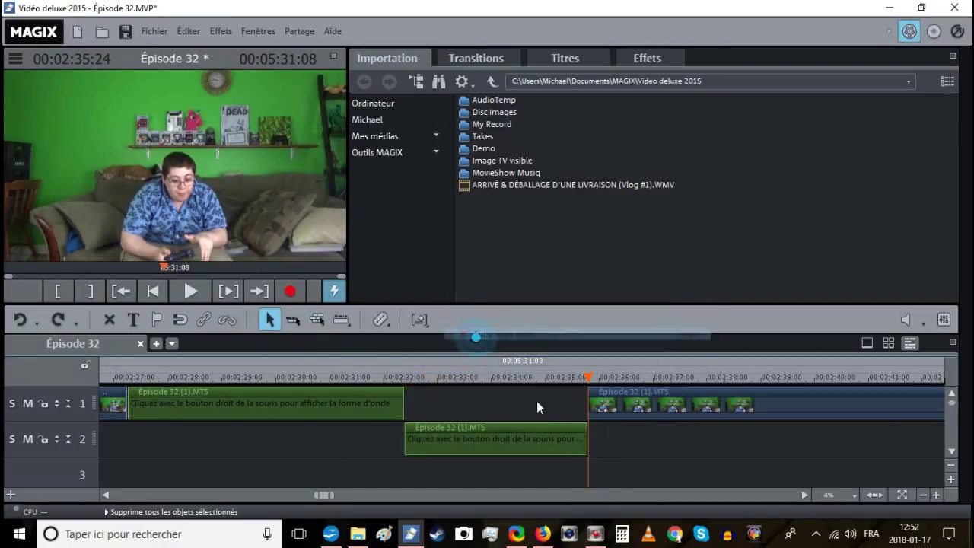
left_click_drag(549, 429, 552, 412)
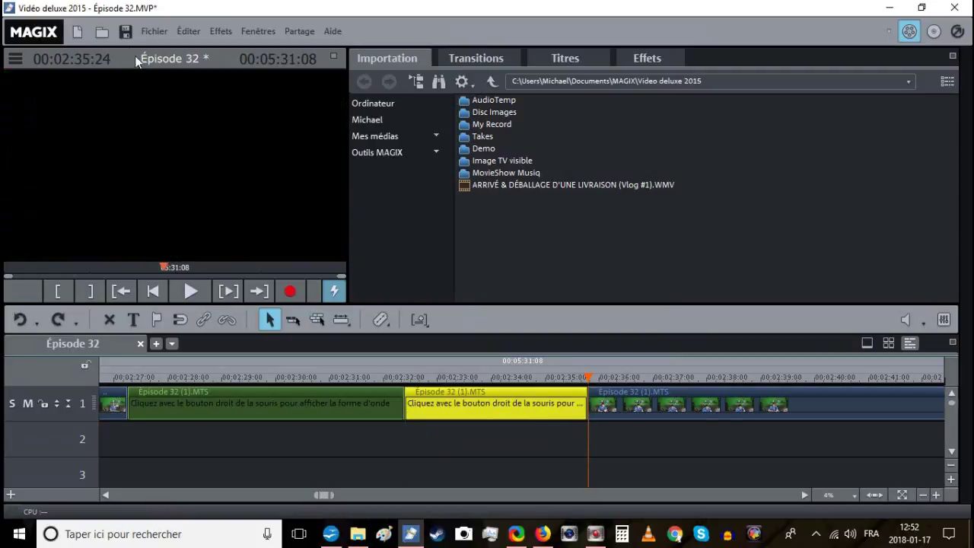
left_click(125, 34)
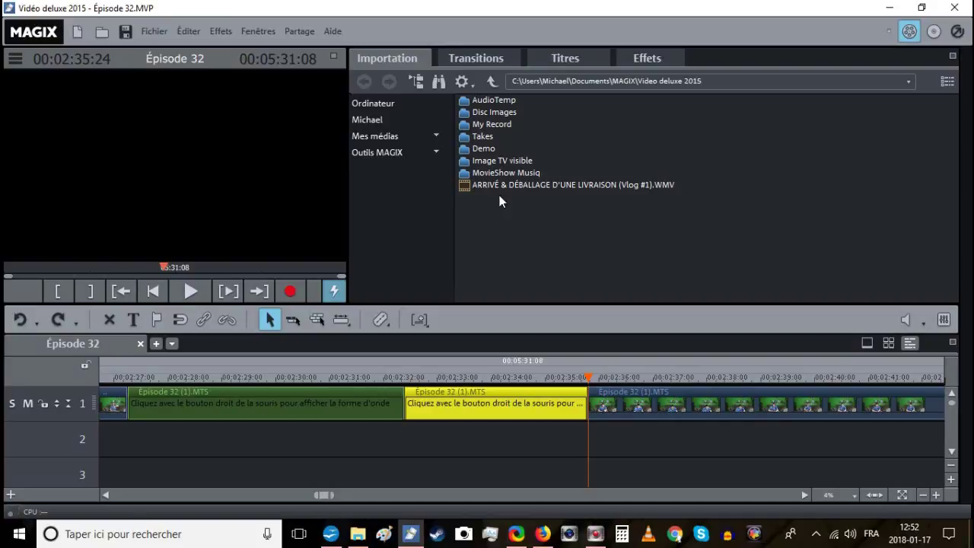
Play from 00:02:35:18 across the join at 00:02:35:24 and review the following footage.
left_click(579, 378)
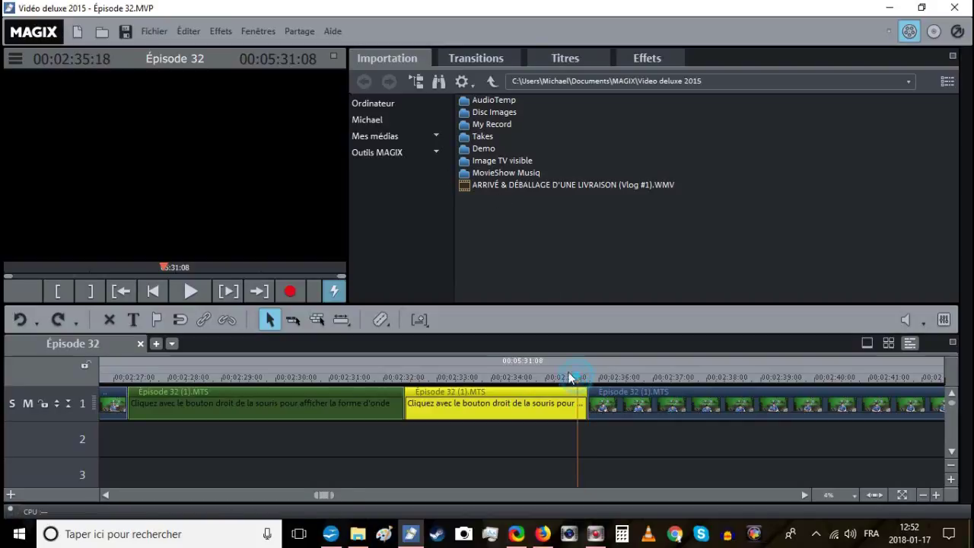
left_click(193, 291)
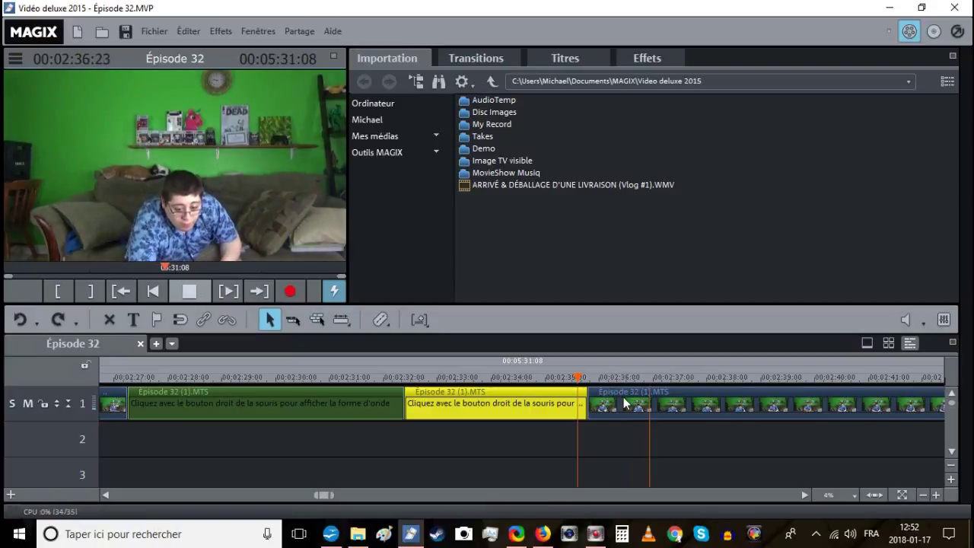
scroll(721, 443, "right", 4)
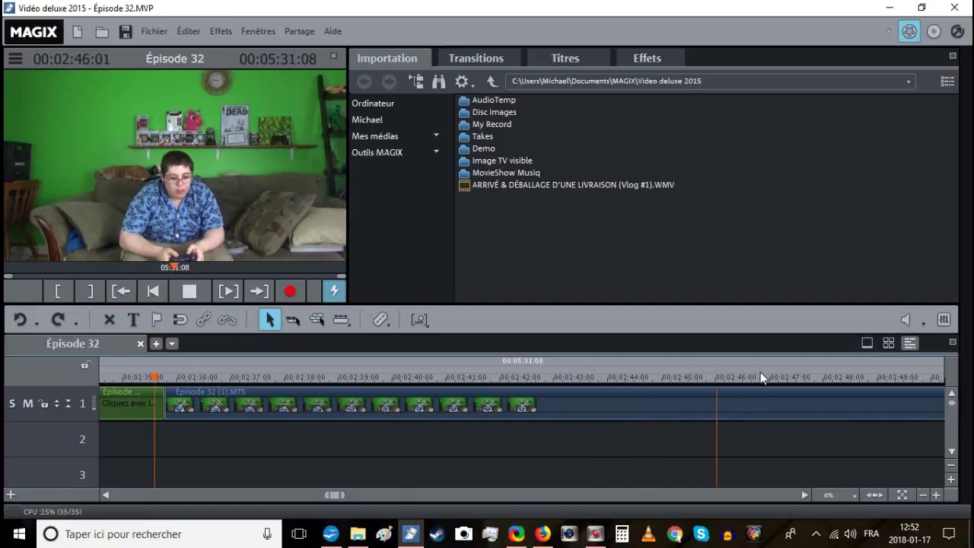
left_click(923, 495)
left_click(923, 495)
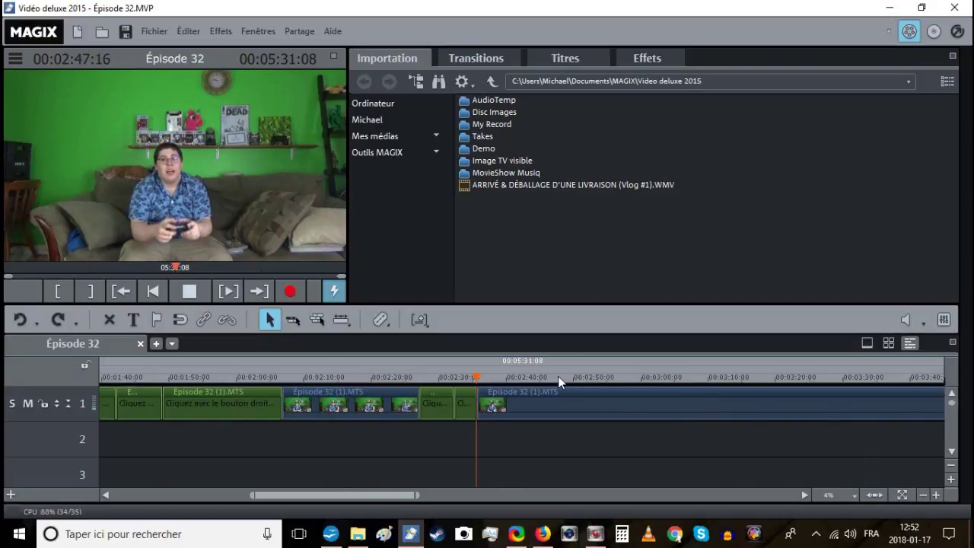
Split the footage shortly before 00:02:50 and delete the piece from 00:02:35:24 to that split.
left_click(133, 378)
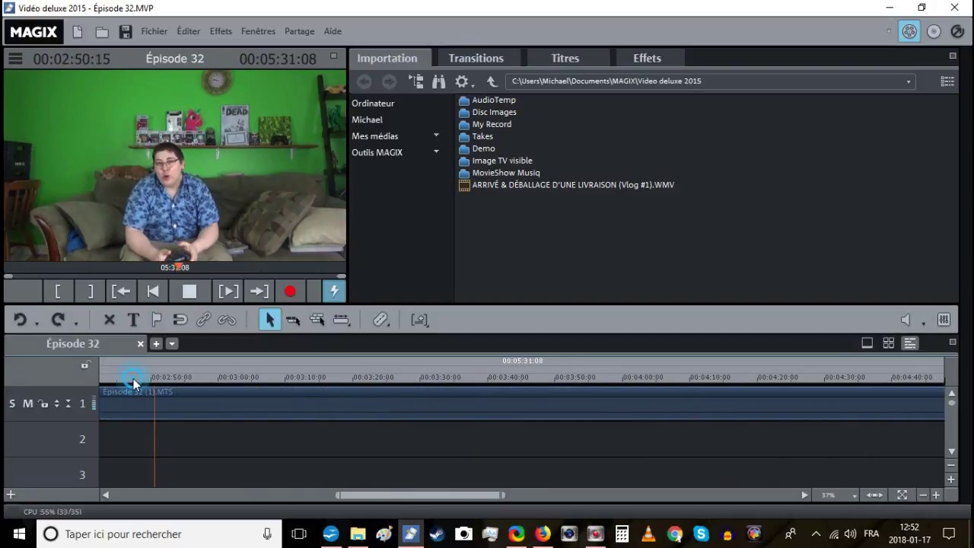
left_click_drag(134, 378, 142, 378)
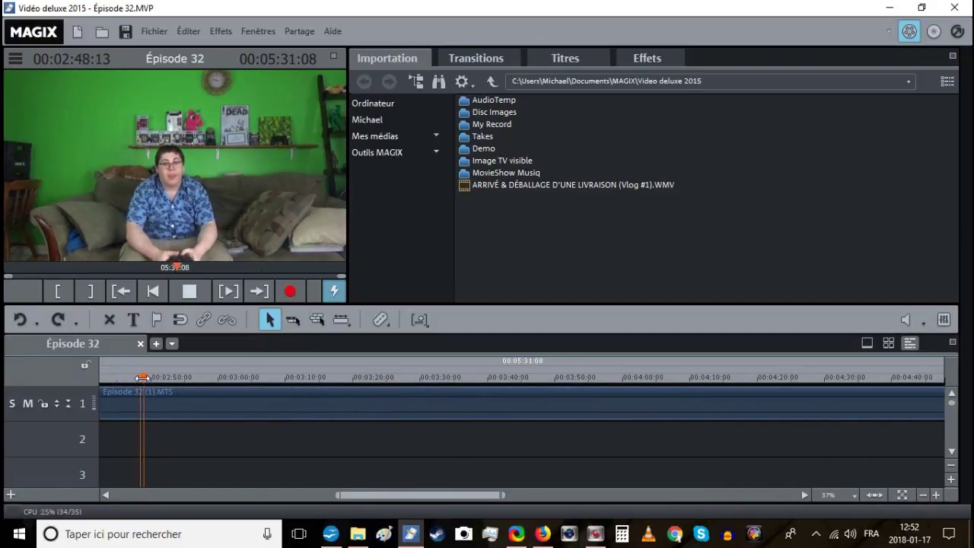
key("t")
scroll(359, 434, "left", 5)
right_click(559, 401)
left_click(573, 343)
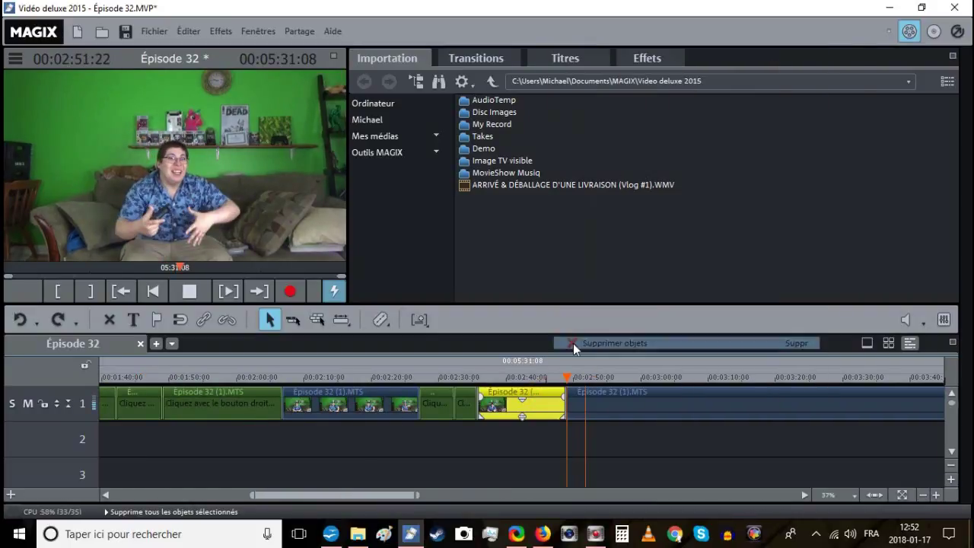
Skim the remaining footage and trim its start to 00:03:05:05.
left_click(644, 377)
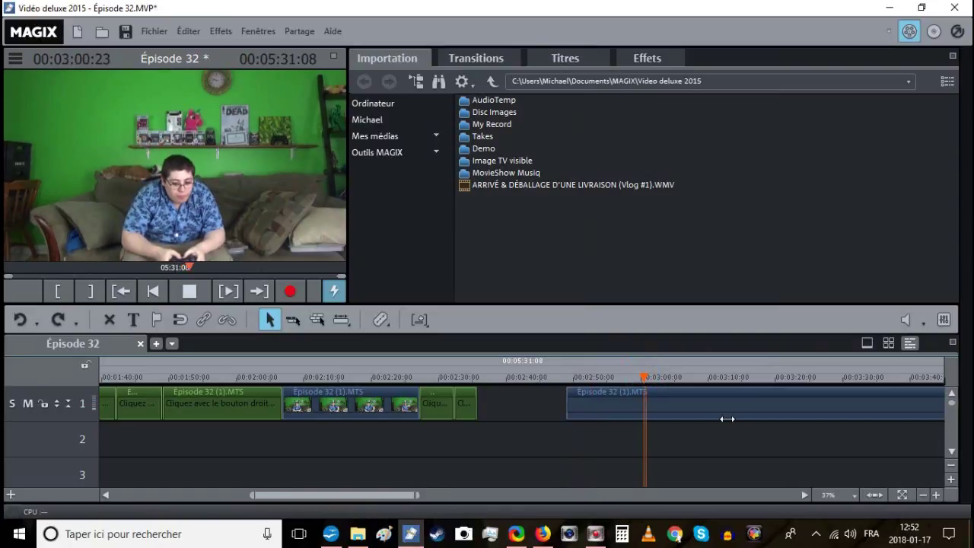
left_click(936, 495)
left_click(936, 496)
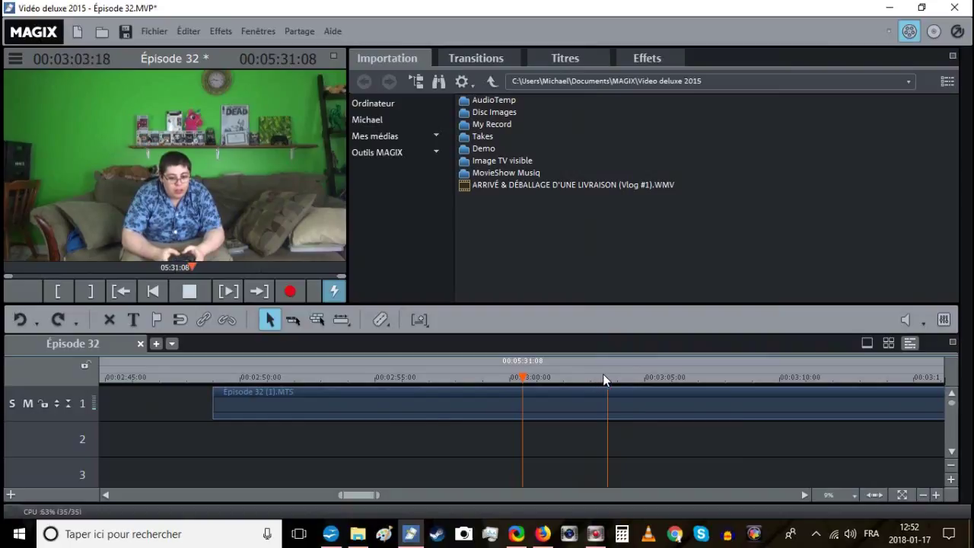
left_click(647, 374)
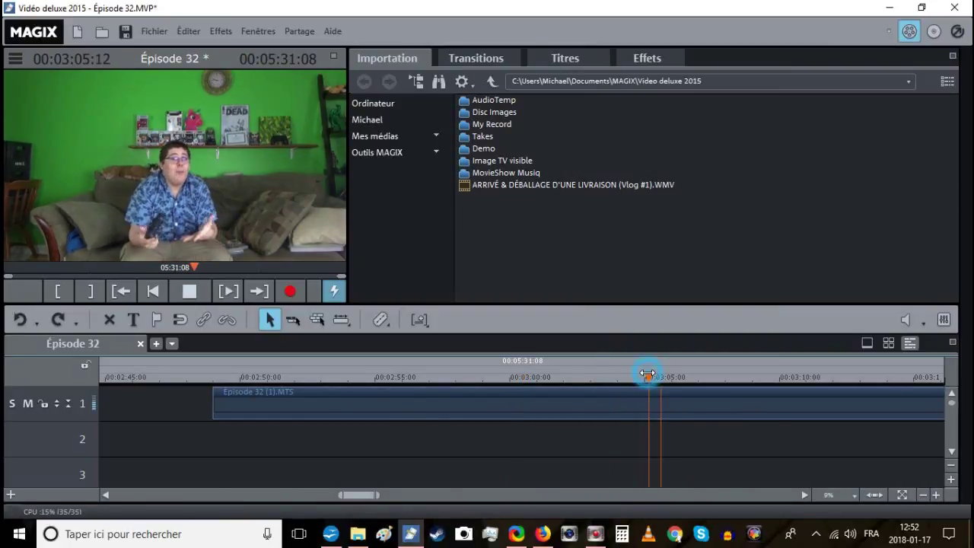
left_click(624, 393)
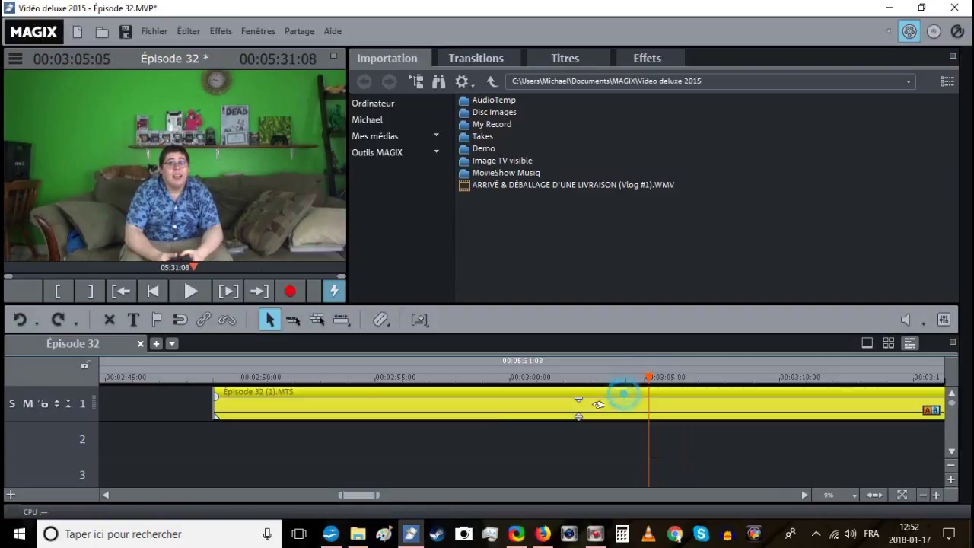
left_click_drag(214, 405, 461, 411)
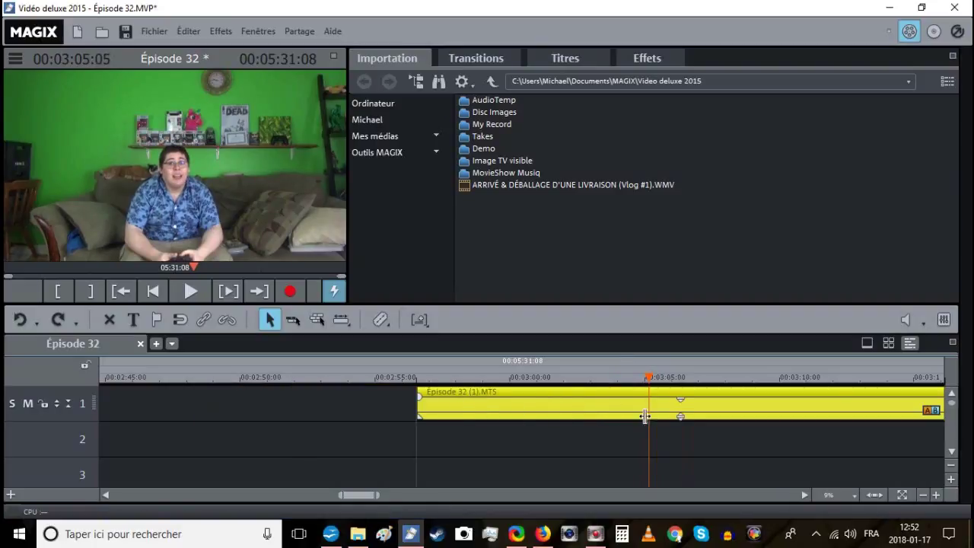
Move the trimmed footage back on track 1 to start at 00:02:35:25, closing the large gap, and save.
left_click_drag(656, 413, 200, 392)
left_click(280, 372)
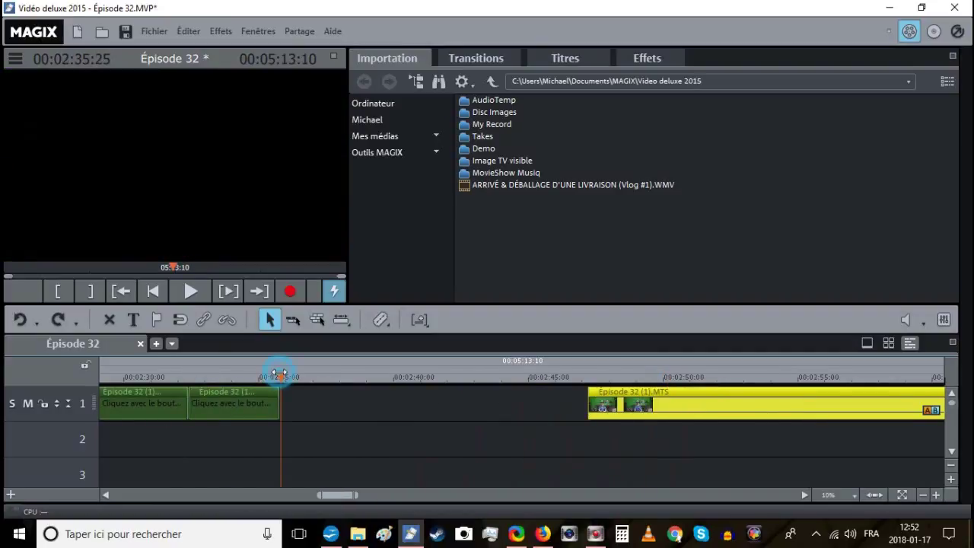
left_click_drag(626, 406, 320, 399)
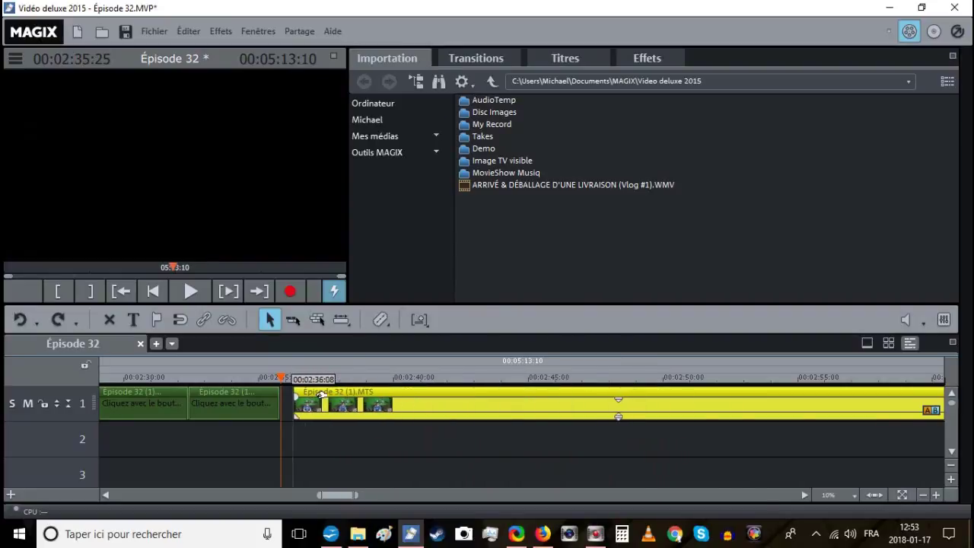
left_click(128, 32)
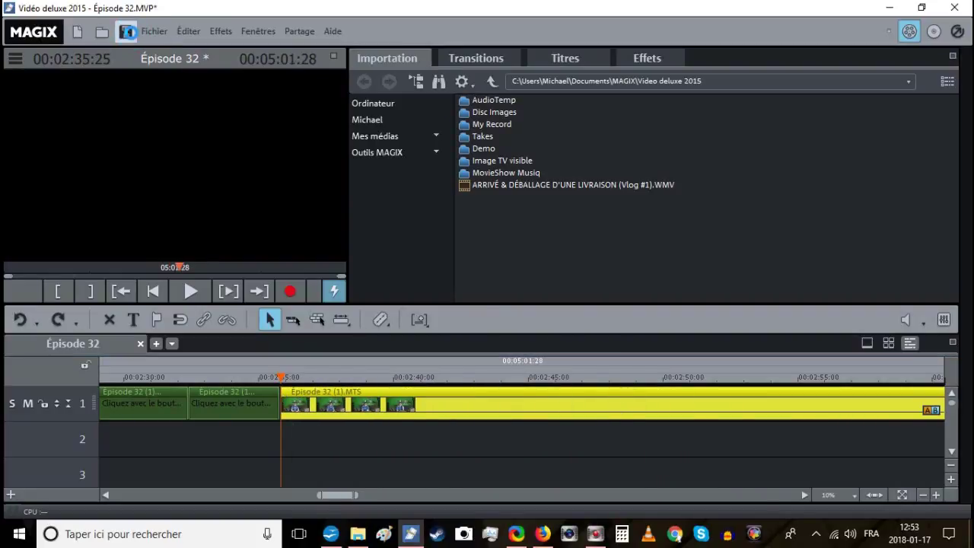
Play the footage from 00:02:35:25, skip ahead, and split it at 00:02:40:16.
left_click(180, 294)
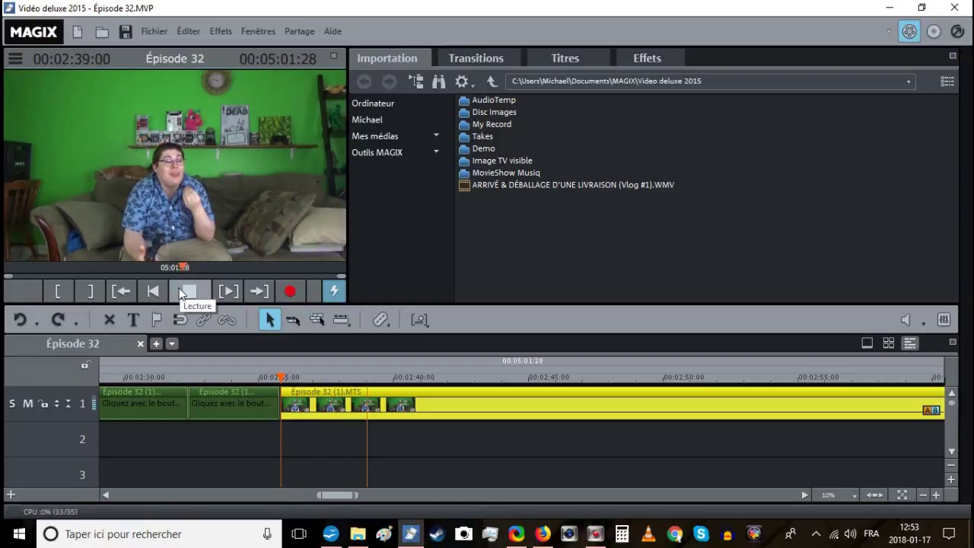
left_click(402, 377)
left_click(402, 377)
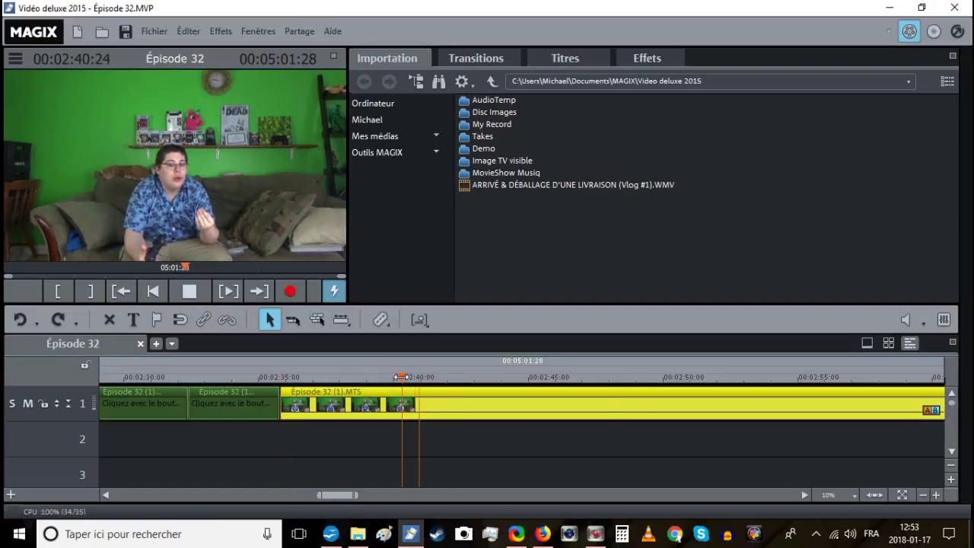
key("t")
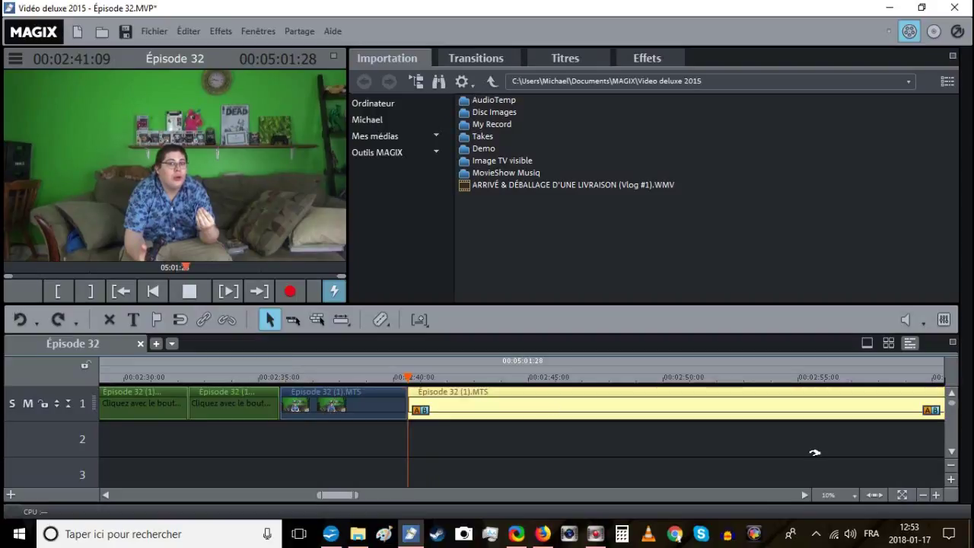
key("space")
Close the tiny gap after the audio piece ending at 00:02:35:24 by moving the following video piece against it, and save.
left_click(935, 495)
left_click(935, 496)
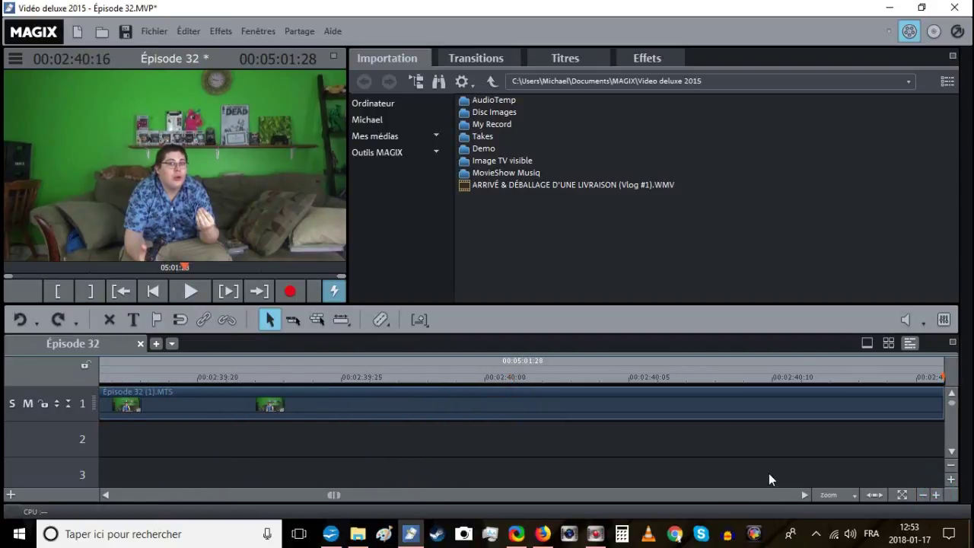
scroll(769, 473, "up", 3)
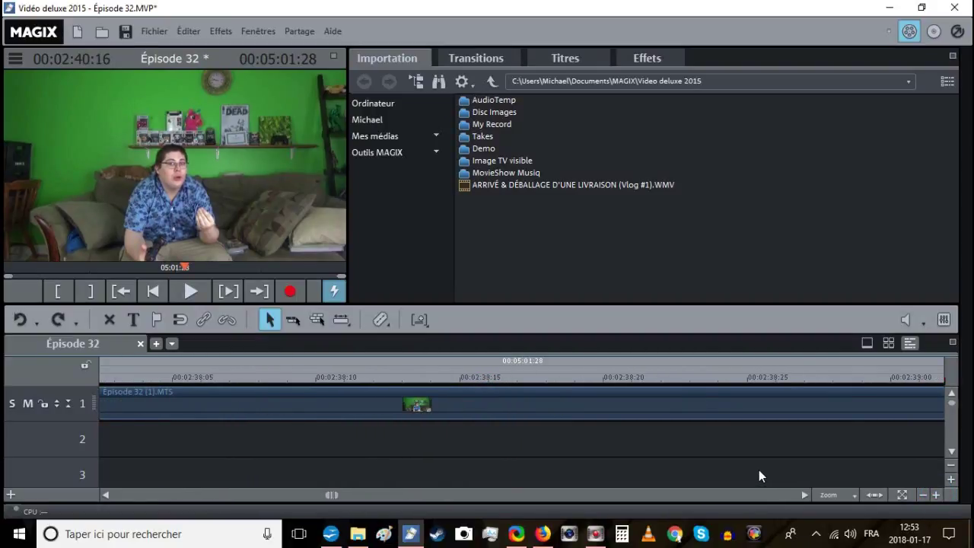
scroll(759, 469, "up", 5)
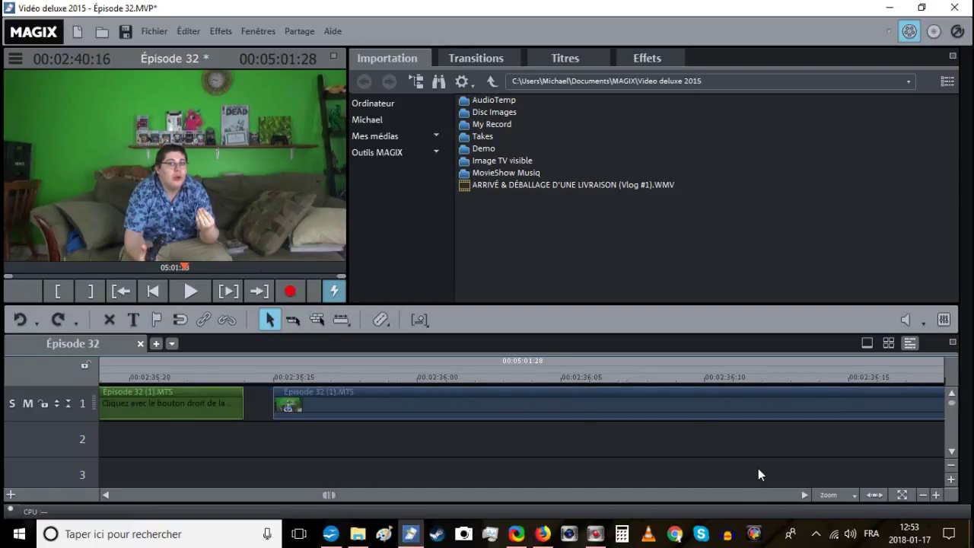
left_click_drag(759, 405, 745, 405)
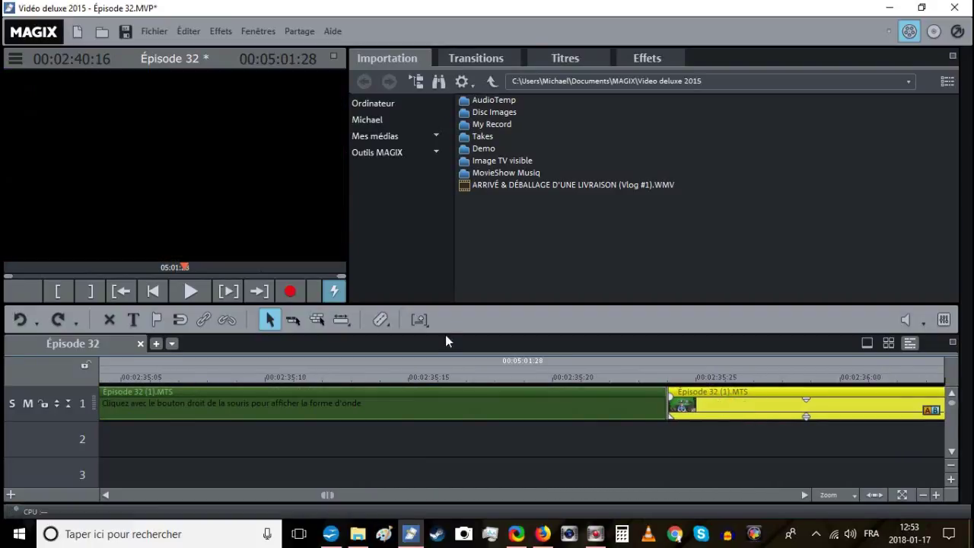
left_click(125, 37)
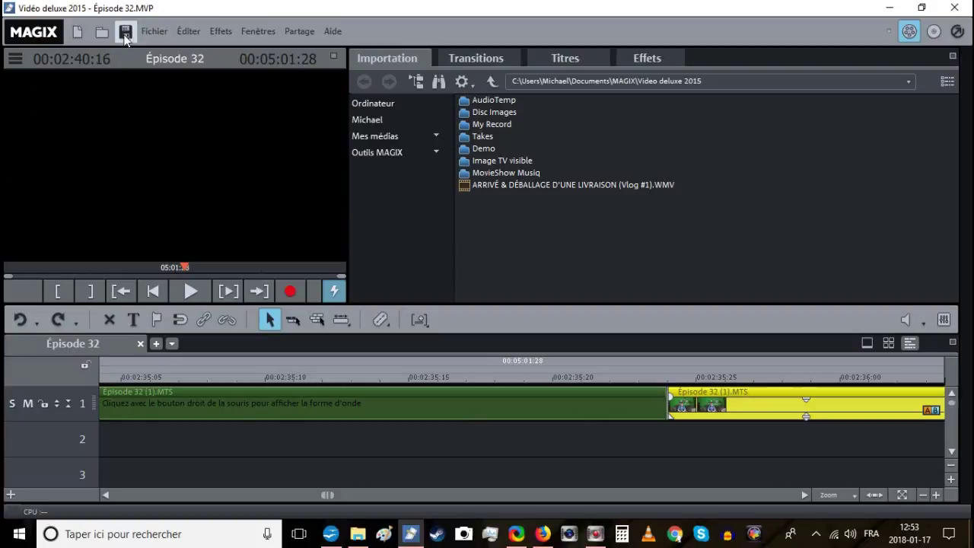
Examine the split at 00:02:40:16 up close for a gap between the two video pieces.
left_click(919, 495)
left_click(920, 494)
left_click(920, 495)
left_click(919, 495)
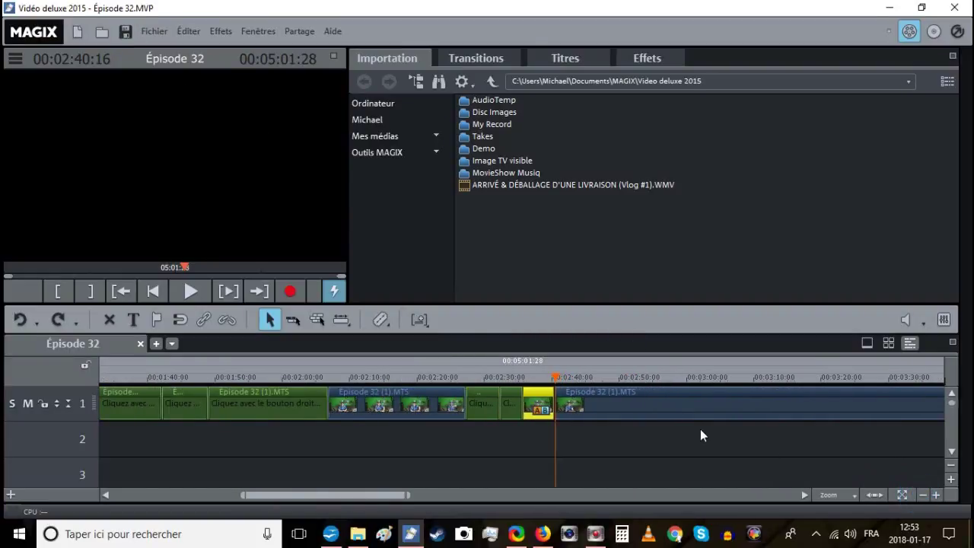
left_click(936, 495)
left_click(936, 495)
left_click(936, 494)
left_click(937, 495)
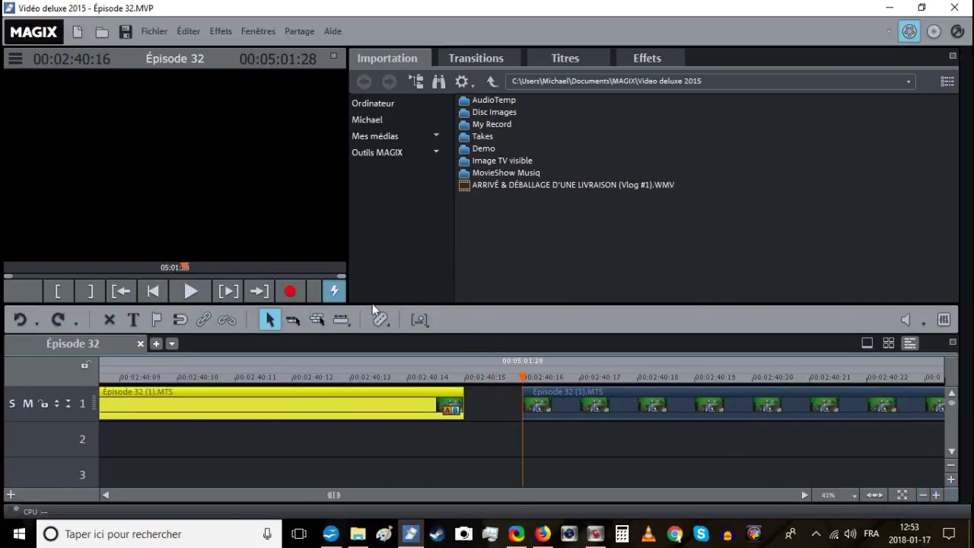
Play on from 00:02:40:16, split the footage at about 00:02:46 on track 1, and delete the piece before that split.
left_click(194, 289)
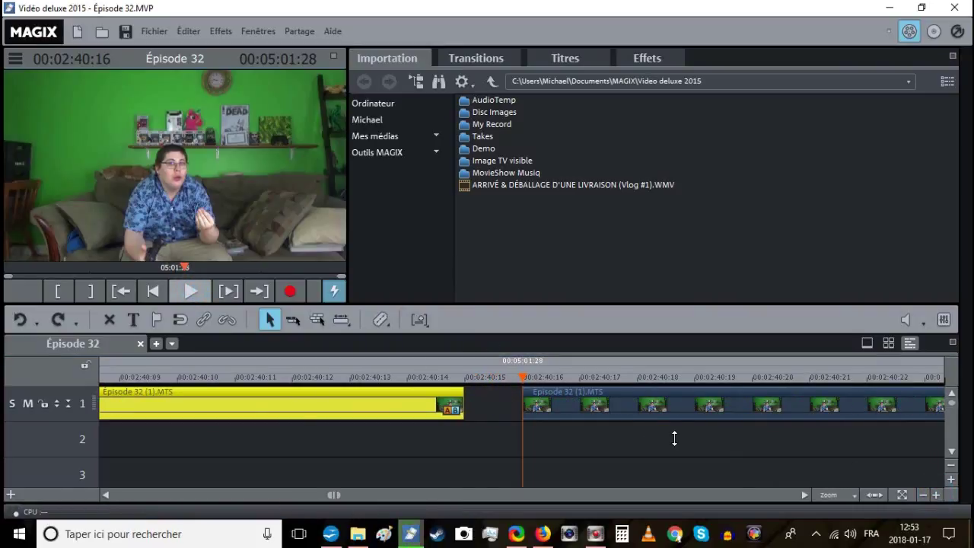
left_click(923, 495)
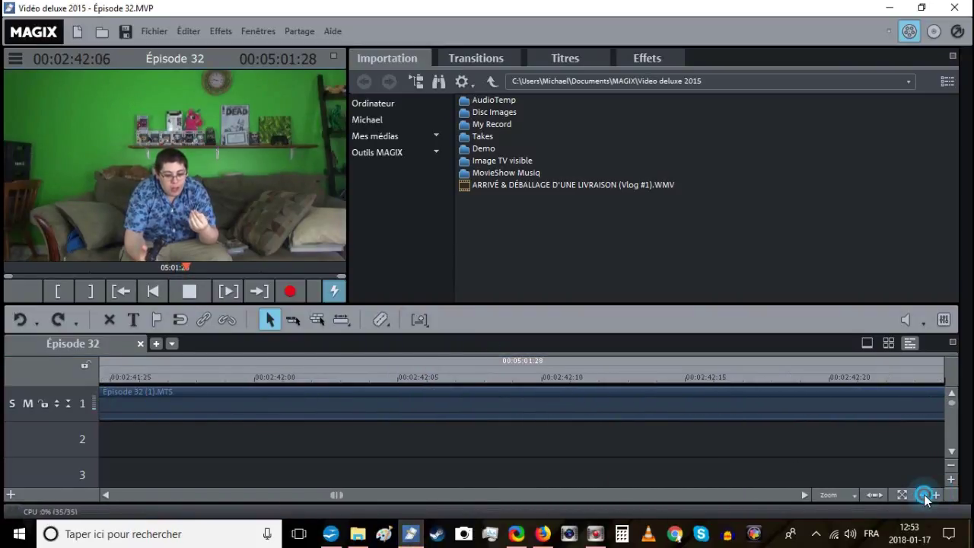
left_click(923, 494)
left_click(919, 491)
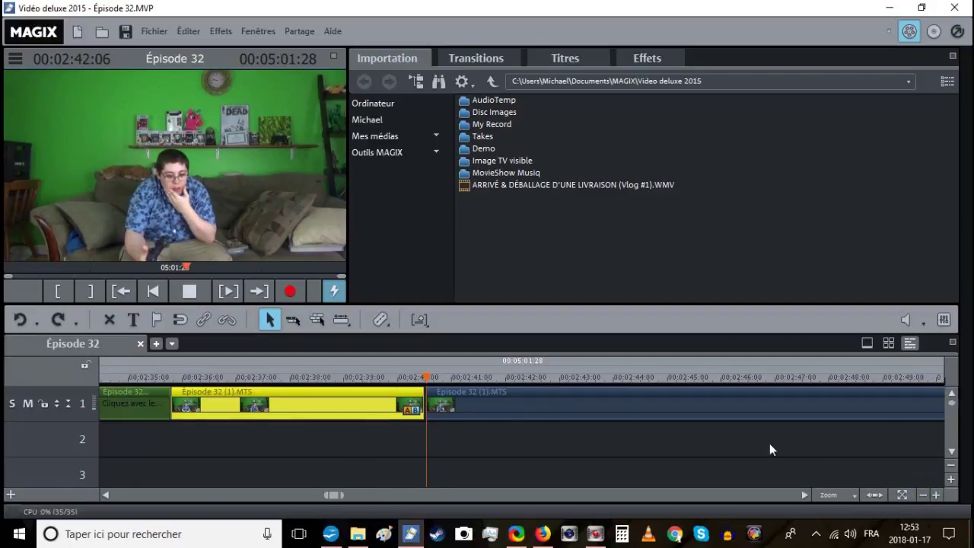
scroll(685, 423, "down", 1)
left_click(563, 381)
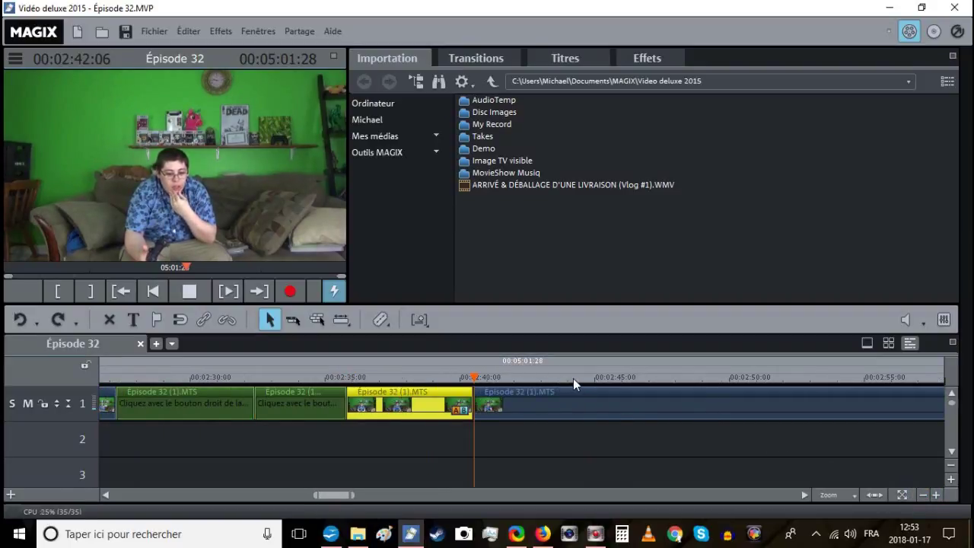
left_click(622, 375)
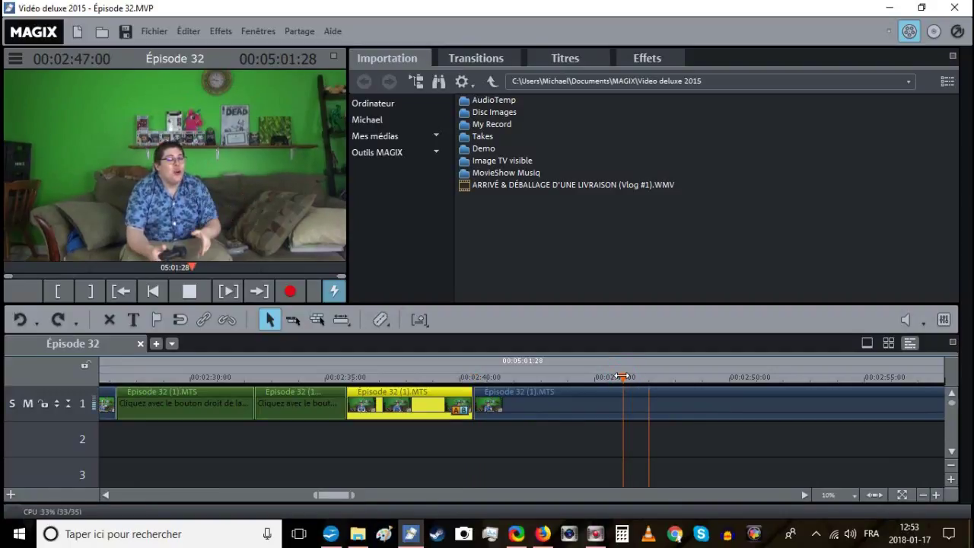
right_click(618, 402)
left_click(620, 344)
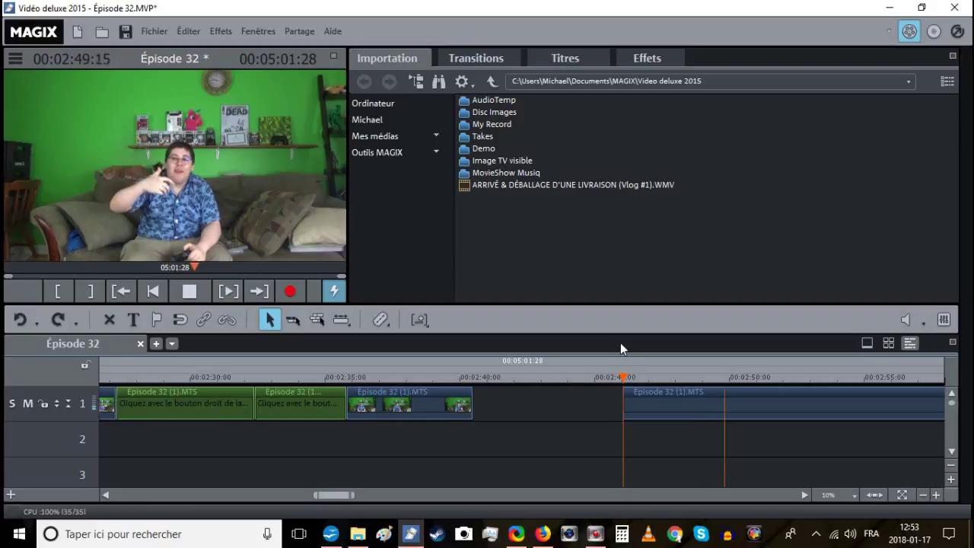
Split the remaining footage at about 00:02:50 and delete the short piece before that cut.
left_click(732, 377)
left_click_drag(732, 377, 735, 377)
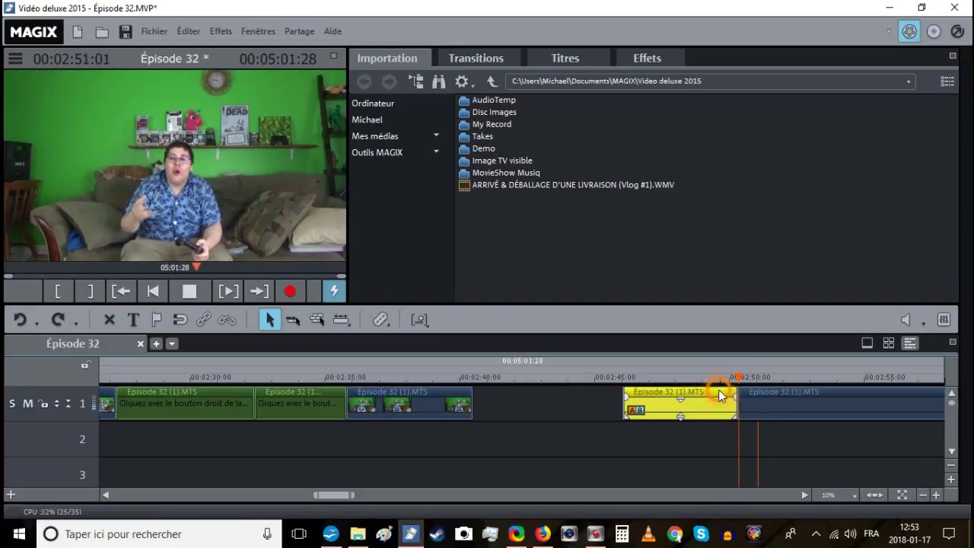
right_click(720, 393)
left_click(731, 338)
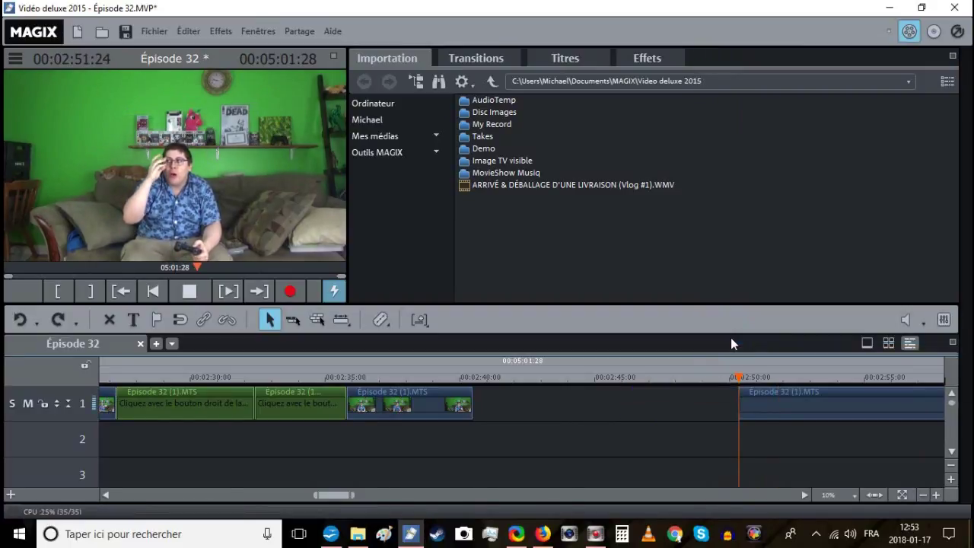
Skip ahead in the playback, split the footage at 00:03:06:06, and delete the piece before the split.
scroll(807, 435, "right", 3)
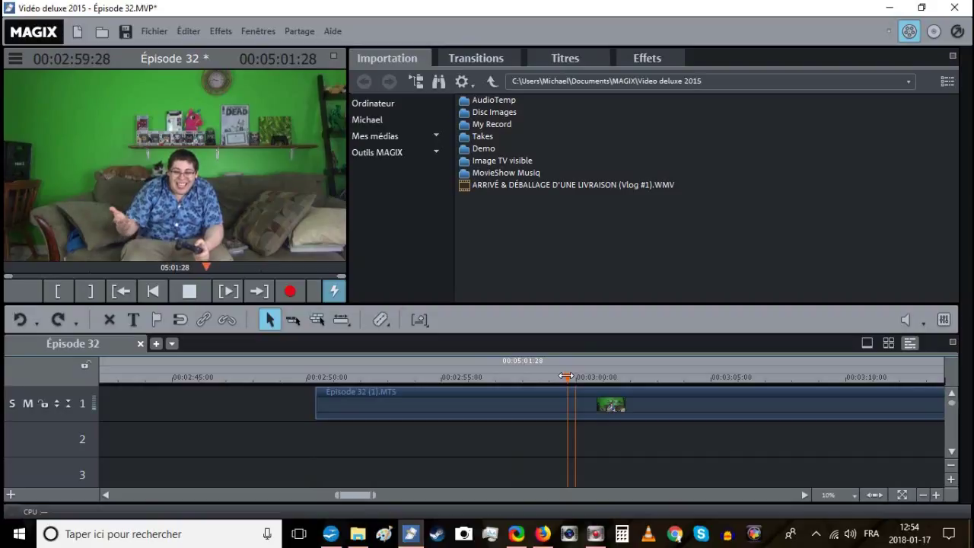
left_click_drag(609, 377, 750, 376)
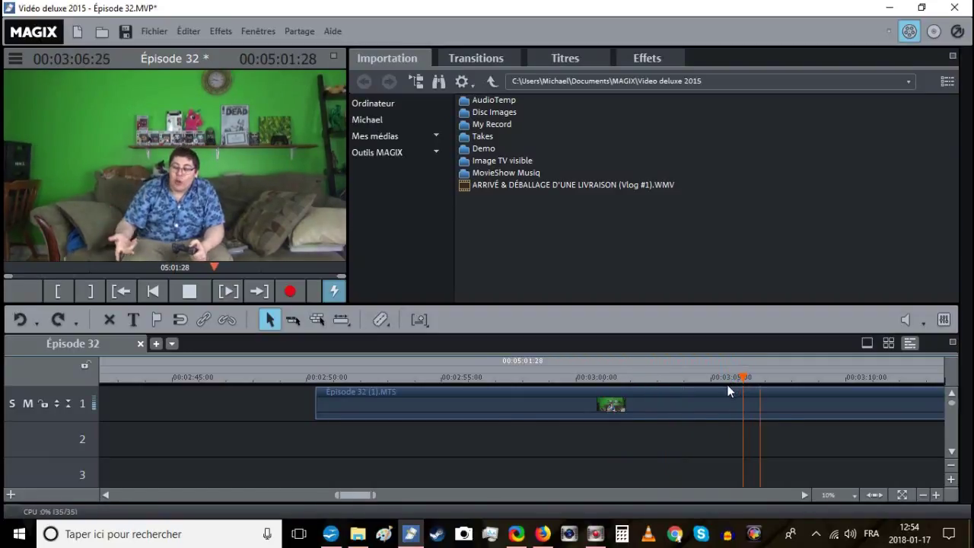
right_click(730, 402)
left_click(764, 335)
Move the remaining footage back on track 1 to start at 00:02:40:15 against the previous clip, and save the project.
left_click_drag(779, 405, 189, 394)
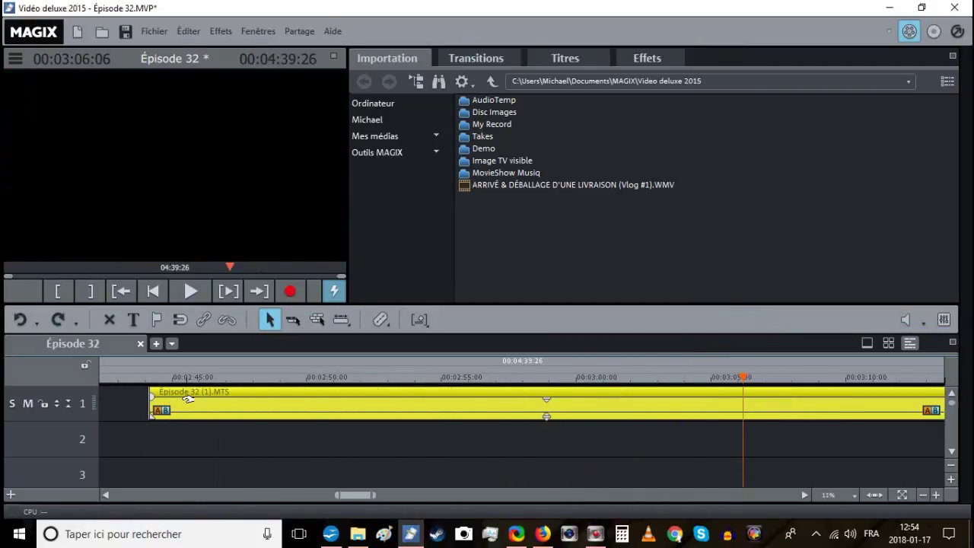
scroll(329, 411, "left", 5)
left_click(472, 376)
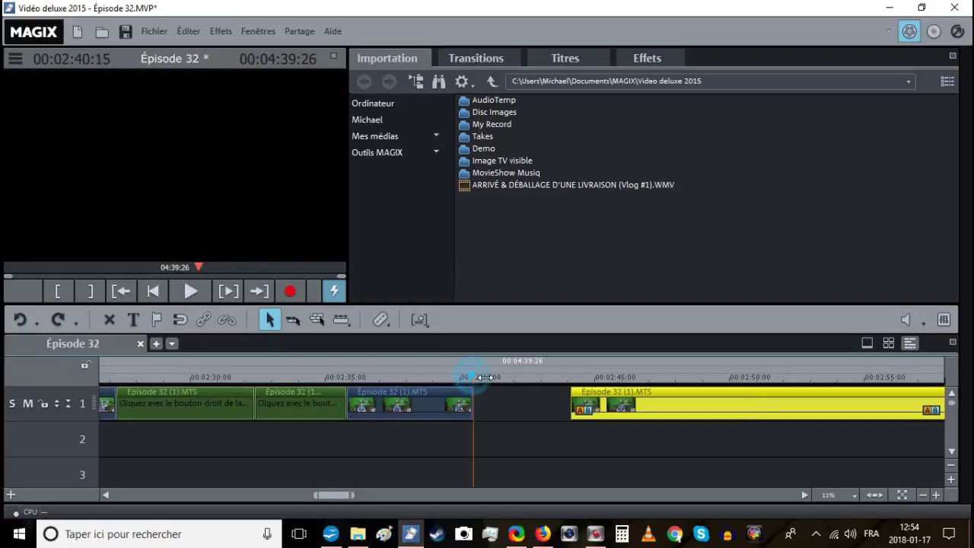
left_click_drag(643, 403, 547, 403)
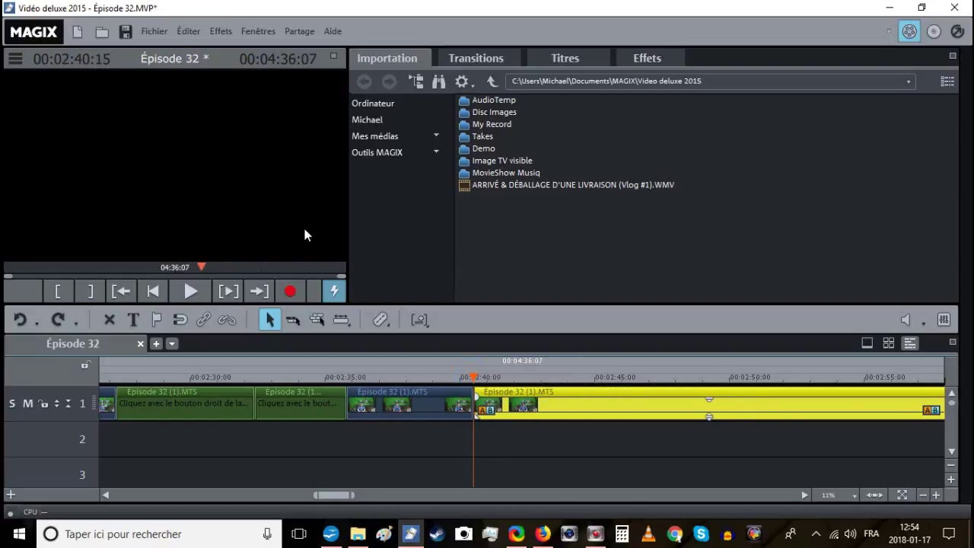
left_click(126, 32)
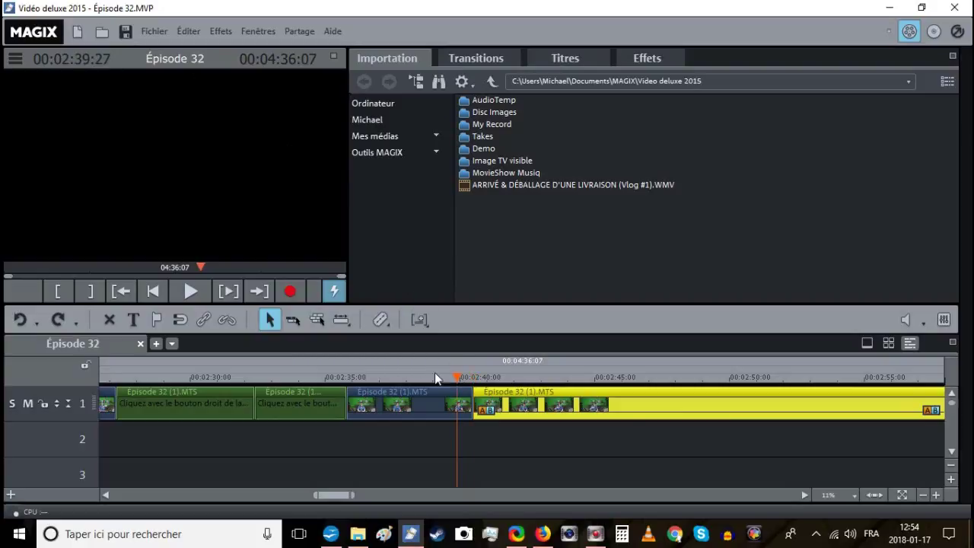
Play across the new join from 00:02:39:27, replay the passage after 00:02:50, and split the footage at 00:02:54:11.
left_click(189, 291)
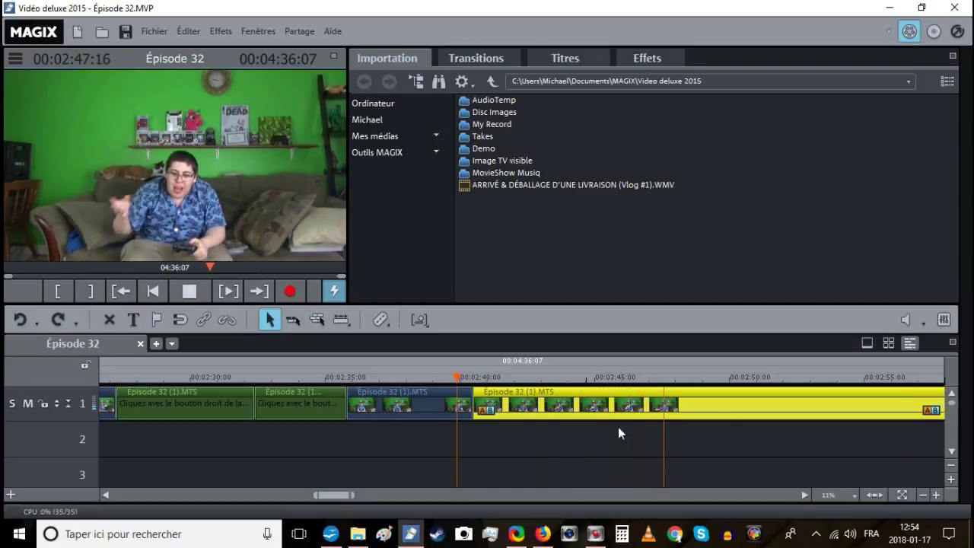
left_click(504, 444)
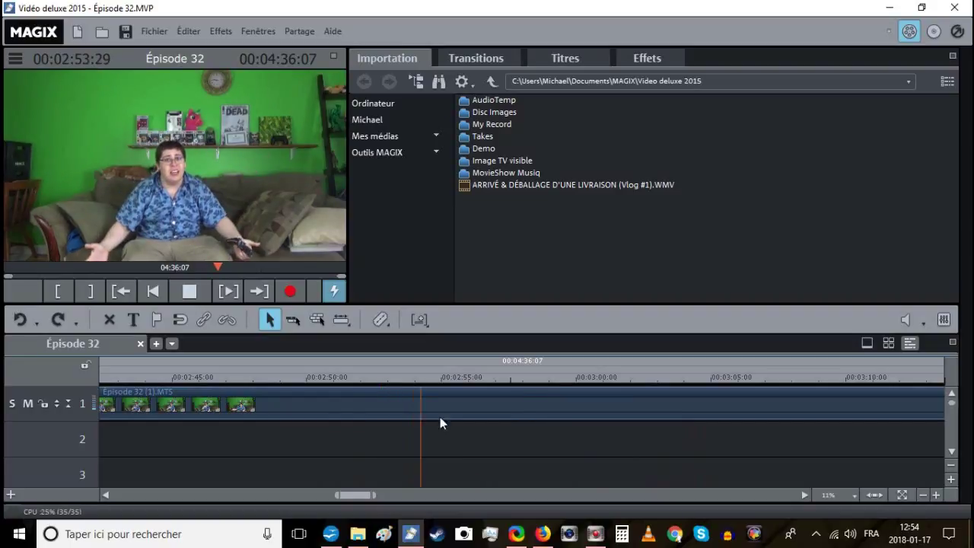
left_click(368, 377)
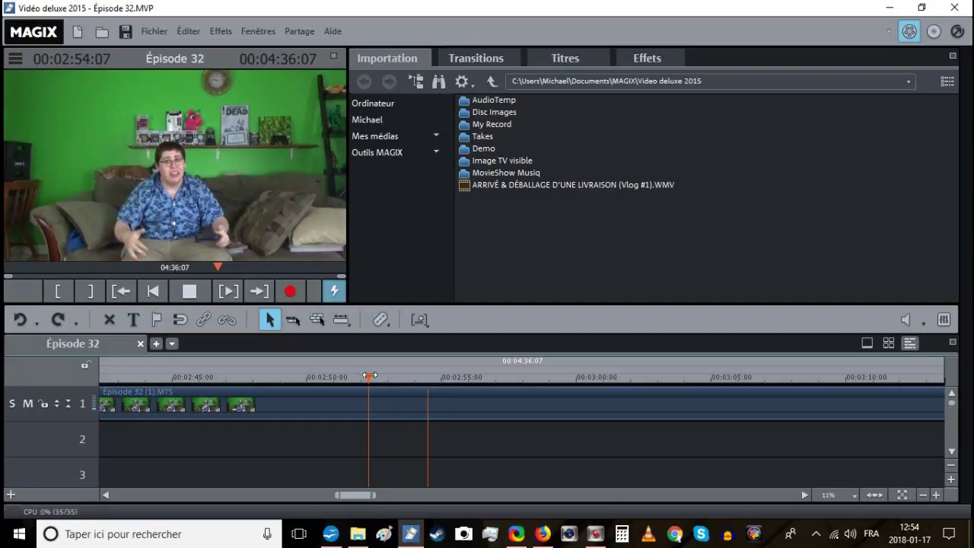
left_click(446, 379)
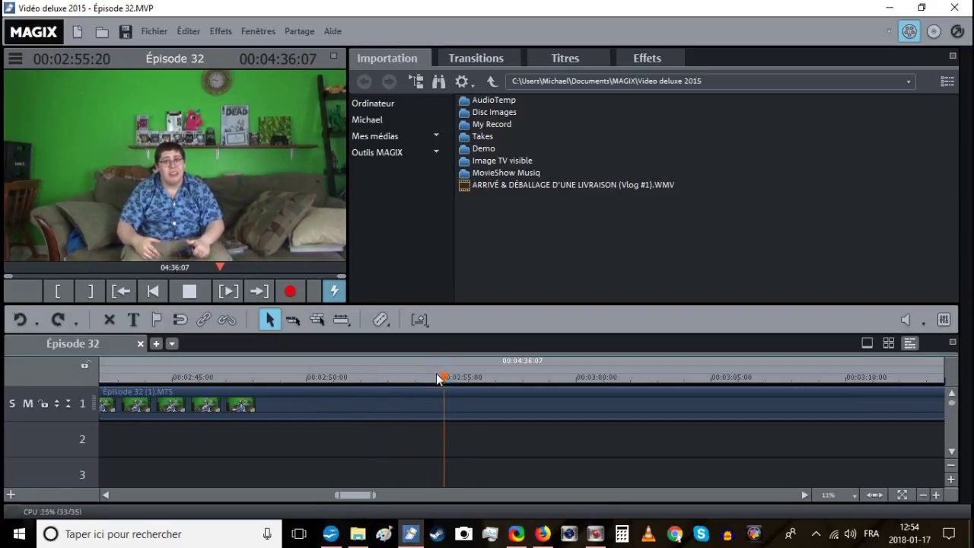
left_click(343, 378)
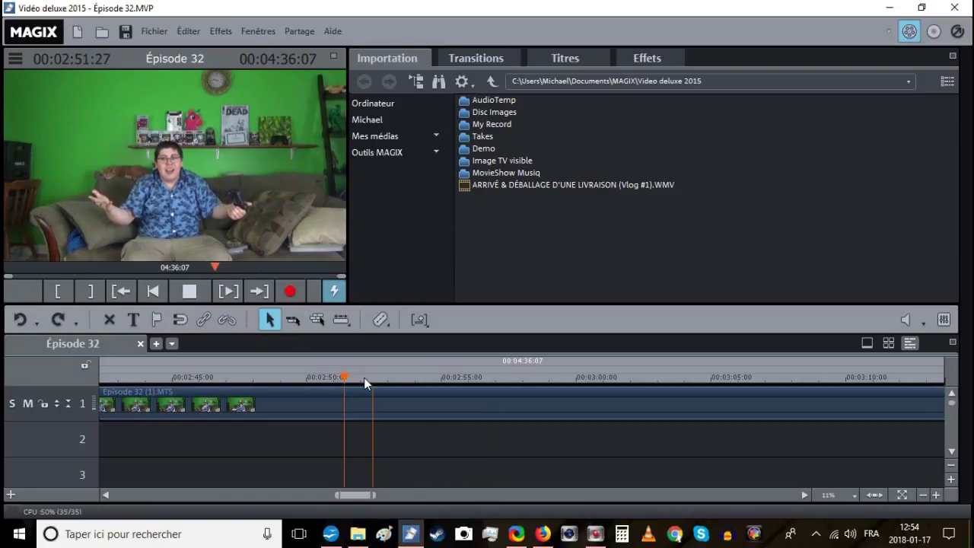
left_click(409, 380)
left_click(418, 378)
key("t")
key("space")
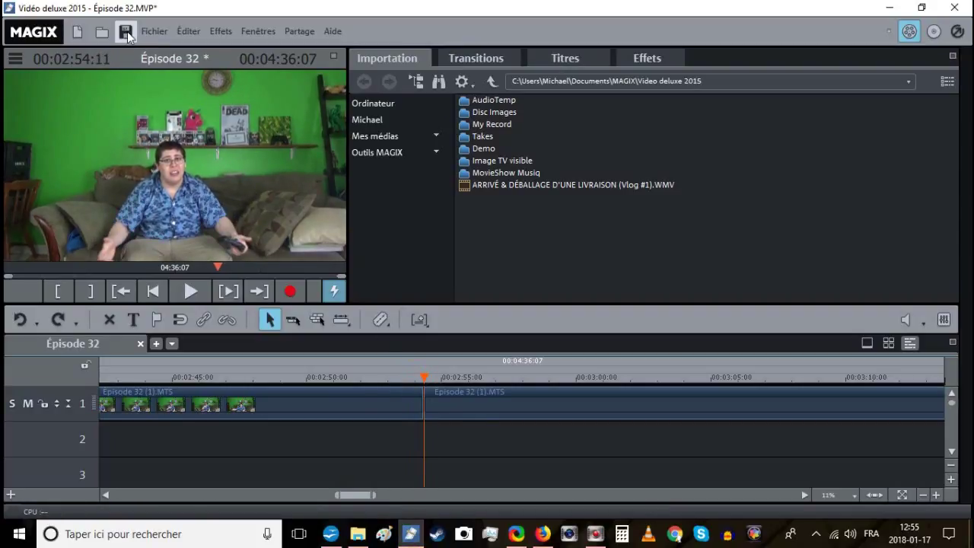
Save the project, split the track 1 footage at about 00:03:04, and delete the section before the cut.
left_click(126, 31)
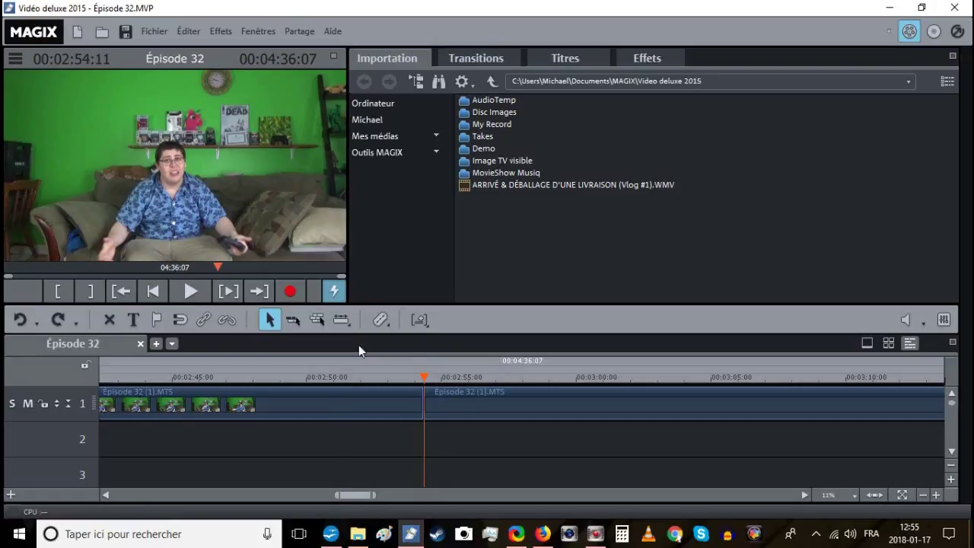
left_click(191, 292)
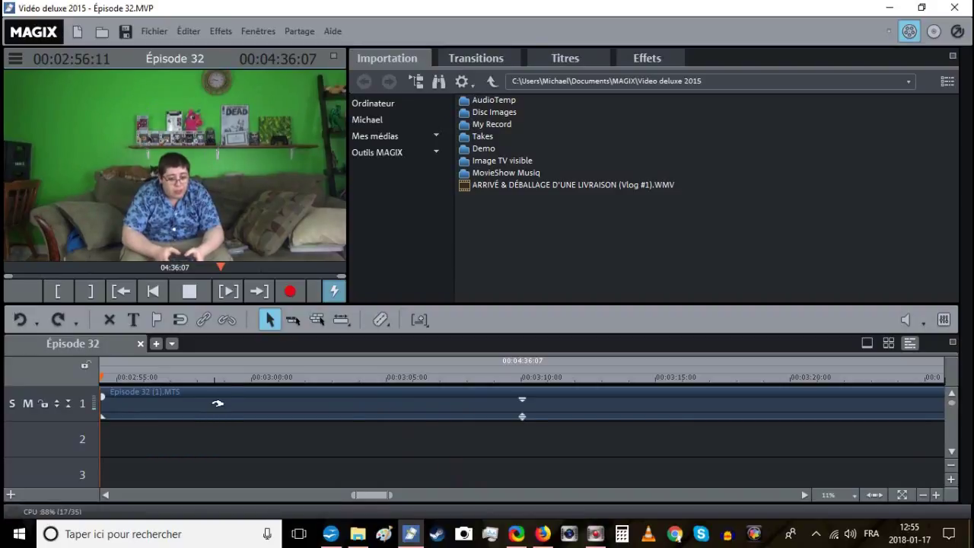
left_click(266, 369)
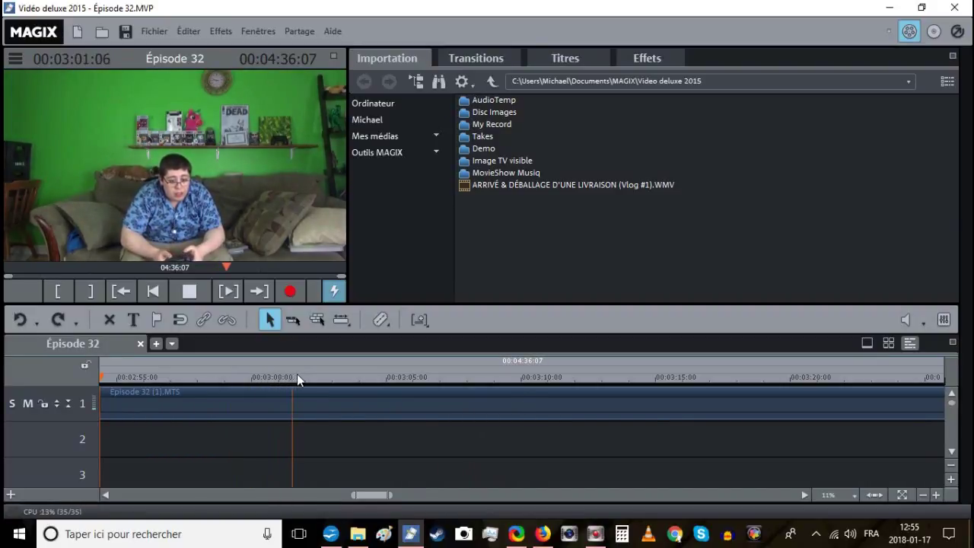
left_click(352, 376)
left_click_drag(352, 376, 358, 376)
key("t")
right_click(342, 404)
left_click(415, 358)
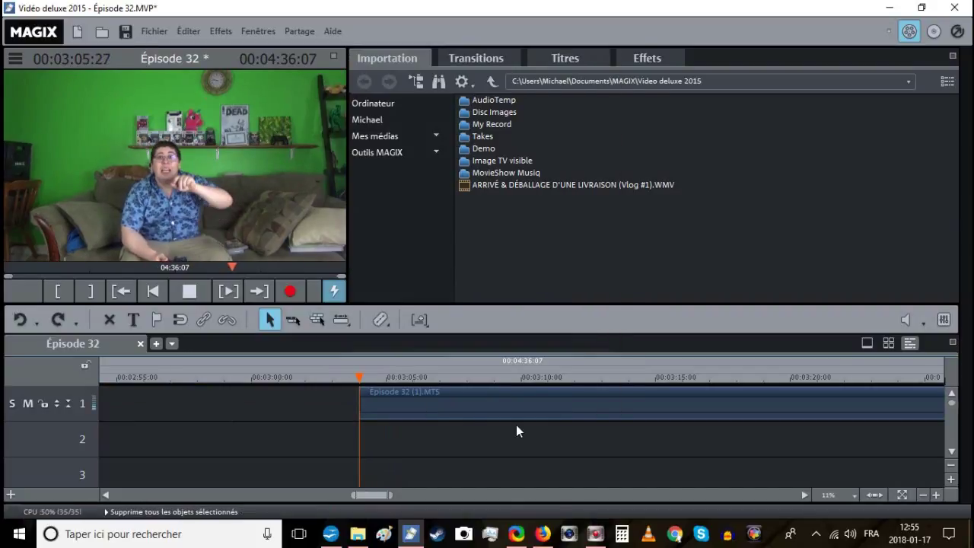
Trim the start of the remaining track 1 clip to about 00:03:12 and save the project.
left_click(492, 411)
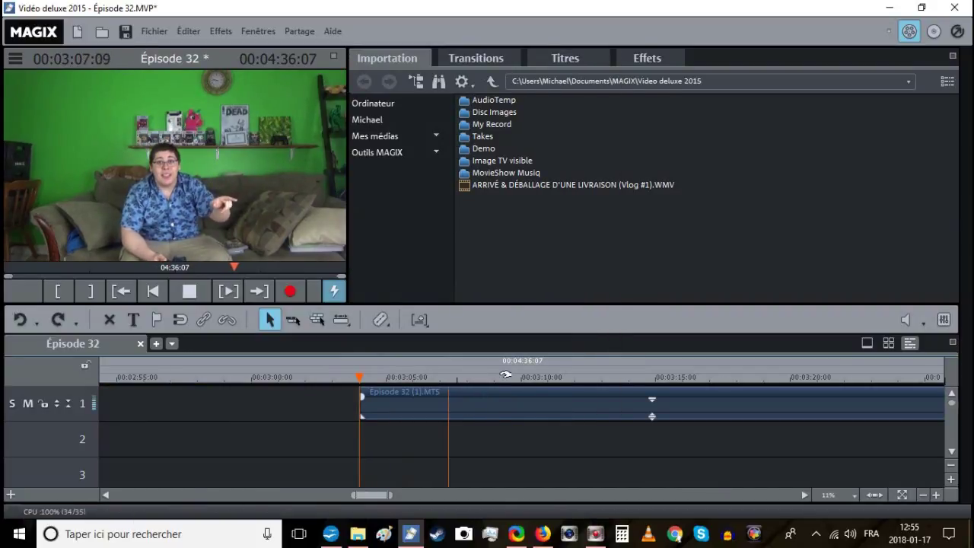
left_click(553, 376)
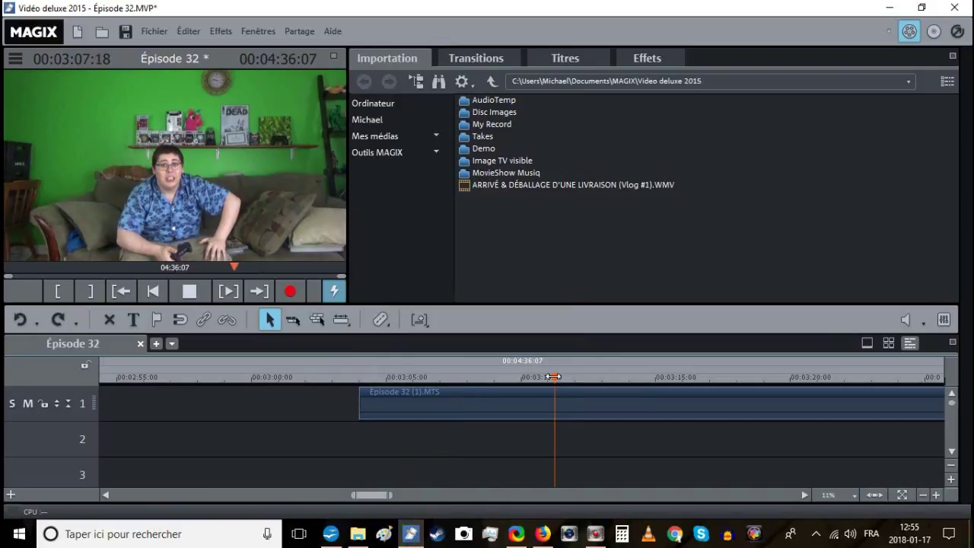
left_click(555, 377)
left_click(571, 376)
left_click_drag(361, 396, 577, 410)
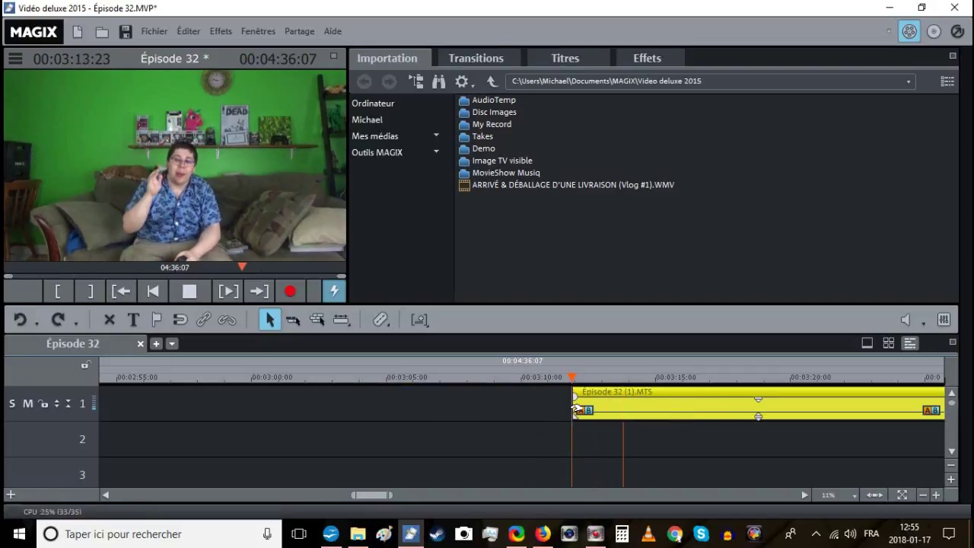
scroll(380, 404, "right", 5)
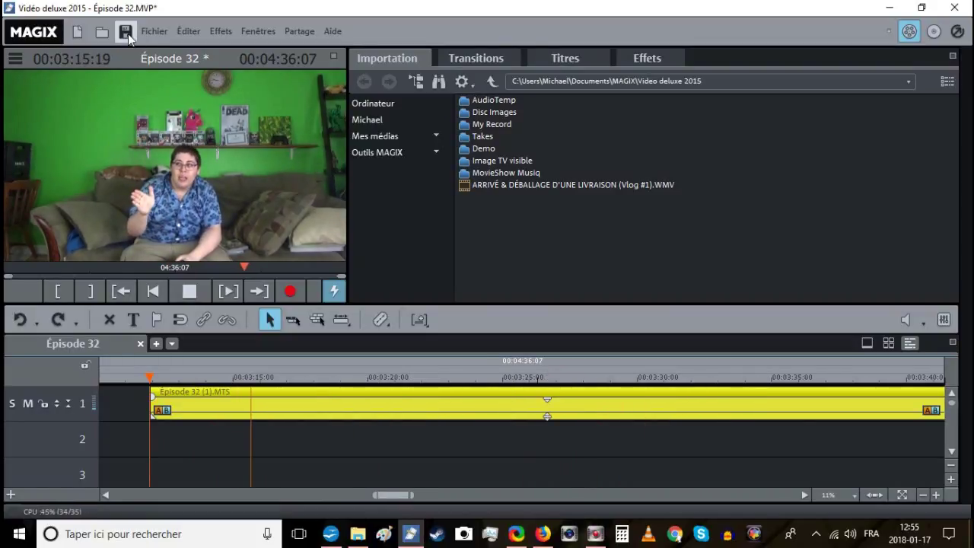
left_click(126, 32)
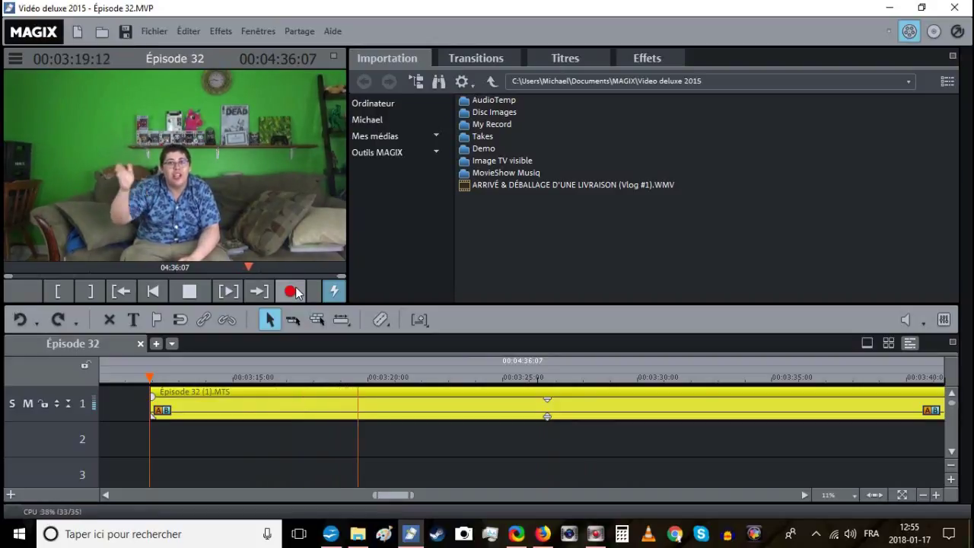
Split the track 1 clip at about 00:03:27:27 and delete the section before the cut.
left_click(492, 377)
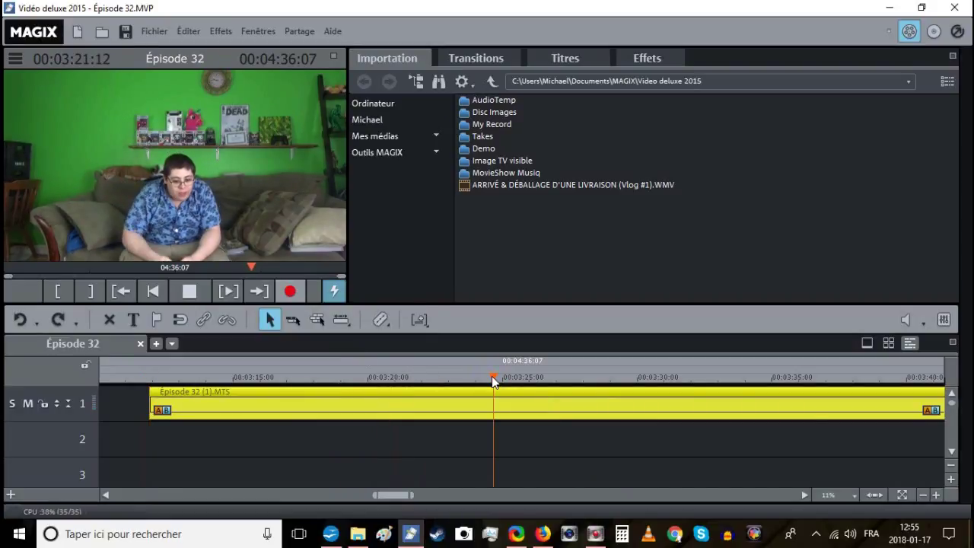
left_click(571, 377)
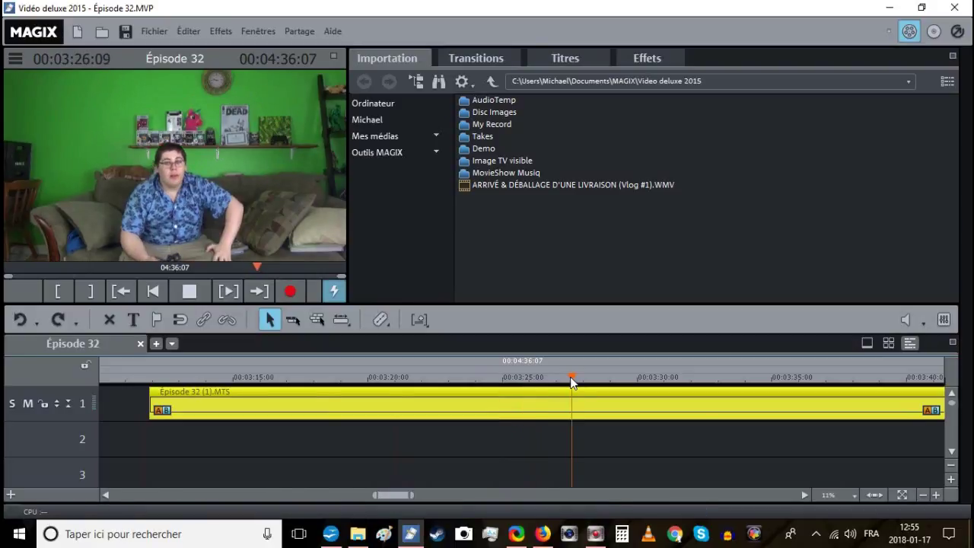
left_click_drag(571, 377, 580, 377)
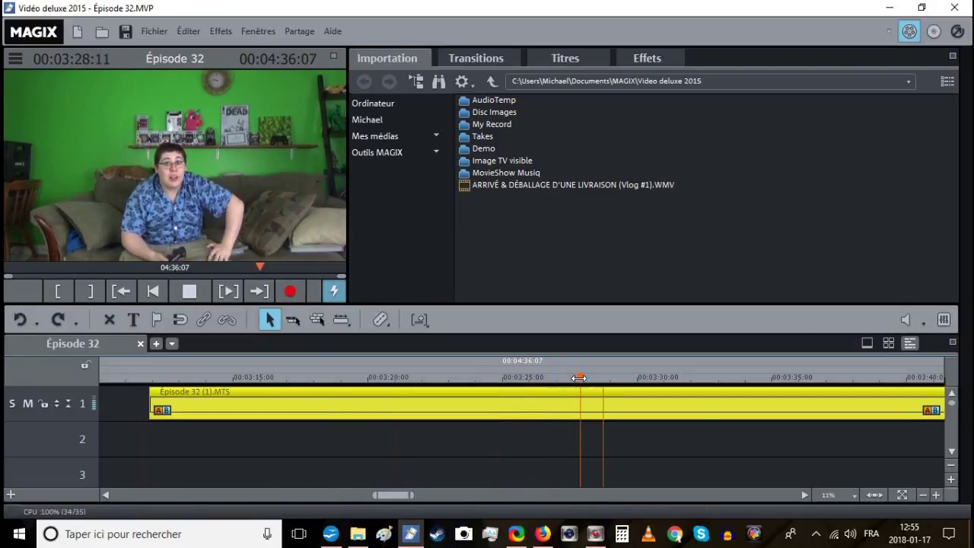
key("t")
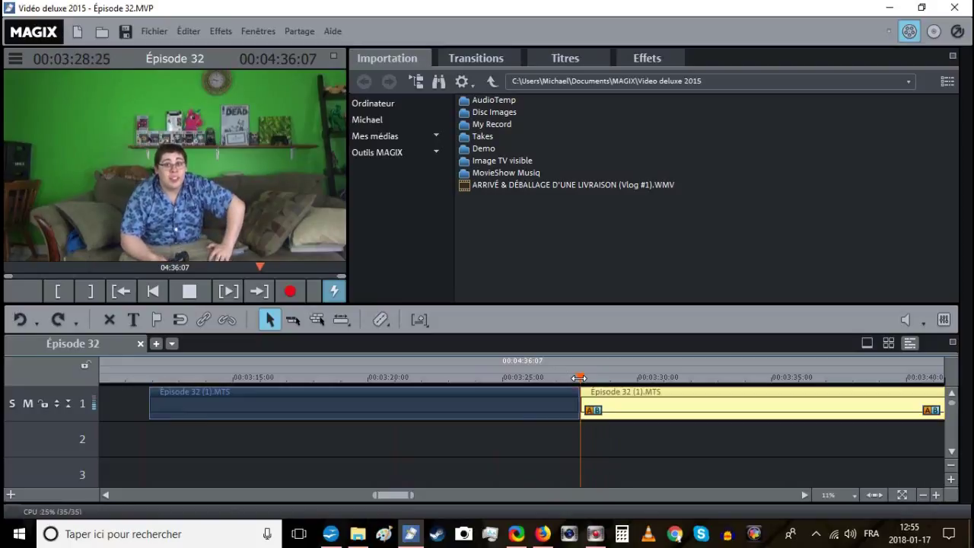
key("space")
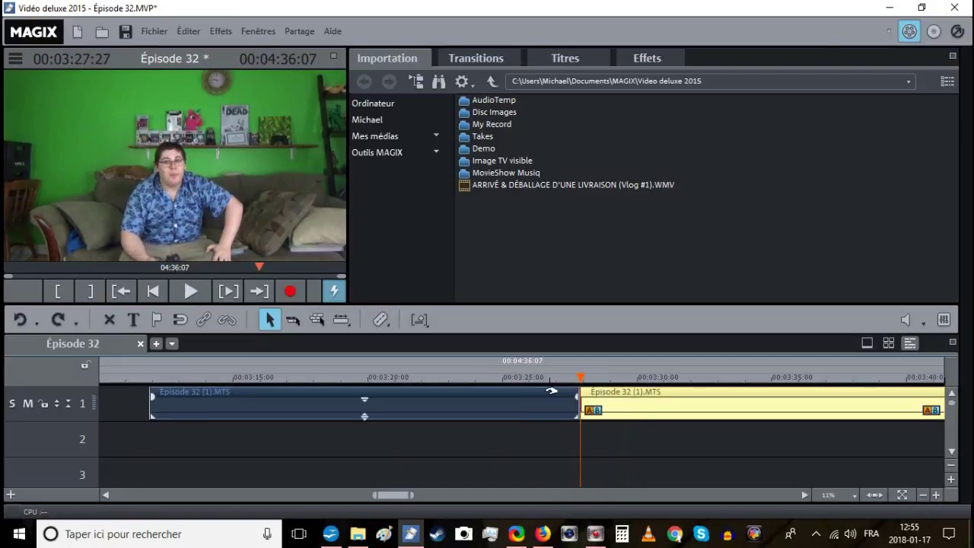
right_click(554, 393)
left_click(573, 341)
Move the remaining clip back against the end of the preceding clip at about 00:02:54 and save the project.
left_click_drag(608, 395, 162, 405)
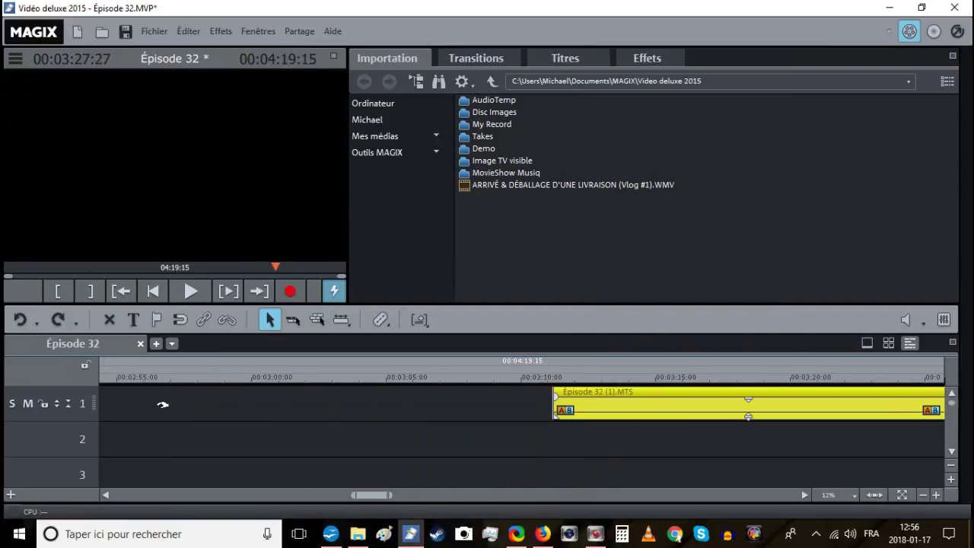
left_click_drag(635, 404, 255, 405)
left_click(523, 381)
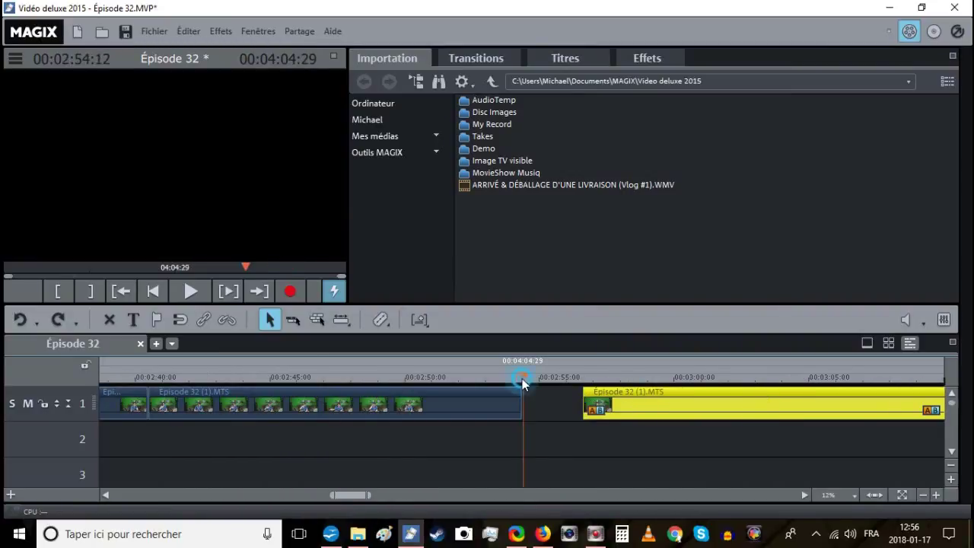
left_click(939, 495)
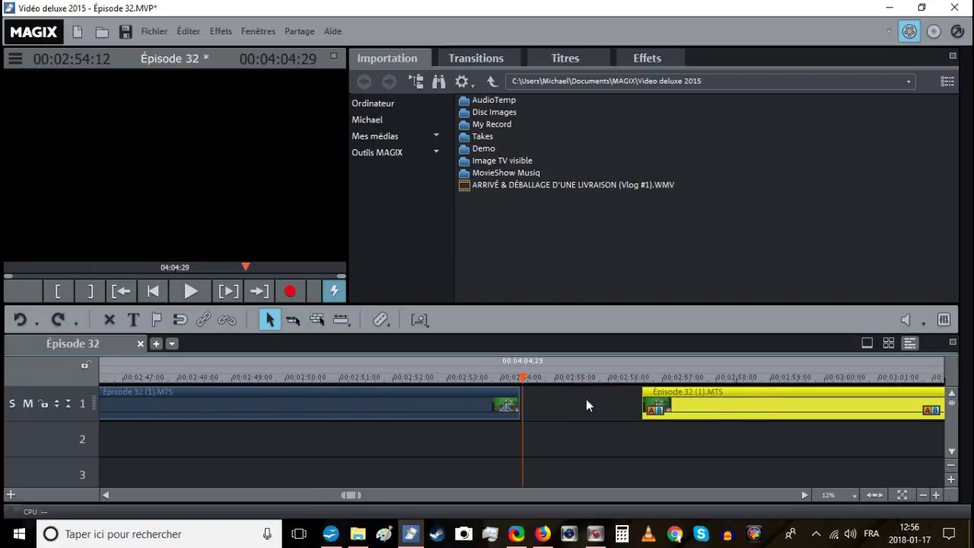
left_click(520, 378)
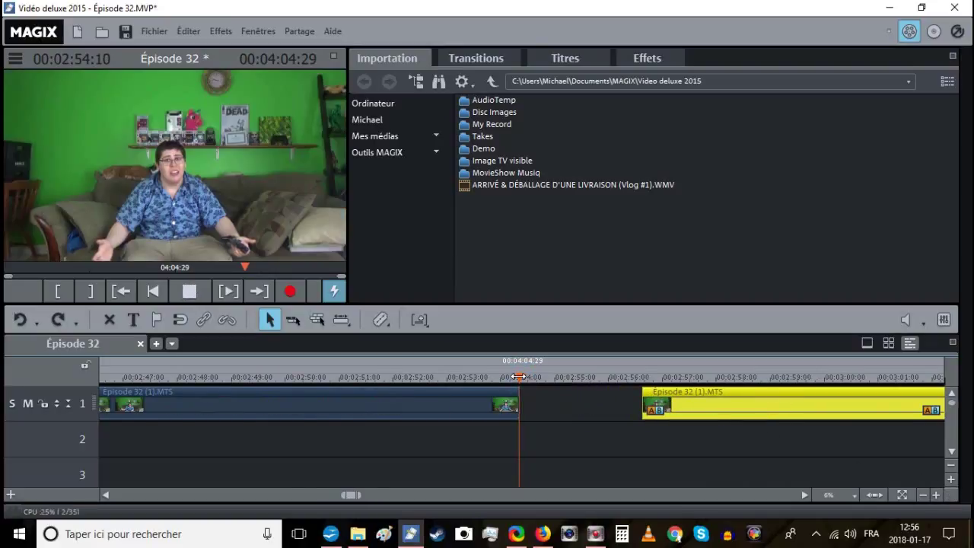
left_click_drag(684, 400, 548, 391)
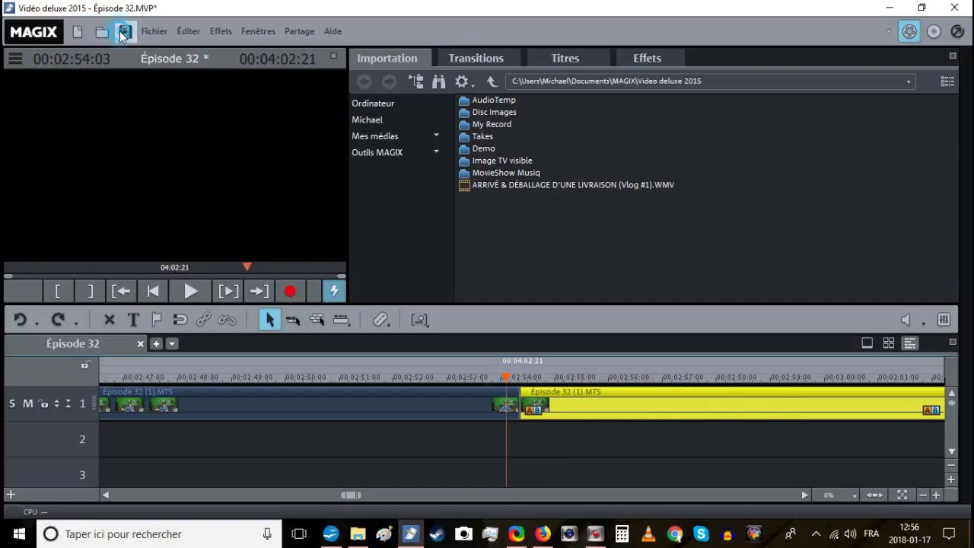
left_click(122, 35)
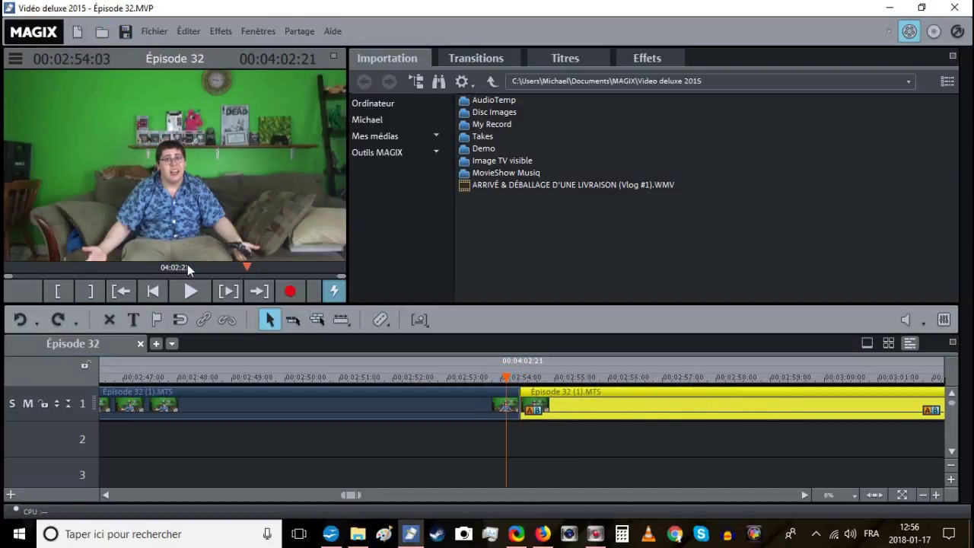
Play the footage across the new join and split the clip at about 00:03:02.
left_click(189, 290)
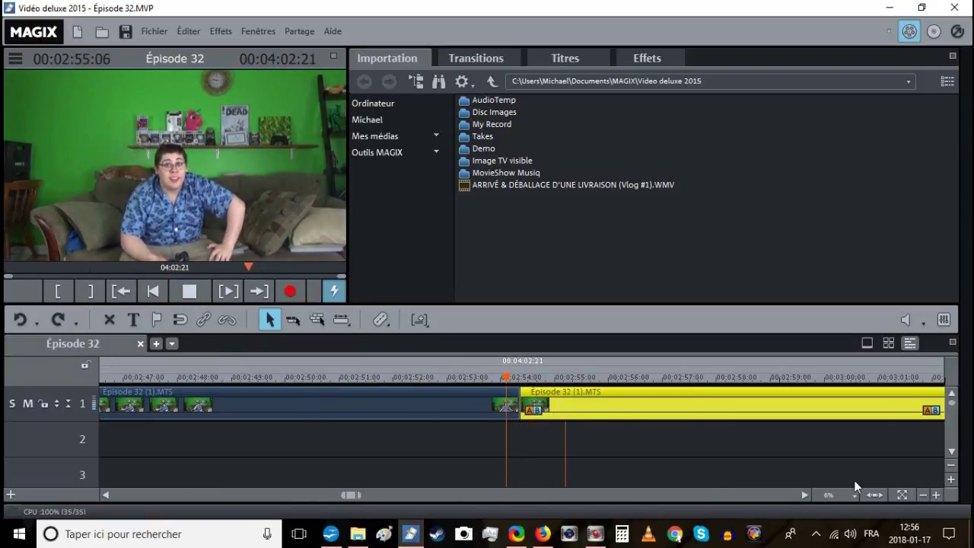
left_click(923, 495)
left_click(924, 495)
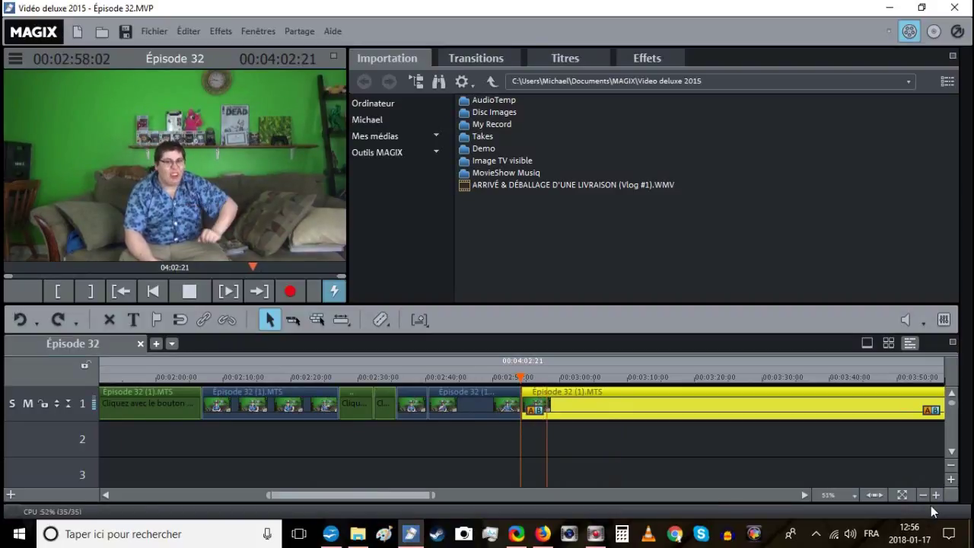
left_click(935, 496)
left_click(936, 496)
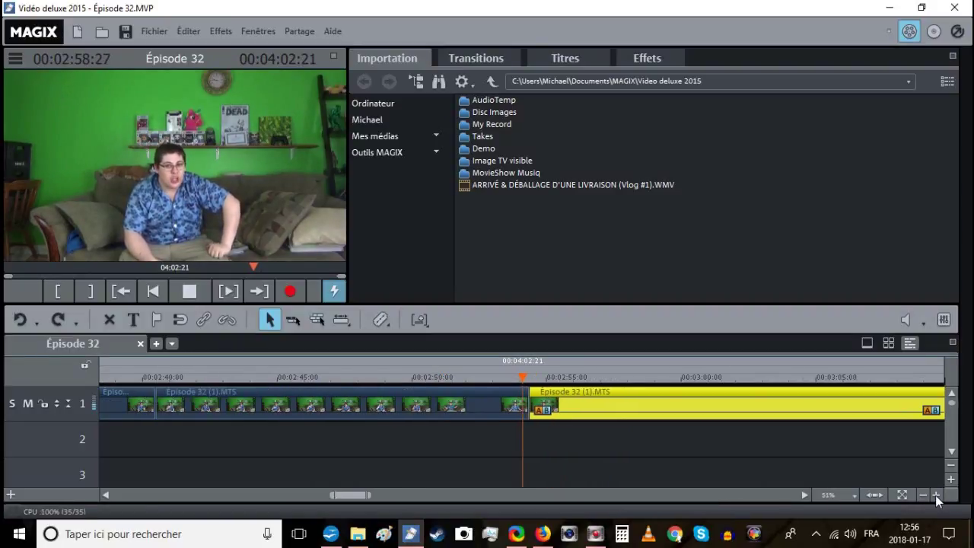
scroll(728, 437, "right", 3)
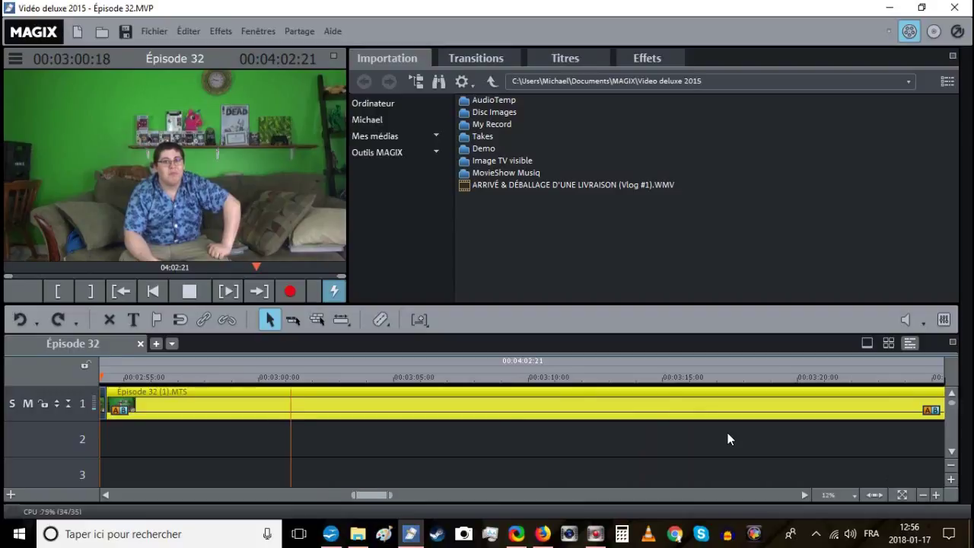
left_click(311, 375)
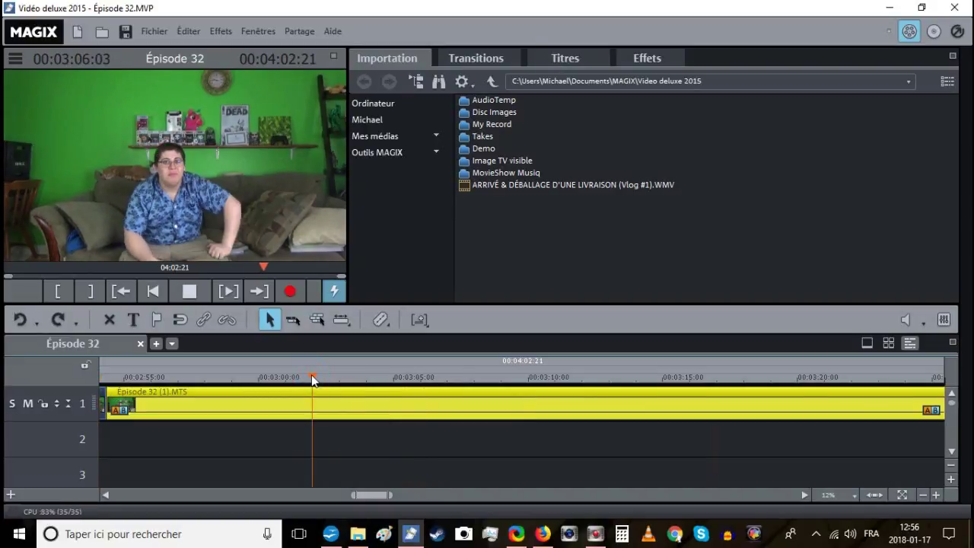
left_click_drag(312, 375, 324, 376)
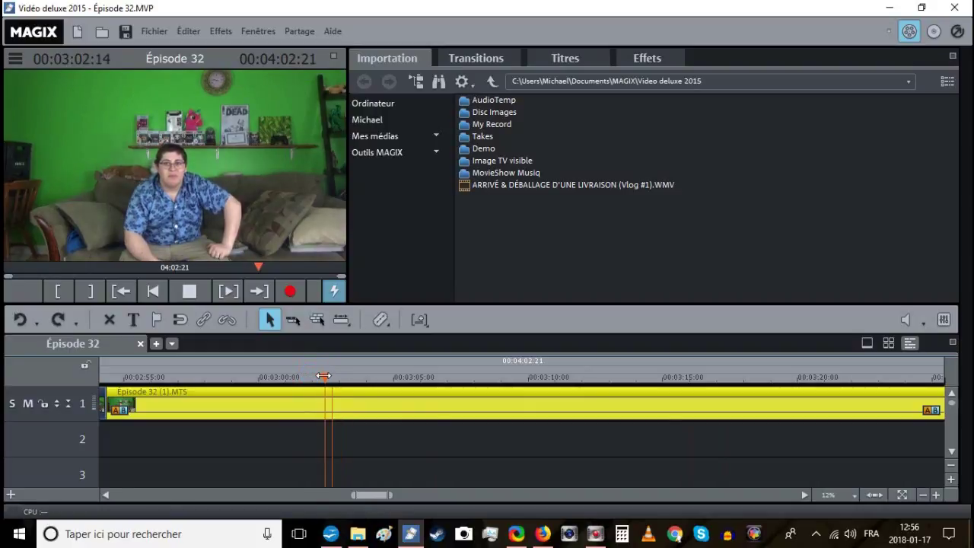
key("t")
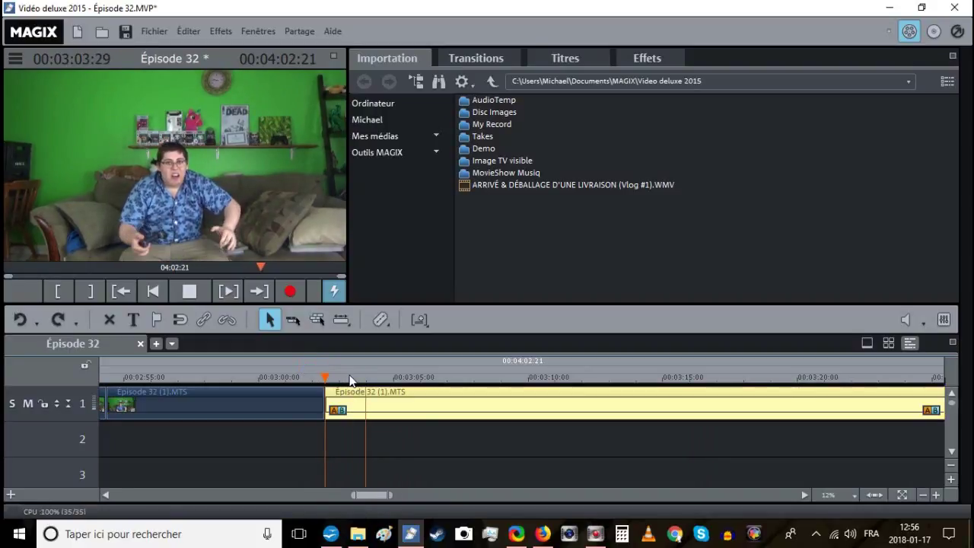
Split the footage again at about 00:03:05 and save the project.
left_click(397, 376)
left_click(408, 378)
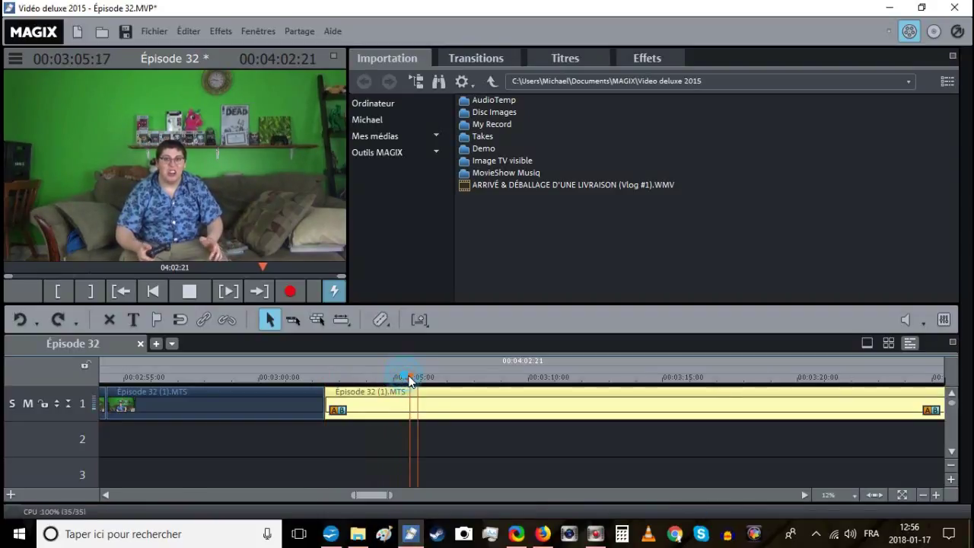
key("t")
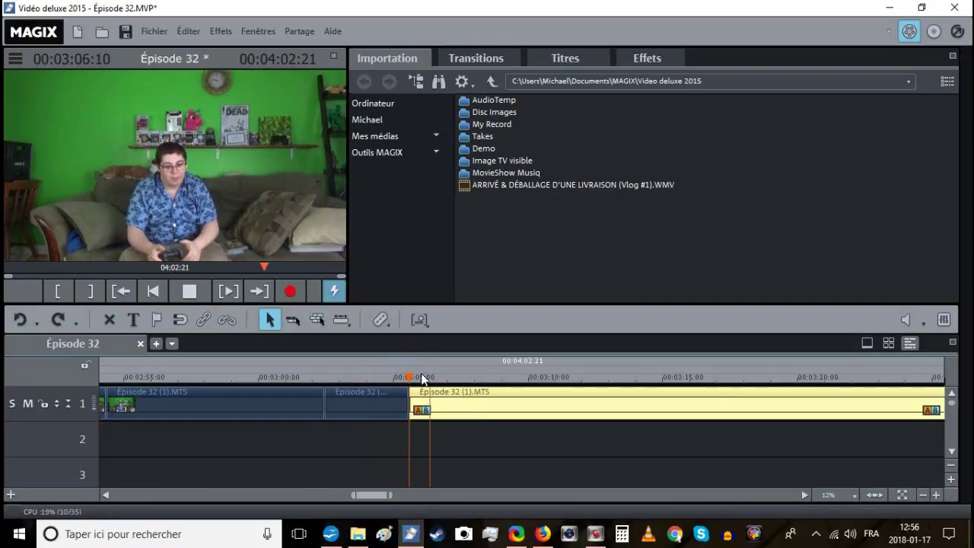
left_click(496, 376)
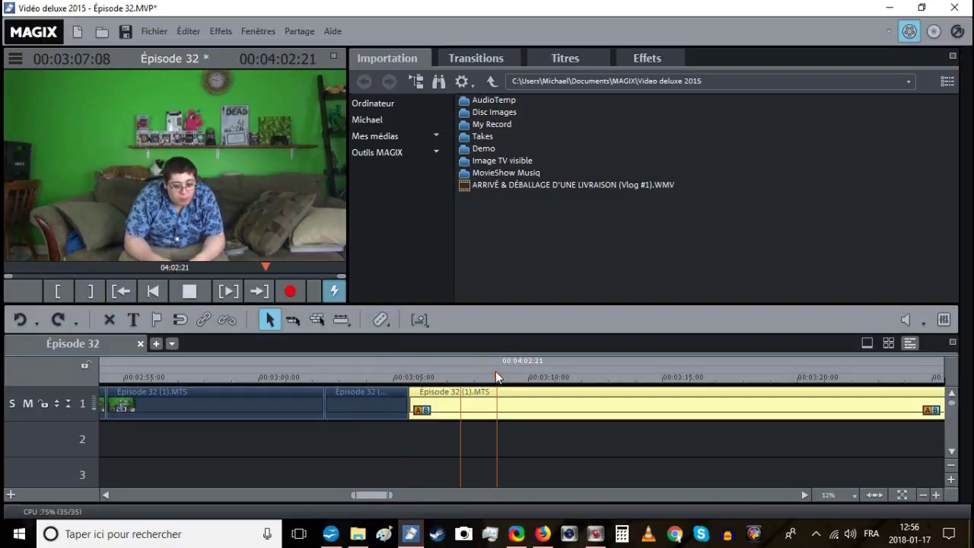
key("space")
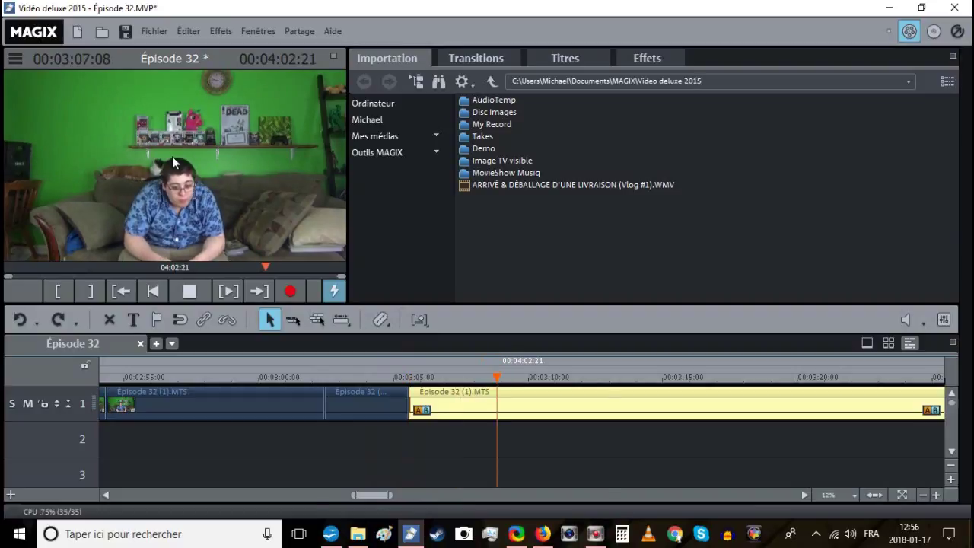
left_click(124, 34)
Review the footage after 00:03:07, split the track 1 clip at about 00:03:25:24 and delete the section before the cut.
key("space")
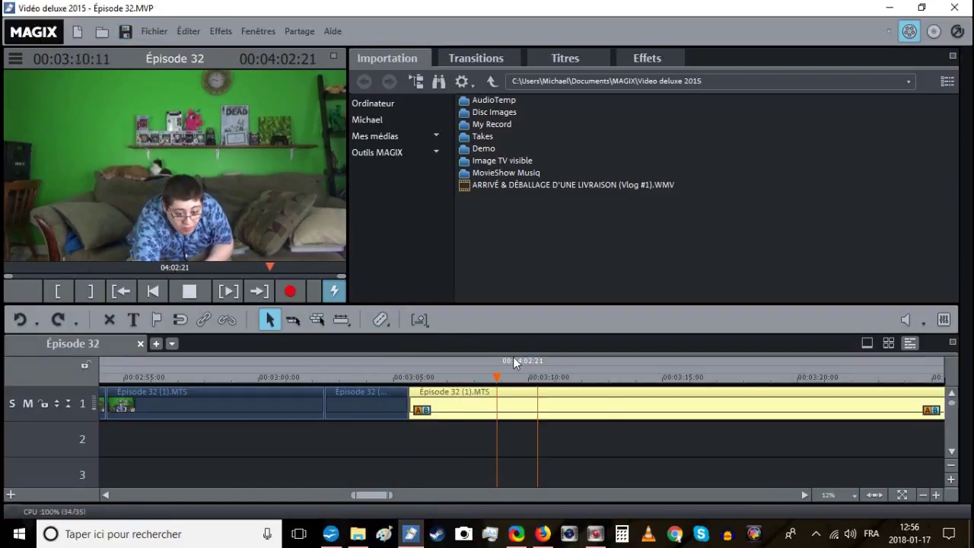
left_click(594, 376)
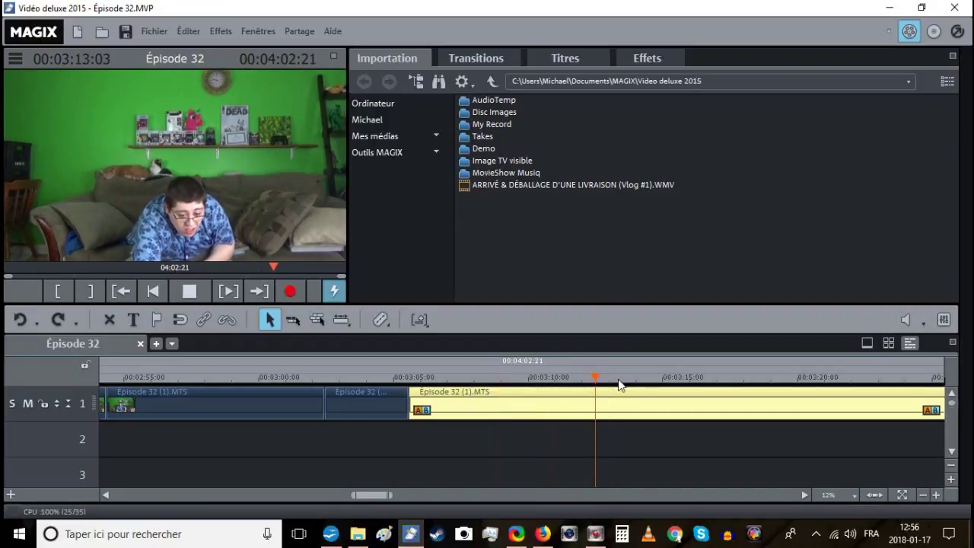
left_click(625, 379)
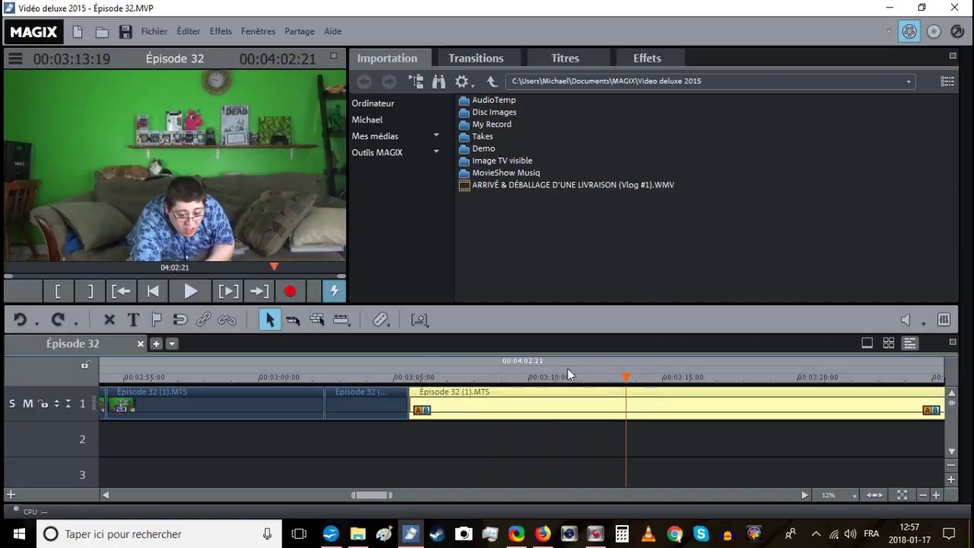
key("space")
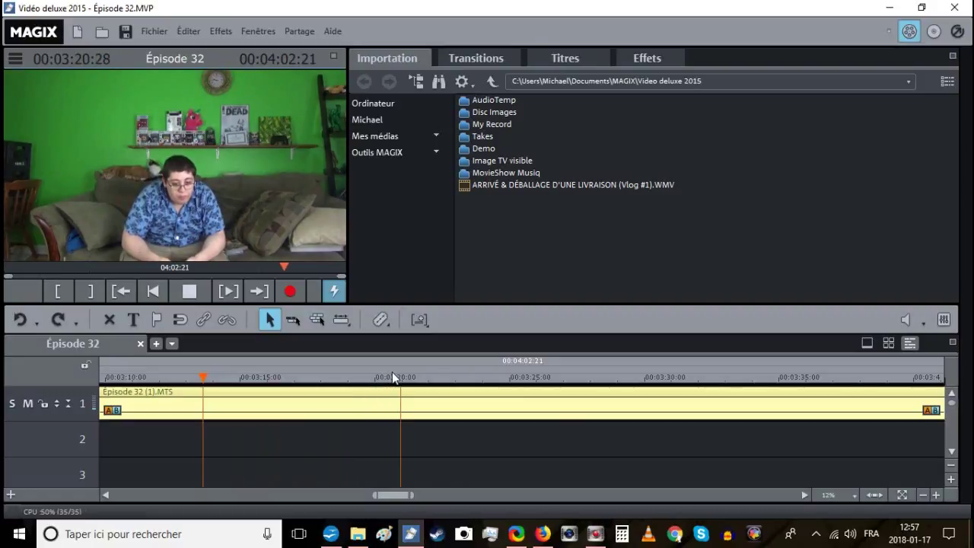
left_click(492, 377)
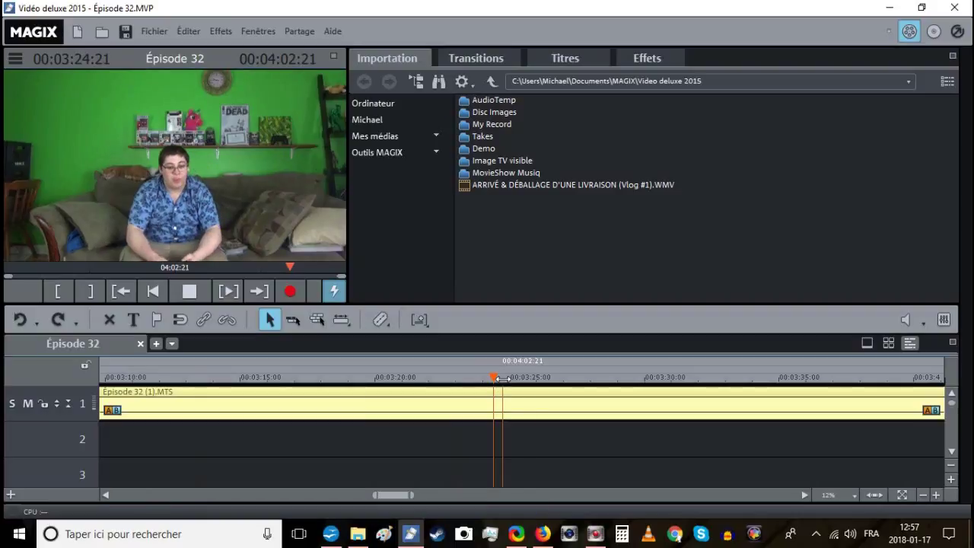
left_click(531, 377)
key("t")
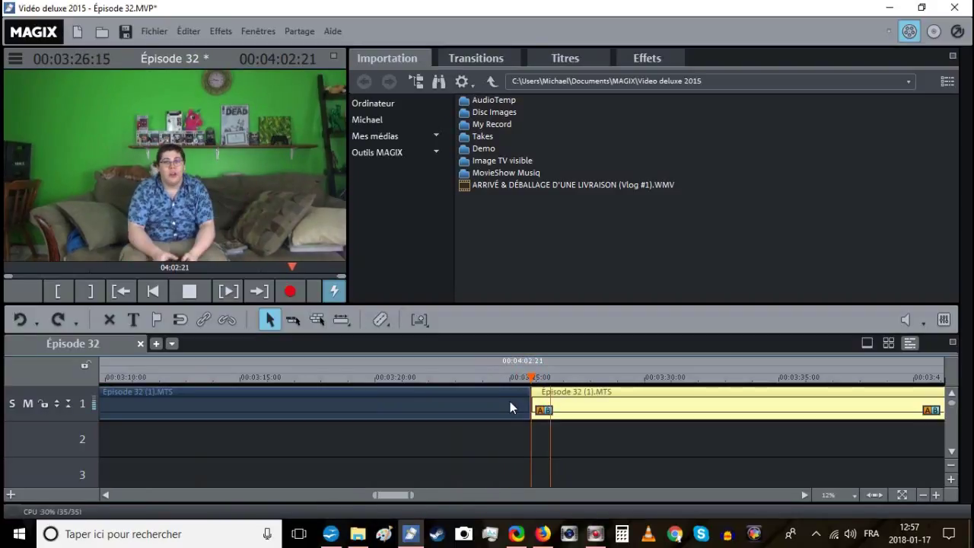
right_click(507, 402)
left_click(594, 348)
Move the remaining clip back against the end of the preceding clip at about 00:03:05 and save the project.
left_click_drag(571, 402, 186, 398)
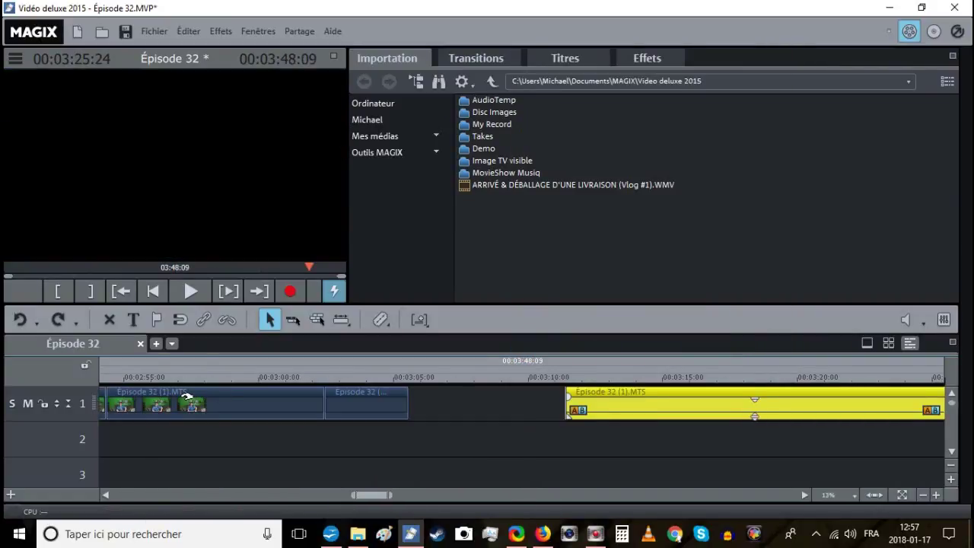
left_click_drag(605, 401, 453, 399)
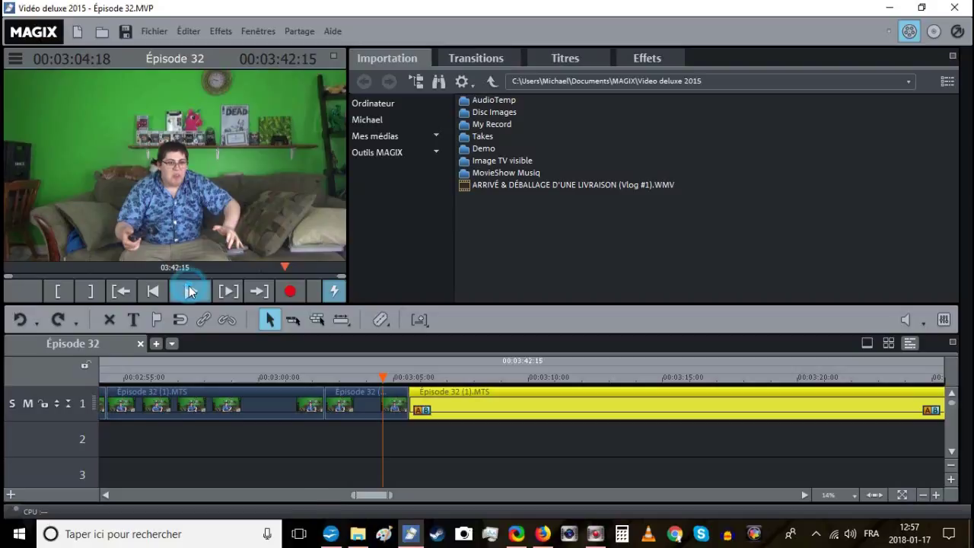
Play the footage across the join from about 00:03:04 and split the clip at about 00:03:19:07.
left_click(190, 290)
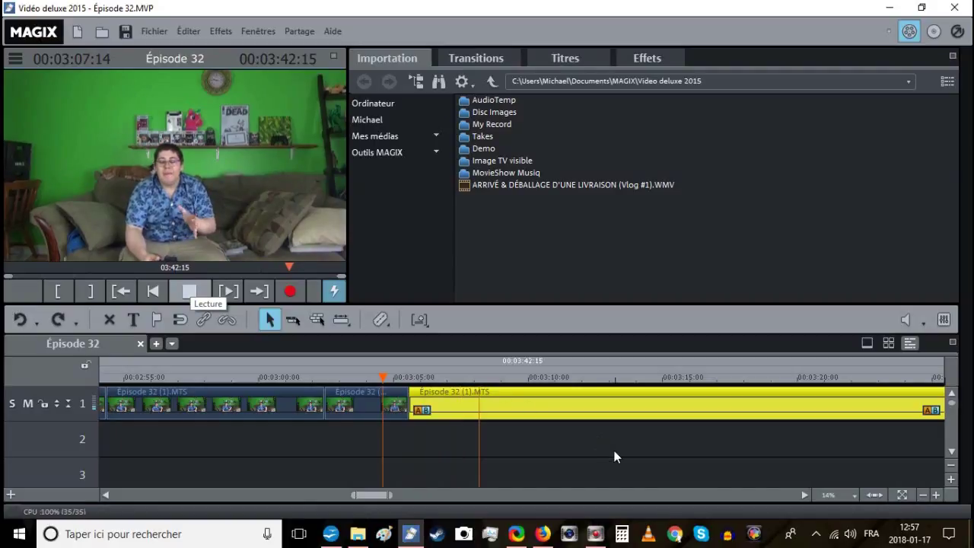
scroll(616, 457, "right", 3)
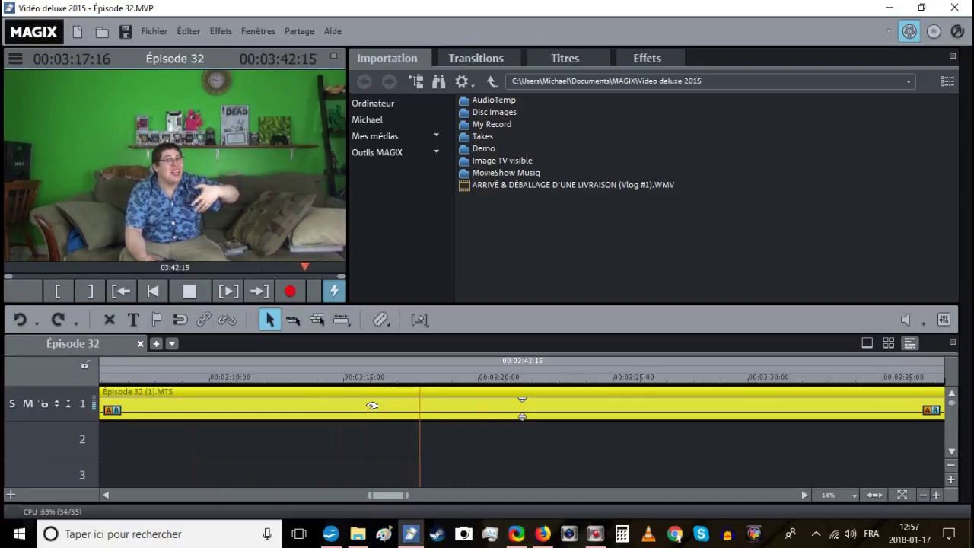
left_click(456, 376)
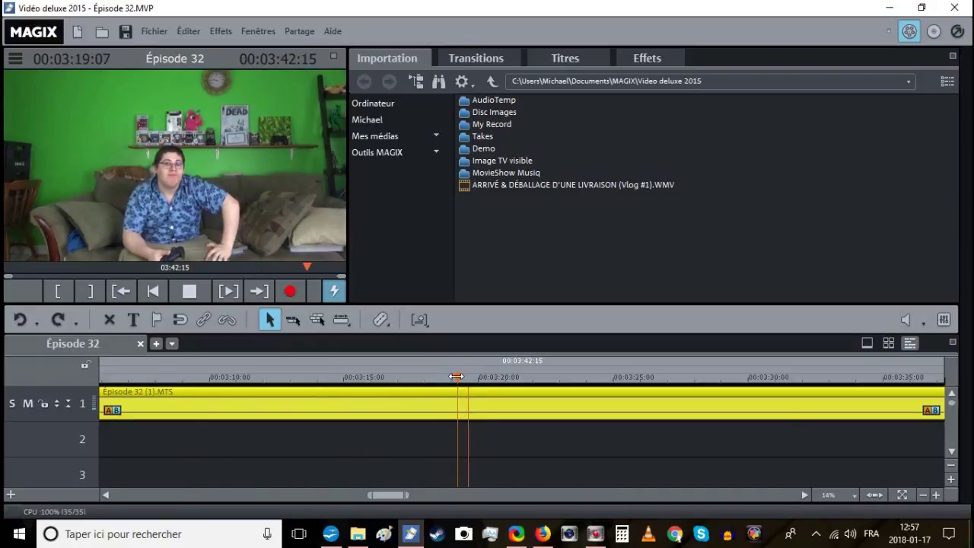
key("t")
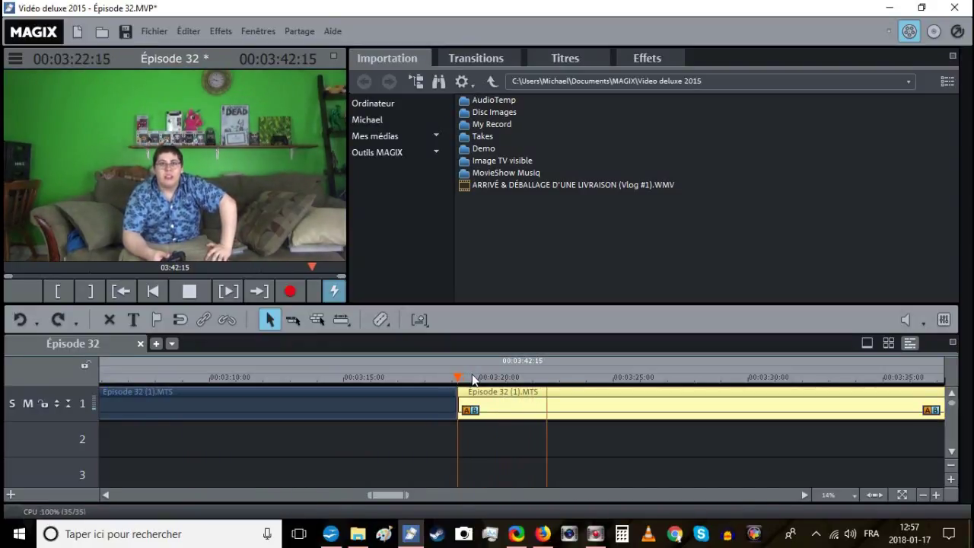
Split the clip again at about 00:03:22:02 and delete the short section between the two cuts.
left_click(534, 377)
key("t")
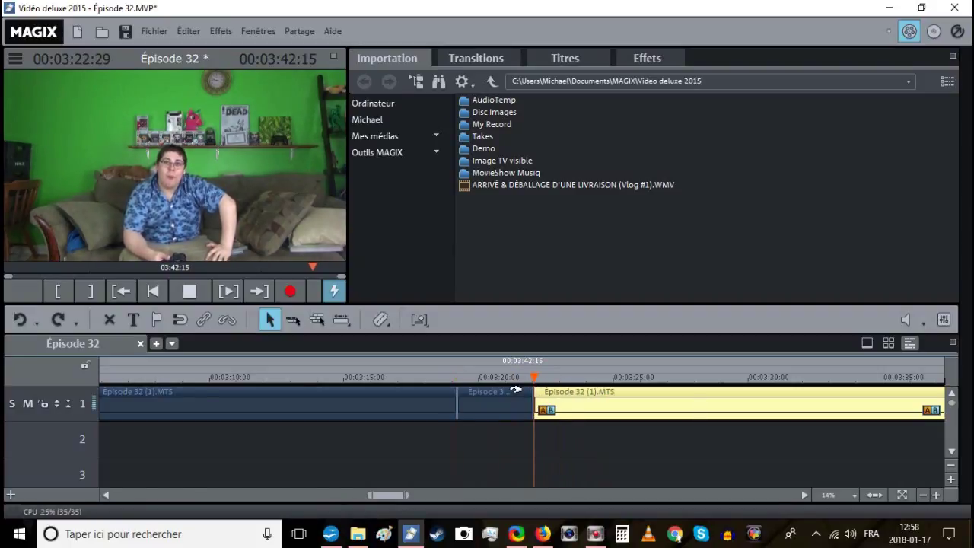
right_click(522, 401)
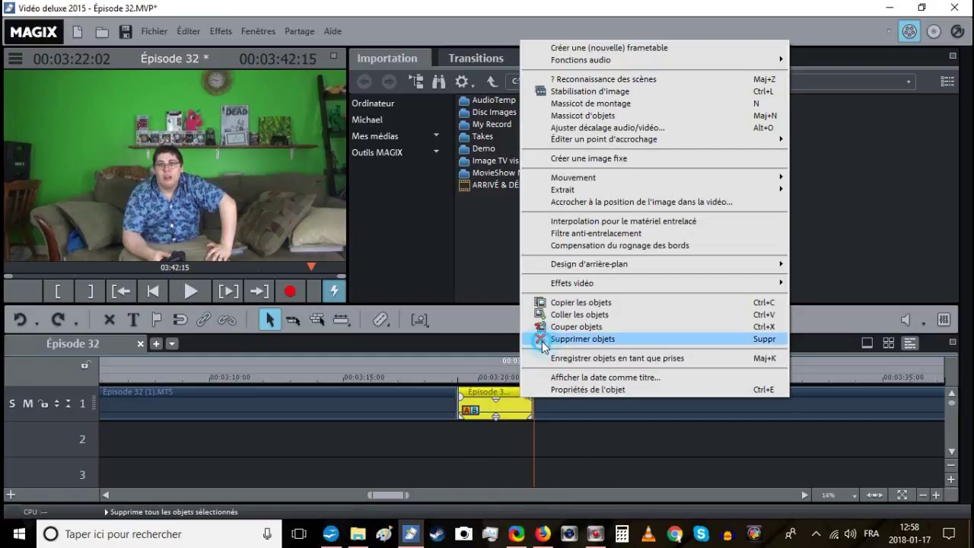
left_click(542, 340)
Move the last clip back against the preceding clip at about 00:03:19 and save the project.
left_click(456, 372)
left_click_drag(555, 398, 485, 404)
left_click(444, 376)
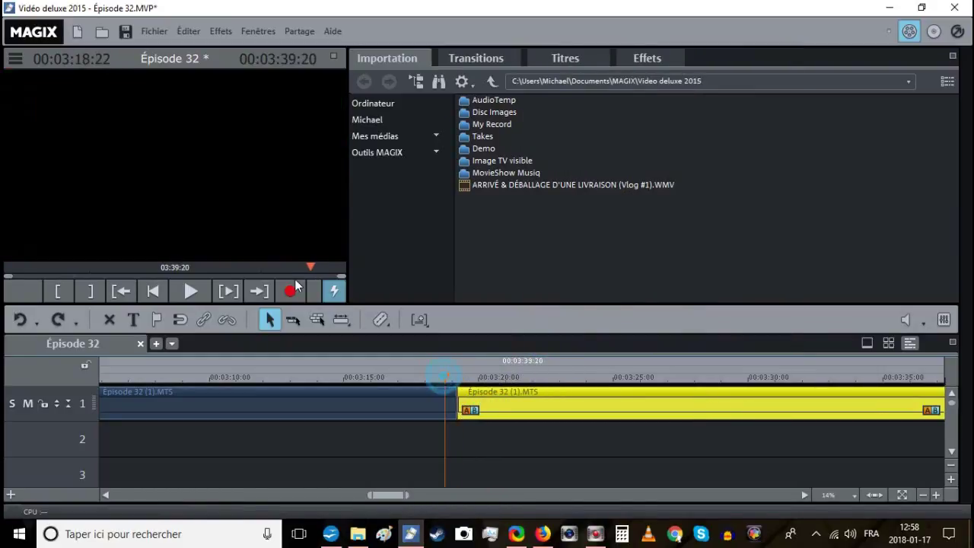
left_click(127, 35)
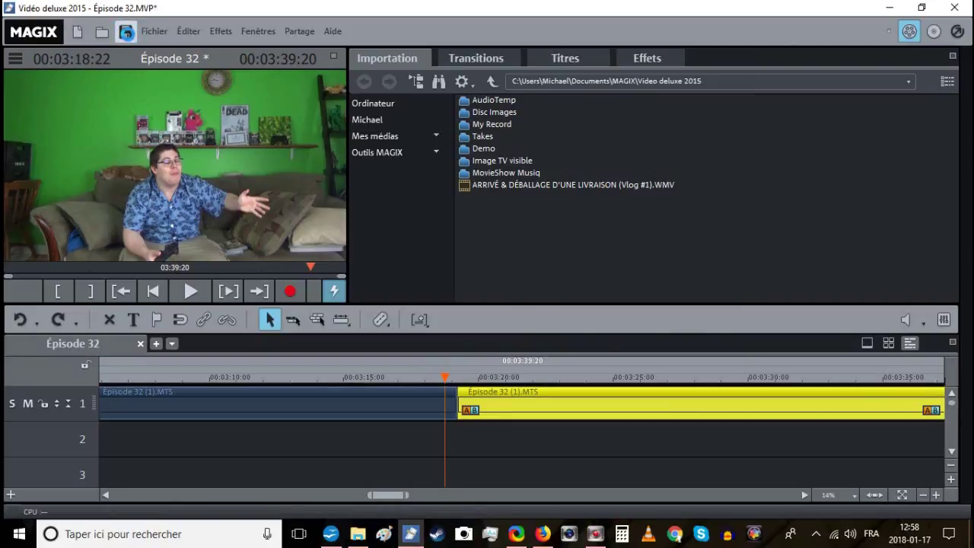
Play the footage from about 00:03:18:22, split the clip at about 00:03:21:09 and save the project.
left_click(190, 287)
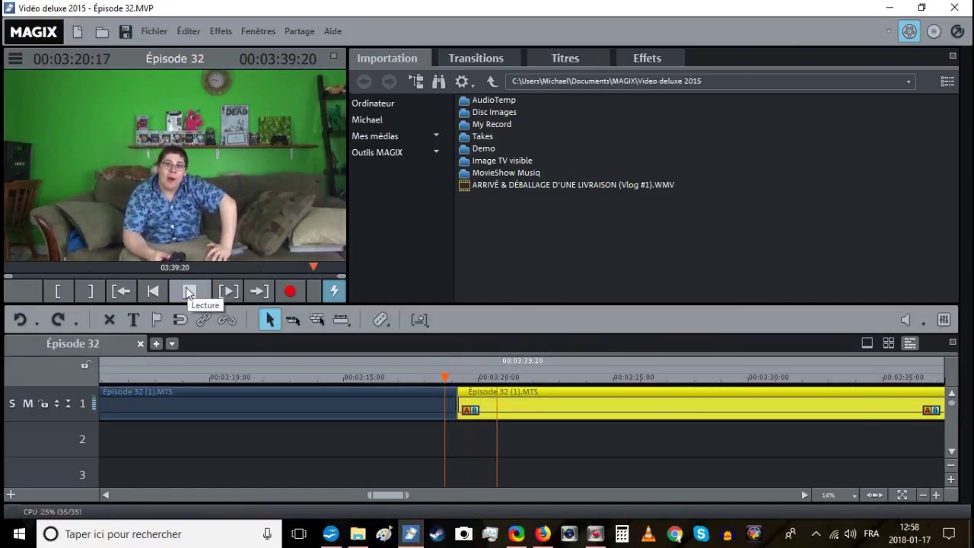
left_click(513, 381)
key("t")
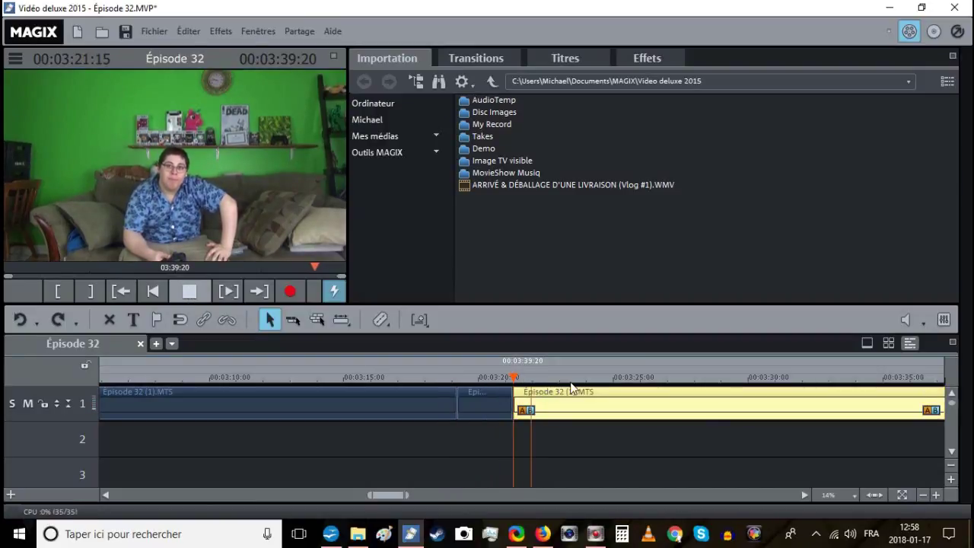
left_click(576, 378)
left_click(122, 32)
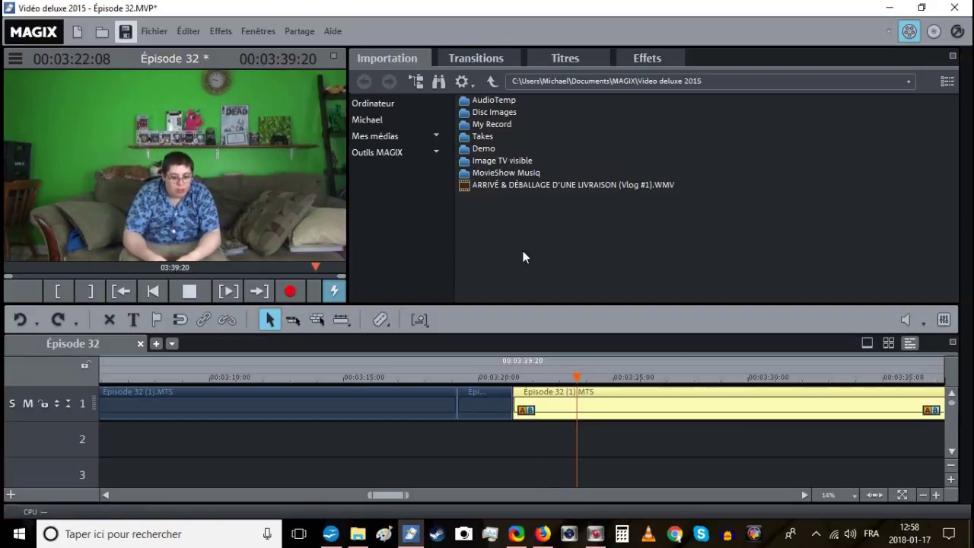
Find where the speech resumes, split the clip at about 00:03:26:05 and delete the section between 00:03:21 and that cut.
left_click(621, 377)
left_click(634, 377)
left_click(641, 377)
left_click(644, 377)
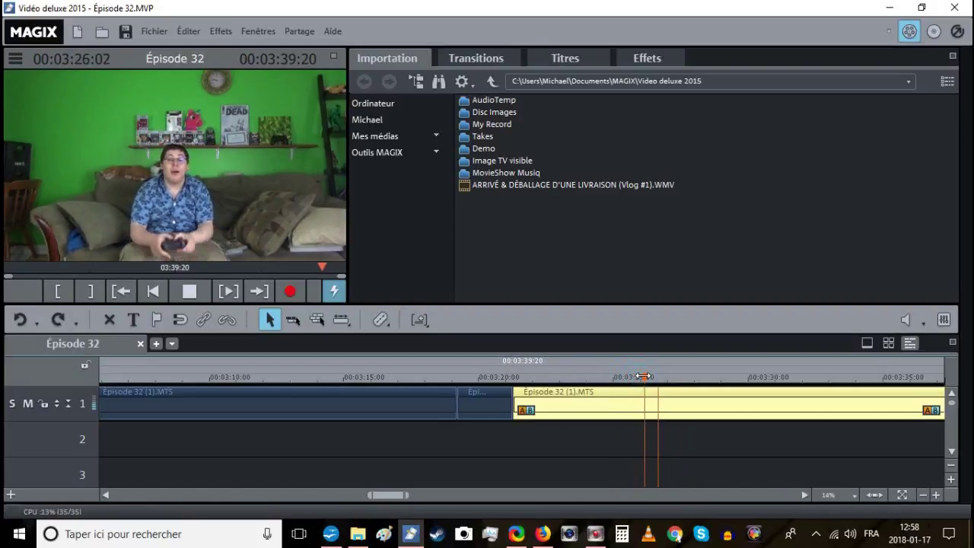
key("t")
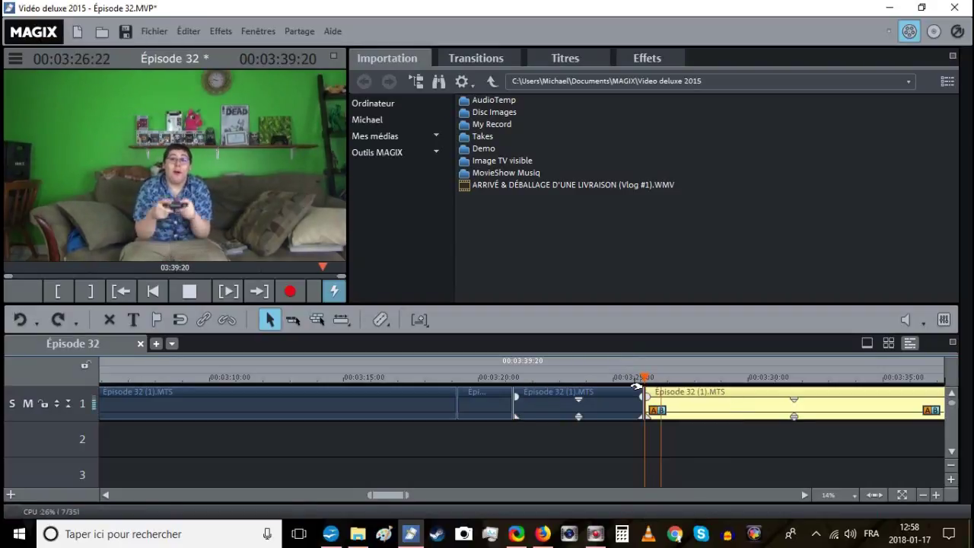
right_click(641, 396)
left_click(656, 337)
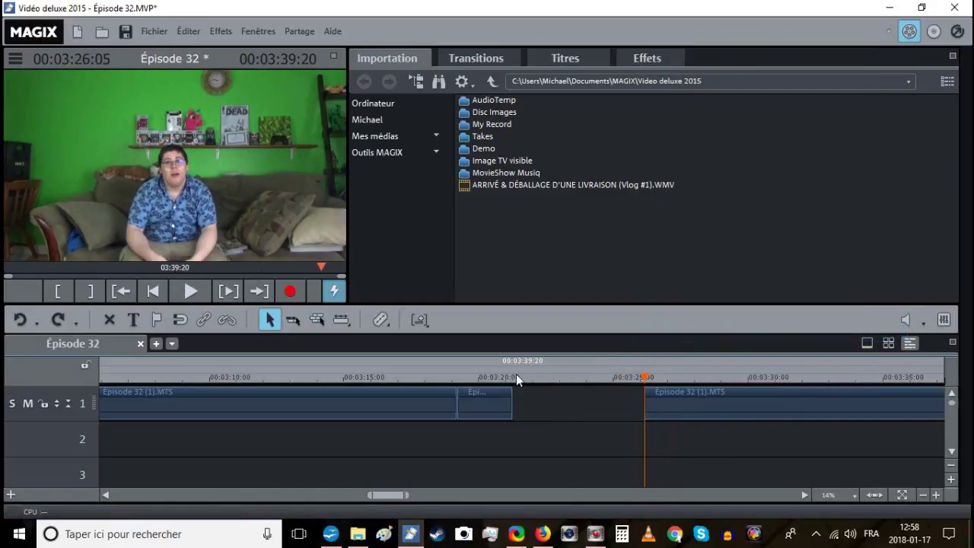
Close the gap by moving the final clip back to about 00:03:21:09 and save the project.
left_click(512, 374)
left_click_drag(692, 404, 554, 398)
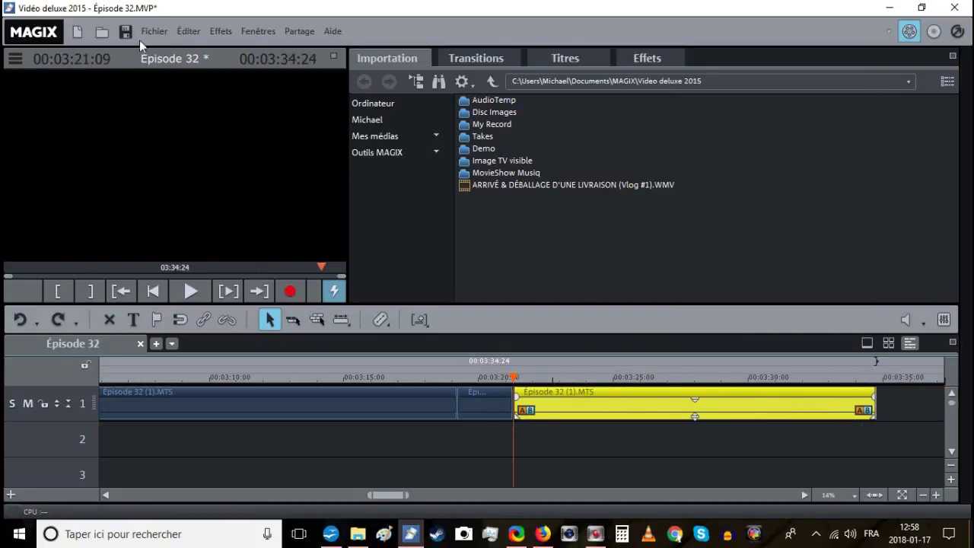
left_click(126, 31)
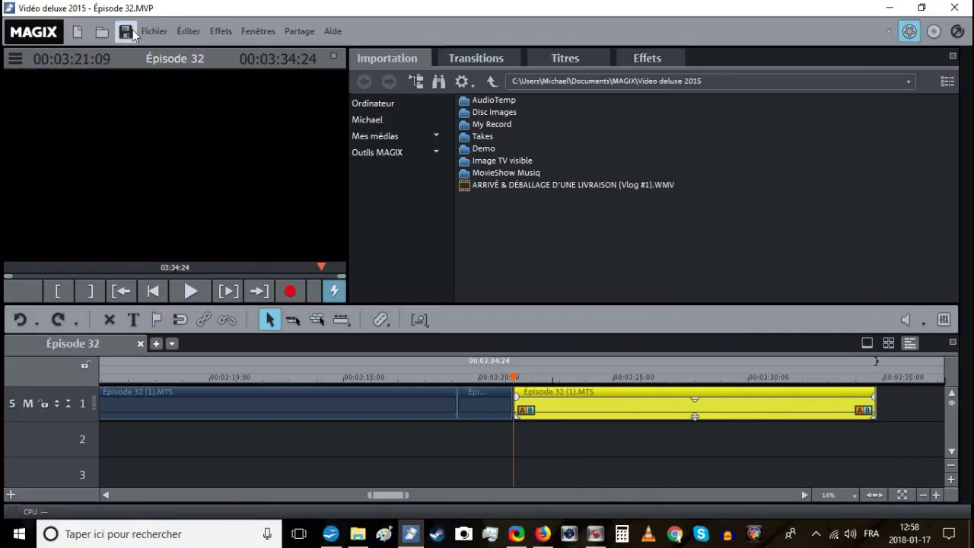
Play the footage across the join from about 00:03:20:27 and split the final clip at about 00:03:23:13.
left_click(502, 378)
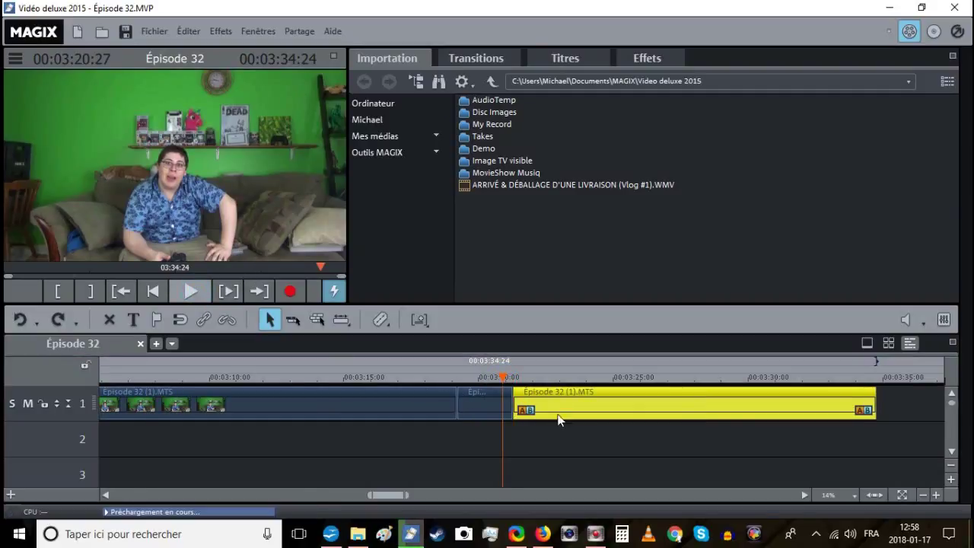
key("space")
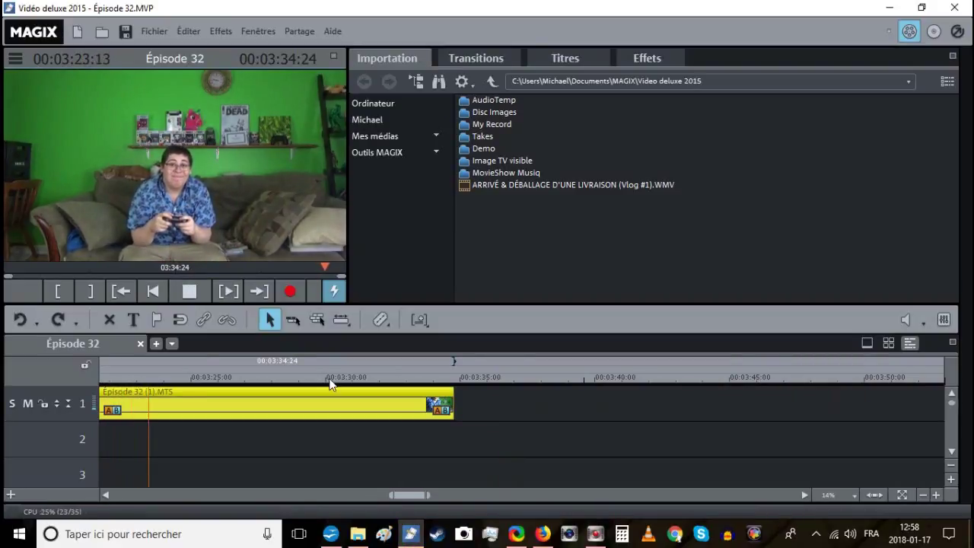
left_click(149, 387)
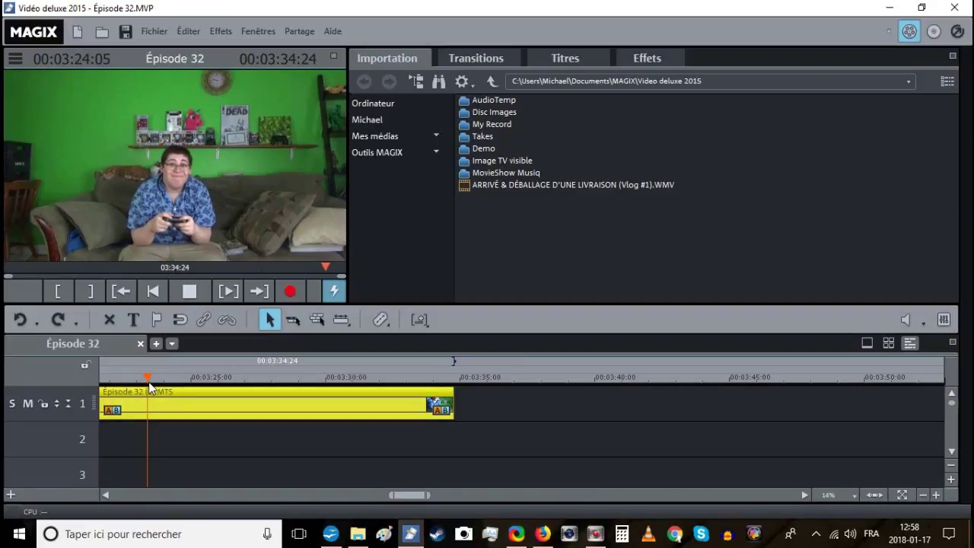
key("t")
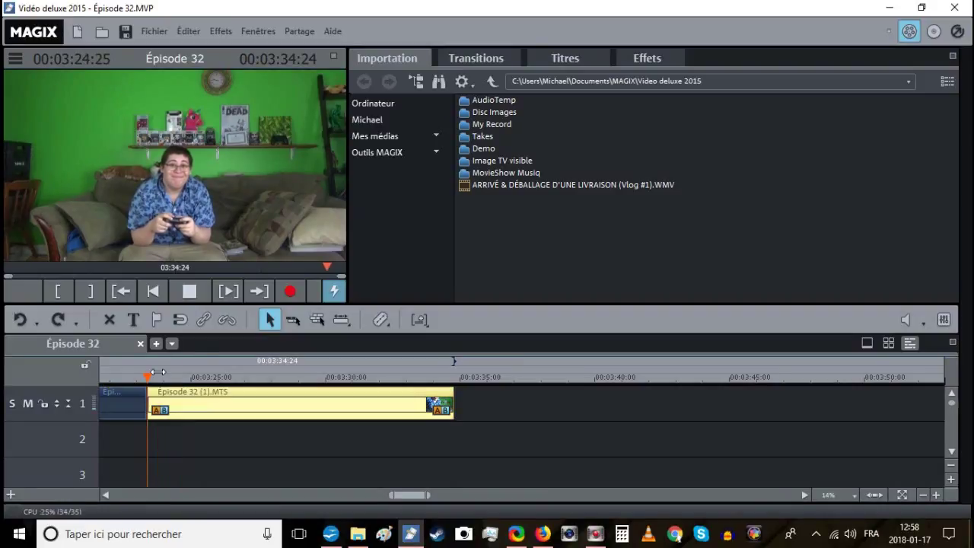
Check the footage after the cut, delete that closing section, set the playhead to the montage's end at 00:03:23:12 and save the project.
key("space")
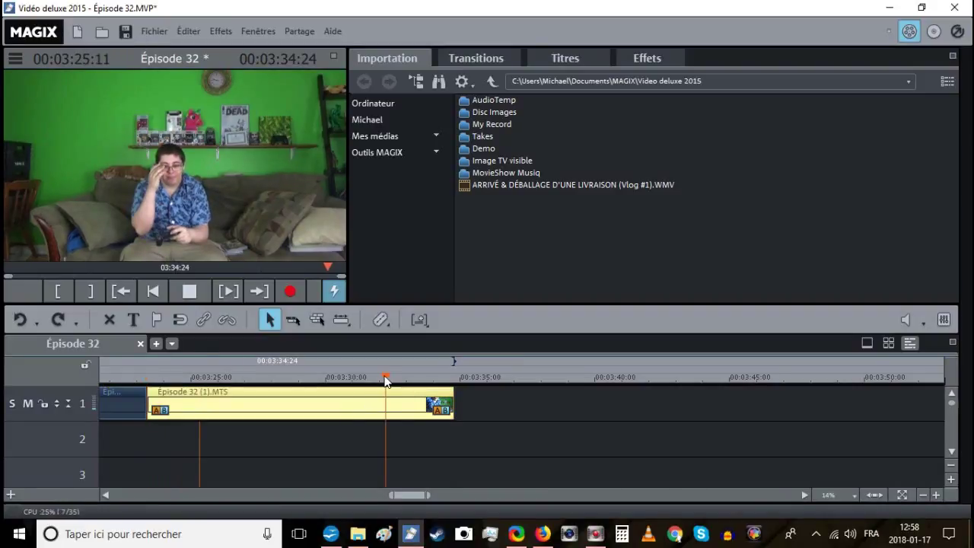
right_click(391, 402)
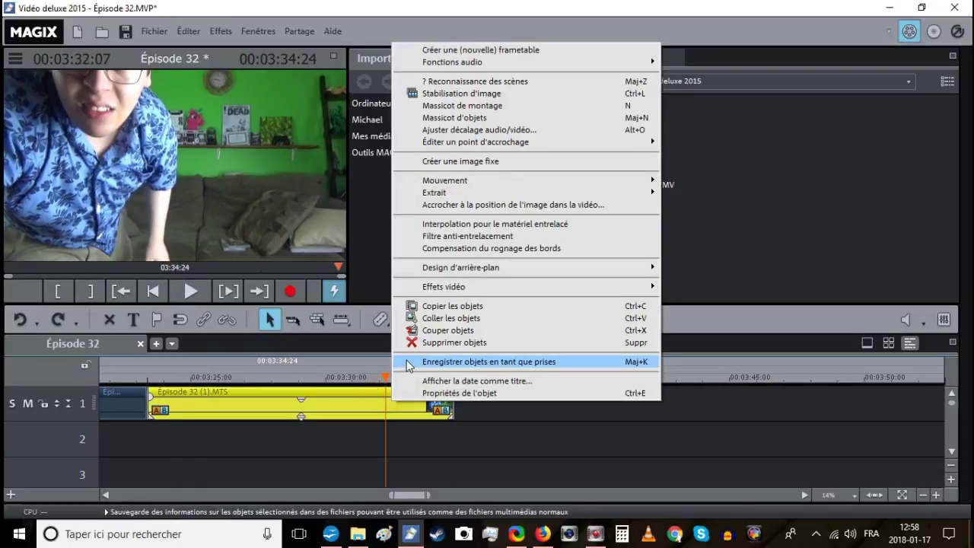
left_click(408, 343)
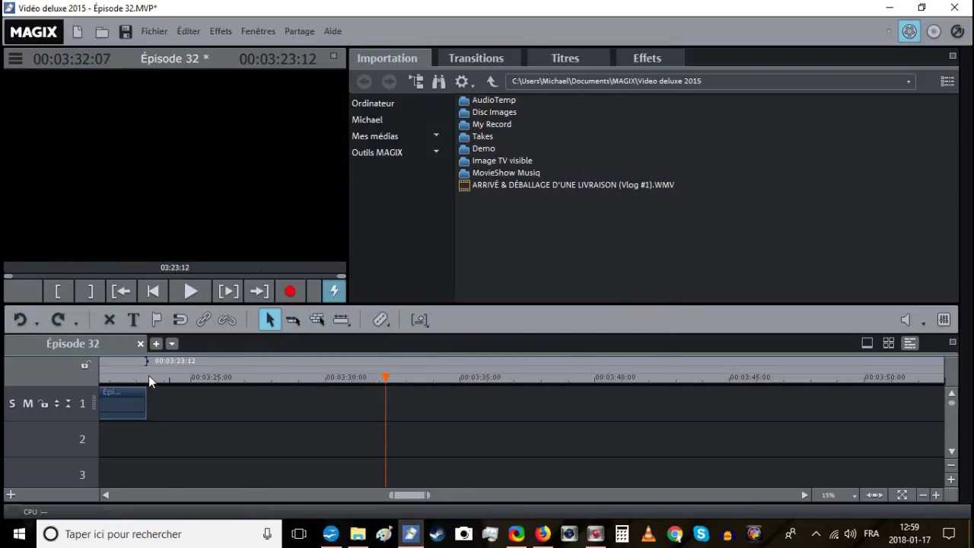
left_click(146, 374)
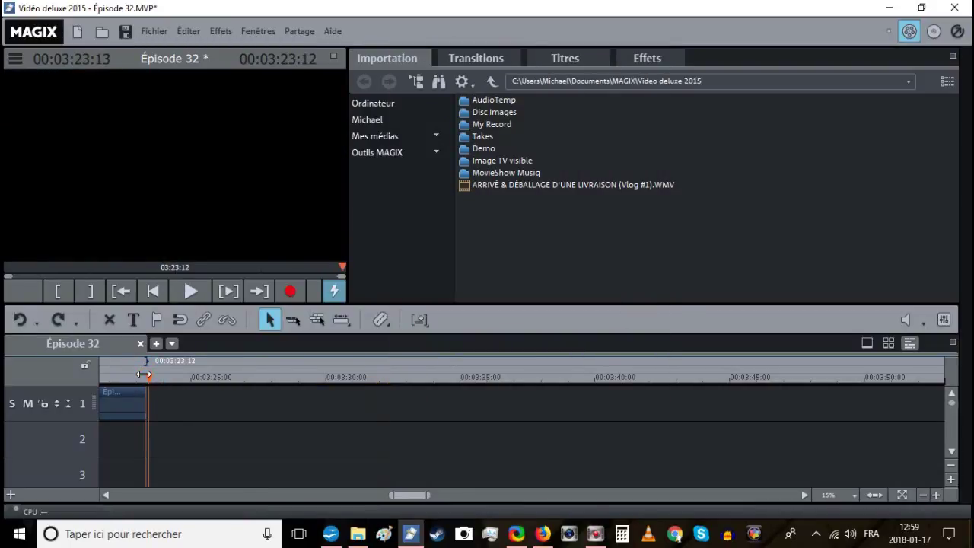
left_click(145, 375)
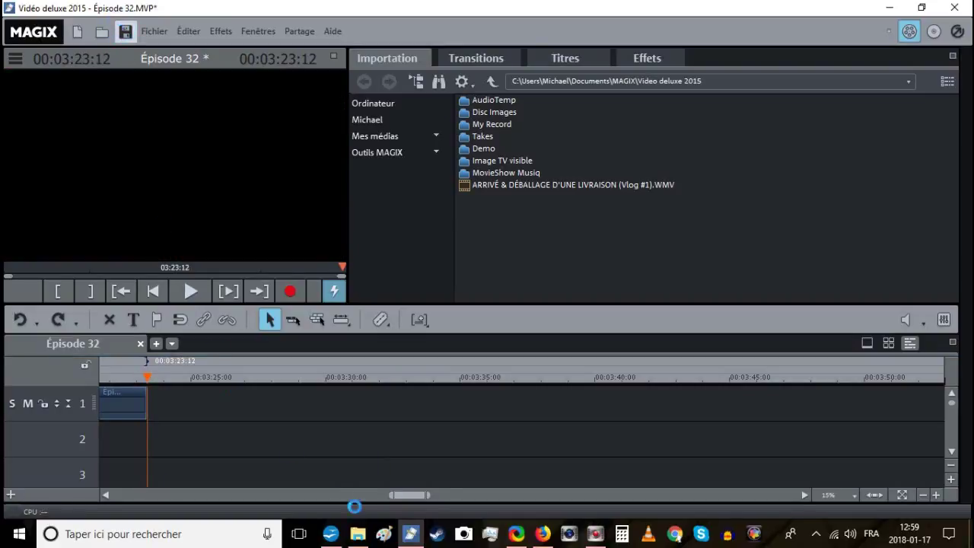
Add Épisode 32 (2).MTS from the FLAMINGO ENRAGÉ folder to track 1, directly after the existing montage at 00:03:23:12.
left_click(358, 533)
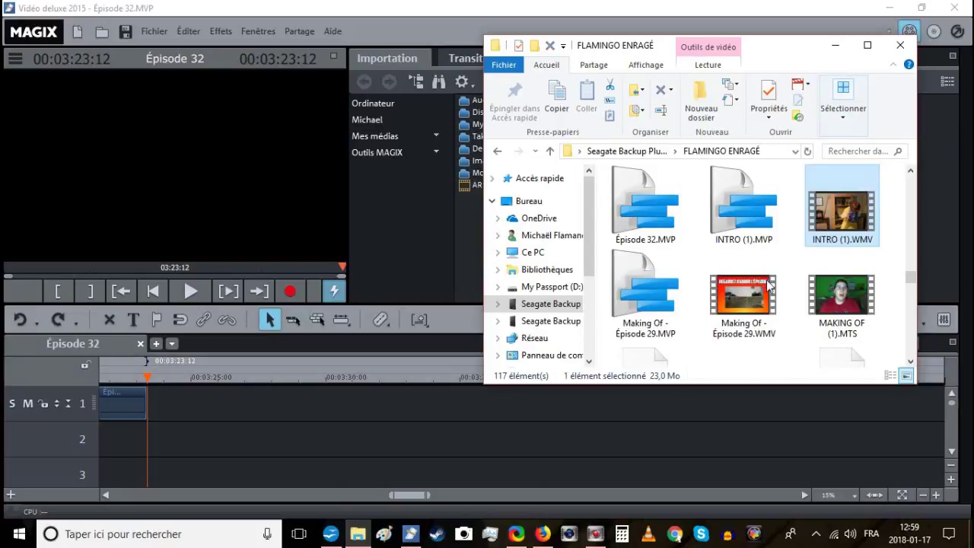
scroll(769, 286, "down", 1)
scroll(769, 286, "up", 3)
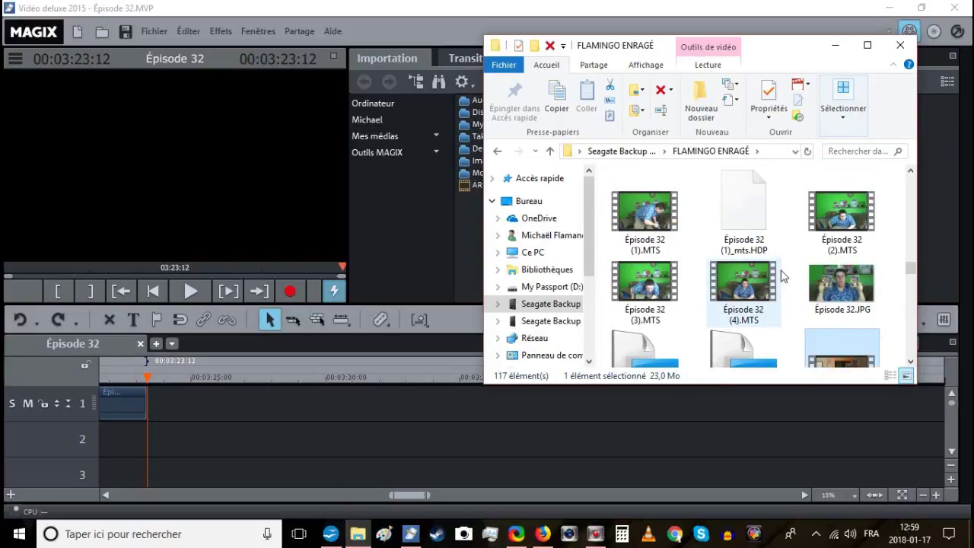
left_click(820, 230)
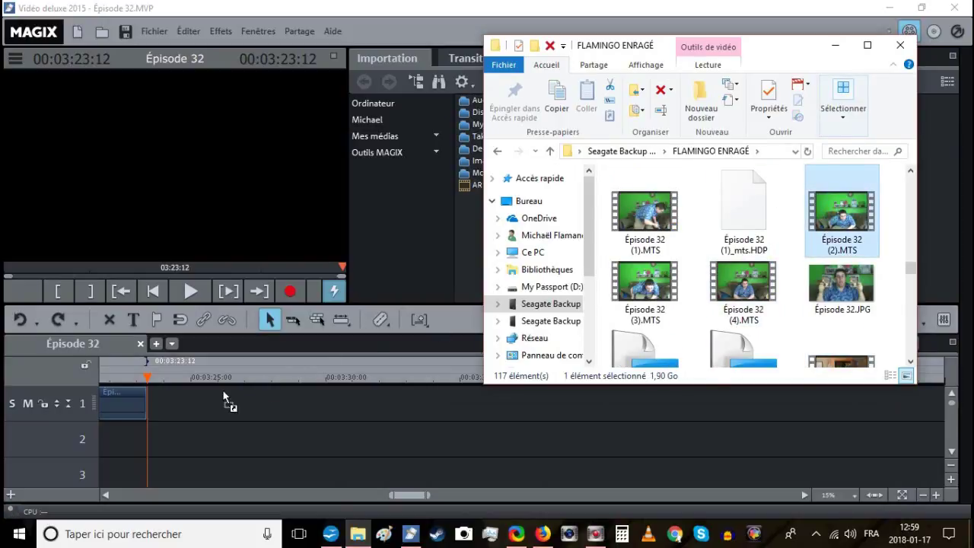
left_click_drag(194, 395, 192, 396)
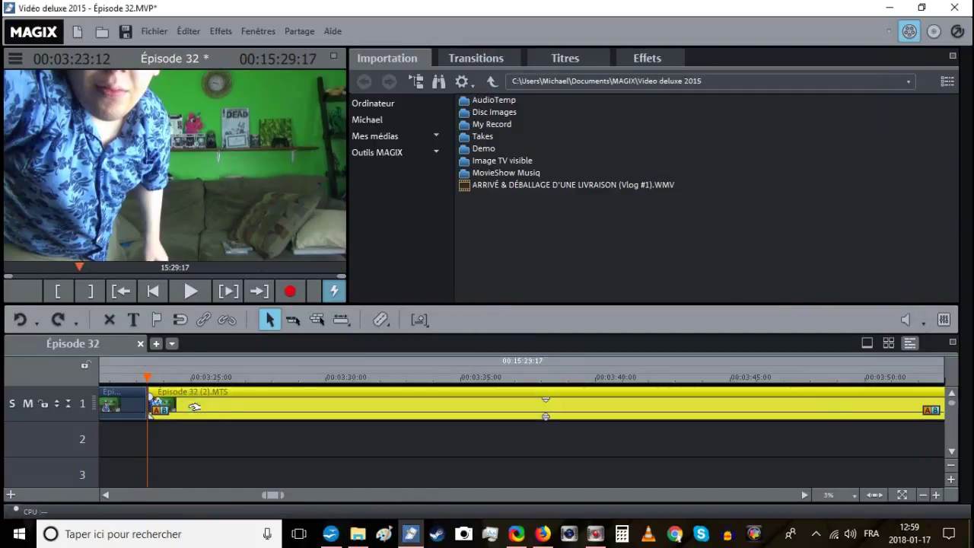
Find where the speech starts in Épisode 32 (2).MTS, split the clip at about 00:03:27:28 and delete its opening section.
left_click(240, 373)
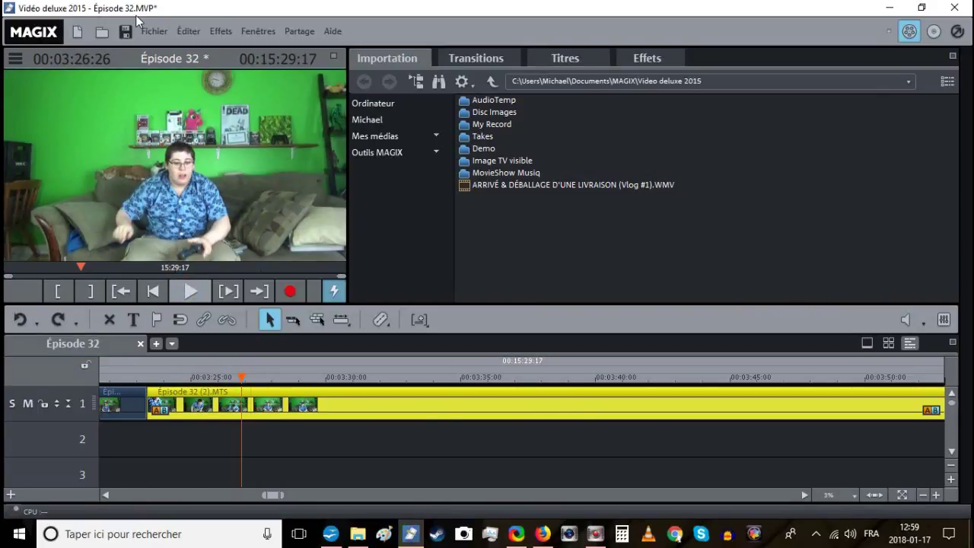
left_click(275, 377)
left_click(271, 377)
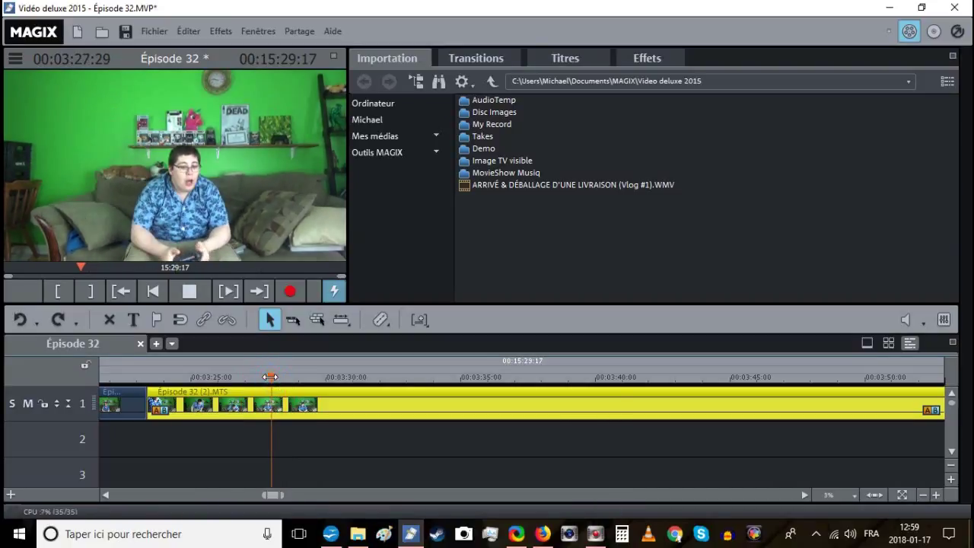
left_click(270, 377)
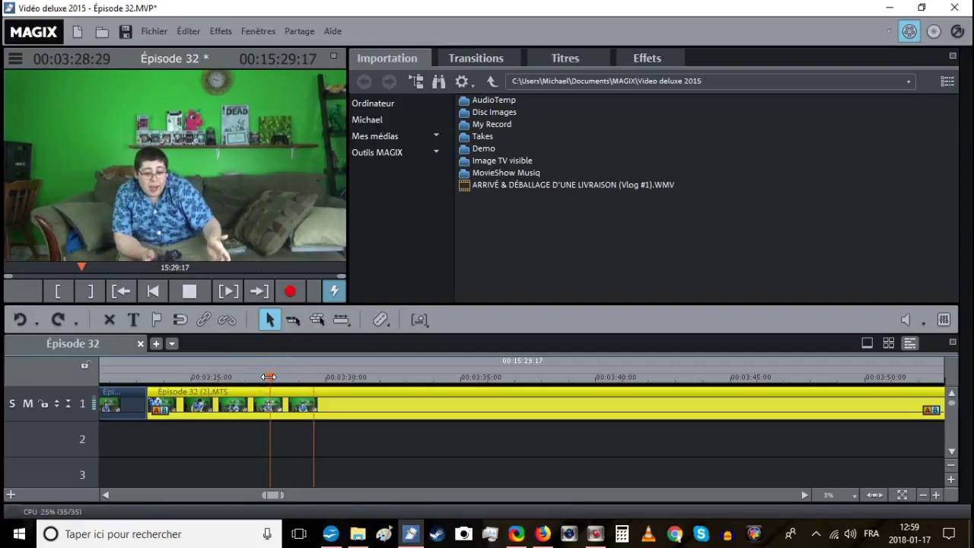
key("t")
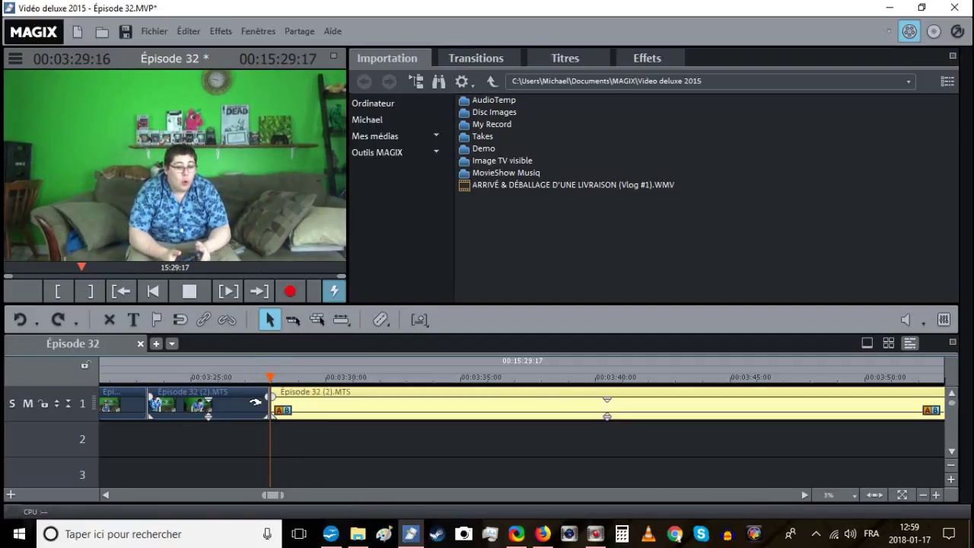
right_click(252, 403)
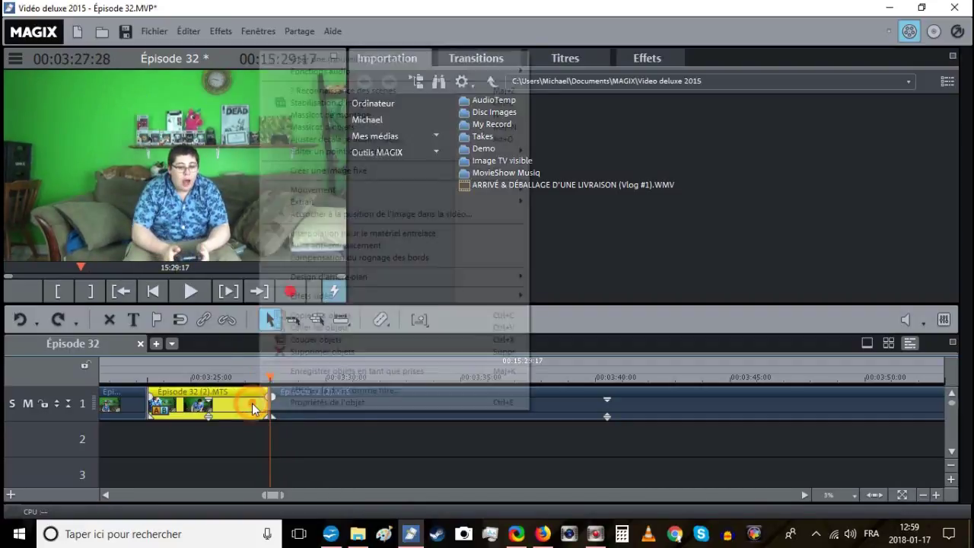
left_click(320, 350)
Save the project and play back the earlier footage from 00:02:06:26.
scroll(266, 383, "up", 10)
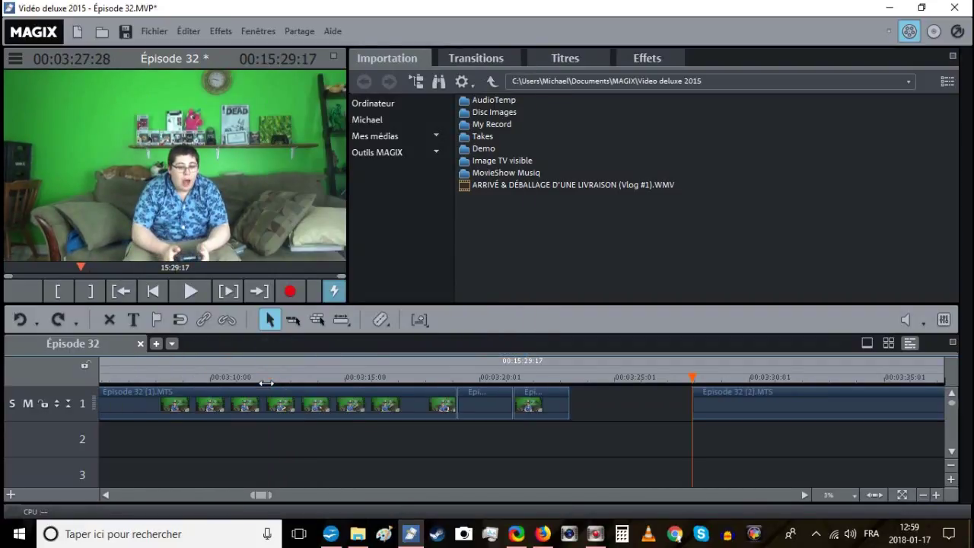
left_click(200, 377)
left_click(194, 291)
left_click(191, 291)
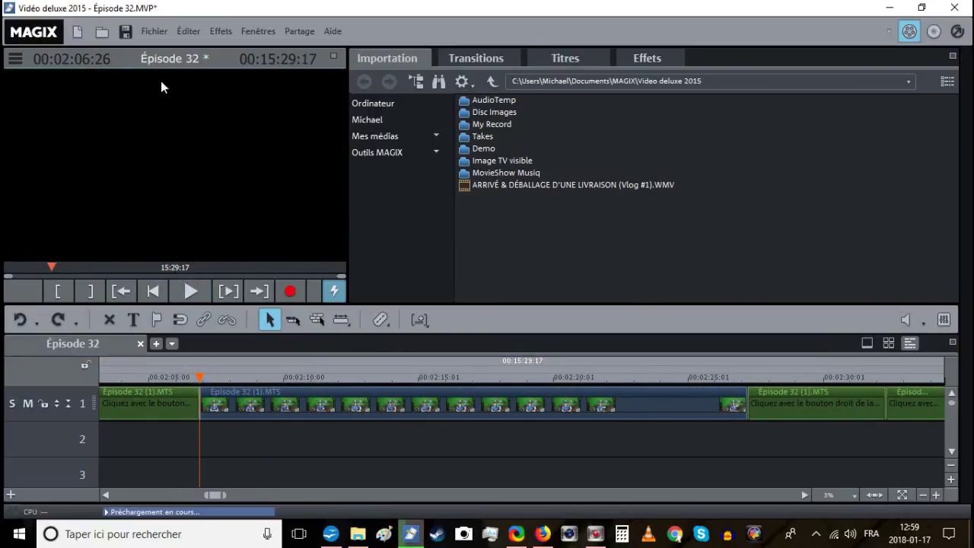
left_click(127, 29)
left_click(386, 387)
key("space")
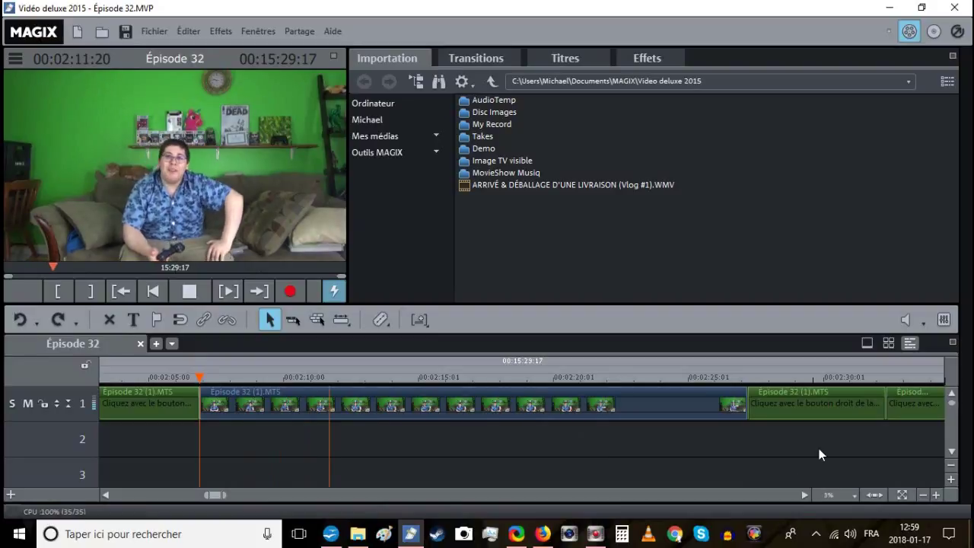
left_click(923, 495)
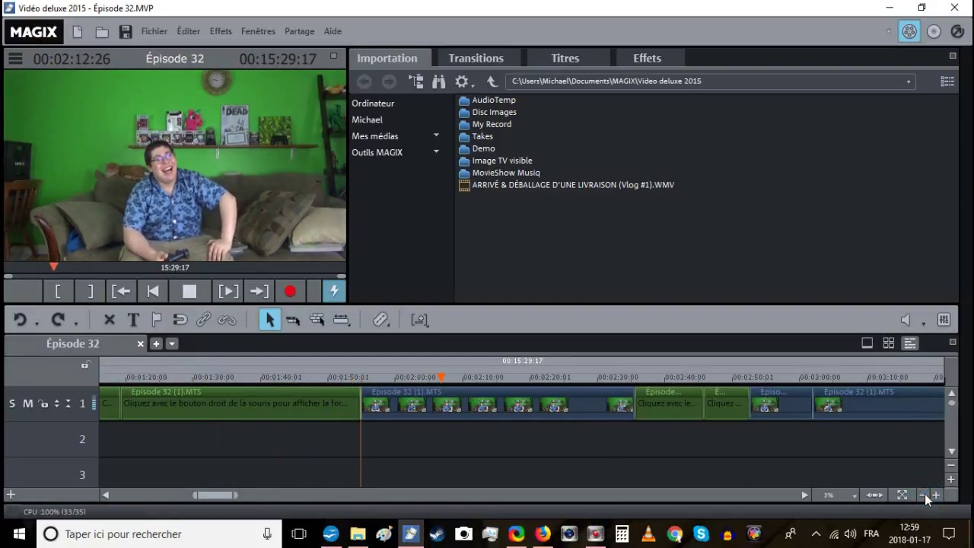
left_click(923, 495)
left_click(923, 495)
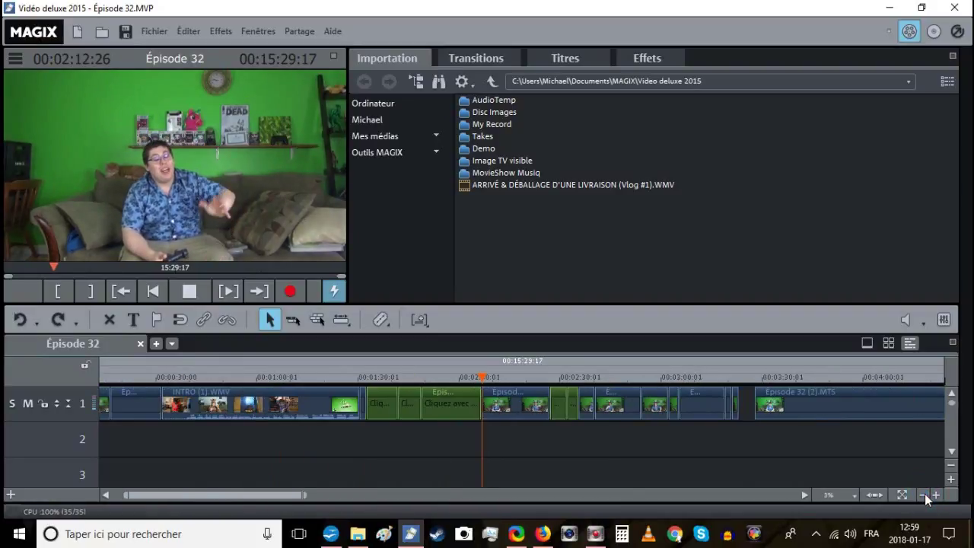
Play the Épisode 32 (2).MTS clip from about 00:03:28:07 and split it at about 00:03:33.
left_click(755, 375)
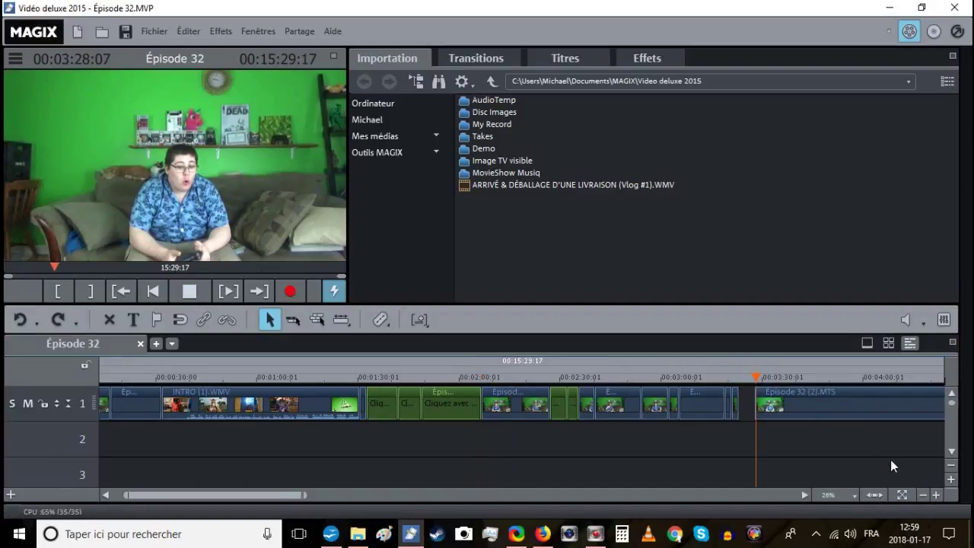
left_click(936, 496)
left_click(937, 496)
left_click(936, 495)
key("space")
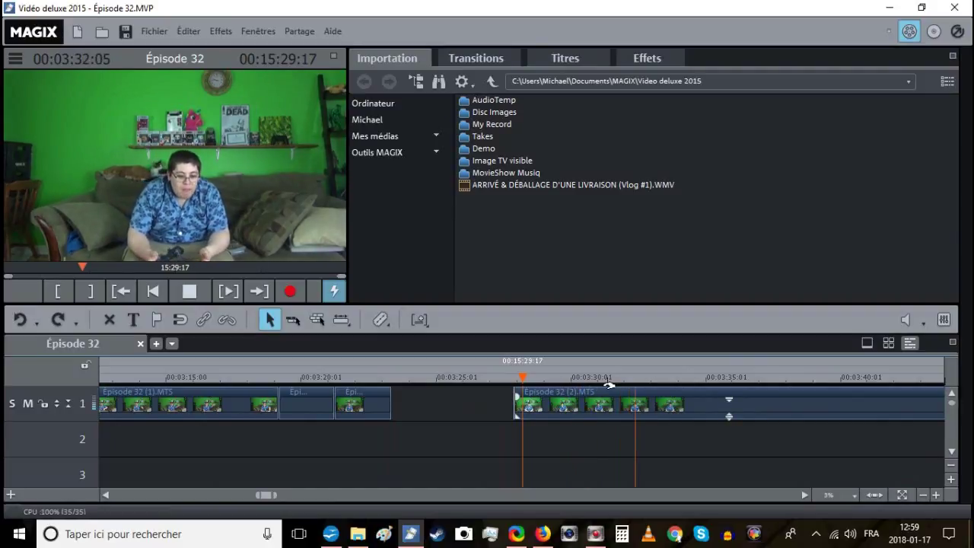
left_click(659, 377)
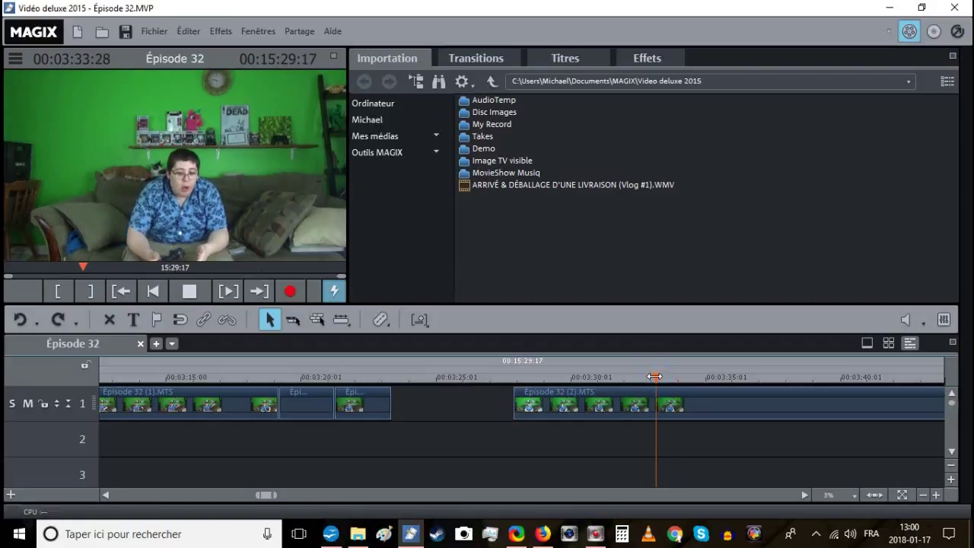
key("t")
Split the clip again at 00:03:32:03 and delete the short section between this cut and the one at about 00:03:33.
left_click(630, 380)
left_click(627, 377)
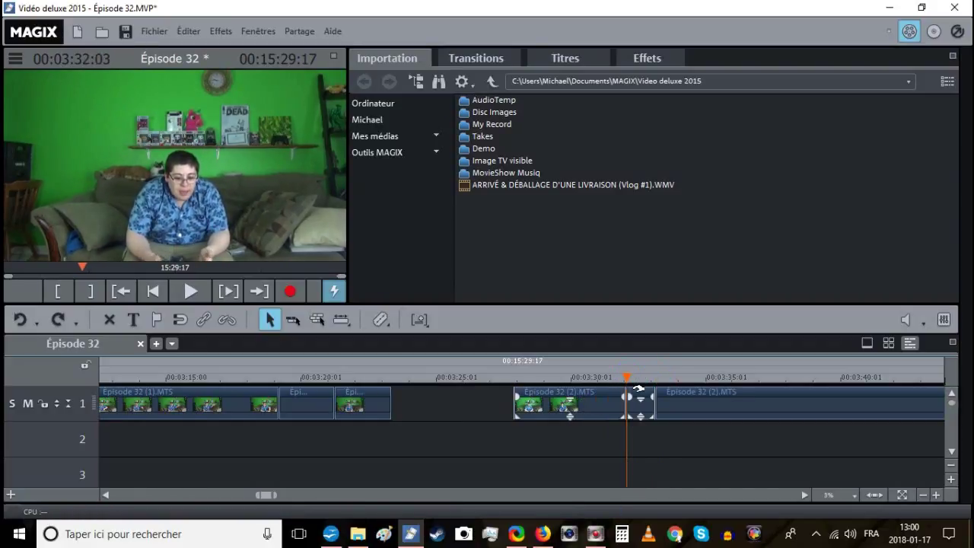
right_click(639, 396)
left_click(660, 336)
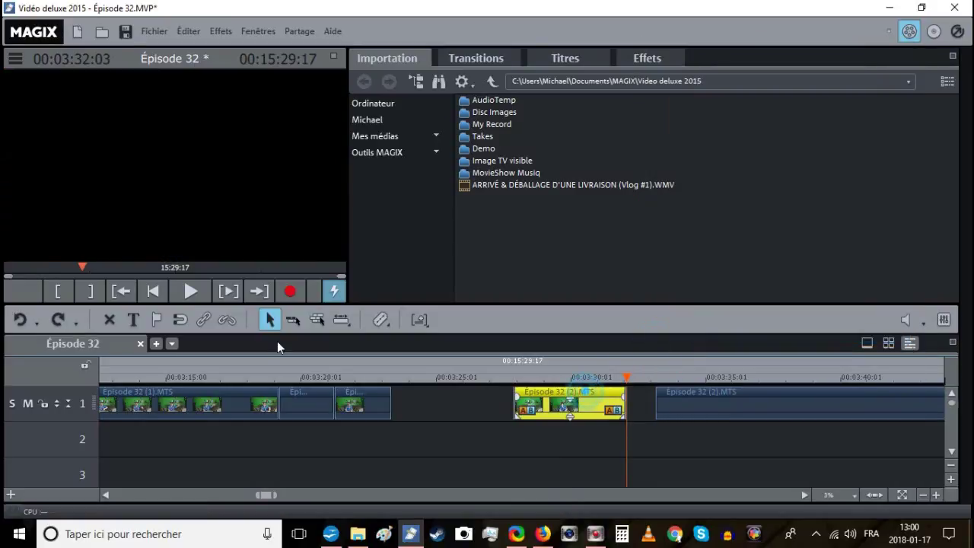
Ungroup the short clip ending at 00:03:32:03 and delete its video part, keeping only the audio.
left_click(229, 320)
right_click(535, 388)
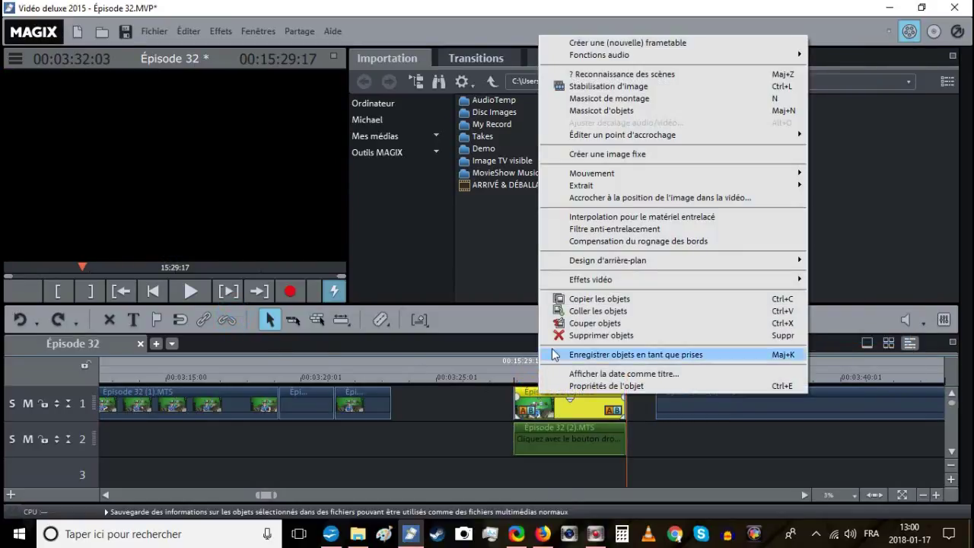
left_click(560, 352)
Move the separated audio onto track 1 so it starts at 00:03:23:12, and save the project.
left_click(391, 375)
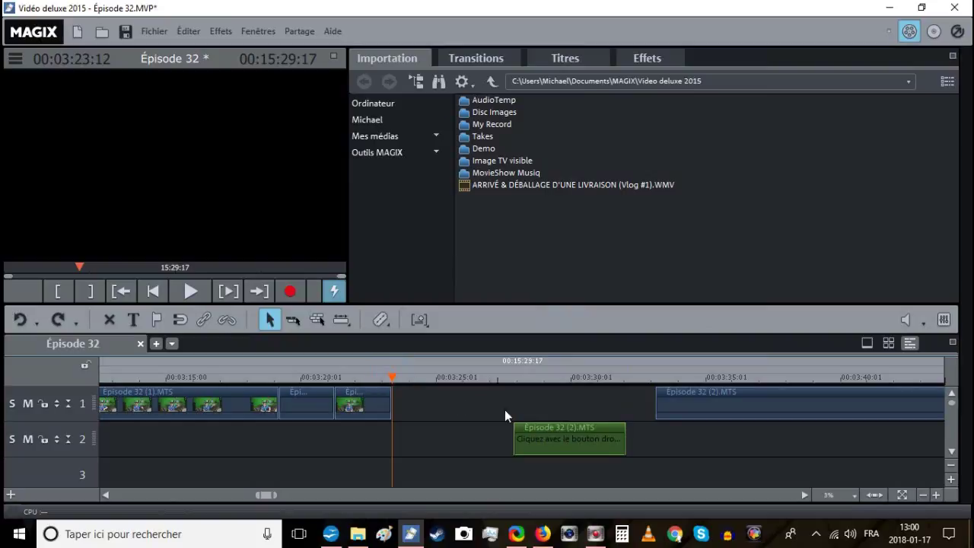
left_click_drag(522, 427, 411, 400)
left_click(124, 33)
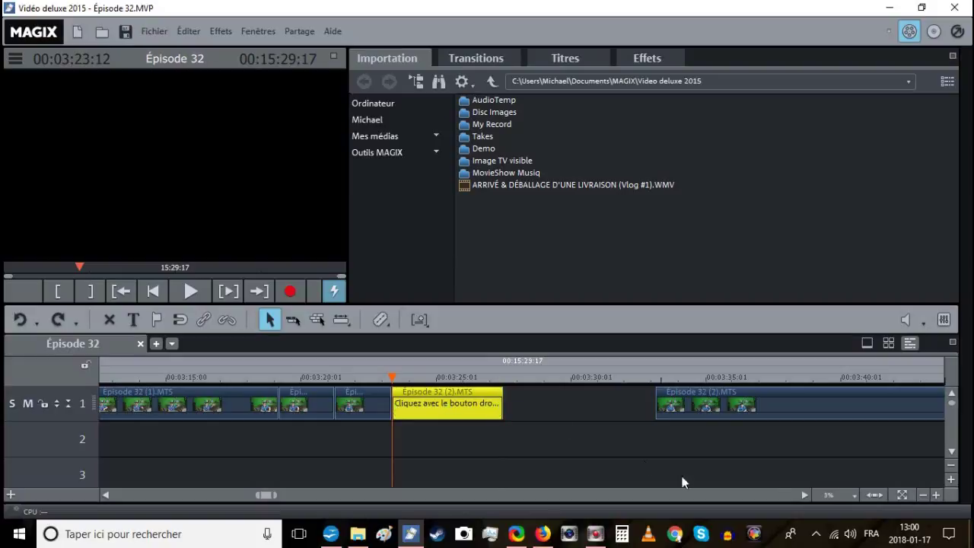
Play the footage across the join at 00:03:23:12 to check the transition into the audio-only section.
left_click(936, 496)
left_click(936, 495)
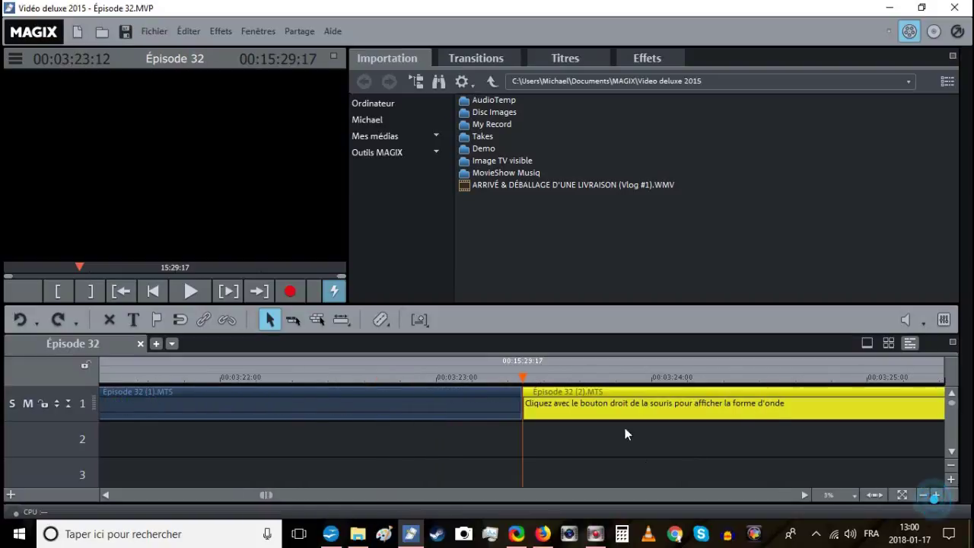
left_click(186, 292)
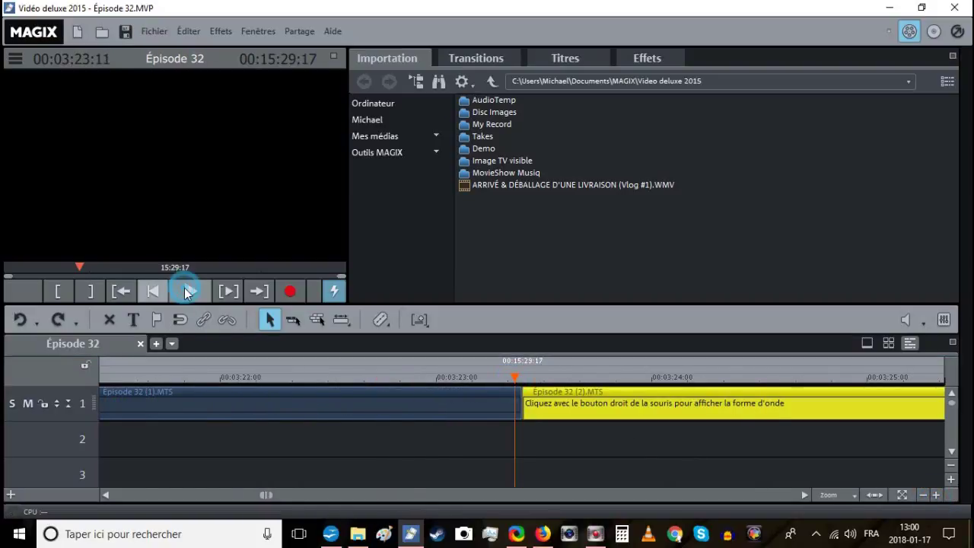
left_click(926, 498)
left_click(926, 499)
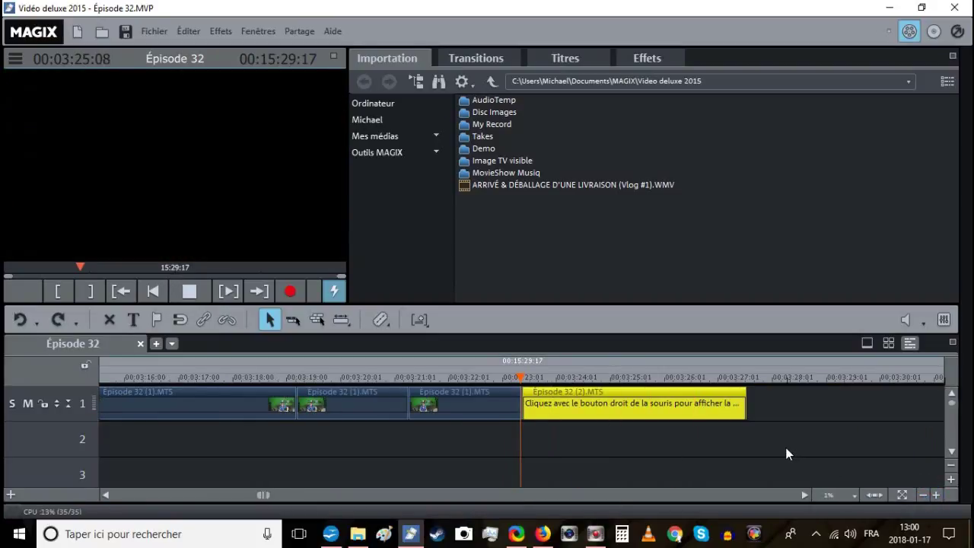
Close the gap by moving the remaining Épisode 32 (2).MTS clip back to the end of the audio-only section, and save the project.
left_click(324, 373)
left_click(676, 407)
left_click_drag(599, 403, 369, 382)
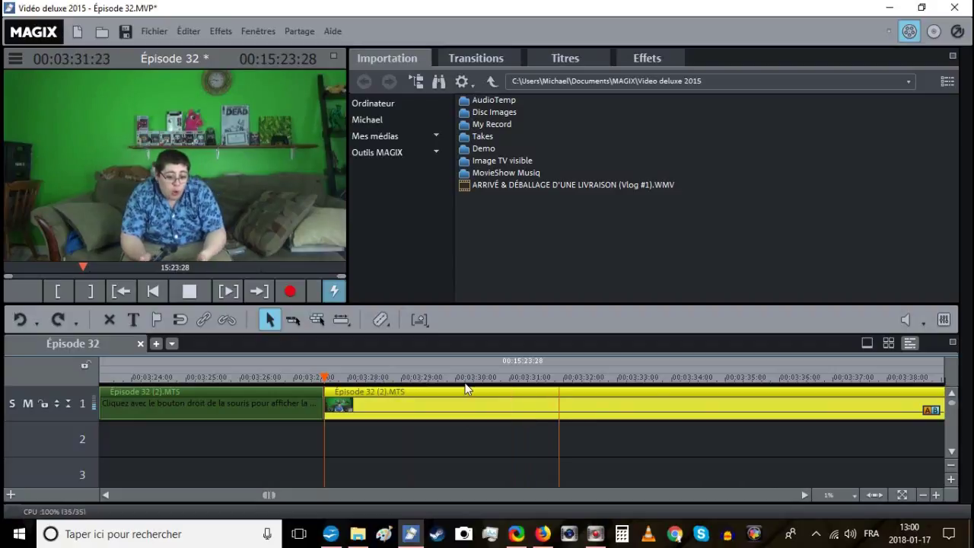
left_click(922, 495)
left_click(922, 496)
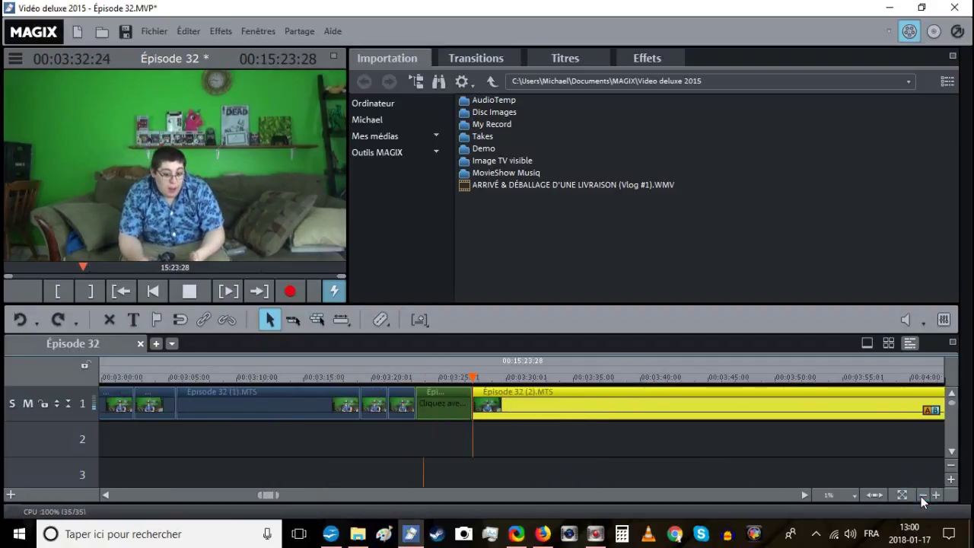
left_click(711, 443)
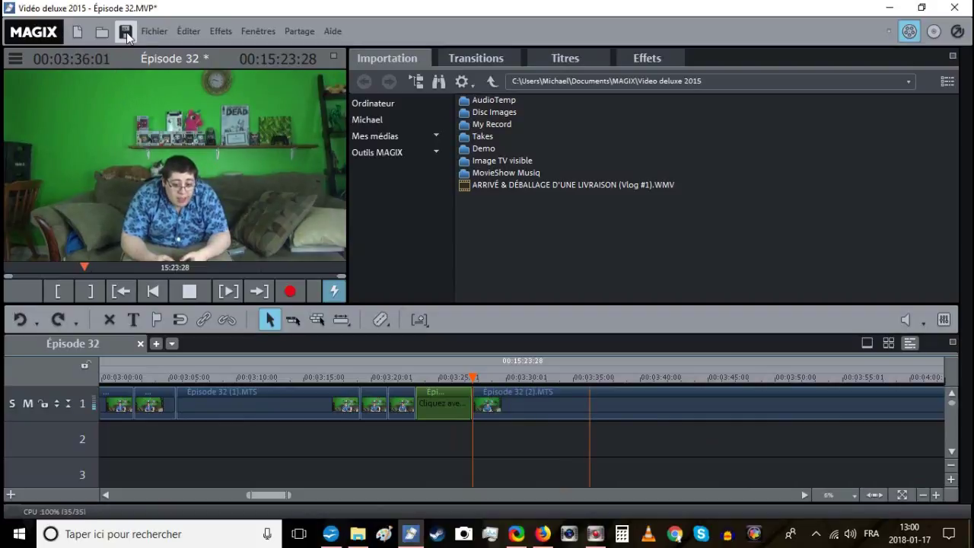
key("ctrl+s")
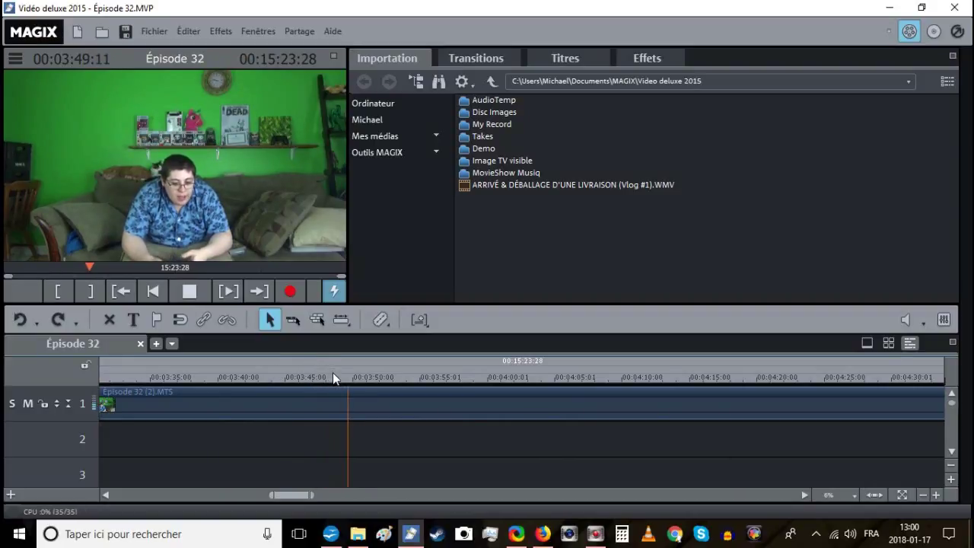
Split the Épisode 32 (2).MTS clip at about 00:03:53:07 and move the playhead back to about 00:03:43.
left_click(391, 373)
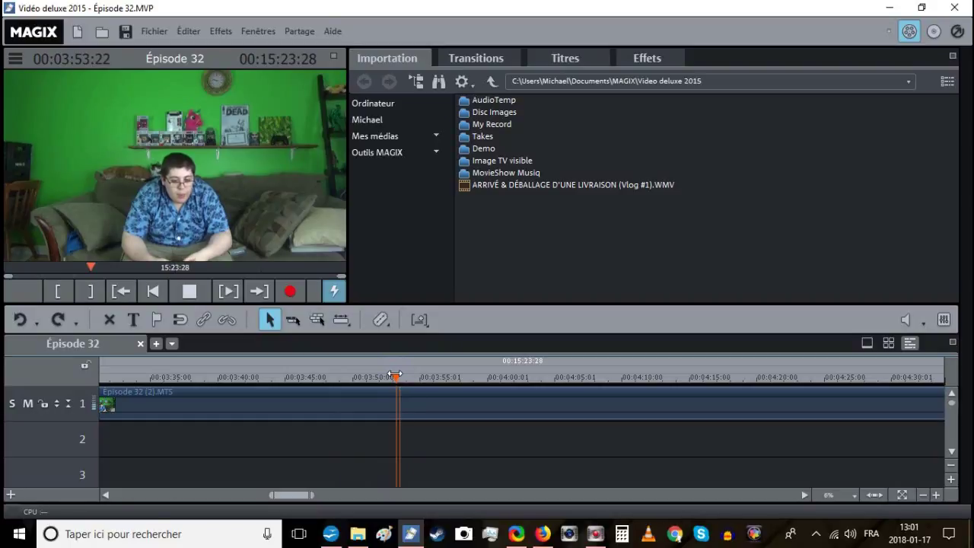
key("t")
left_click(256, 373)
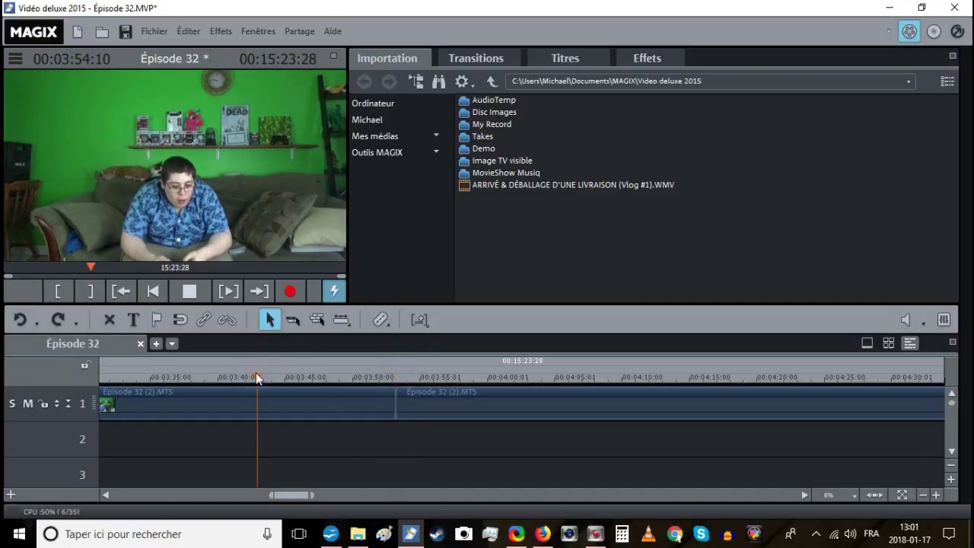
Split the Épisode 32 (2).MTS clip again at 00:03:46:25 and delete the section between this point and the previous cut.
key("space")
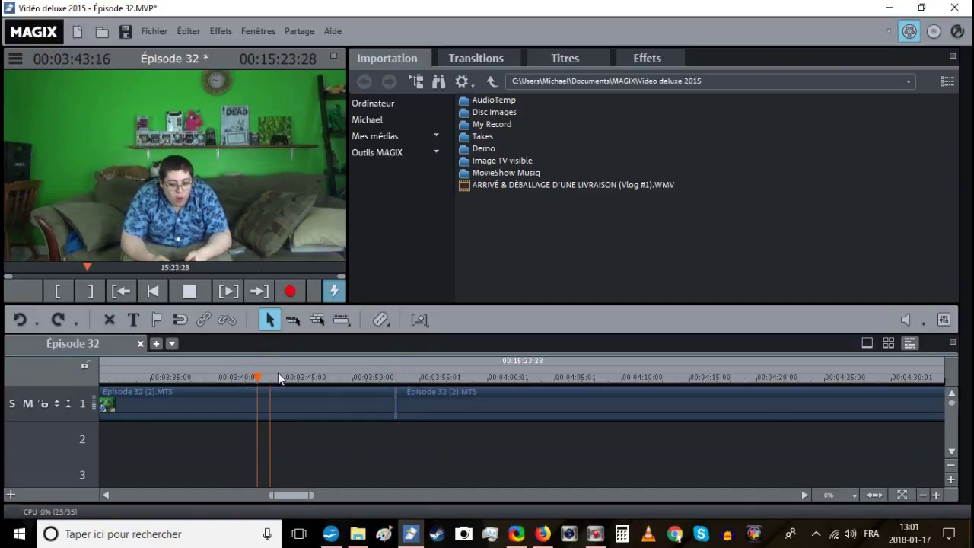
left_click(302, 373)
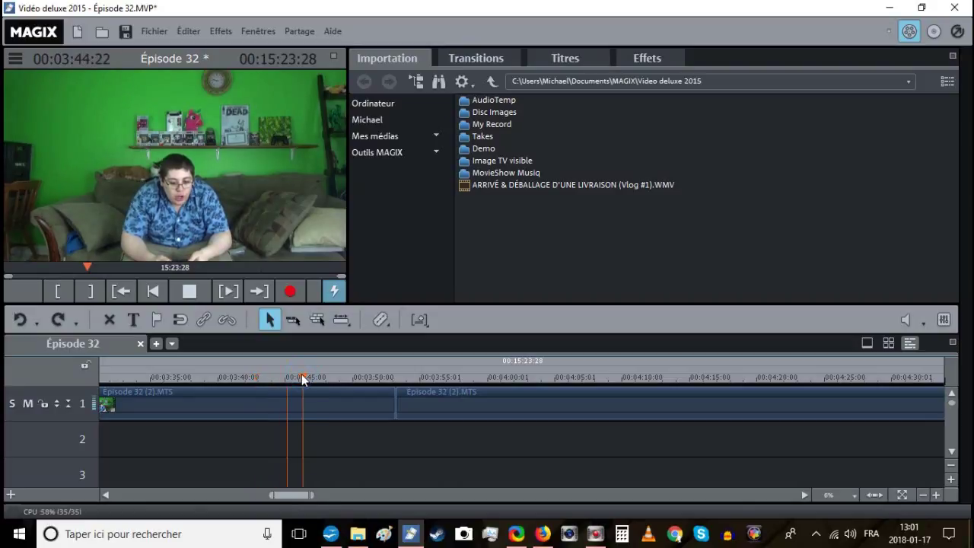
left_click(304, 374)
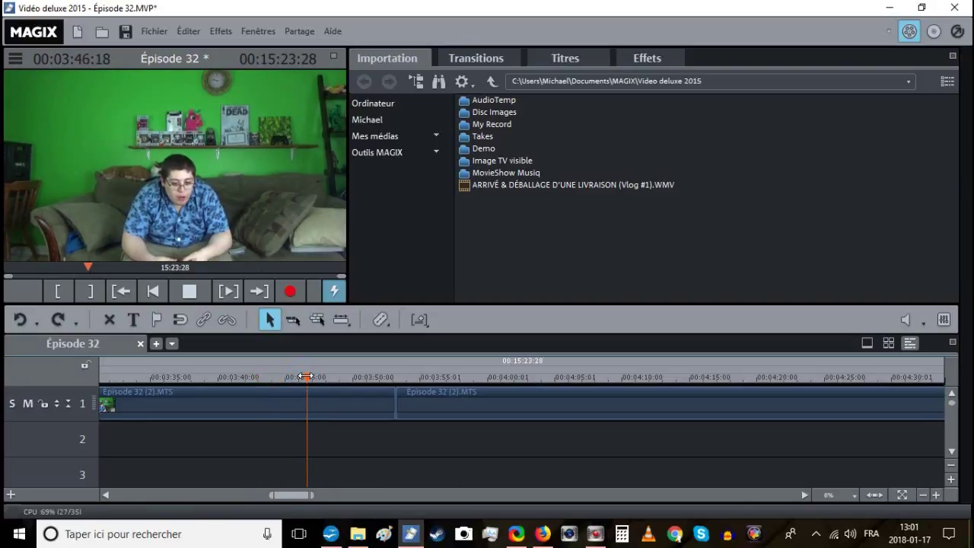
left_click(936, 495)
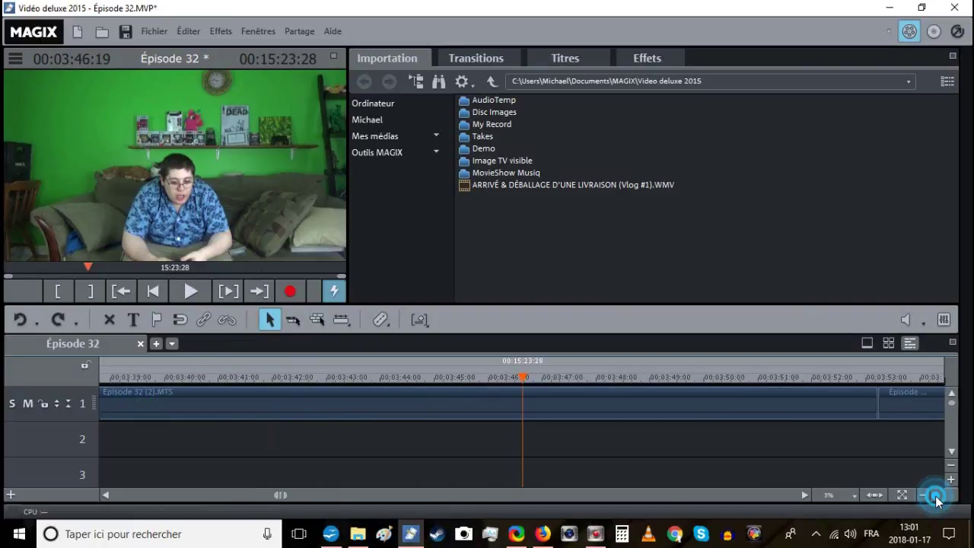
left_click(184, 289)
left_click(543, 379)
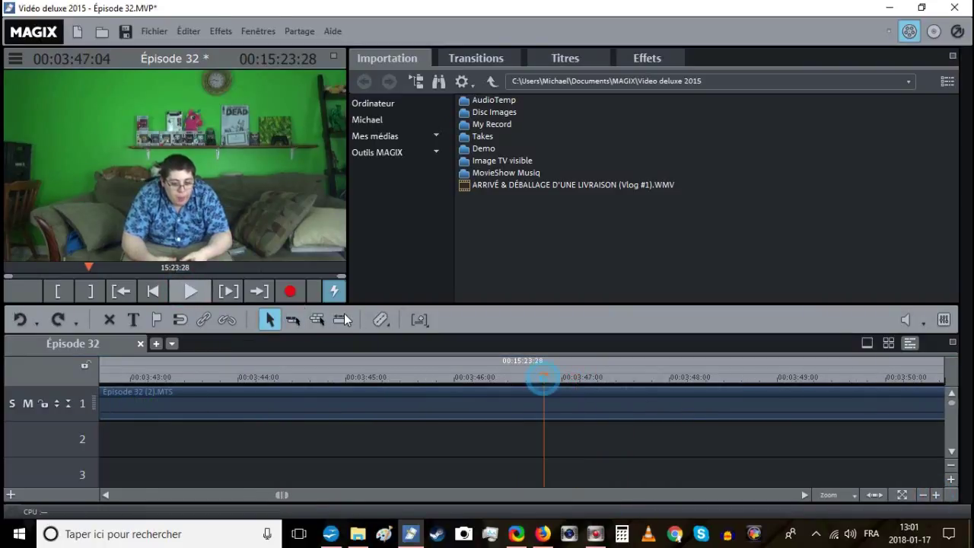
left_click(205, 295)
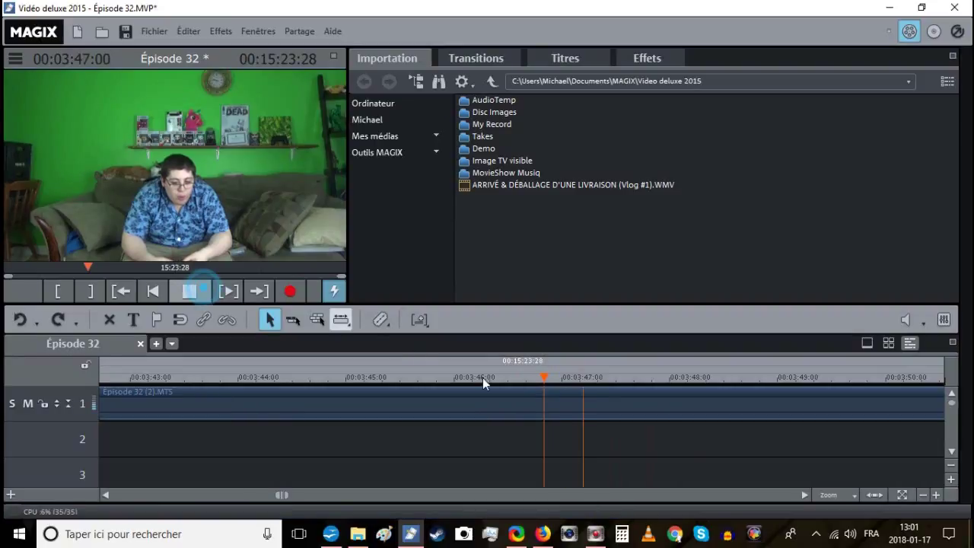
key("space")
key("t")
right_click(578, 407)
left_click(632, 353)
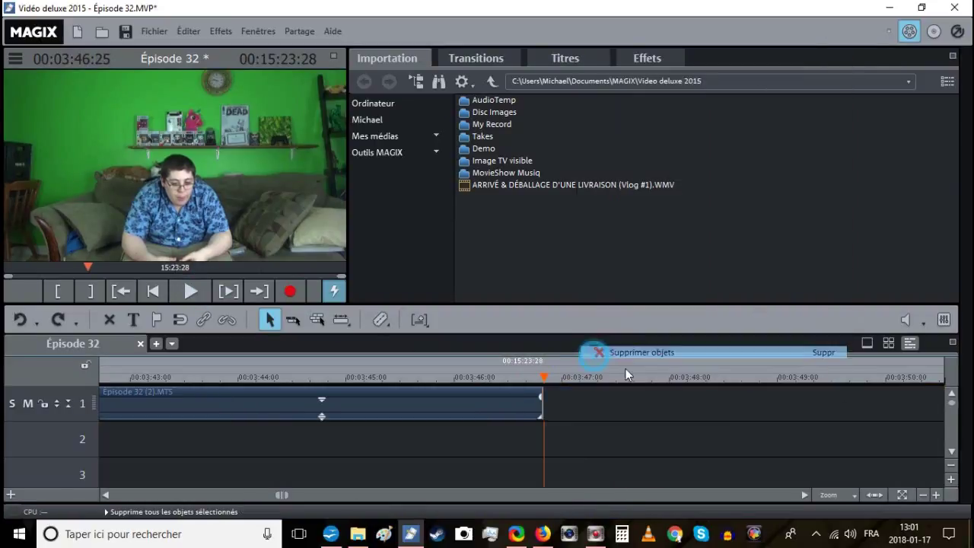
Close the gap by moving the remaining Épisode 32 (2).MTS clip back to 00:03:46:25, and save the project.
left_click(922, 496)
left_click_drag(675, 409, 593, 407)
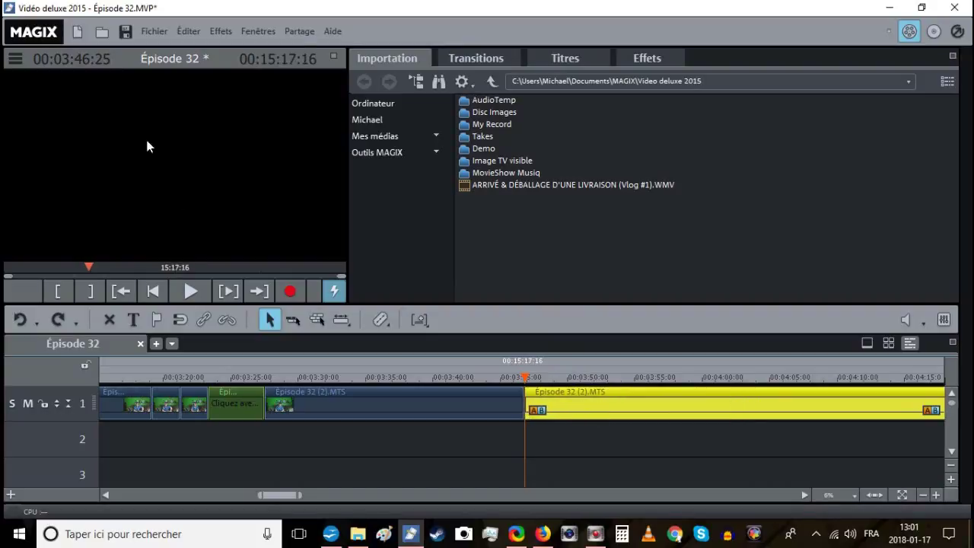
left_click(124, 32)
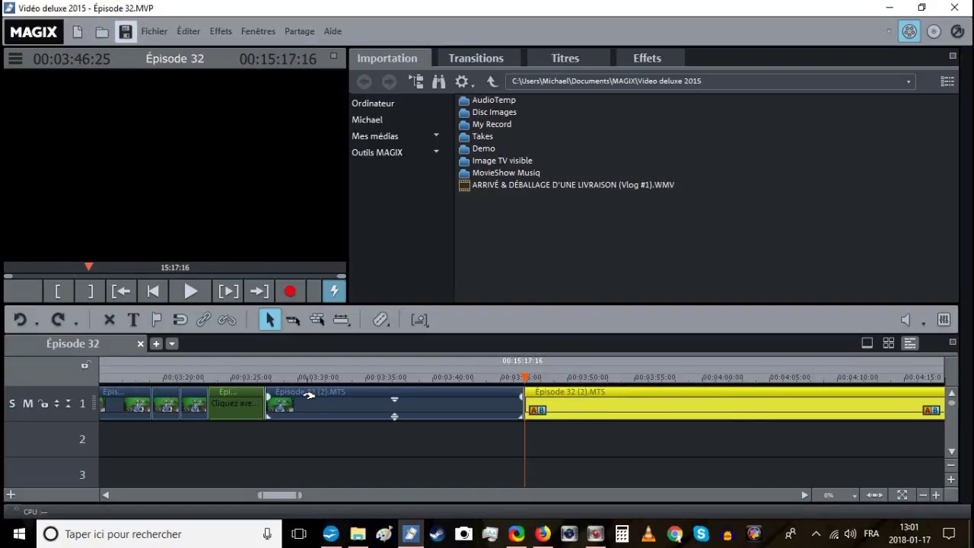
Replace the grouped clip ending at 00:03:46:25 with only its audio part on track 1, and save the project.
left_click(308, 404)
left_click(229, 322)
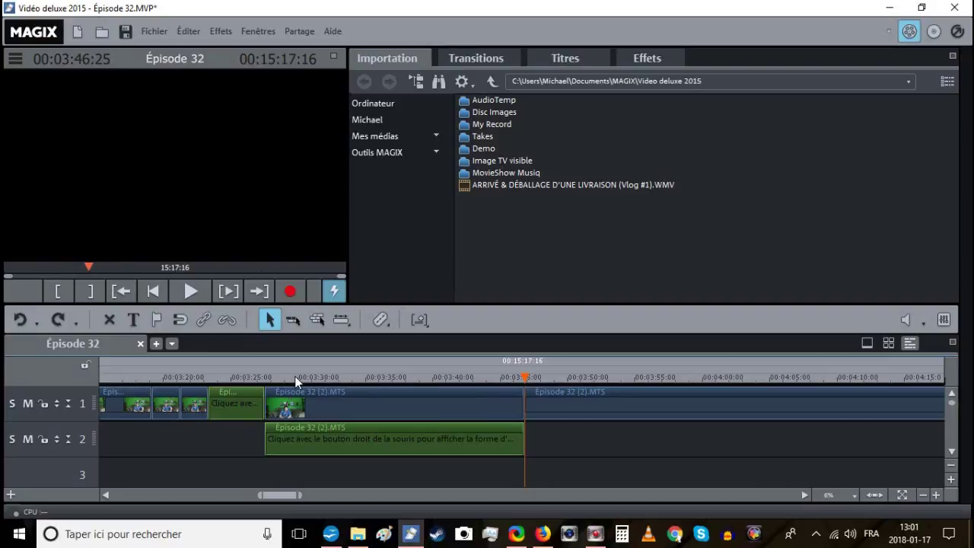
right_click(319, 397)
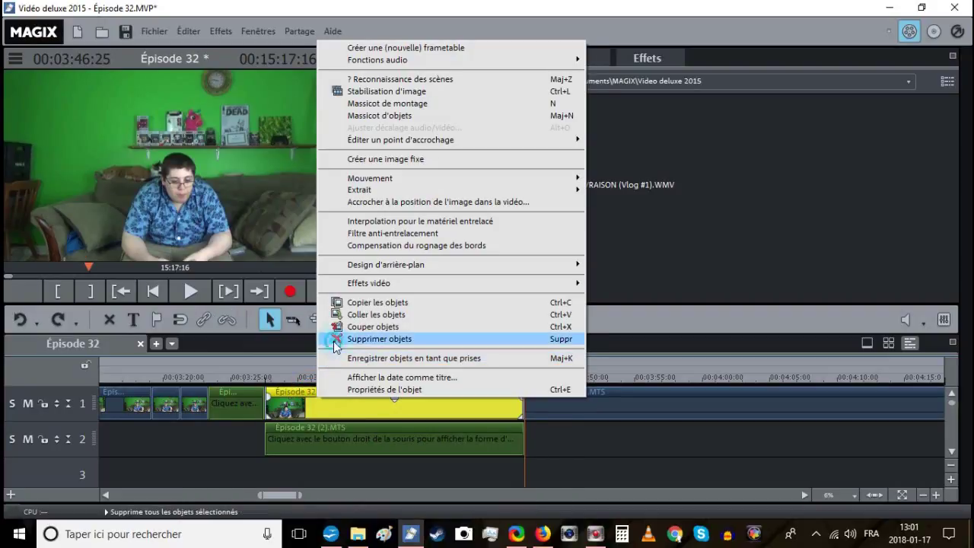
left_click(335, 340)
left_click_drag(508, 431, 510, 414)
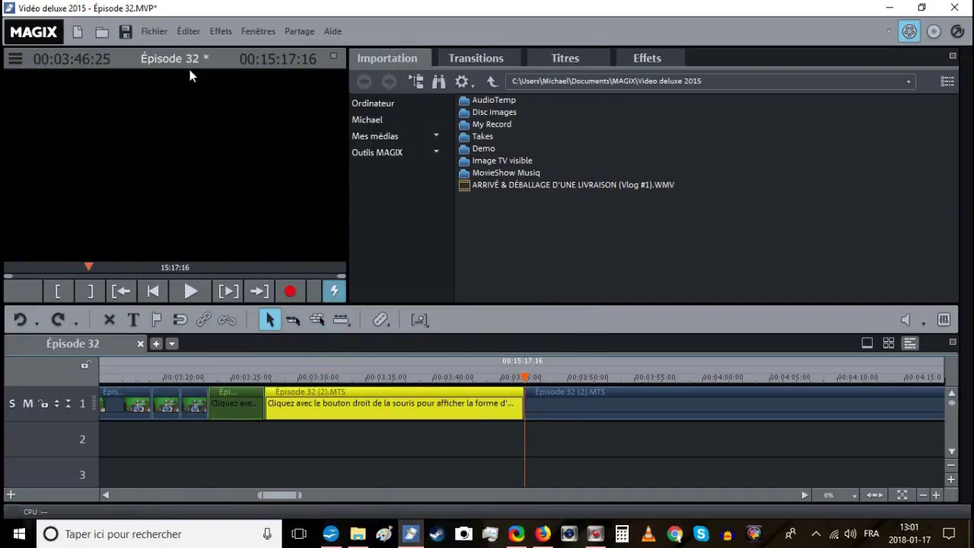
left_click(133, 35)
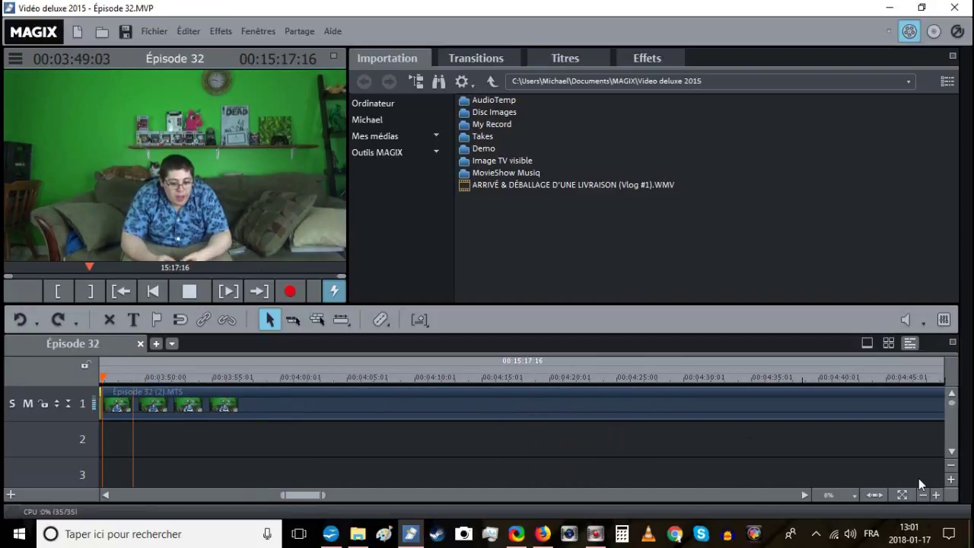
Play the footage after 00:03:46:25 to find the next cutting point and split the clip at 00:03:55:12.
left_click(936, 495)
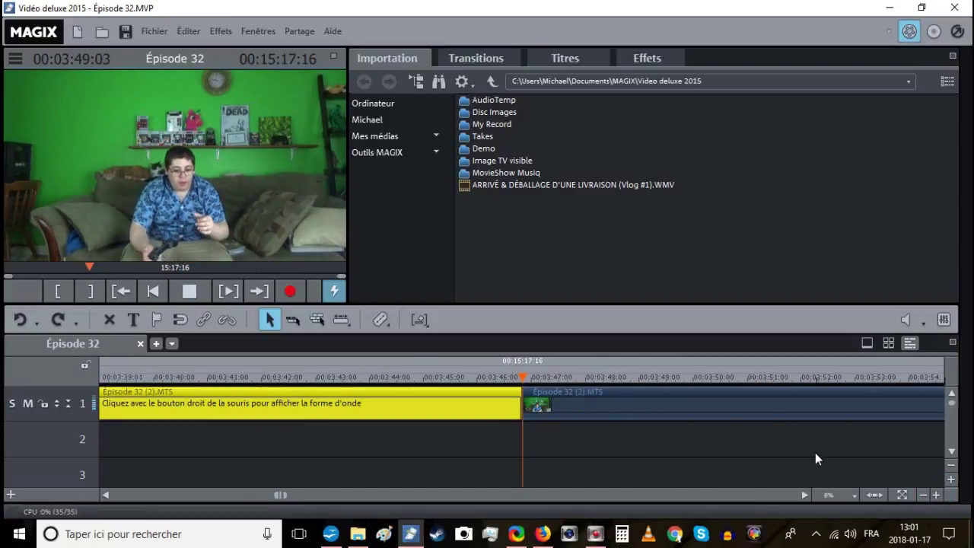
left_click(924, 495)
left_click(923, 494)
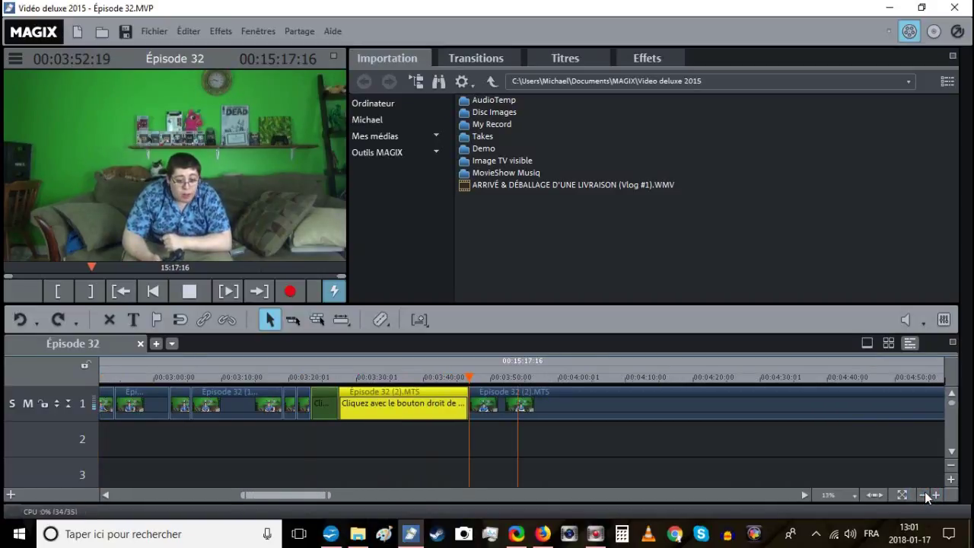
left_click(525, 378)
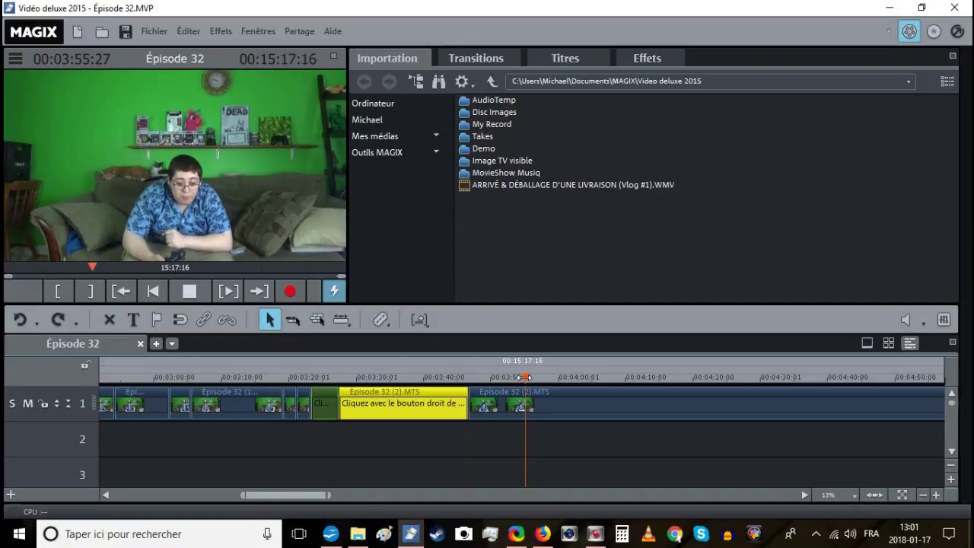
left_click(524, 377)
left_click(522, 376)
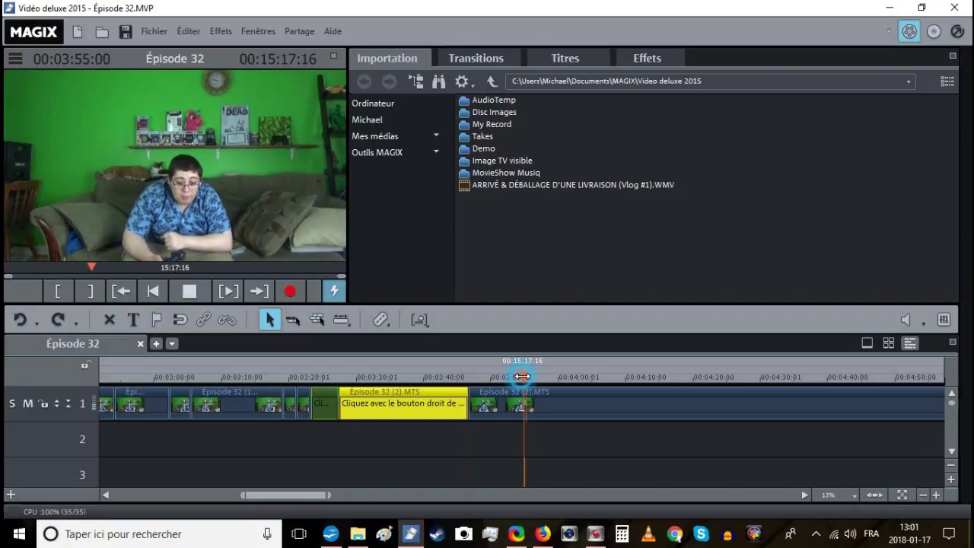
left_click(525, 376)
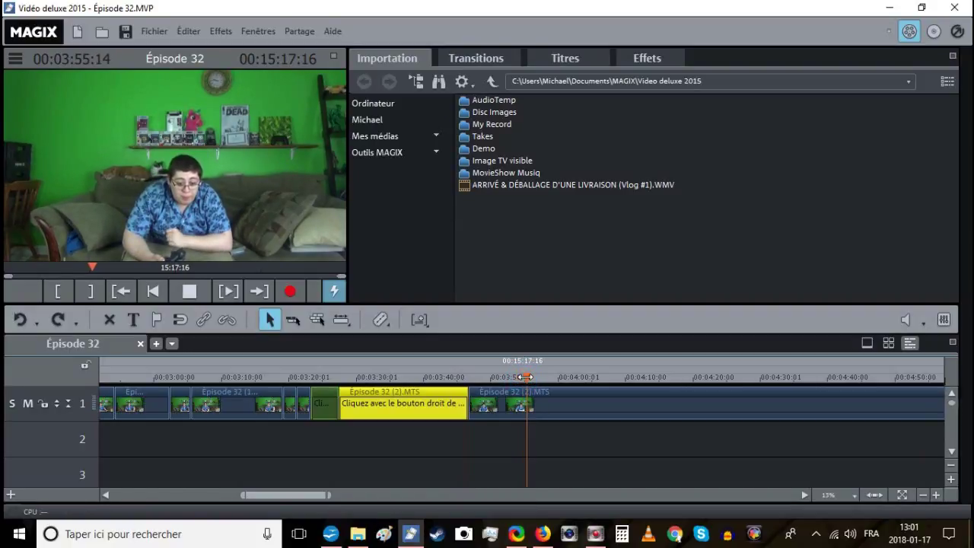
key("t")
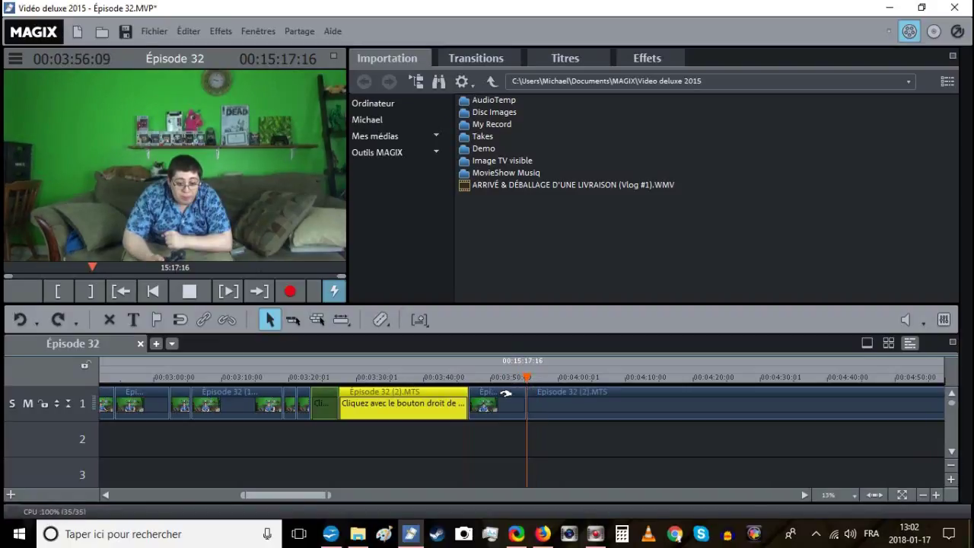
Replace the short clip ending at 00:03:55:12 with only its audio part on track 1, and save the project.
left_click(506, 393)
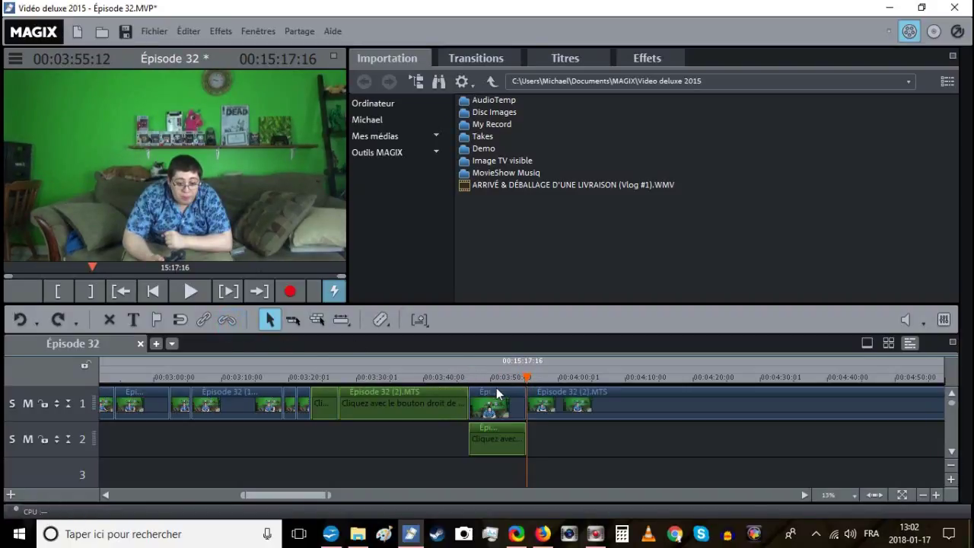
right_click(496, 388)
left_click(533, 340)
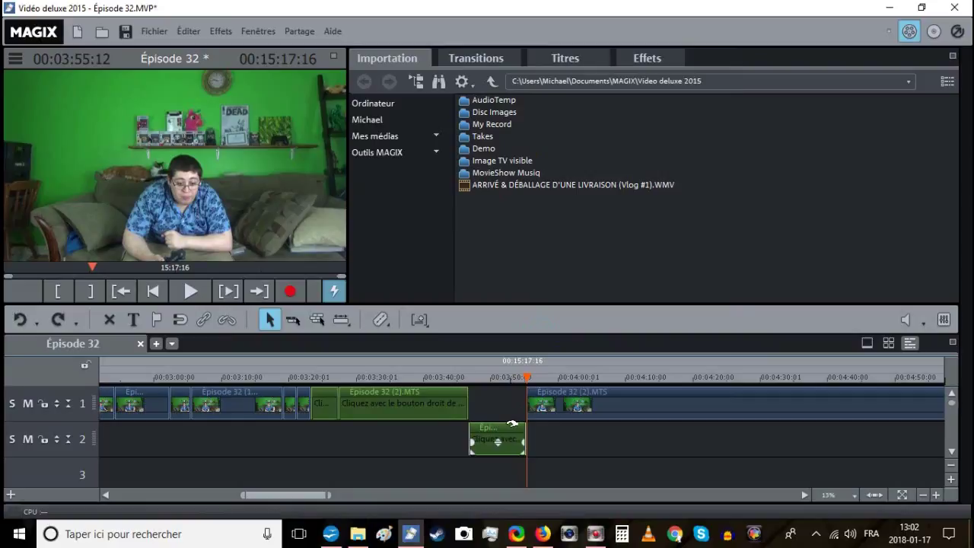
left_click_drag(513, 423, 515, 413)
left_click(116, 34)
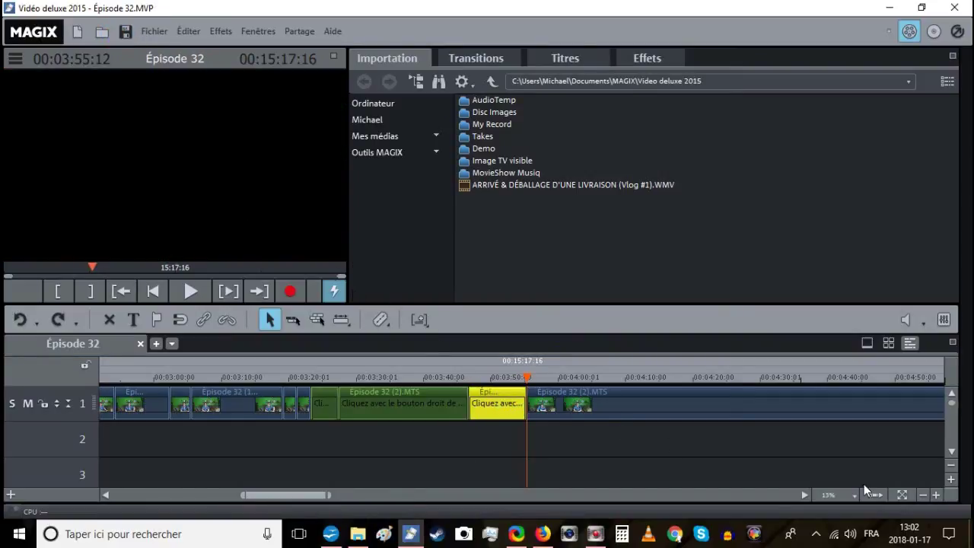
Play the footage across the join at 00:03:55:12 to check the transition from the audio-only section back to video.
left_click(937, 495)
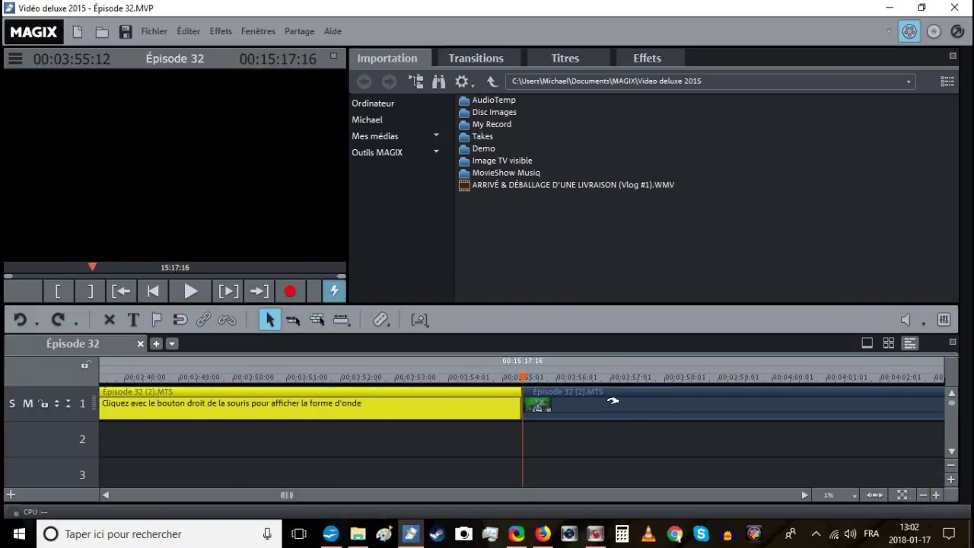
left_click(500, 376)
left_click(190, 292)
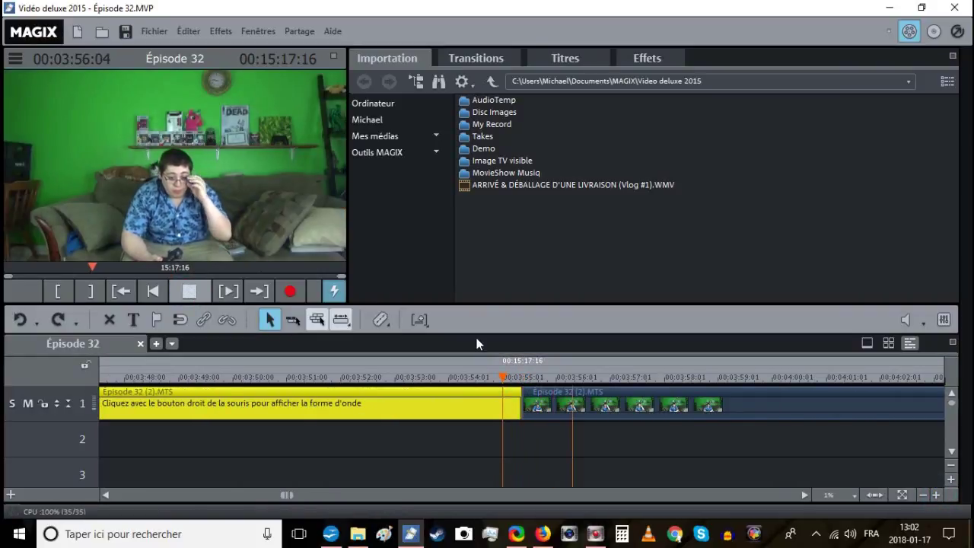
left_click(523, 378)
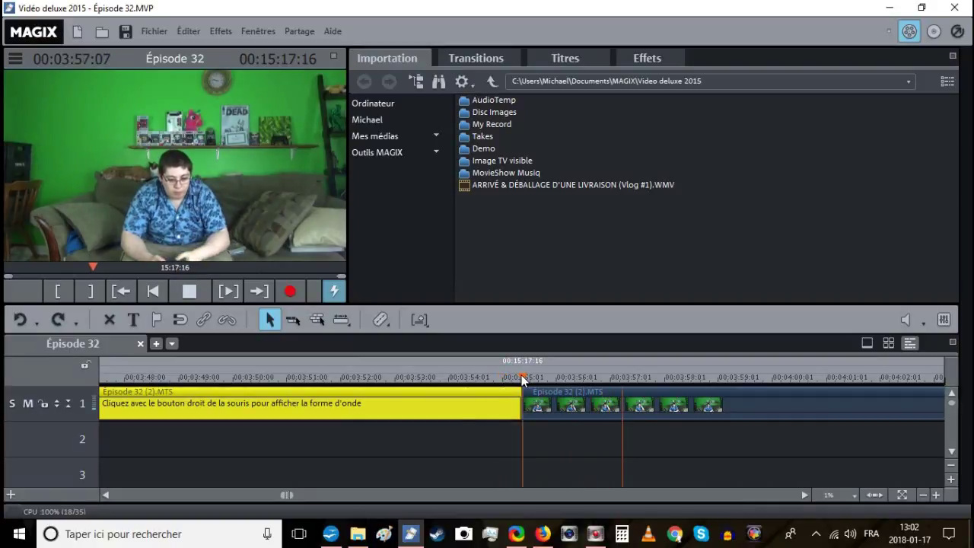
left_click(923, 495)
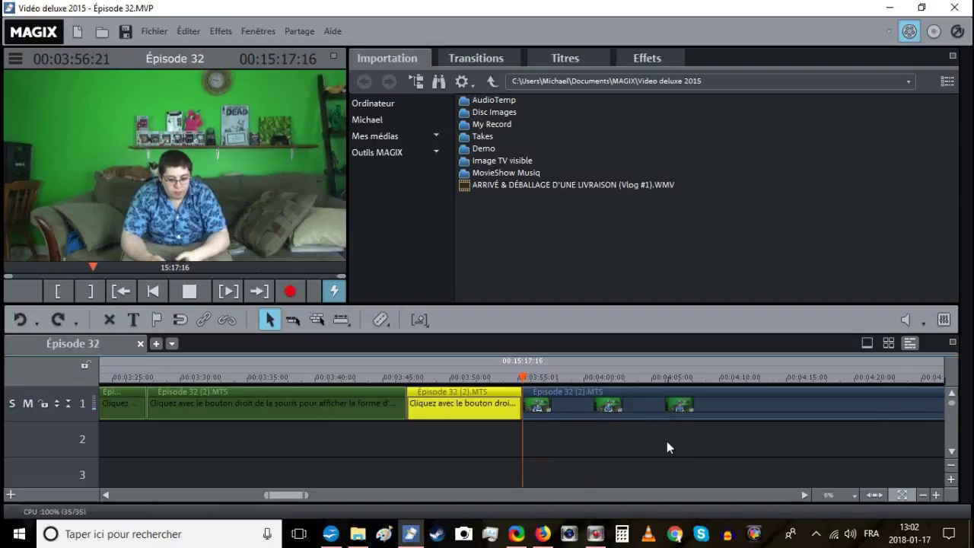
Review the footage after 00:03:55:12, split the clip at about 00:04:23, and return the playhead to 00:04:09:22.
left_click(641, 392)
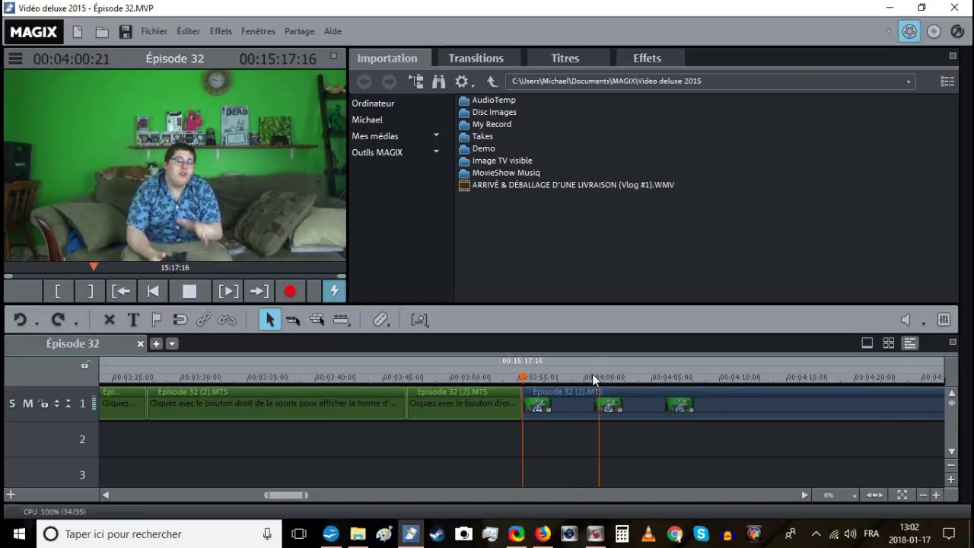
left_click(676, 377)
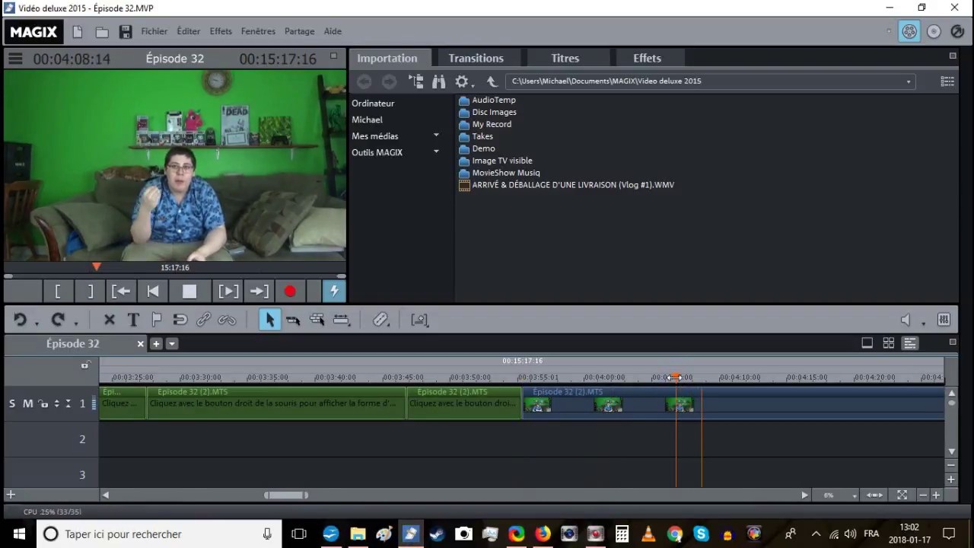
left_click(741, 376)
left_click(776, 376)
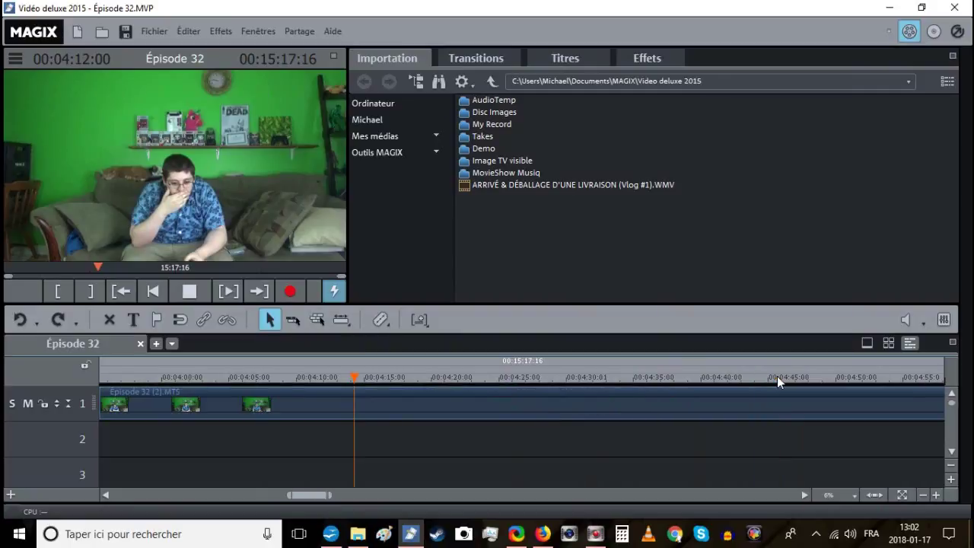
left_click(441, 378)
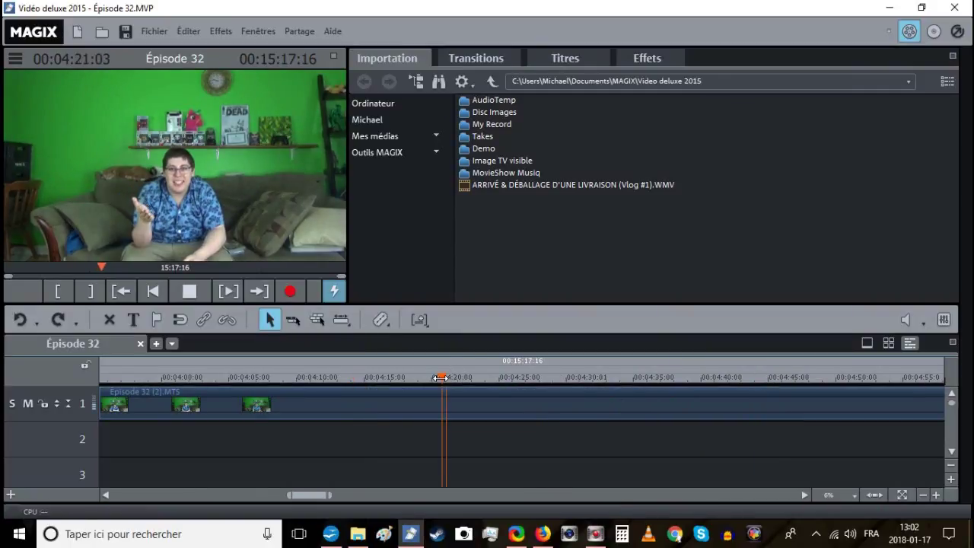
left_click_drag(442, 379, 470, 377)
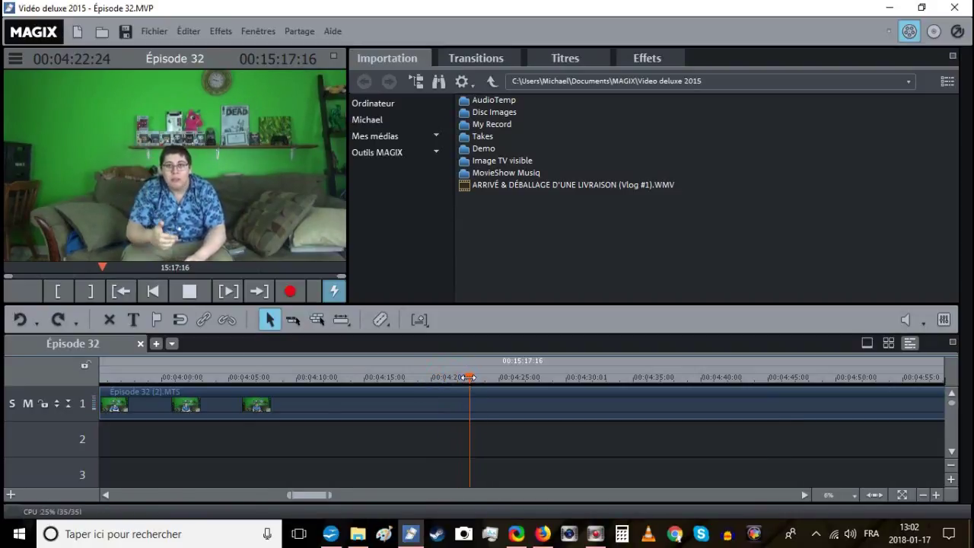
key("t")
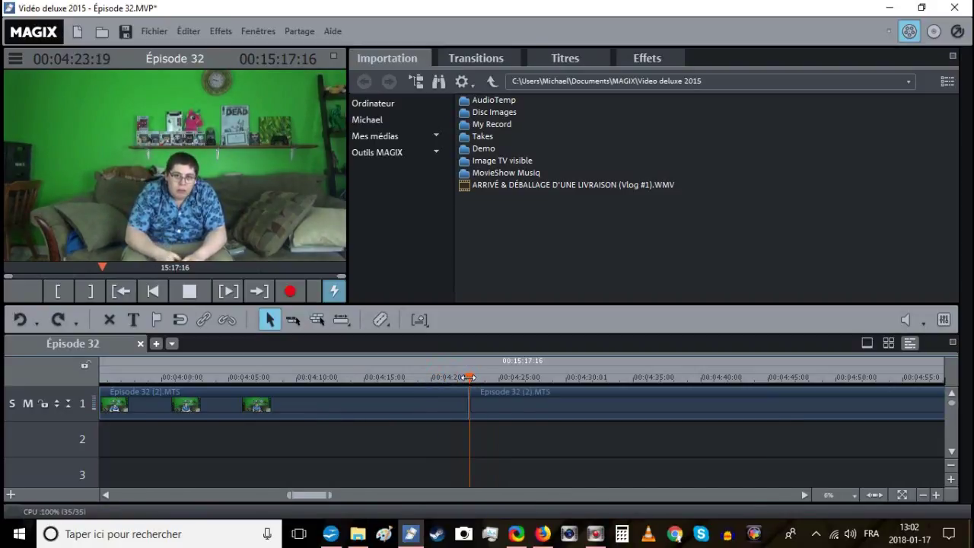
left_click(293, 376)
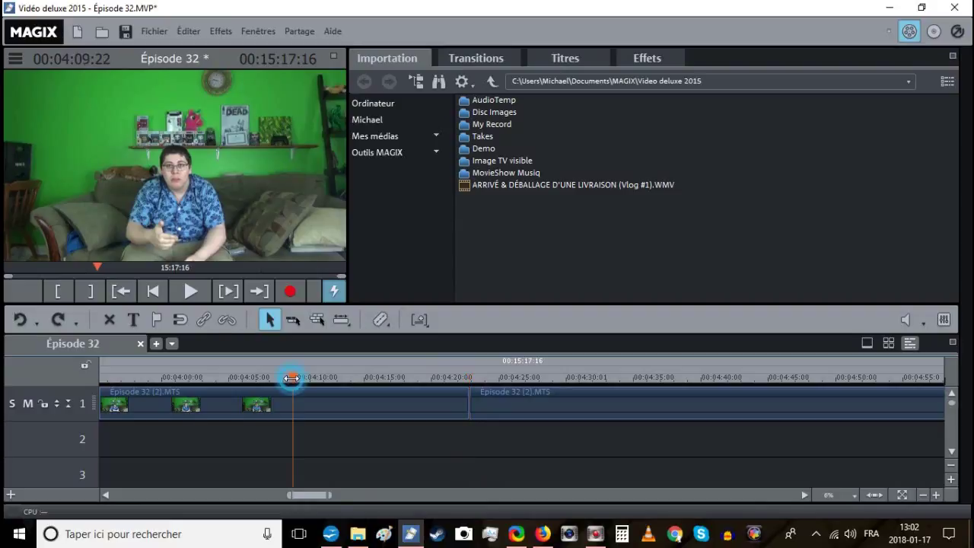
Review the footage from 00:04:09:22, split the clip at 00:04:17:12, and delete the portion before the cut.
left_click(200, 294)
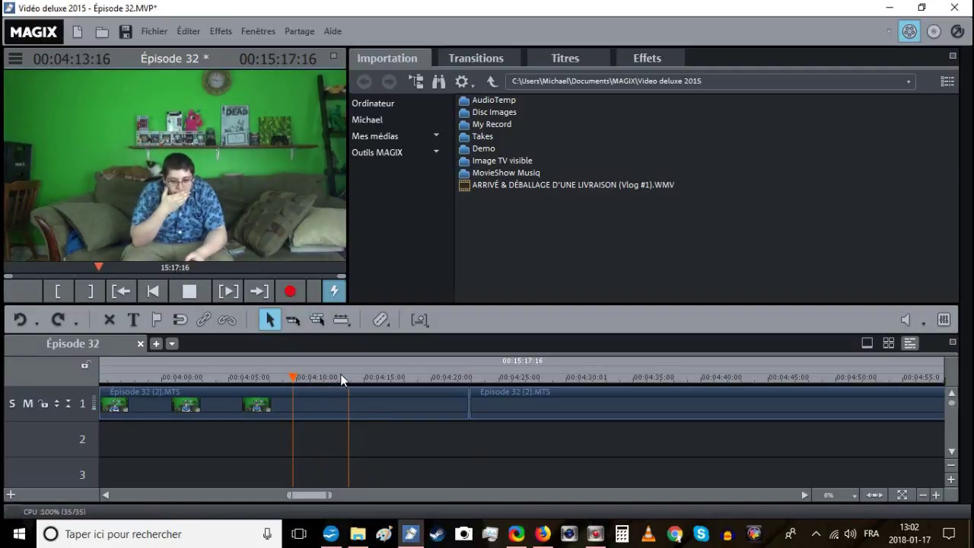
left_click(393, 376)
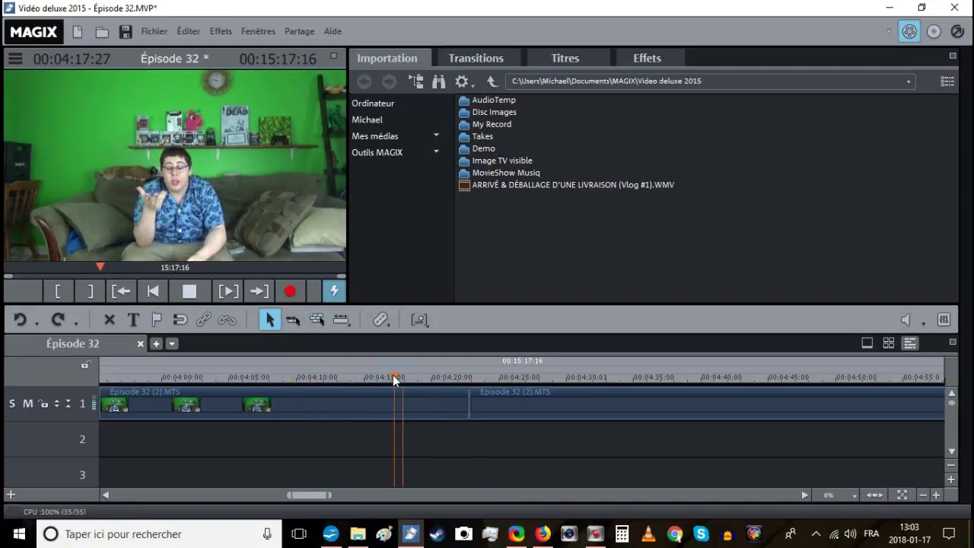
left_click(395, 376)
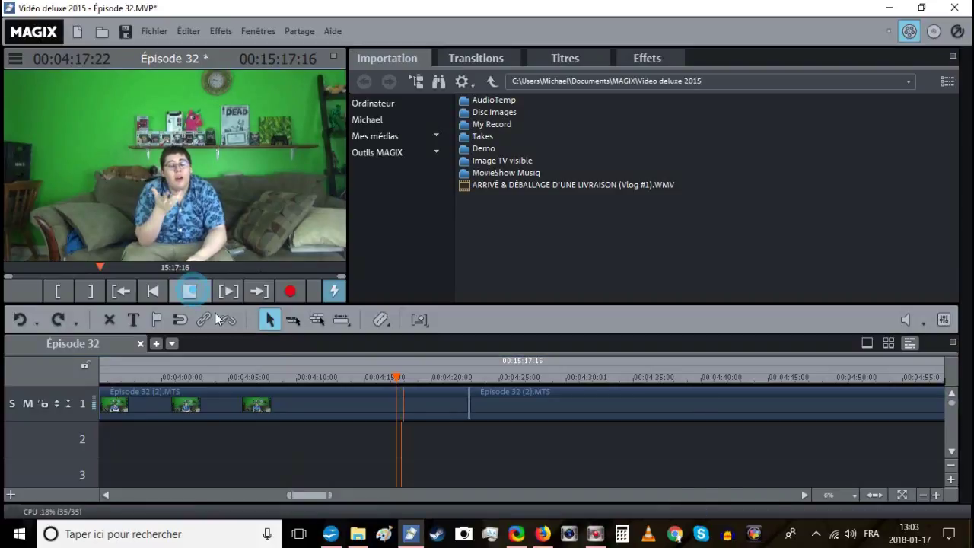
left_click(349, 395)
key("t")
right_click(349, 395)
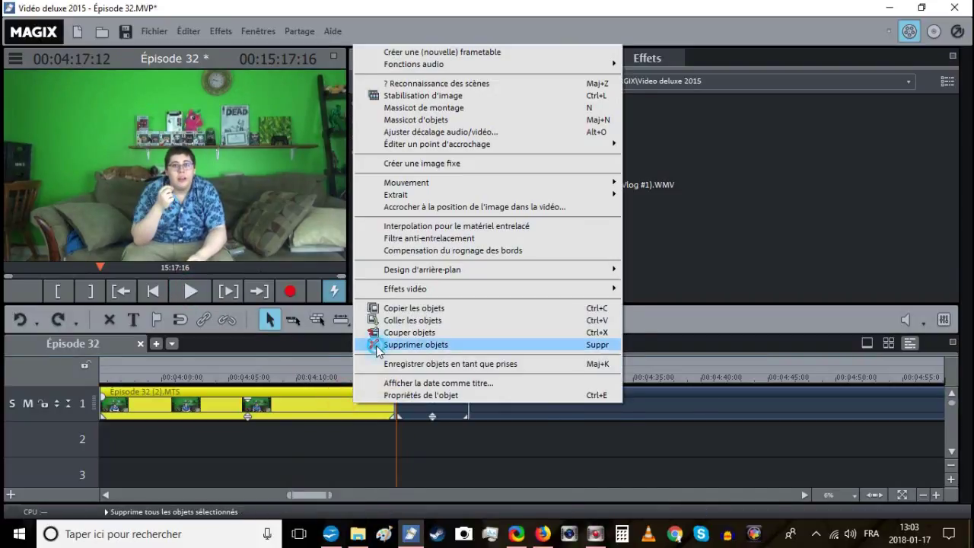
left_click(374, 342)
Move the short remaining video clip back against the end of the audio-only section at 00:03:55:13, and save the project.
left_click(513, 377)
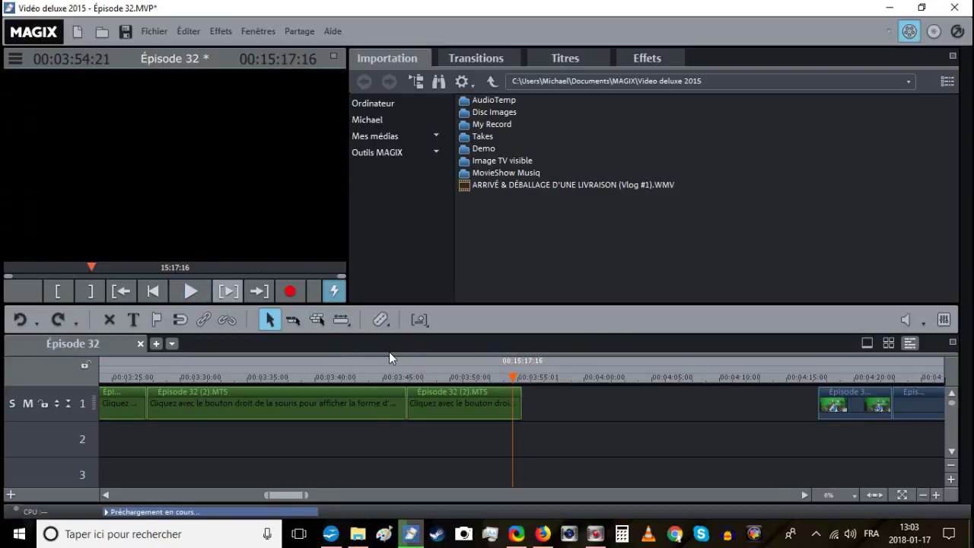
key("space")
left_click(523, 379)
left_click_drag(833, 390, 538, 388)
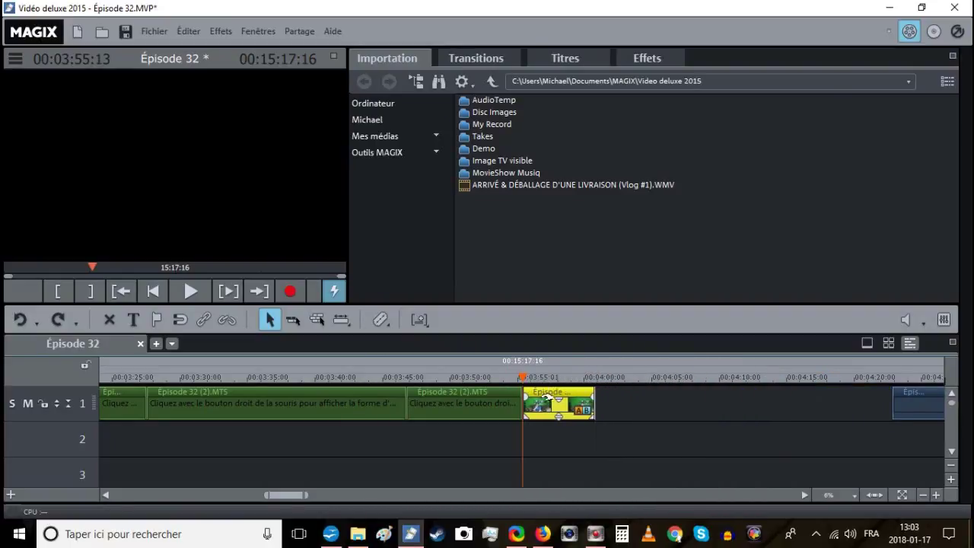
left_click(125, 35)
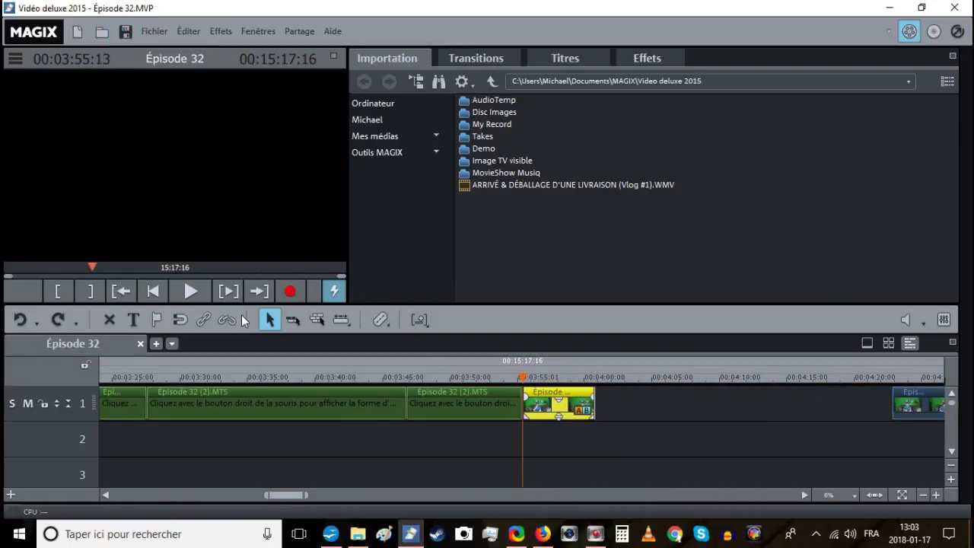
Play the short clip, move the long following clip back to about 00:04:05, and save the project.
left_click(189, 291)
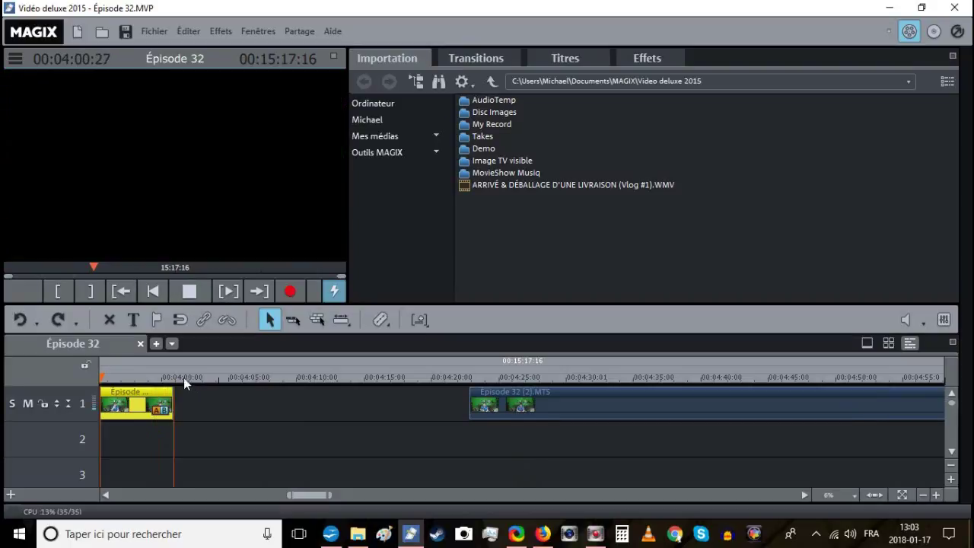
left_click_drag(477, 391, 238, 383)
left_click(130, 34)
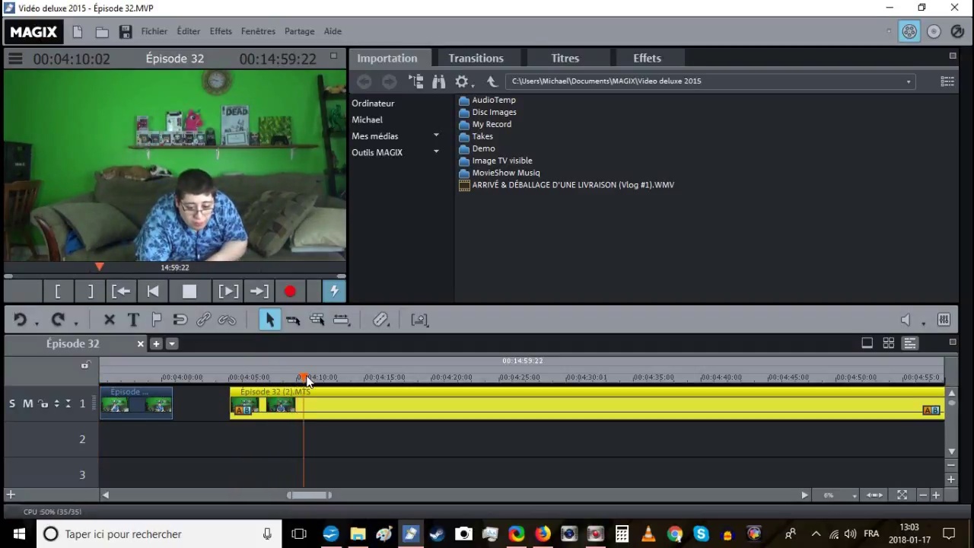
Find where the unwanted opening of the long clip ends, split it at 00:04:19:09, and delete the portion before the cut.
left_click(348, 377)
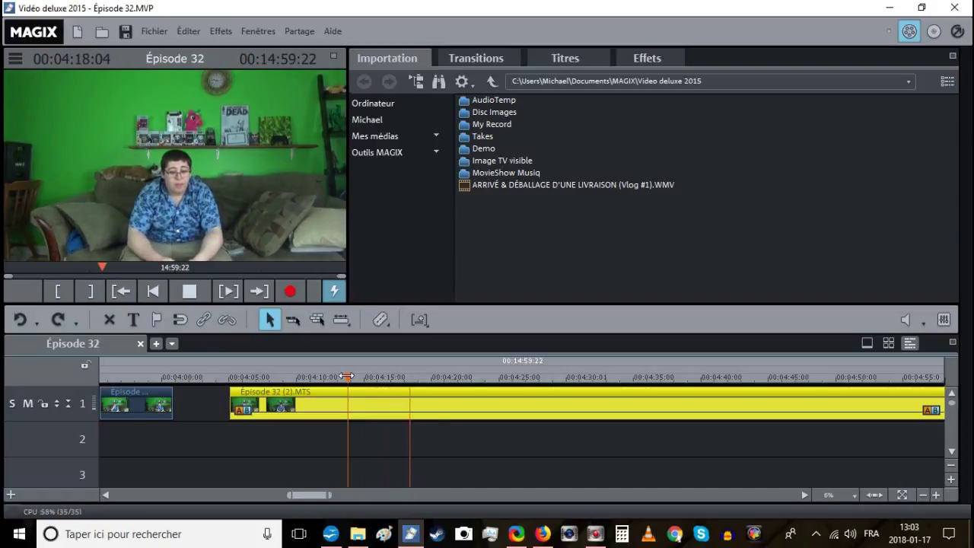
left_click(420, 377)
left_click(420, 377)
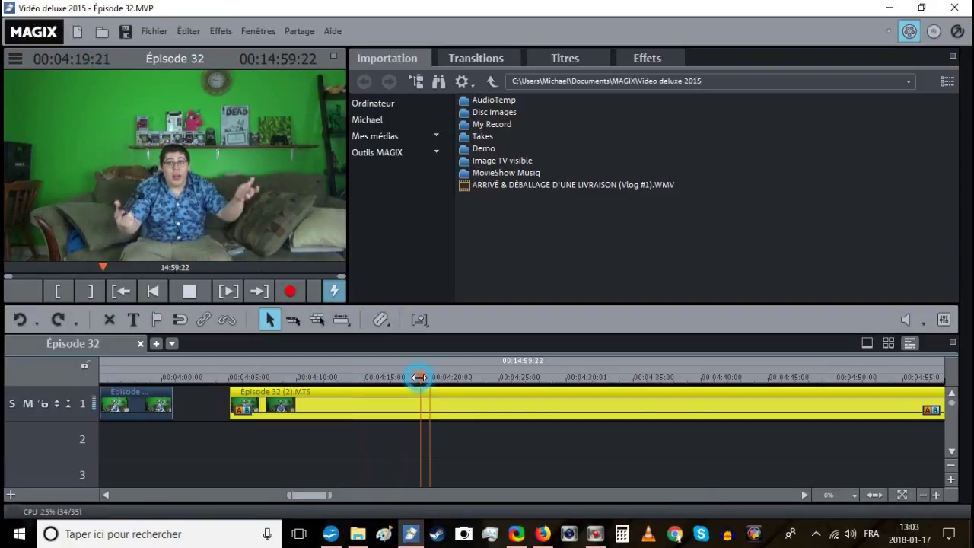
key("space")
key("t")
right_click(397, 394)
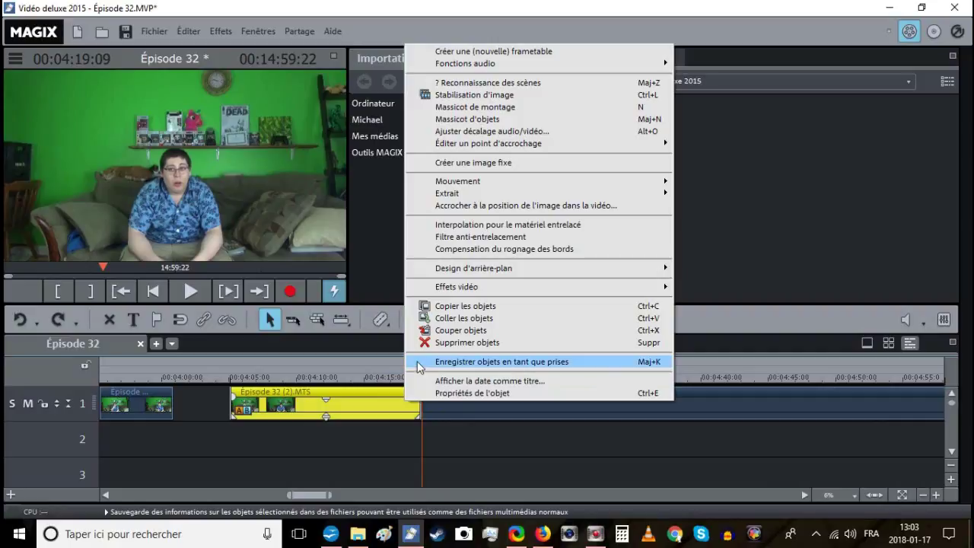
left_click(426, 342)
Move the short clip away from the audio-only section to start at about 00:04:02, and save the project.
left_click_drag(153, 392, 248, 398)
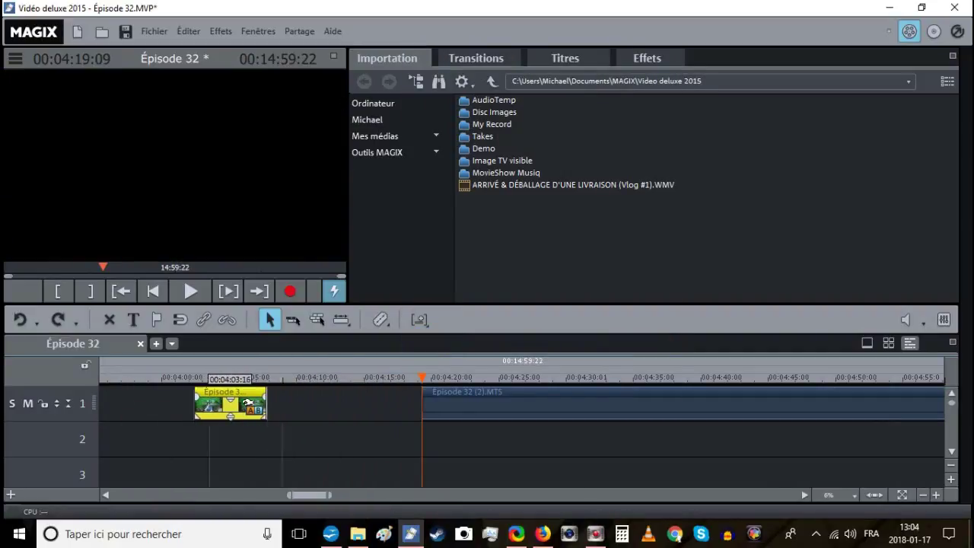
scroll(247, 401, "up", 5)
left_click(560, 440)
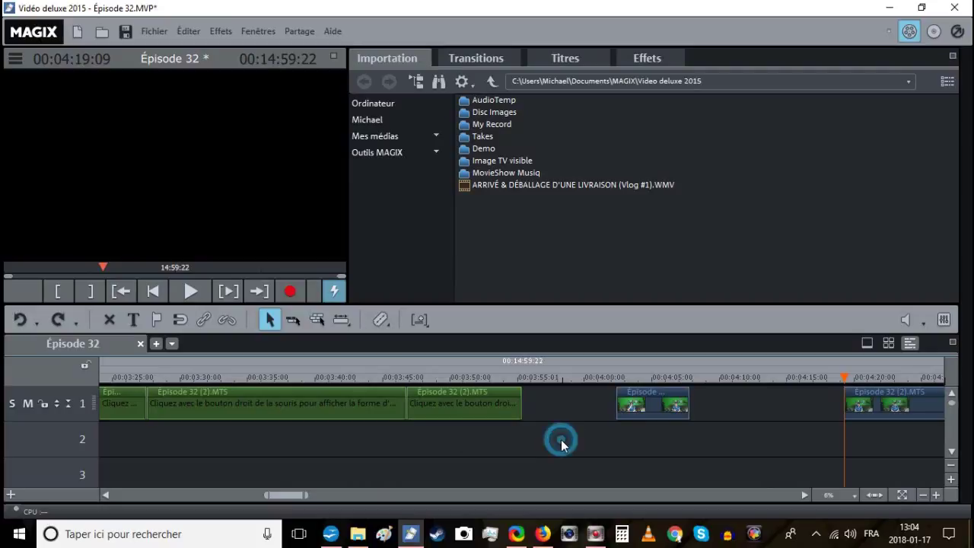
scroll(561, 440, "down", 5)
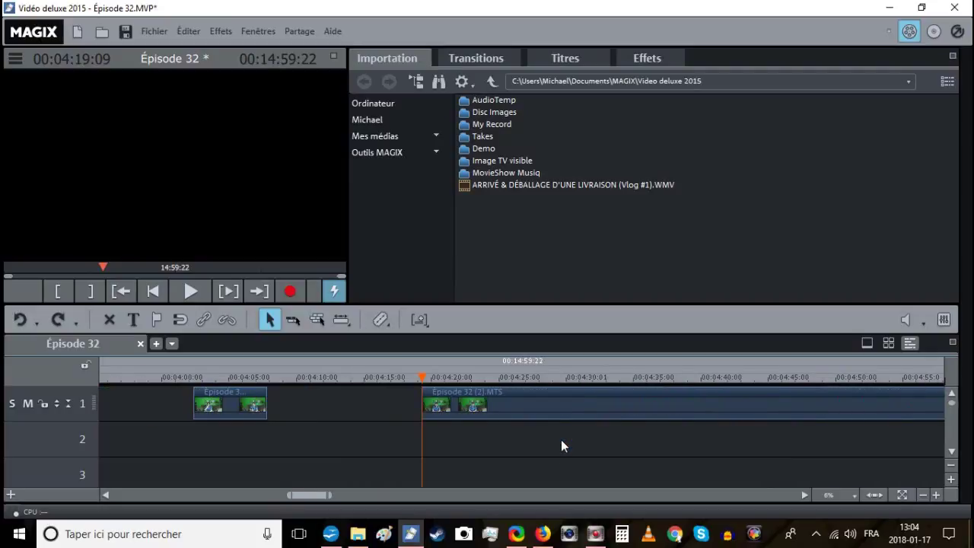
left_click(124, 32)
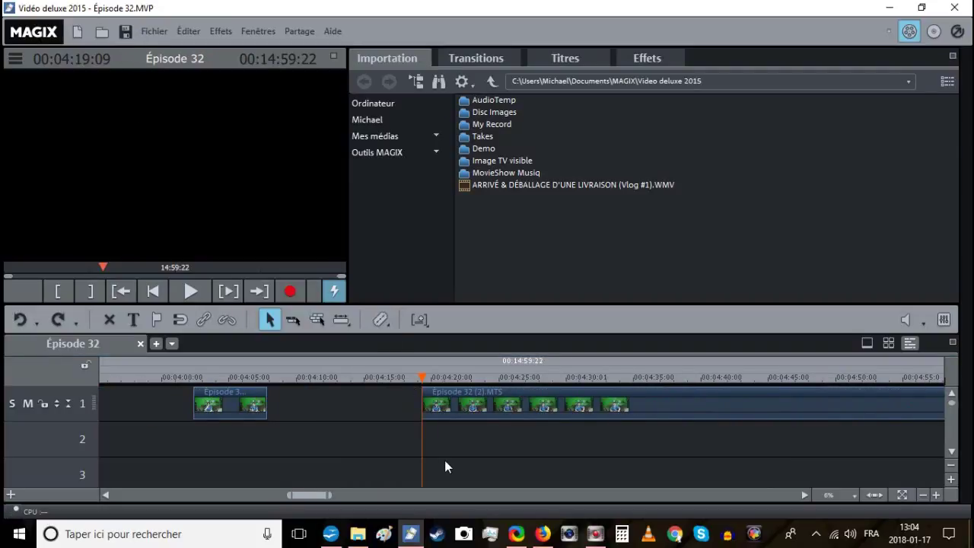
Move the long clip back against the end of the short clip at 00:04:07:28, and save the project.
left_click(266, 374)
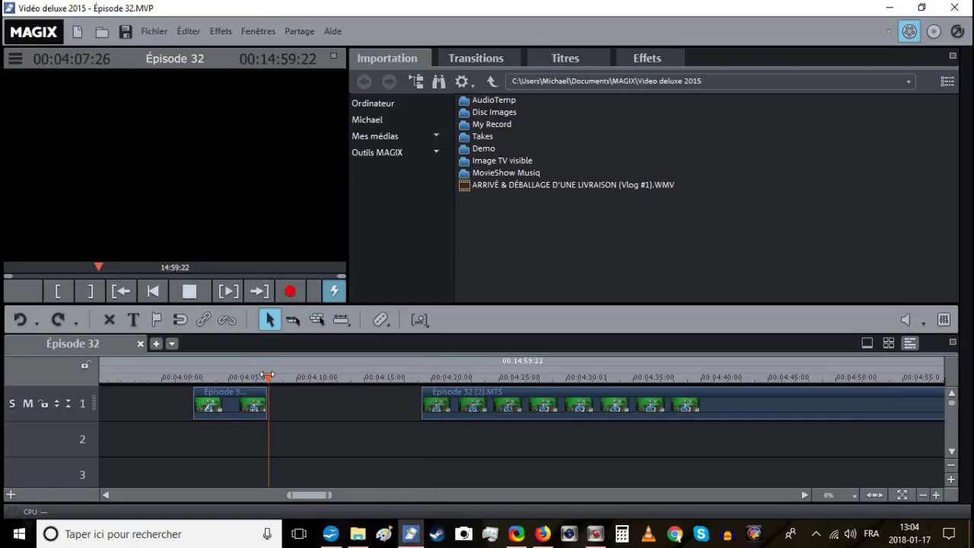
left_click_drag(426, 403, 251, 389)
left_click(247, 390)
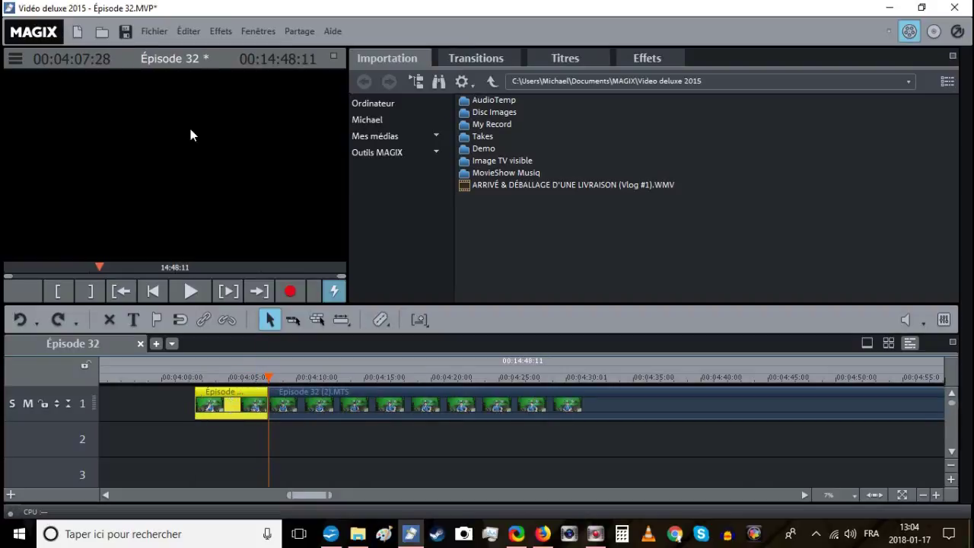
left_click(126, 31)
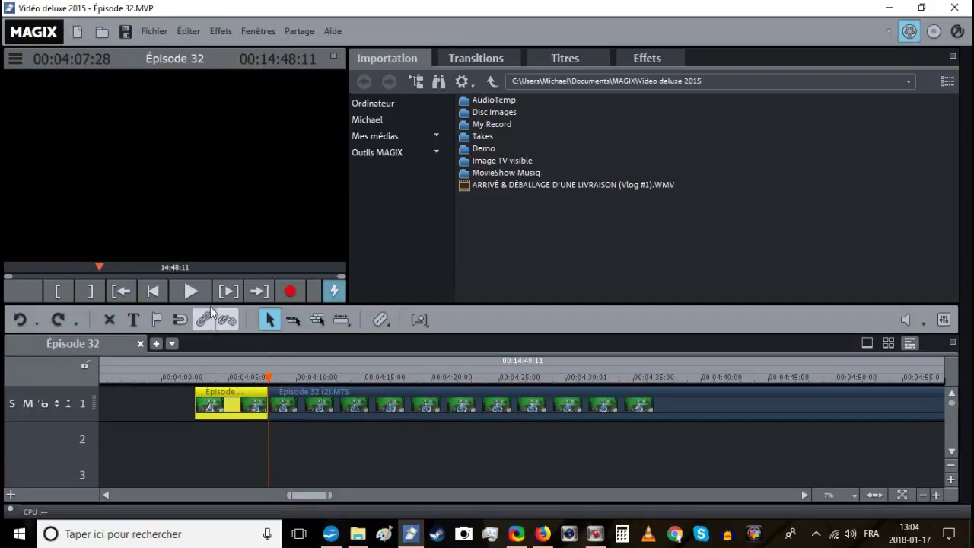
Play the long clip from 00:04:07:28 to find the end of the next unwanted section and split it at about 00:04:18.
left_click(196, 292)
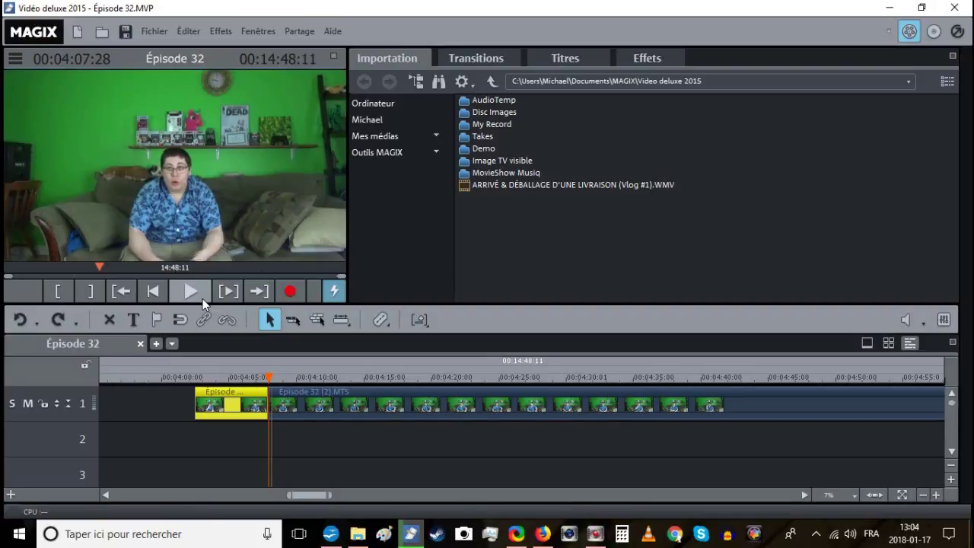
left_click(936, 495)
left_click(716, 446)
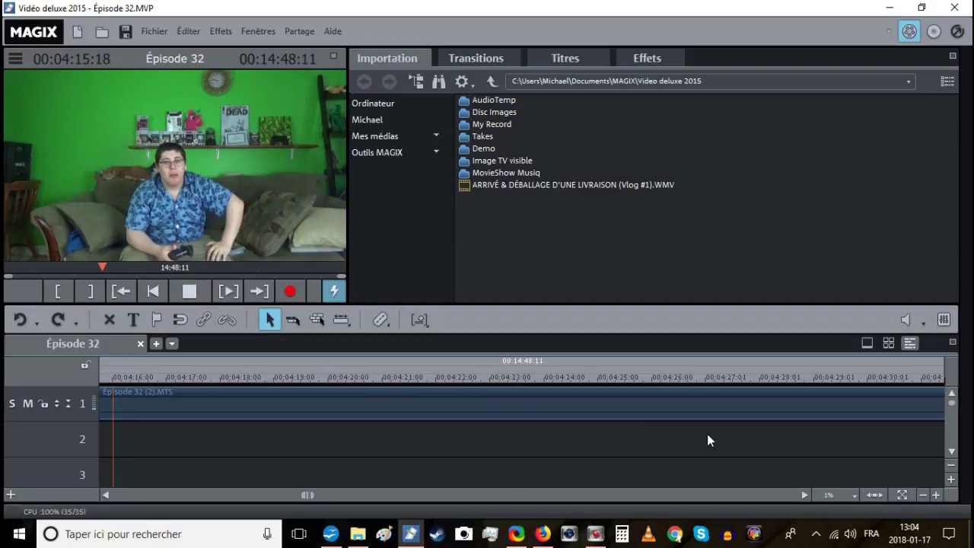
left_click(139, 374)
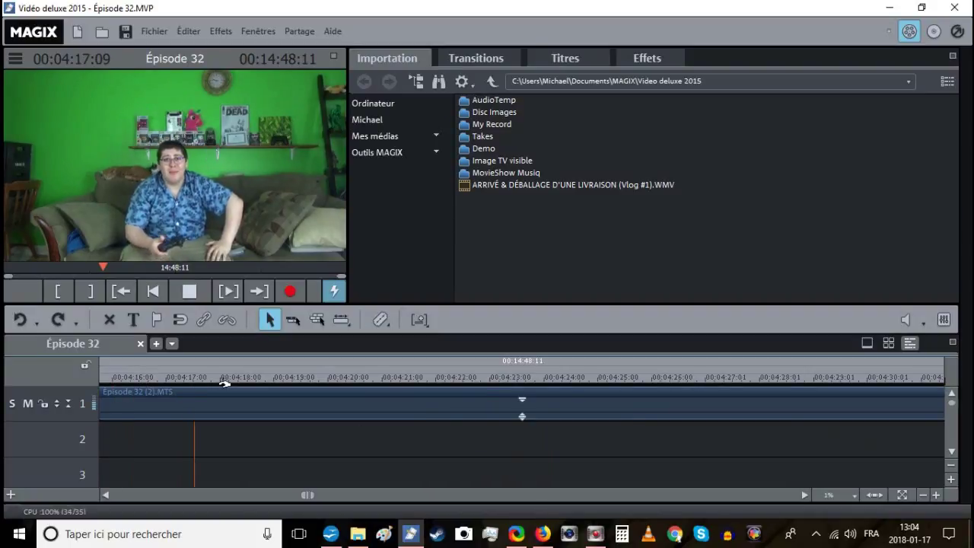
left_click(246, 375)
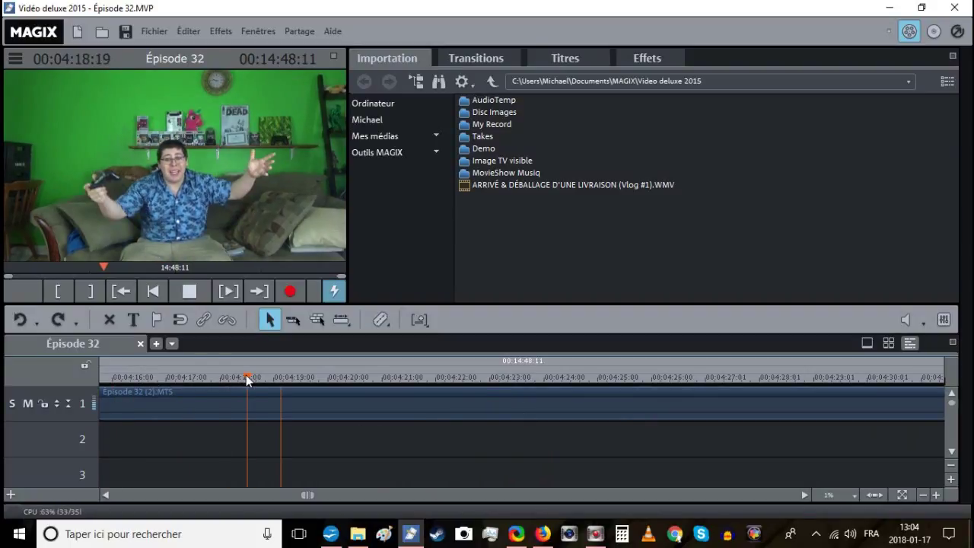
key("t")
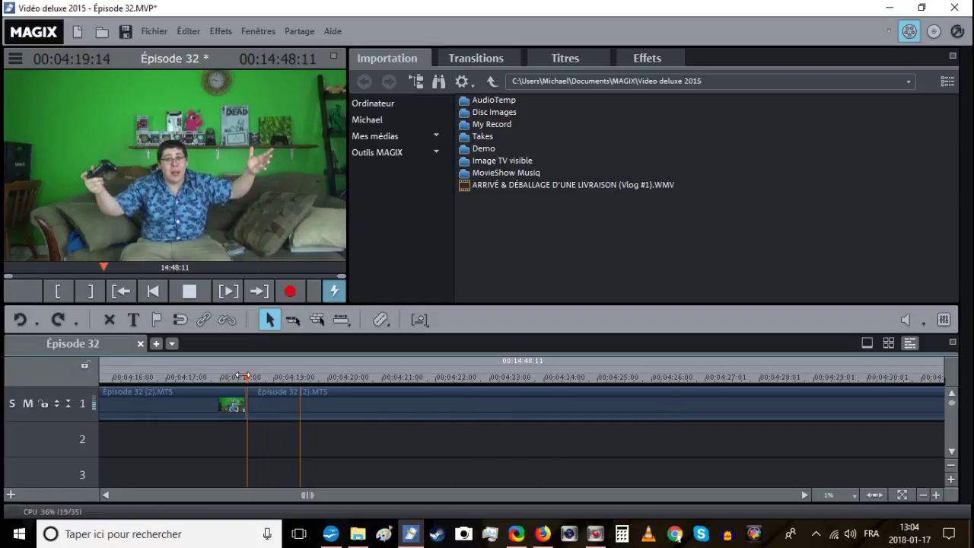
Cut out the section from 00:04:15:10 to the split near 00:04:18, and close the resulting gap.
left_click(388, 378)
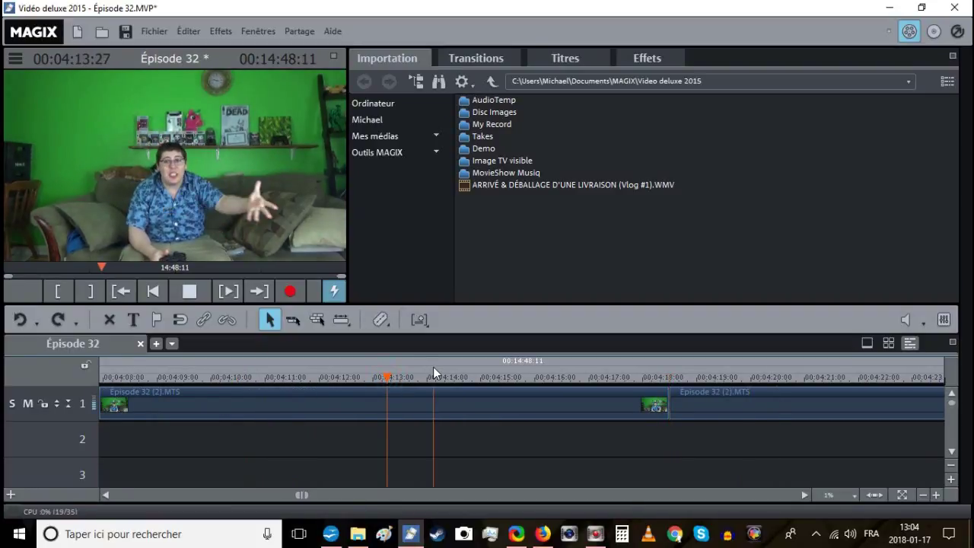
left_click(486, 373)
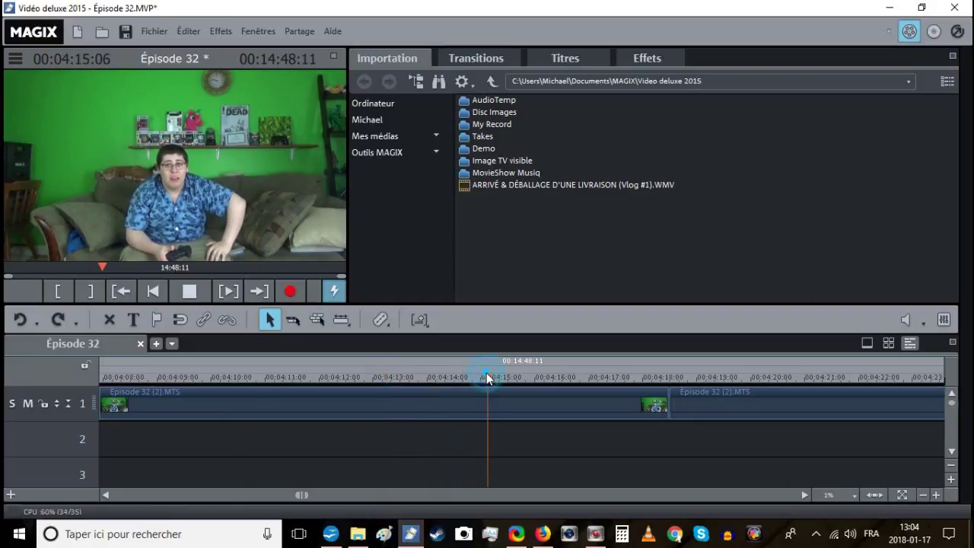
left_click_drag(486, 373, 496, 375)
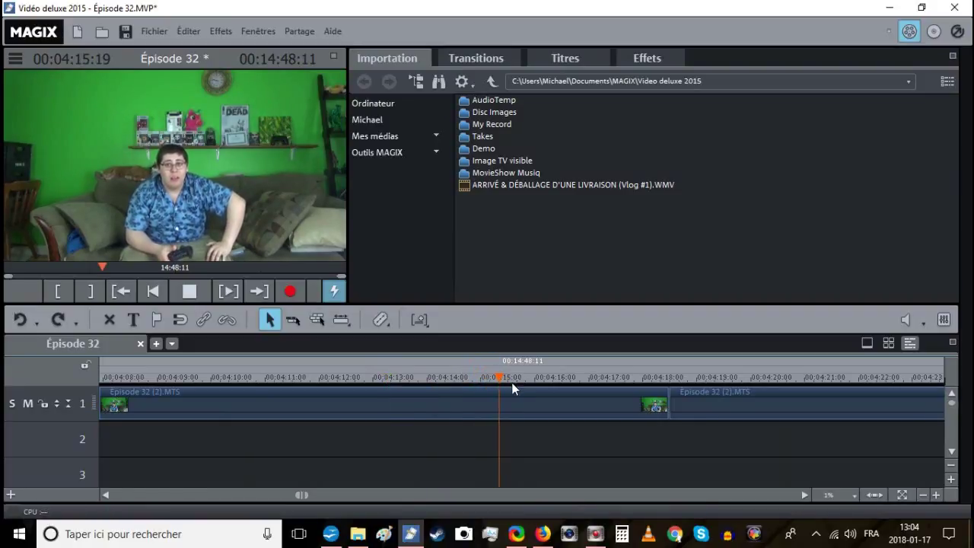
key("t")
right_click(513, 384)
left_click(550, 344)
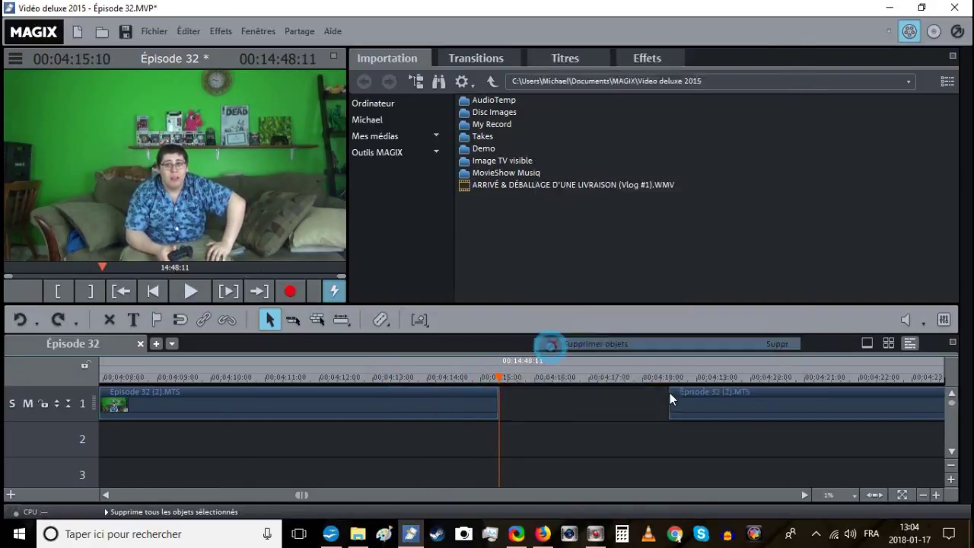
left_click_drag(693, 401, 524, 397)
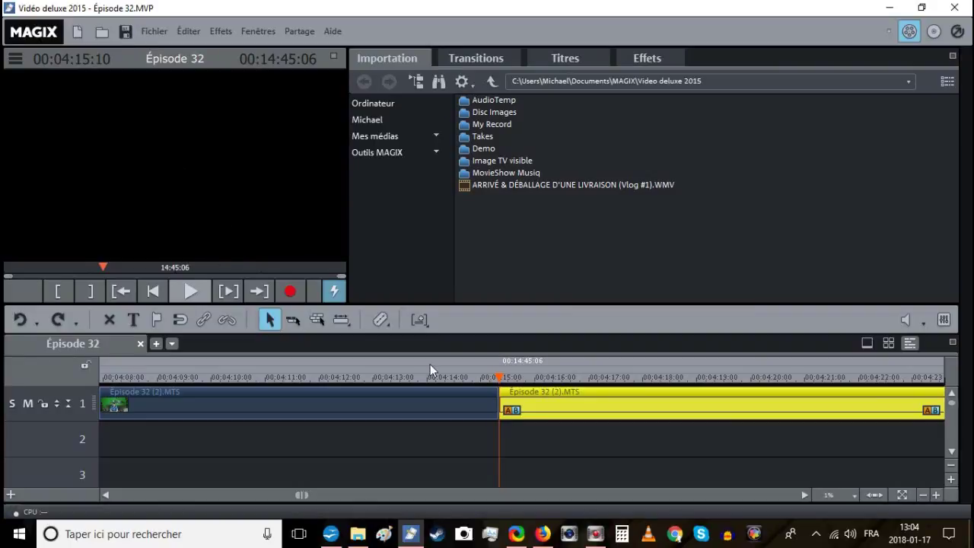
Play across the join at 00:04:15:10 and continue reviewing the footage up to about 00:04:27 for the next cutting point.
left_click(472, 377)
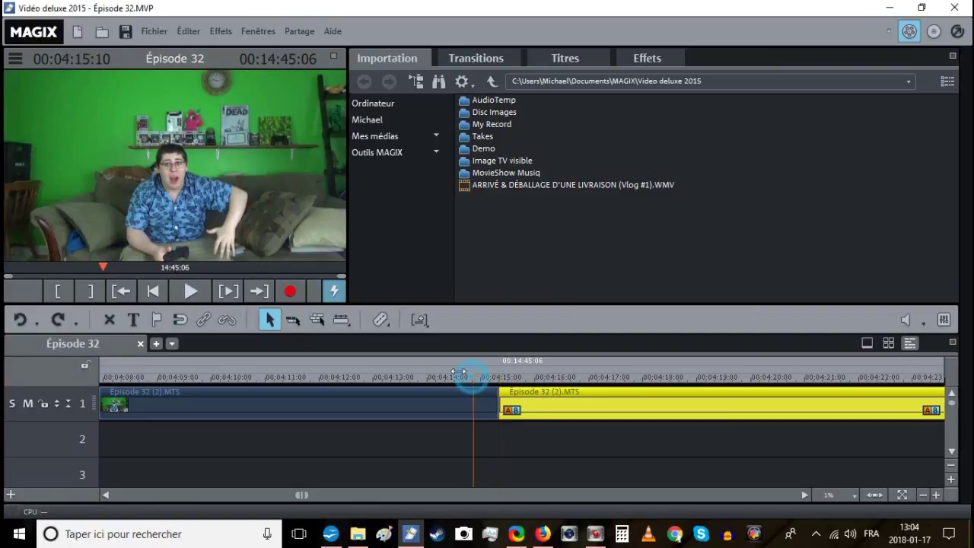
left_click(191, 293)
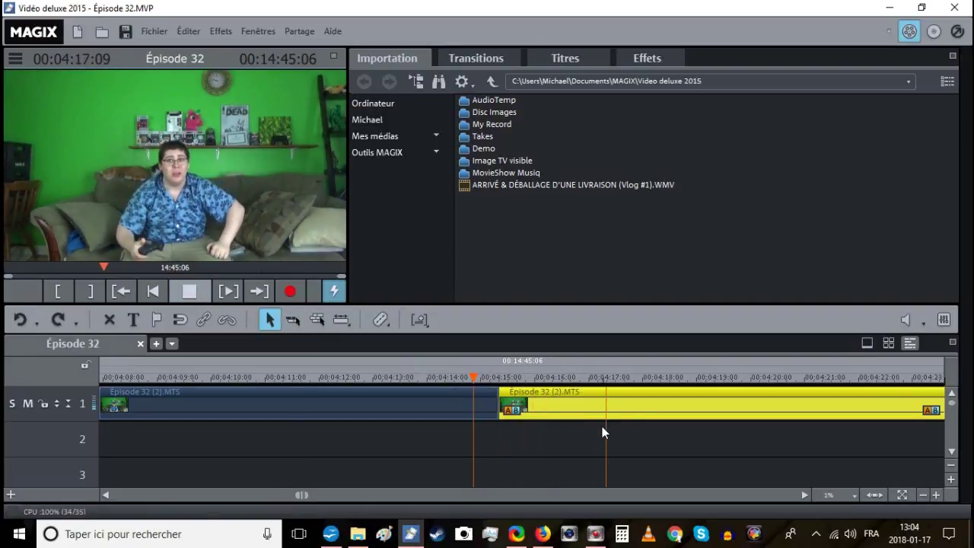
left_click(462, 438)
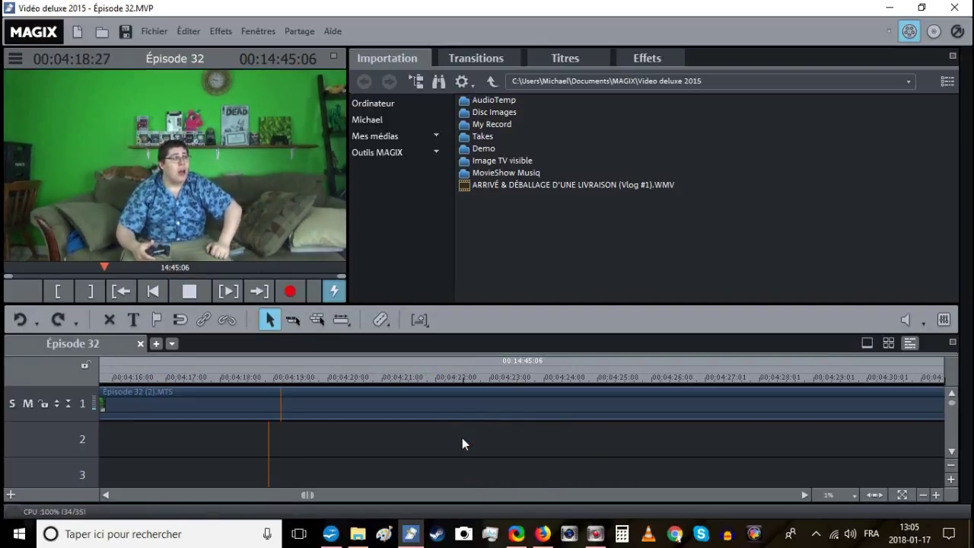
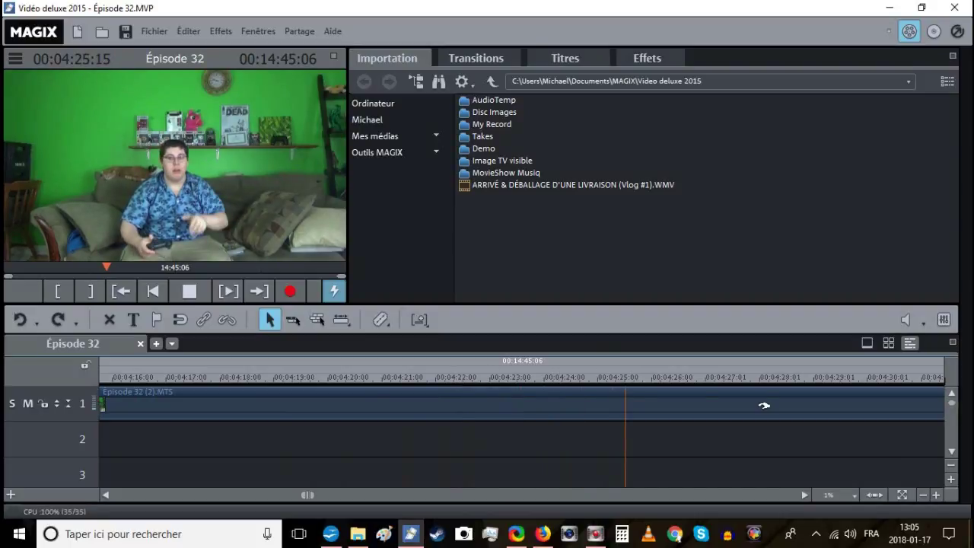
left_click(923, 495)
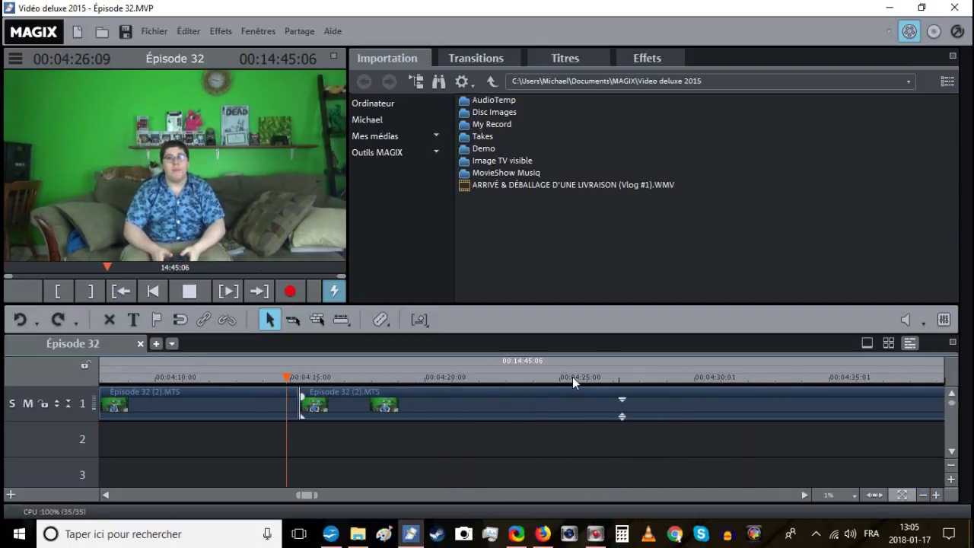
left_click(602, 378)
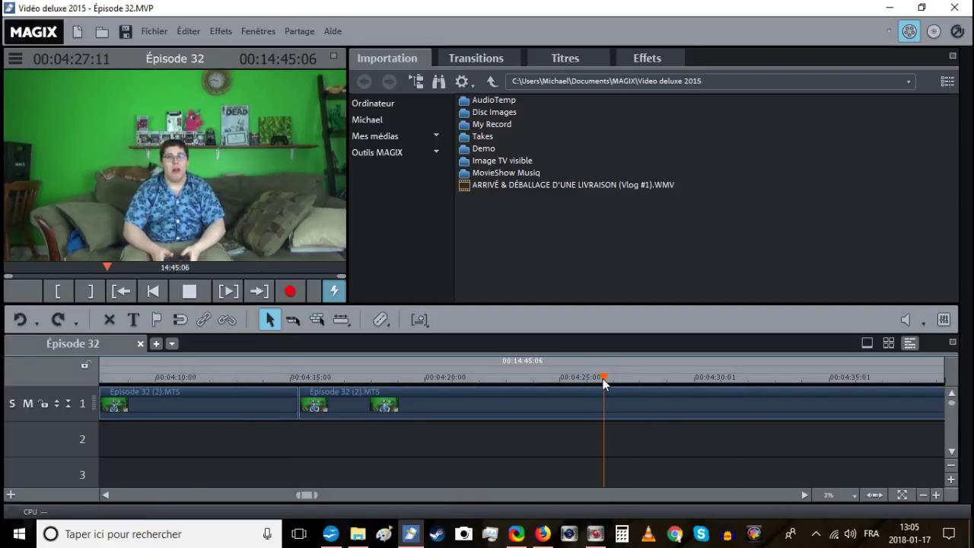
Cut out the section of the long clip between 00:04:18:02 and about 00:04:27, and close the gap.
left_click(606, 377)
key("t")
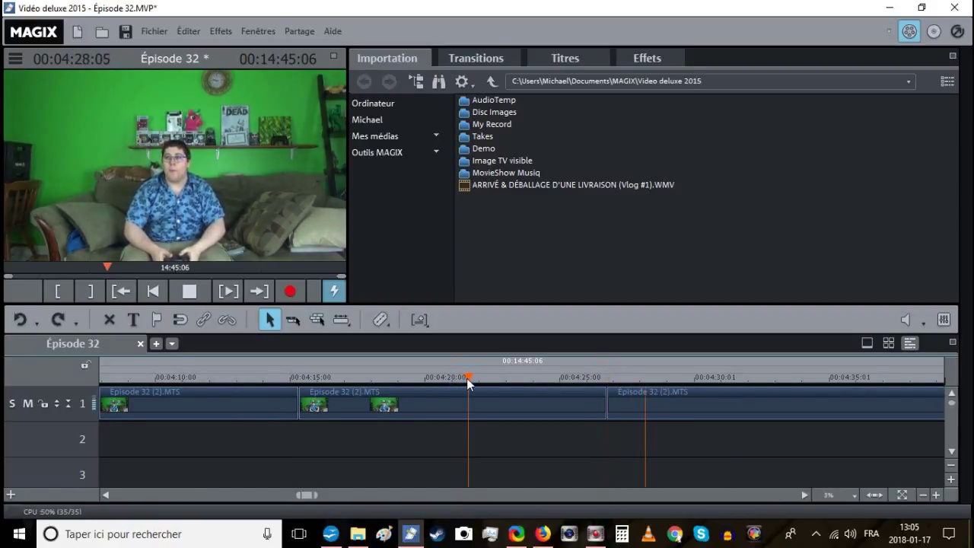
left_click(441, 378)
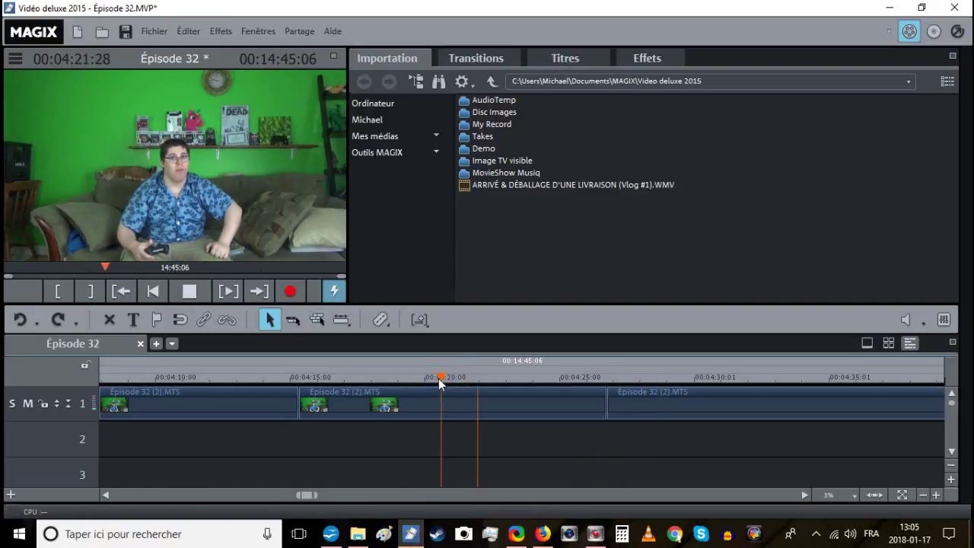
left_click(411, 377)
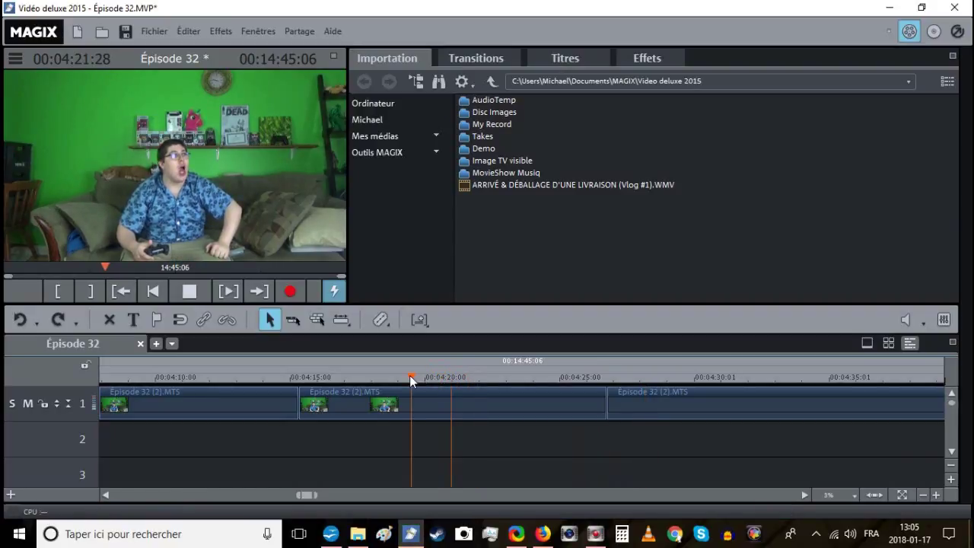
left_click(373, 377)
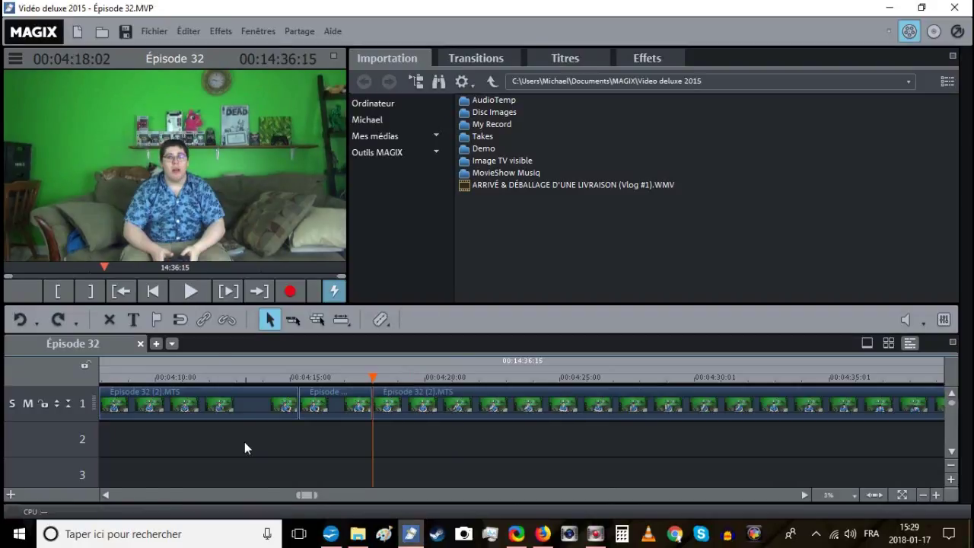
Play the long clip from 00:04:18:02 to find the end of the spoken passage and split it at 00:04:23:16.
left_click(189, 291)
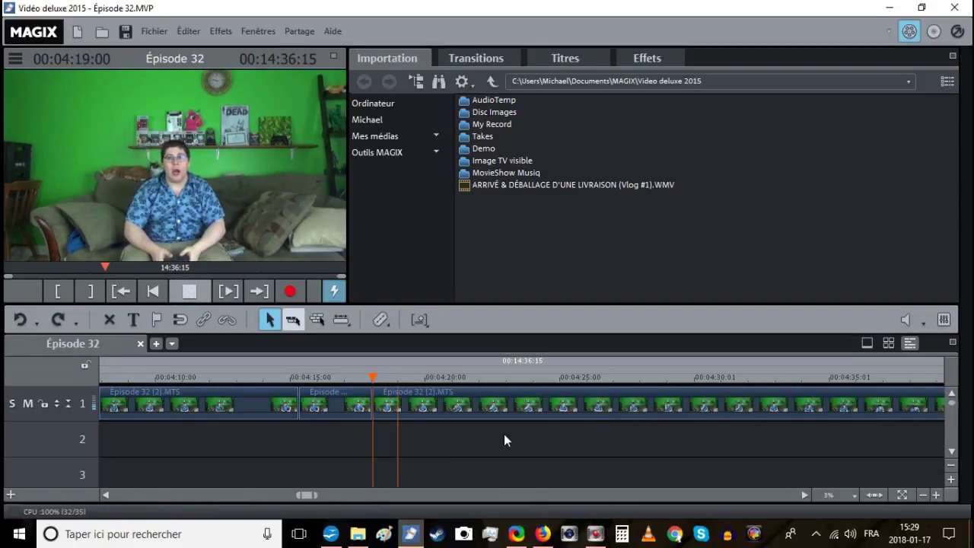
scroll(521, 430, "right", 5)
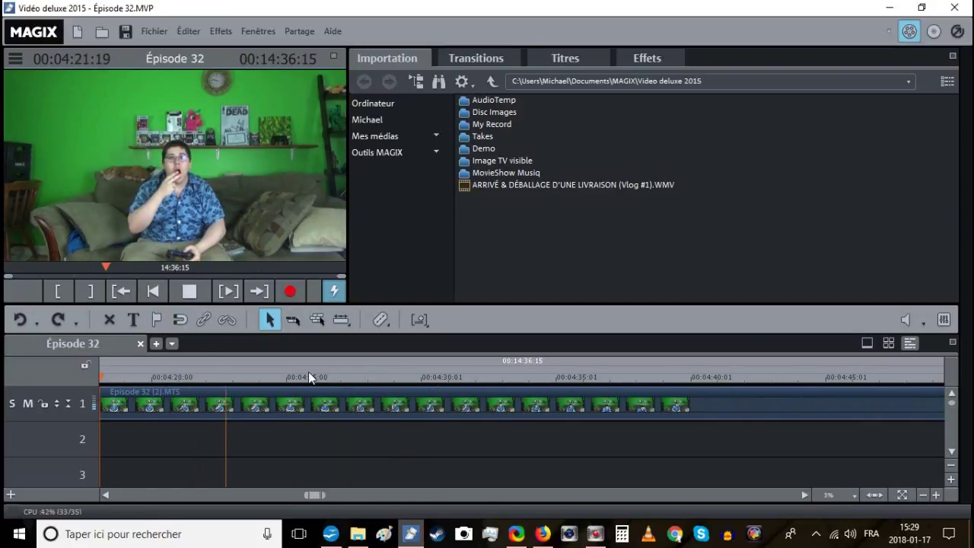
left_click(252, 379)
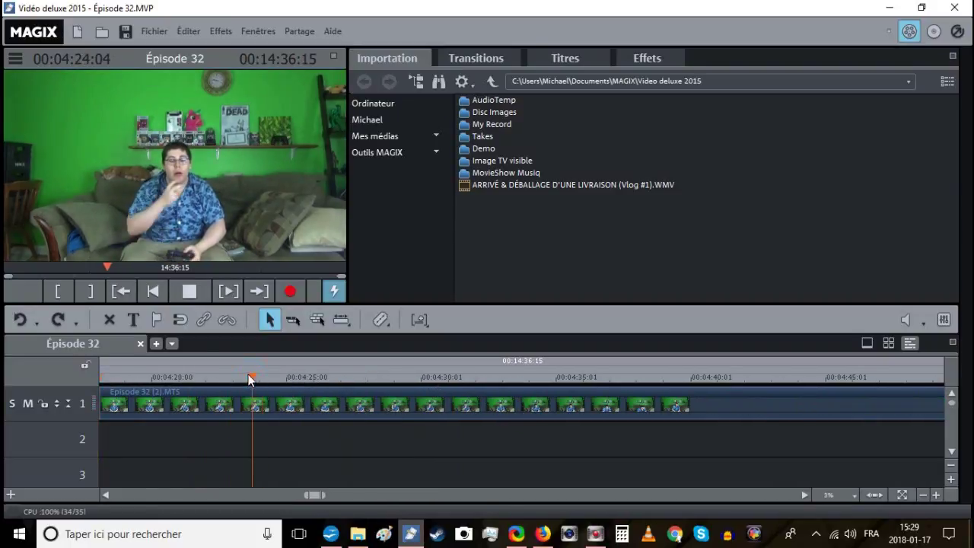
left_click(191, 290)
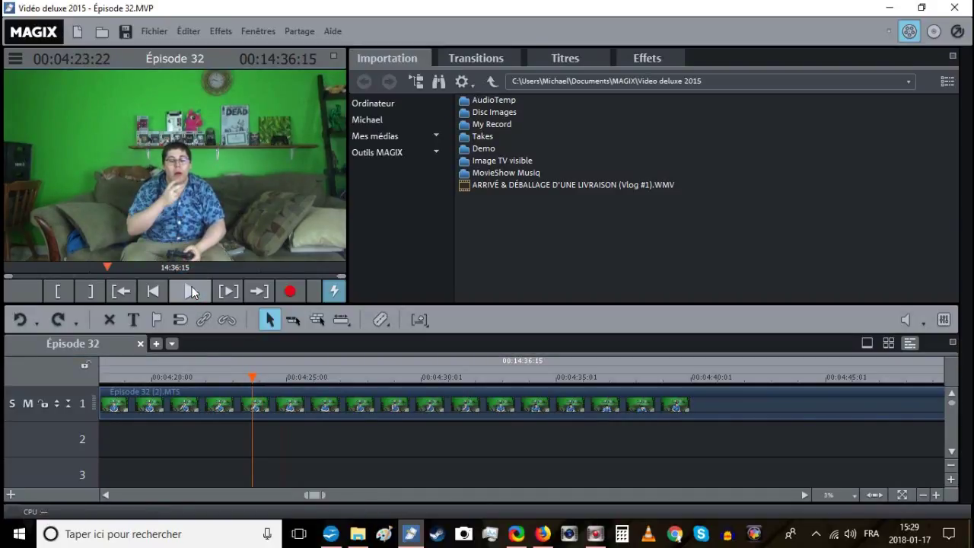
left_click(188, 291)
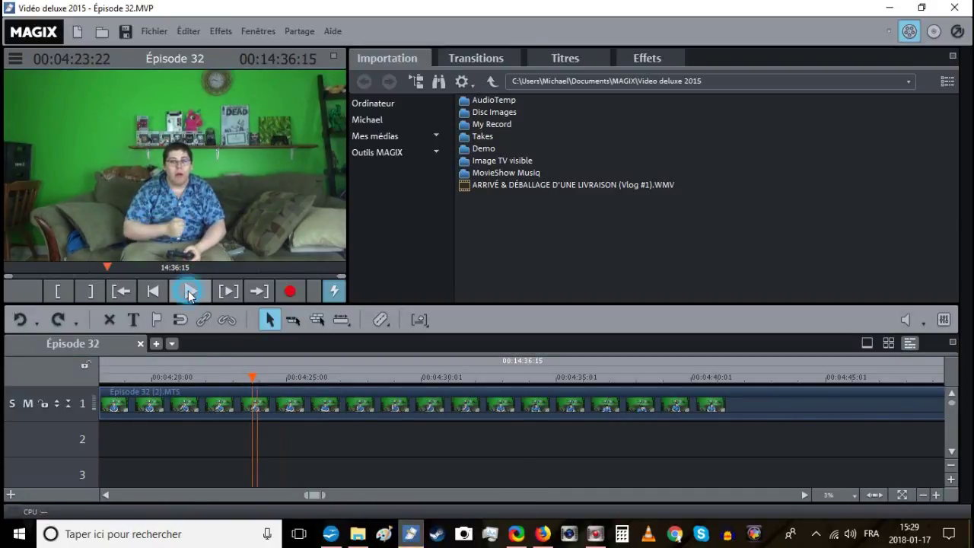
left_click(190, 291)
left_click(234, 375)
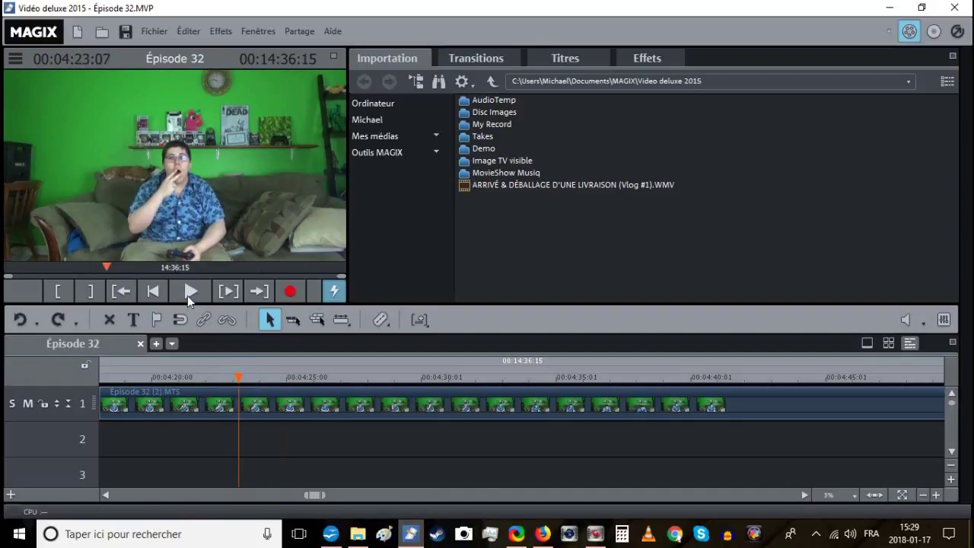
left_click(188, 290)
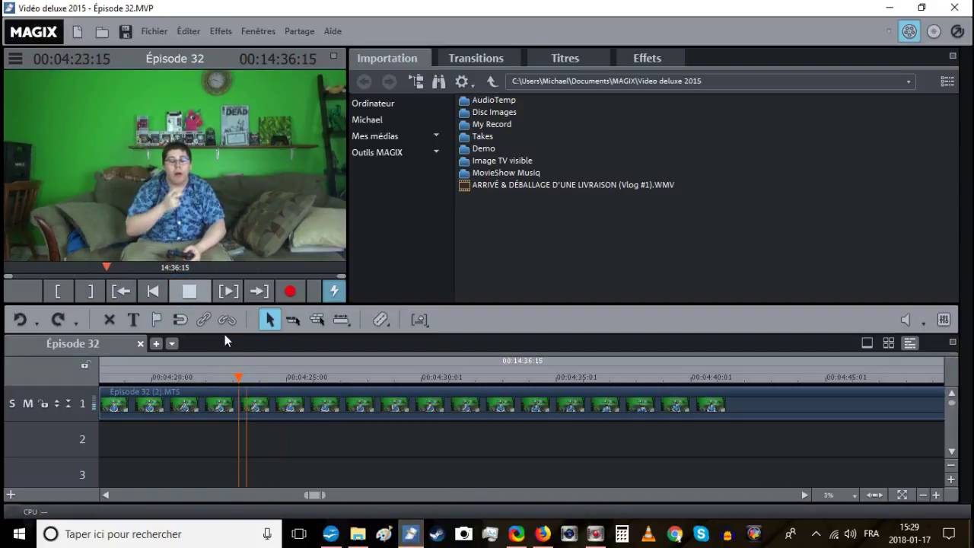
left_click(245, 377)
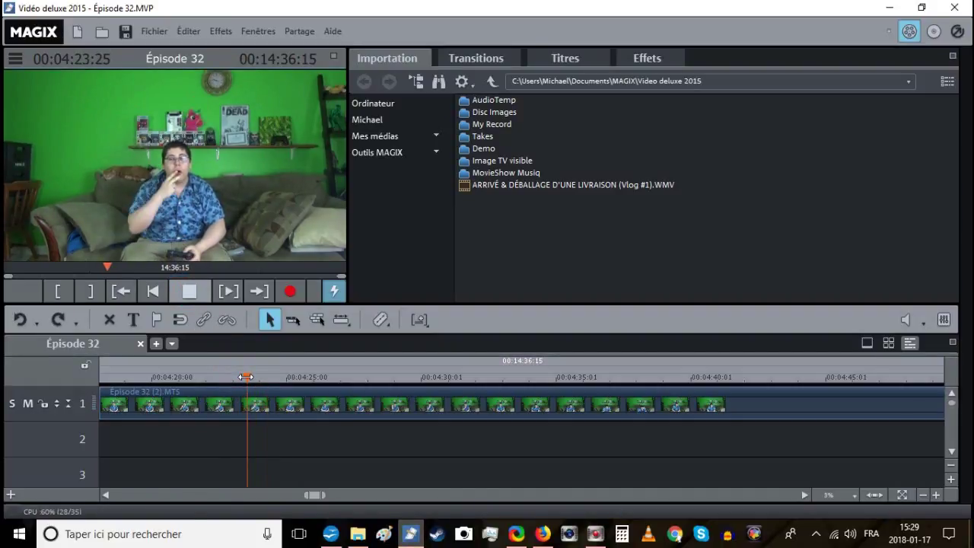
left_click(193, 299)
key("t")
left_click(193, 299)
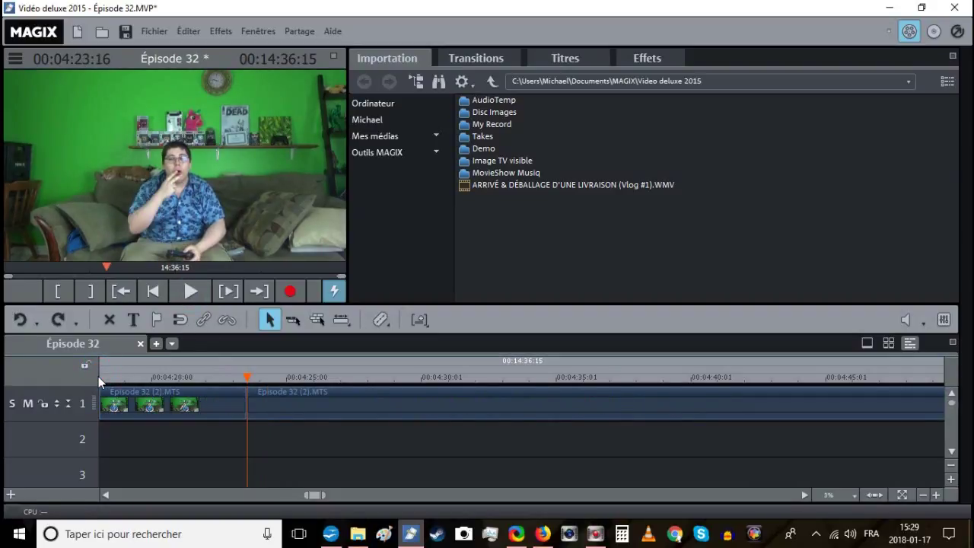
Apply a Travelling/Zoom movement effect with Vers l'extrait to the clip between 00:04:18:02 and 00:04:23:16.
scroll(98, 376, "left", 3)
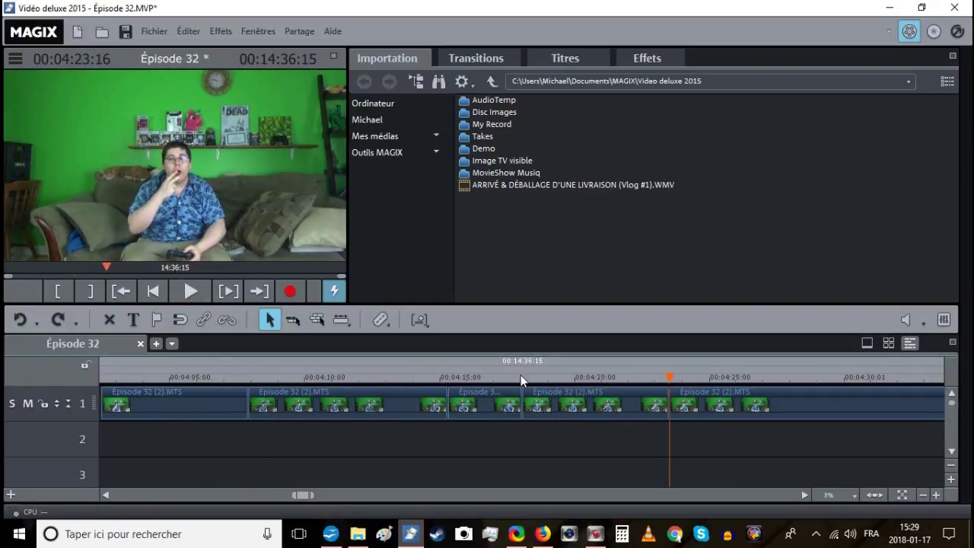
left_click(522, 377)
left_click(537, 400)
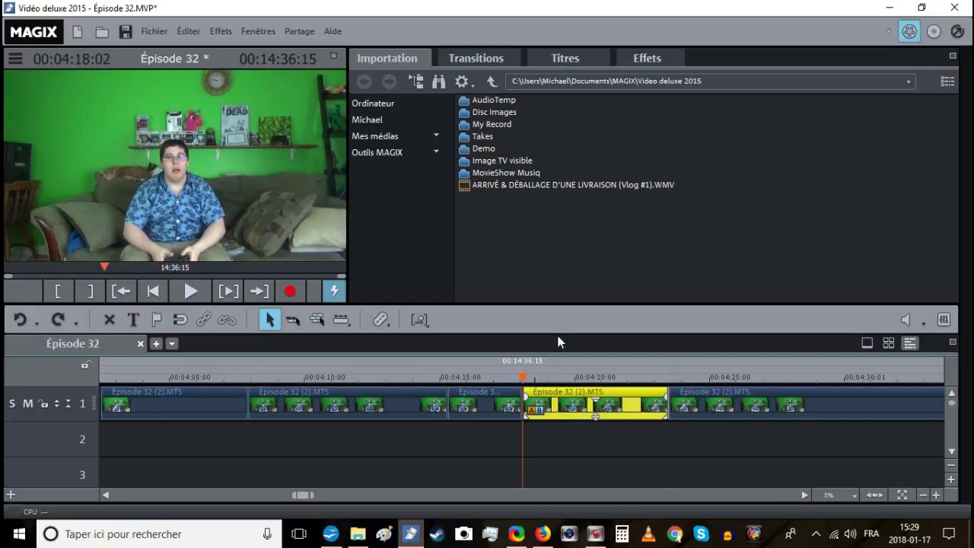
left_click(633, 61)
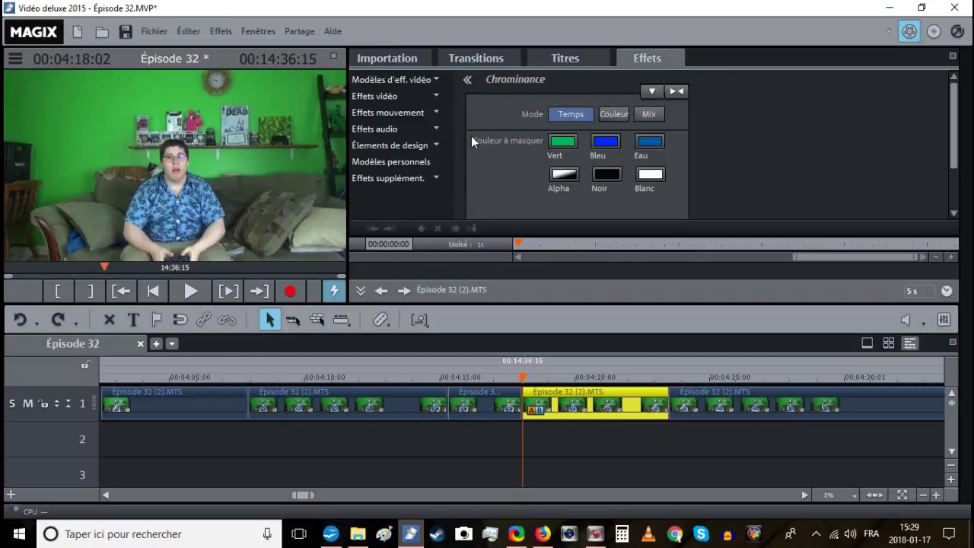
left_click(415, 123)
left_click(411, 160)
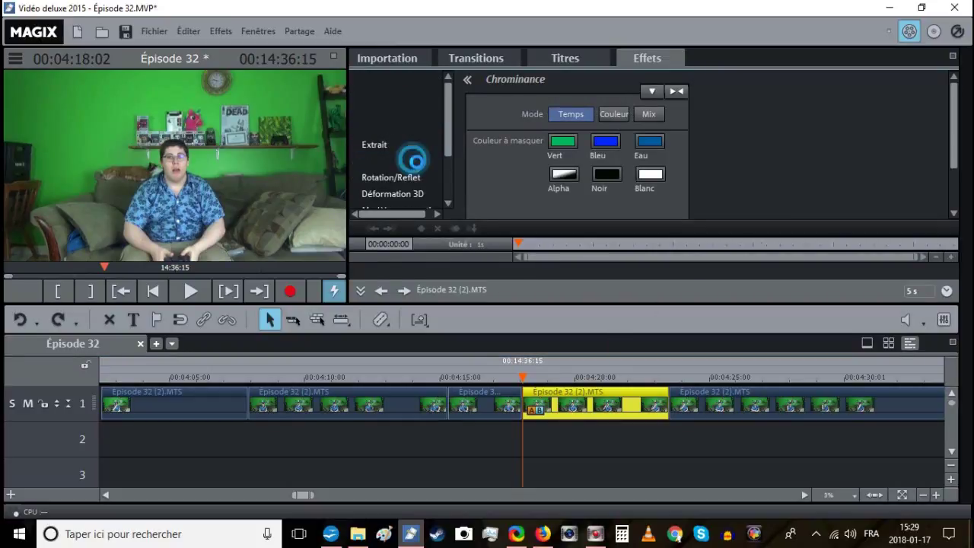
left_click(643, 165)
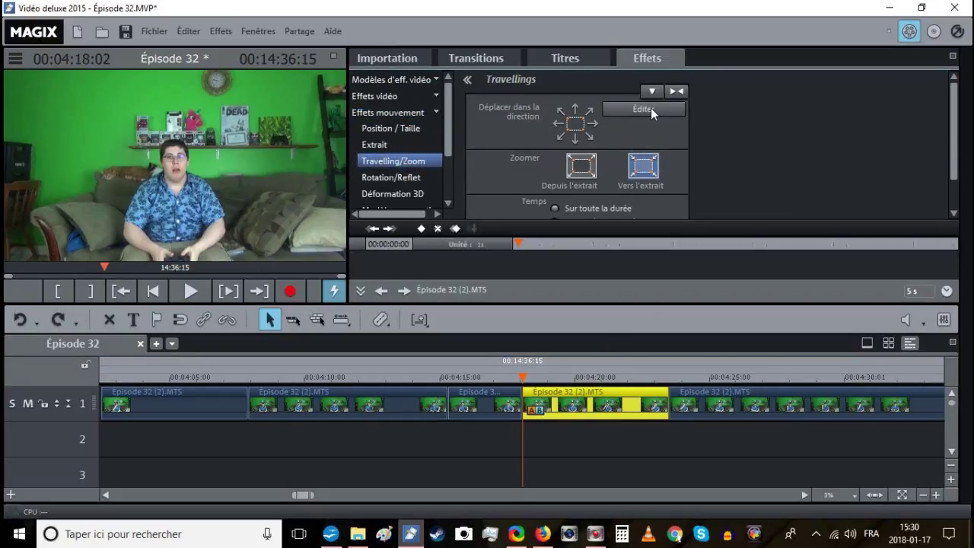
Edit the zoom's target frame so that it closes in on the man's head and shoulders.
left_click(650, 107)
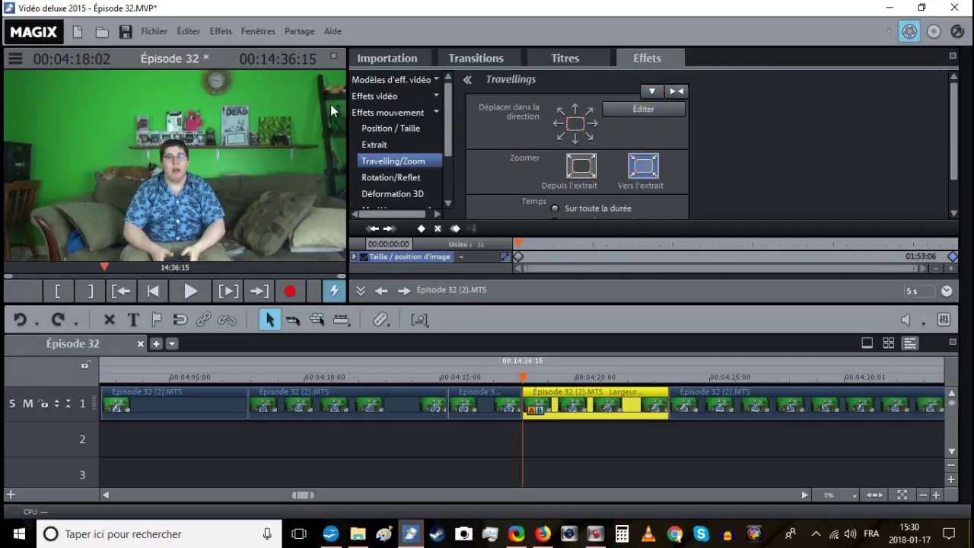
left_click_drag(320, 82, 220, 147)
left_click(609, 108)
Play from 00:04:17:09 through the zoomed clip to check the zoom-in movement.
left_click(502, 383)
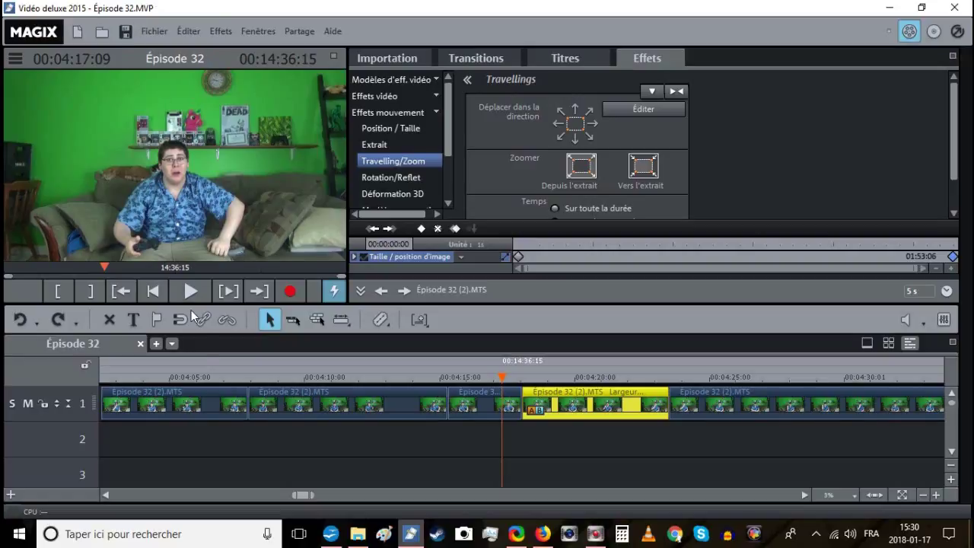
left_click(190, 290)
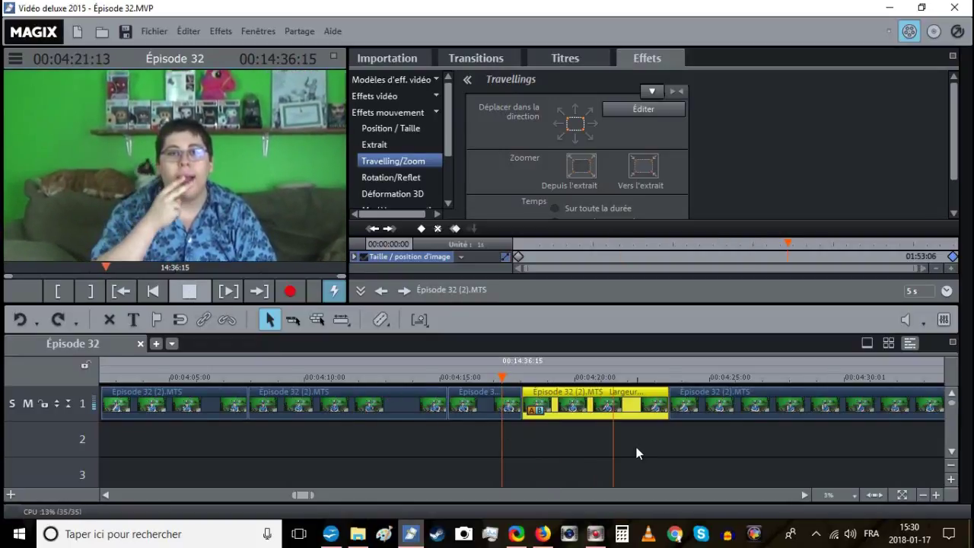
scroll(637, 446, "right", 3)
left_click(439, 447)
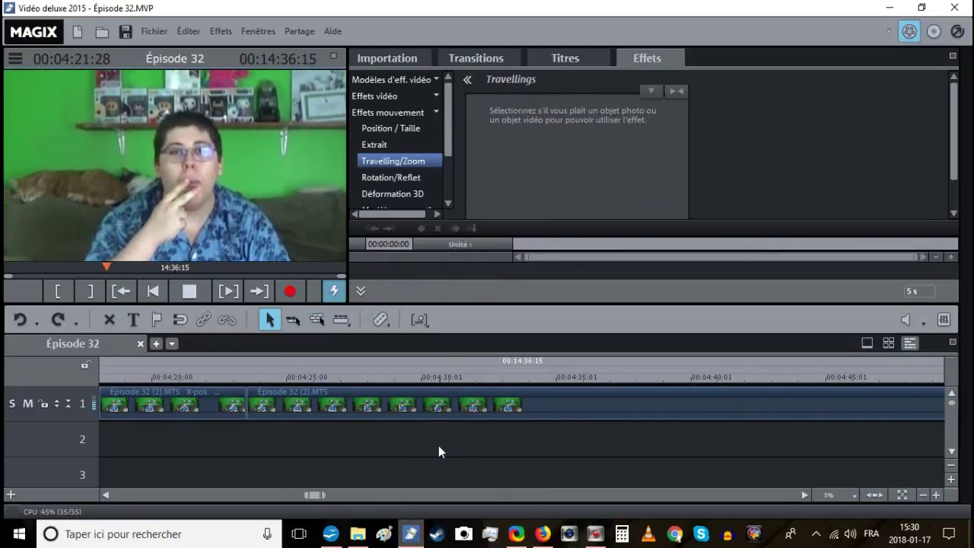
Split the long clip at about 00:04:26:13, delete the part from 00:04:23:16 to the split, and close the gap.
left_click(371, 402)
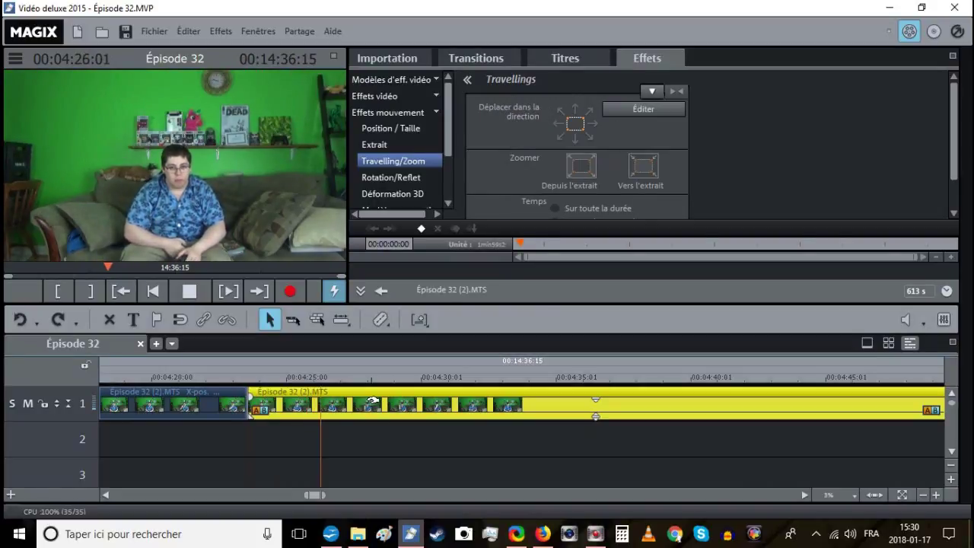
left_click(326, 378)
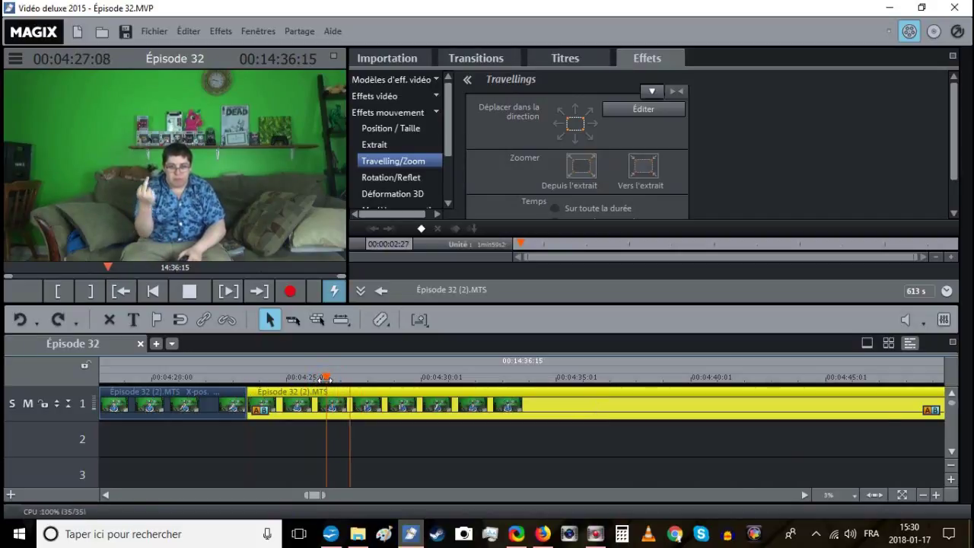
key("n")
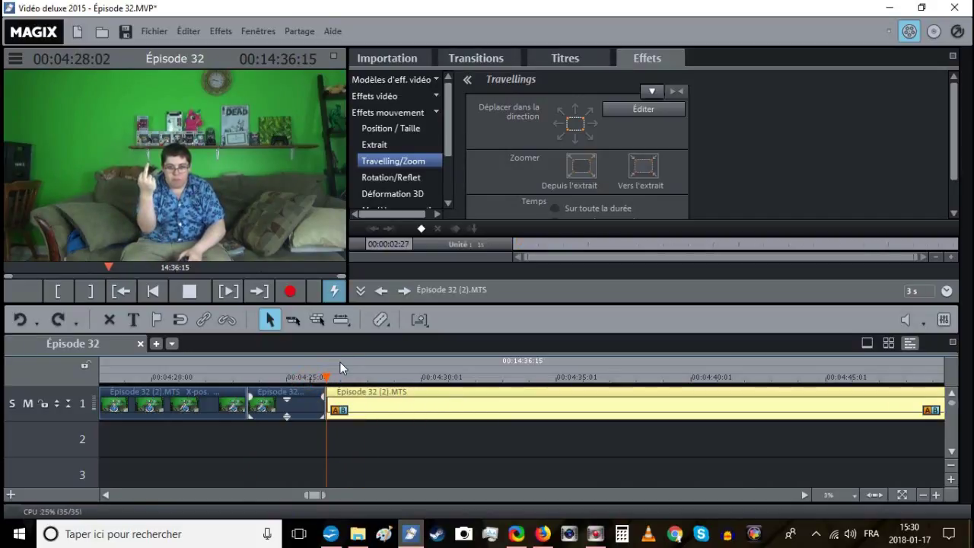
right_click(317, 396)
left_click(346, 336)
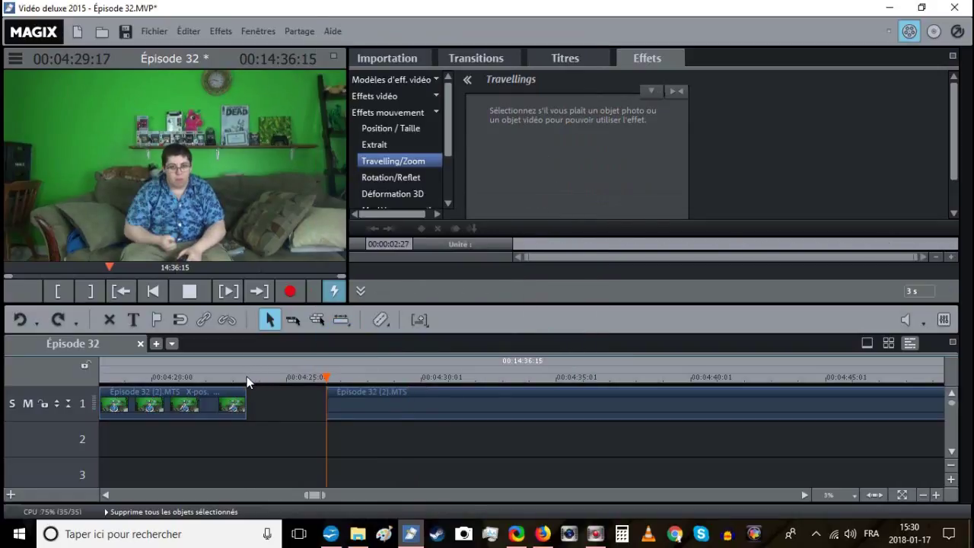
left_click(246, 376)
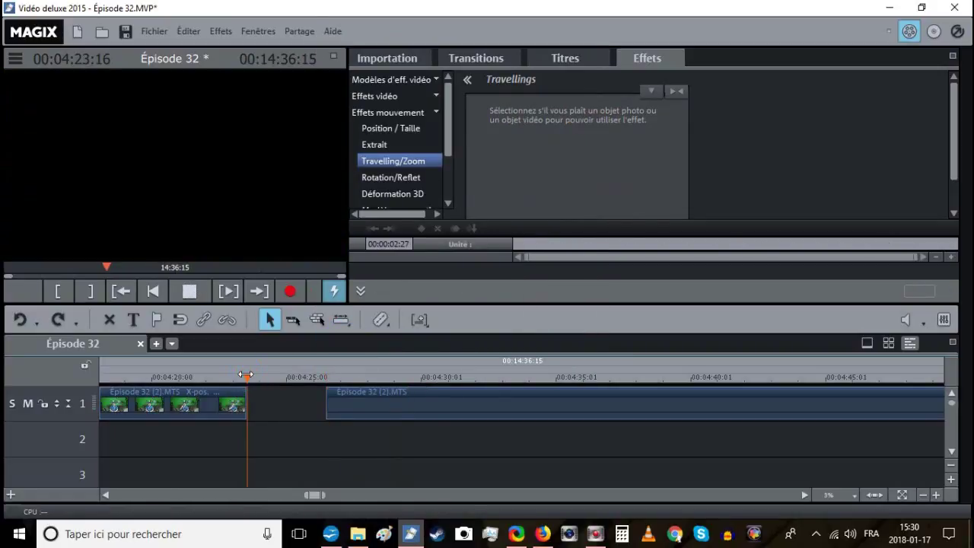
left_click_drag(368, 394, 288, 394)
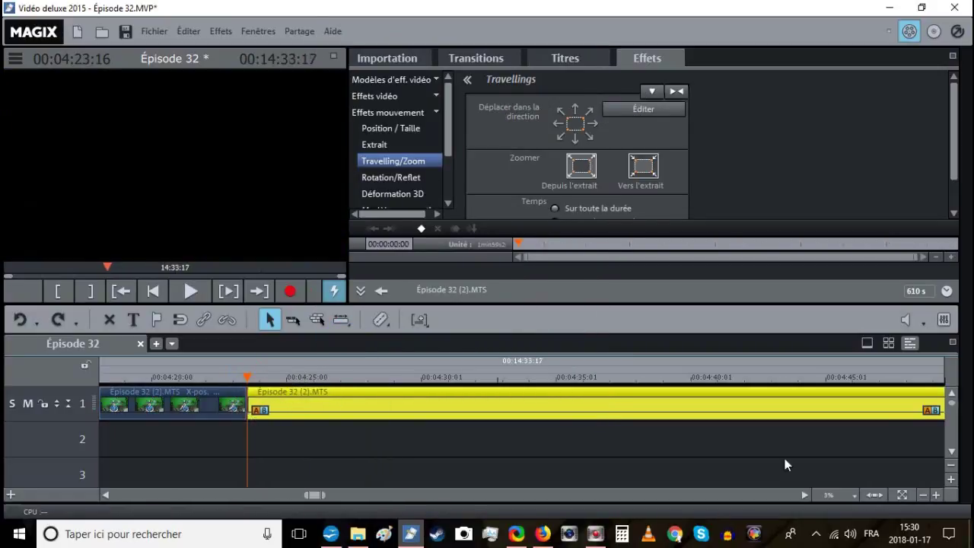
Inspect the join at 00:04:23:16 up close, and save the project.
left_click(936, 495)
left_click(936, 495)
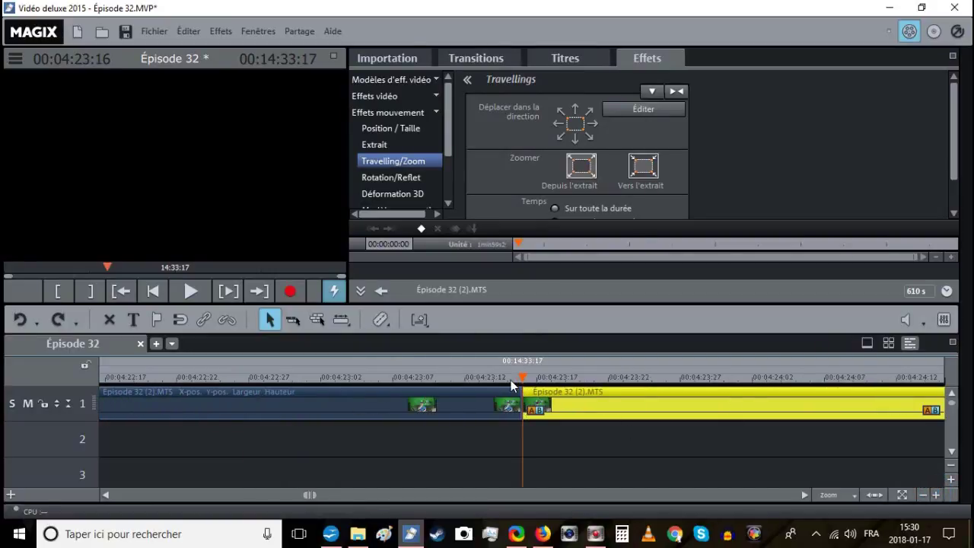
left_click(128, 37)
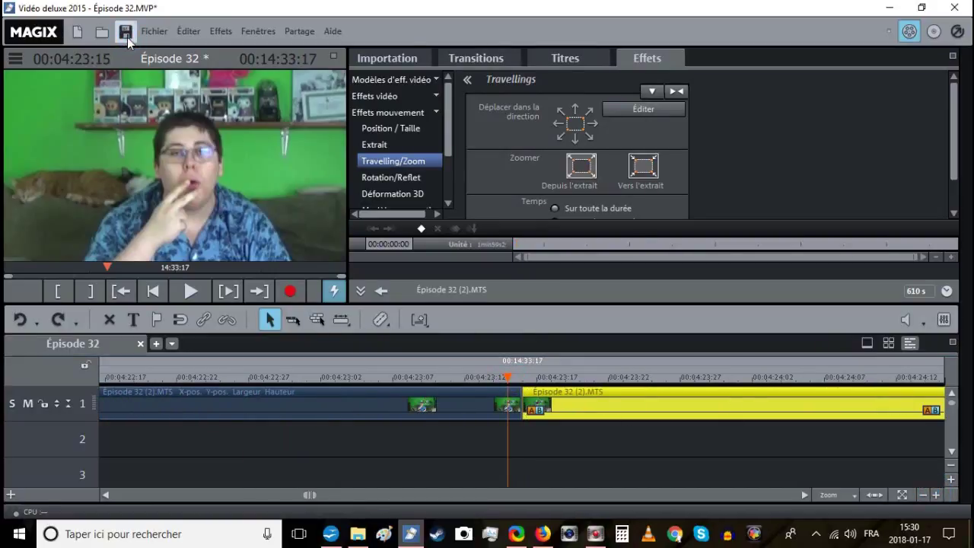
Play on from 00:04:23:15 and split the long clip at about 00:04:28:03.
left_click(194, 287)
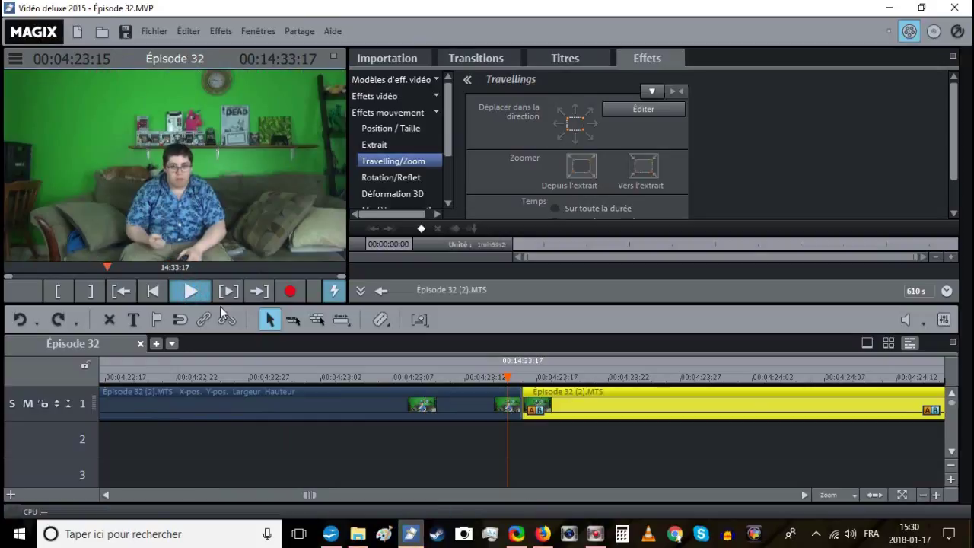
scroll(425, 380, "down", 3)
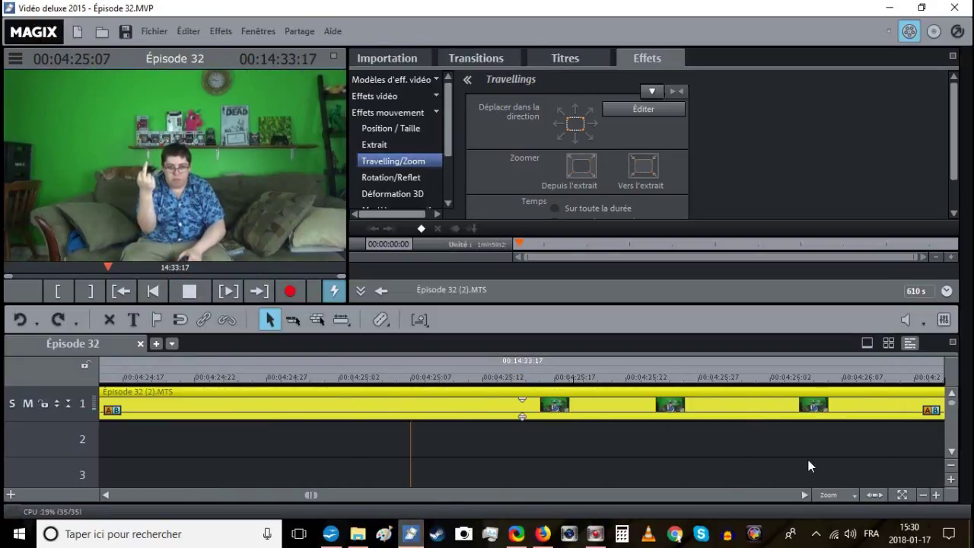
left_click(923, 495)
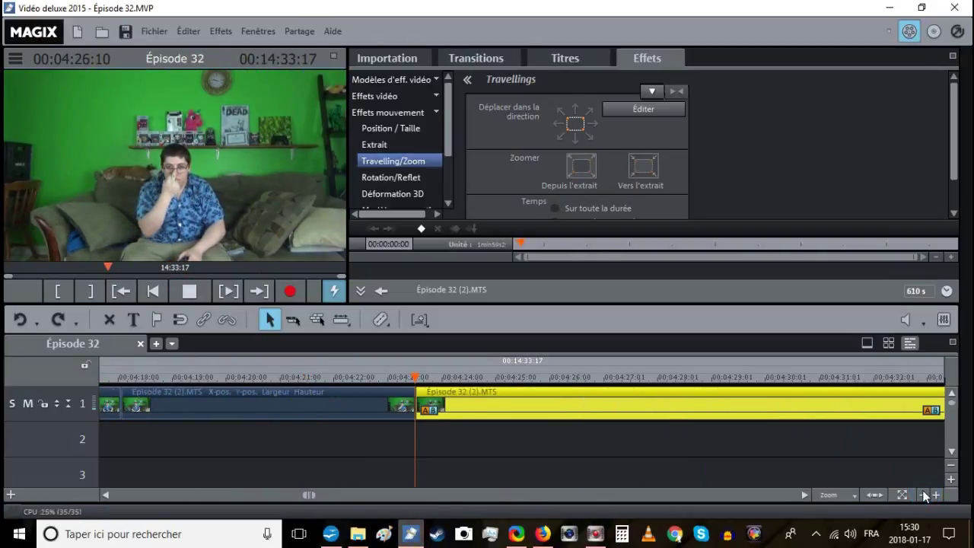
scroll(665, 400, "down", 2)
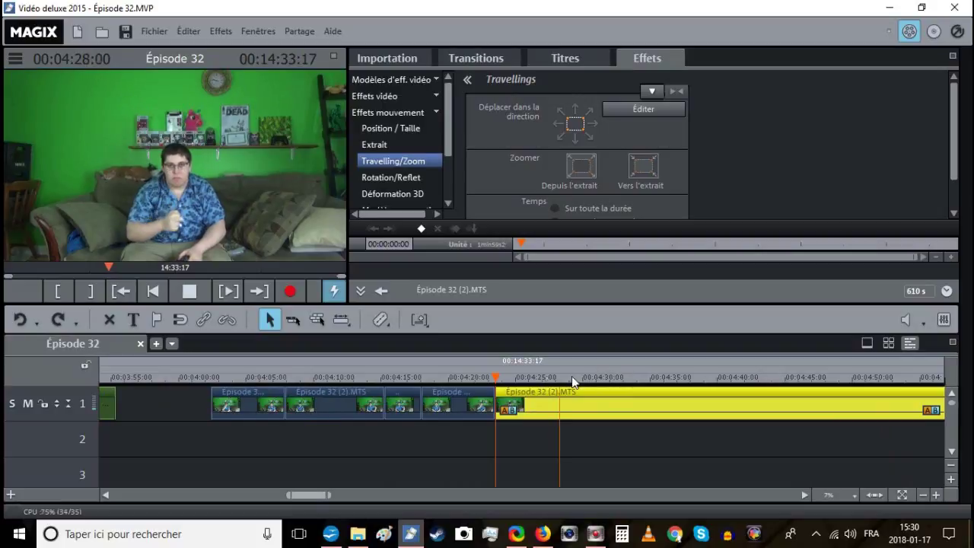
left_click(545, 378)
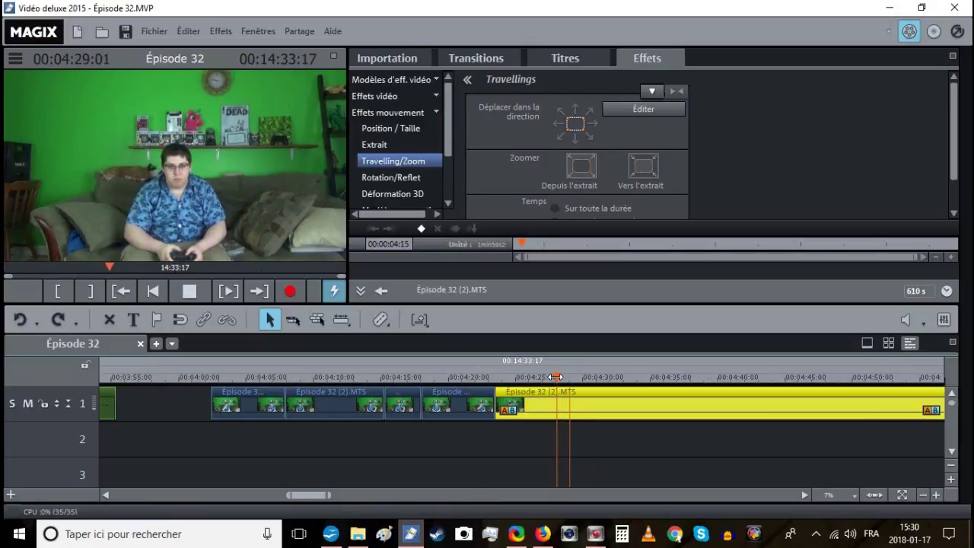
key("t")
Skim ahead through the rest of the footage and split the long clip at about 00:04:39:11.
left_click(600, 378)
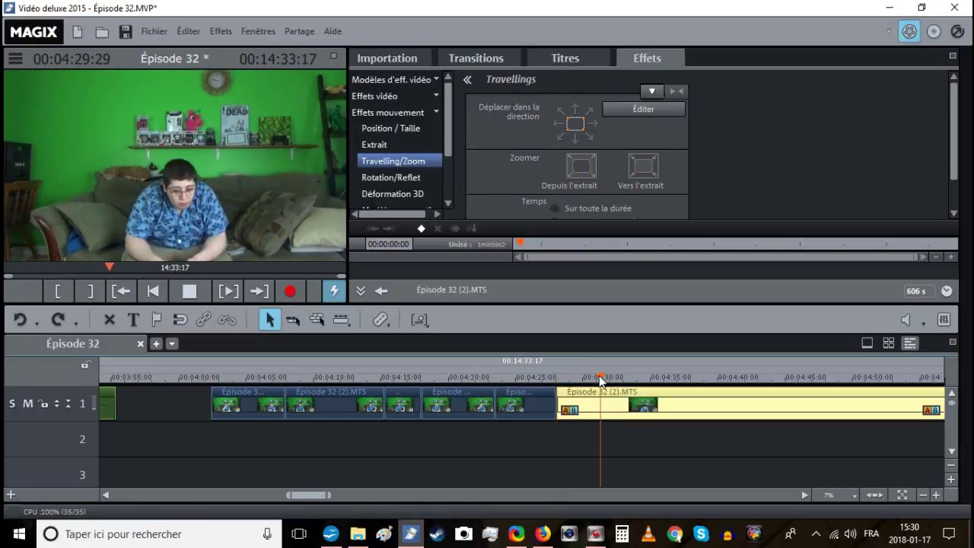
left_click(601, 376)
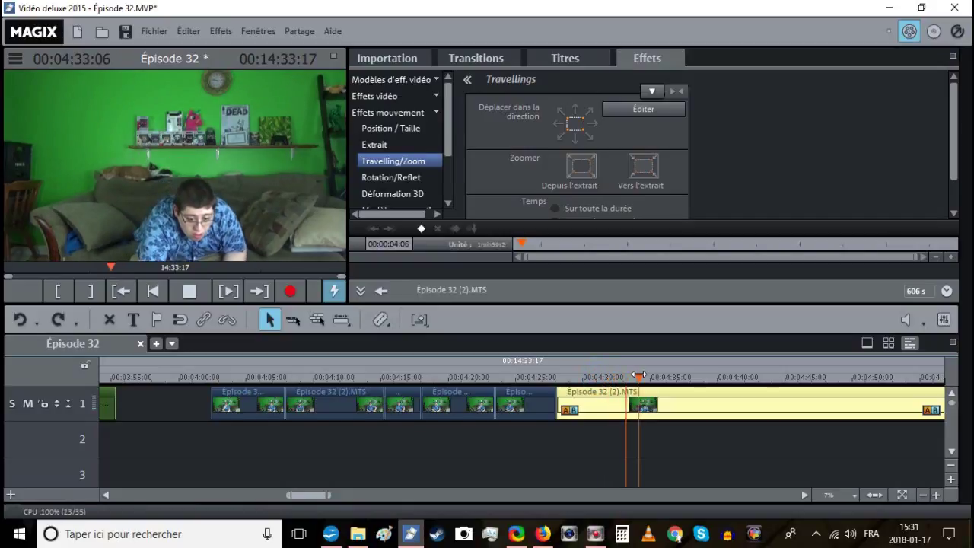
scroll(658, 422, "down", 5)
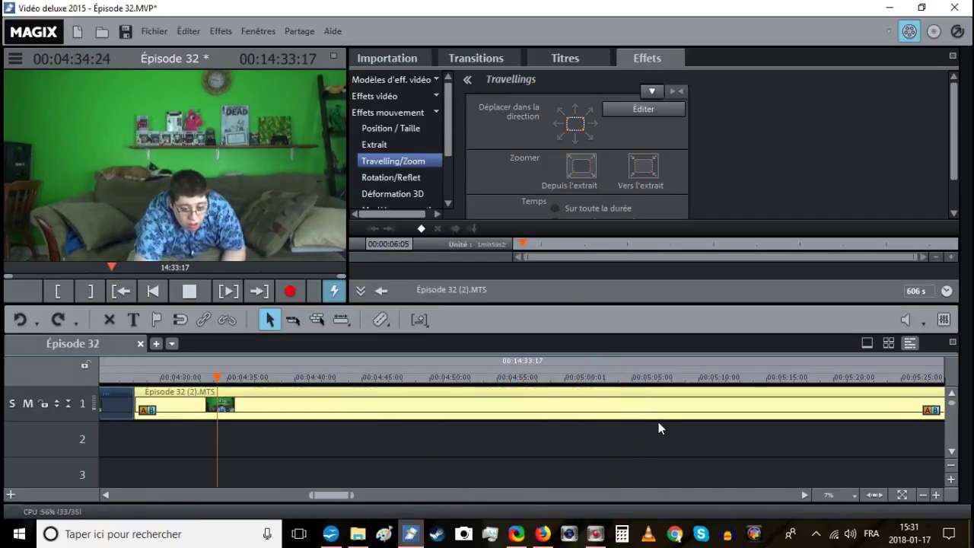
left_click(280, 378)
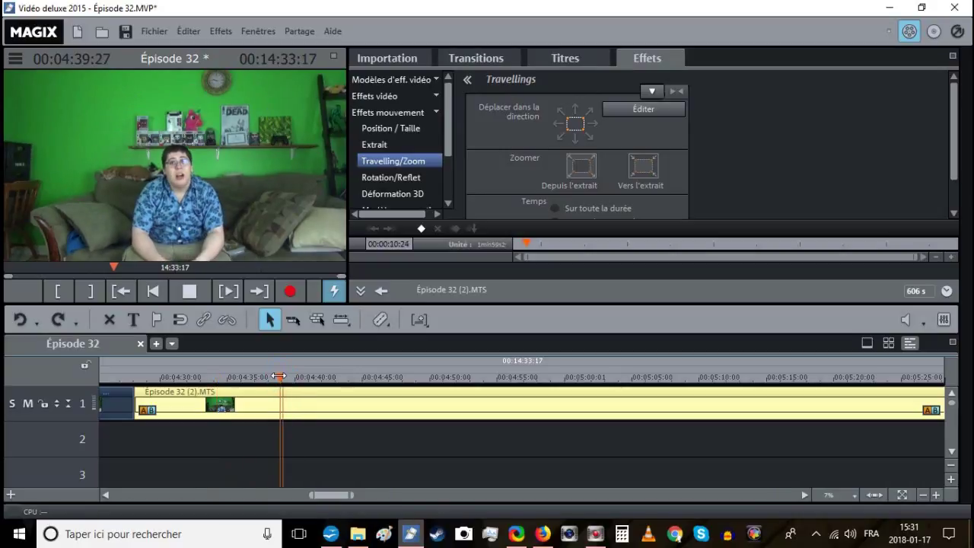
key("t")
left_click(283, 377)
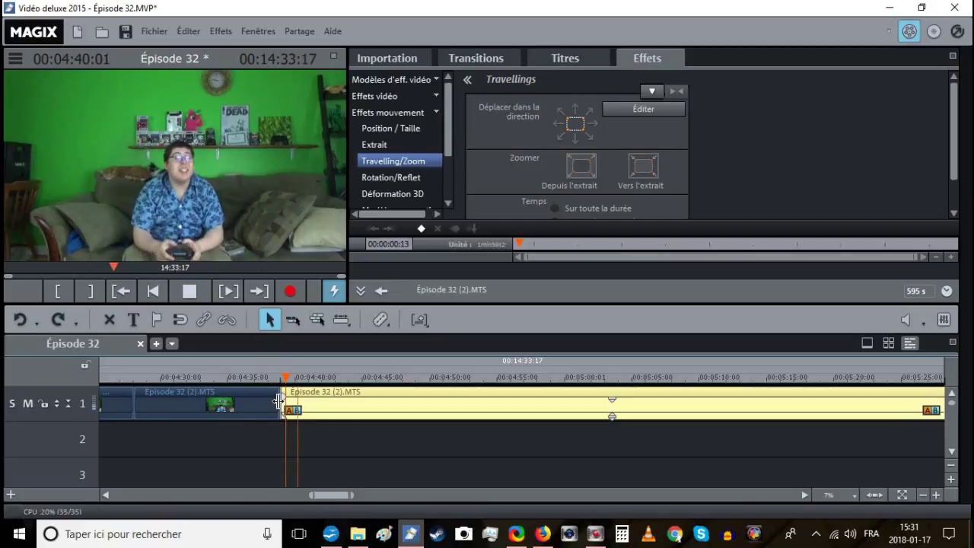
Delete the section from 00:04:28:03 to the last split, and move the following clip back to 00:04:28:07.
left_click(276, 399)
right_click(268, 401)
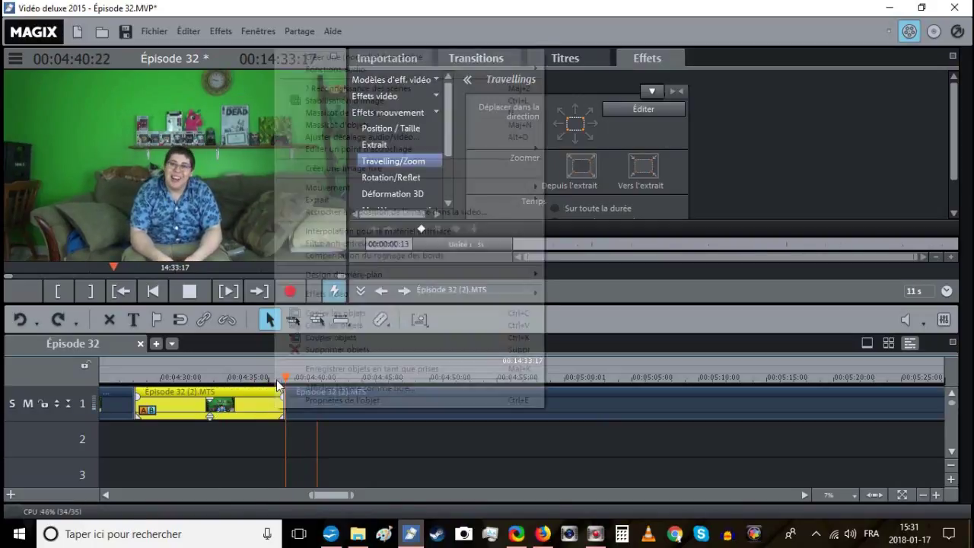
left_click(289, 351)
left_click(136, 377)
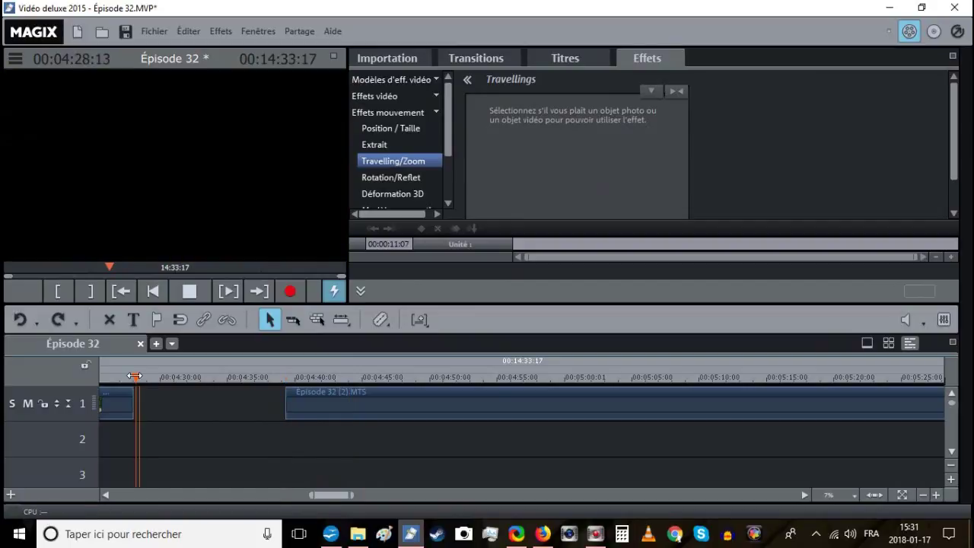
left_click_drag(312, 392, 169, 393)
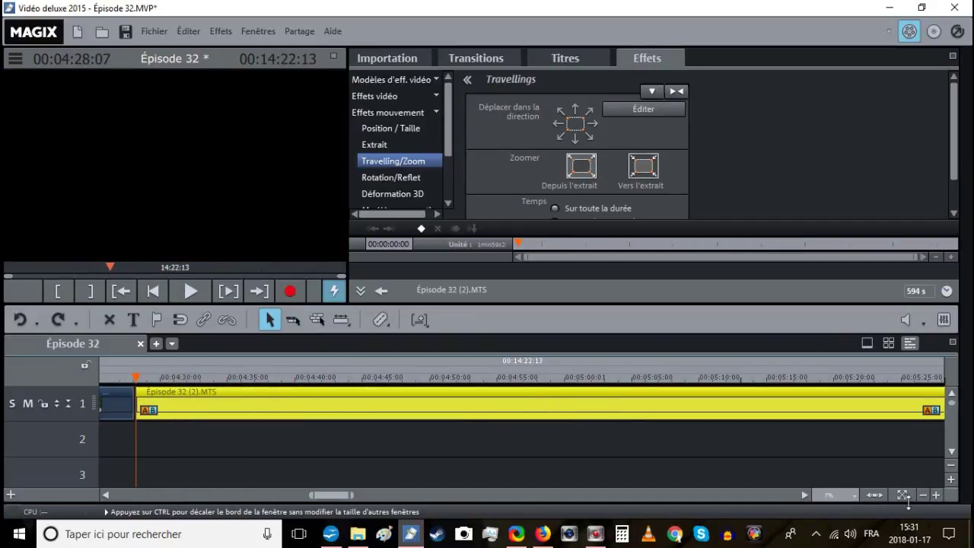
Close the small remaining gap by snapping the long clip to 00:04:28:03, and save the project.
left_click(937, 496)
left_click(938, 495)
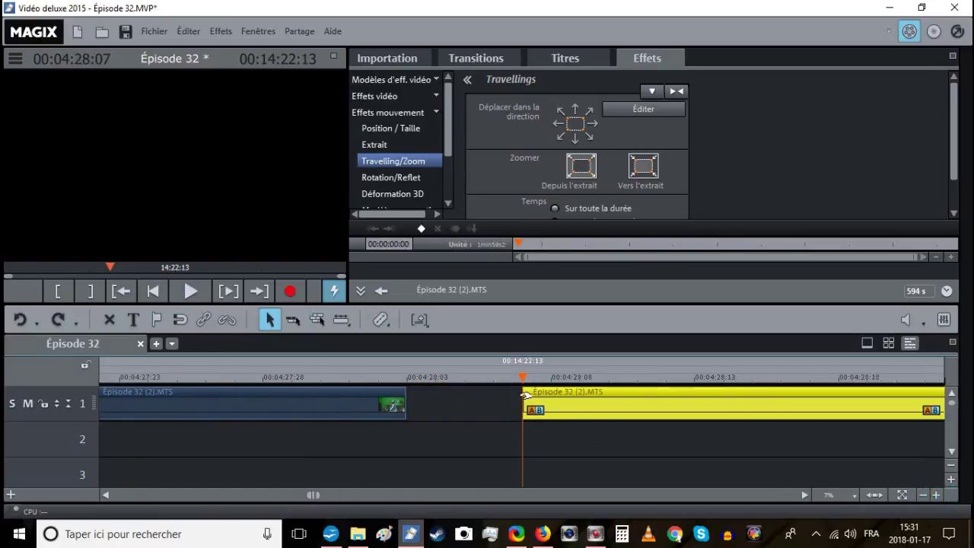
left_click(407, 375)
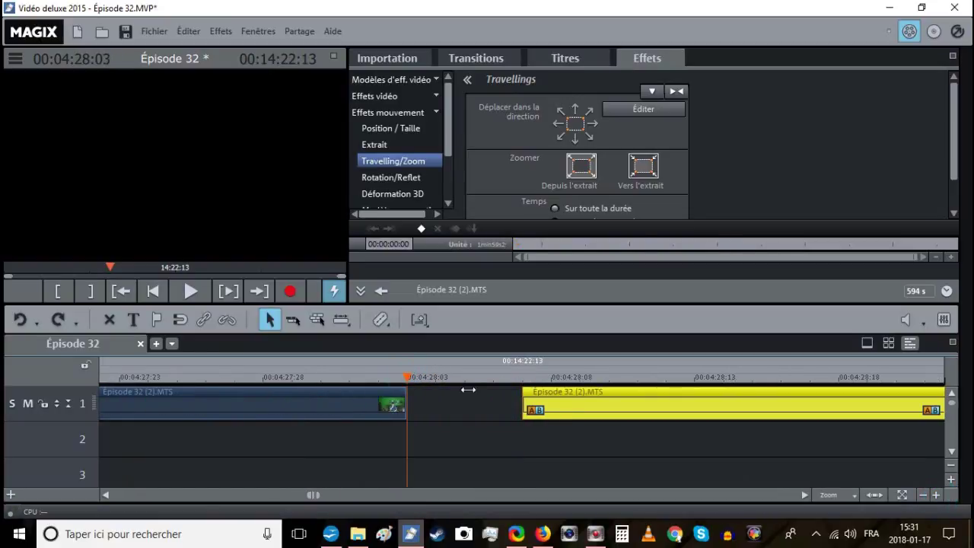
left_click_drag(579, 400, 462, 400)
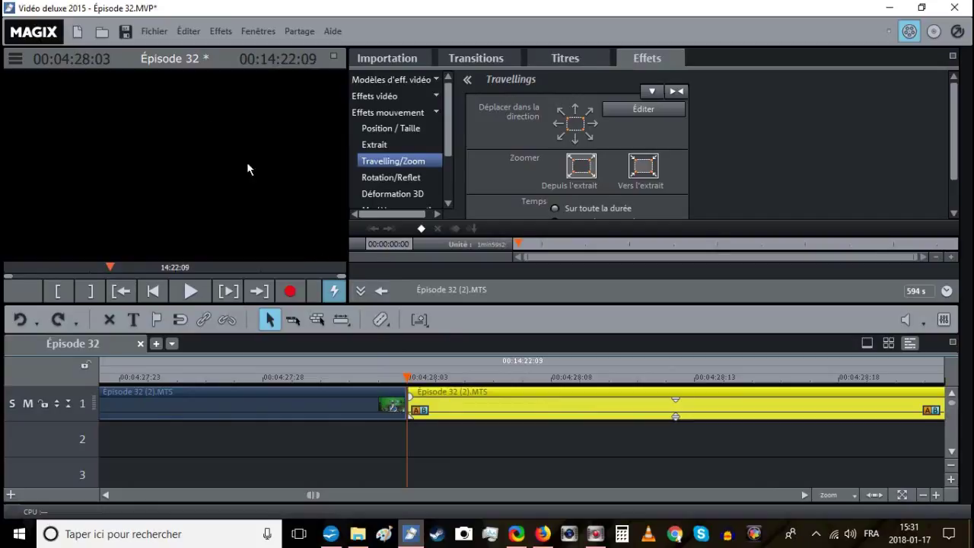
left_click(122, 38)
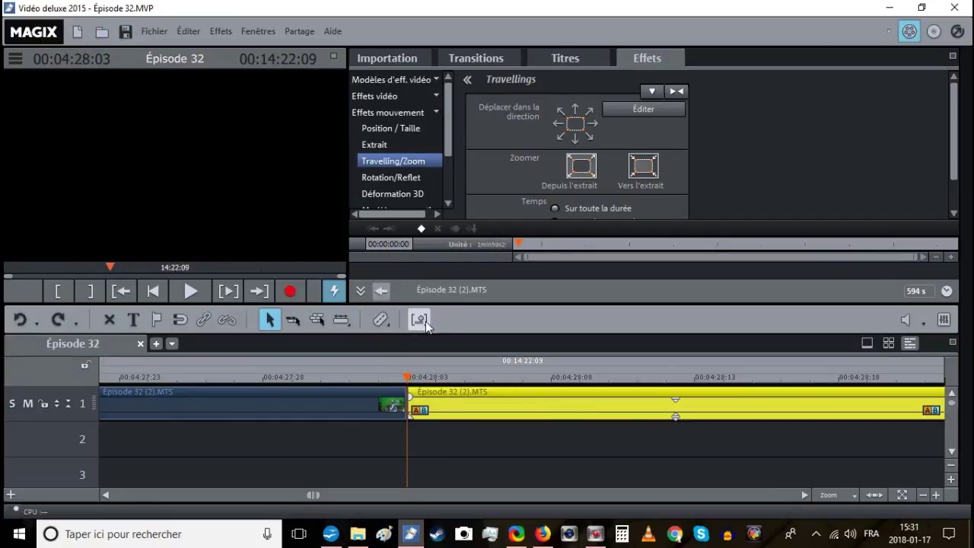
Play across the join at 00:04:28:03, and check the short clip before it from 00:04:23:16.
left_click(380, 381)
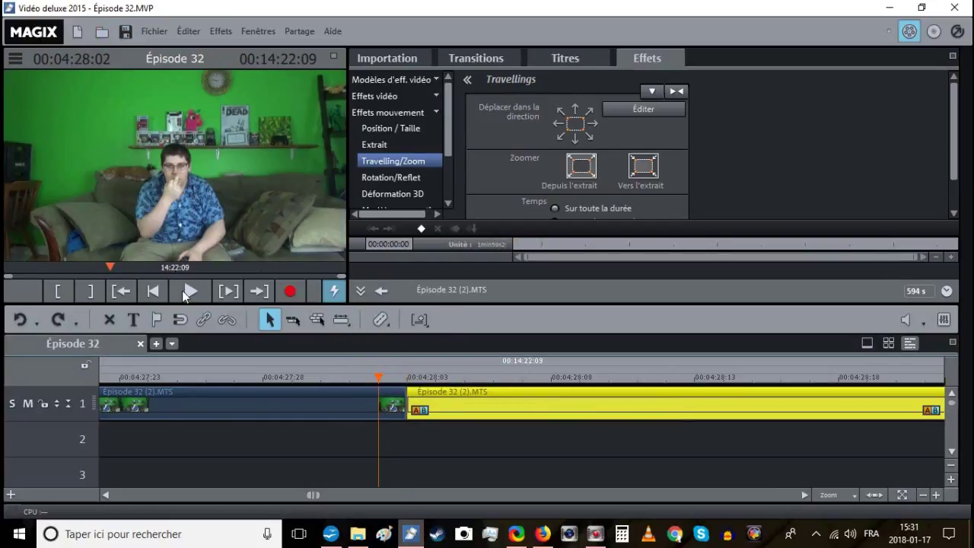
left_click(182, 290)
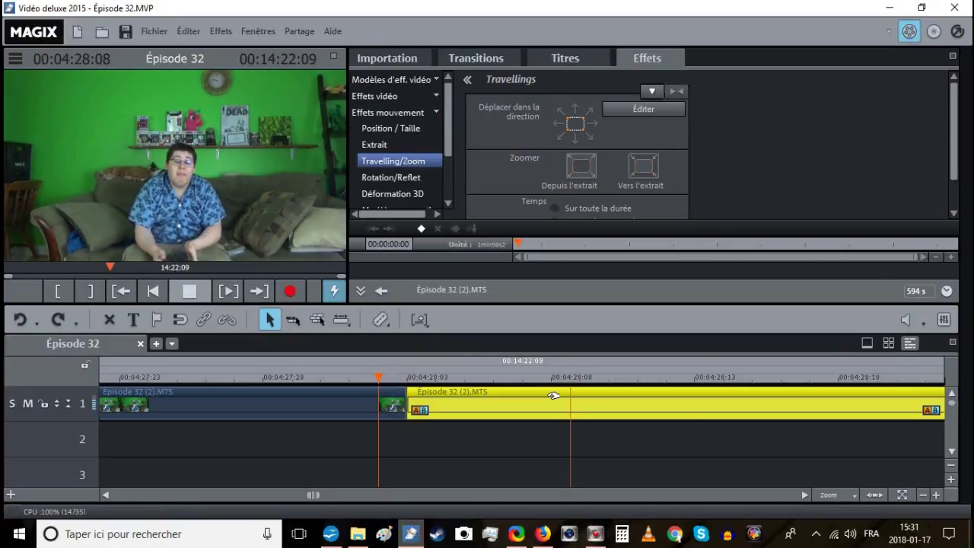
left_click(920, 495)
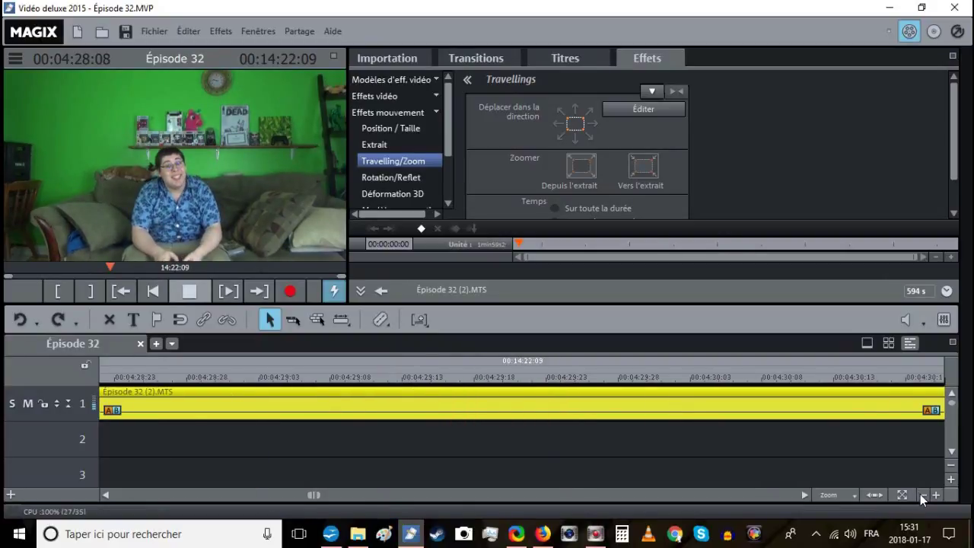
left_click(920, 494)
left_click(920, 494)
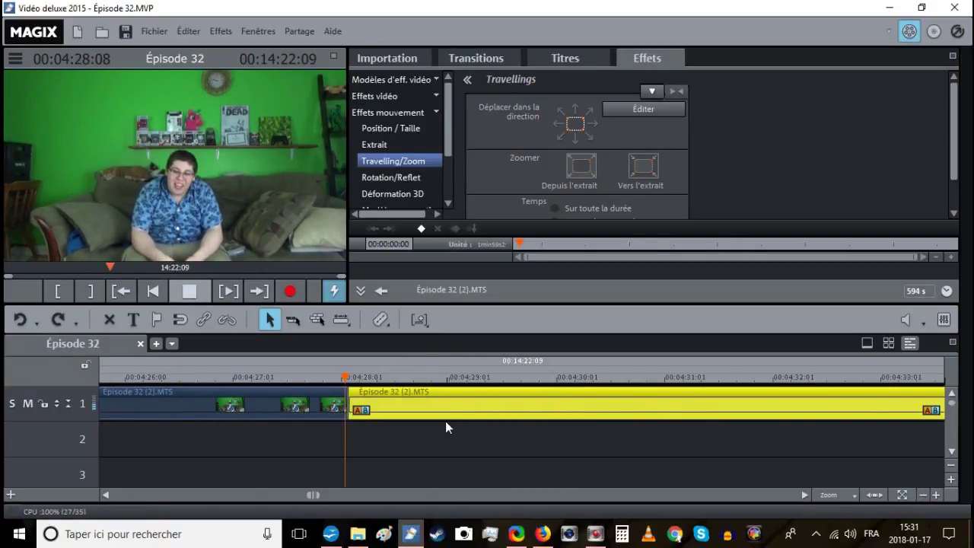
scroll(445, 421, "left", 5)
left_click(281, 376)
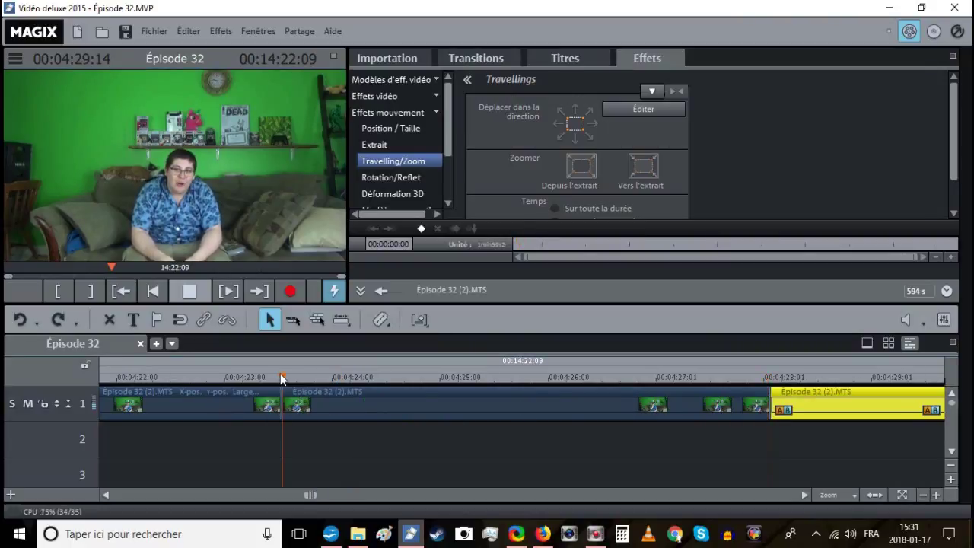
Delete the short clip from 00:04:23:16 to 00:04:28:03, close the gap with the long clip, and save the project.
left_click(347, 398)
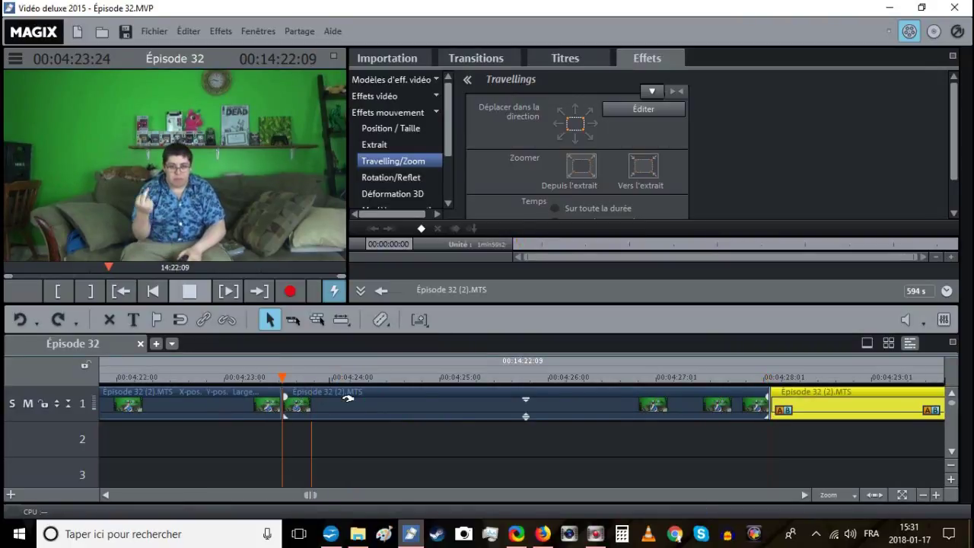
right_click(346, 398)
left_click(396, 350)
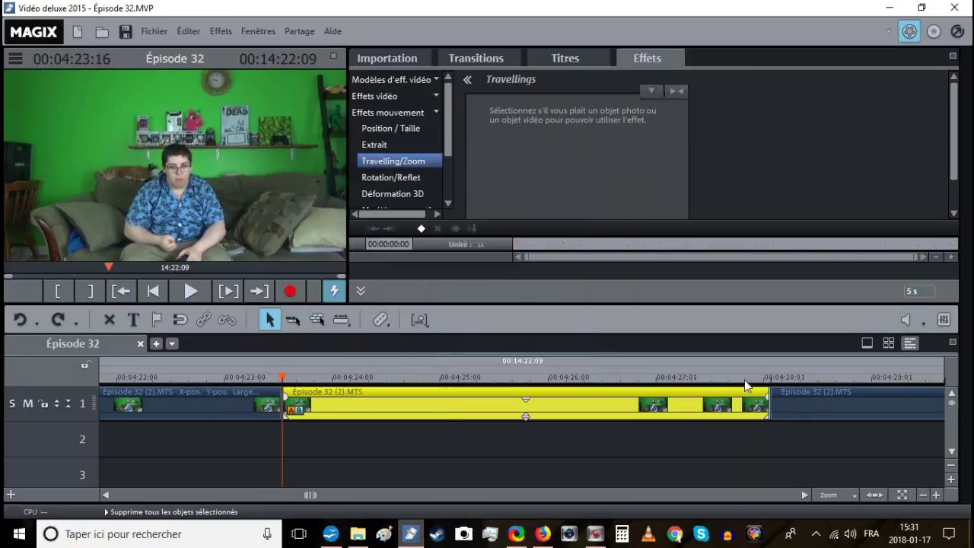
left_click(790, 397)
left_click_drag(790, 397, 301, 408)
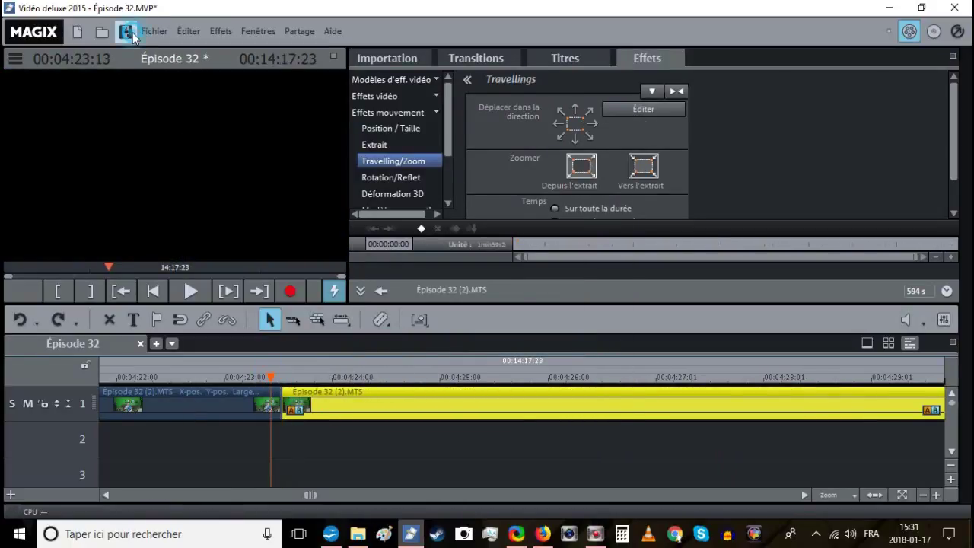
Play from 00:04:23:13 over the new join and split the long clip at 00:04:31:01.
left_click(195, 292)
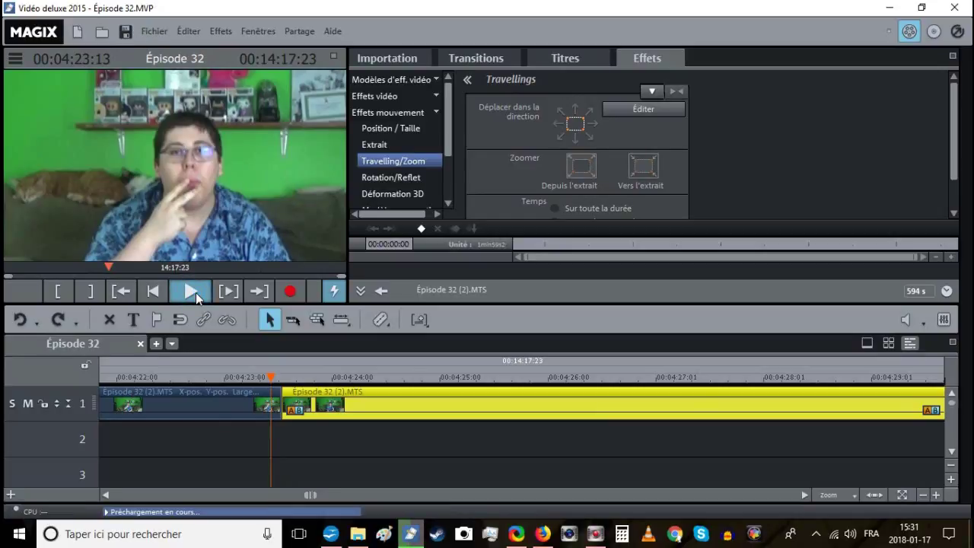
left_click(530, 431)
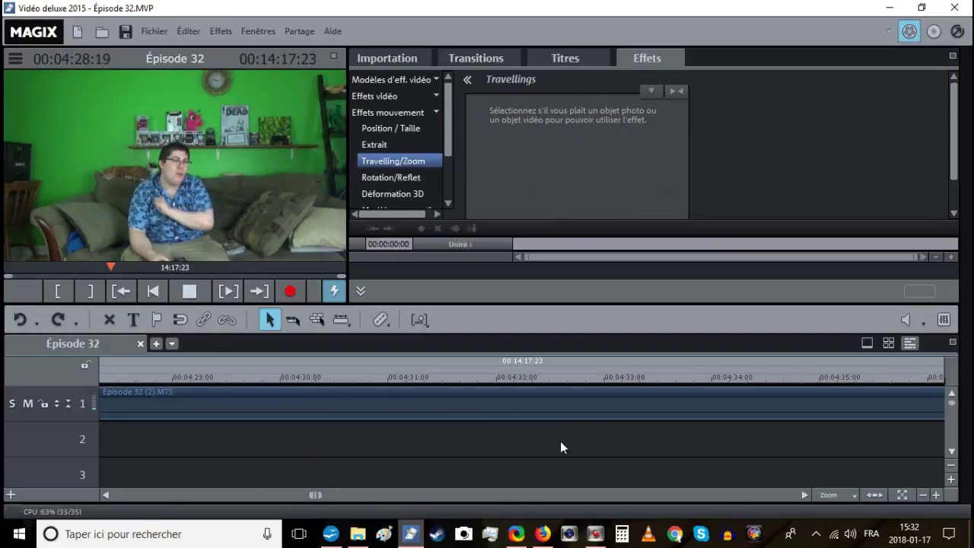
left_click(923, 494)
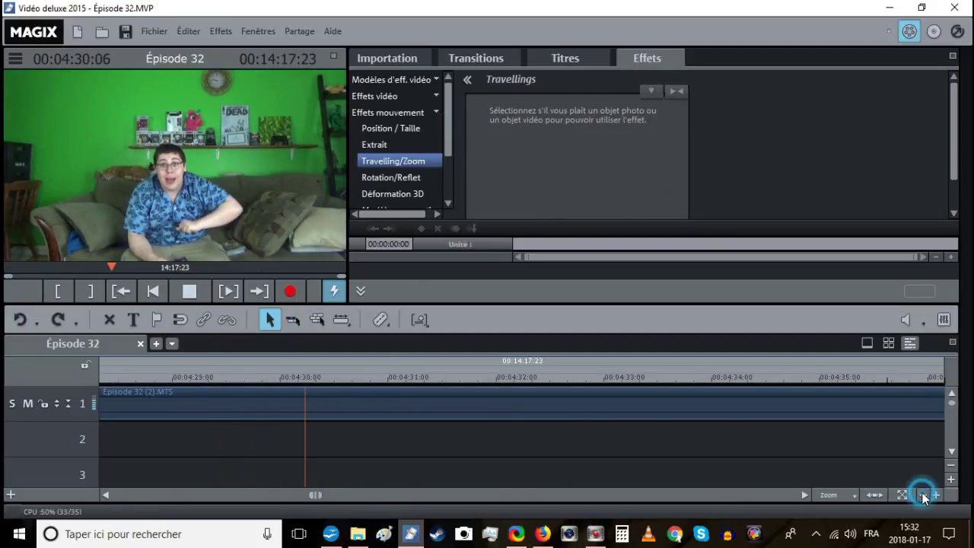
left_click(425, 377)
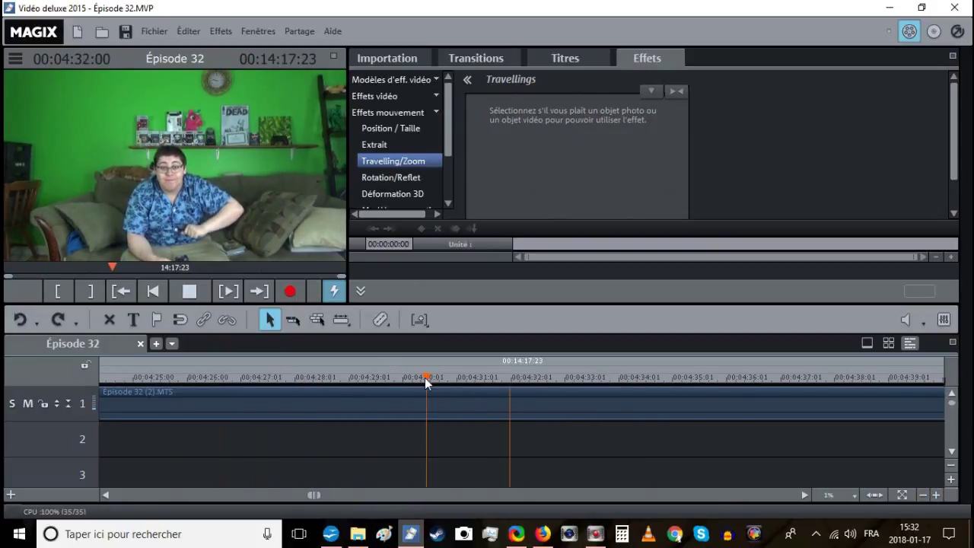
left_click_drag(426, 374, 456, 381)
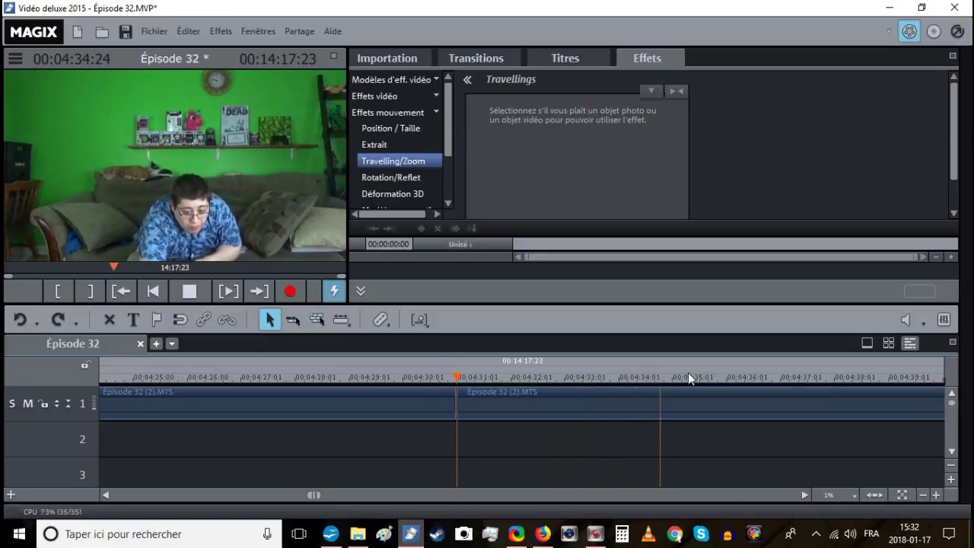
Skim further through the footage and split the long clip at 00:04:47:14.
scroll(718, 374, "right", 3)
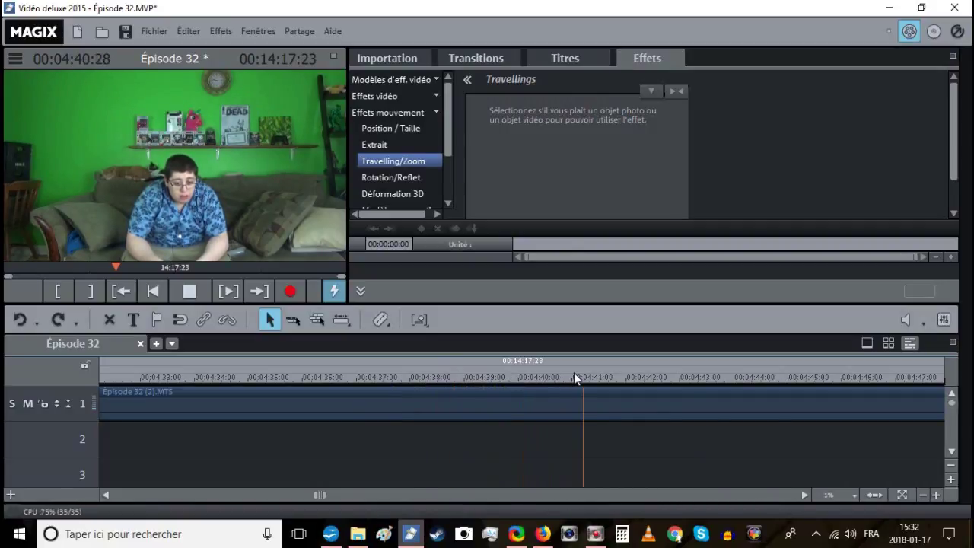
left_click(692, 377)
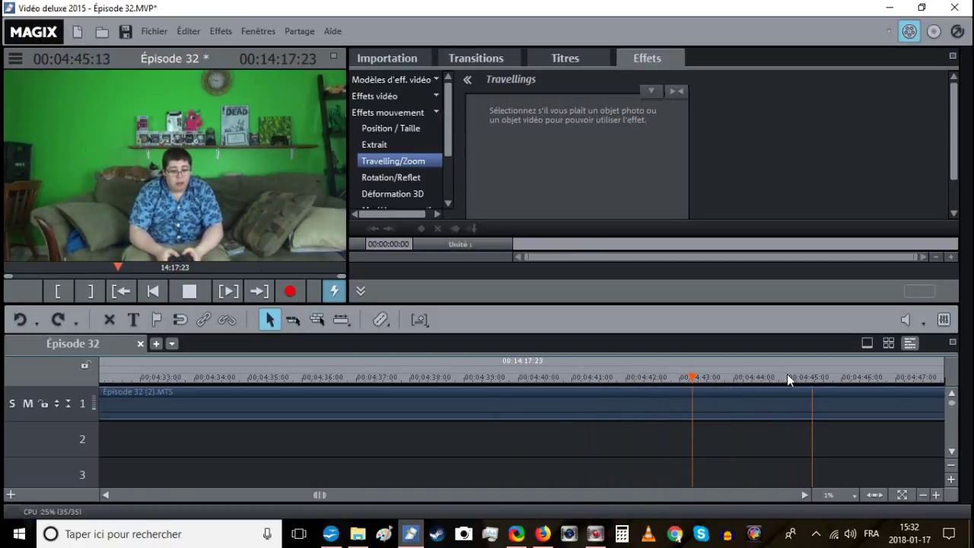
left_click(921, 494)
left_click(922, 494)
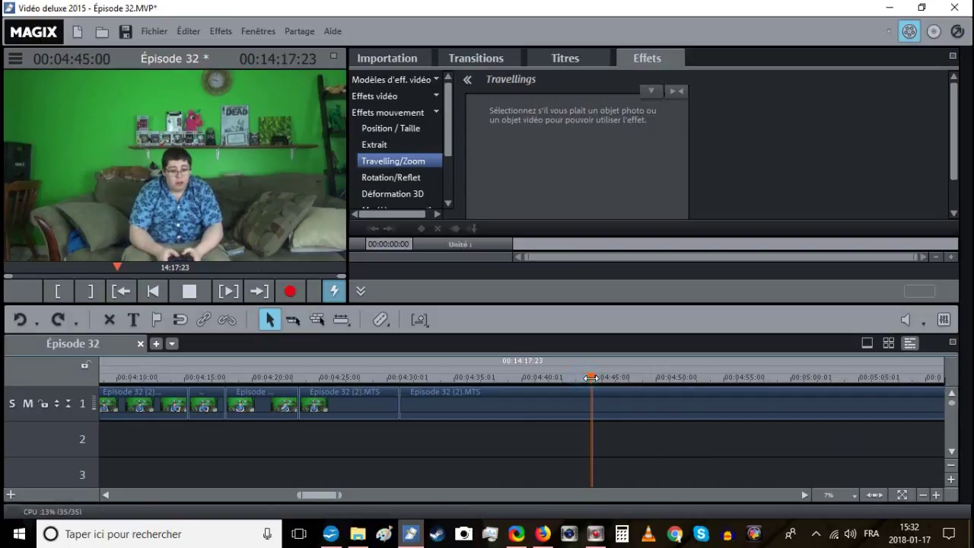
left_click(595, 378)
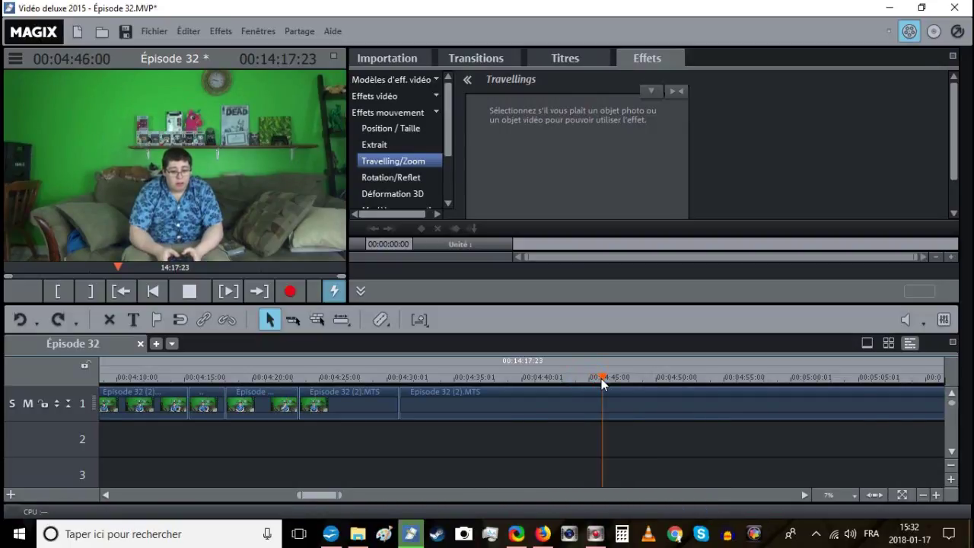
left_click(624, 378)
left_click(625, 377)
Delete the clip from 00:04:31:01 to 00:04:47:14, move the long clip earlier to about 00:04:42:15, and save the project.
left_click(618, 402)
right_click(615, 400)
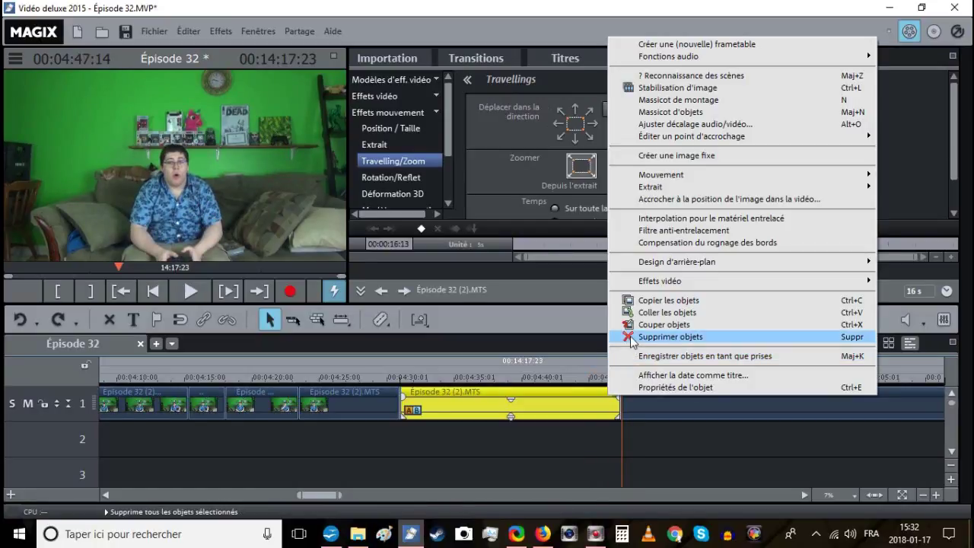
left_click(632, 336)
left_click(399, 374)
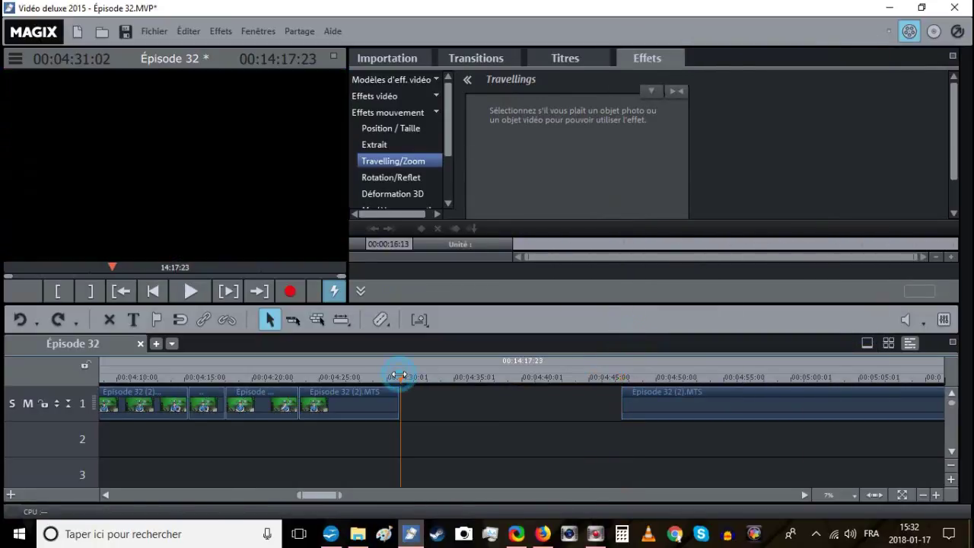
left_click_drag(743, 408, 677, 408)
left_click(280, 209)
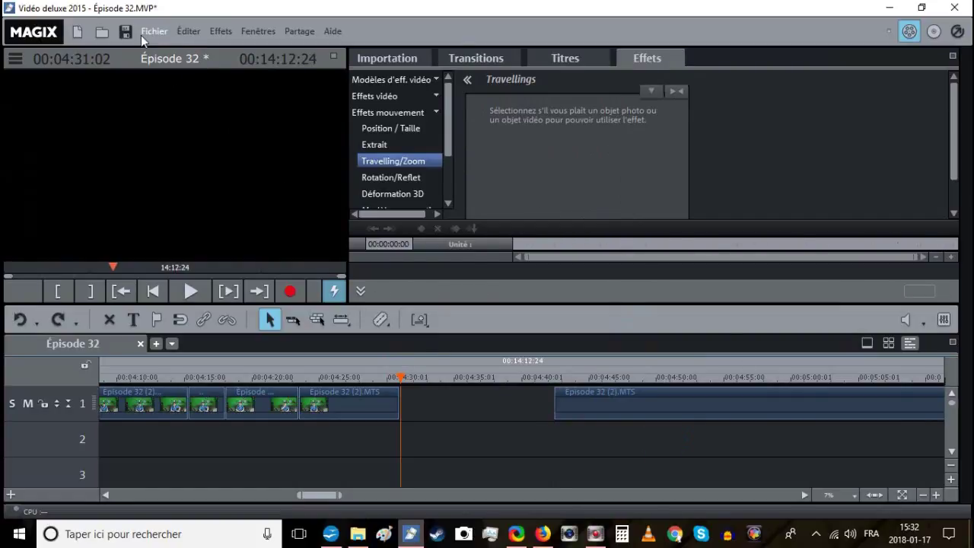
left_click(131, 29)
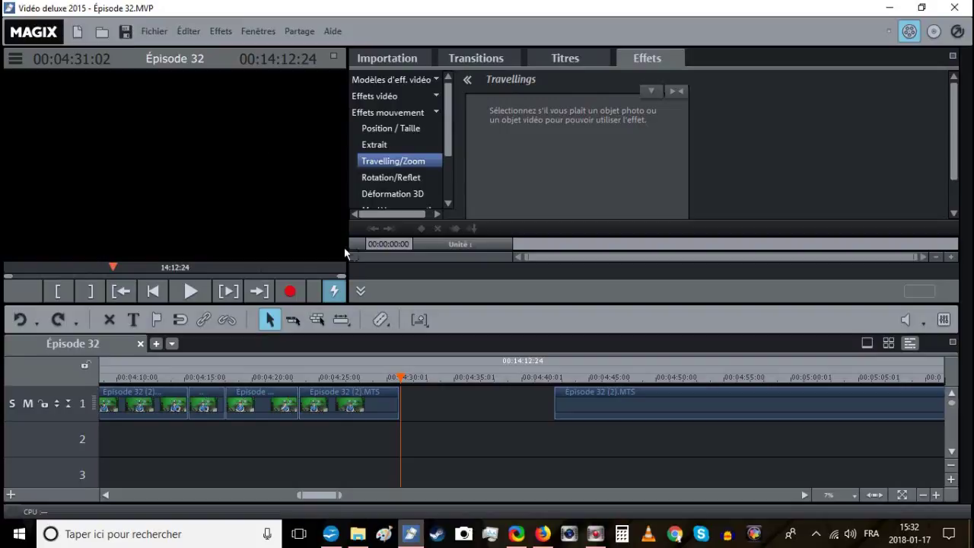
Play the long clip from its start and split it at about 00:04:50:03 and 00:04:52:23.
scroll(564, 409, "right", 5)
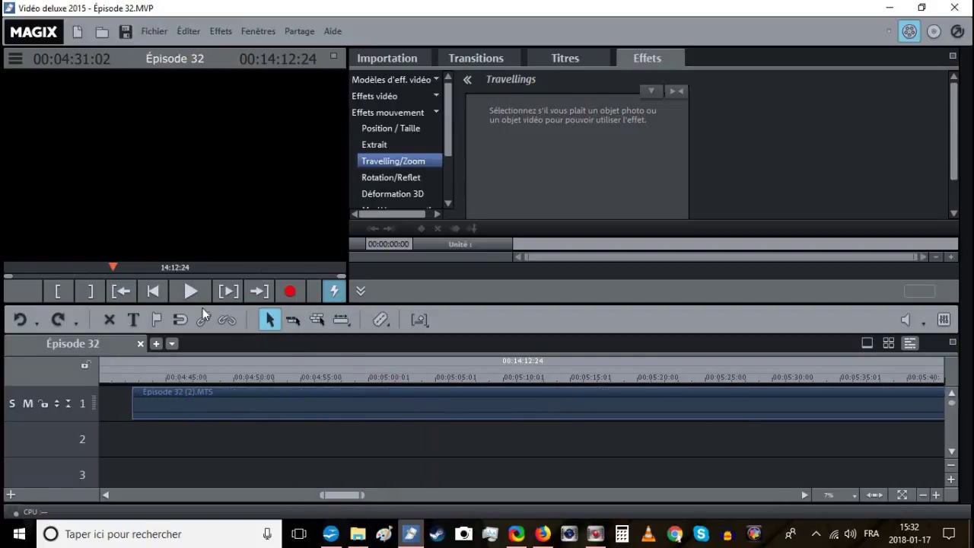
left_click(129, 372)
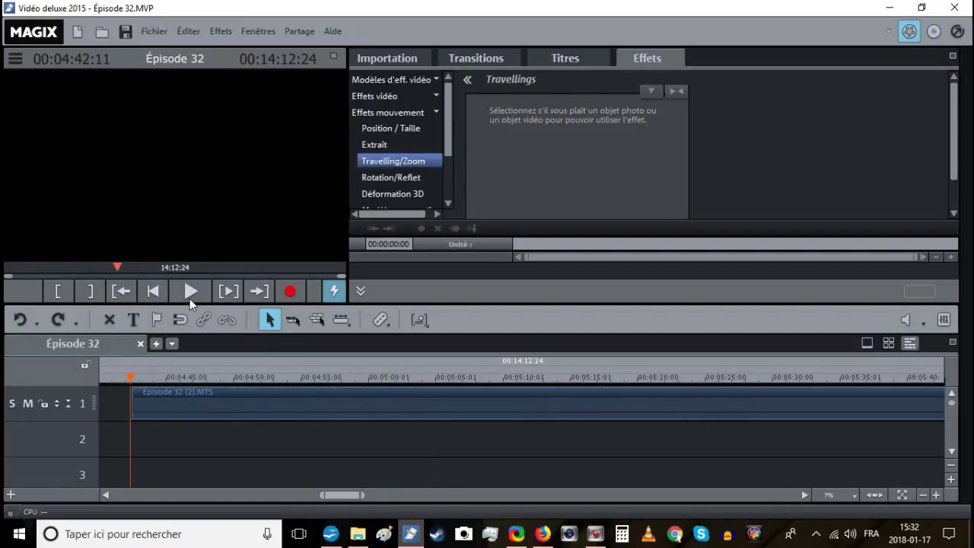
left_click(190, 298)
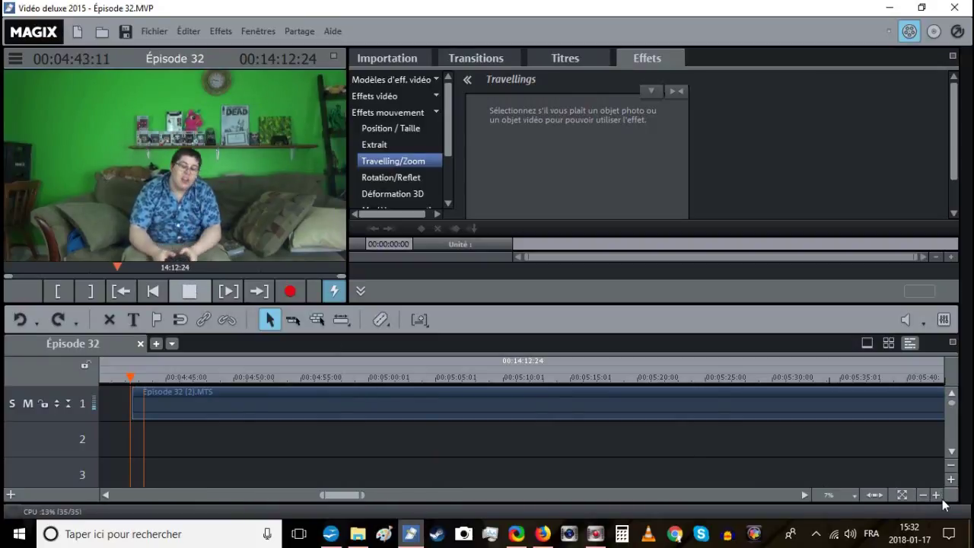
left_click(937, 496)
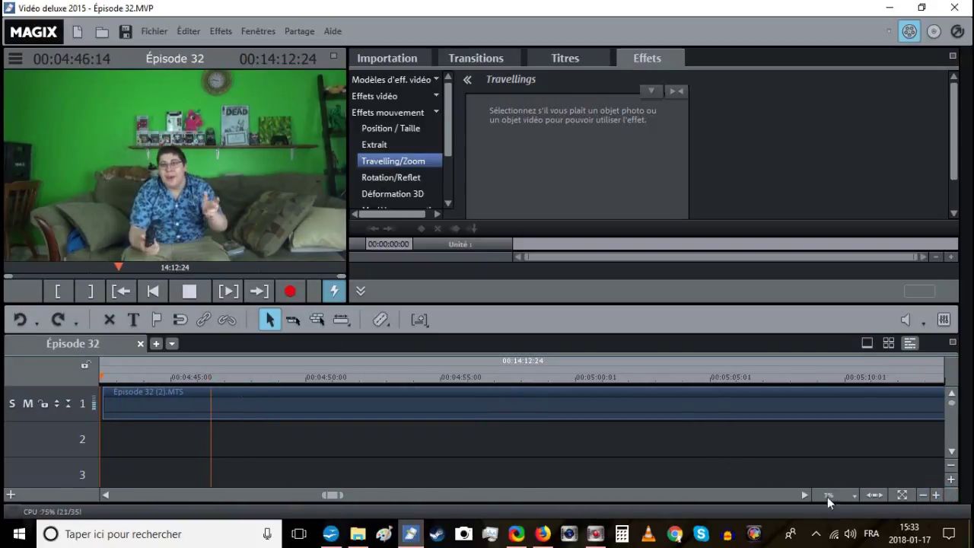
left_click(936, 495)
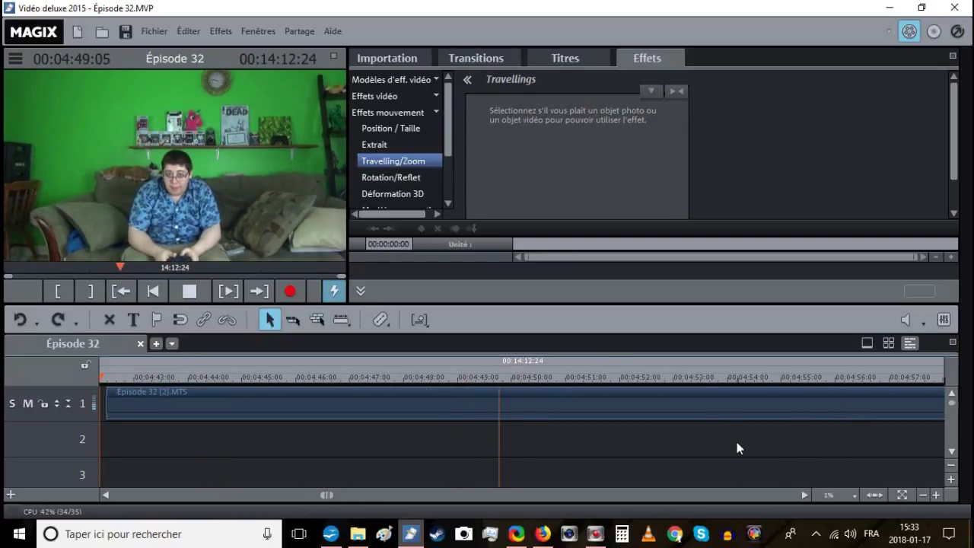
left_click(509, 375)
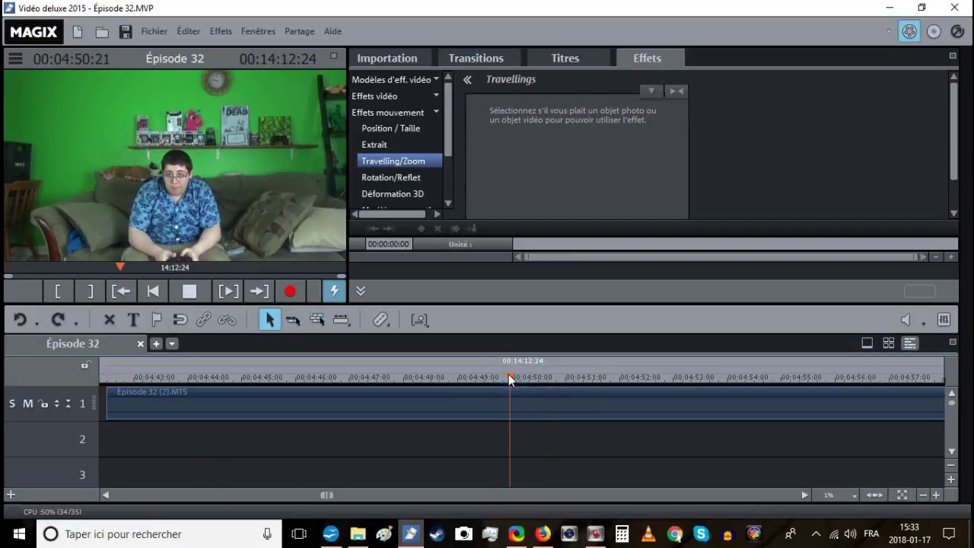
left_click(516, 376)
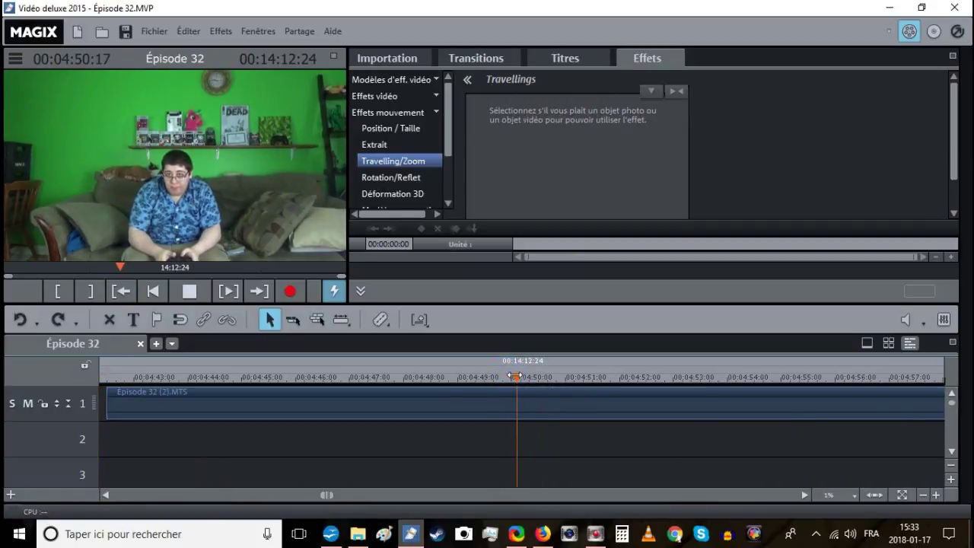
key("t")
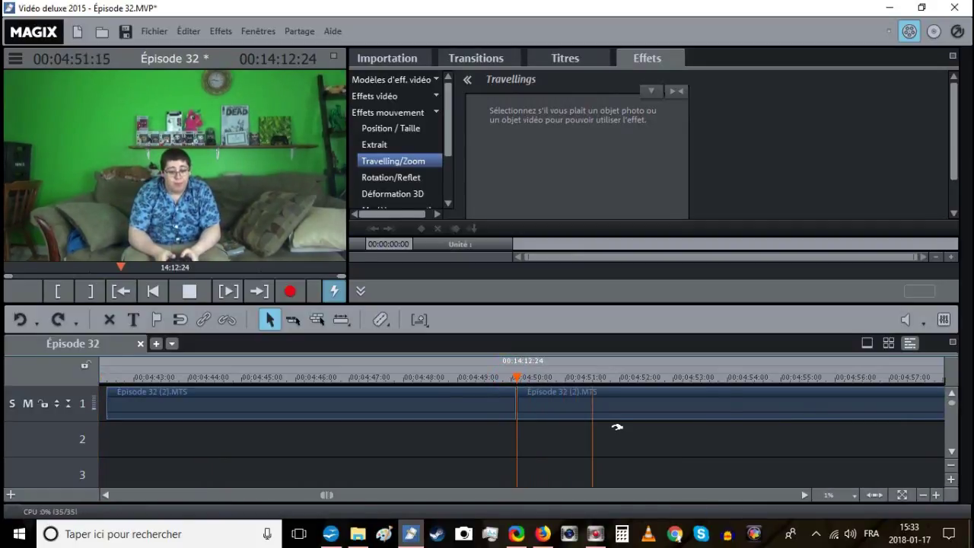
left_click(238, 379)
key("t")
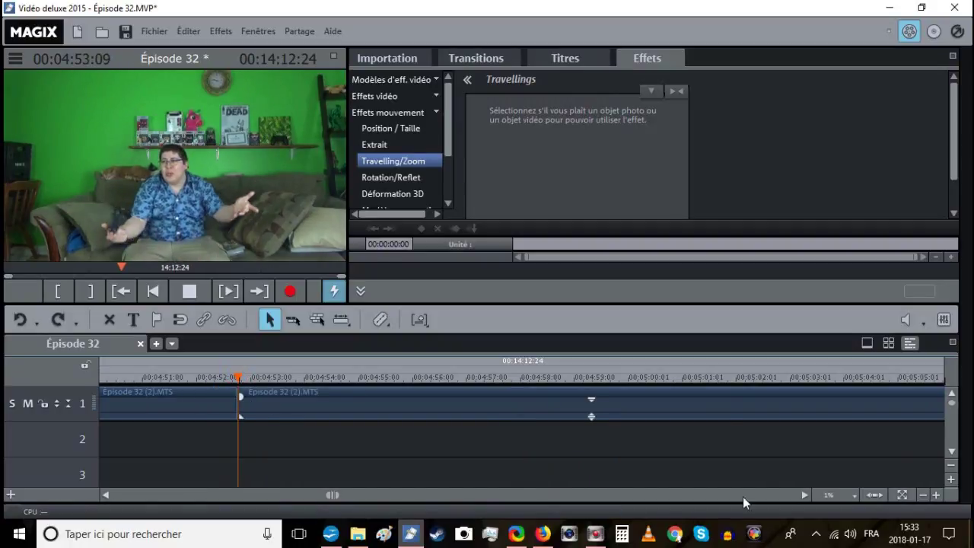
Delete the short clip between the two splits and close the gap by moving the preceding clip up to the long clip.
left_click(925, 496)
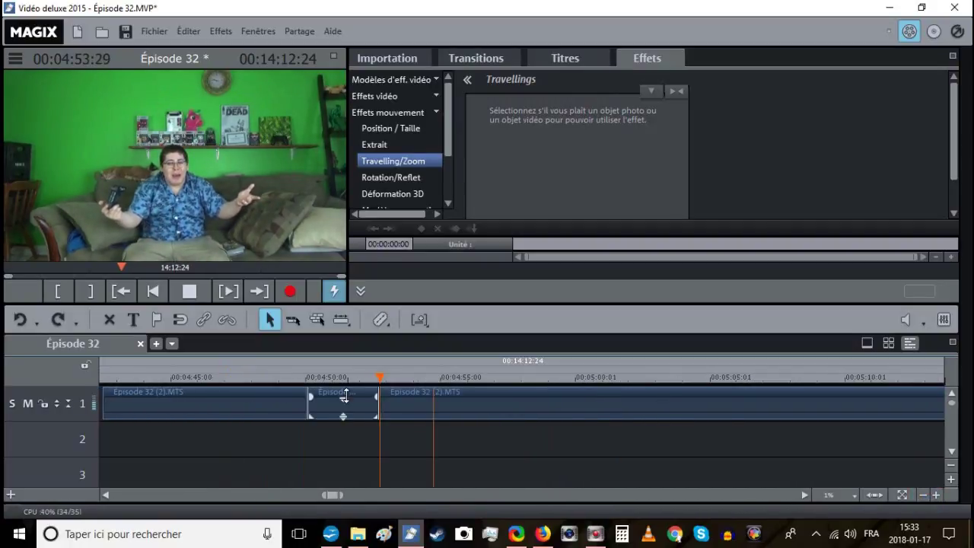
left_click(344, 396)
right_click(347, 396)
key("Escape")
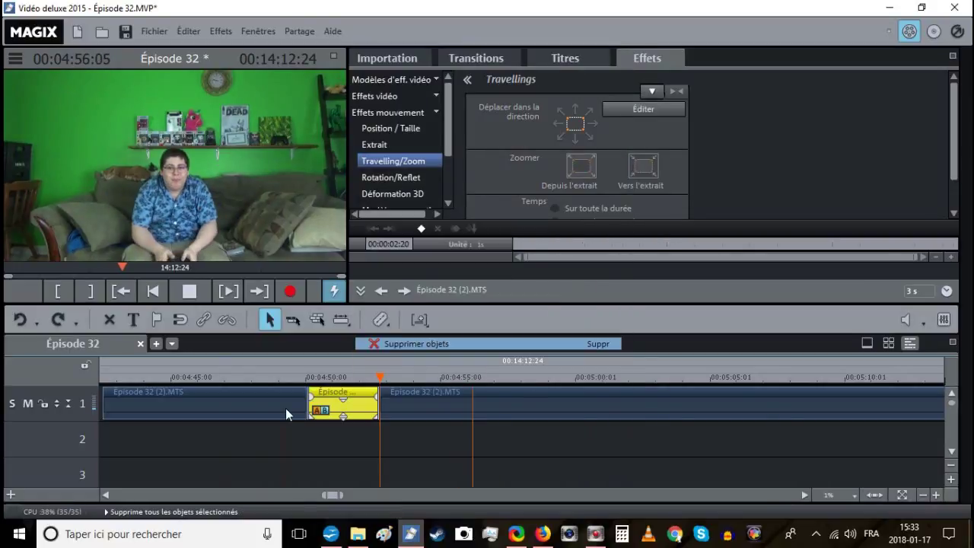
key("Delete")
left_click_drag(293, 404, 369, 408)
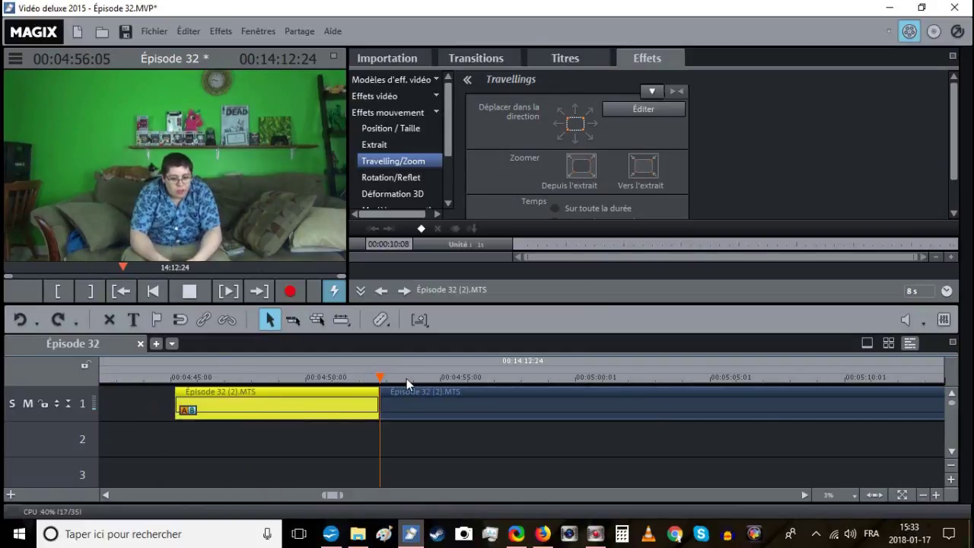
Skim past the new join, split the long clip at about 00:04:56:02, and select the remaining long part.
left_click_drag(407, 381, 472, 374)
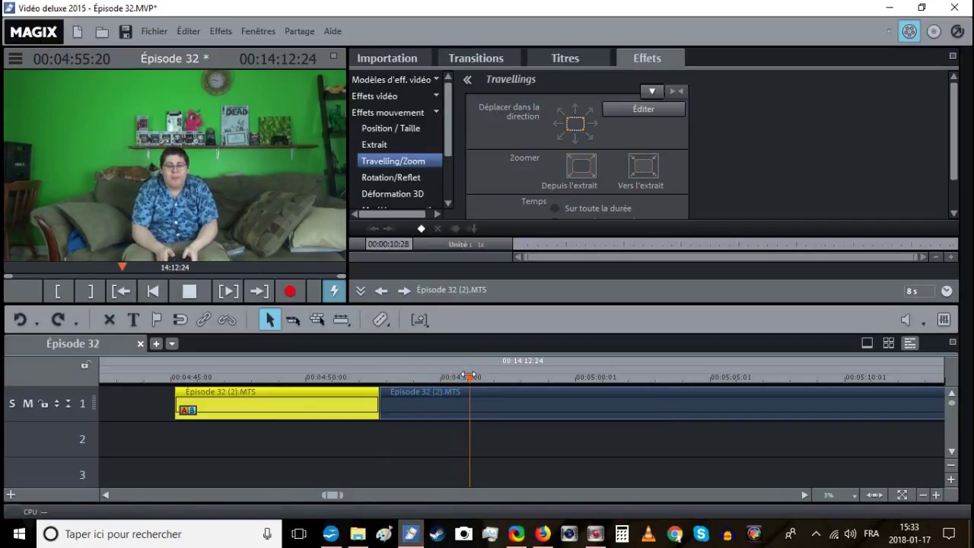
left_click(467, 376)
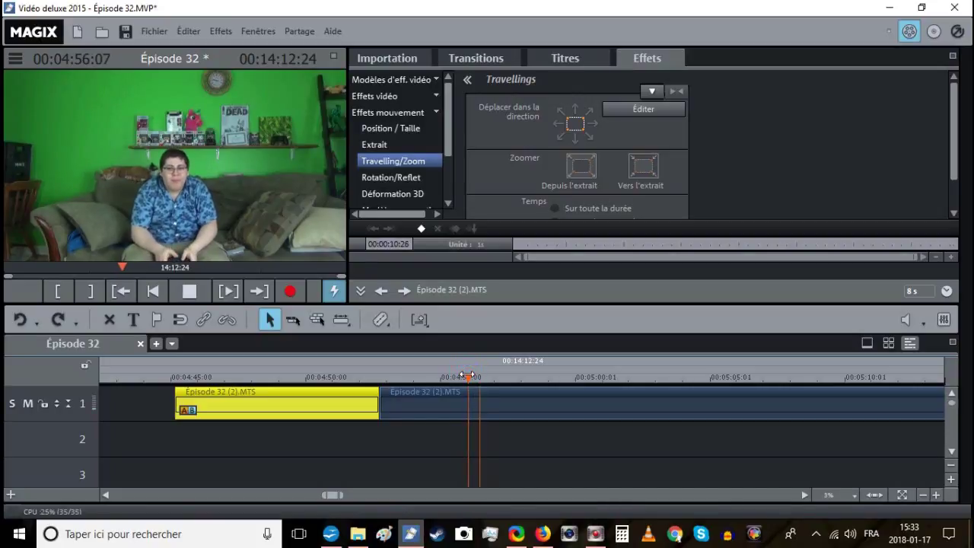
key("t")
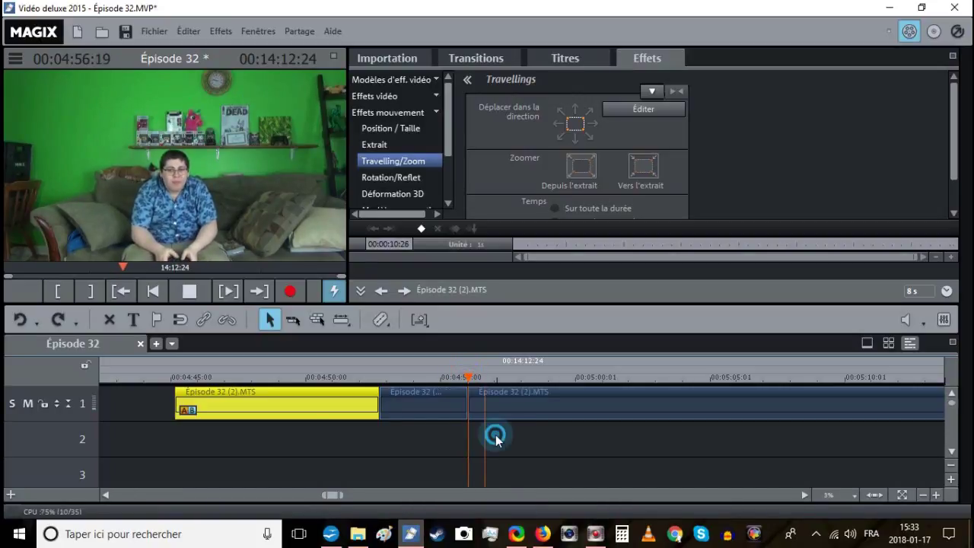
left_click(496, 435)
left_click(500, 398)
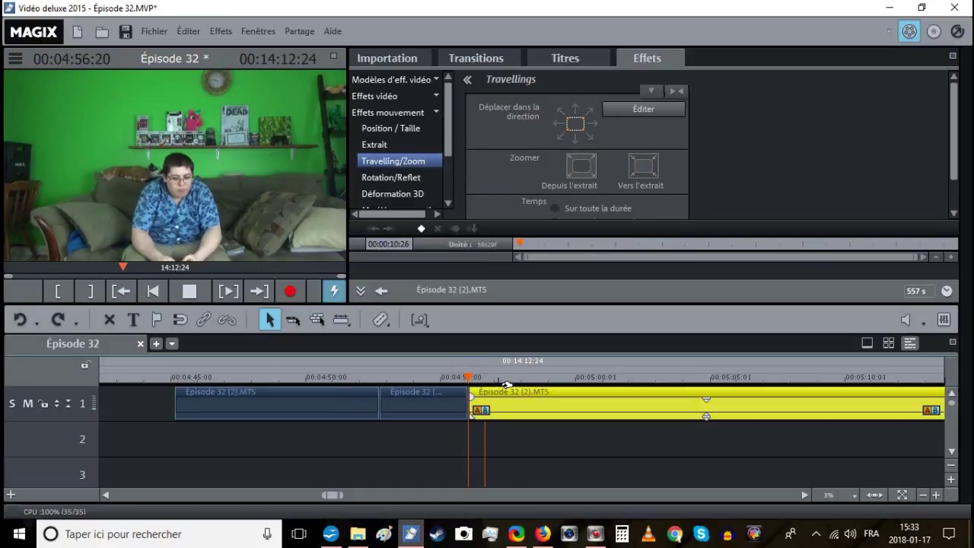
Skim further through the selected footage and split the long clip at 00:05:02:04.
left_click(567, 376)
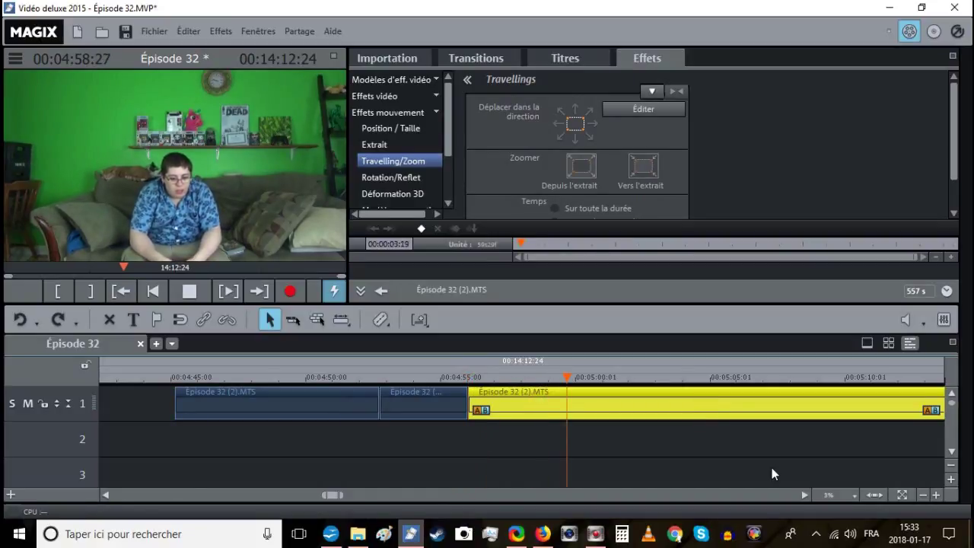
left_click(936, 495)
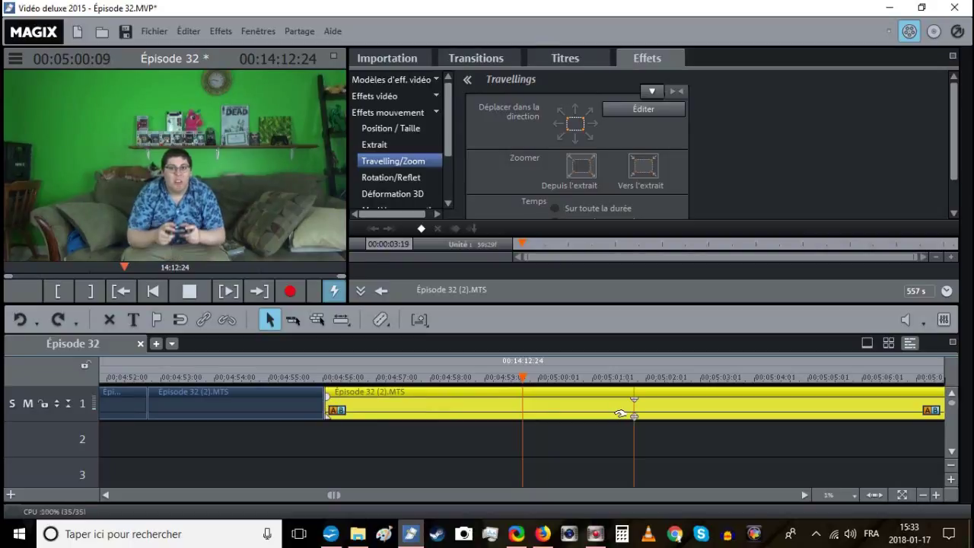
left_click(630, 376)
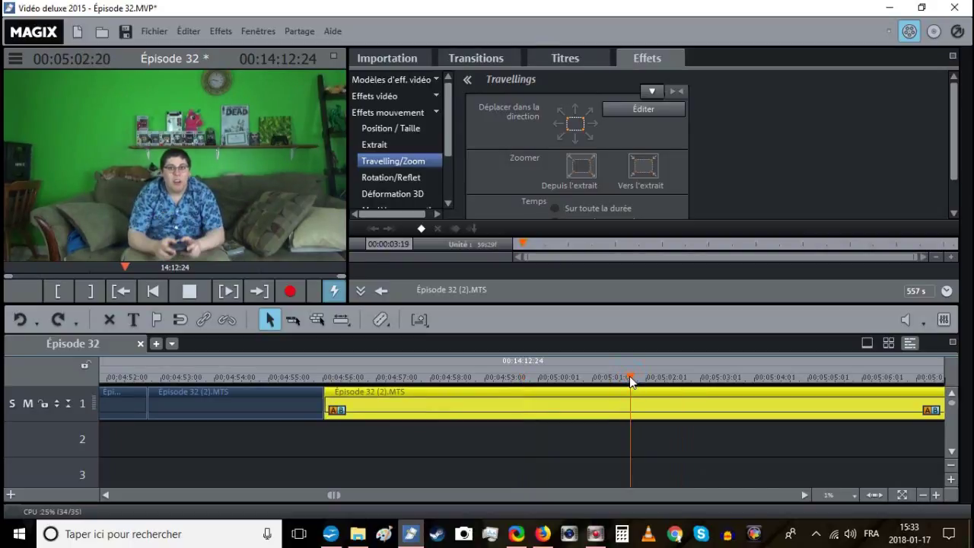
left_click_drag(629, 376, 652, 380)
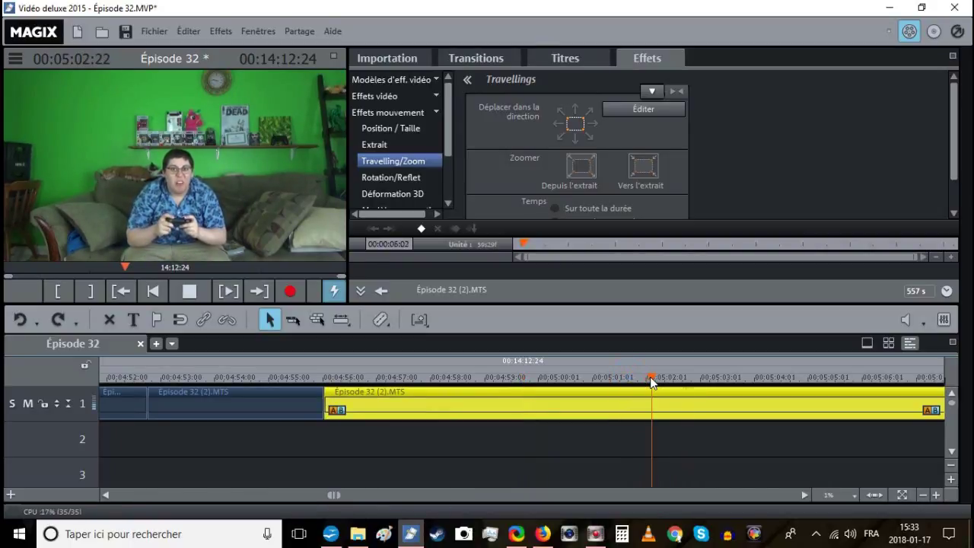
key("t")
Delete the clip from about 00:04:56:02 to 00:05:02:04, close the gap with the long clip, and save the project.
right_click(617, 401)
left_click(640, 348)
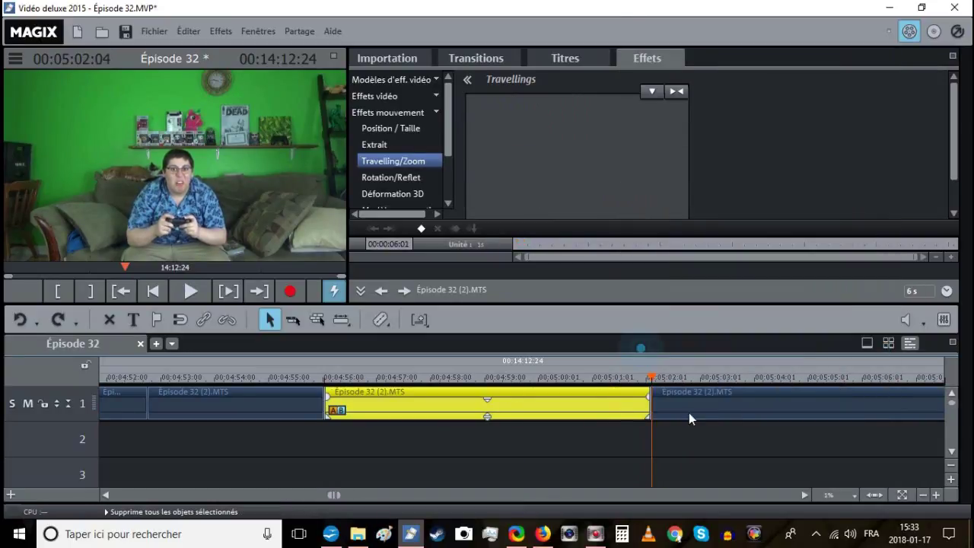
left_click_drag(661, 402, 360, 387)
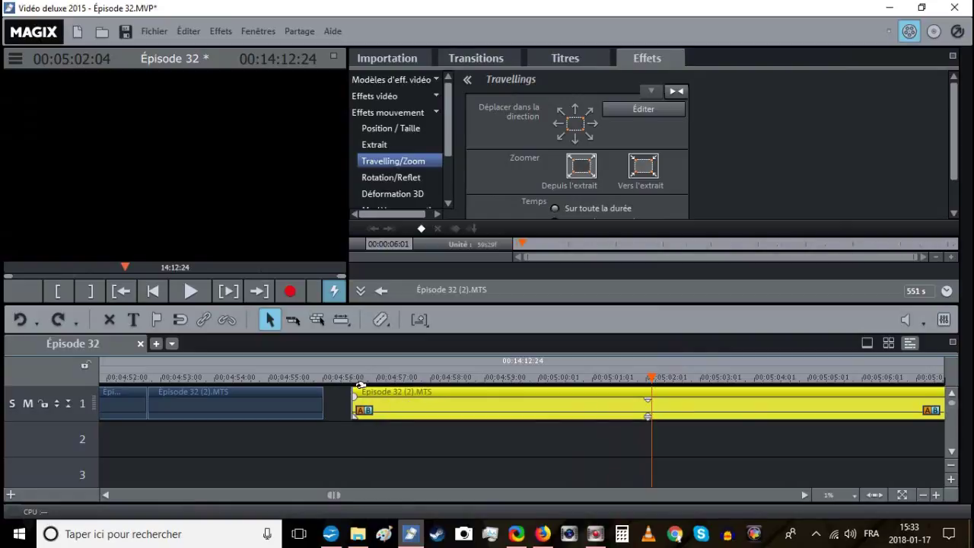
left_click(323, 374)
left_click_drag(413, 398, 394, 398)
left_click(309, 379)
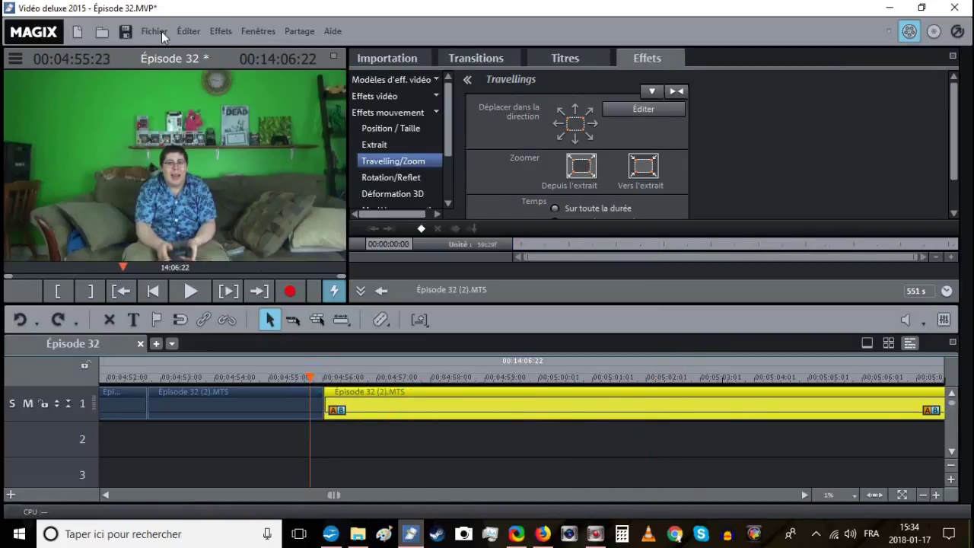
left_click(122, 32)
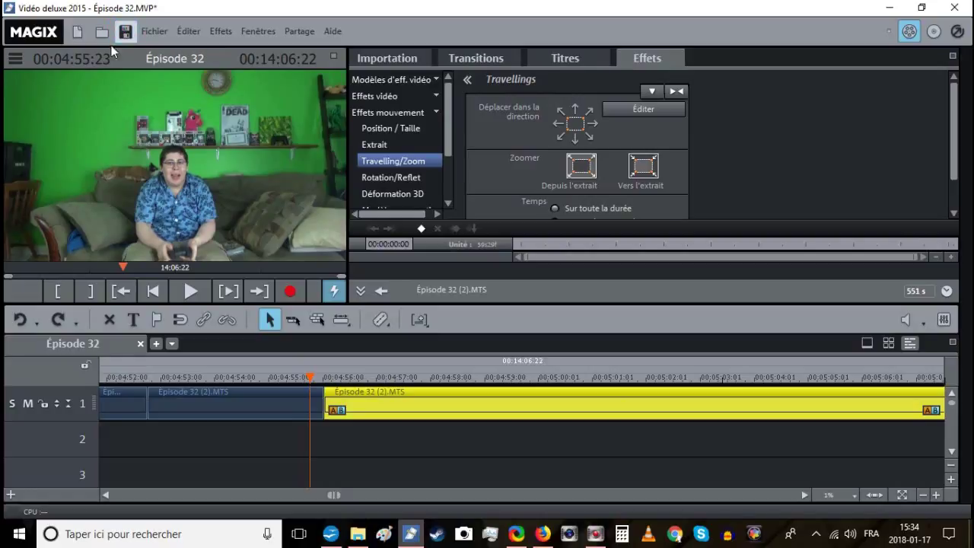
Play from 00:04:55:23 over the new join and split the long clip at about 00:05:11:20.
left_click(188, 292)
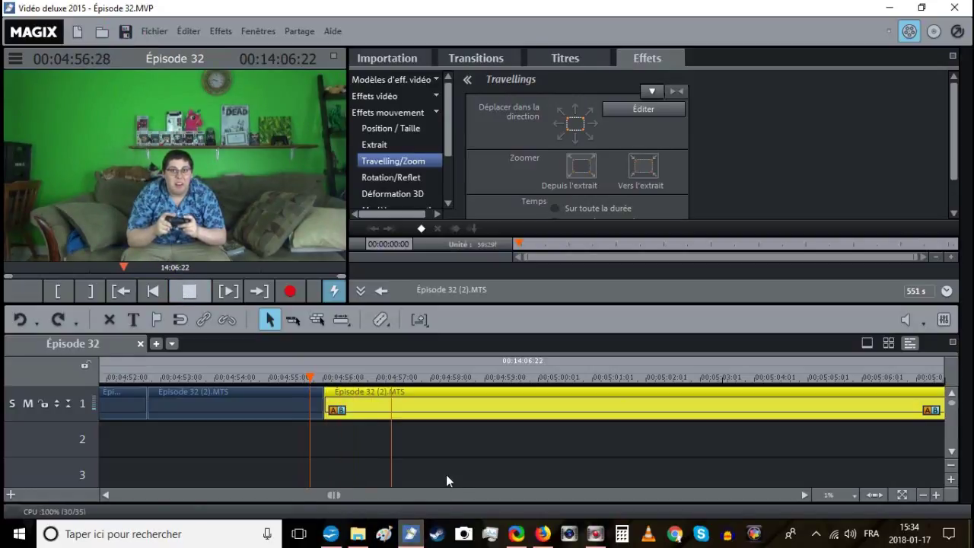
left_click(491, 437)
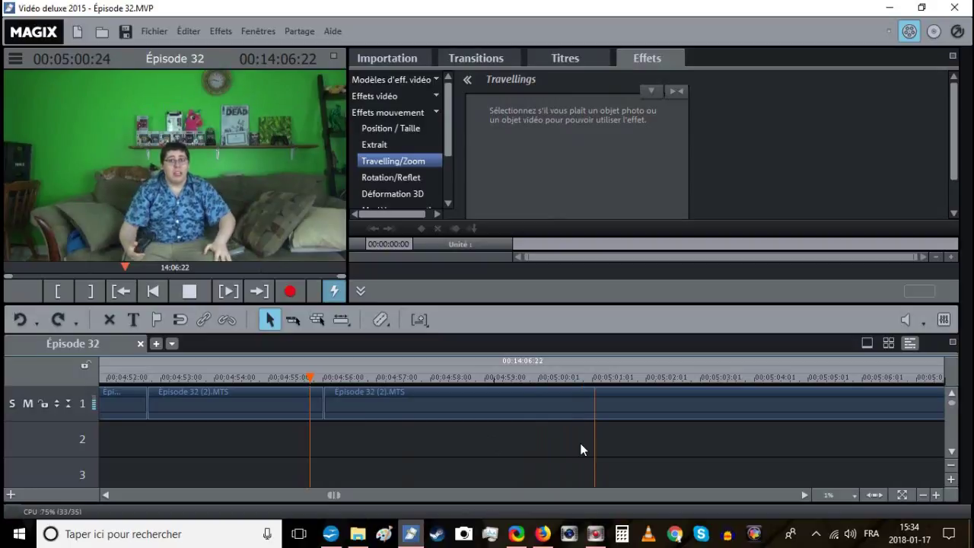
left_click(923, 496)
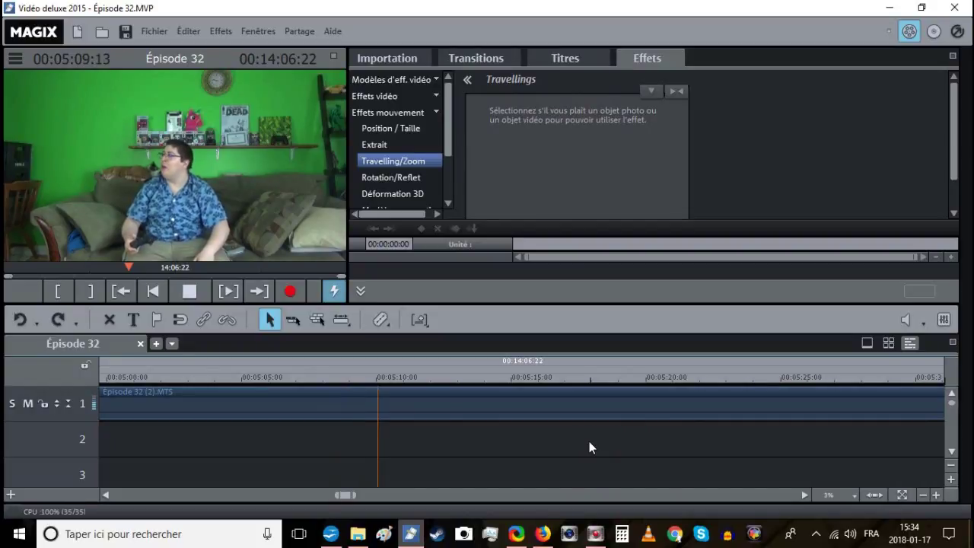
left_click(400, 379)
left_click(419, 378)
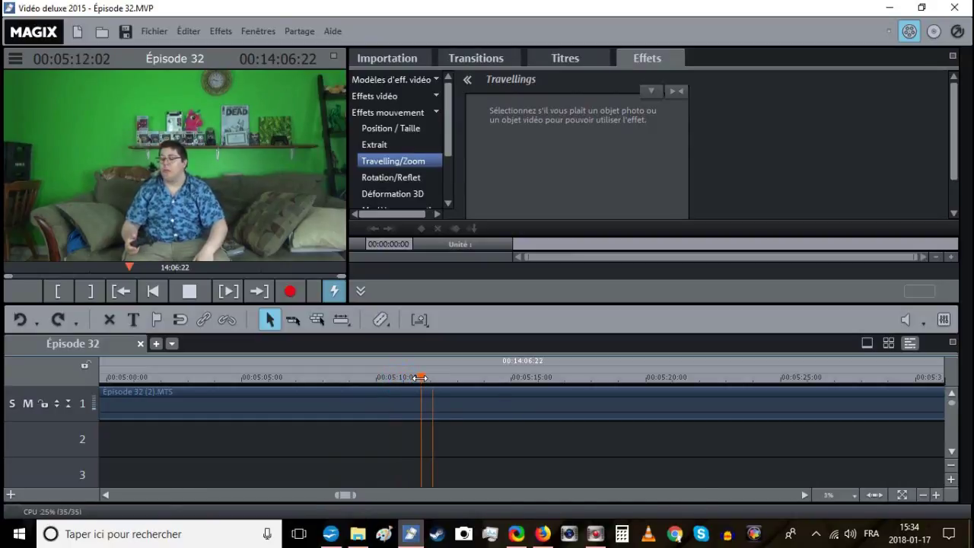
Try a split at about 00:05:03:16 in the preceding clip, review the footage around it, and undo that split.
left_click(213, 377)
left_click(203, 377)
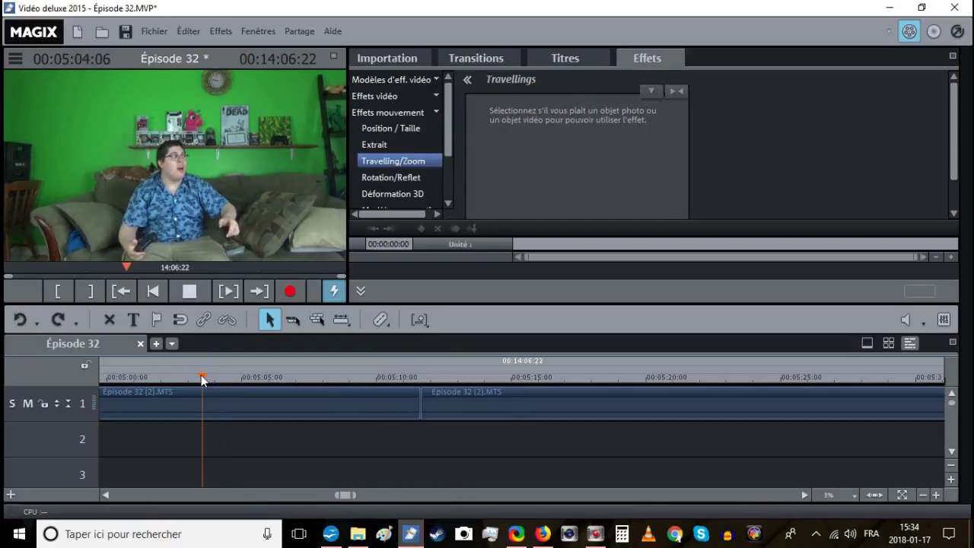
key("t")
left_click(175, 379)
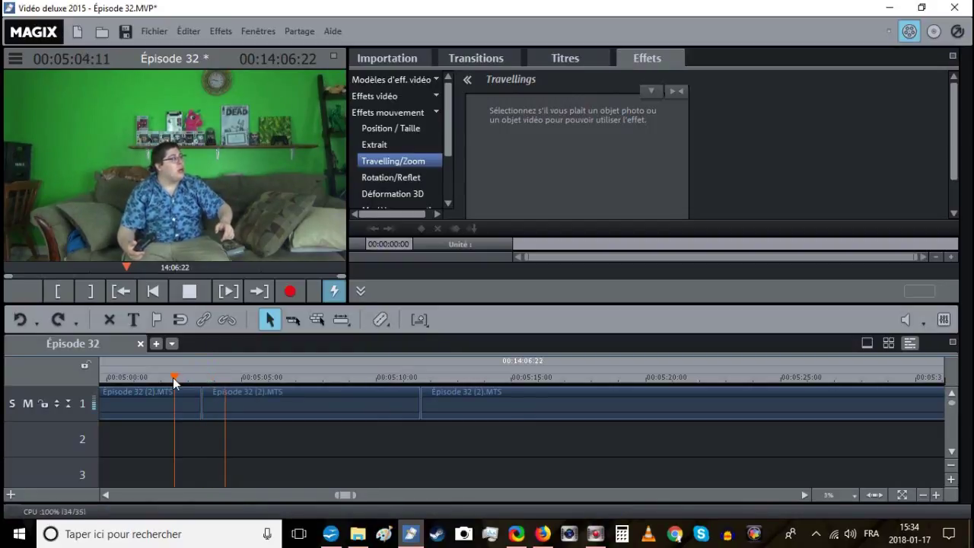
left_click(184, 377)
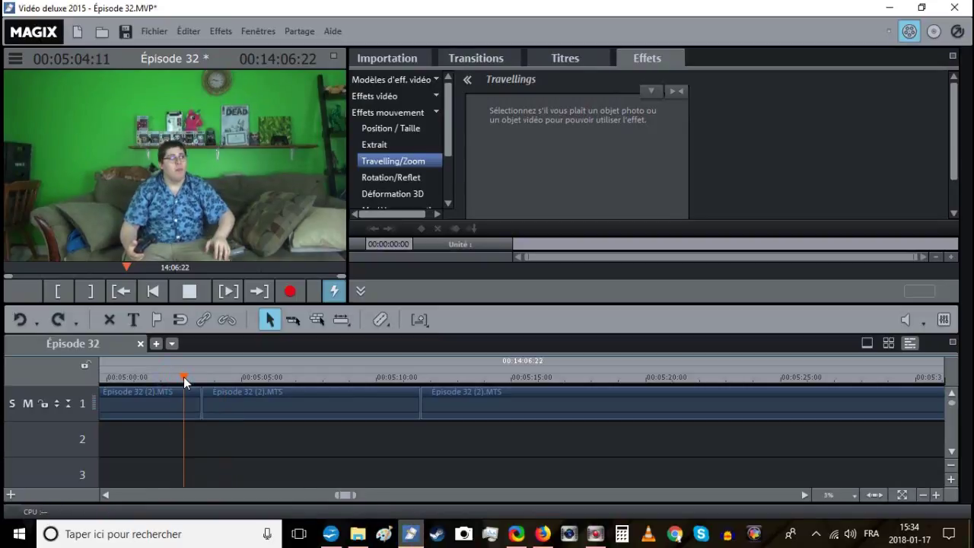
left_click(190, 376)
left_click(192, 373)
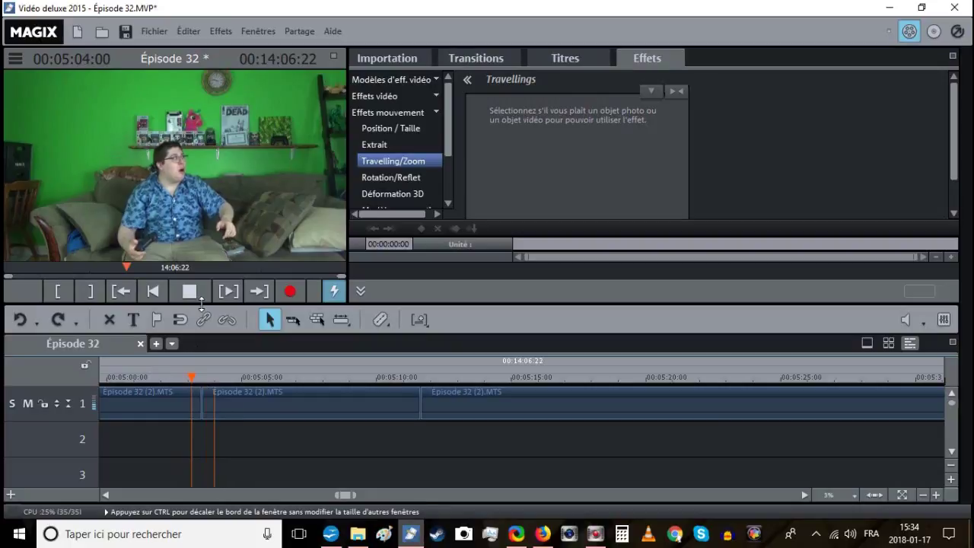
left_click(18, 322)
left_click(17, 323)
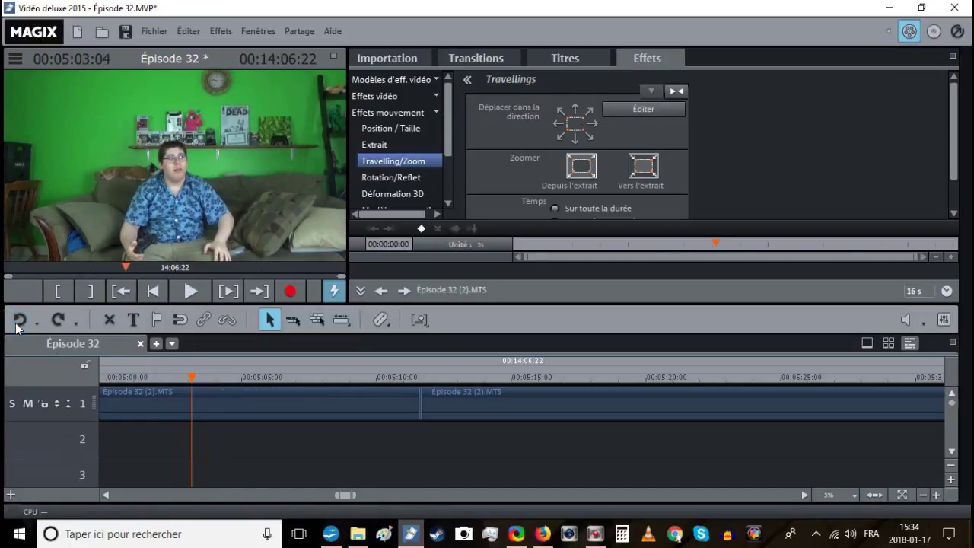
Save the project and play from 00:05:11:15 over the split into the next clip.
left_click(416, 375)
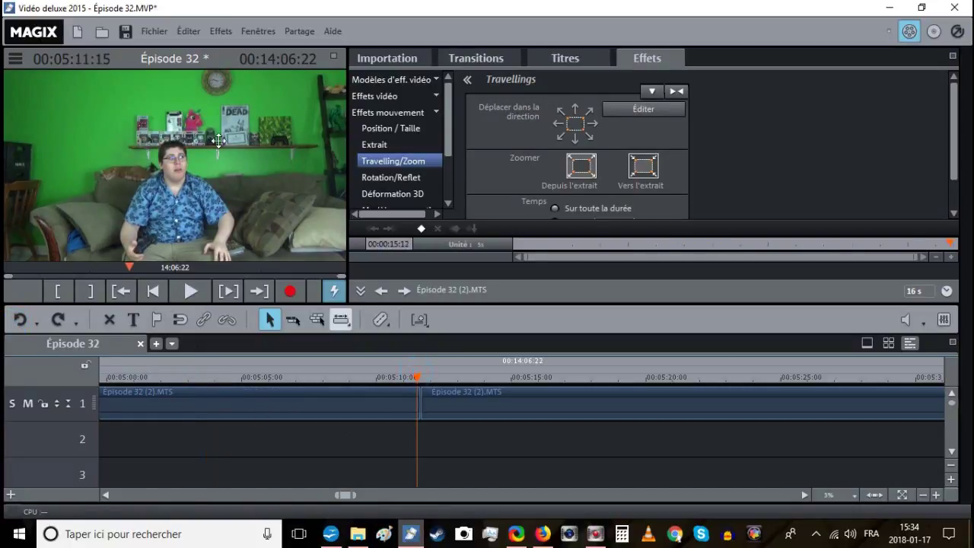
left_click(124, 34)
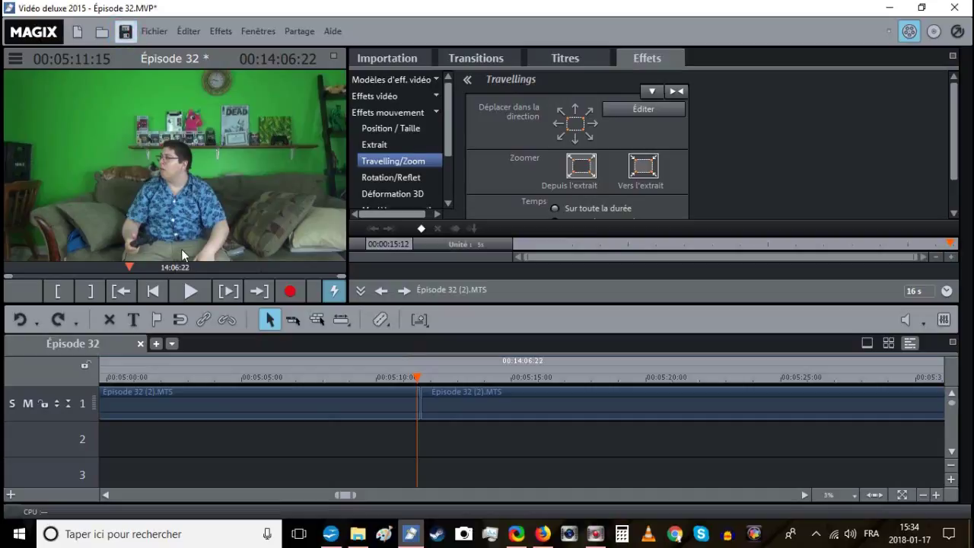
left_click(192, 293)
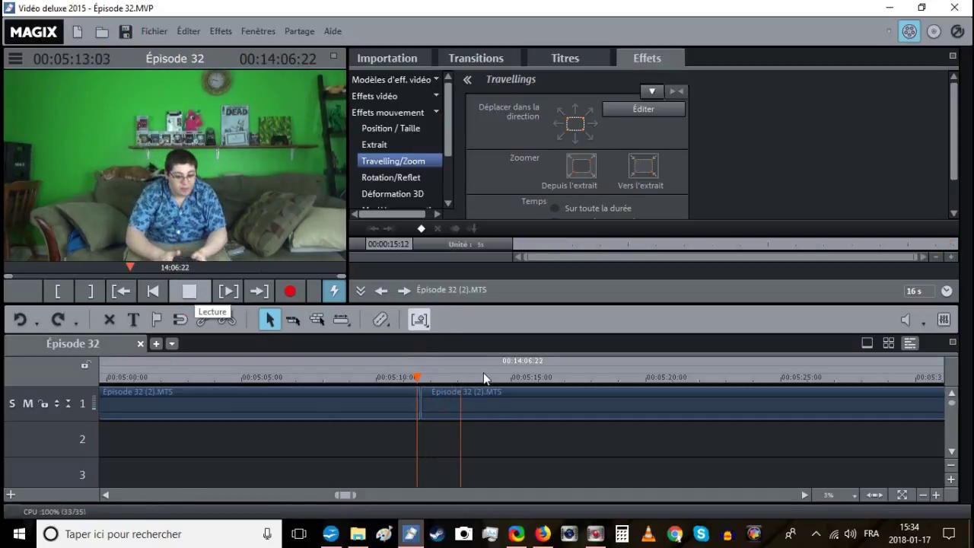
Skim the long clip after the split and split it again at 00:05:29:06.
left_click(544, 376)
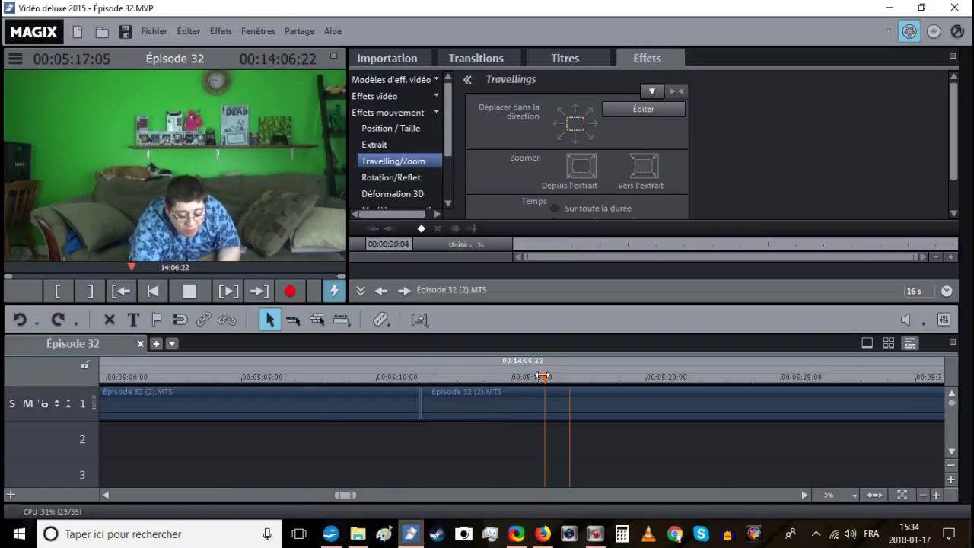
left_click(711, 377)
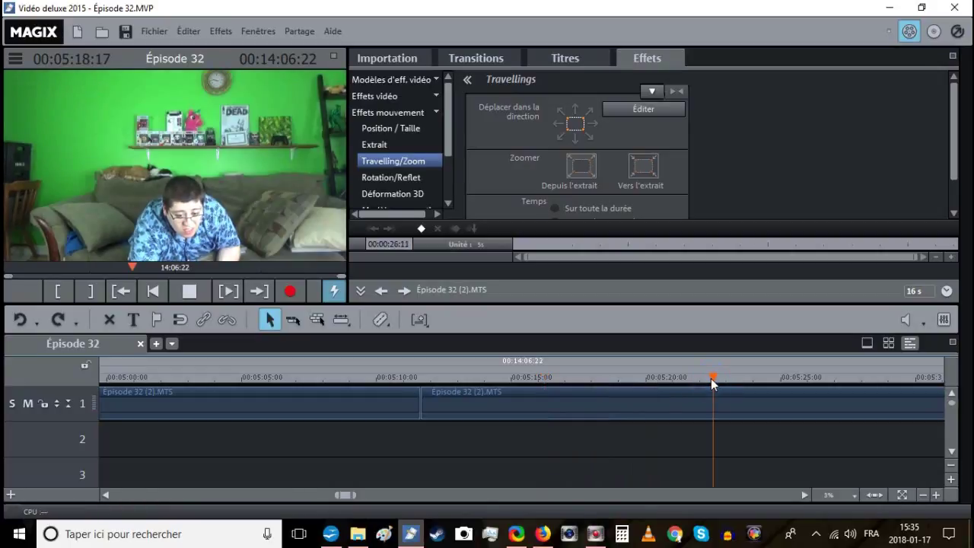
left_click_drag(709, 378, 674, 379)
key("space")
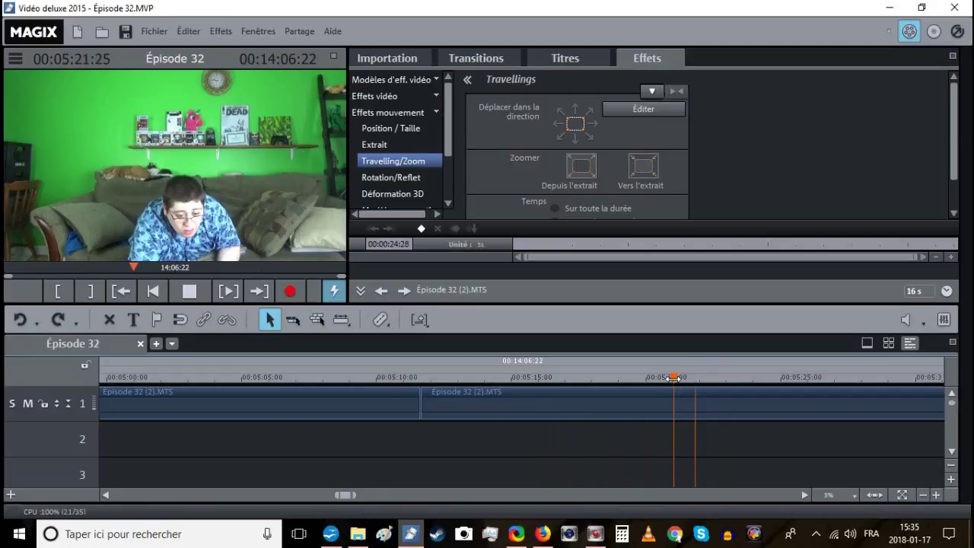
scroll(698, 382, "right", 5)
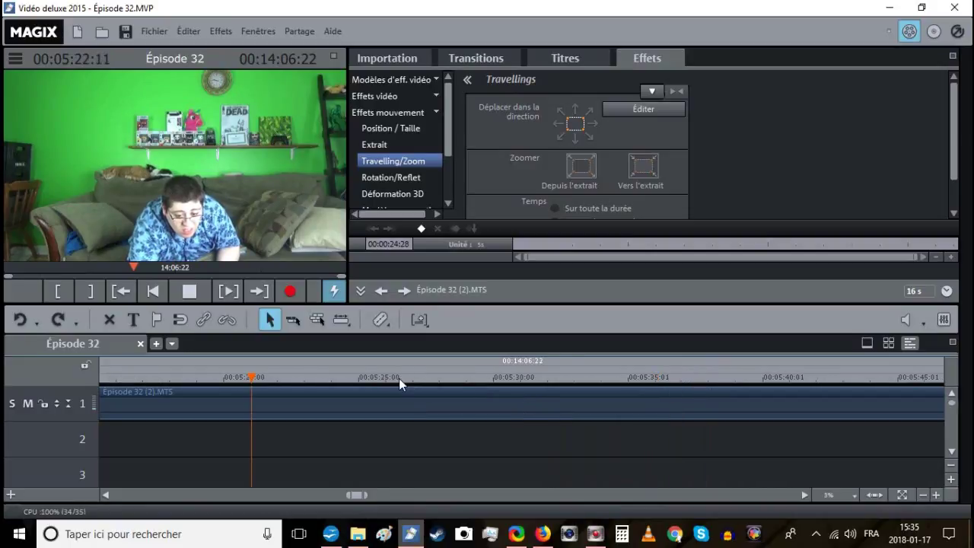
left_click(400, 378)
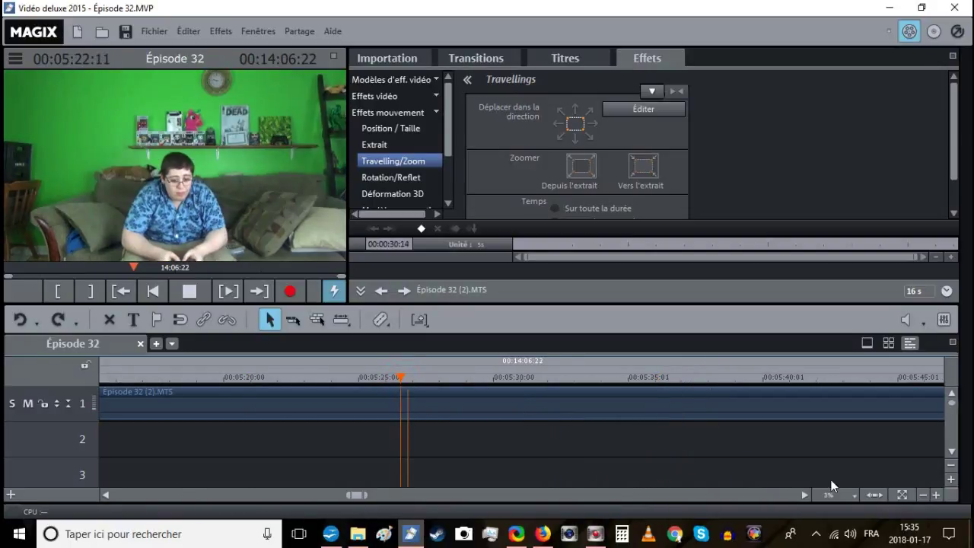
left_click(922, 494)
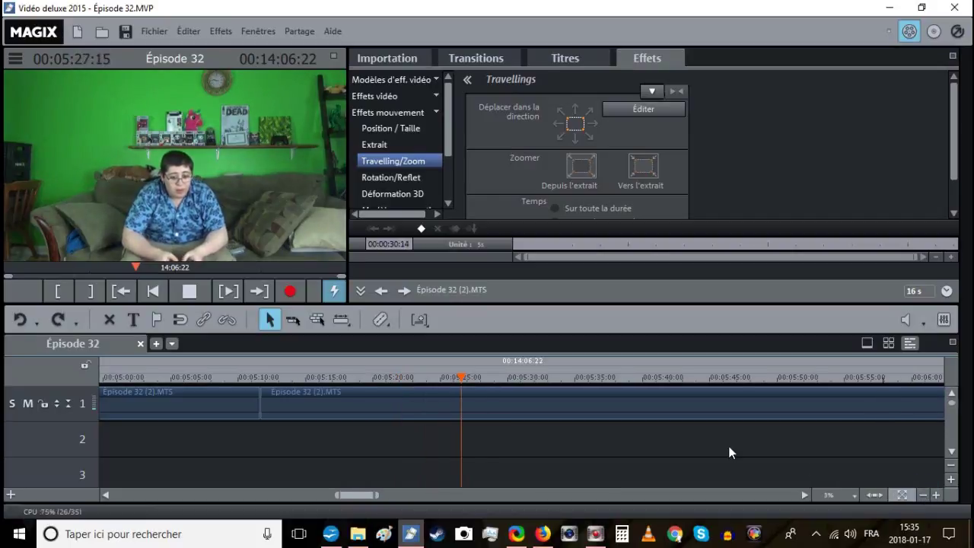
left_click(496, 375)
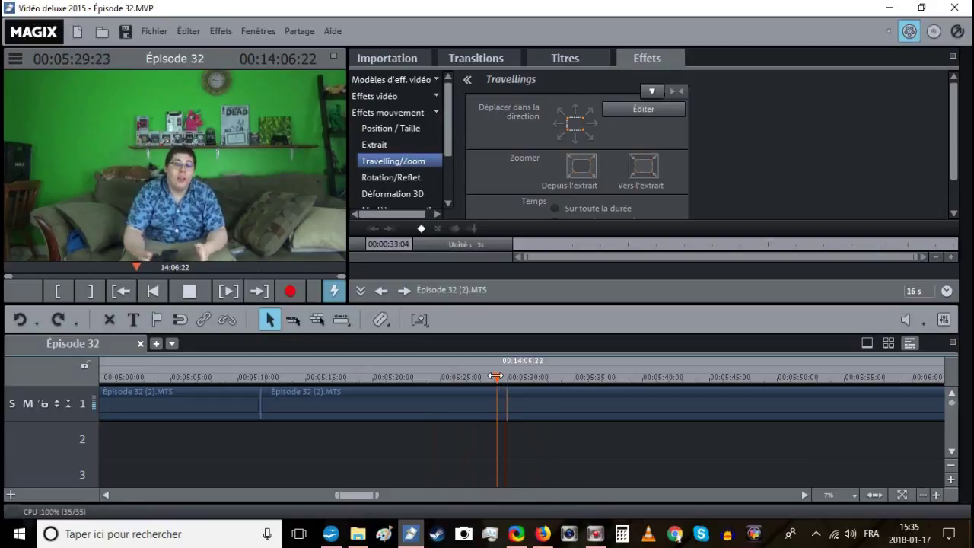
key("t")
Delete the clip between about 00:05:11:20 and 00:05:29:06.
left_click(472, 392)
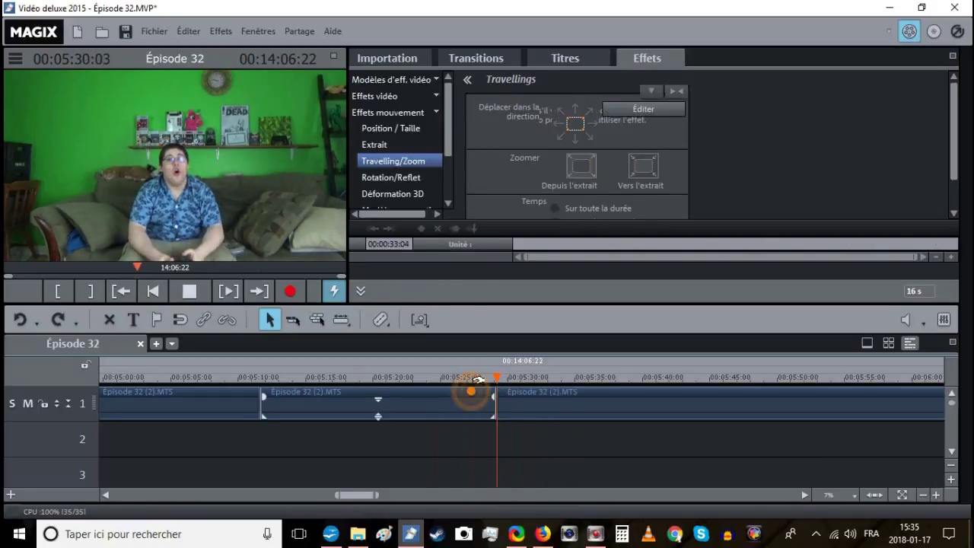
right_click(478, 388)
left_click(493, 338)
Move the remaining long clip back against the preceding clip to close the gap, and save the project.
left_click_drag(531, 392, 320, 396)
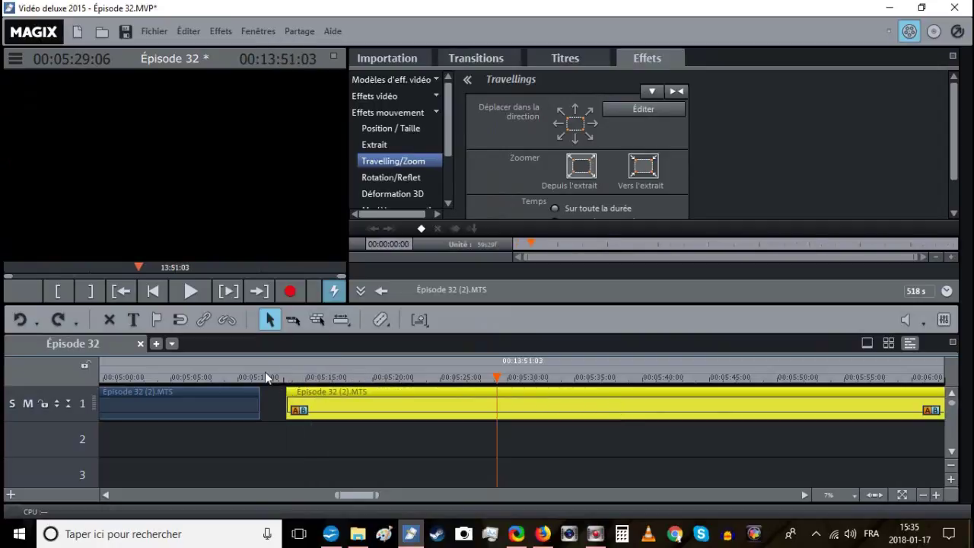
left_click(260, 374)
left_click_drag(321, 395, 298, 397)
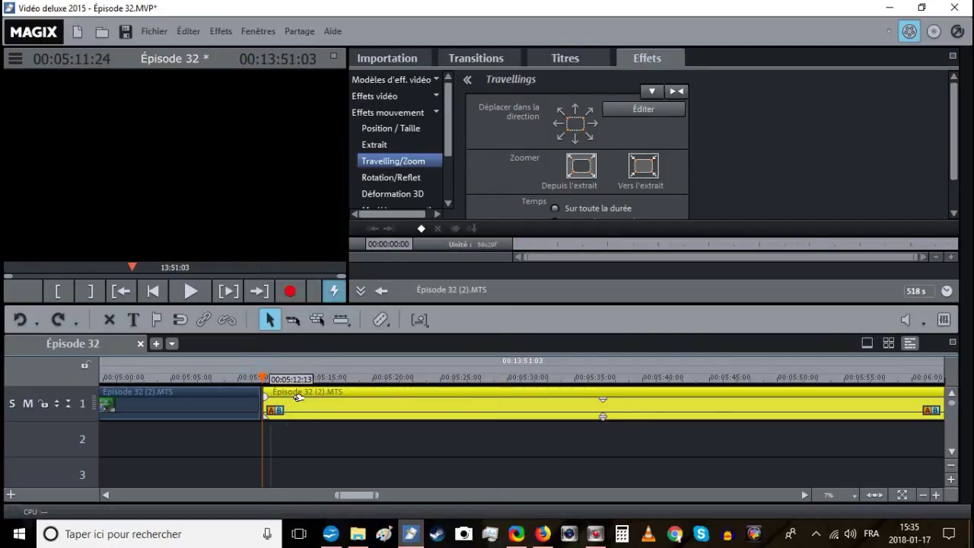
left_click(128, 35)
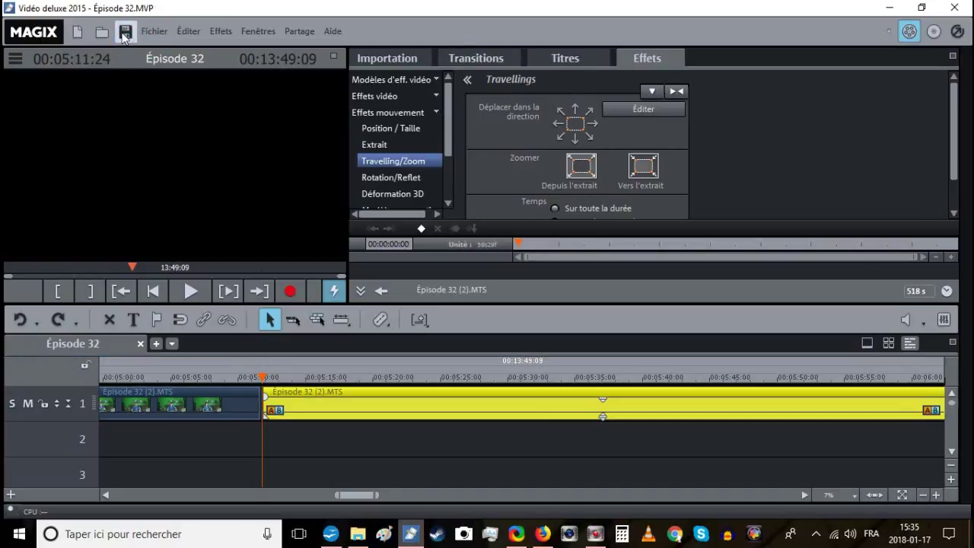
Play from 00:05:11:24 into the long clip and split it at 00:05:21:21.
left_click(196, 289)
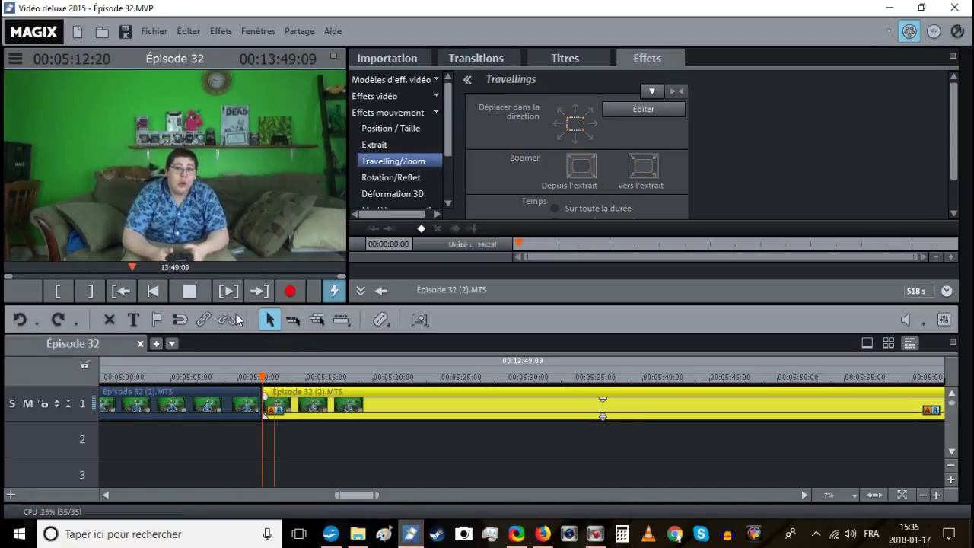
left_click(322, 451)
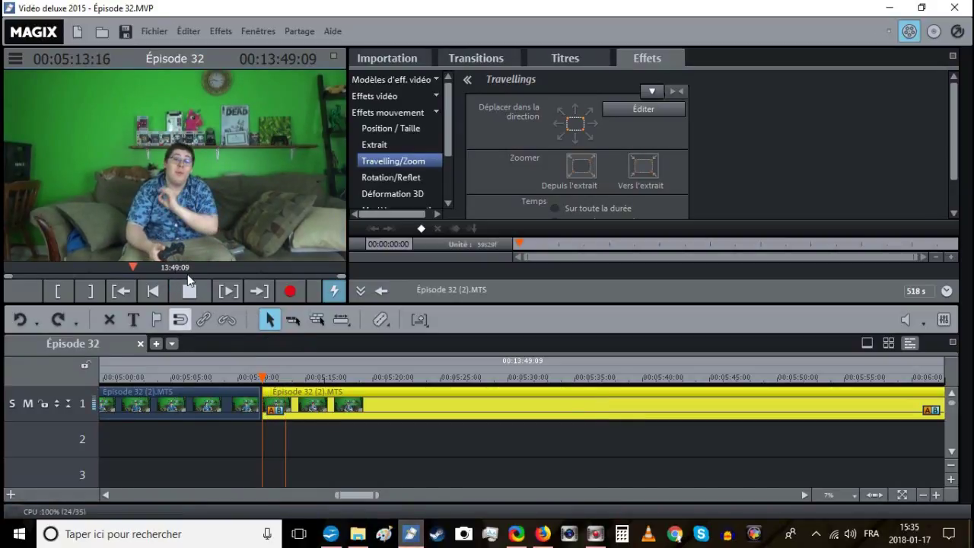
left_click(936, 495)
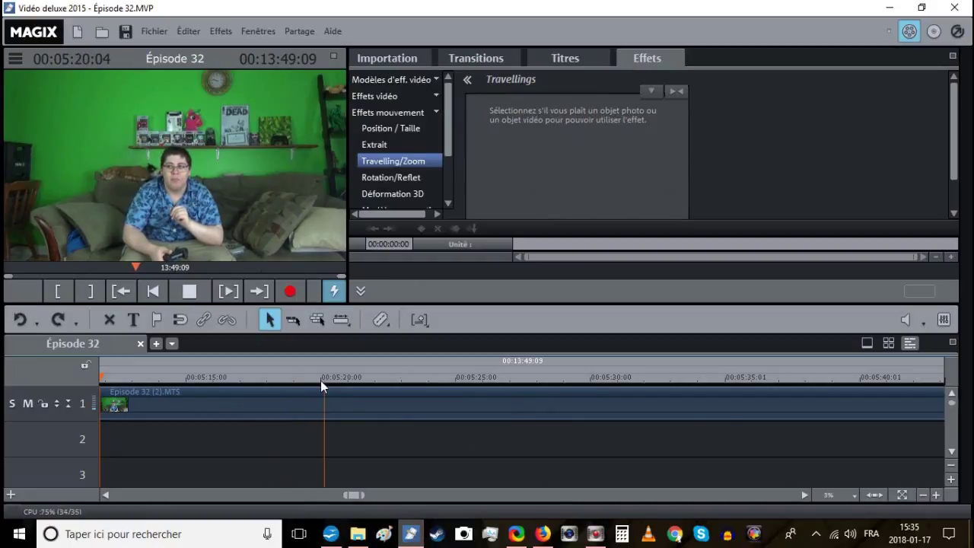
left_click(365, 376)
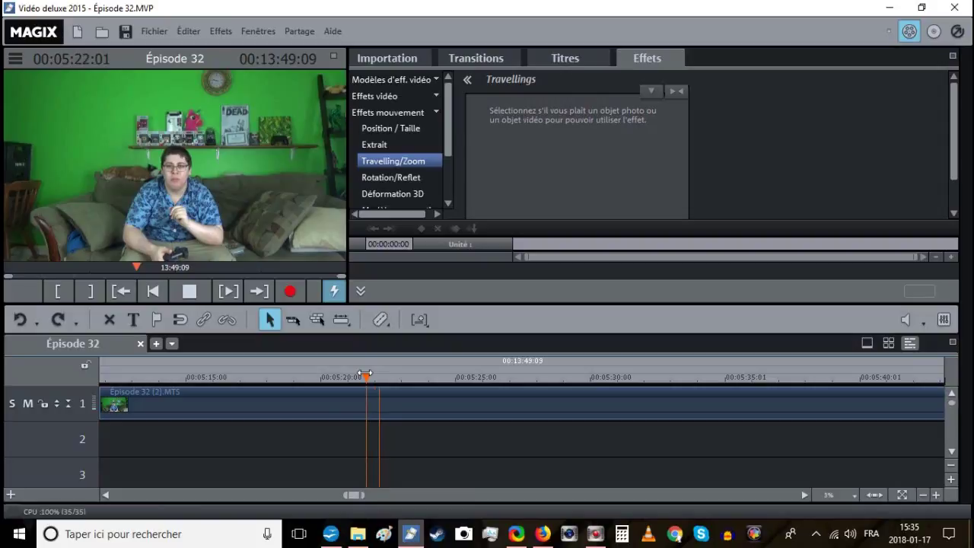
key("t")
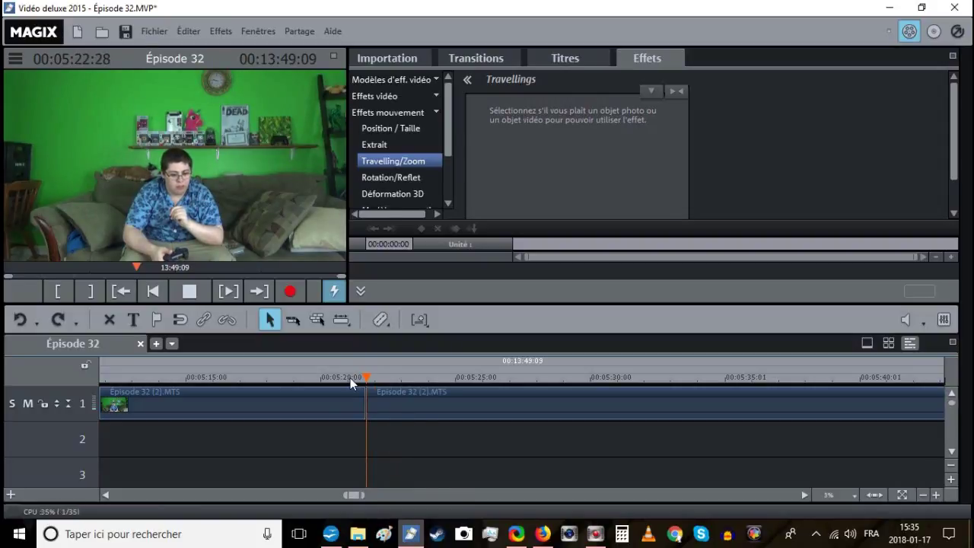
key("space")
Shift the roughly 10-second clip back to start at 00:05:11:20, closing the small gap before it, and save the project.
scroll(349, 384, "left", 3)
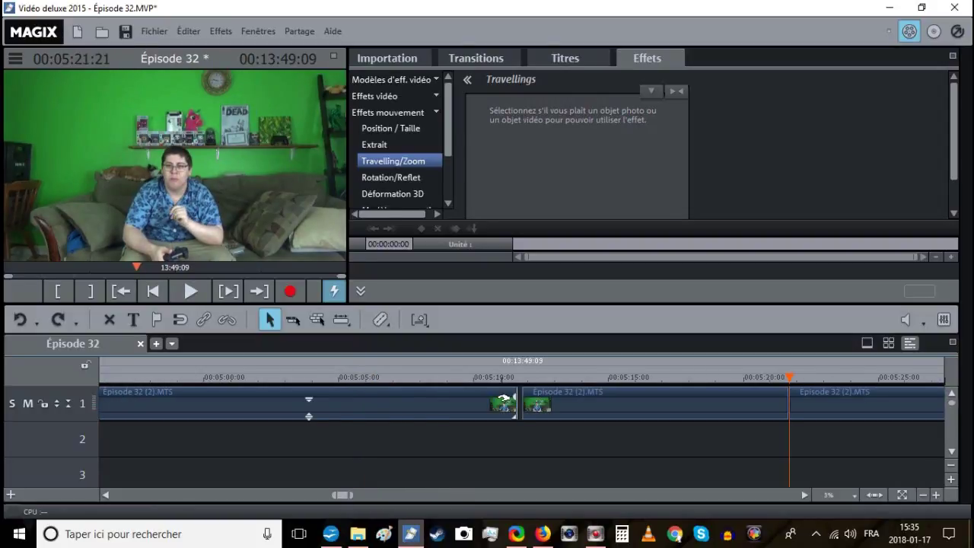
left_click(517, 378)
left_click(532, 390)
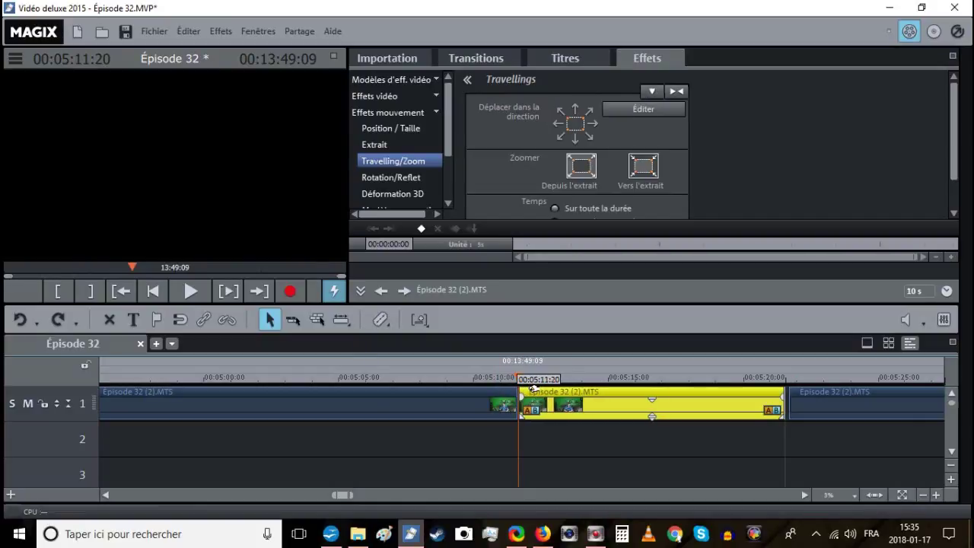
left_click(511, 378)
left_click(125, 31)
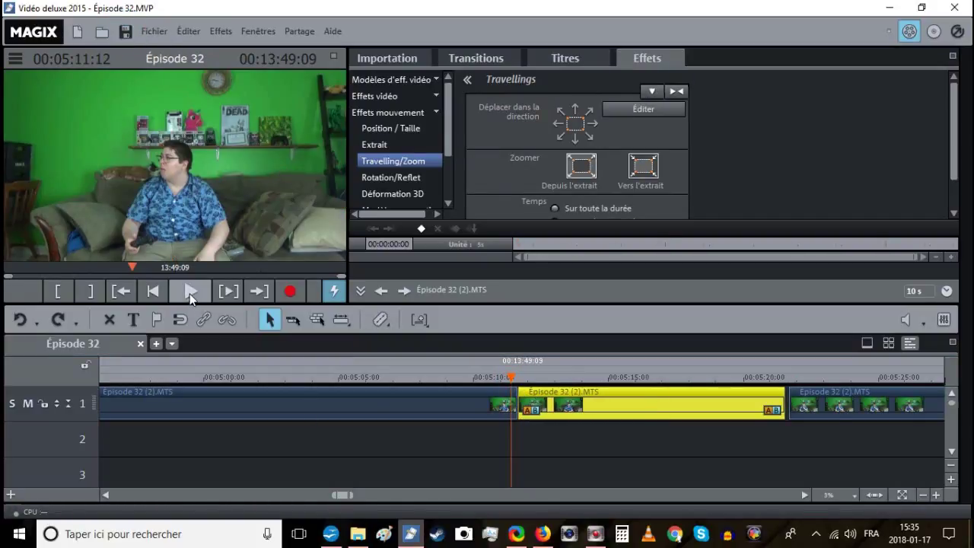
Play from 00:05:11:12 through the long clip and split it at 00:05:40:02.
left_click(190, 294)
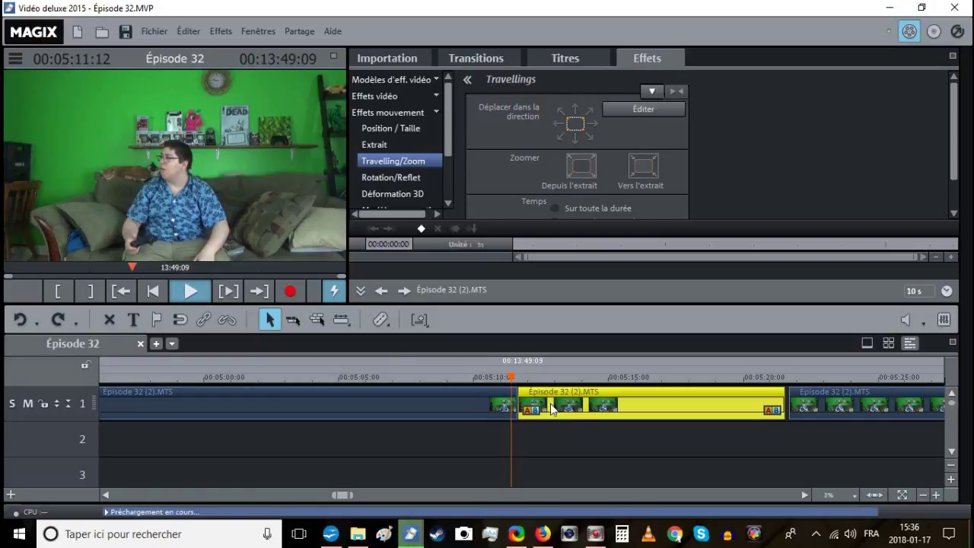
left_click(596, 433)
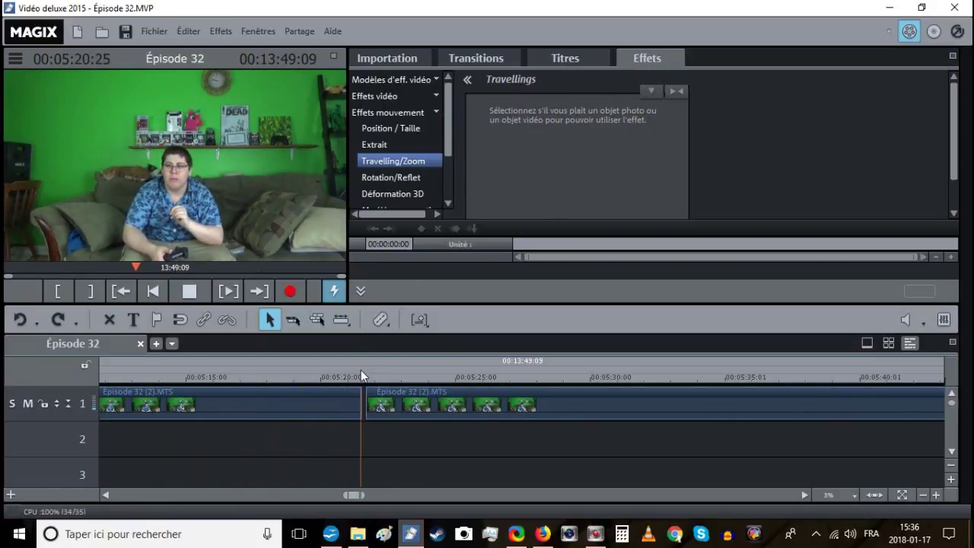
left_click(420, 376)
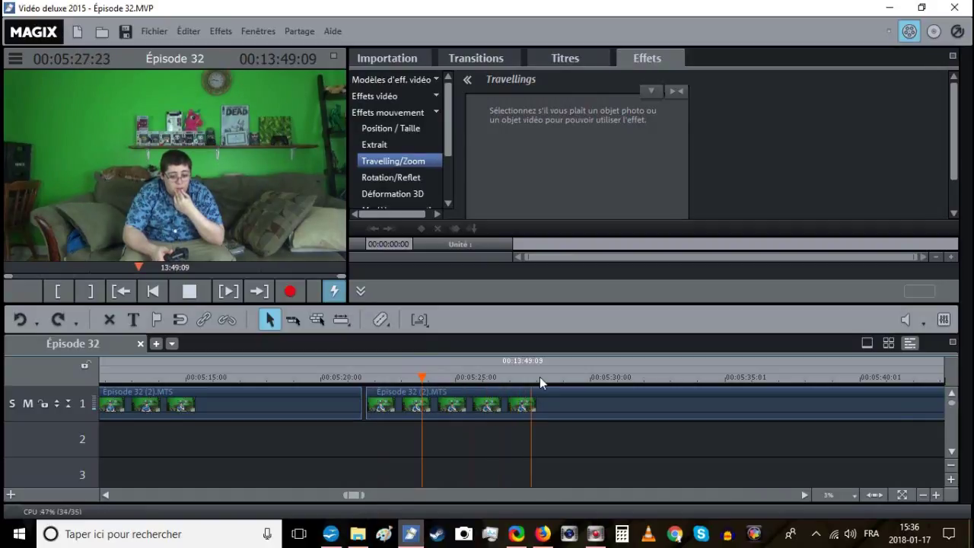
left_click(577, 376)
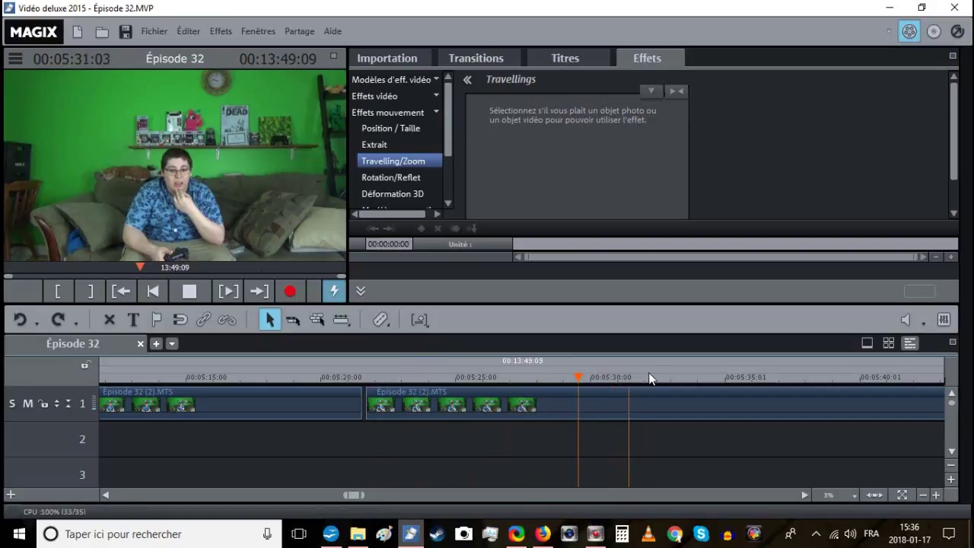
left_click(686, 376)
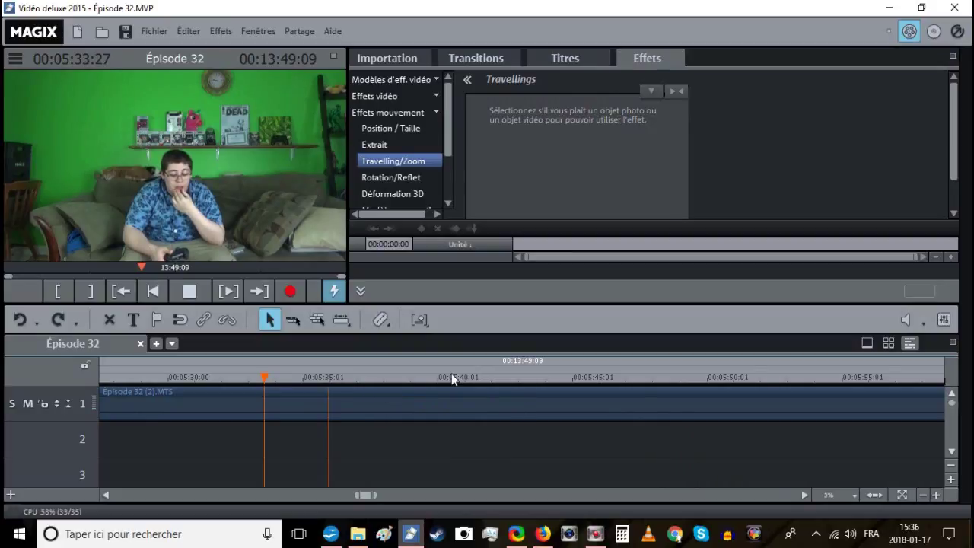
left_click(370, 377)
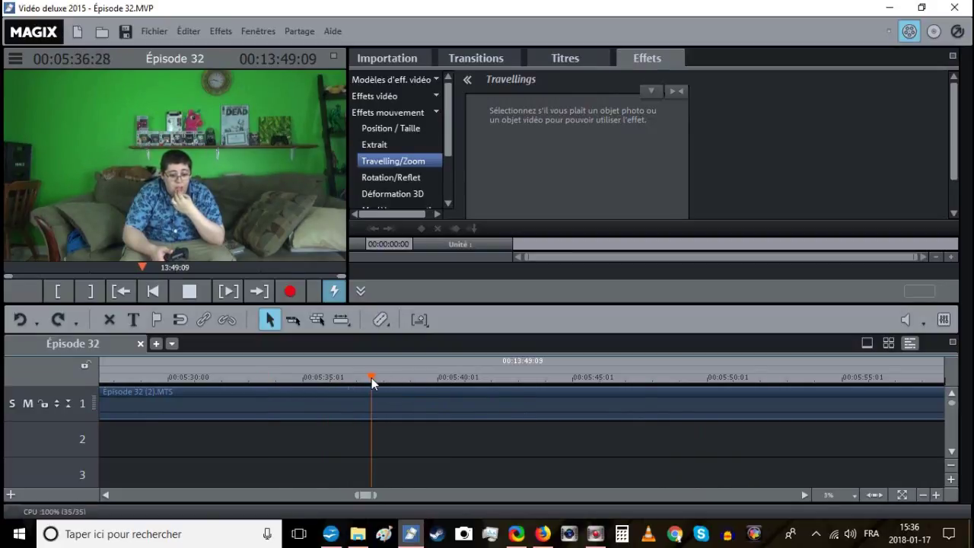
left_click(400, 377)
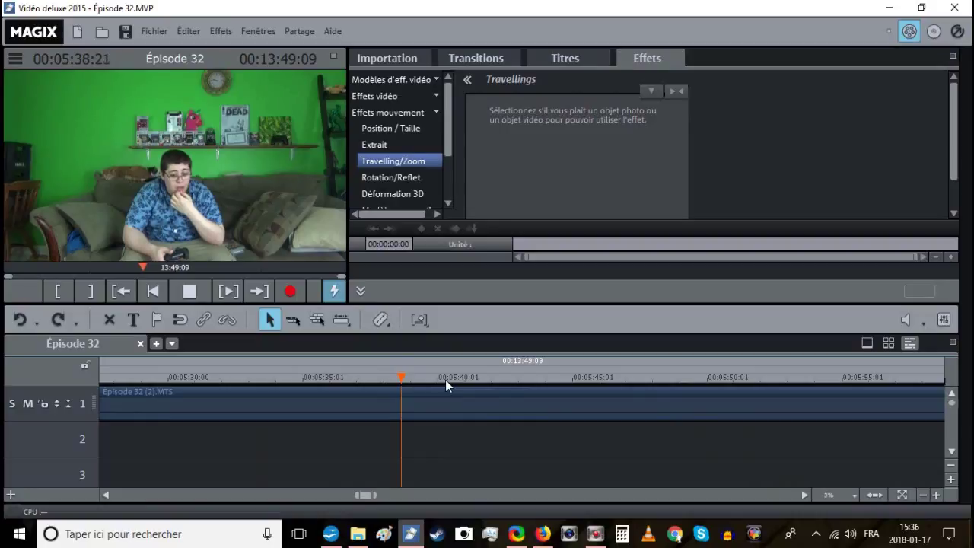
left_click(446, 380)
left_click(431, 379)
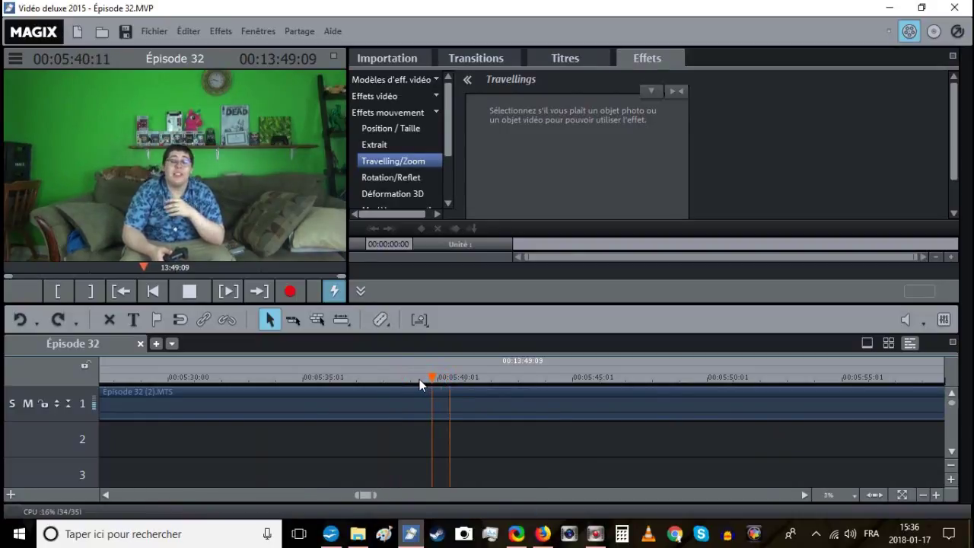
left_click(437, 379)
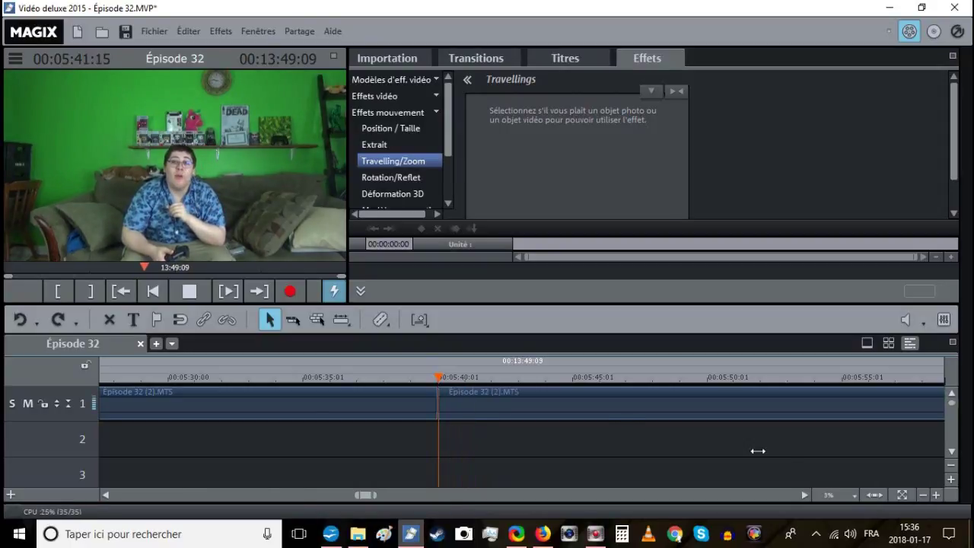
key("t")
Delete the clip between about 00:05:21:21 and 00:05:40:02.
left_click(923, 494)
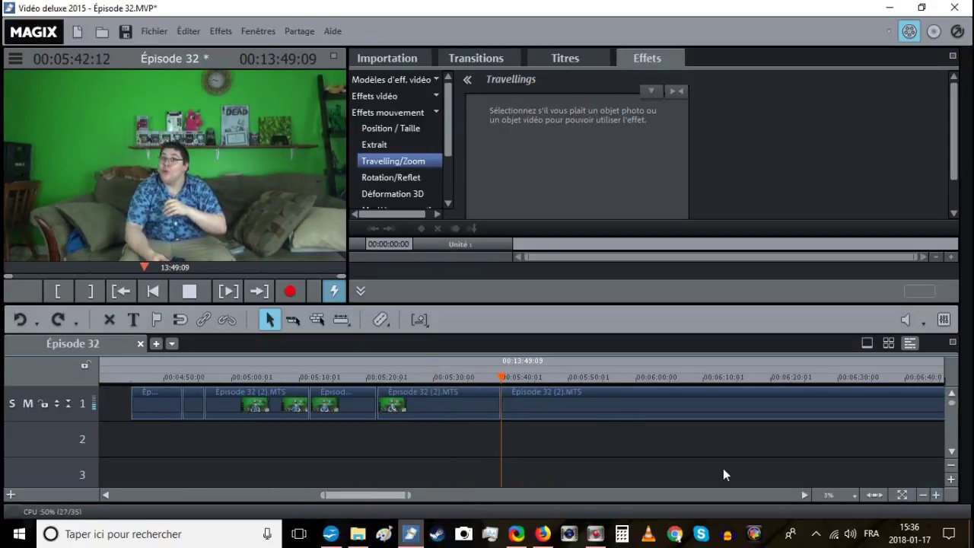
left_click(456, 396)
right_click(456, 398)
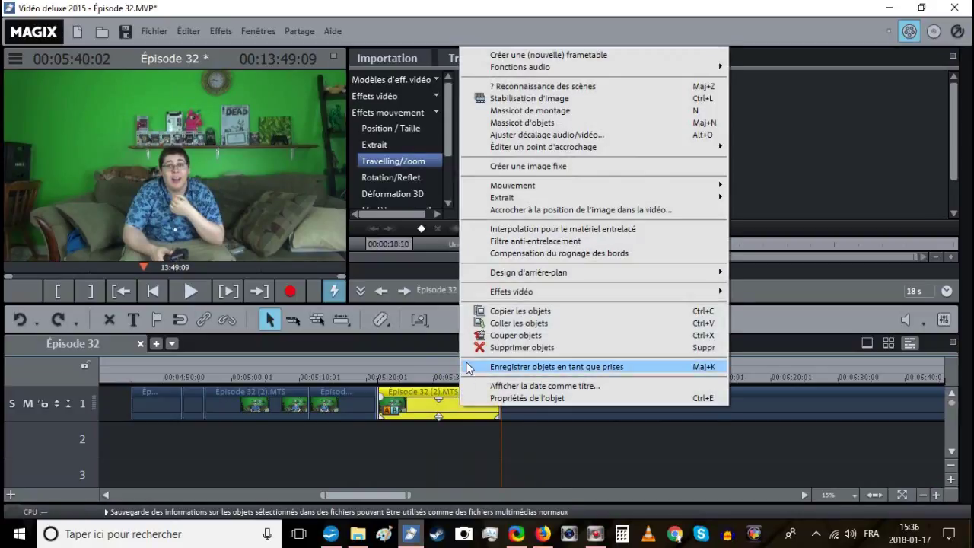
left_click(480, 345)
Move the remaining long clip back to start at 00:05:21:18, closing the large gap, and save the project.
left_click(376, 376)
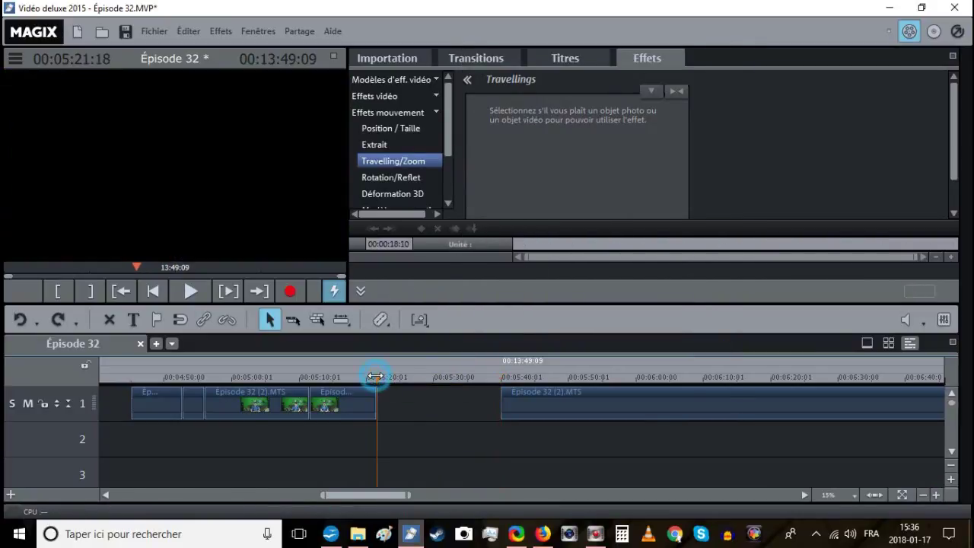
left_click_drag(543, 398, 424, 404)
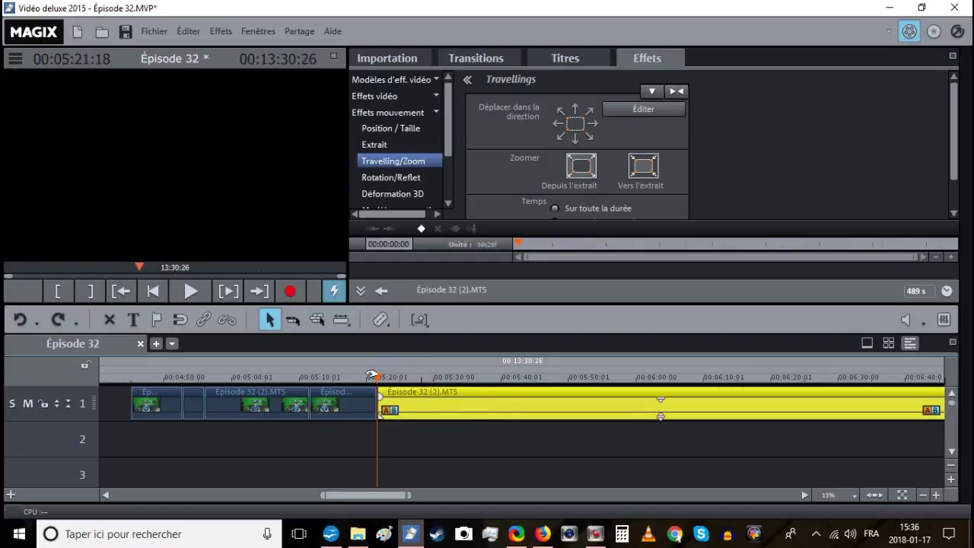
left_click(123, 31)
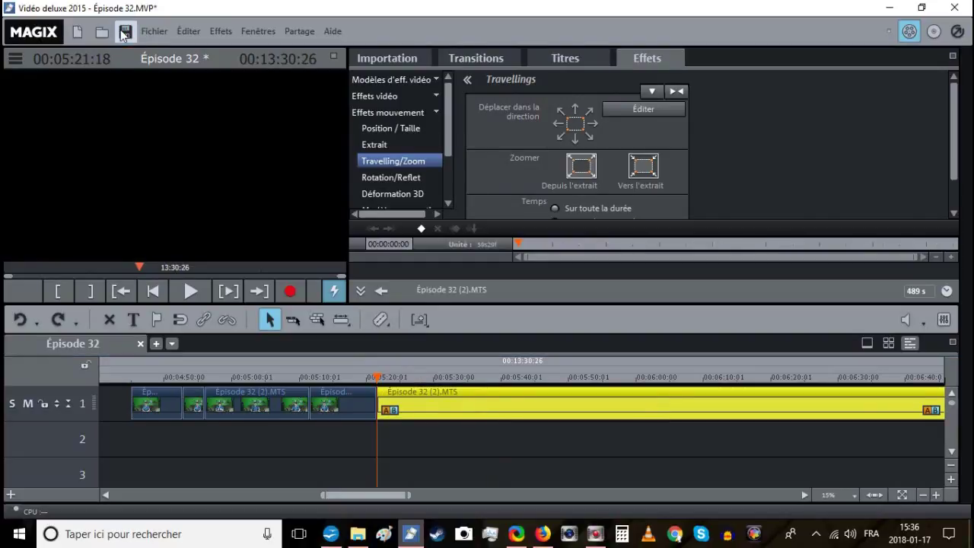
Close the one-frame gap by shifting the long clip back to start at 00:05:21:17, and save the project.
left_click(937, 494)
left_click(937, 495)
left_click(936, 494)
left_click(513, 375)
left_click_drag(556, 394, 548, 389)
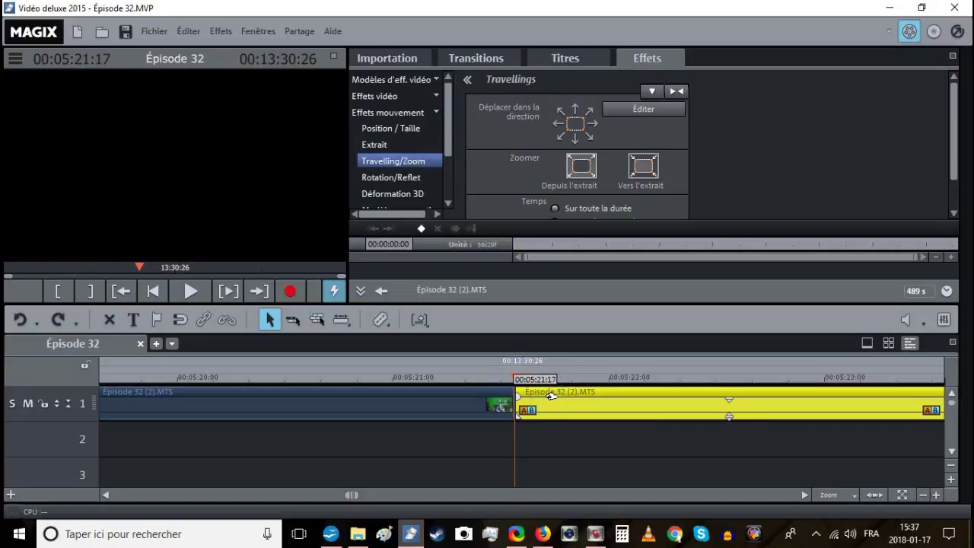
left_click(126, 31)
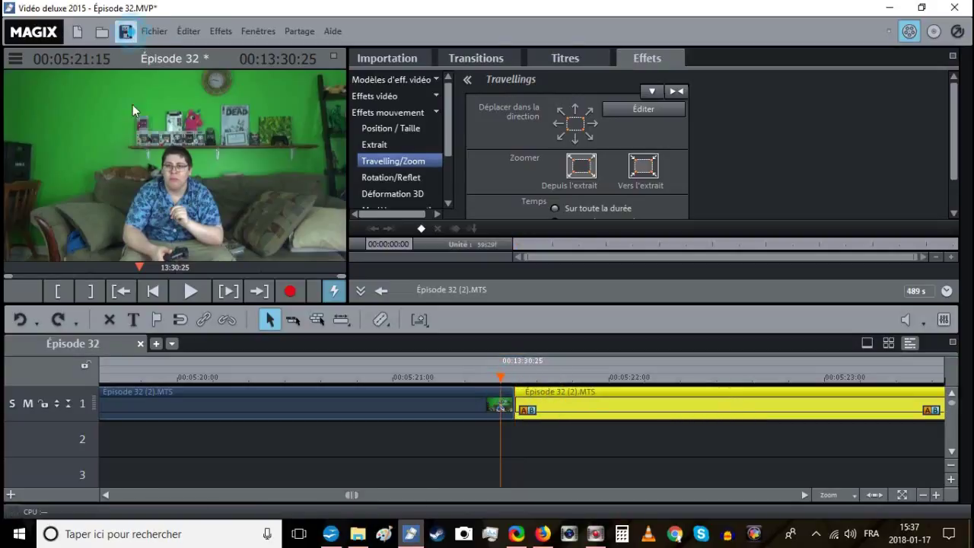
Play across the cut from 00:05:21:15 and split the long clip at 00:05:38:00.
left_click(188, 291)
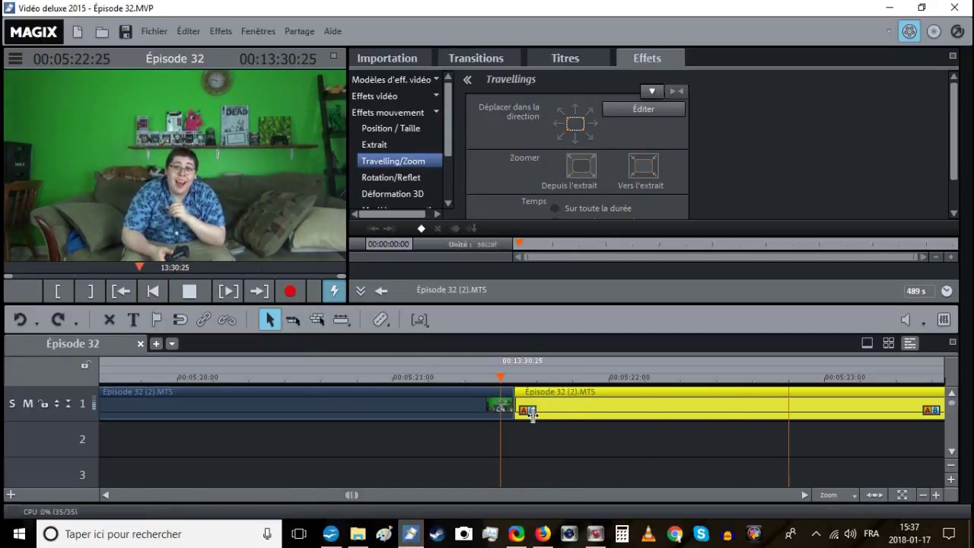
scroll(567, 435, "down", 5)
left_click(925, 494)
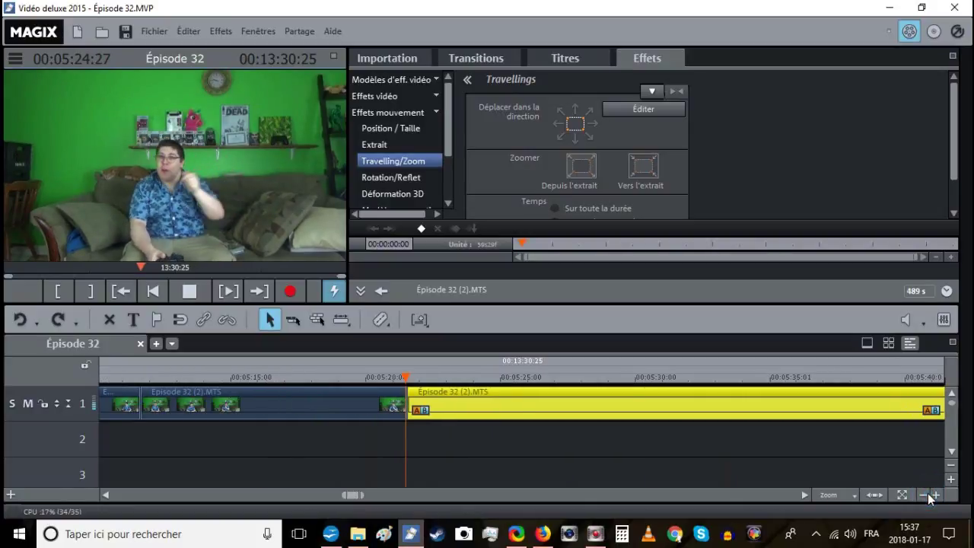
left_click(936, 495)
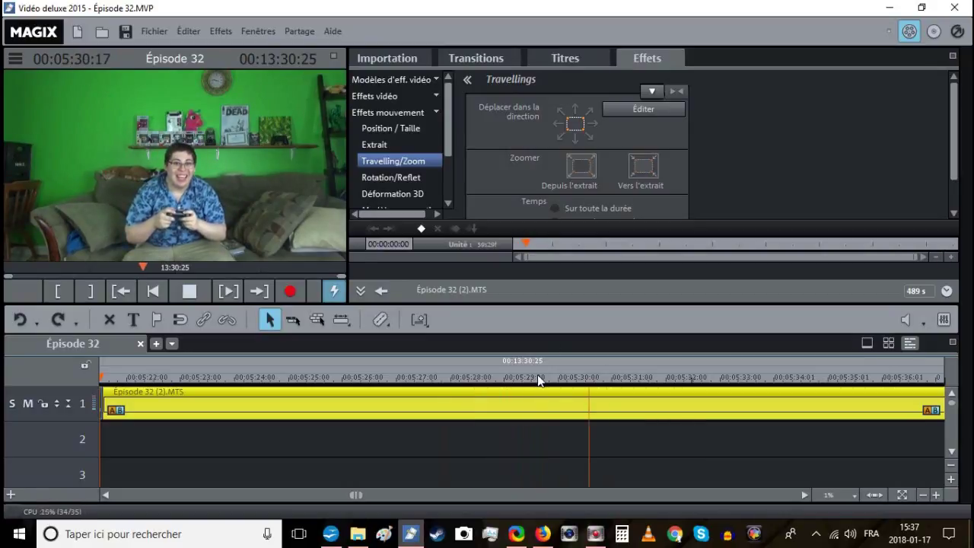
left_click(922, 495)
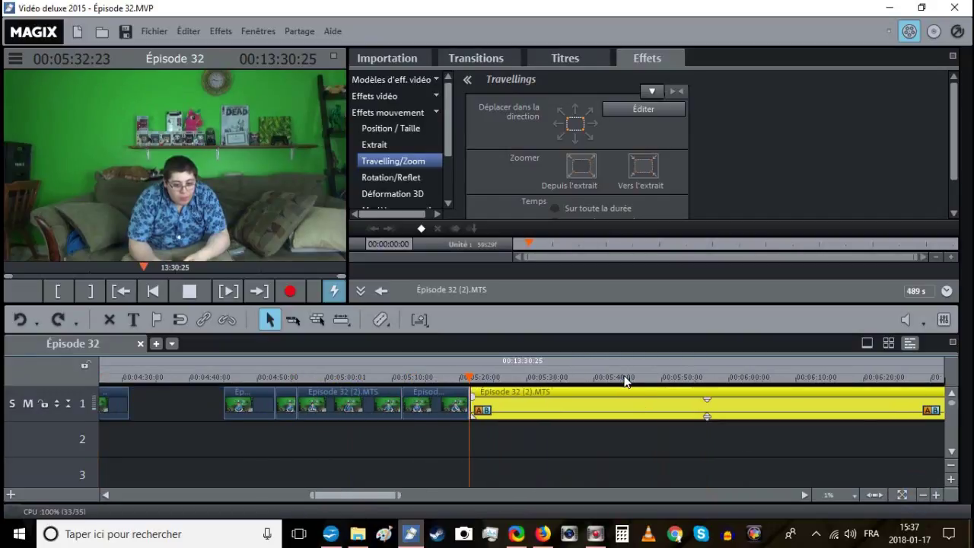
left_click(592, 380)
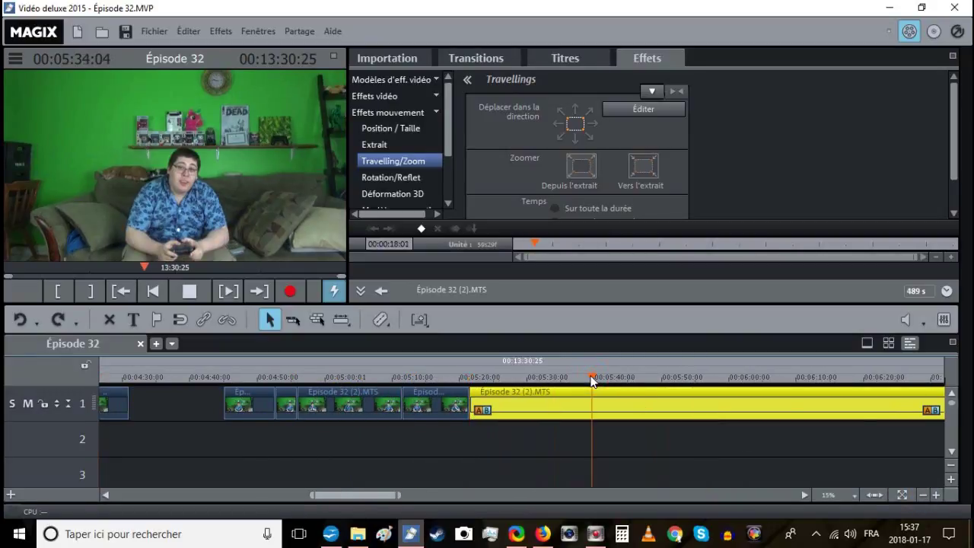
left_click_drag(592, 379, 580, 375)
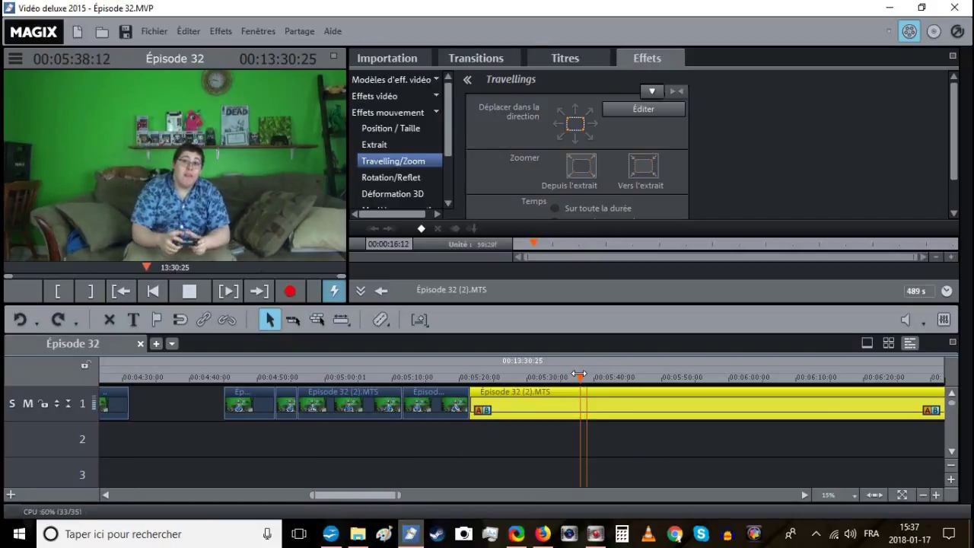
key("t")
Delete the roughly 16-second clip between 00:05:21:17 and 00:05:38:00.
left_click(556, 391)
right_click(557, 391)
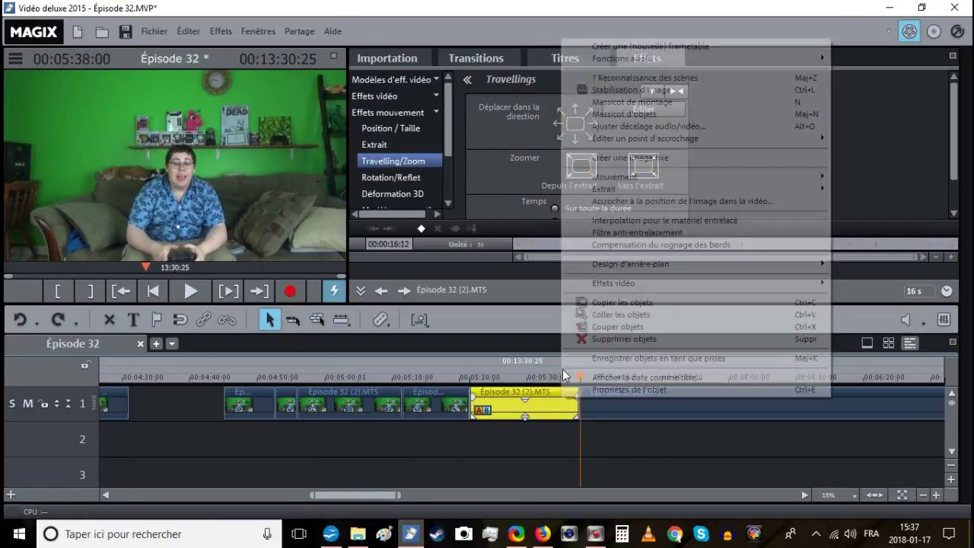
left_click(578, 339)
Move the remaining long clip back against the preceding clip at 00:05:21:17 and save the project.
left_click(456, 377)
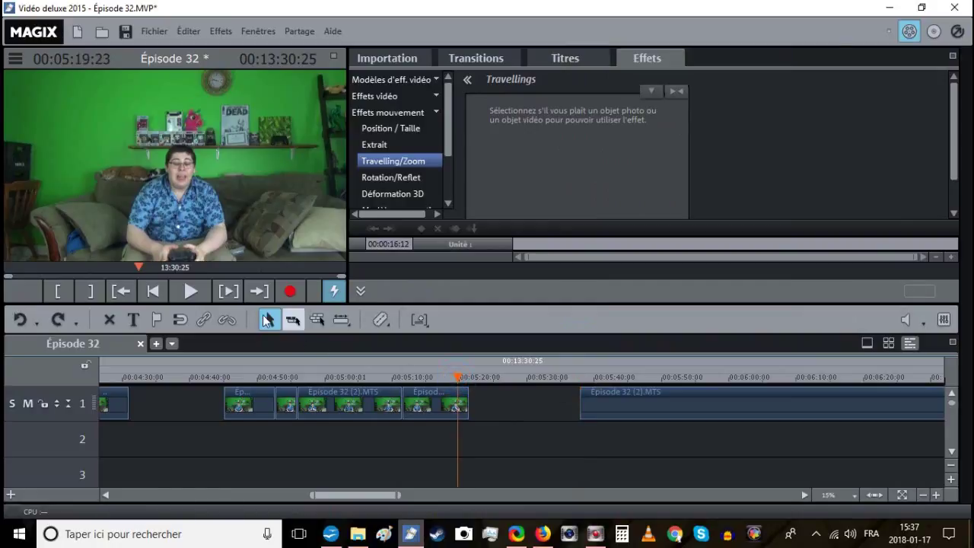
left_click(190, 292)
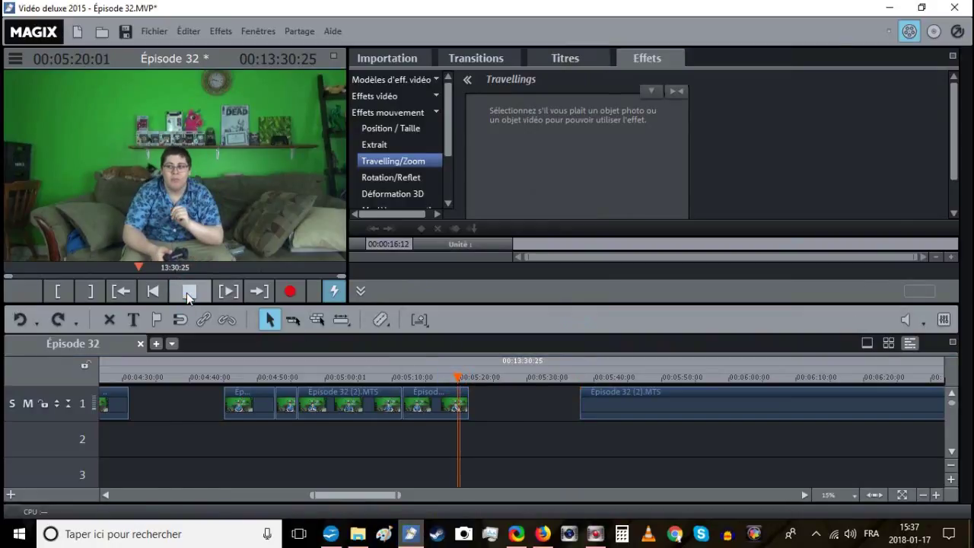
left_click(188, 292)
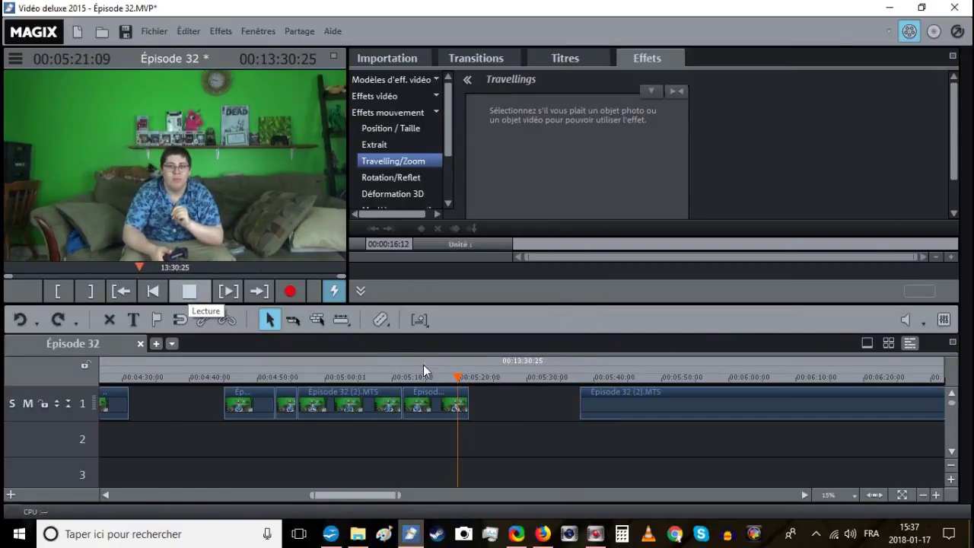
left_click(468, 374)
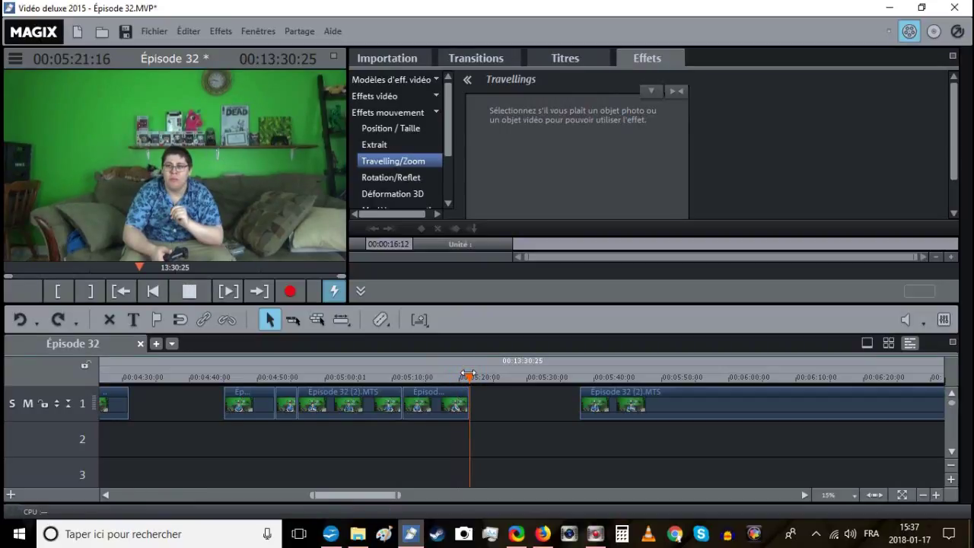
left_click(470, 375)
left_click_drag(621, 402, 510, 403)
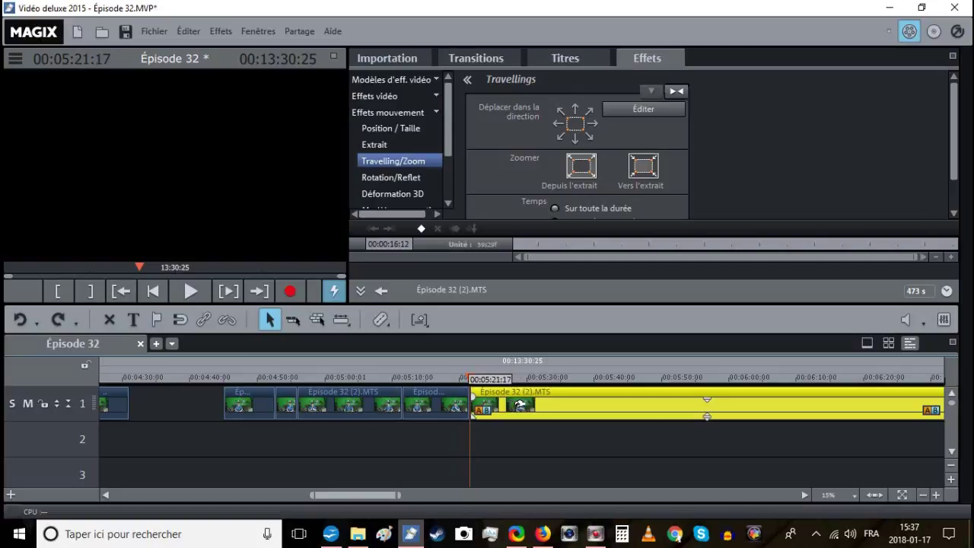
left_click(936, 495)
left_click(936, 495)
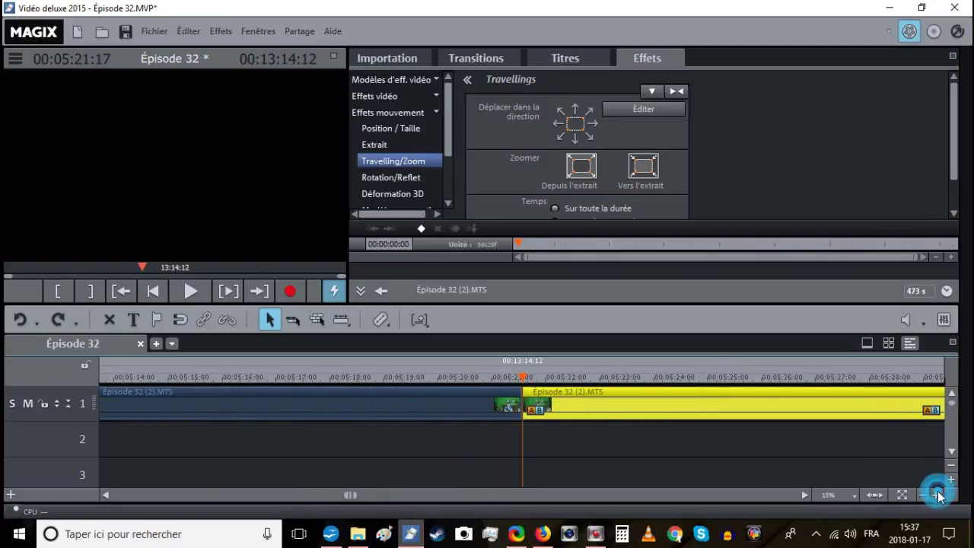
left_click(936, 495)
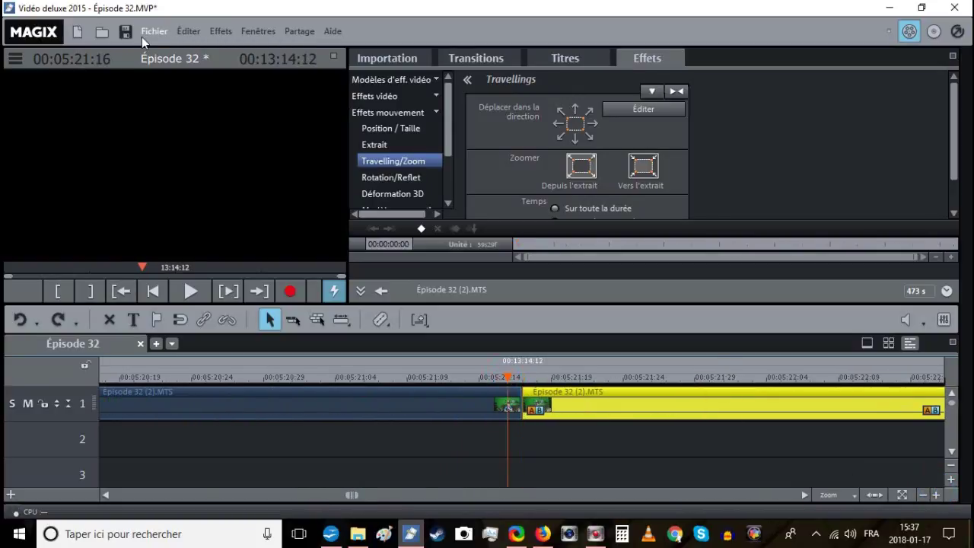
Play from 00:05:21:16 into the long clip and split it at about 00:05:32.
left_click(187, 291)
left_click(920, 495)
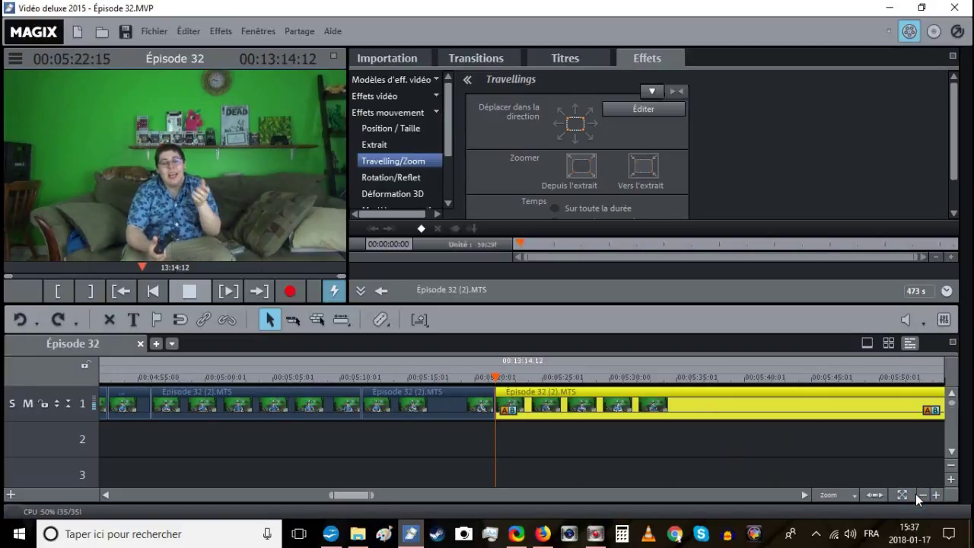
left_click(622, 448)
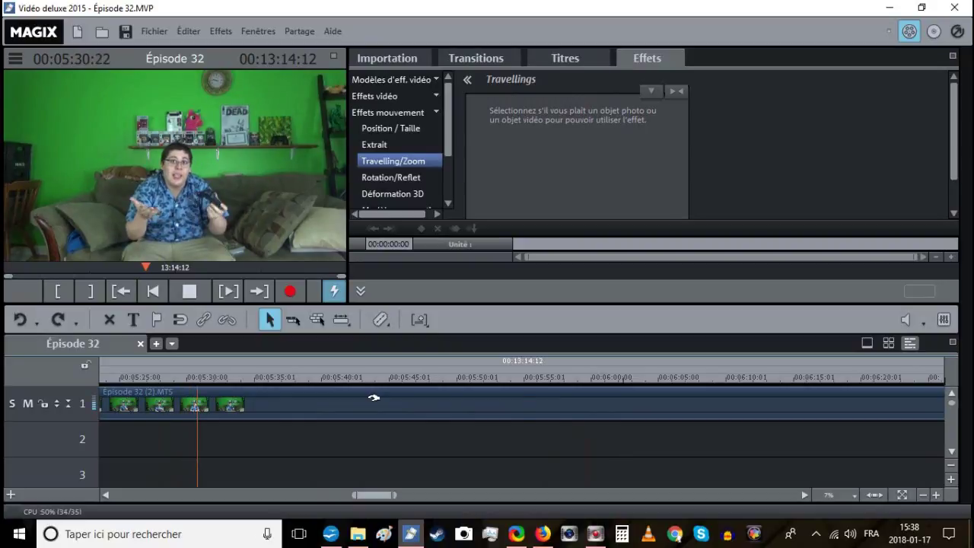
left_click(209, 376)
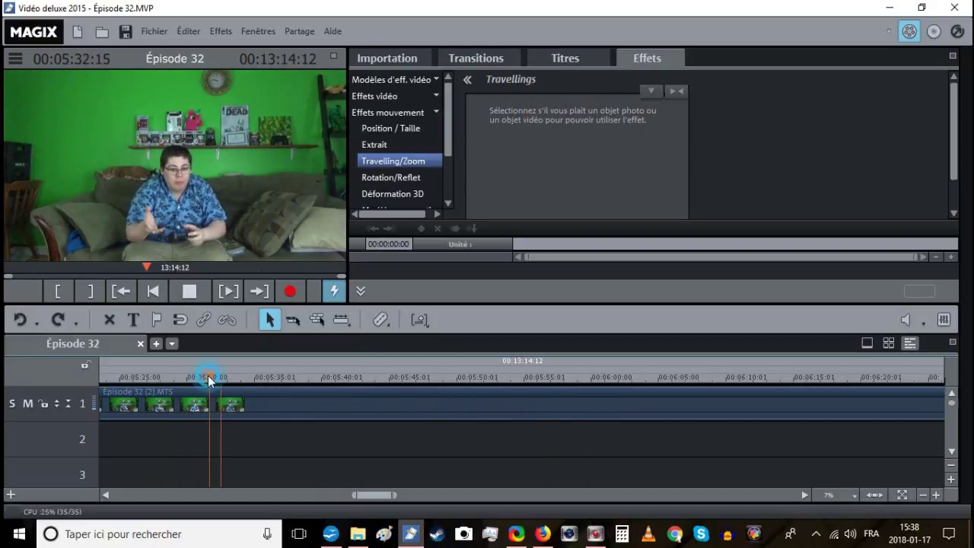
left_click_drag(208, 375, 210, 376)
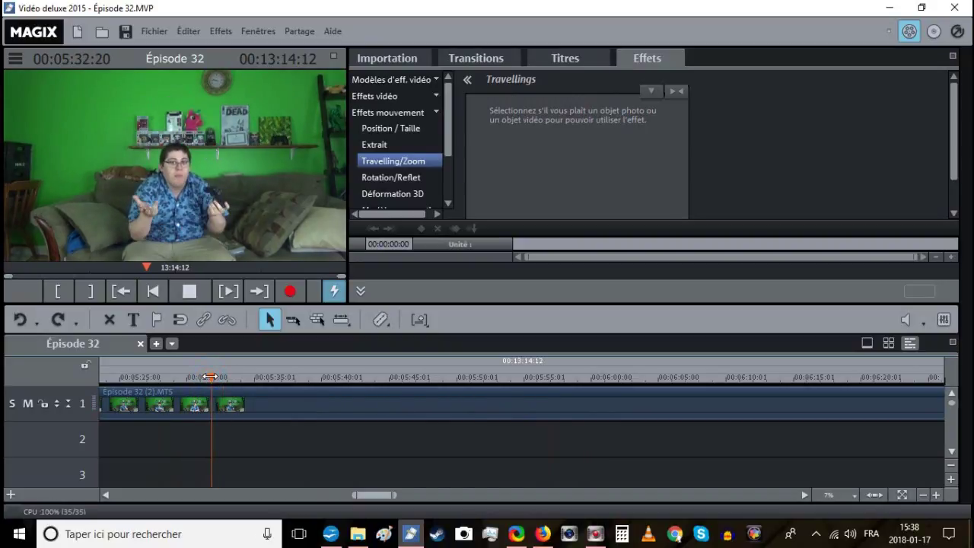
key("space")
key("t")
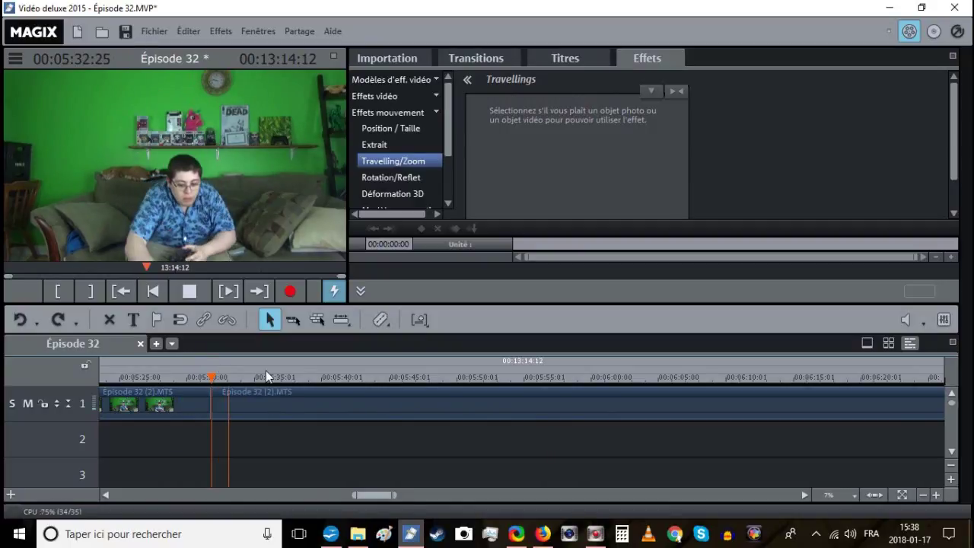
Split the track 1 clip at 00:05:40:15, delete the section before the cut, and save the project.
left_click(293, 377)
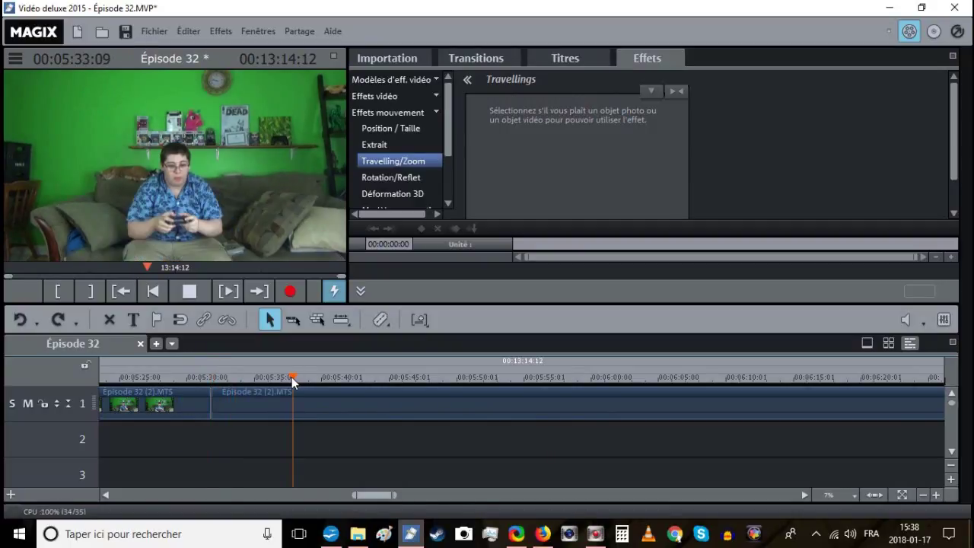
key("space")
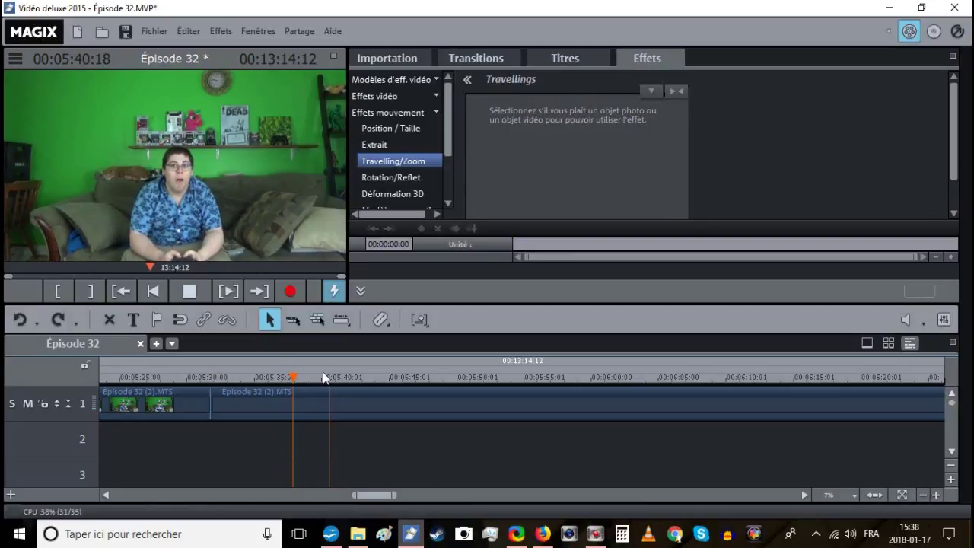
left_click(326, 376)
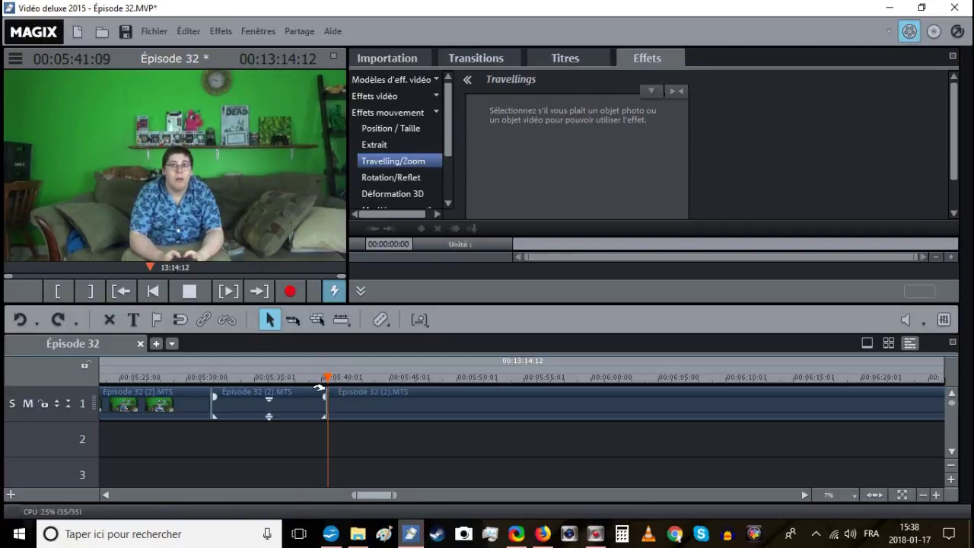
left_click(320, 399)
right_click(323, 396)
left_click(343, 338)
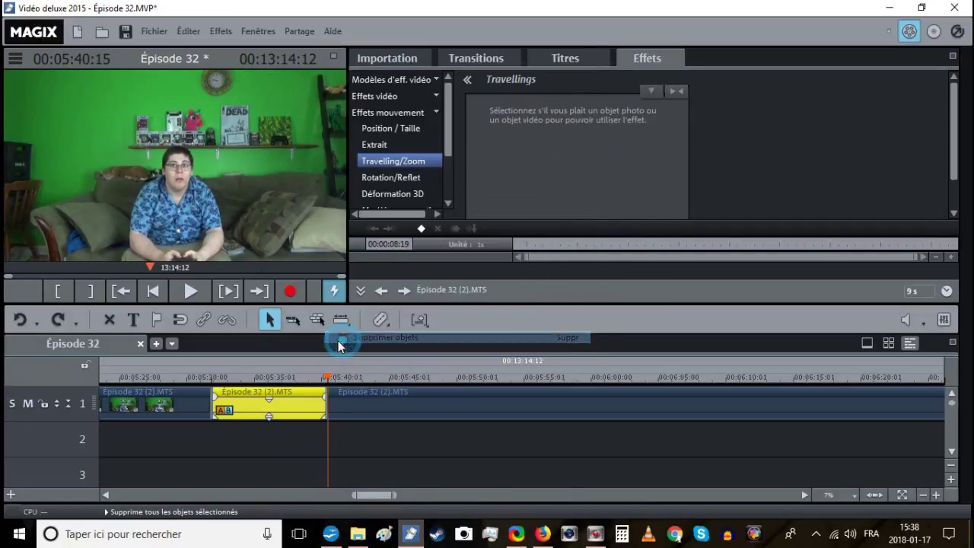
left_click(125, 35)
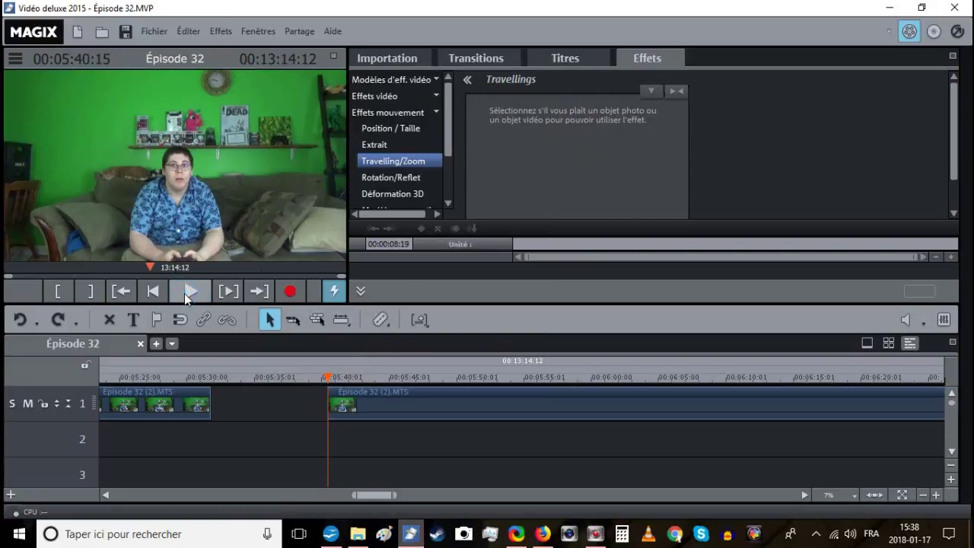
Play on from the cut and split the track 1 clip at about 00:05:47:02.
left_click(184, 293)
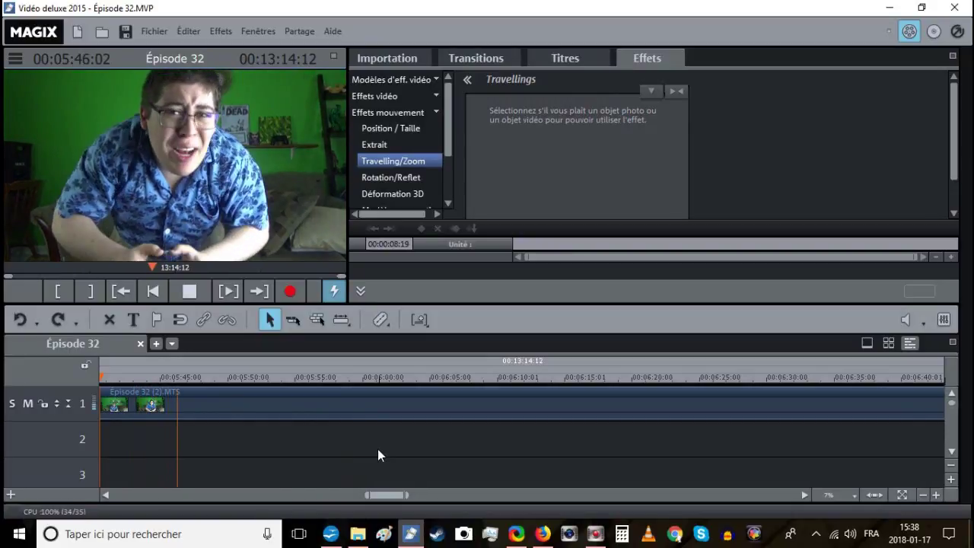
left_click(182, 378)
left_click_drag(181, 381, 188, 377)
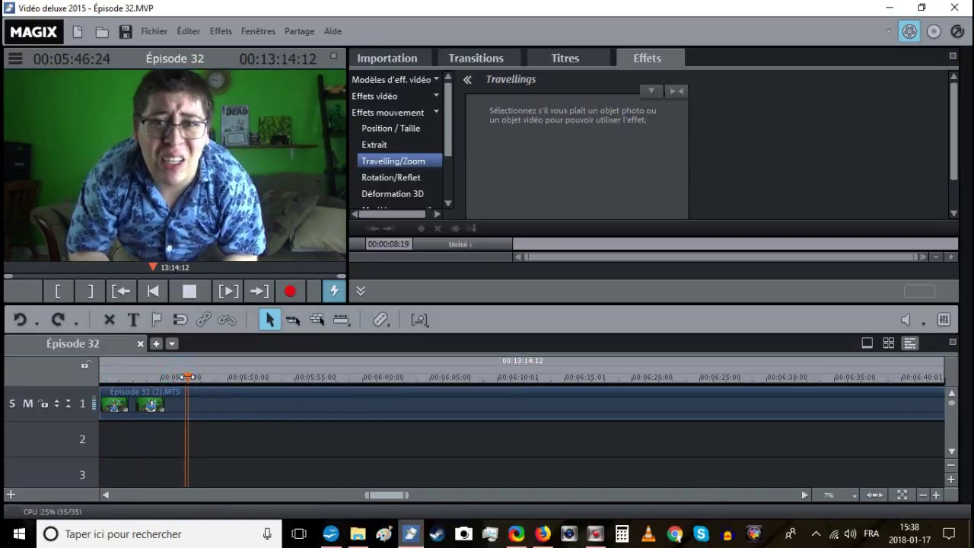
key("t")
Split the clip again at 00:05:56:06 and delete the section between the last two cuts.
left_click(233, 375)
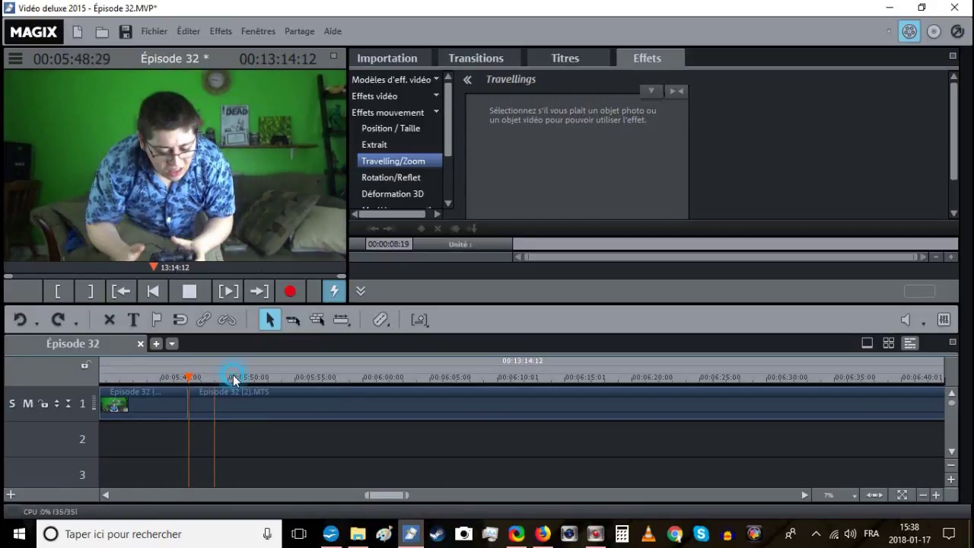
left_click(279, 378)
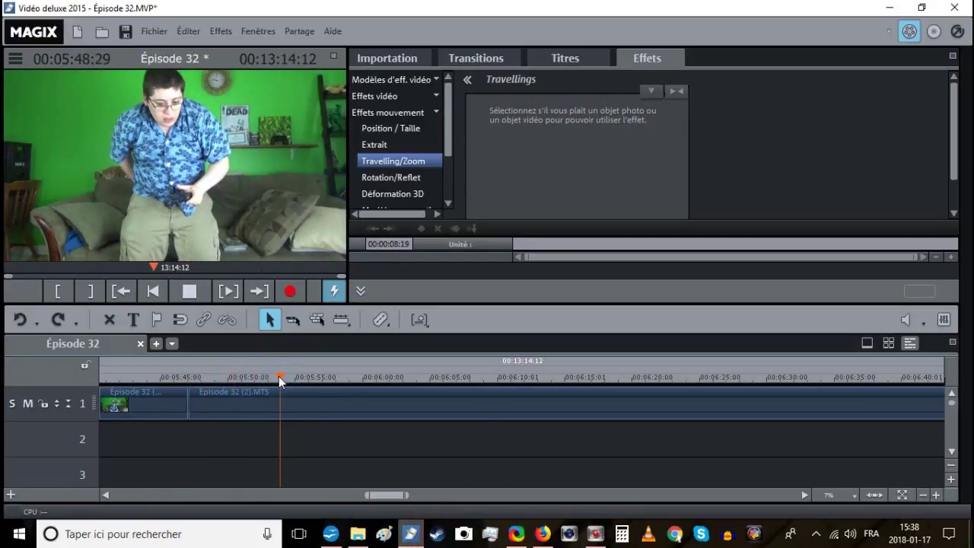
left_click(310, 376)
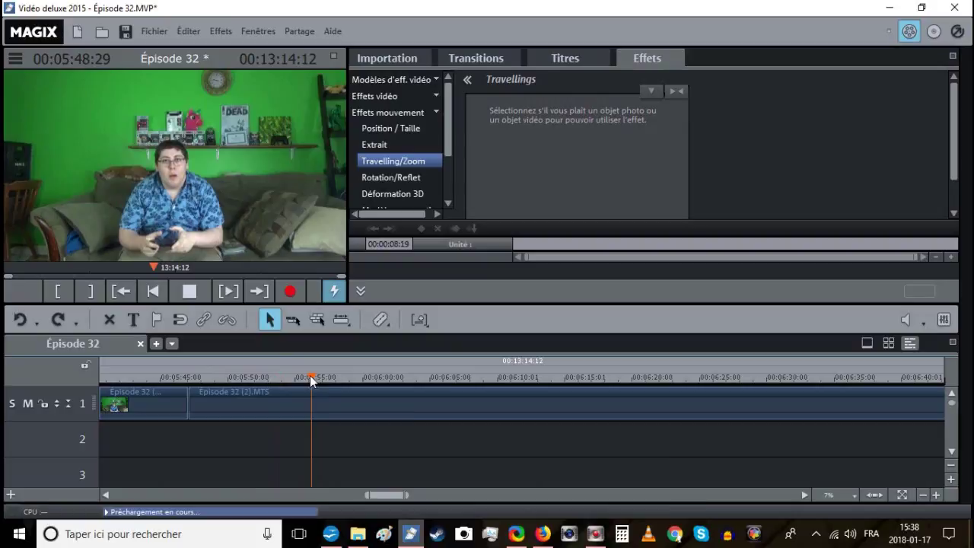
left_click(283, 402)
key("t")
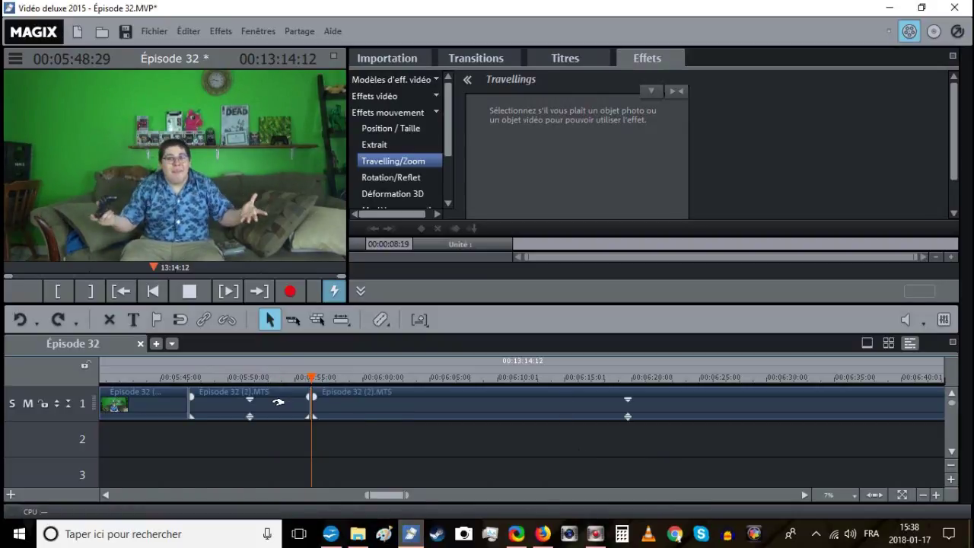
right_click(277, 402)
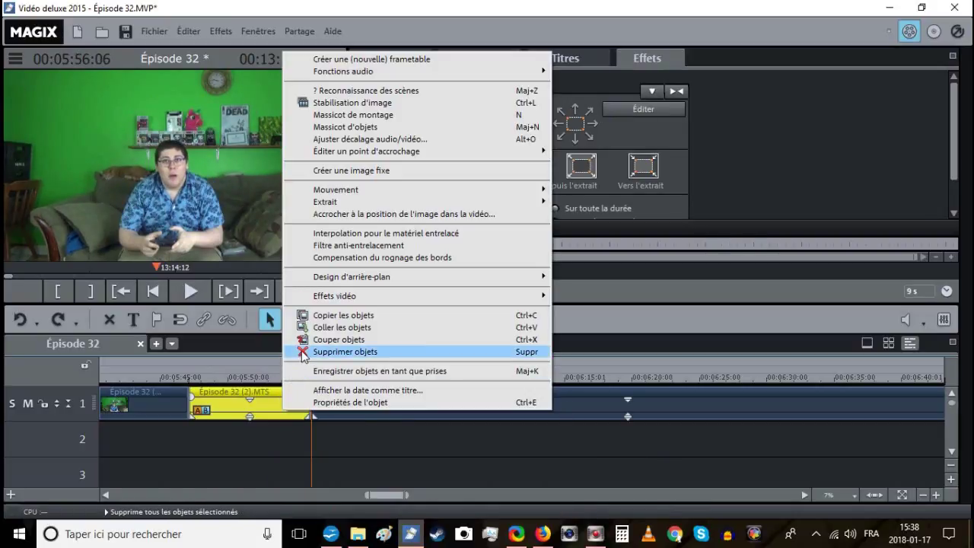
left_click(335, 351)
Move the following clip up against the one ending at 00:05:47:02 to close the gap, and save the project.
left_click(186, 373)
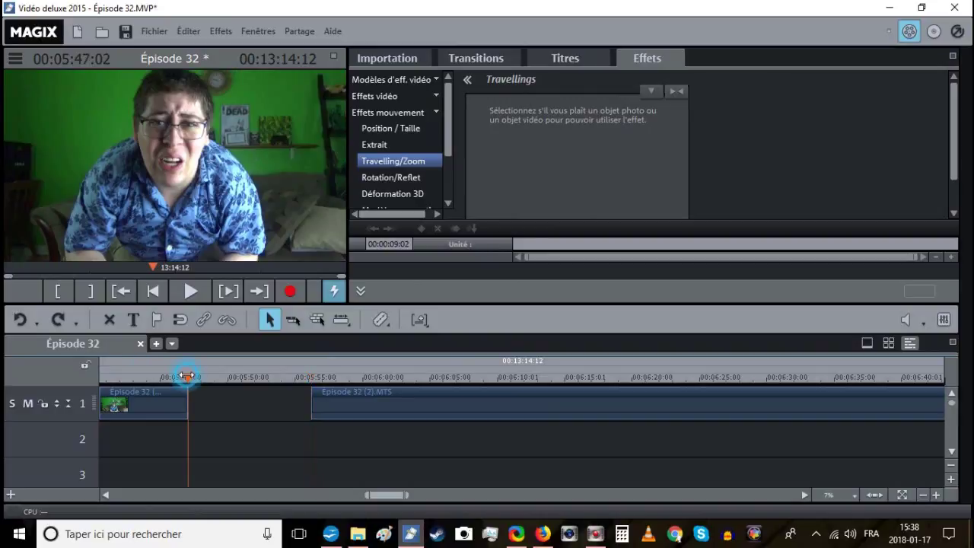
key("space")
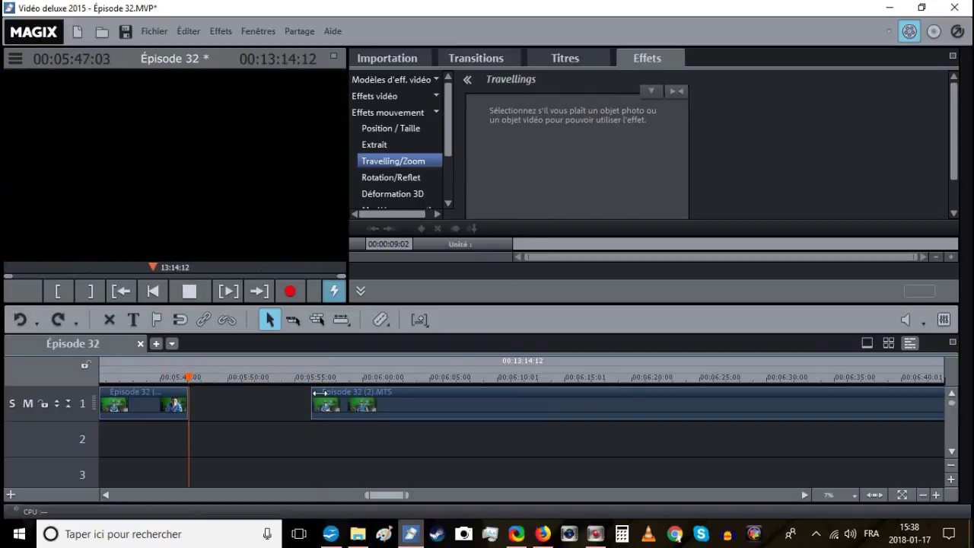
left_click_drag(340, 394, 285, 402)
left_click(937, 496)
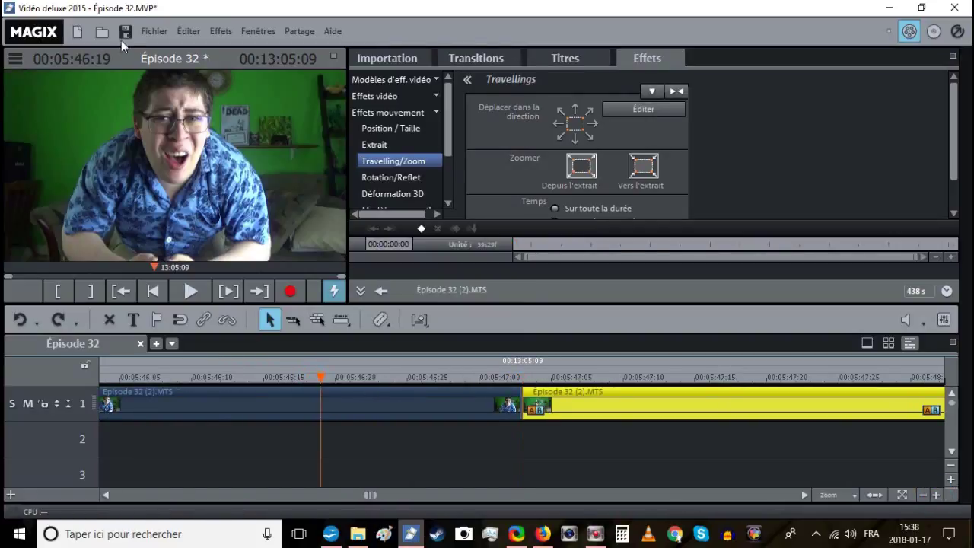
left_click(119, 34)
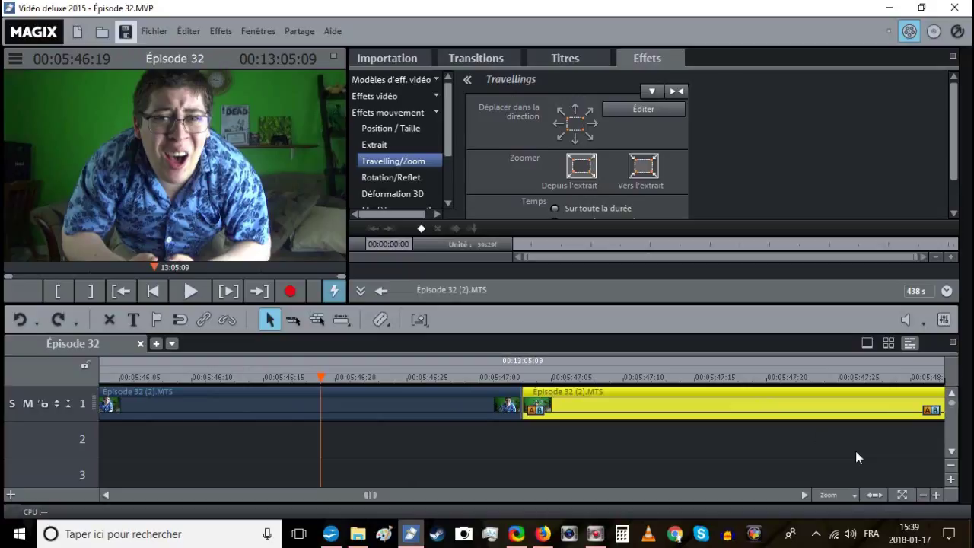
Play through the new join and split the following clip at about 00:05:50:24.
left_click(922, 495)
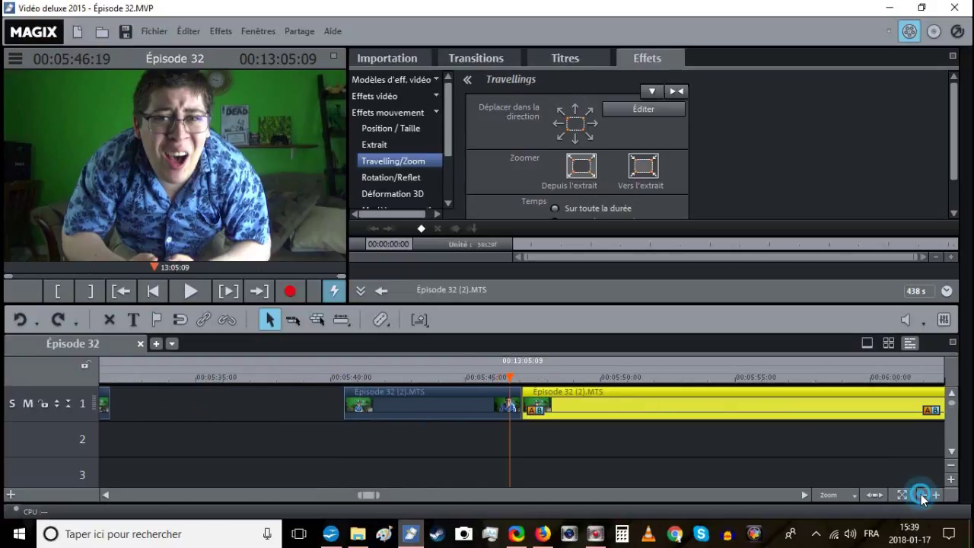
left_click(188, 291)
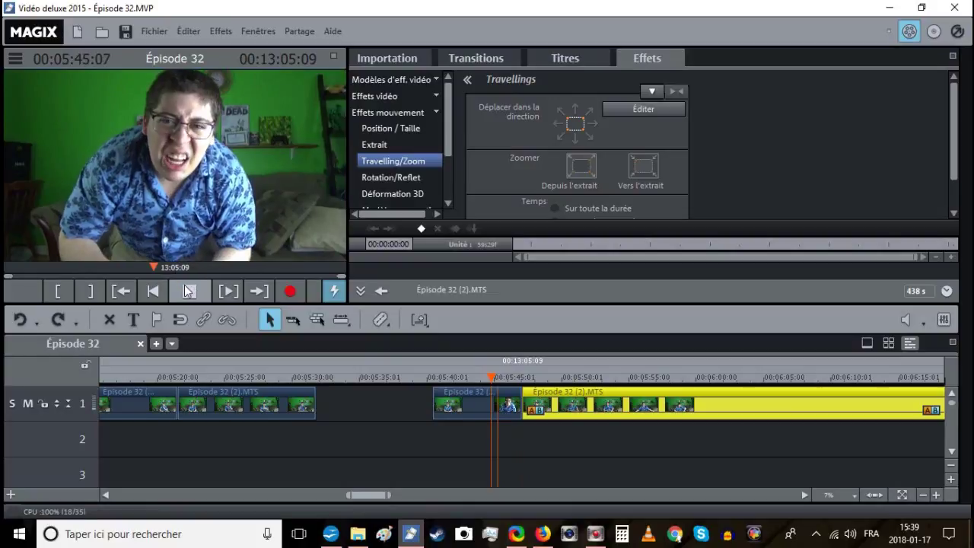
left_click(662, 450)
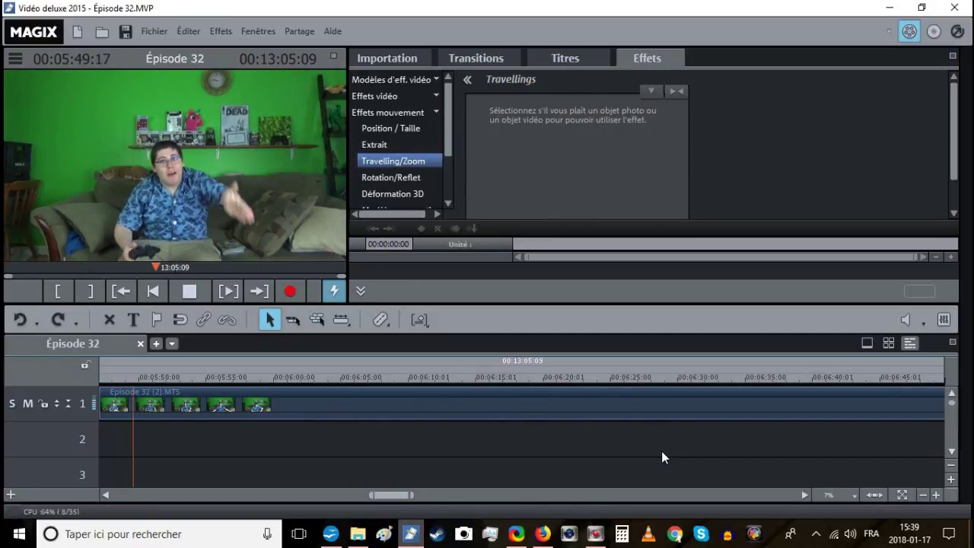
left_click(148, 378)
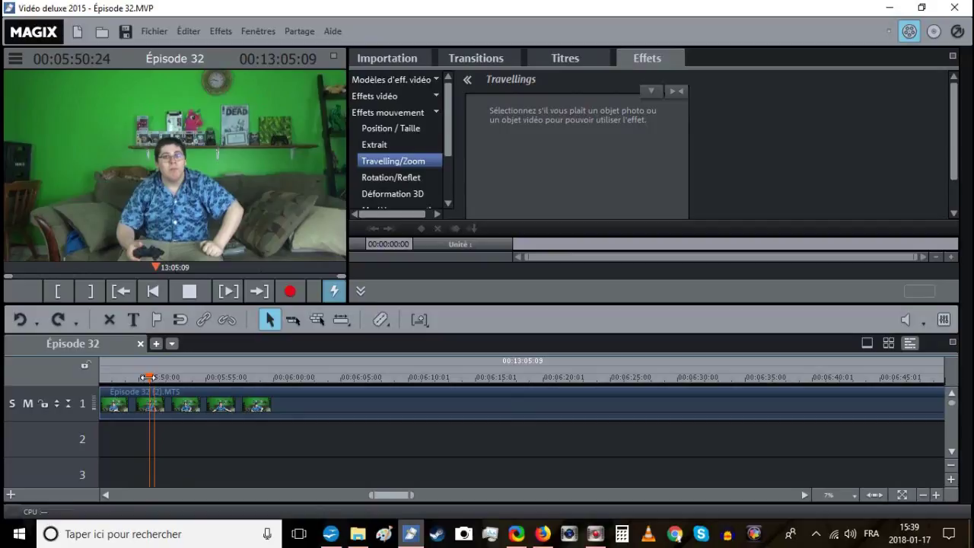
key("t")
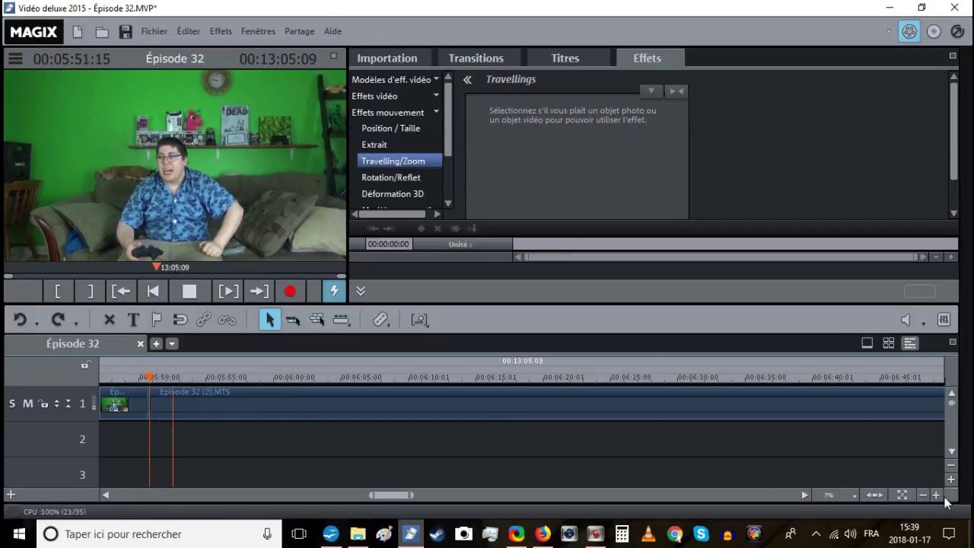
Split the clip again at about 00:05:52 and delete the short section between the last two cuts.
left_click(937, 495)
left_click(936, 495)
left_click(936, 495)
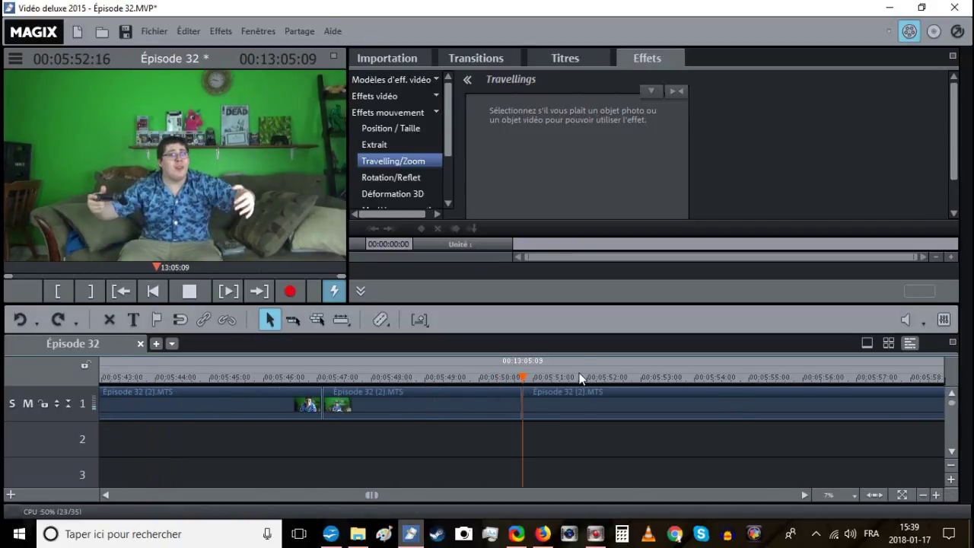
left_click(580, 378)
left_click(591, 378)
key("t")
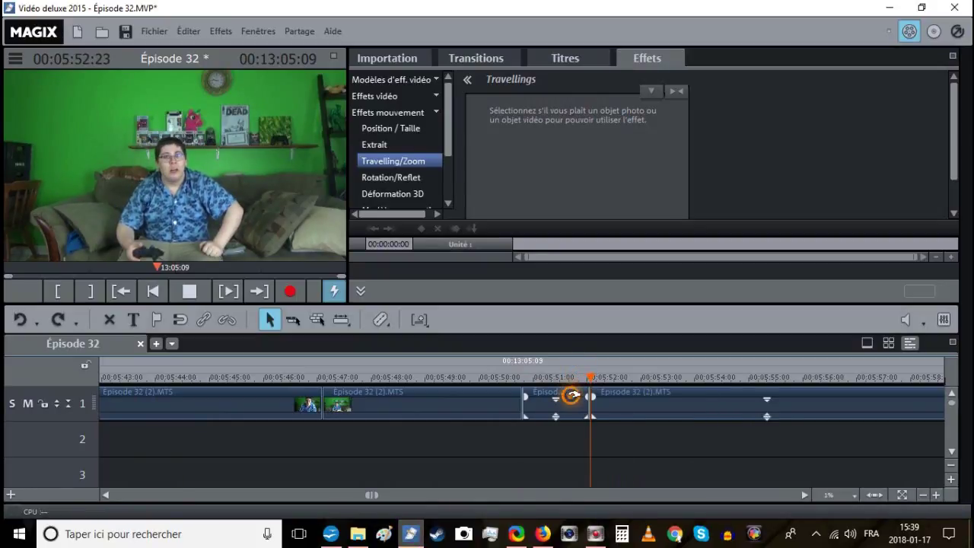
right_click(578, 396)
left_click(602, 343)
Trim the start of the clip after the gap to 00:05:52:15.
left_click(600, 377)
left_click(190, 291)
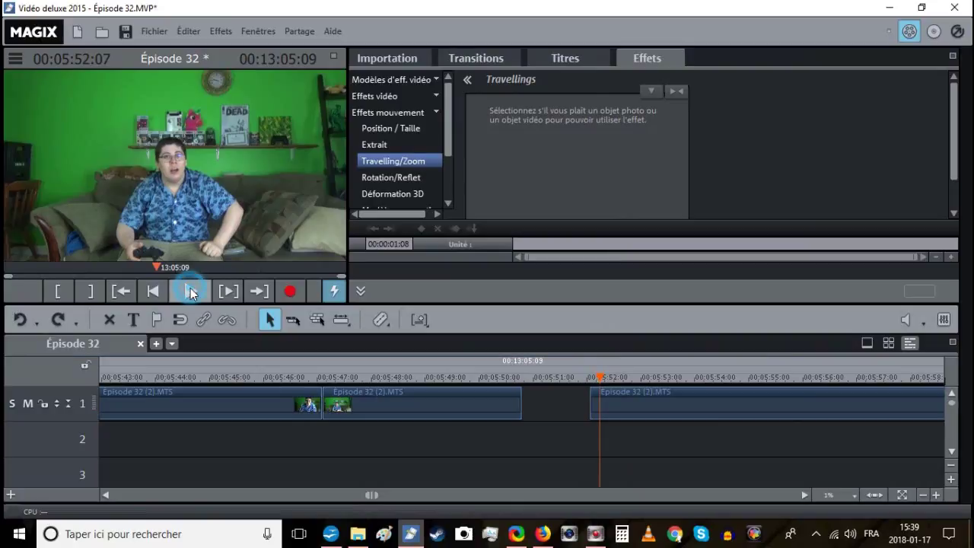
key("space")
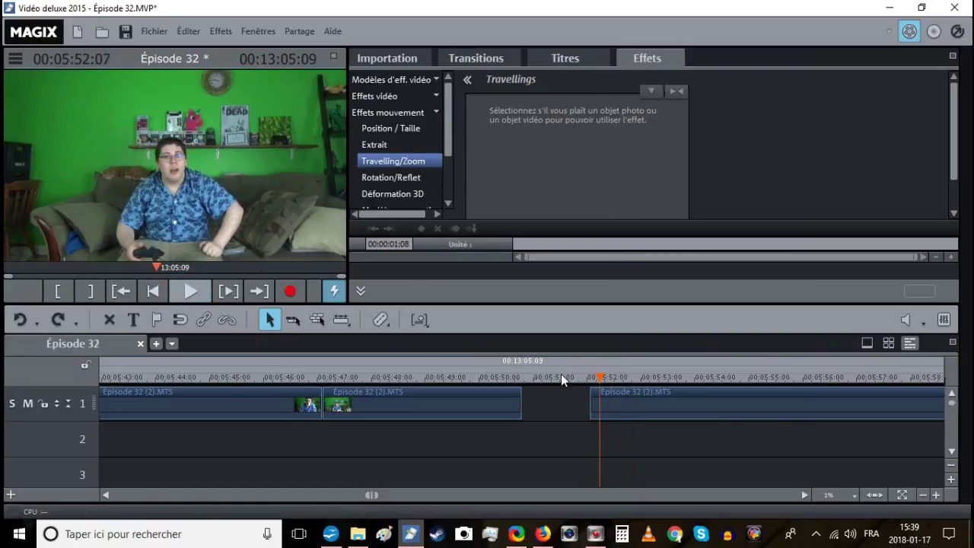
left_click(613, 378)
left_click(191, 291)
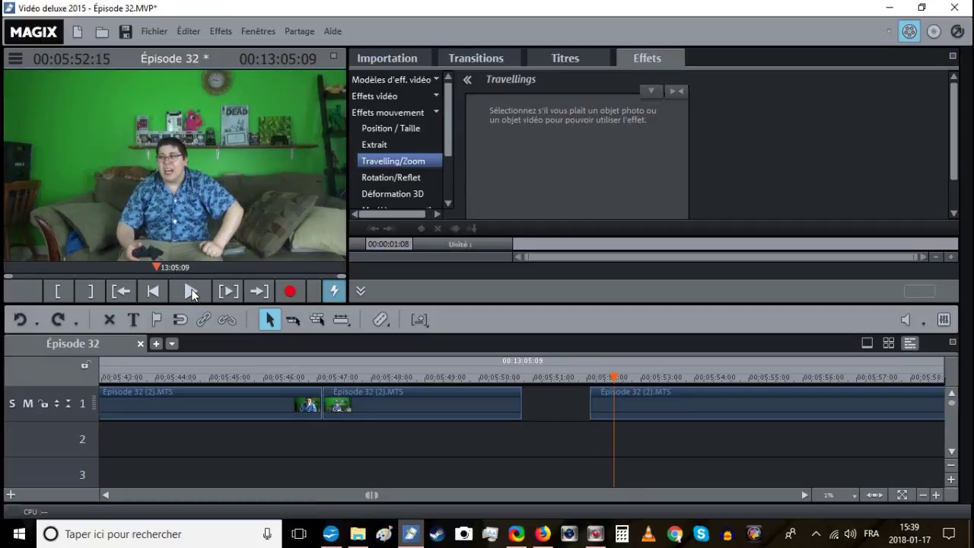
left_click_drag(592, 402, 612, 403)
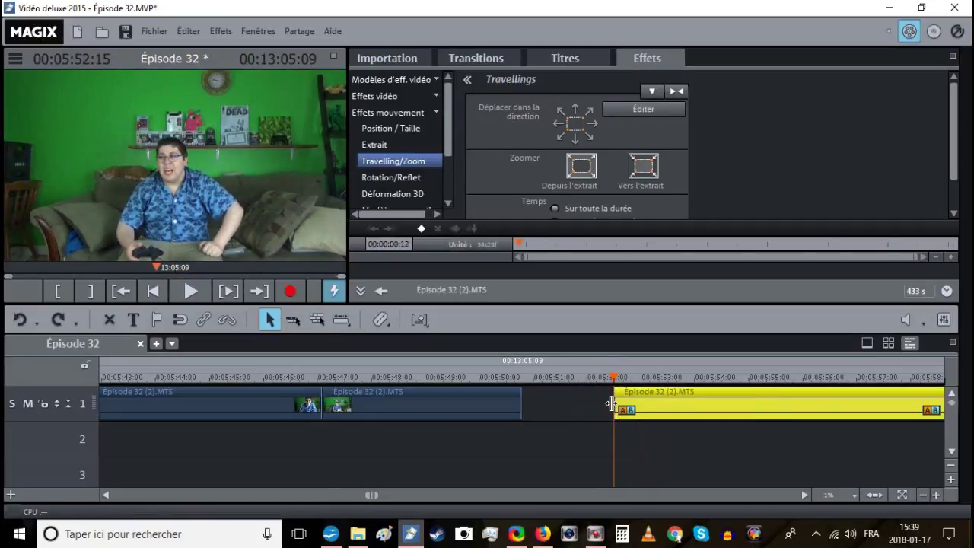
Move the trimmed clip up against the preceding clip to close the gap, and save the project.
left_click(523, 377)
left_click(626, 411)
left_click(639, 393)
left_click_drag(630, 393, 554, 398)
left_click(498, 375)
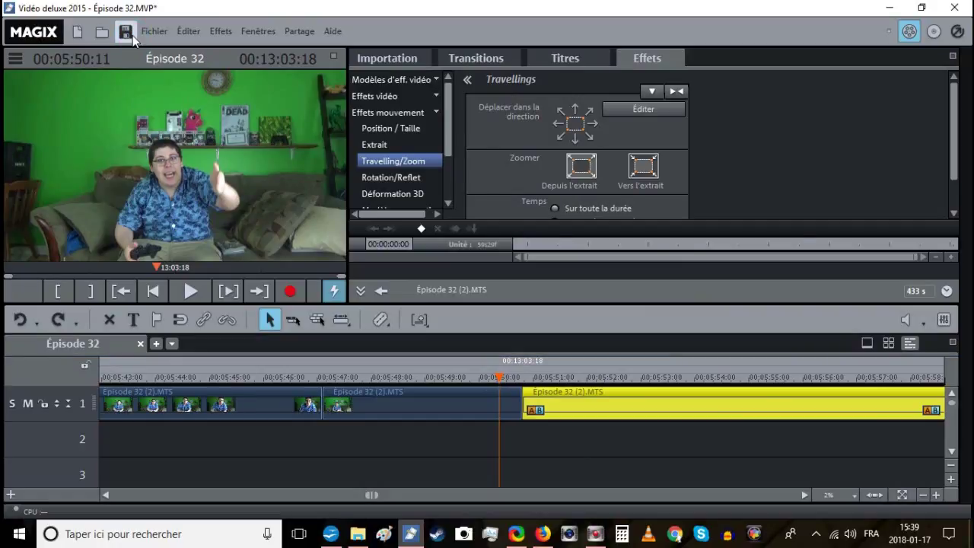
Play through the new join and split the last clip at about 00:05:53.
left_click(183, 289)
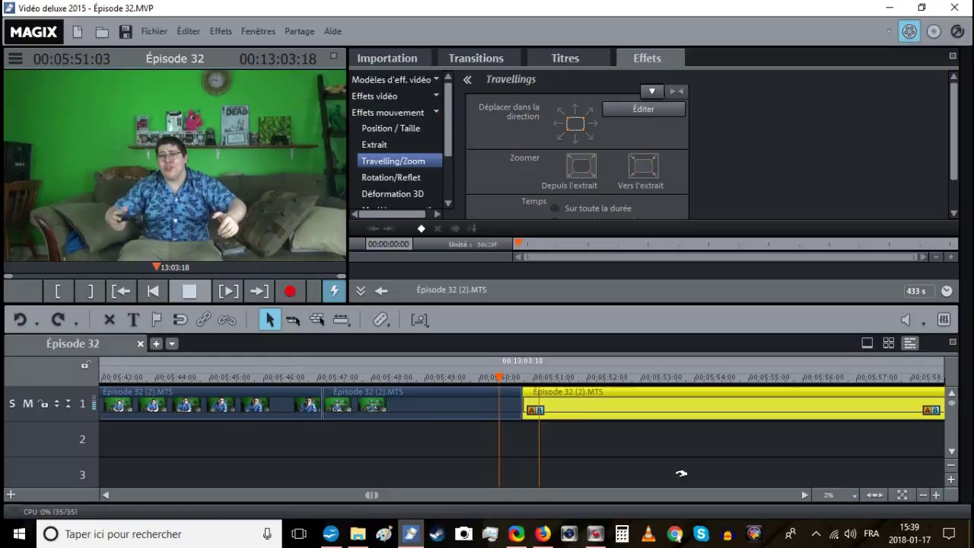
left_click(922, 494)
left_click(923, 494)
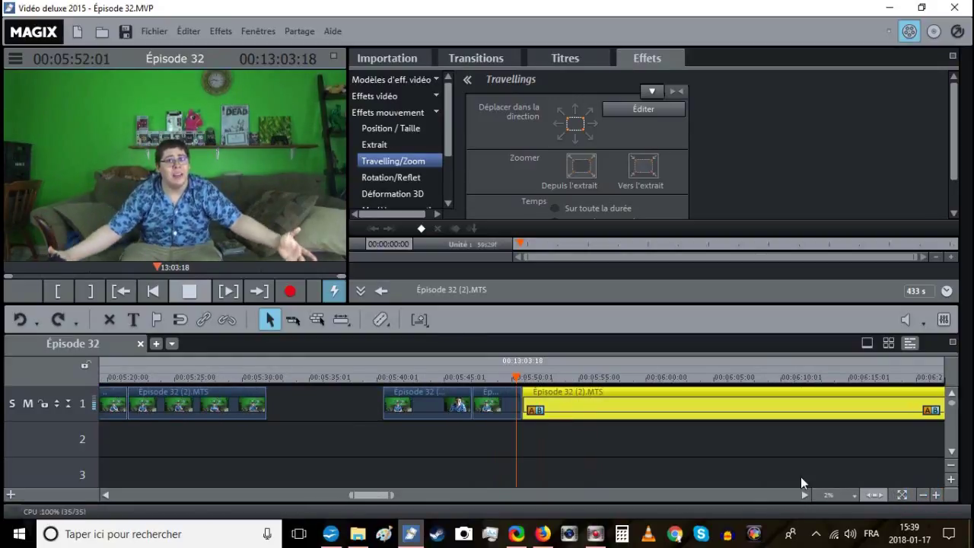
left_click(559, 377)
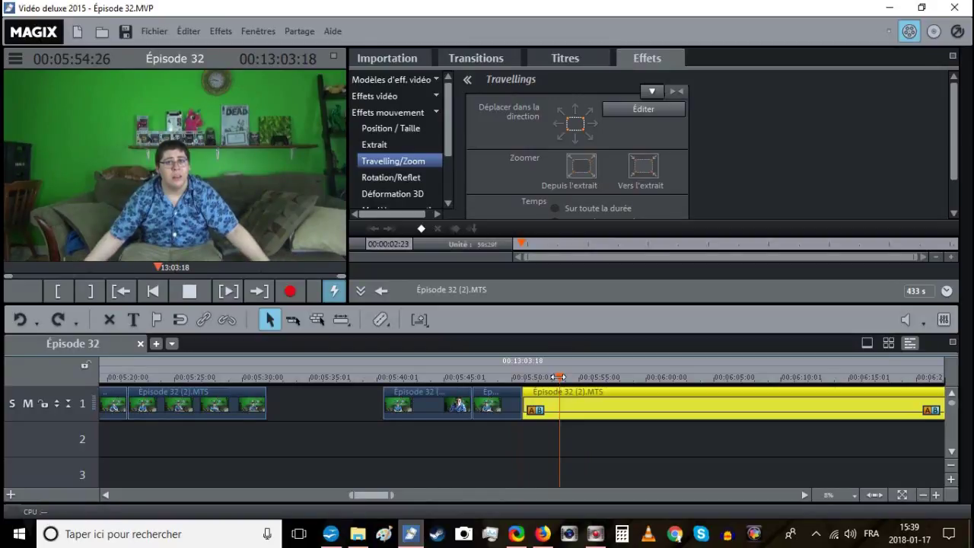
key("t")
Split the clip again shortly before the last cut, at 00:05:53:06.
left_click_drag(558, 377, 554, 377)
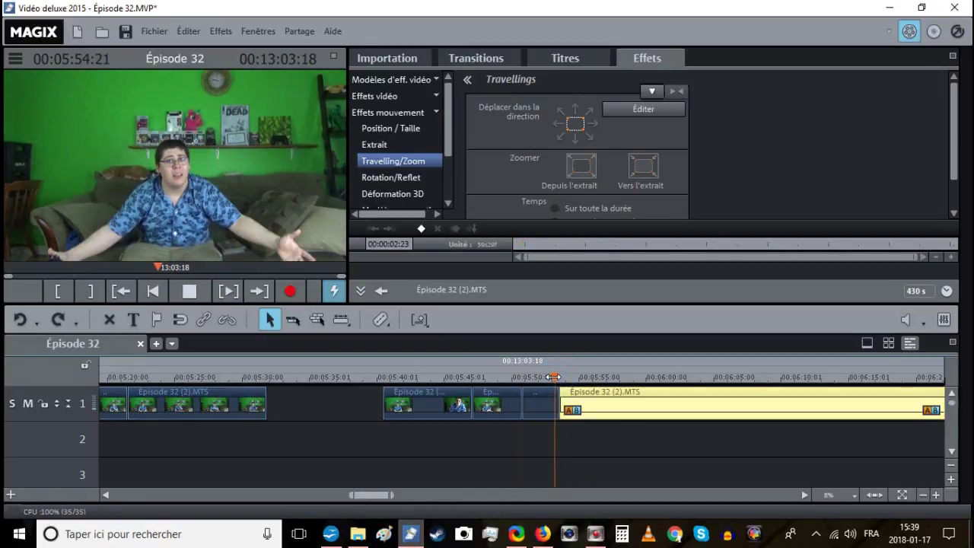
left_click(551, 376)
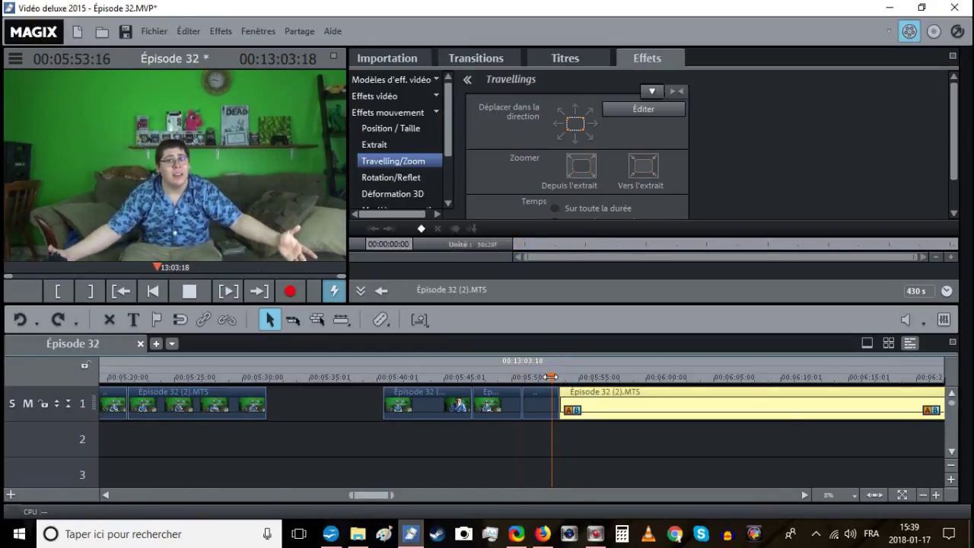
left_click(937, 496)
left_click(937, 495)
left_click(563, 377)
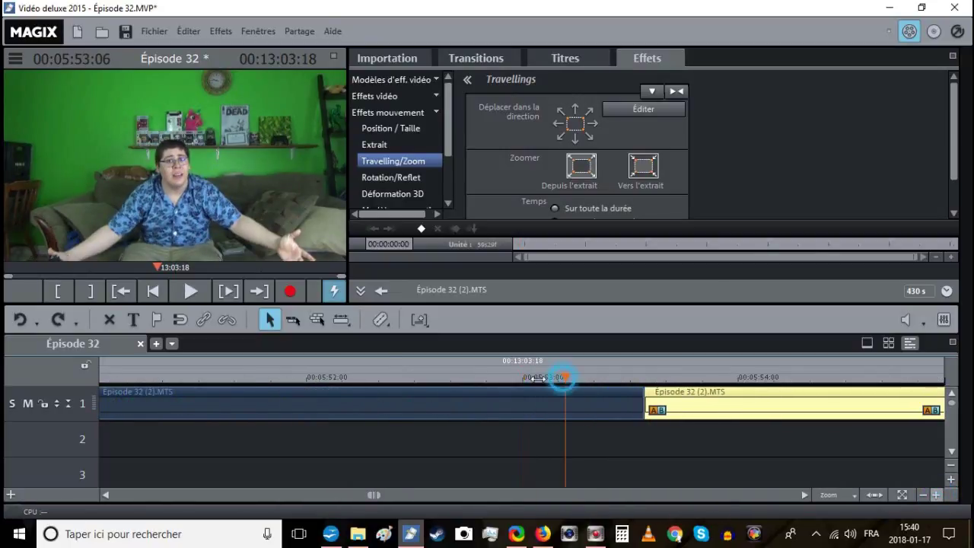
left_click(194, 298)
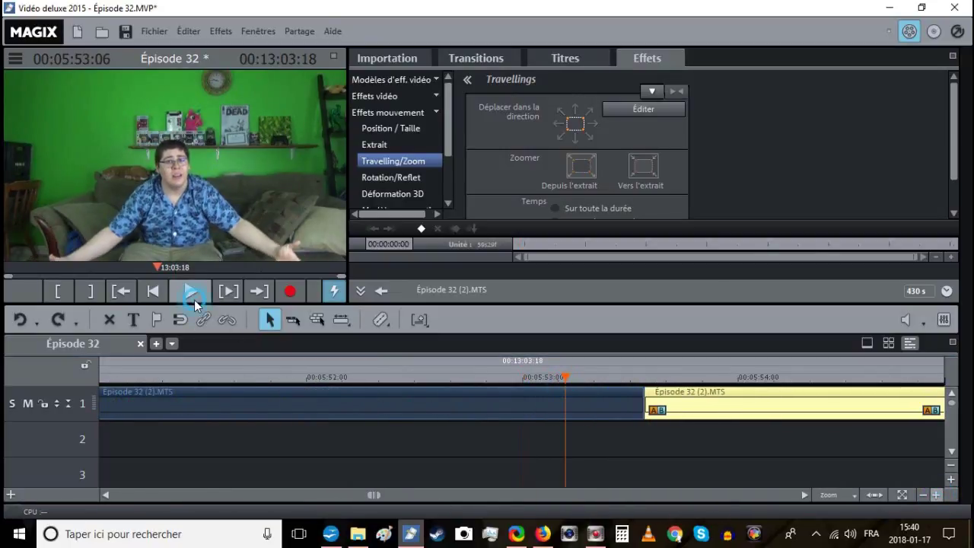
key("t")
Delete the short section between the two cuts and move the following clip up to close the gap at 00:05:53:06.
left_click(584, 389)
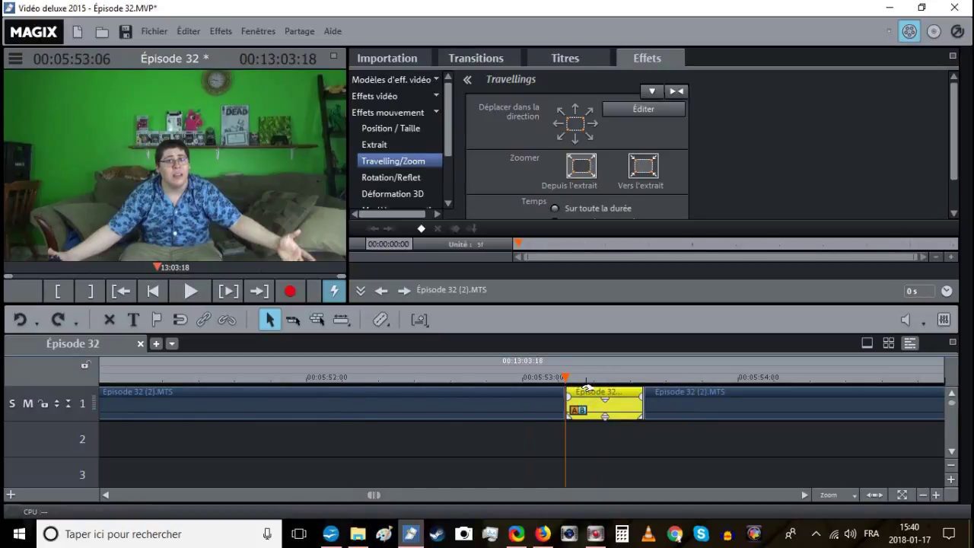
key("Delete")
left_click_drag(683, 397, 612, 403)
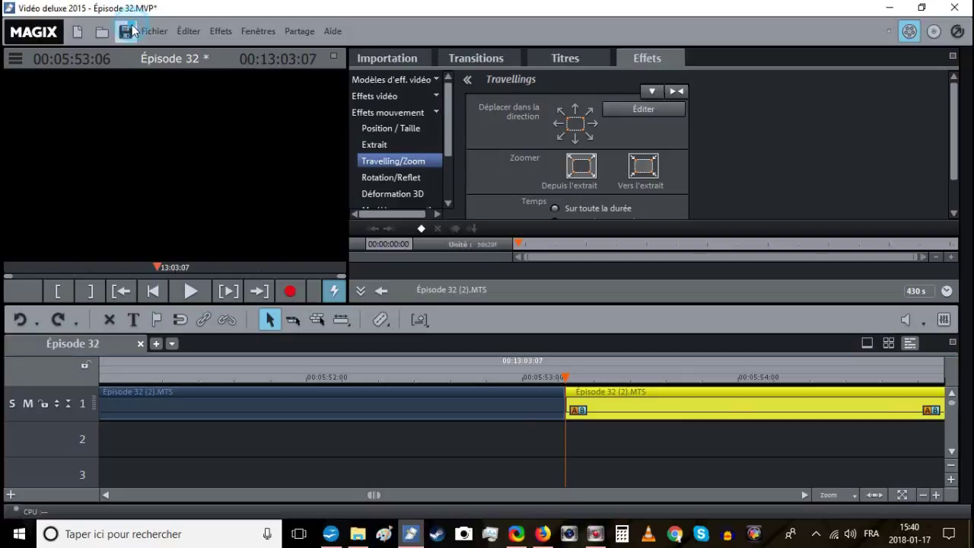
Play on past the new join and split the clip at 00:05:59:16.
left_click(180, 287)
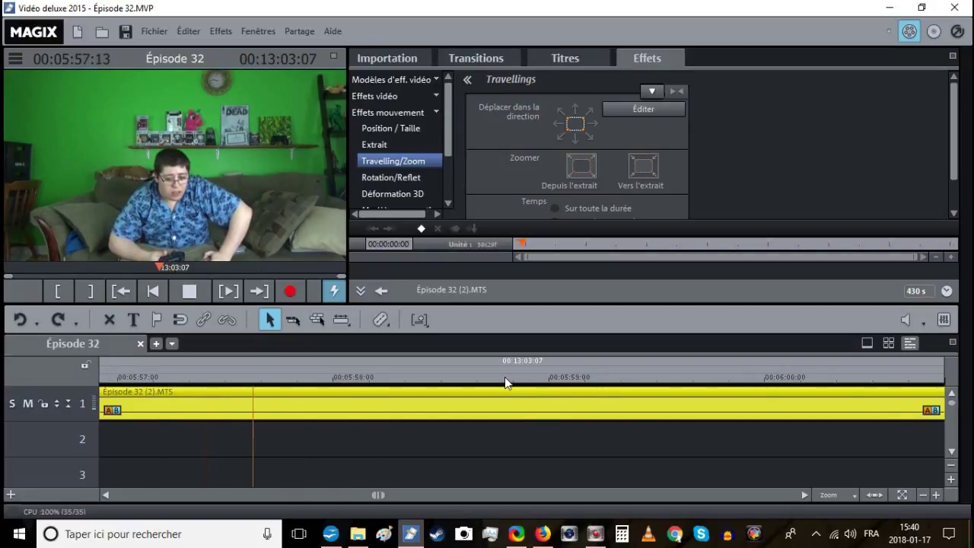
left_click_drag(617, 373, 664, 377)
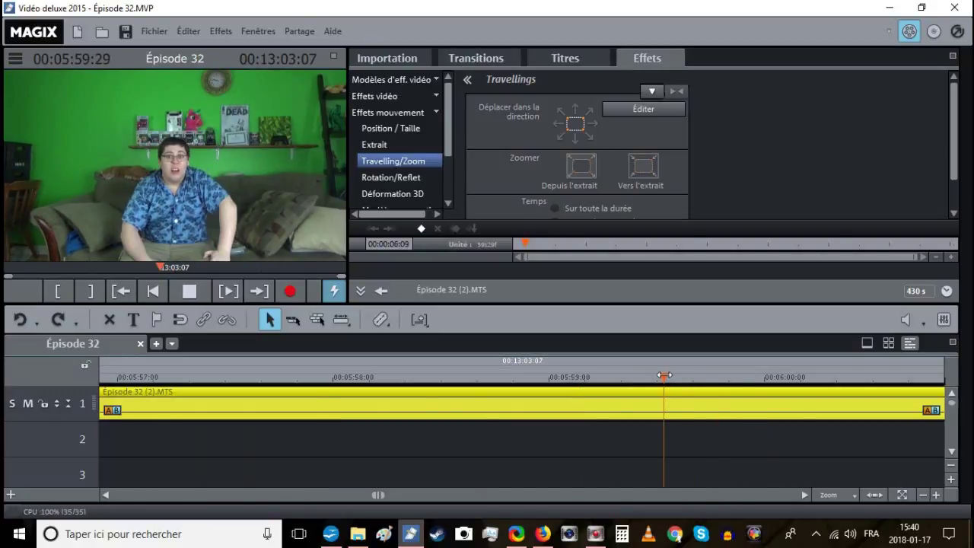
key("t")
Delete the section from 00:05:53:06 to 00:05:59:16 and move the following clip up against the preceding one.
left_click(926, 495)
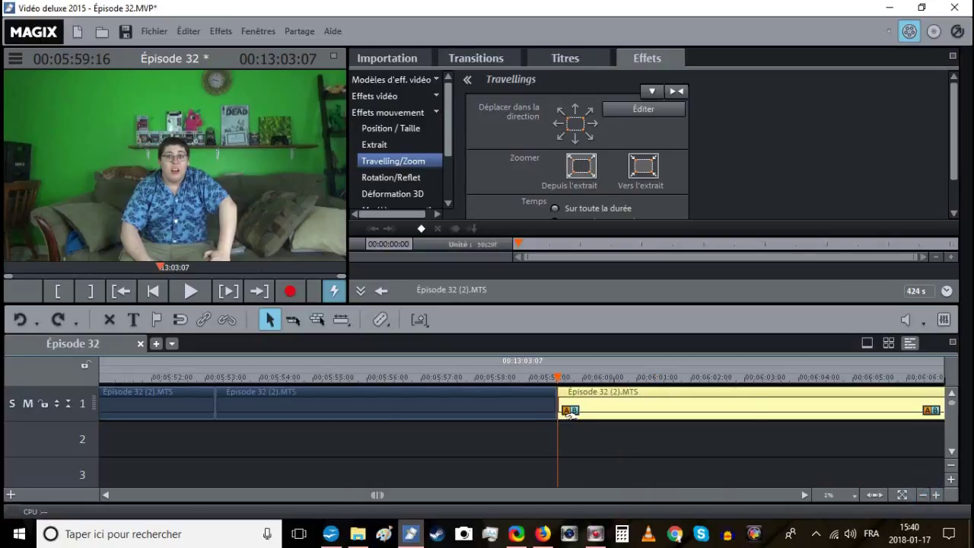
left_click(518, 401)
right_click(524, 404)
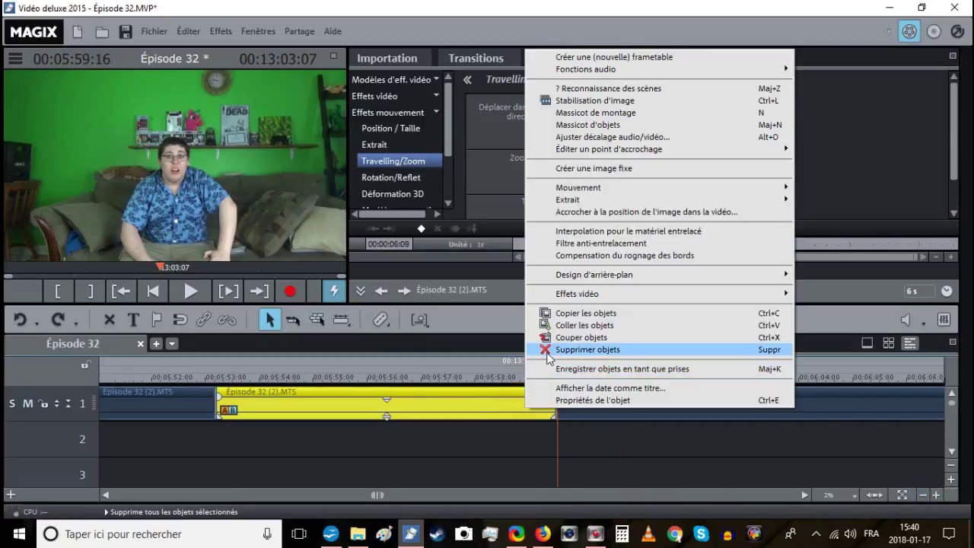
left_click(546, 350)
left_click(216, 376)
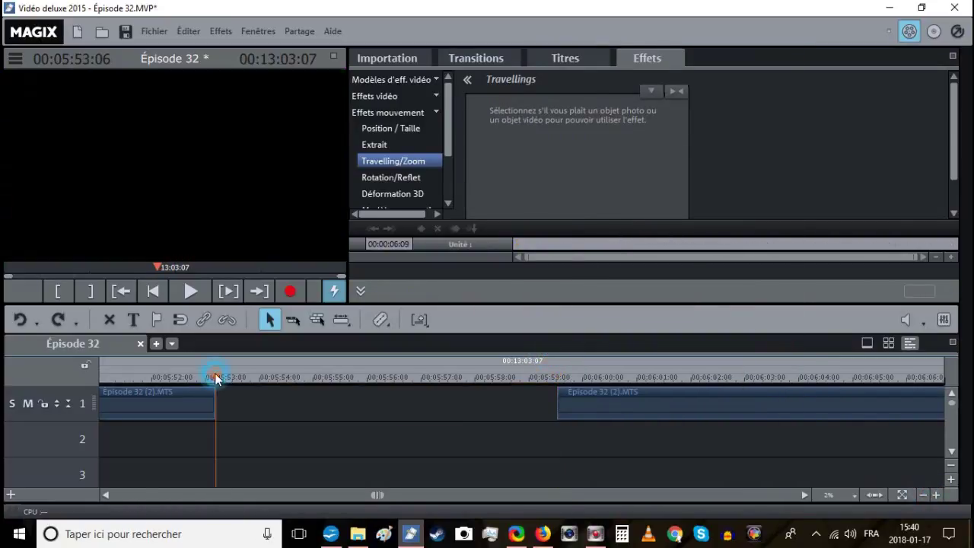
left_click_drag(609, 398, 267, 409)
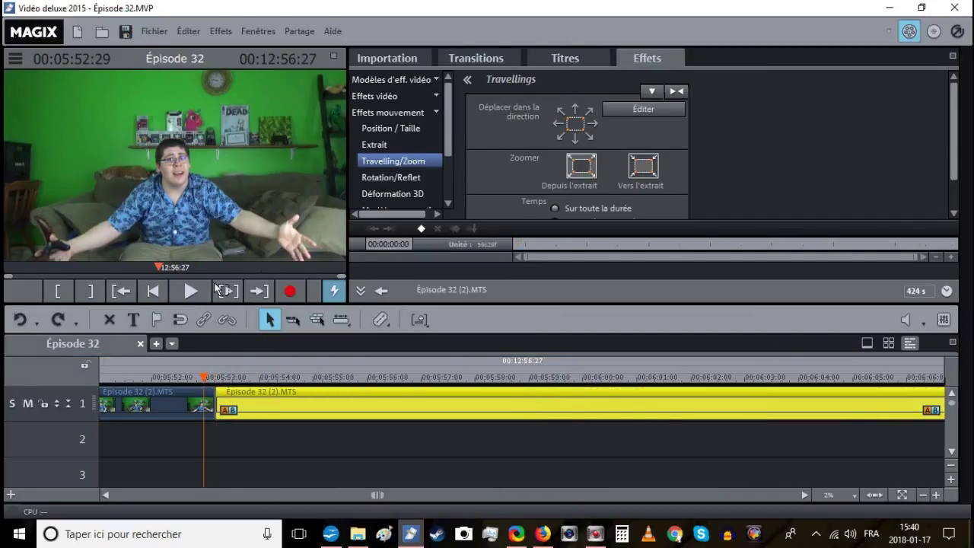
Split the clip at the empty-couch shot around 00:06:08, shift the cut to 00:06:08:05, and save the project.
left_click(192, 291)
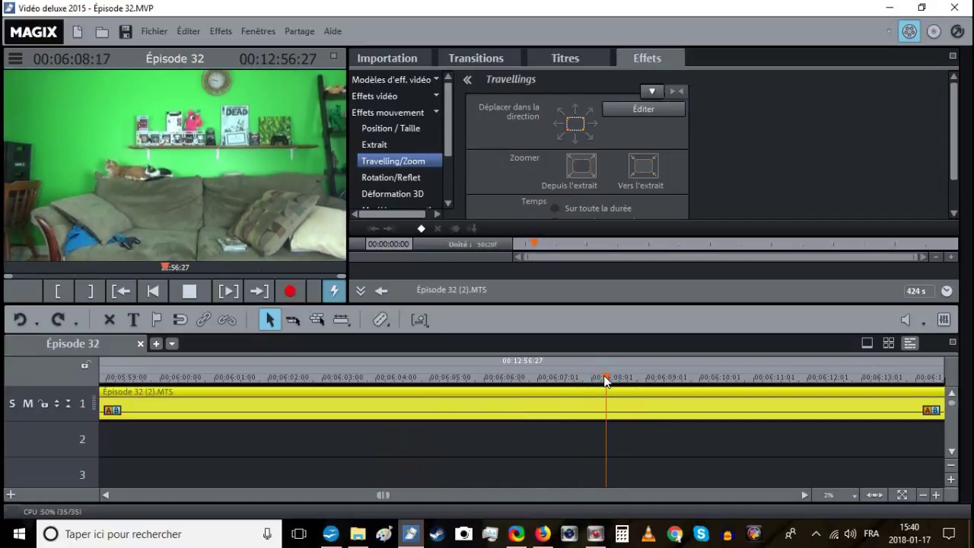
key("t")
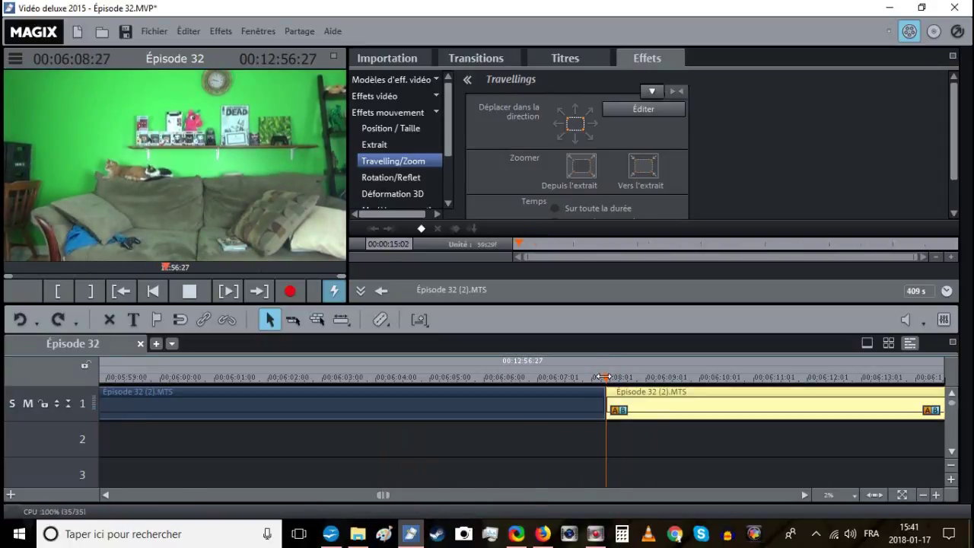
left_click_drag(562, 377, 599, 379)
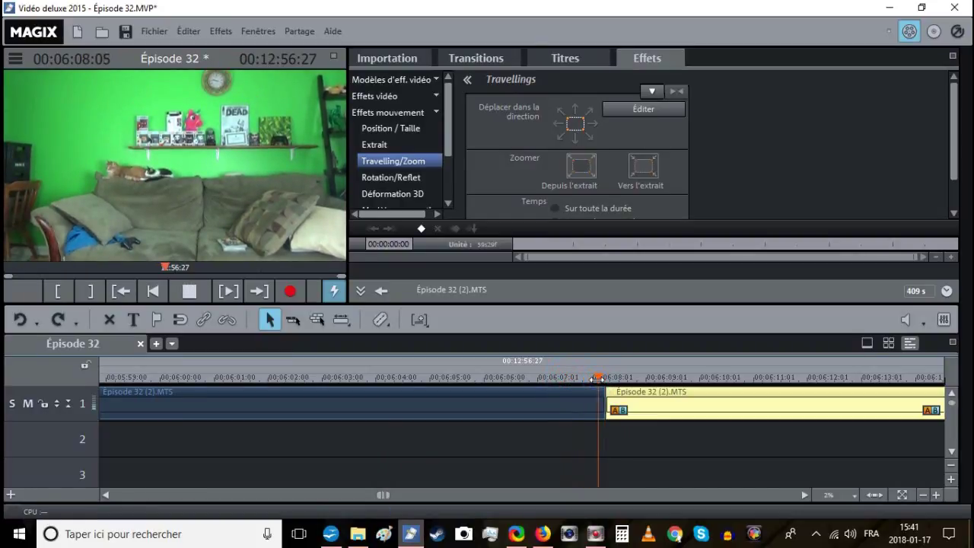
left_click(601, 404)
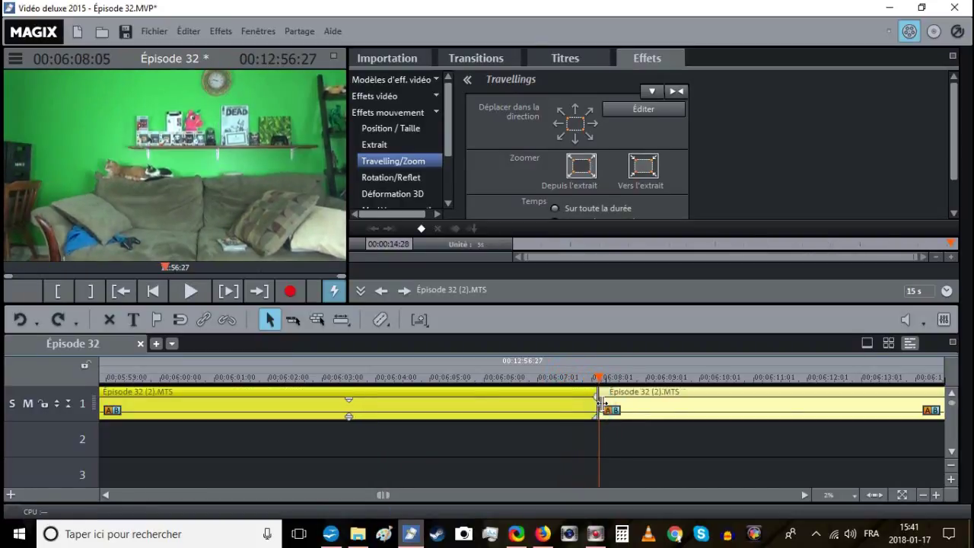
left_click(126, 31)
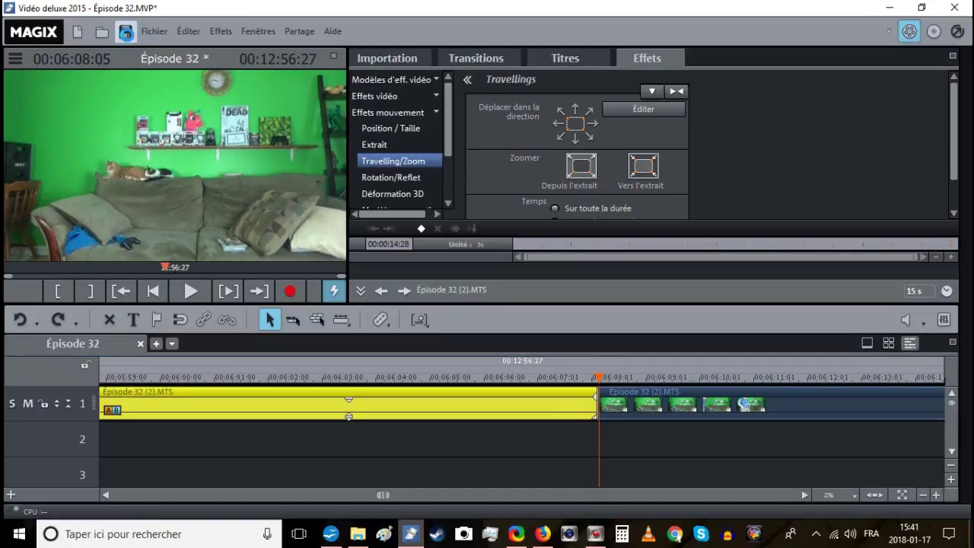
Review the footage after the 00:06:08:05 cut up to about 00:06:36 to find the next cut point.
left_click(653, 427)
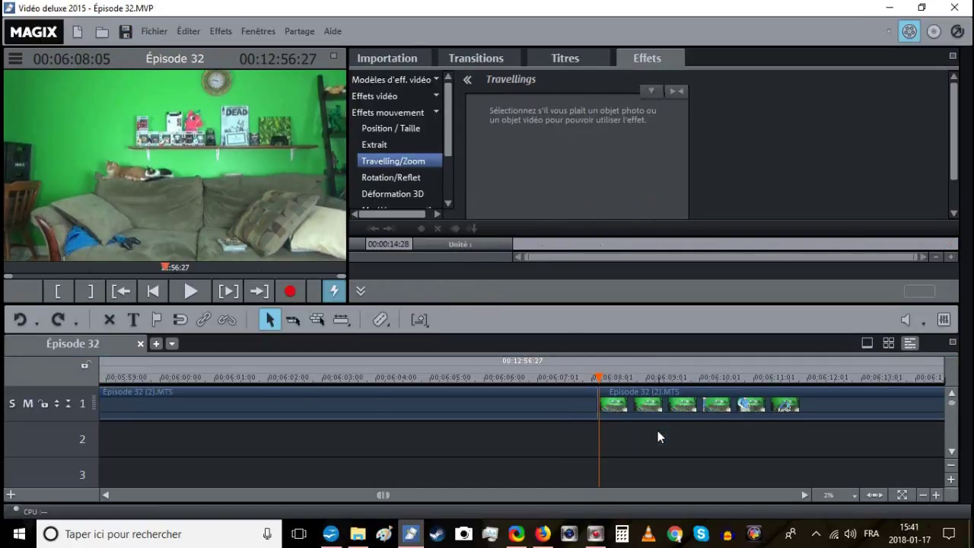
scroll(658, 431, "down", 3)
left_click(187, 290)
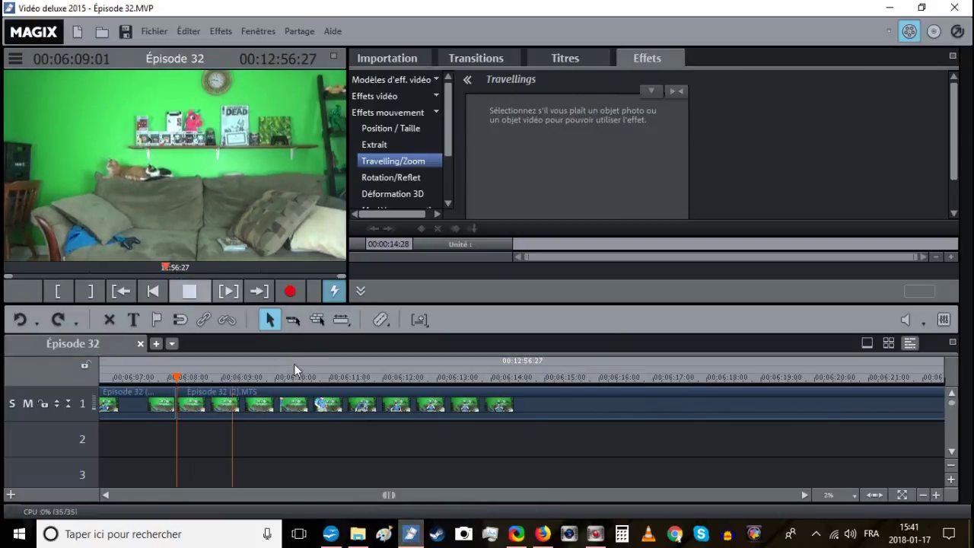
left_click(427, 379)
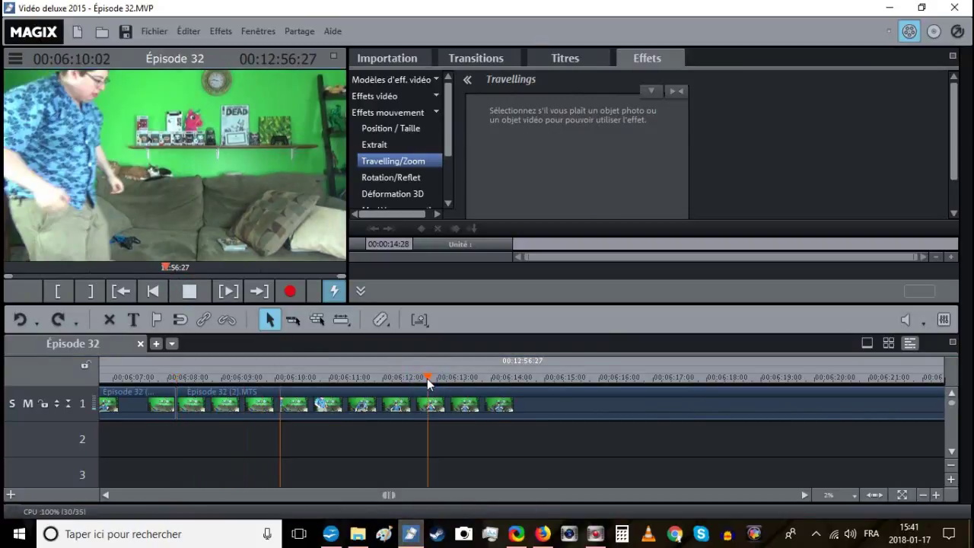
left_click(479, 379)
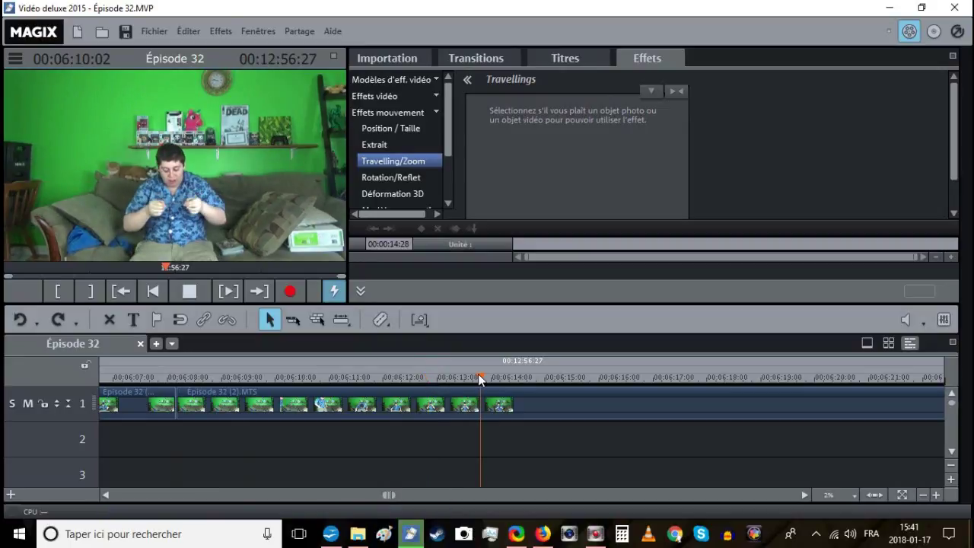
left_click(522, 378)
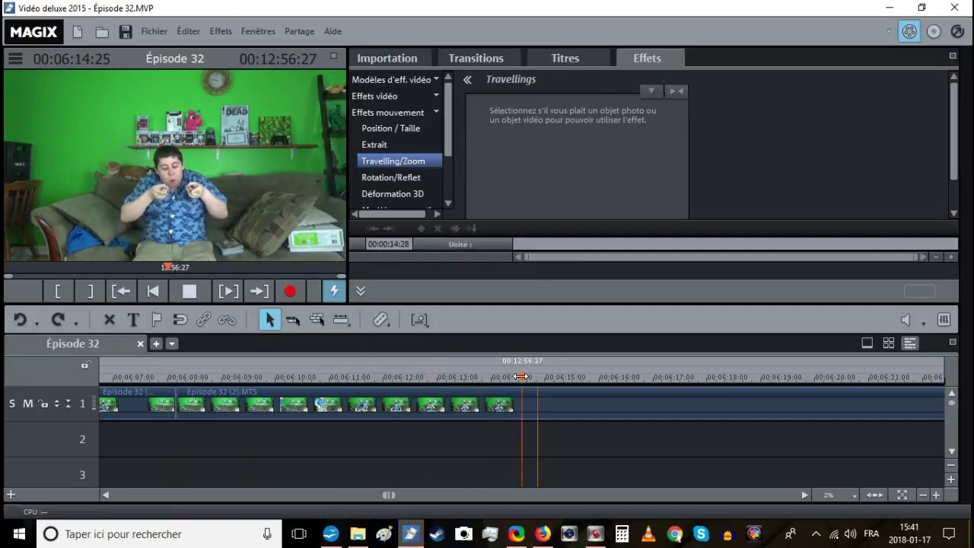
left_click(651, 378)
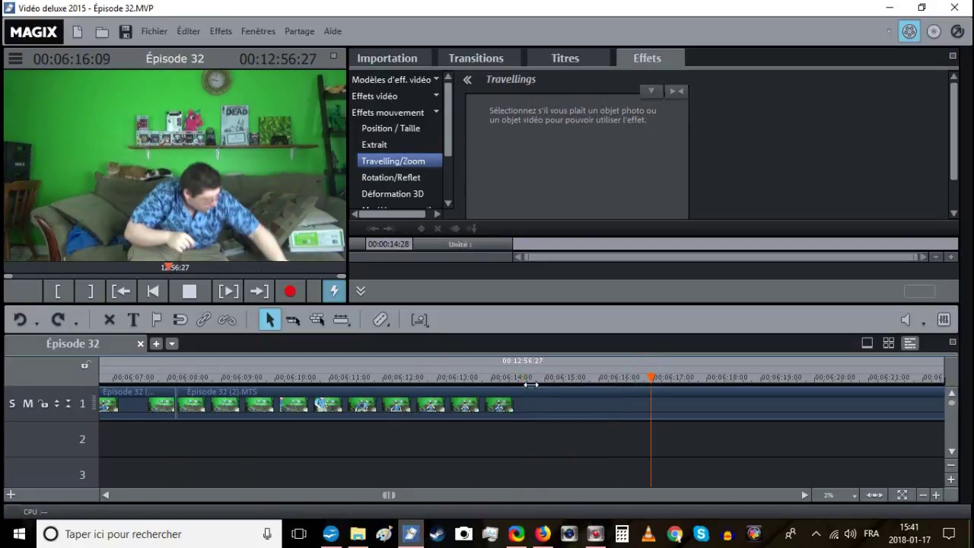
scroll(544, 383, "down", 3)
left_click(395, 378)
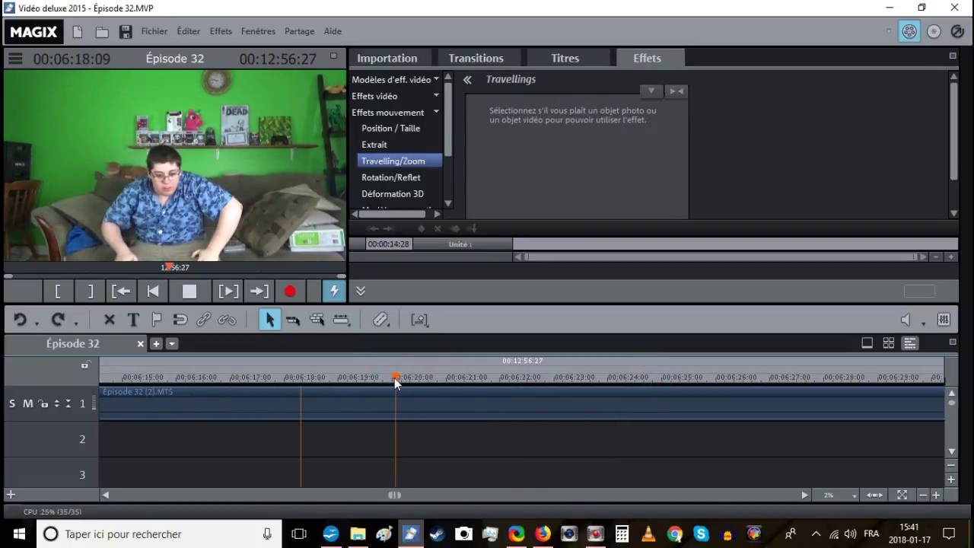
left_click(924, 495)
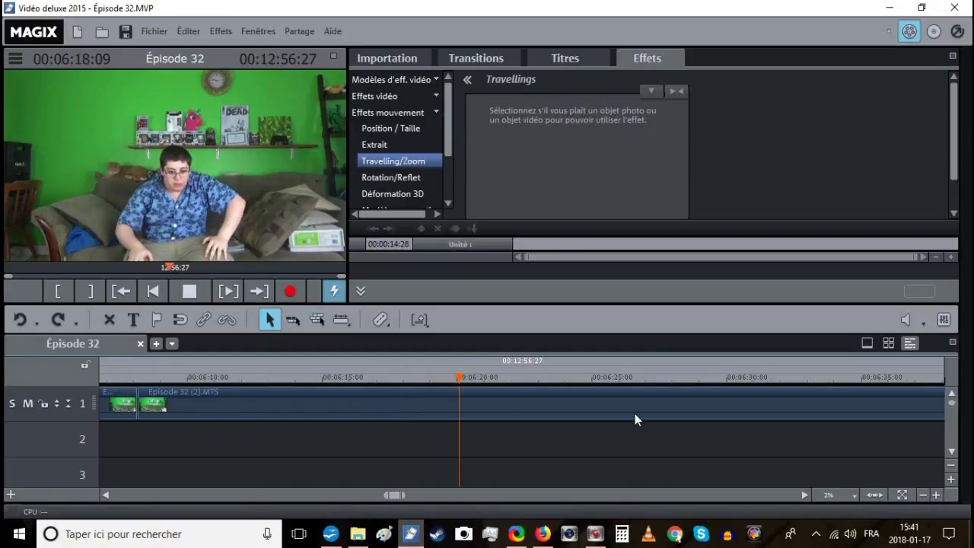
scroll(536, 374, "down", 2)
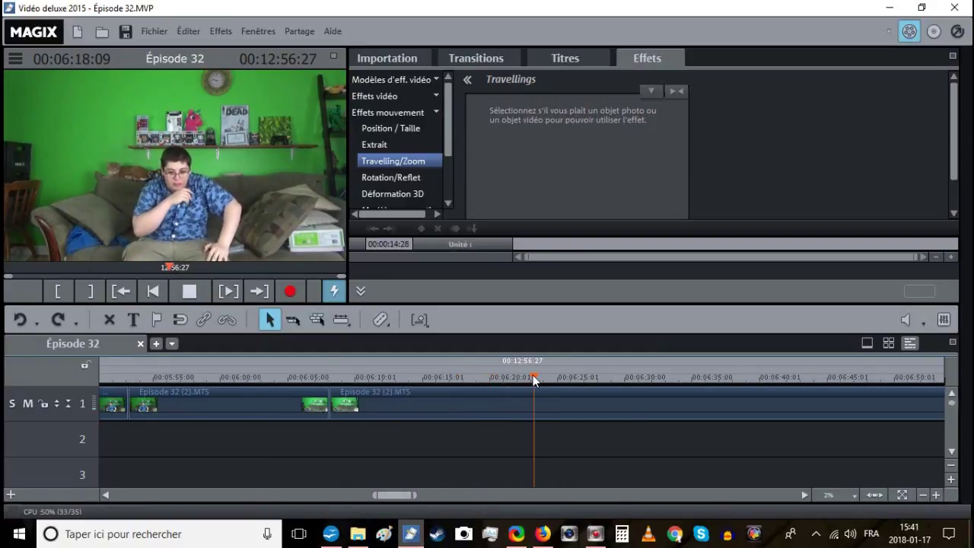
left_click_drag(533, 376, 541, 377)
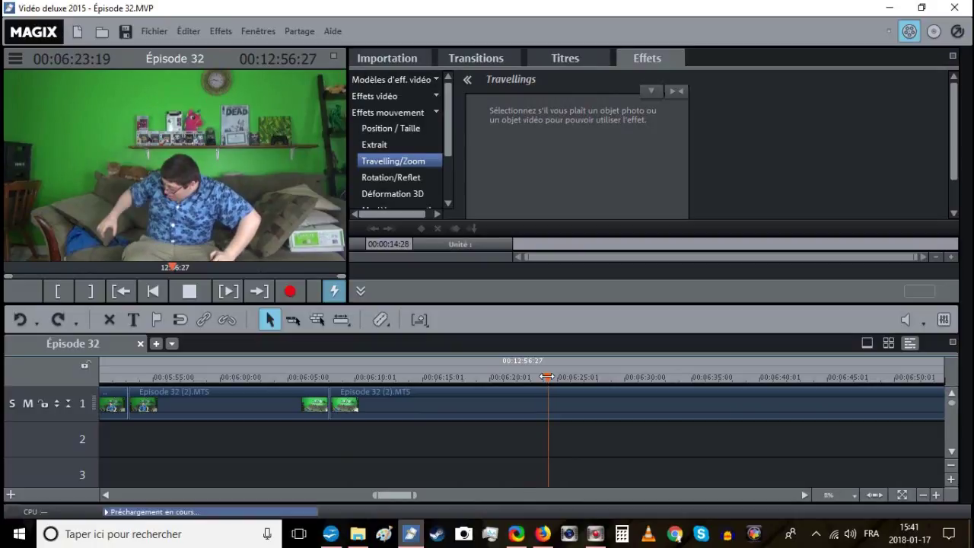
left_click(594, 377)
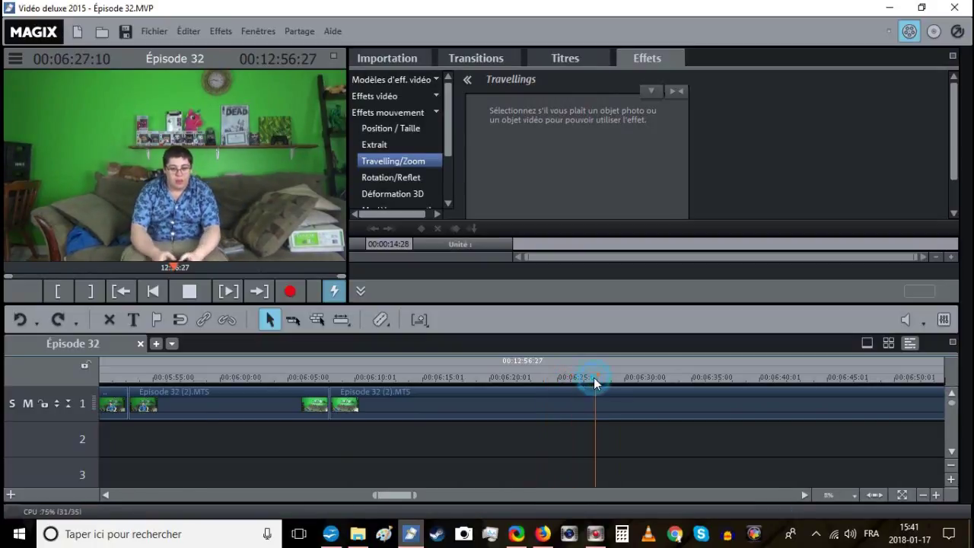
left_click(607, 378)
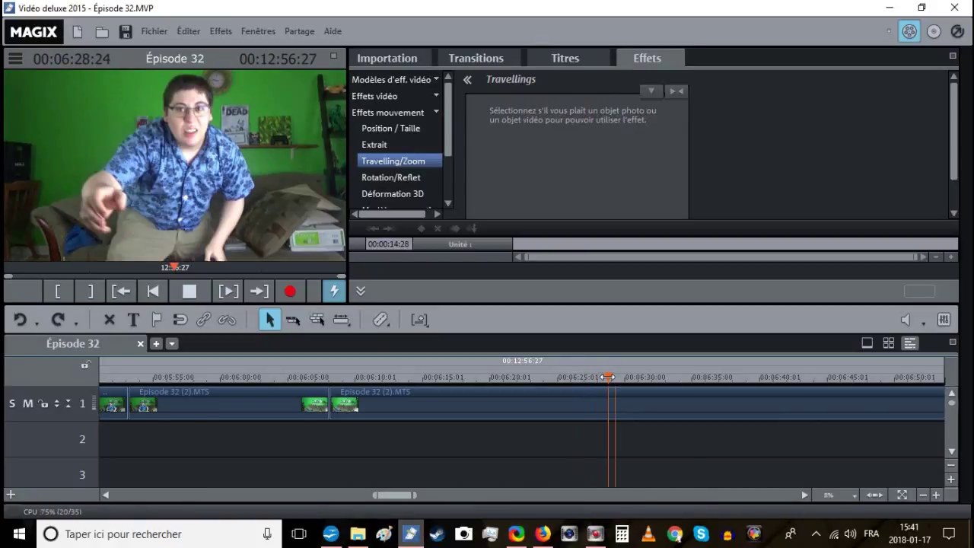
left_click(658, 378)
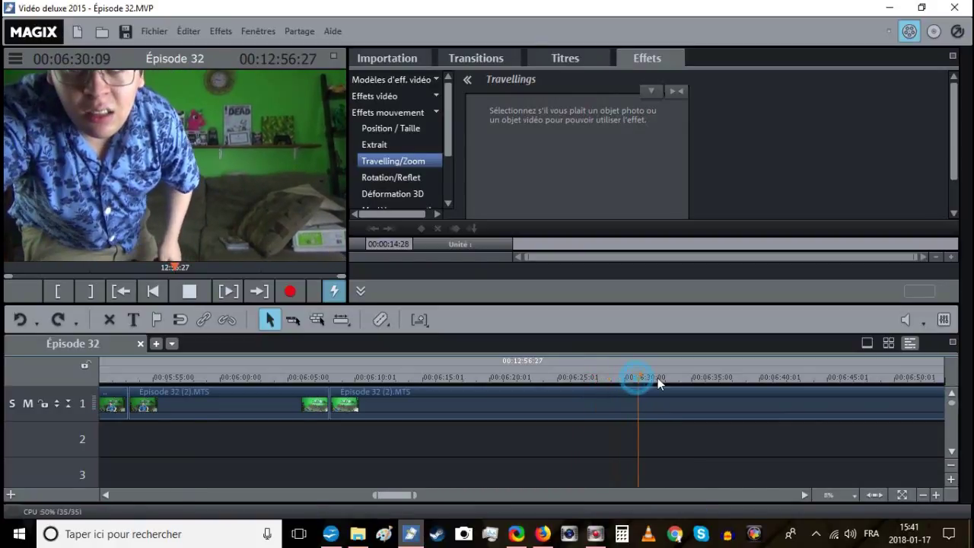
left_click(684, 378)
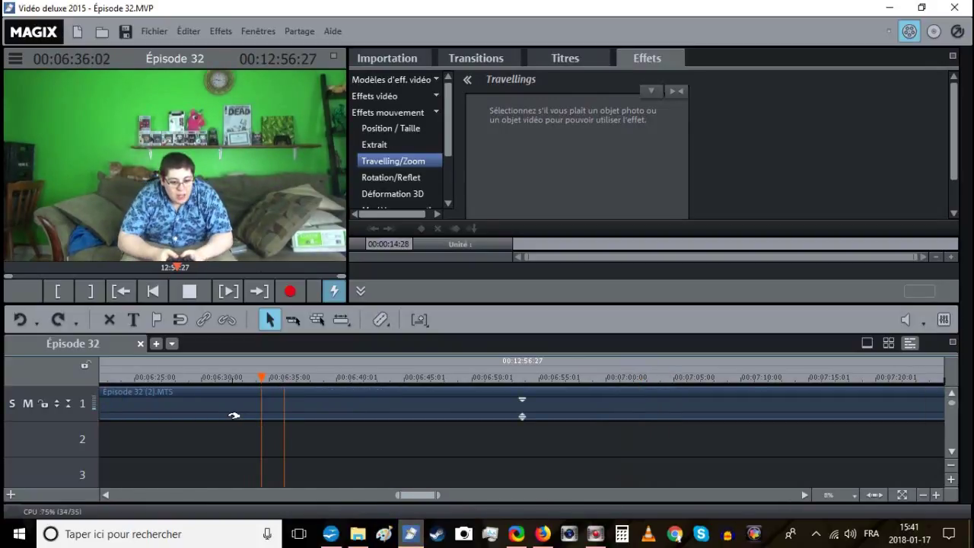
Find the end of the unwanted section after 00:06:36 and split the clip at 00:06:36:22.
left_click(286, 384)
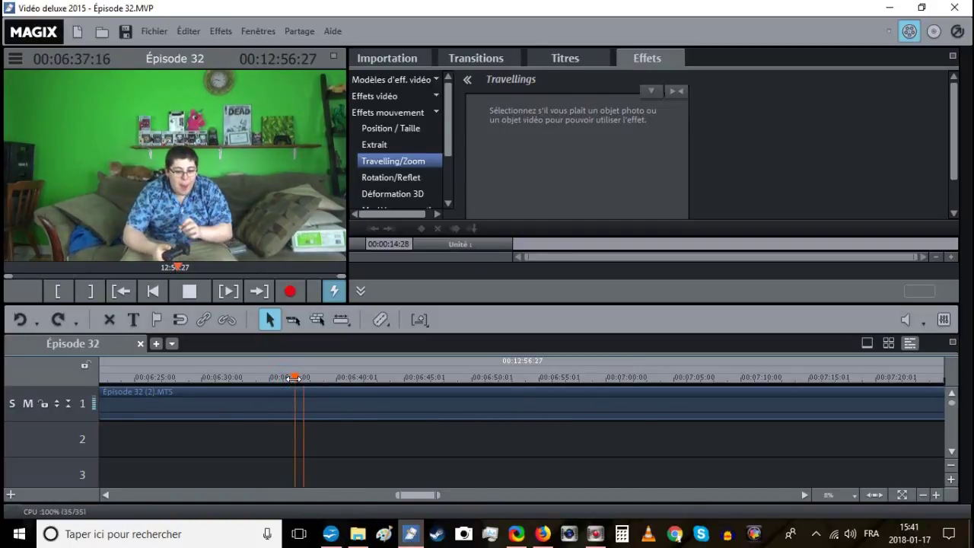
left_click(294, 378)
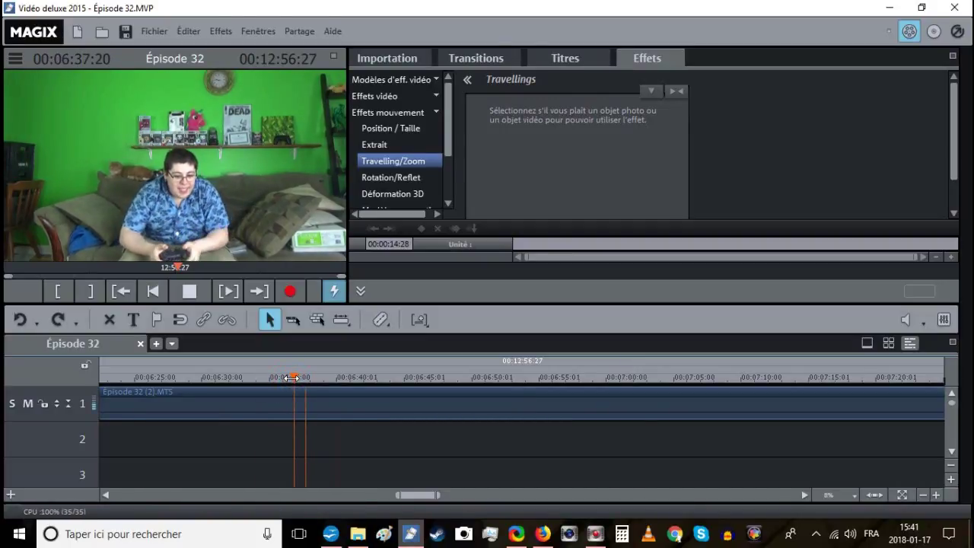
left_click(923, 495)
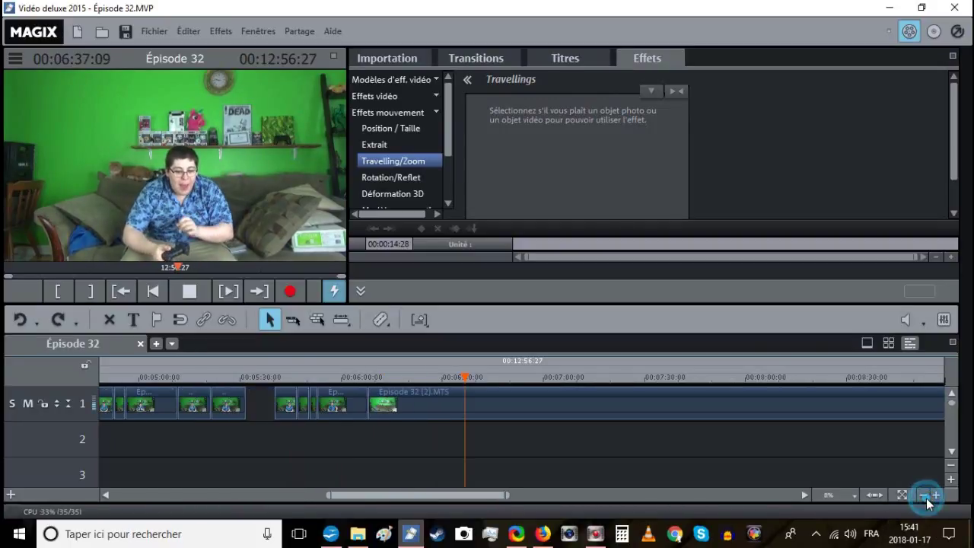
left_click(445, 399)
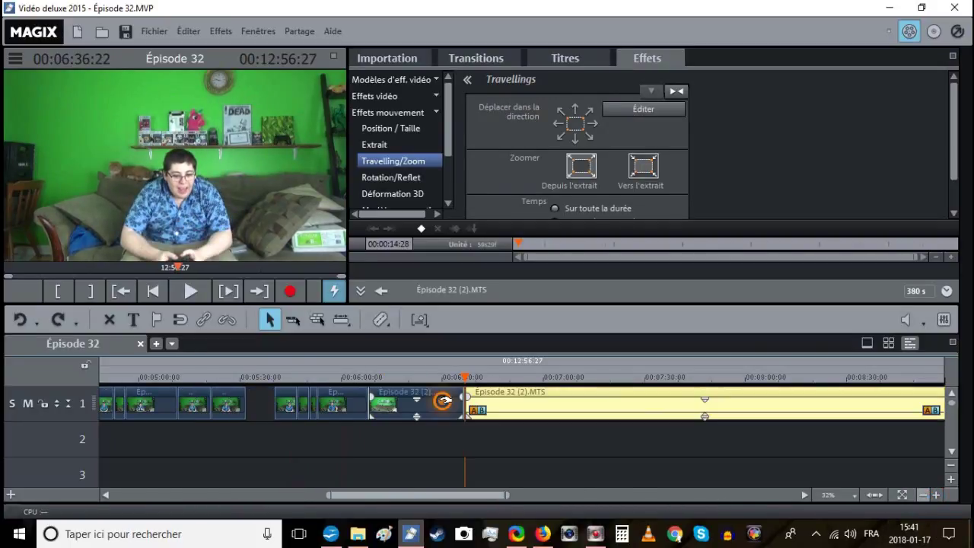
key("t")
Delete the section from 00:06:08:05 to 00:06:36:22 and move the following clip up against the preceding one.
right_click(452, 405)
left_click(466, 349)
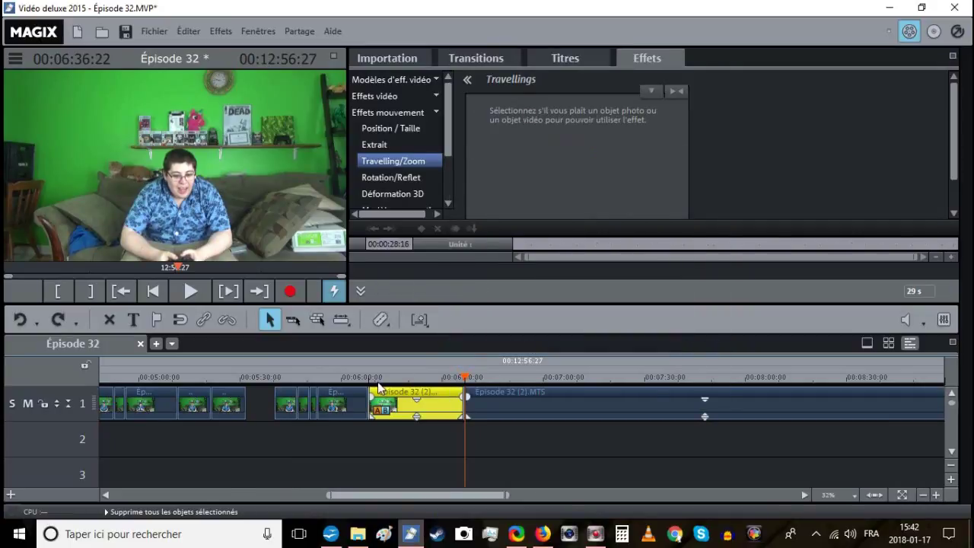
left_click(368, 375)
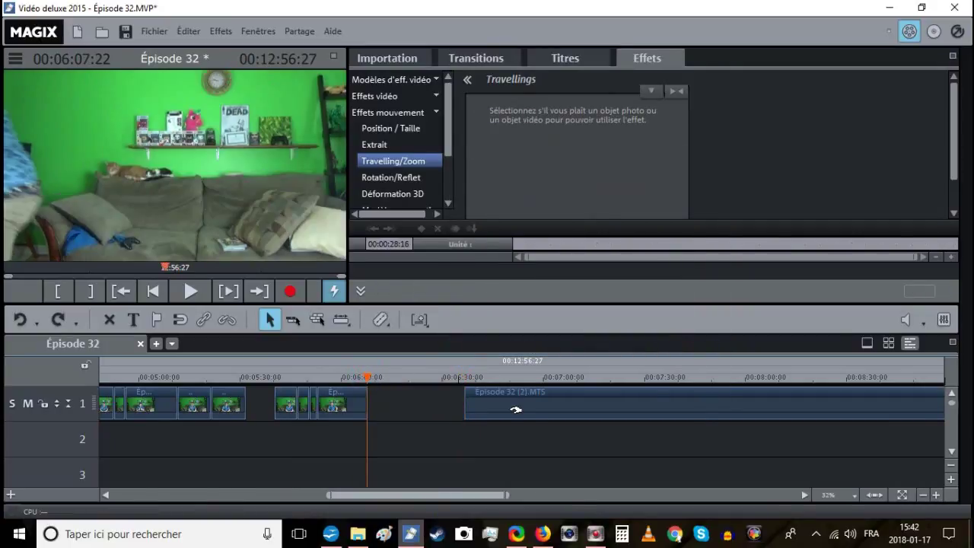
left_click(935, 496)
left_click(935, 495)
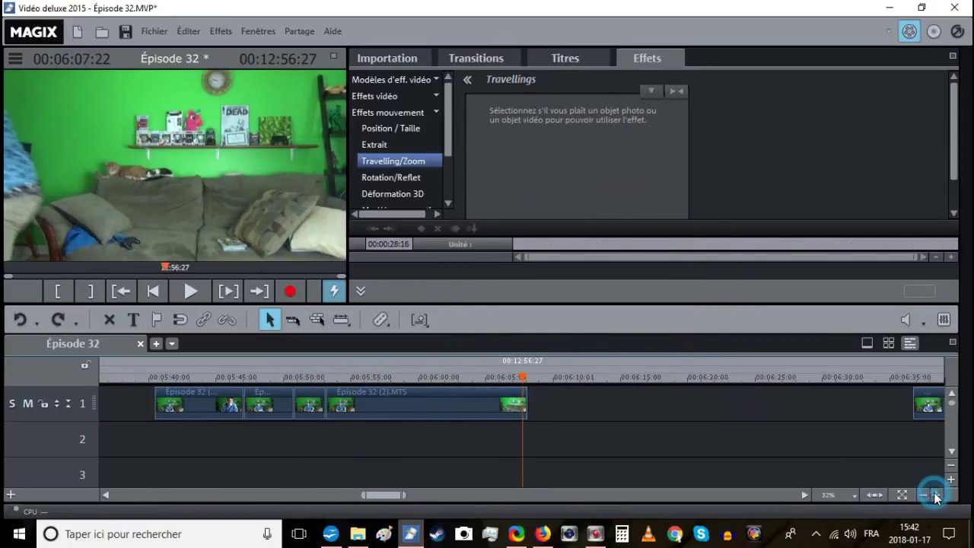
left_click(935, 495)
left_click(545, 376)
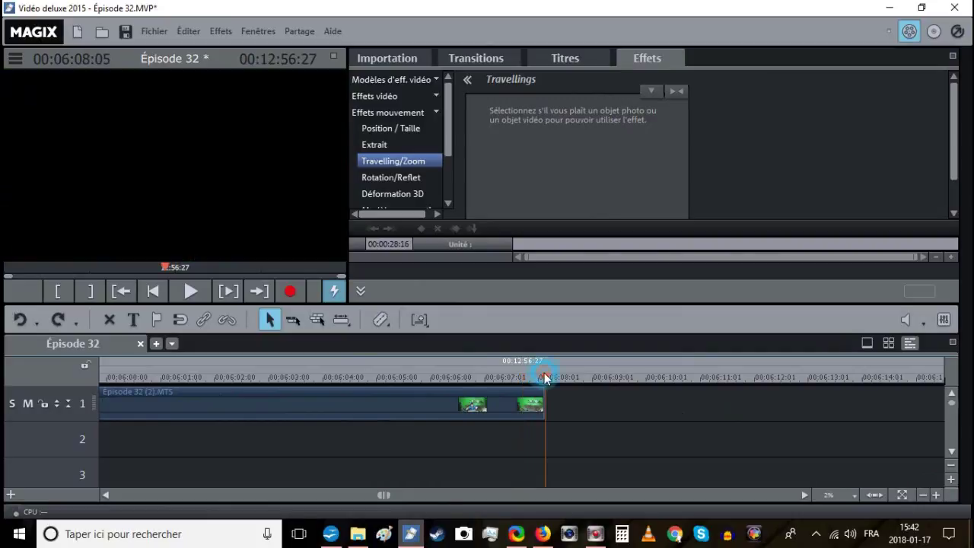
left_click(921, 495)
left_click_drag(666, 405, 613, 403)
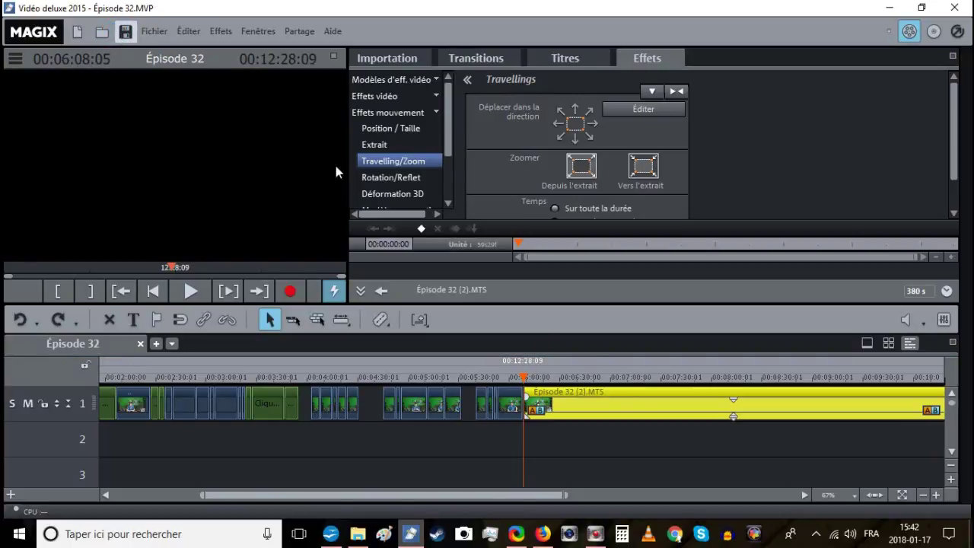
Play on past the new join at 00:06:08:05 and split the clip at 00:06:20:27.
left_click(936, 494)
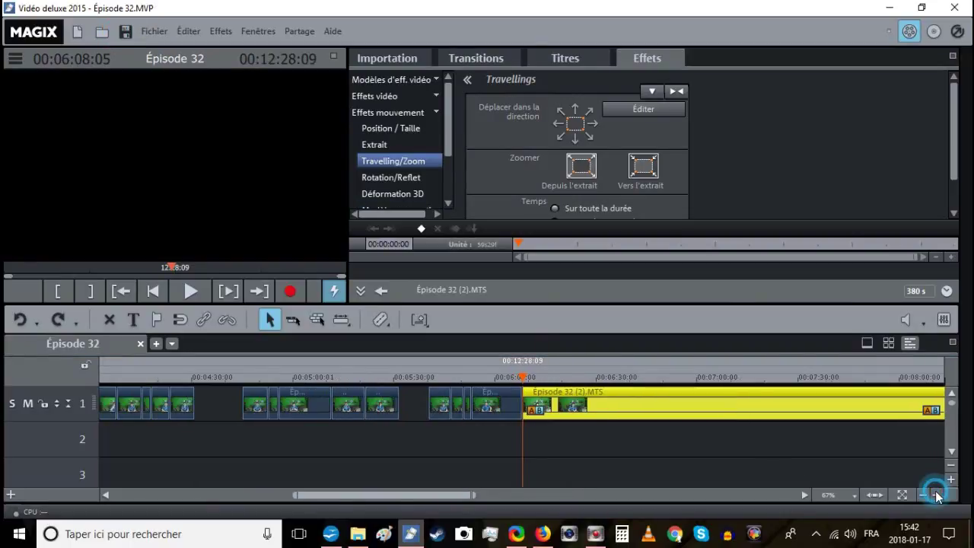
left_click(936, 495)
left_click(936, 495)
left_click(937, 495)
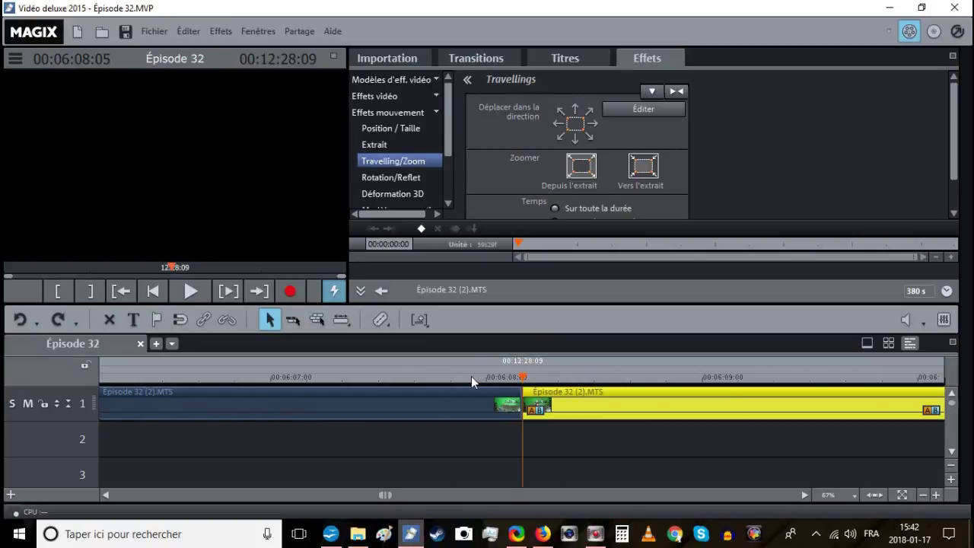
left_click(194, 293)
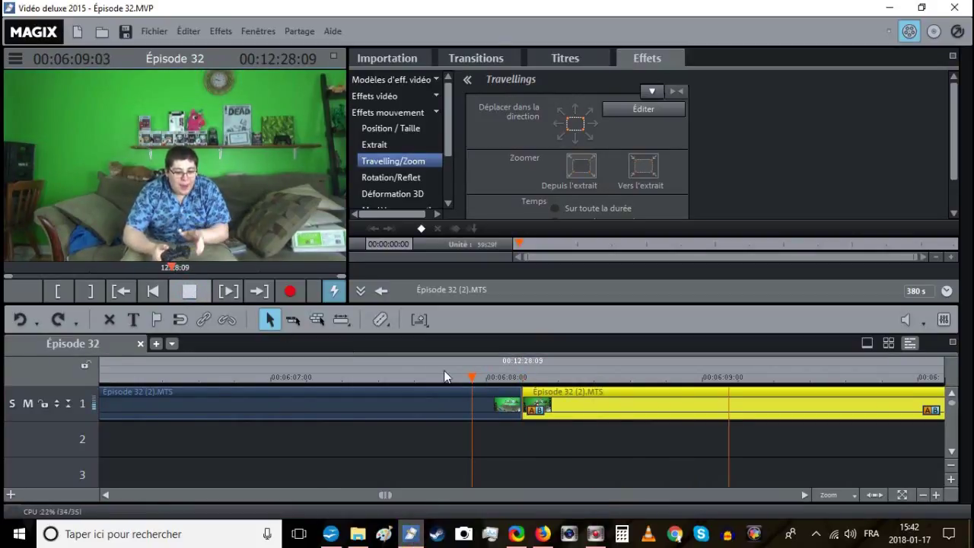
left_click(922, 494)
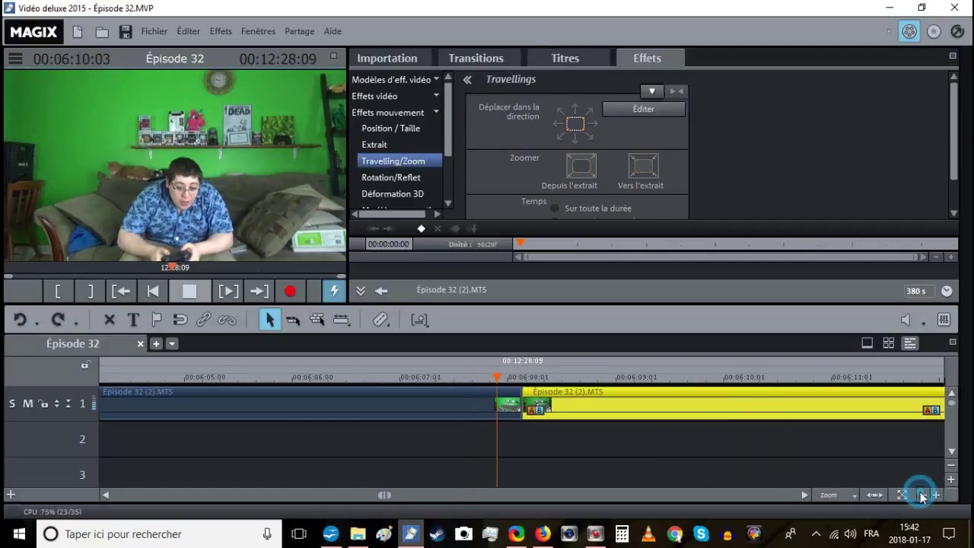
scroll(828, 463, "down", 2)
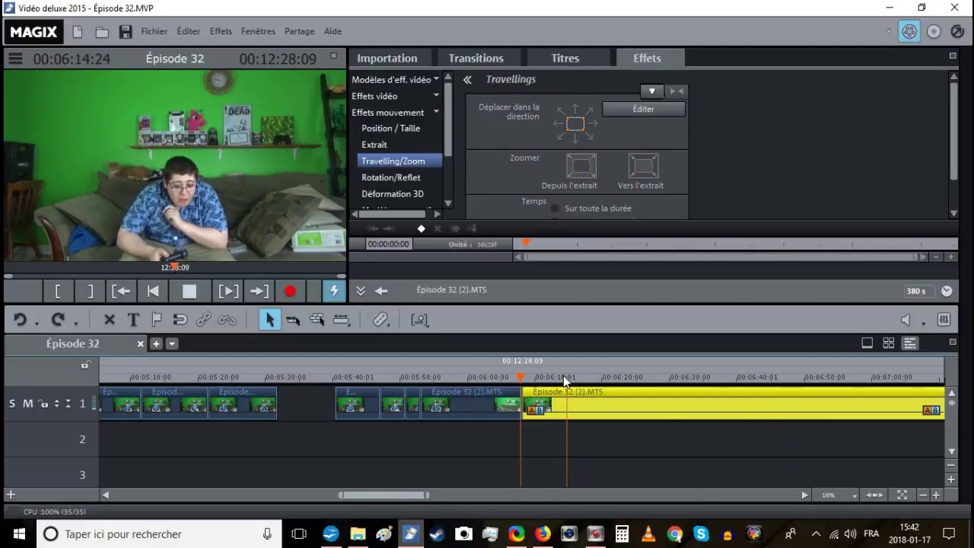
left_click(935, 496)
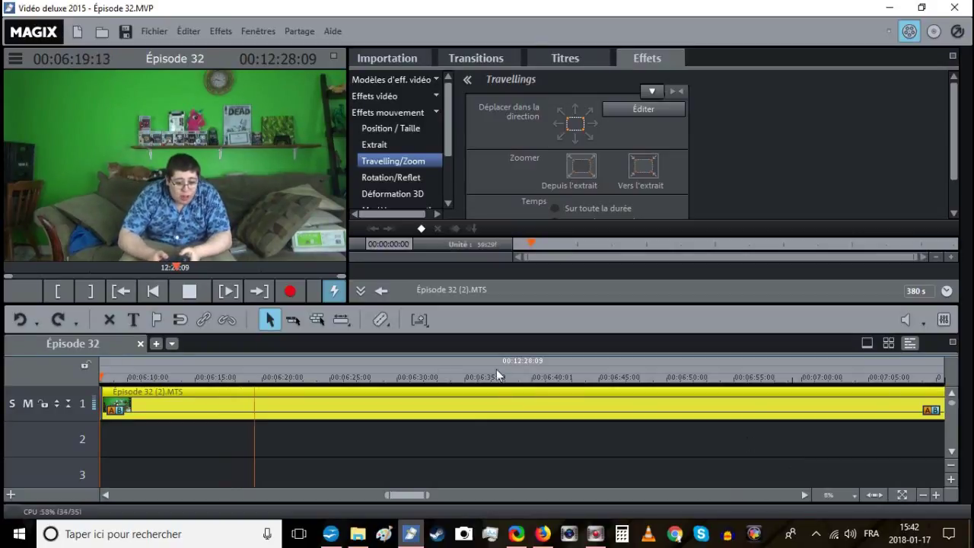
left_click(274, 376)
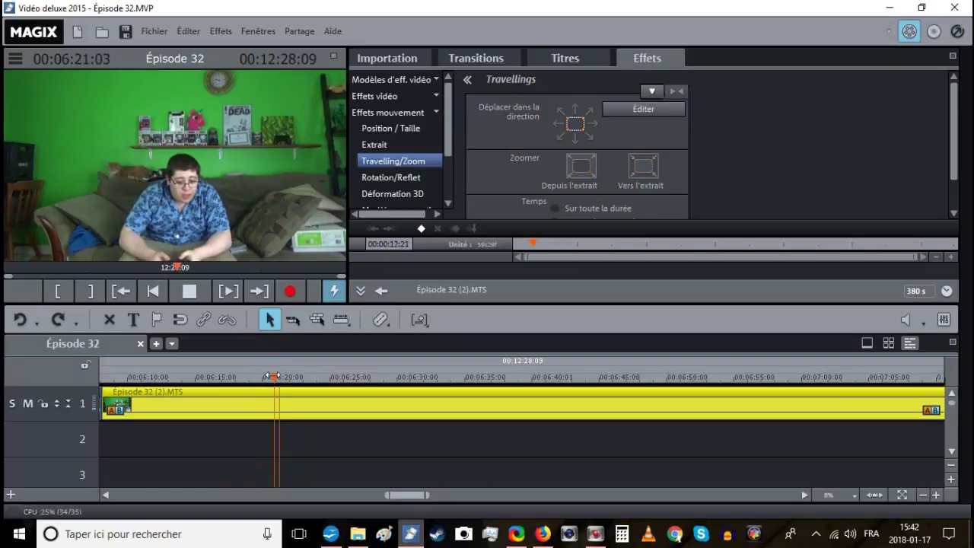
key("t")
Ungroup the section from 00:06:08:05 to 00:06:20:27, delete its video, and move its audio from track 2 up to track 1.
left_click(235, 389)
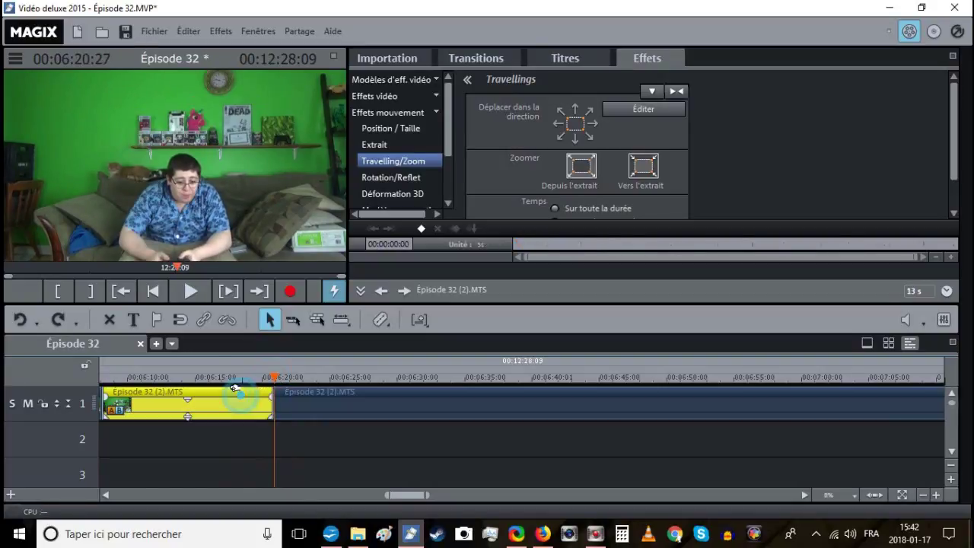
left_click(225, 320)
right_click(249, 395)
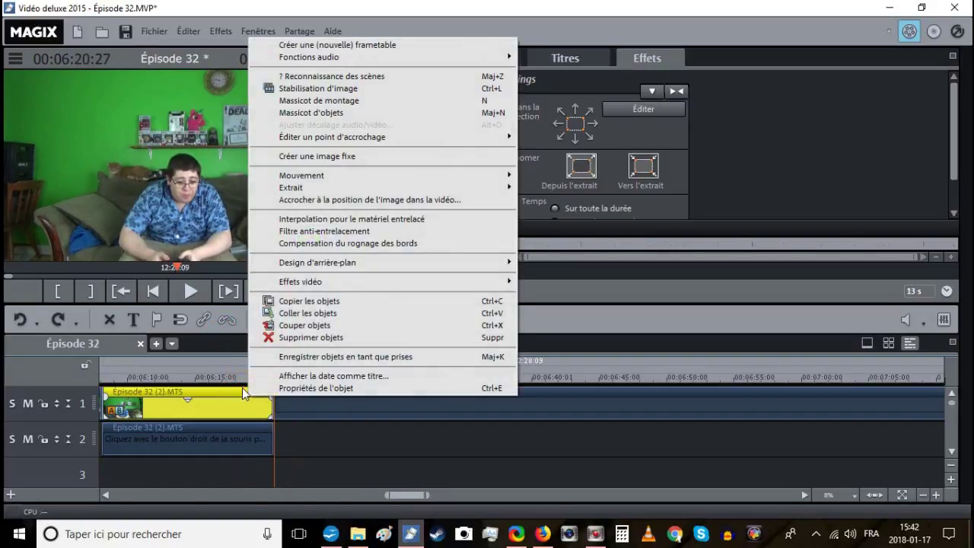
left_click(271, 338)
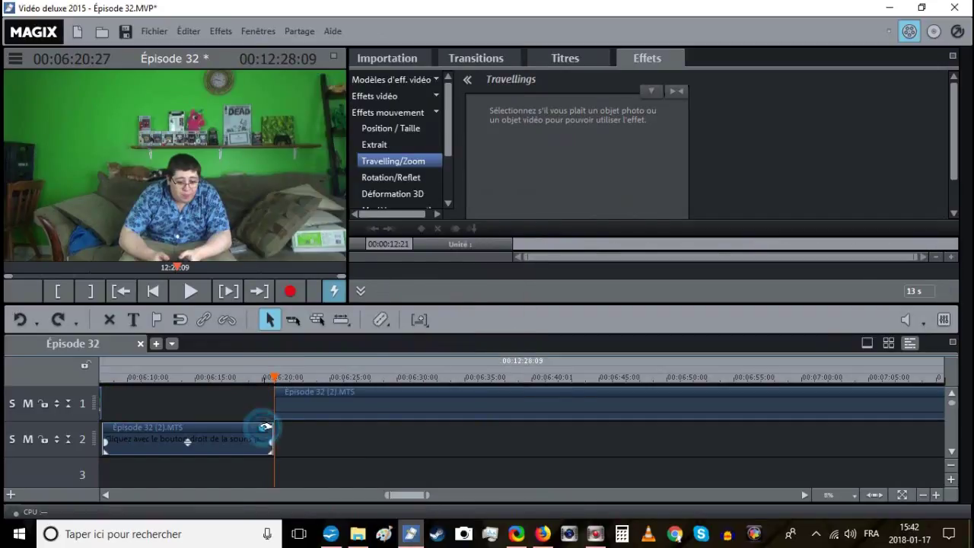
left_click_drag(265, 427, 265, 415)
Check playback into the audio-only section, review the footage after it, and split the clip at 00:06:31:05.
left_click(100, 379)
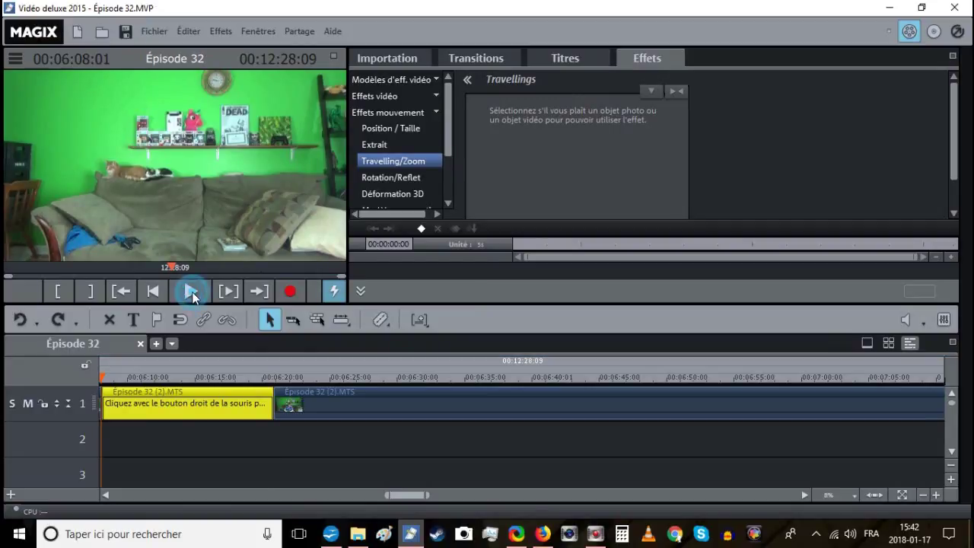
left_click(192, 293)
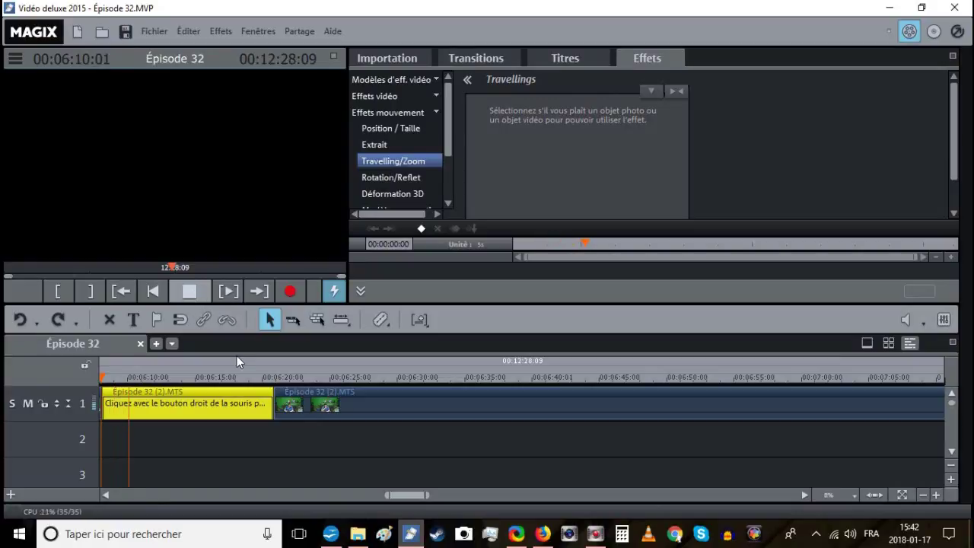
left_click(278, 374)
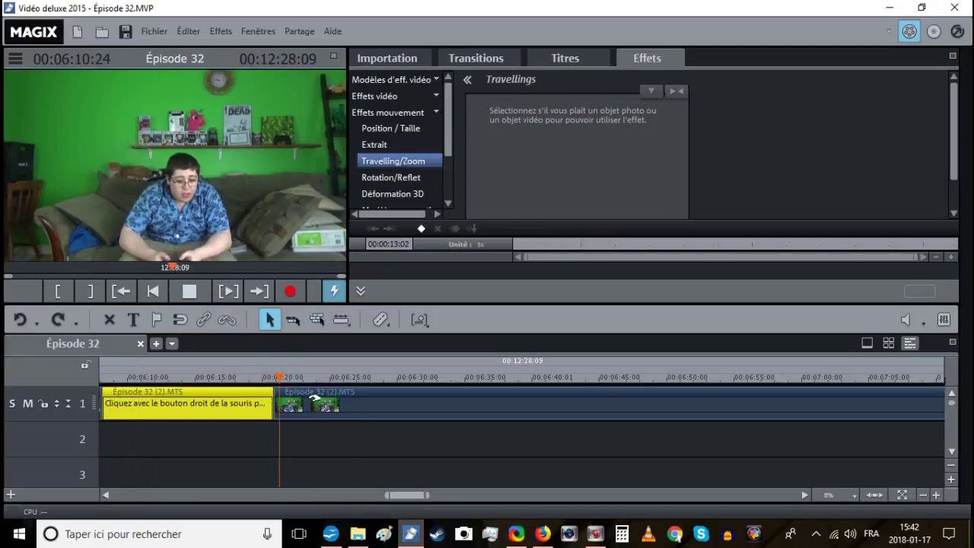
left_click(331, 440)
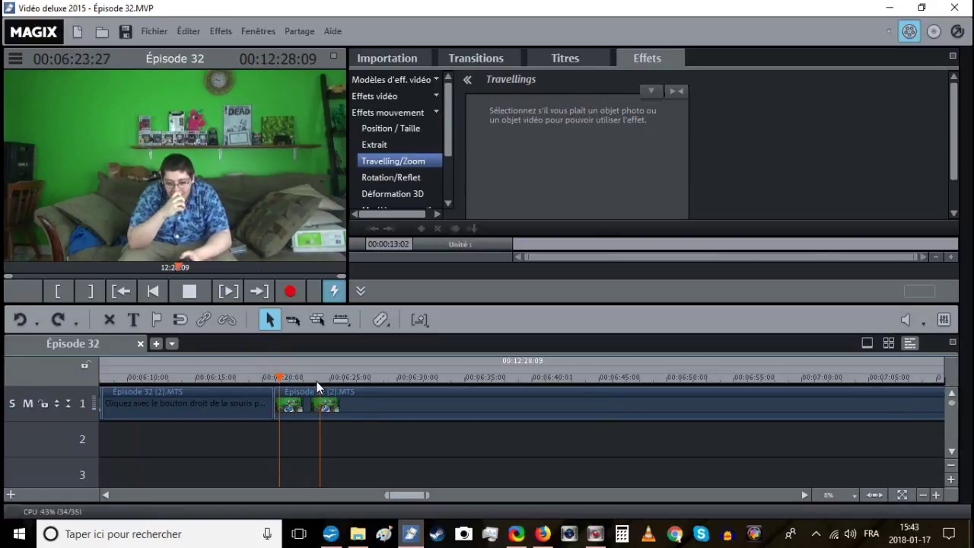
left_click(345, 374)
left_click(375, 377)
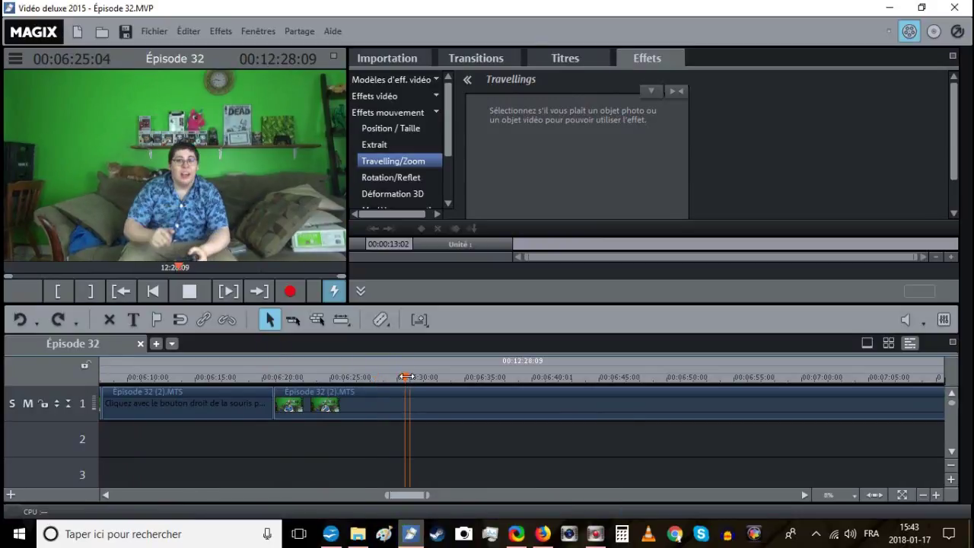
left_click(411, 376)
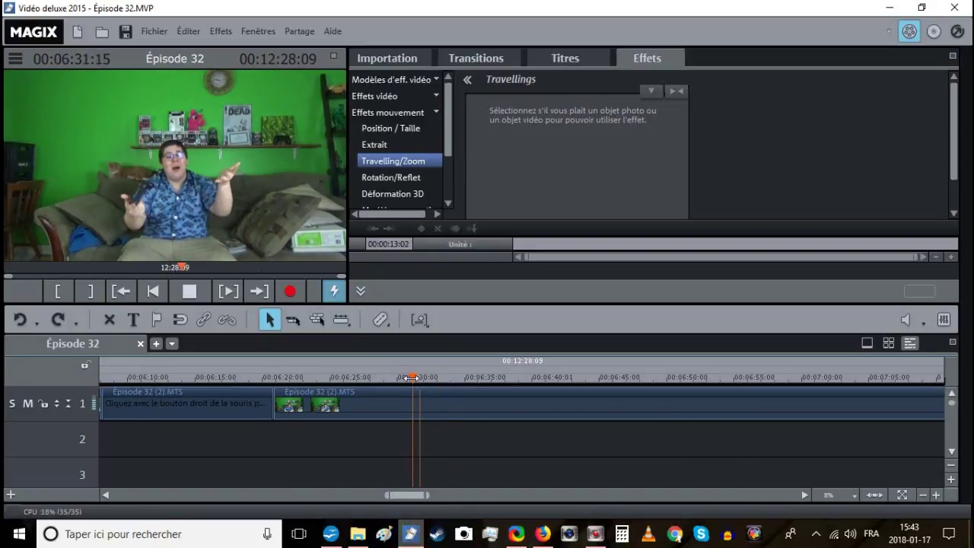
left_click(391, 390)
key("t")
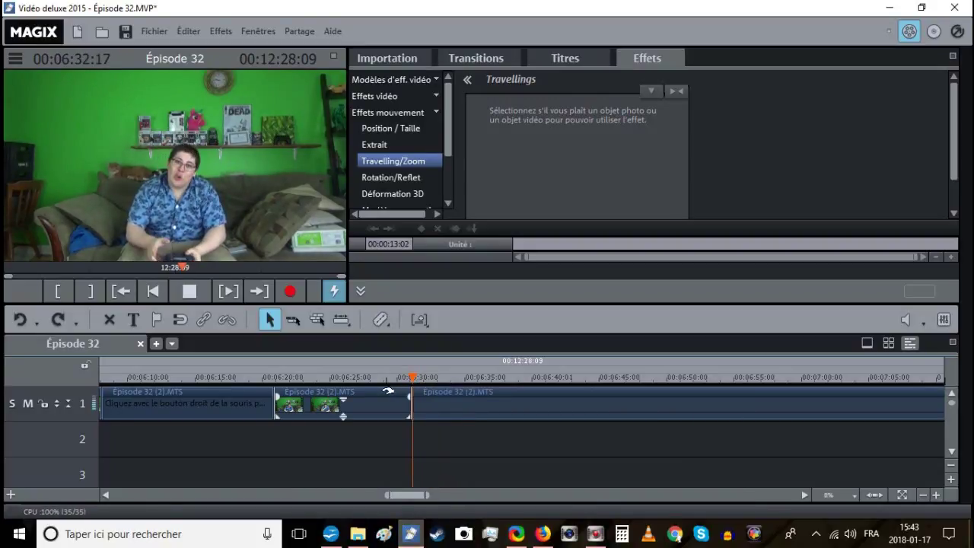
Delete the section from 00:06:20:27 to 00:06:31:05.
left_click(388, 396)
right_click(390, 402)
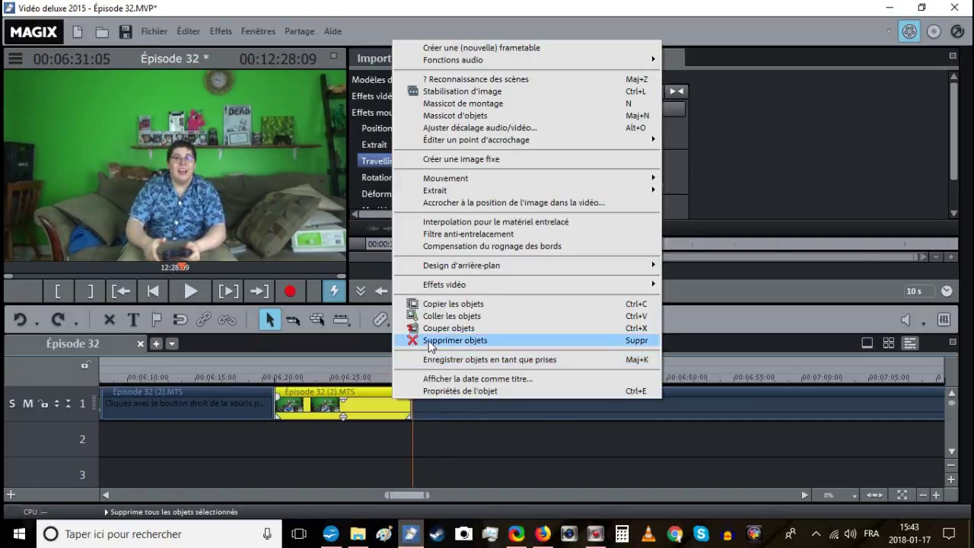
left_click(389, 367)
key("Delete")
Review the footage after the deleted section, from about 00:06:40 to 00:07:07, to locate the end of the unwanted part.
left_click(627, 374)
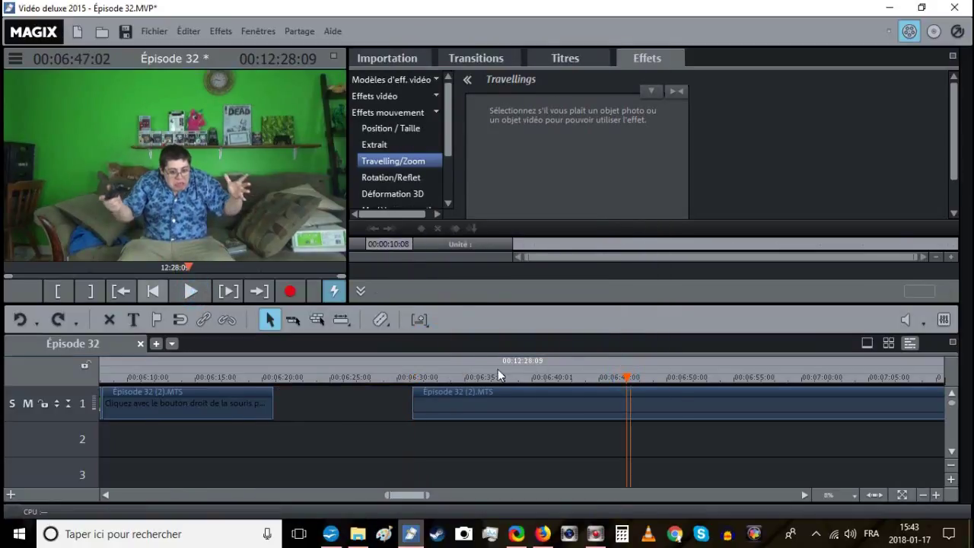
scroll(498, 369, "right", 5)
key("space")
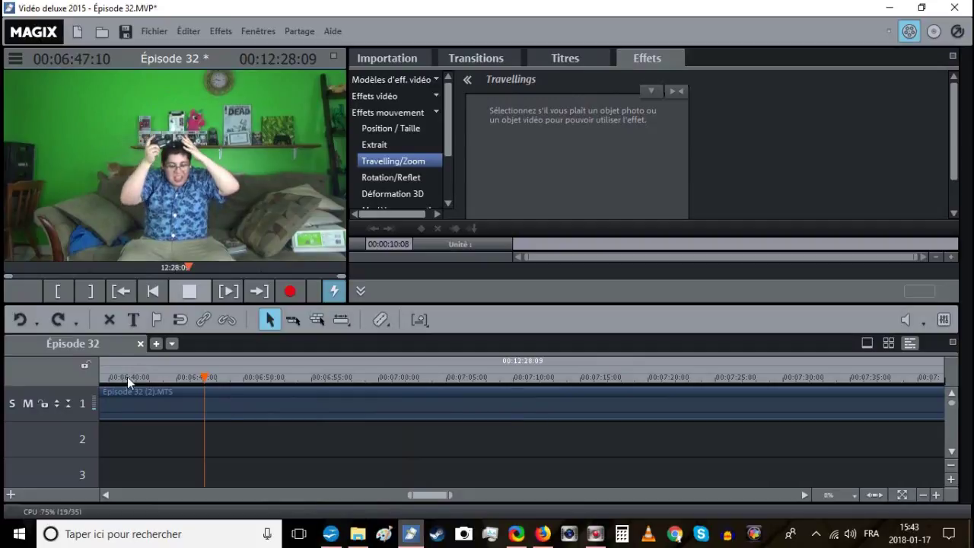
left_click(127, 377)
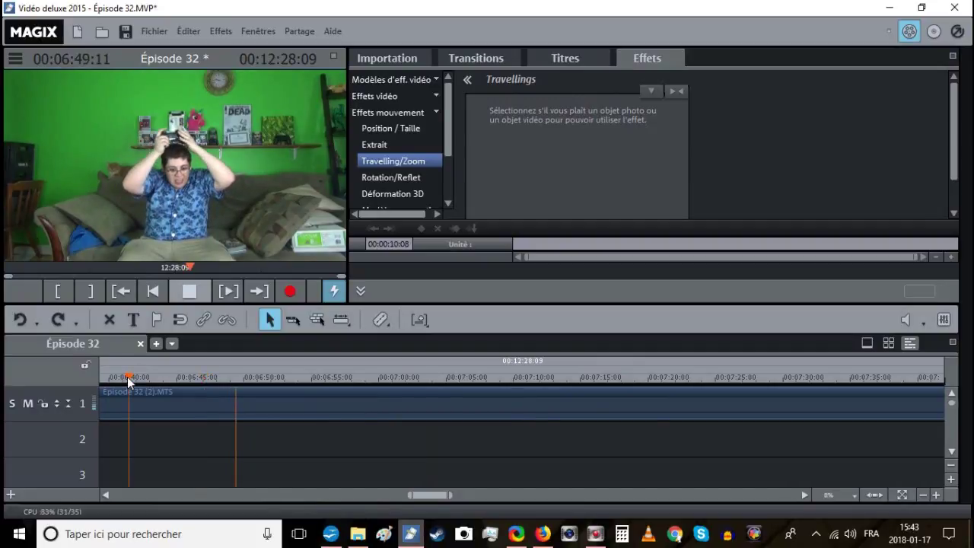
left_click(127, 377)
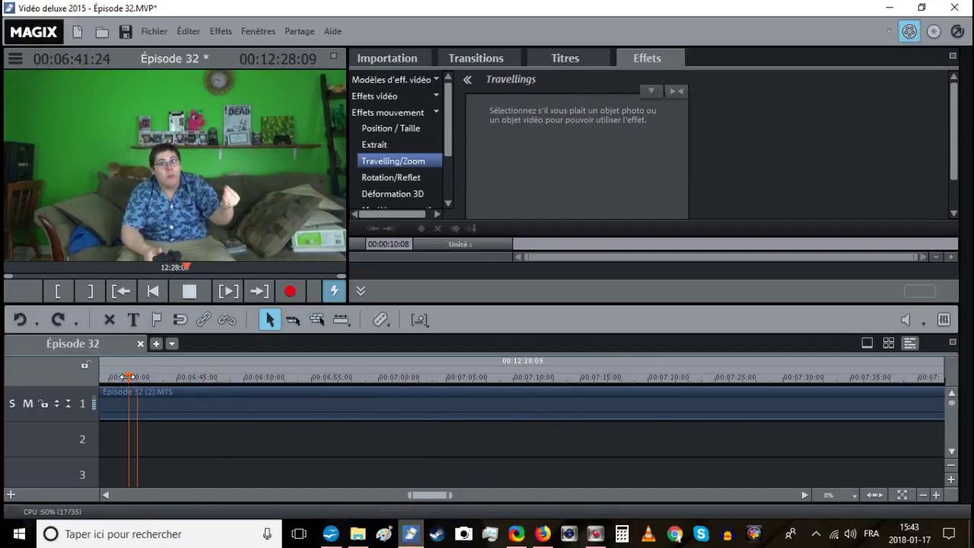
left_click(275, 378)
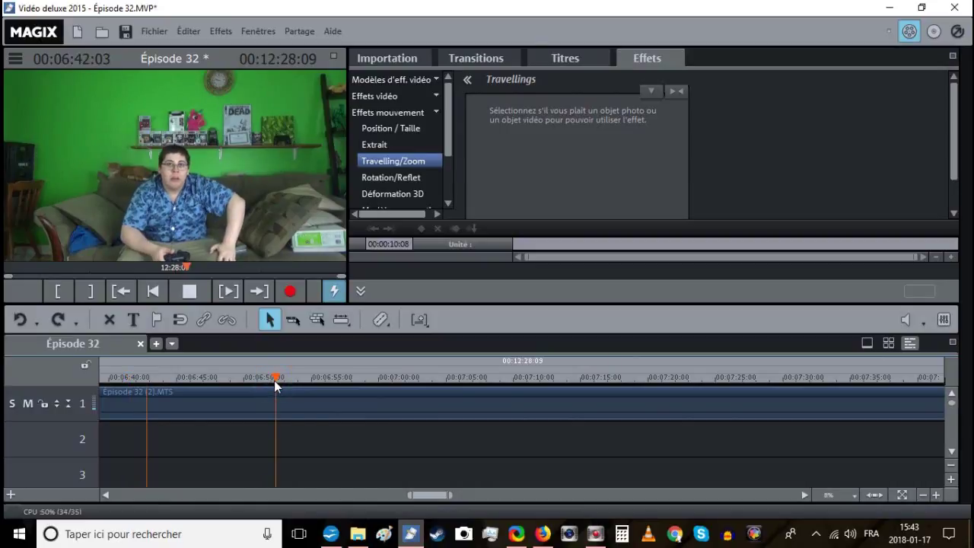
left_click(275, 378)
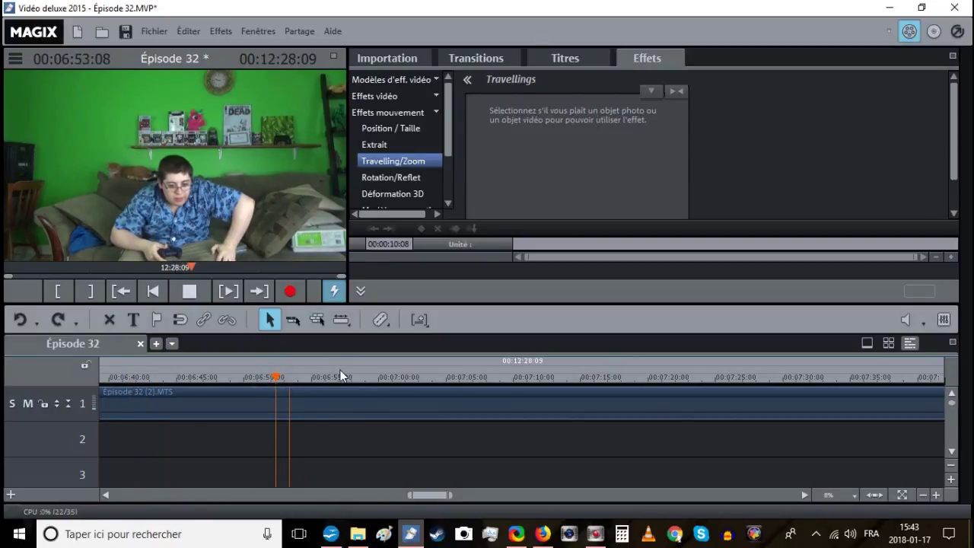
left_click(374, 378)
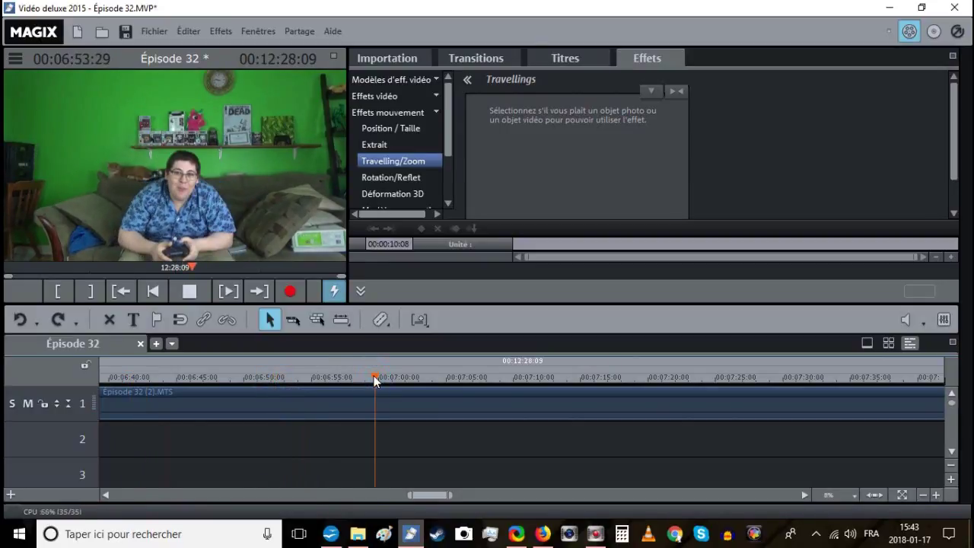
left_click(362, 377)
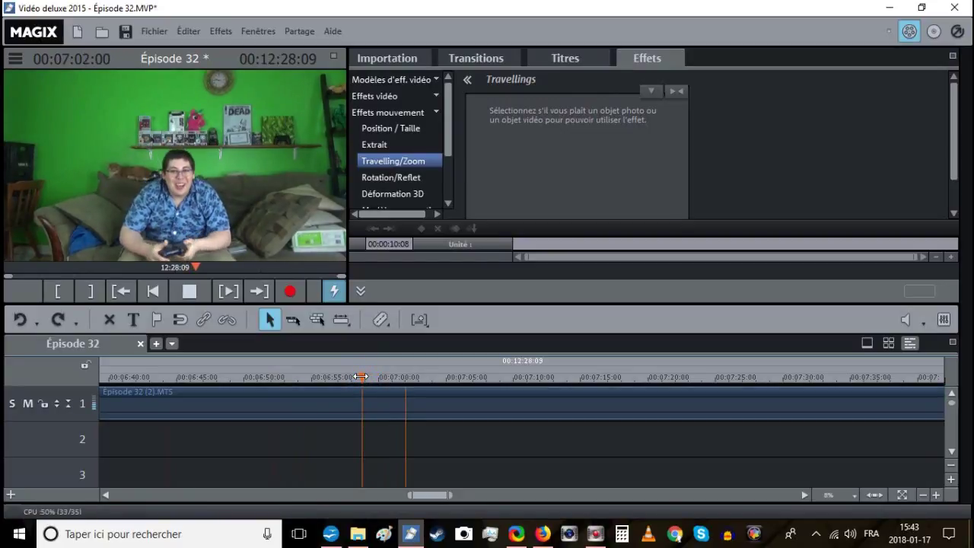
left_click(371, 378)
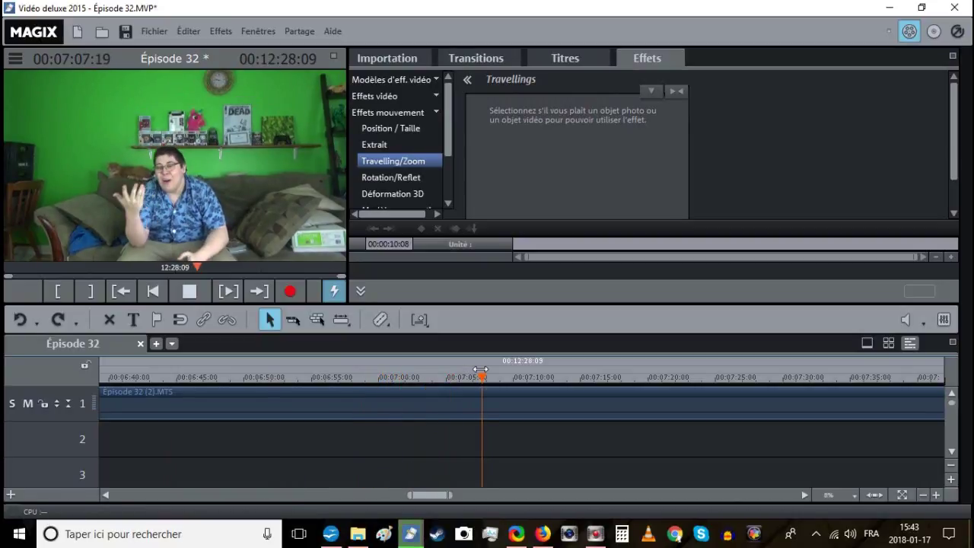
Split the clip at 00:07:07:07 and delete the section before it, from 00:06:31:05.
left_click_drag(481, 369, 472, 380)
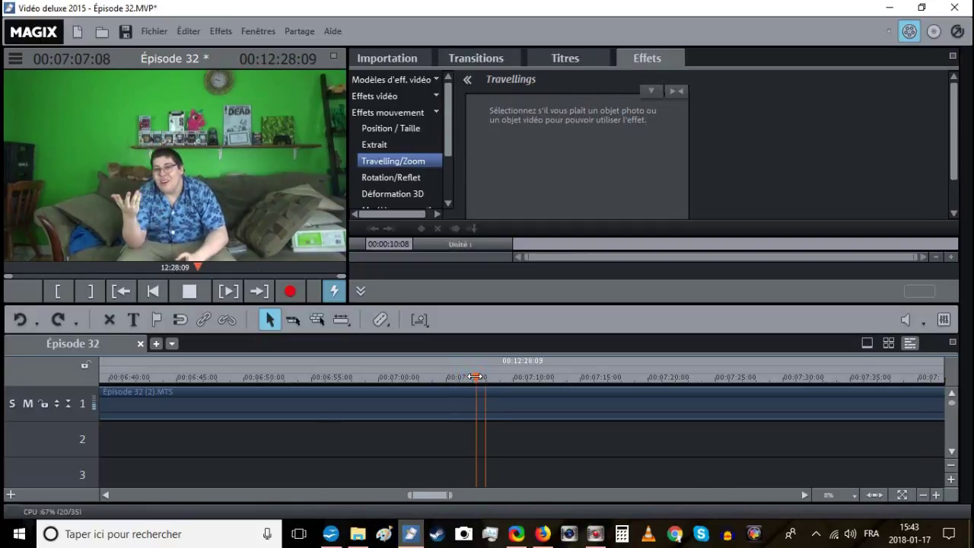
key("space")
key("t")
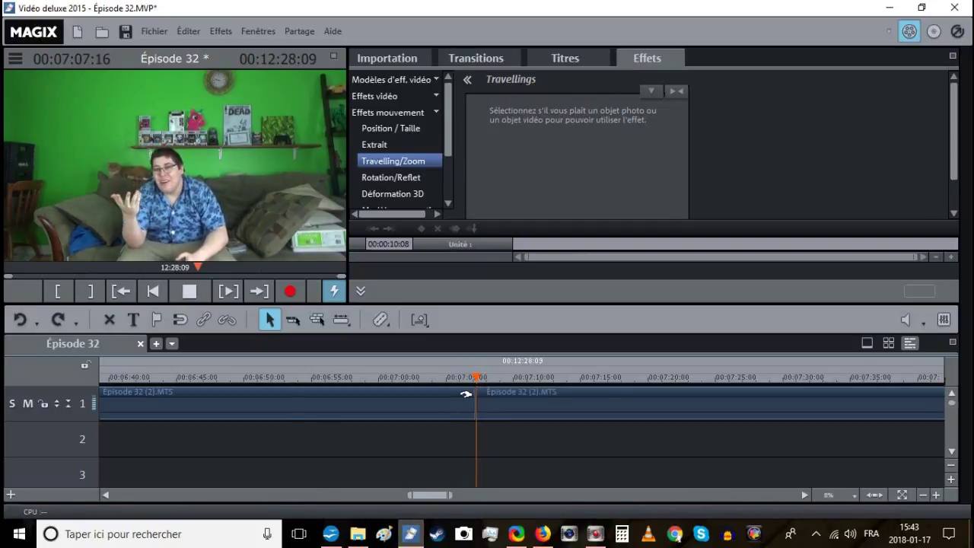
right_click(468, 402)
left_click(497, 344)
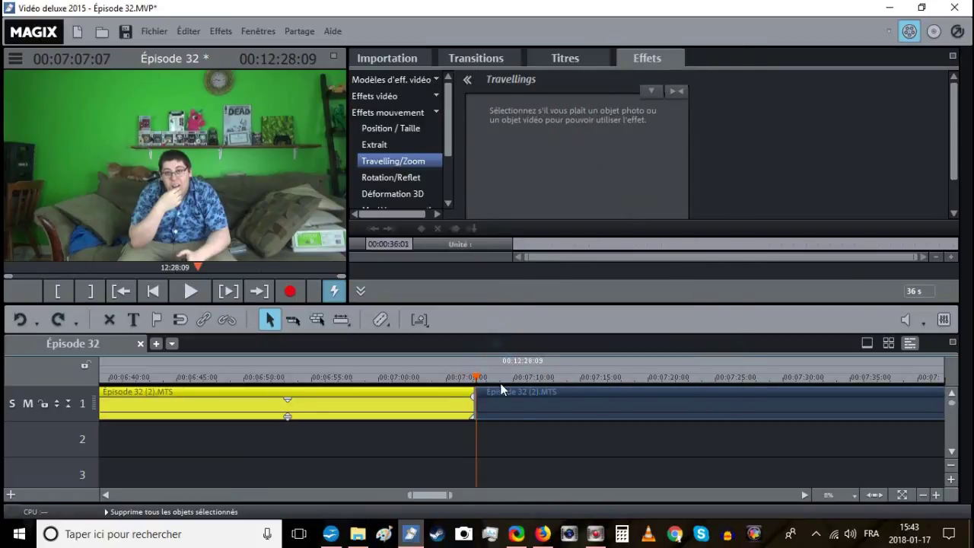
Move the remaining clip back to 00:06:20:27 against the end of the audio-only section and save the project.
left_click_drag(522, 400, 177, 400)
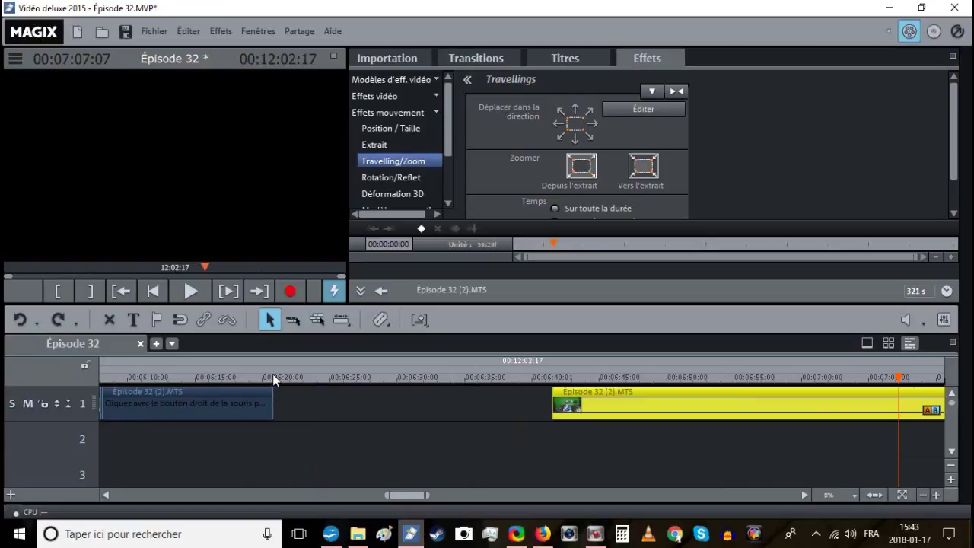
left_click_drag(586, 402, 311, 405)
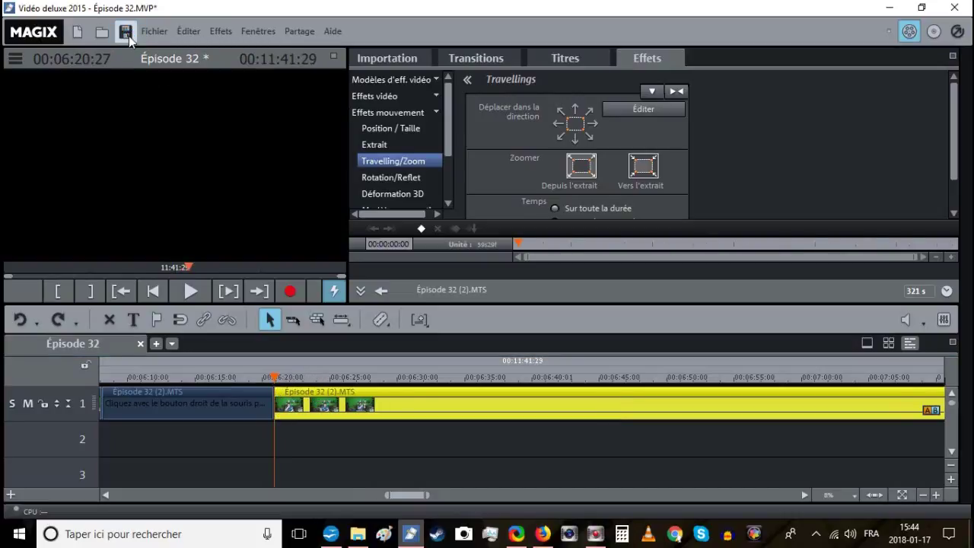
left_click(126, 32)
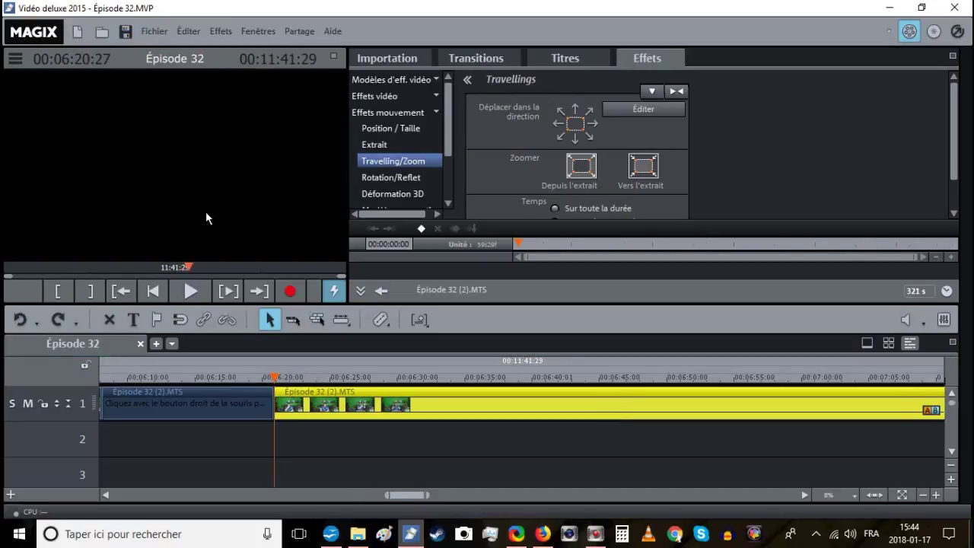
Play the clip from the new join at 00:06:20:27 and review its footage up to about 00:06:44.
left_click(192, 291)
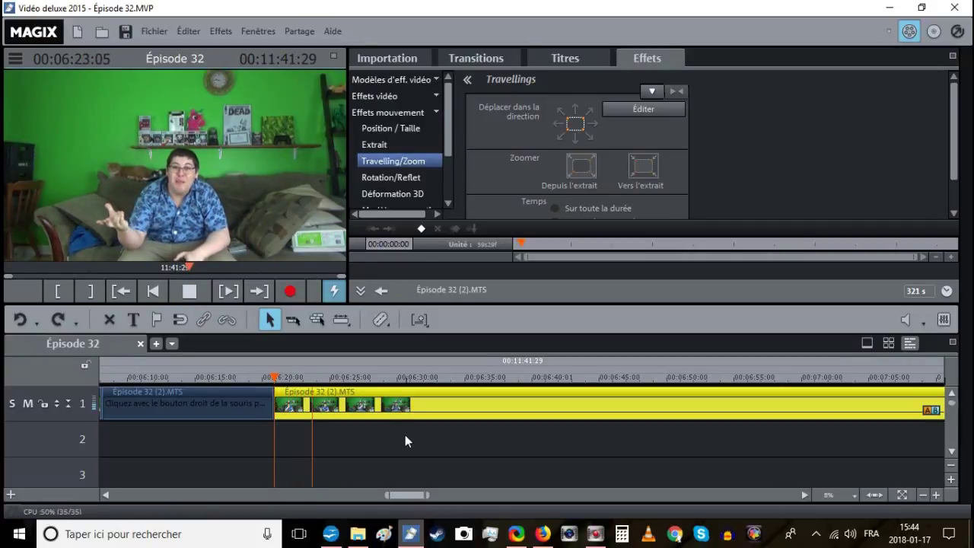
left_click(937, 495)
left_click(629, 444)
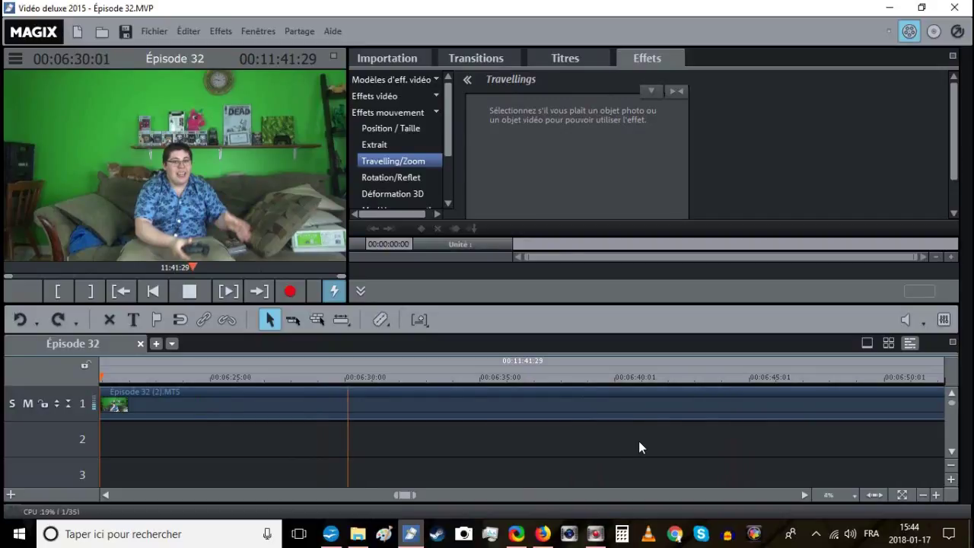
left_click(537, 398)
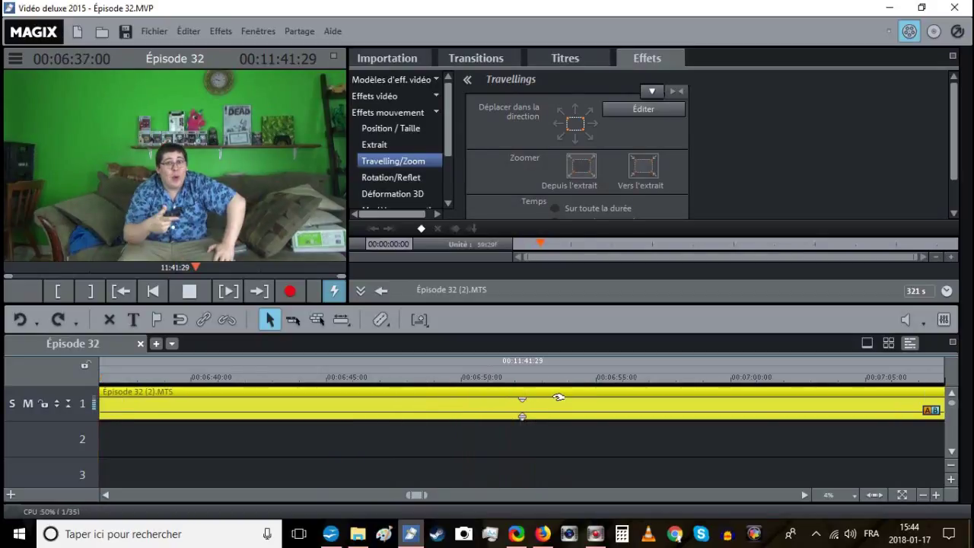
left_click(297, 375)
left_click(298, 371)
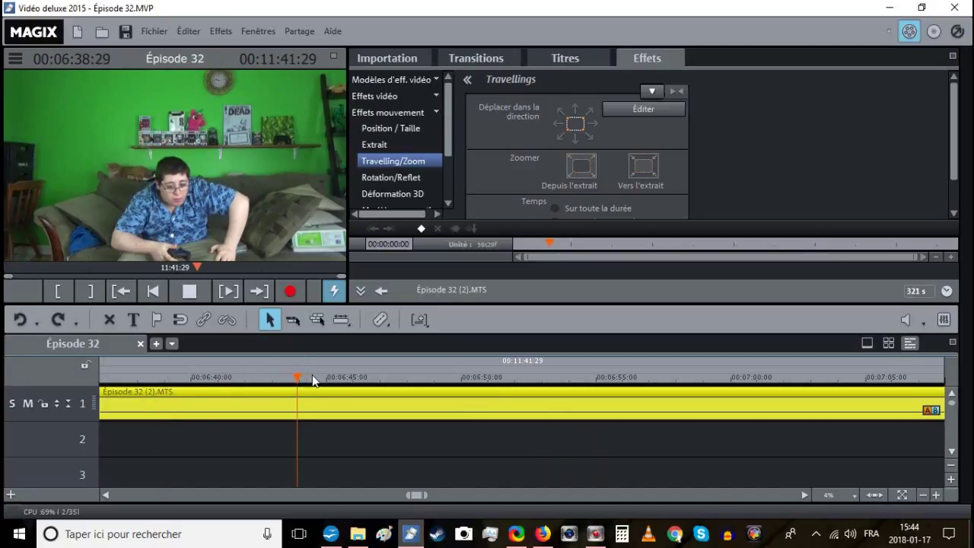
Find the cut point near 00:06:47, split the clip there, and delete the section from 00:06:20:27 up to it.
left_click(923, 496)
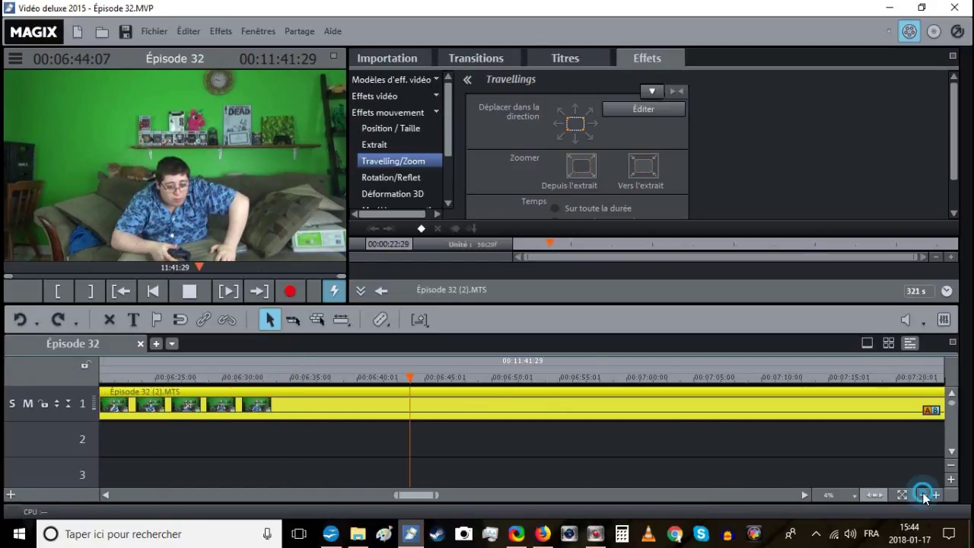
left_click(494, 377)
left_click(491, 381)
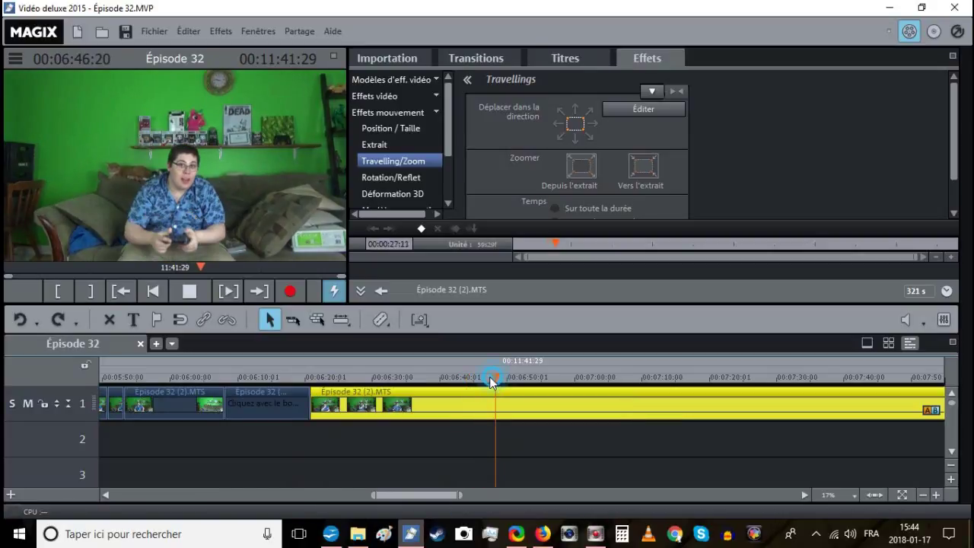
left_click_drag(491, 380, 491, 377)
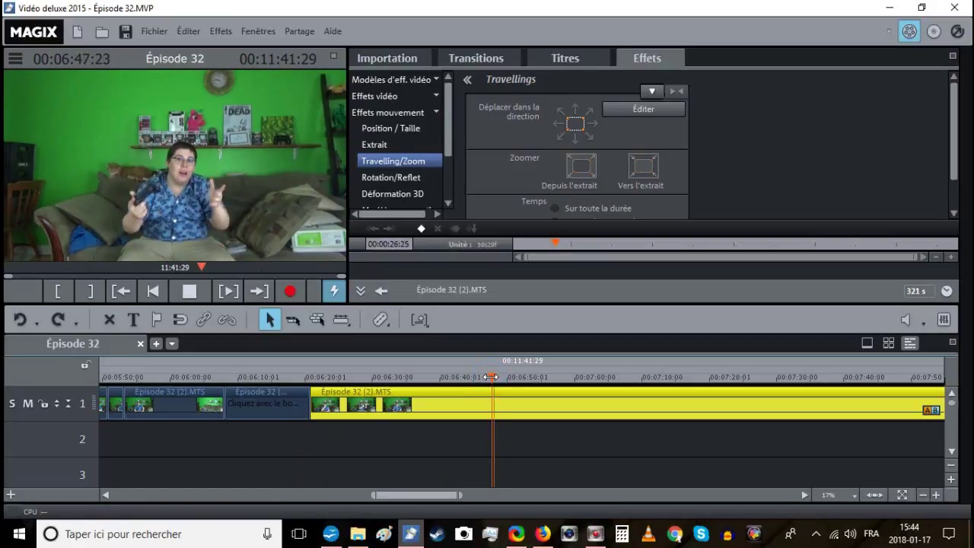
key("t")
right_click(476, 391)
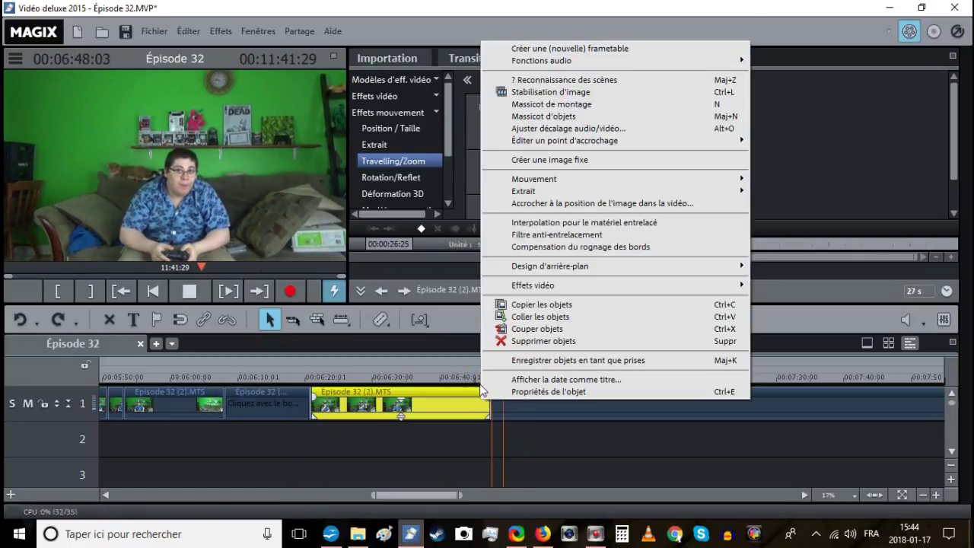
left_click(500, 341)
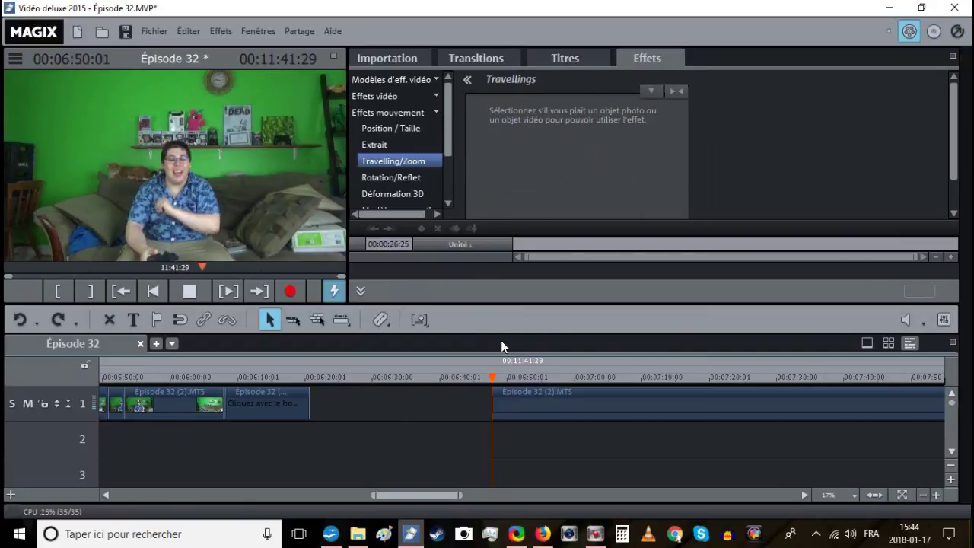
Split the remaining clip at 00:06:52:21 and delete the short section before the split.
left_click(524, 377)
left_click(525, 377)
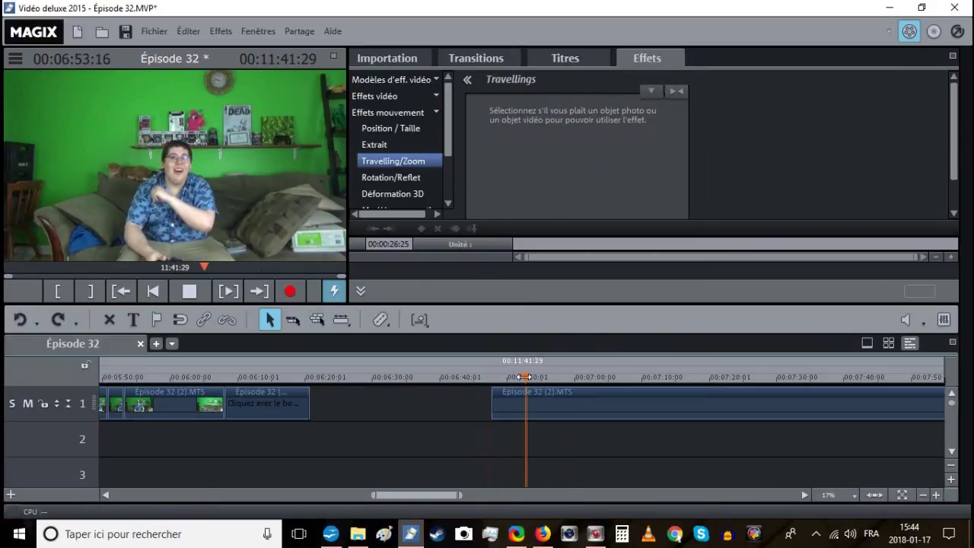
left_click(936, 496)
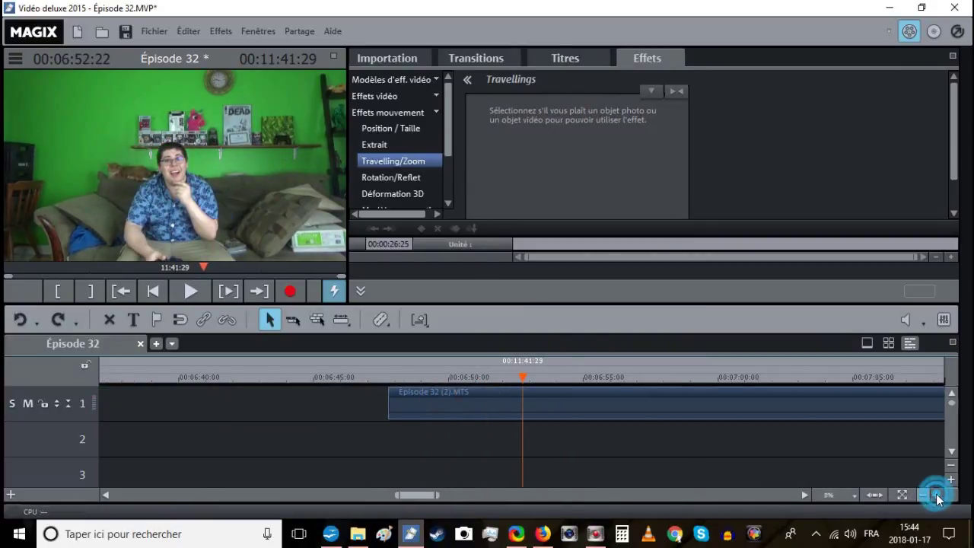
left_click(517, 378)
left_click(190, 291)
left_click(484, 407)
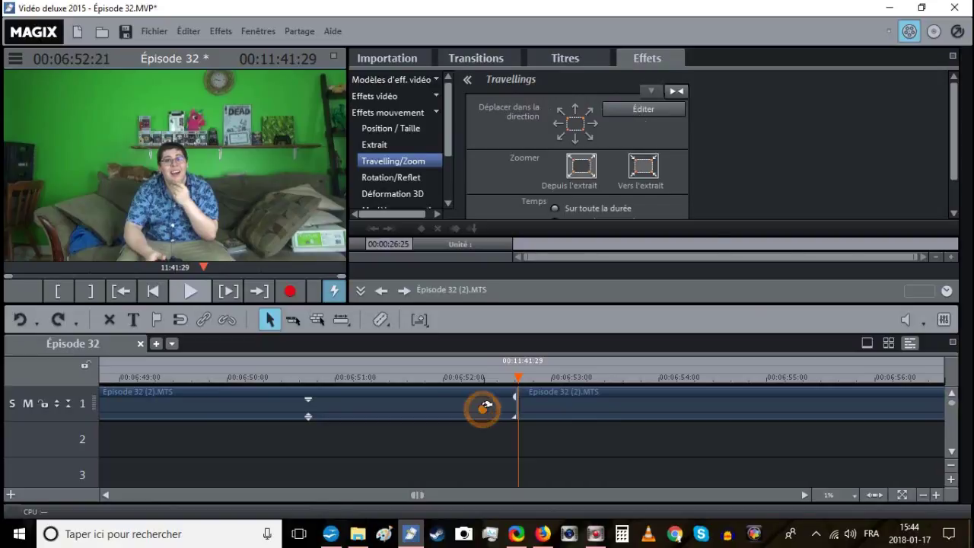
right_click(496, 419)
left_click(504, 360)
Move the remaining clip back against the end of the audio-only section at 00:06:20:27 and save the project.
left_click_drag(564, 404, 139, 402)
scroll(139, 402, "up", 3)
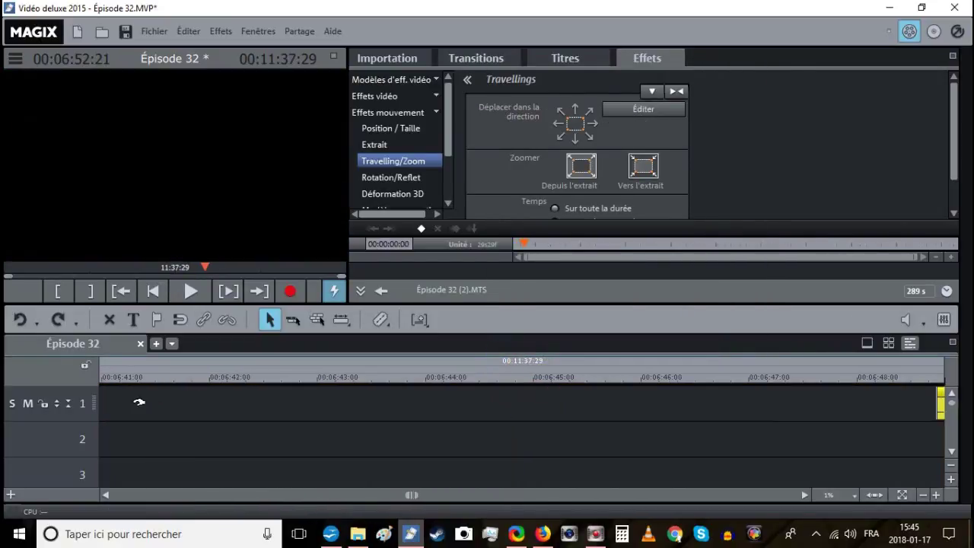
left_click_drag(943, 390, 175, 398)
left_click_drag(604, 393, 210, 402)
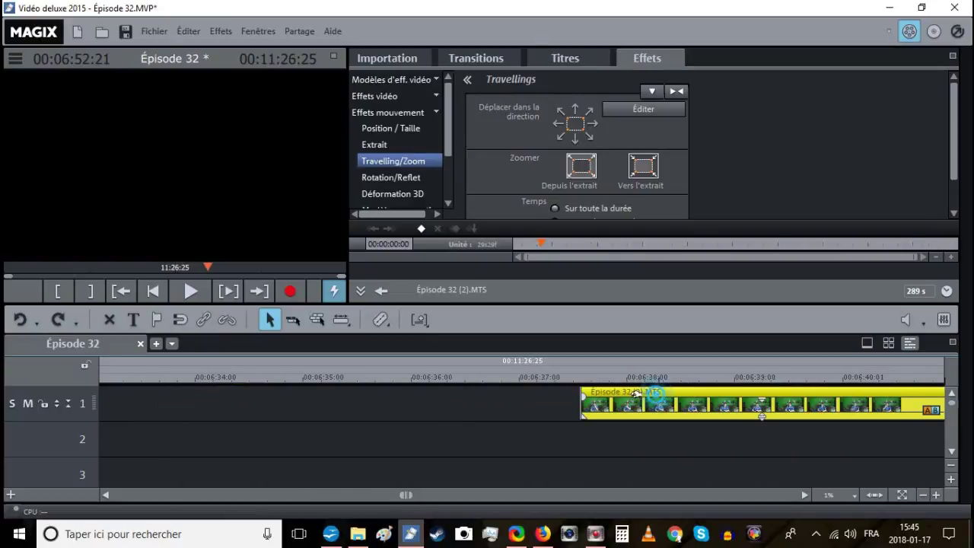
left_click_drag(637, 392, 209, 394)
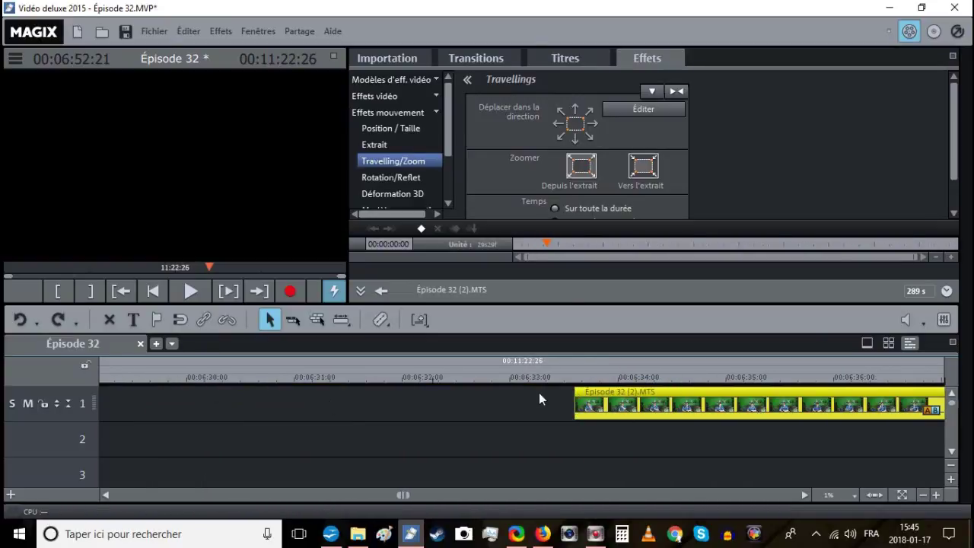
left_click_drag(643, 391, 355, 400)
left_click(243, 375)
left_click(126, 32)
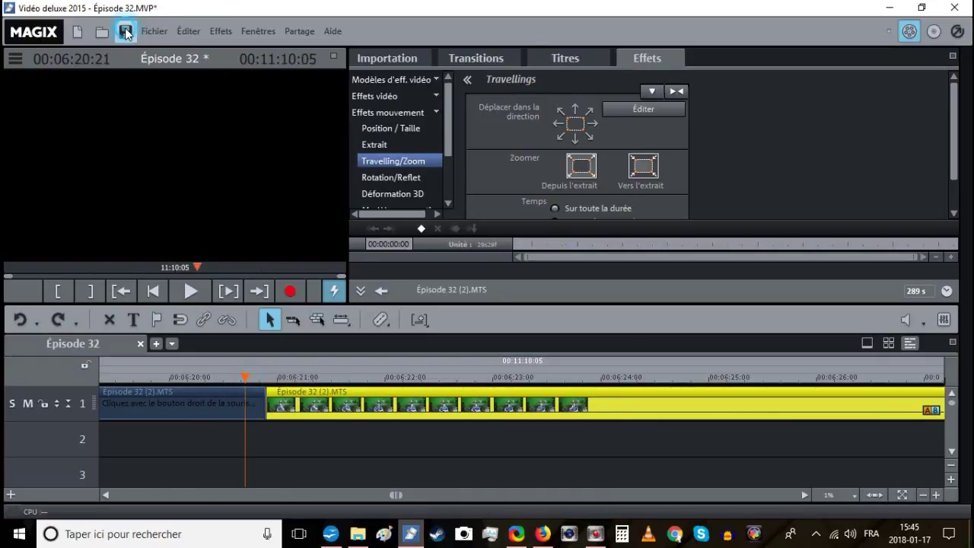
Play from 00:06:20:21 across the new join and review the footage up to about 00:06:35.
left_click(188, 291)
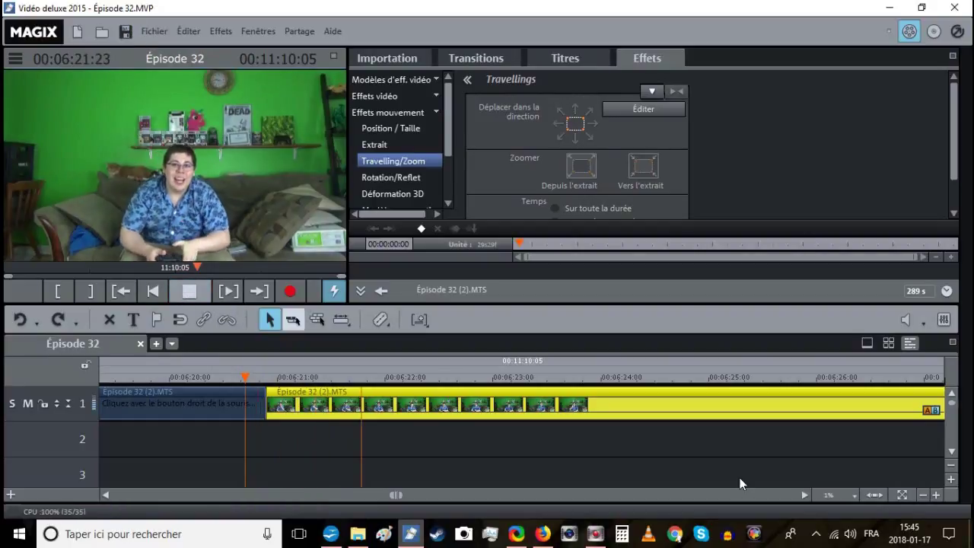
left_click(925, 495)
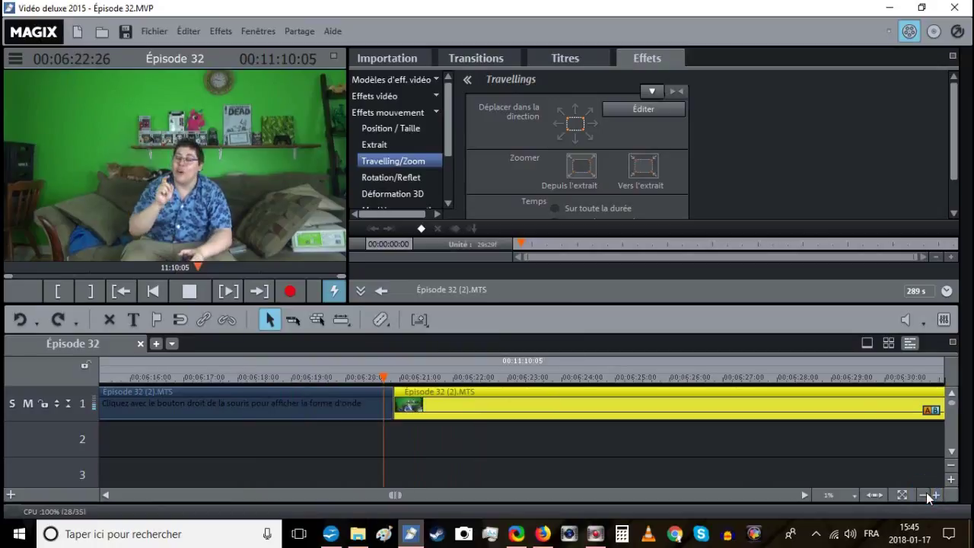
left_click(925, 495)
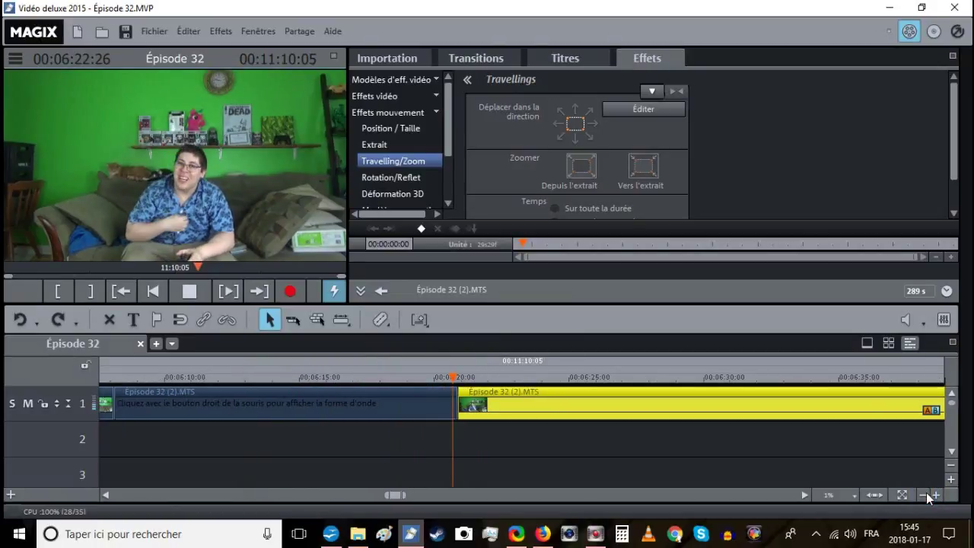
left_click(761, 446)
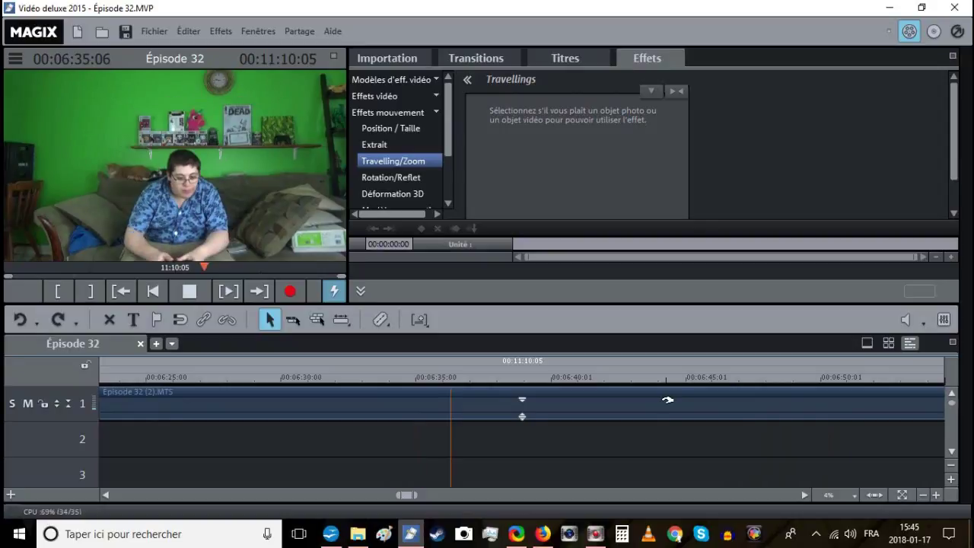
Find the cut point after 00:06:35 and split the clip at 00:06:39:18.
left_click(570, 376)
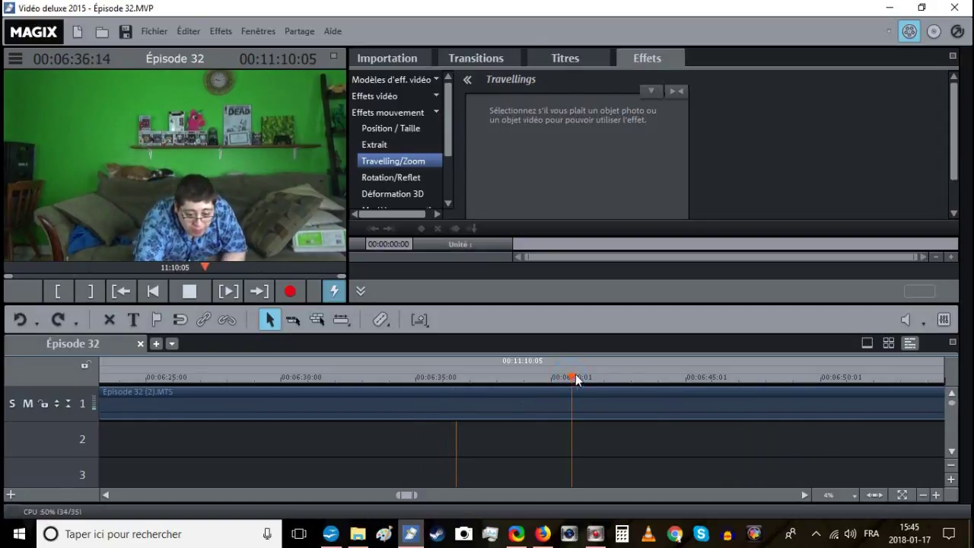
left_click(668, 379)
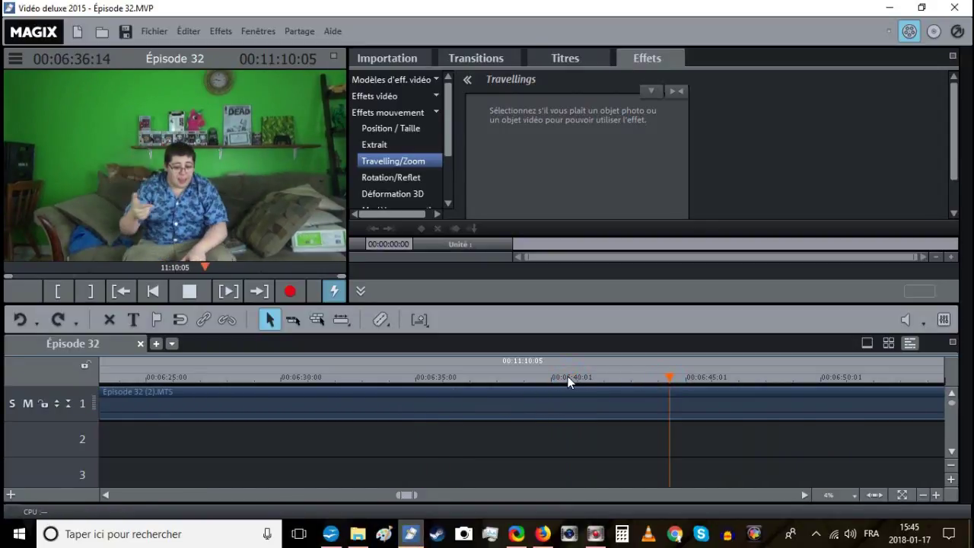
left_click(550, 376)
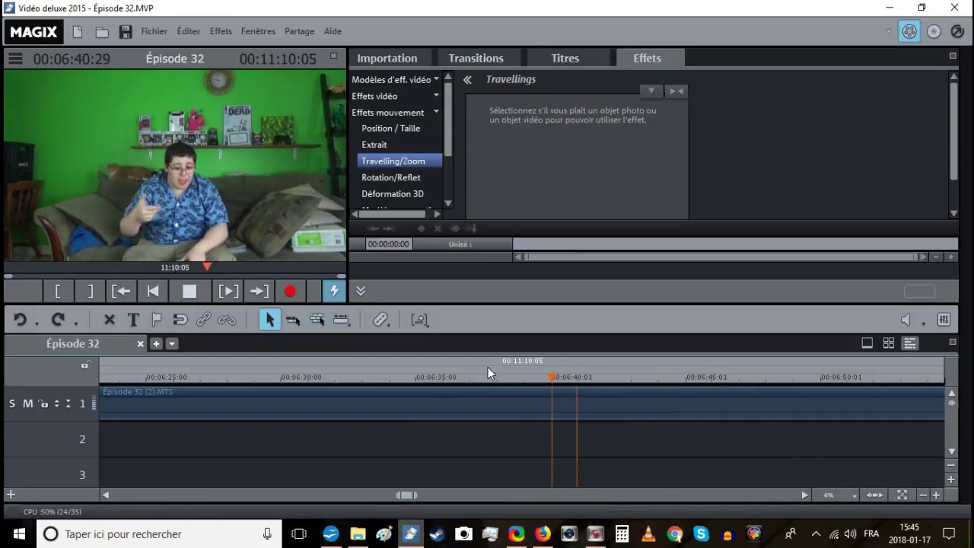
left_click(521, 372)
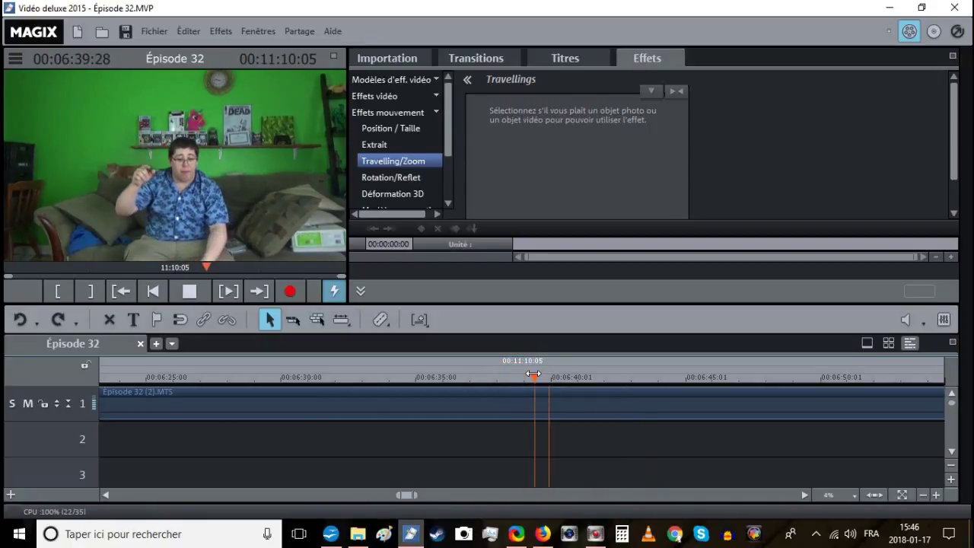
left_click(534, 374)
key("t")
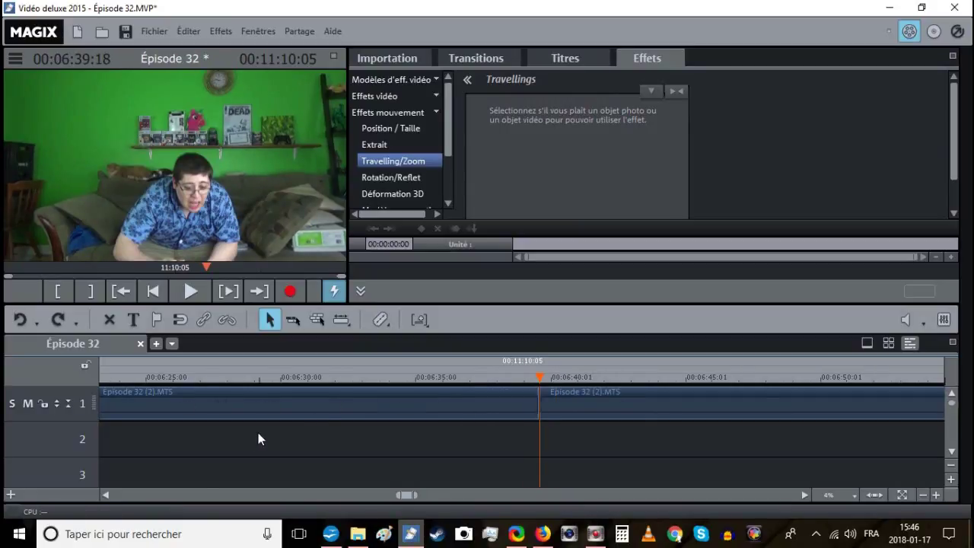
Play the section from 00:06:20:28 again and review the footage up to about 00:06:32.
scroll(258, 432, "up", 5)
left_click(457, 376)
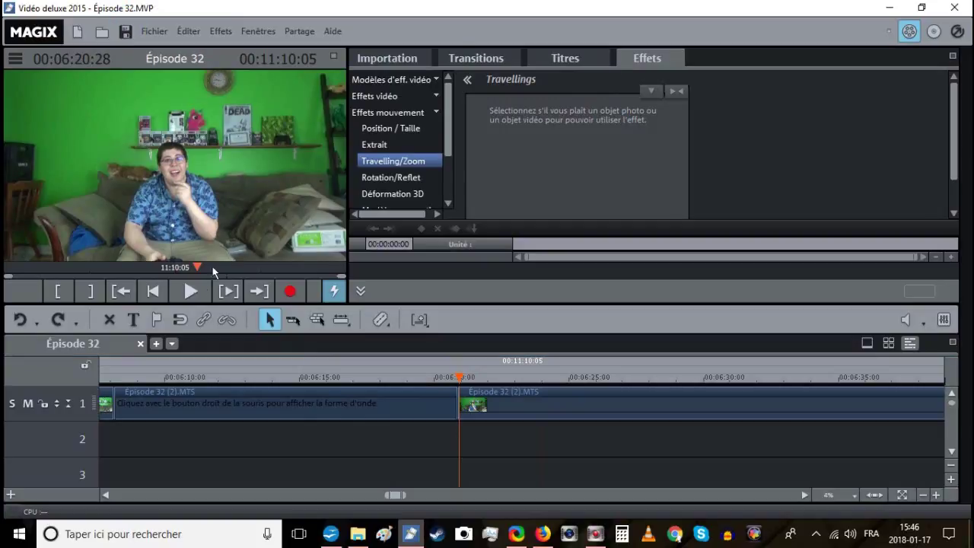
left_click(191, 292)
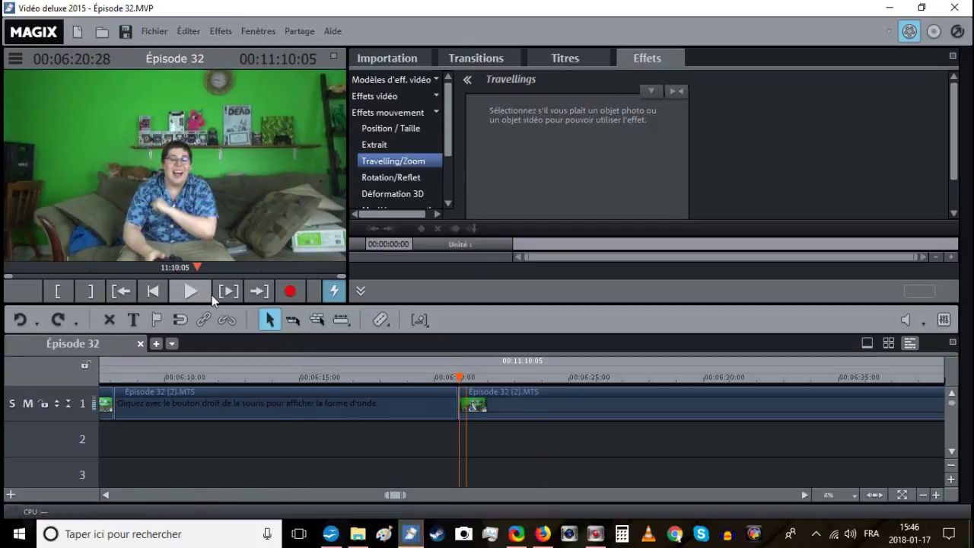
scroll(516, 404, "down", 5)
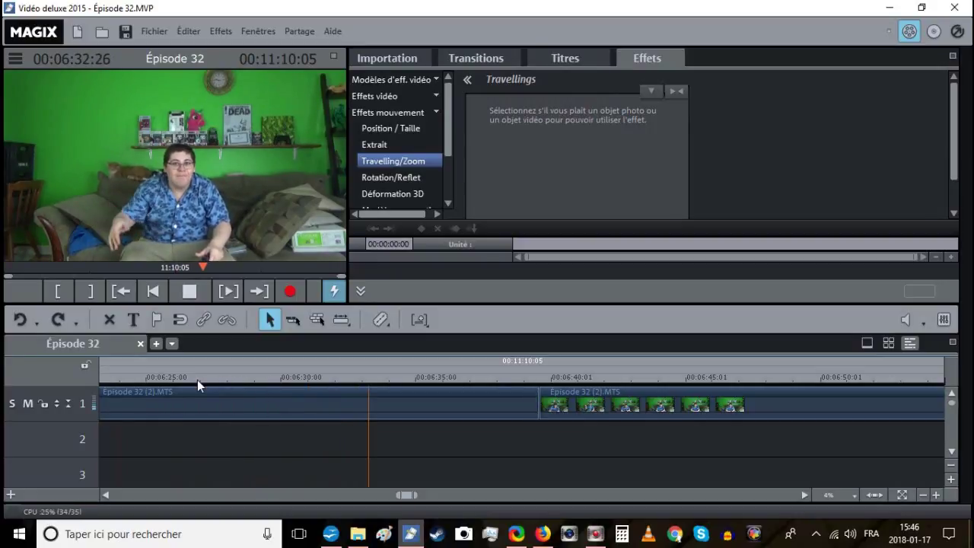
Shift the clips after the audio-only section further along the timeline and extend the first one's start back to 00:06:20:28 to recover its footage.
left_click(903, 495)
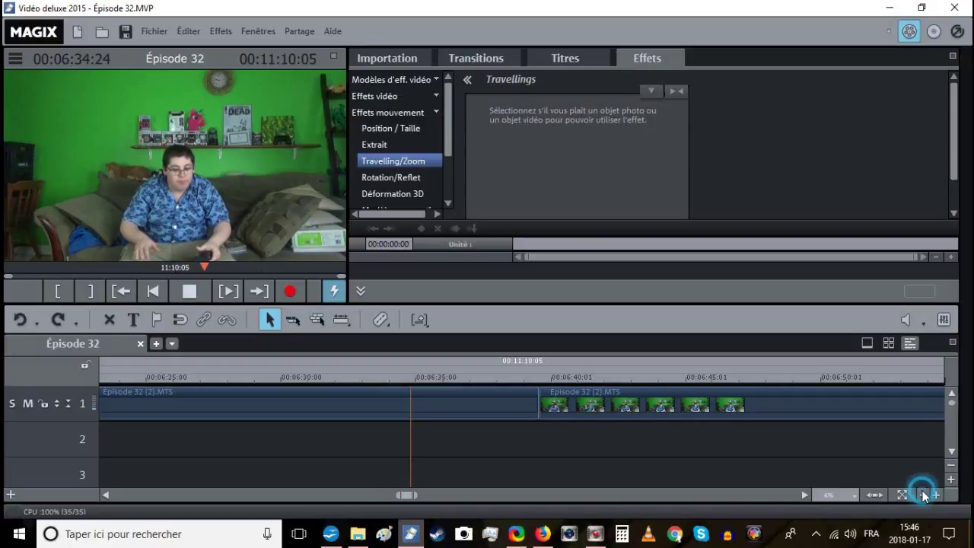
left_click(450, 434)
left_click_drag(478, 405, 713, 400)
left_click_drag(651, 404, 401, 403)
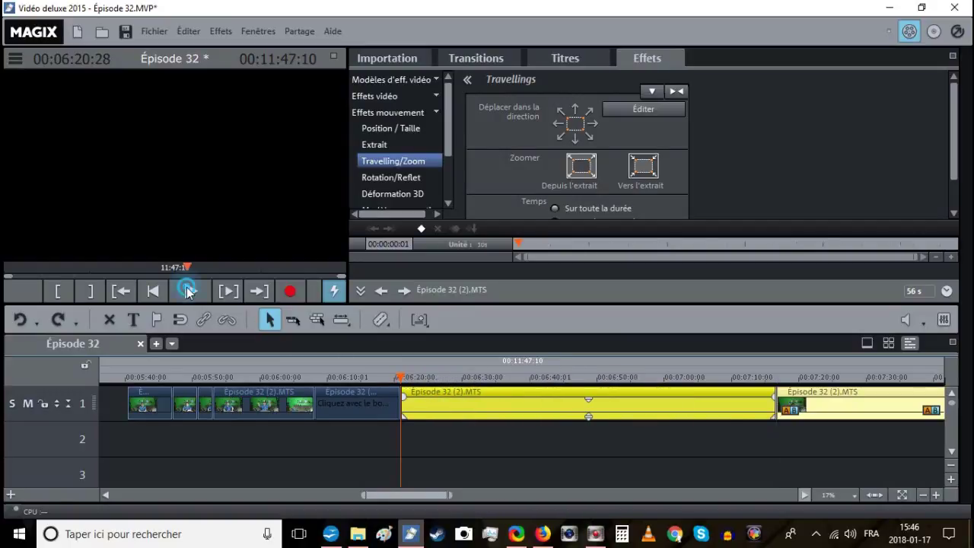
Review the extended clip from 00:06:20:28, split it about 5 seconds in, and delete the section before the split.
left_click(188, 292)
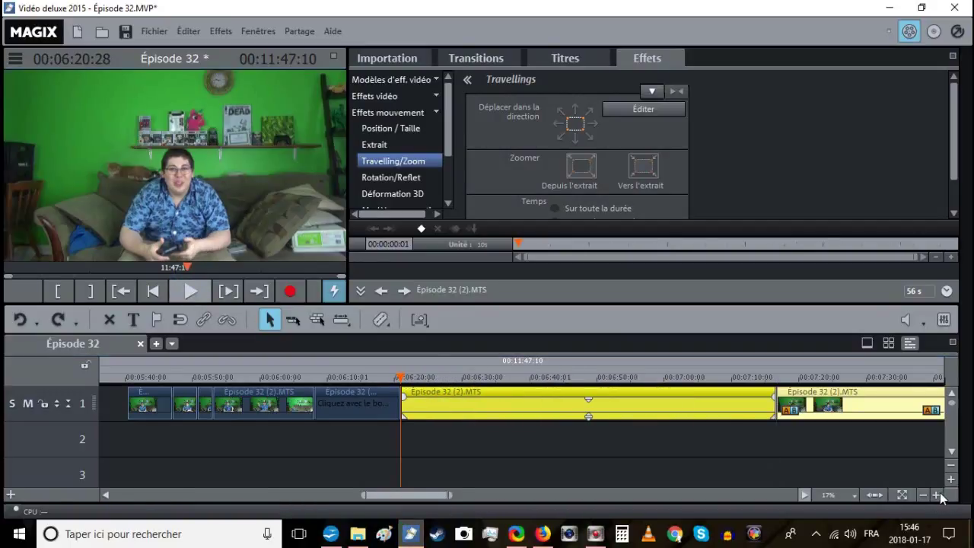
left_click(936, 495)
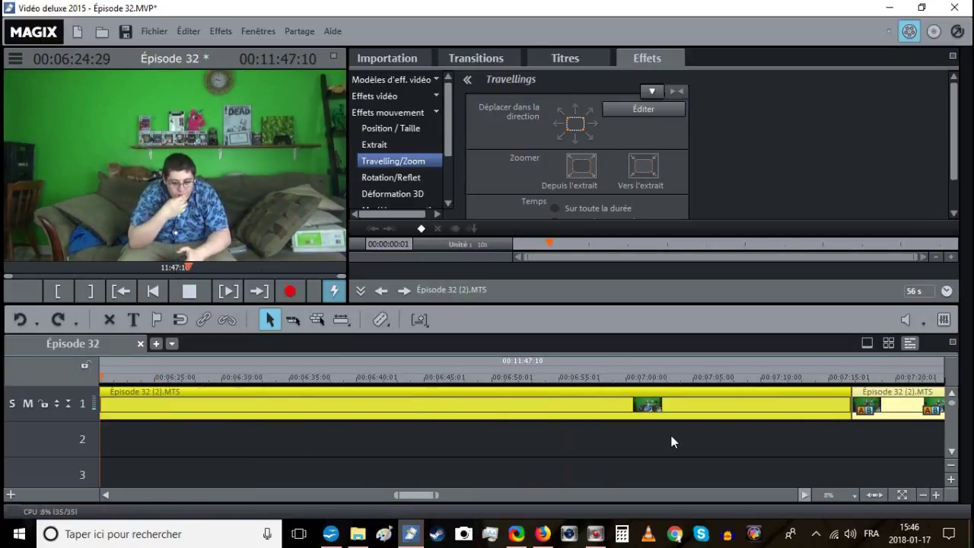
left_click(170, 378)
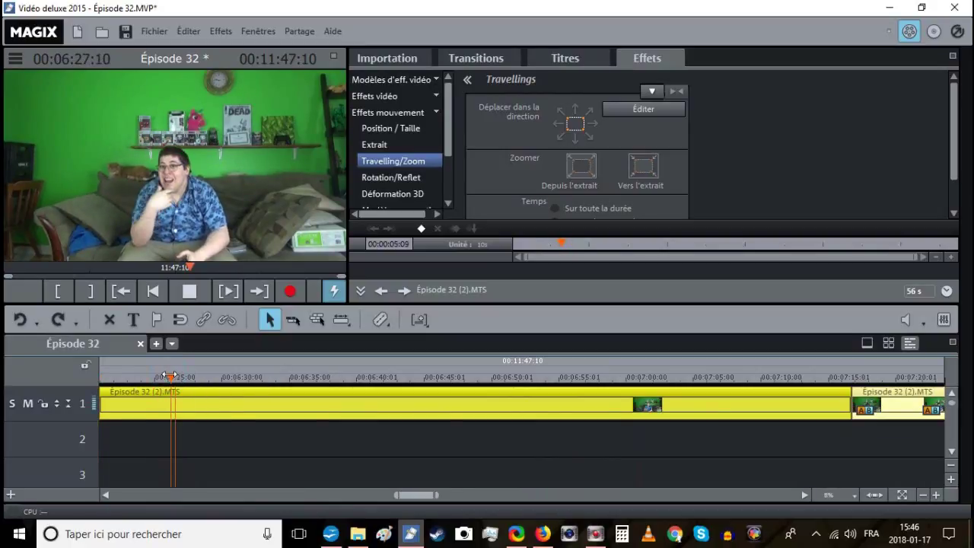
key("t")
left_click(156, 393)
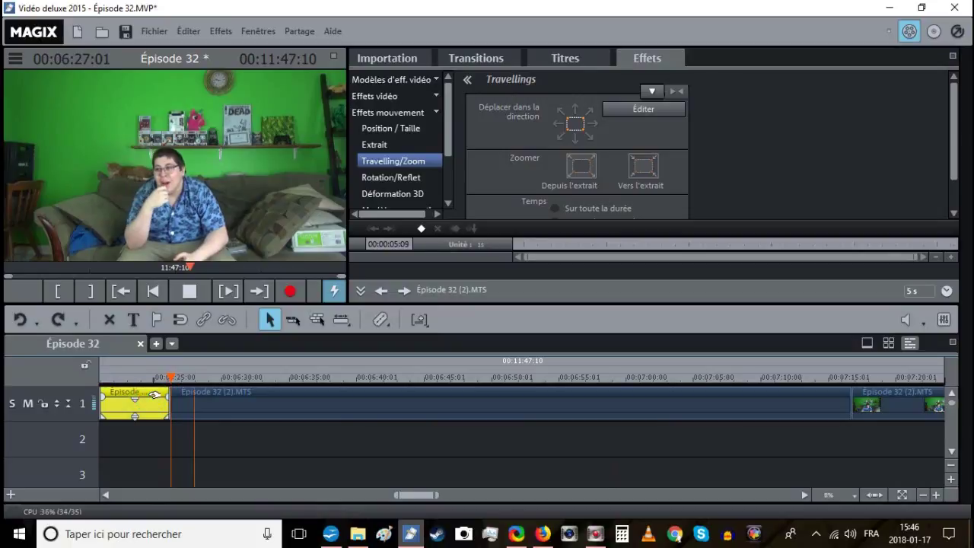
right_click(181, 359)
left_click(191, 345)
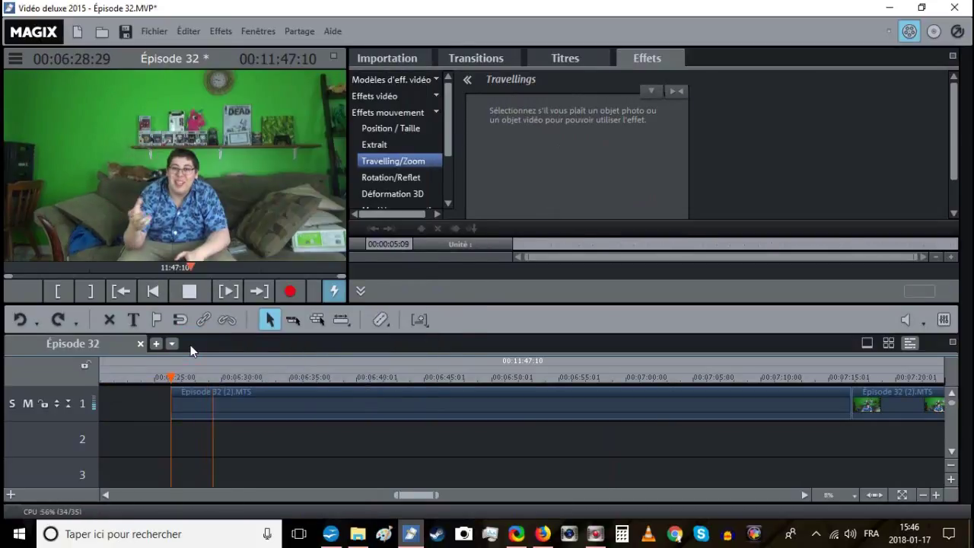
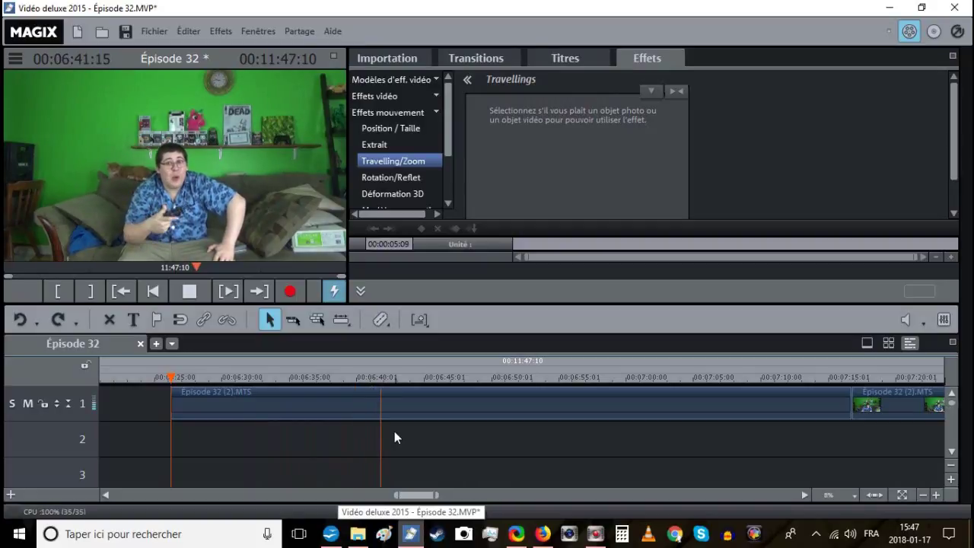
Locate the next cut point after 00:06:41 and split the clip at 00:06:43:17.
left_click(406, 374)
left_click(397, 375)
left_click(402, 376)
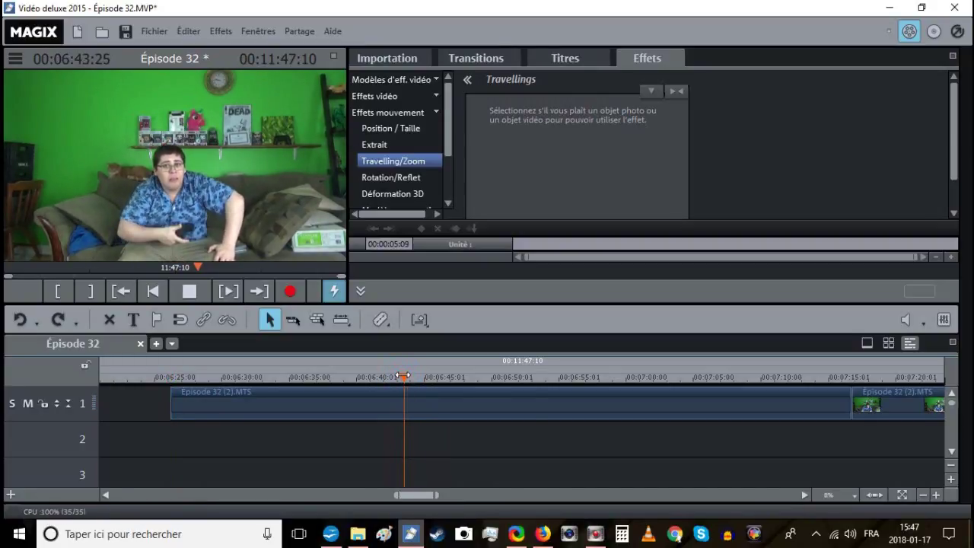
key("t")
key("space")
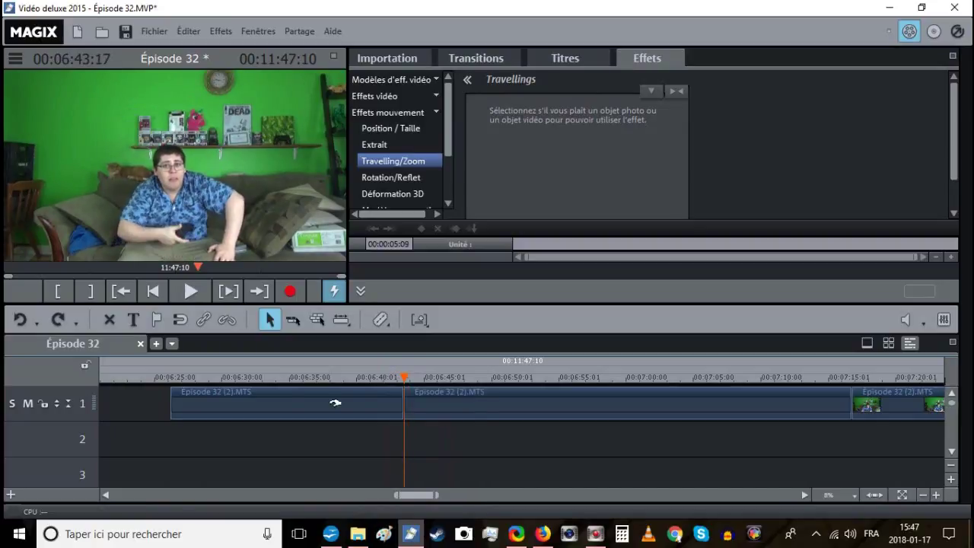
Move the section before the split back against the end of the audio-only section at 00:06:20:27 and save the project.
left_click(253, 395)
scroll(491, 362, "up", 3)
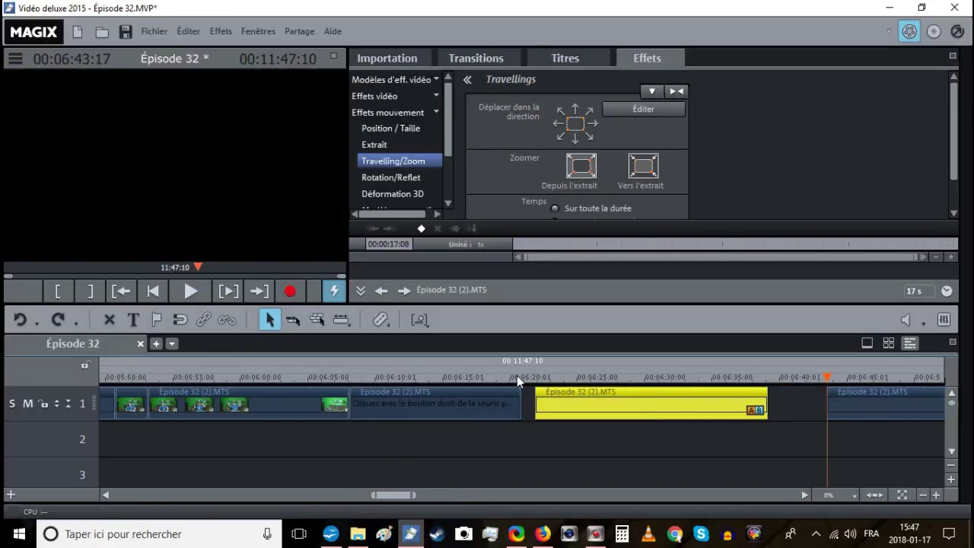
left_click(520, 374)
left_click(935, 496)
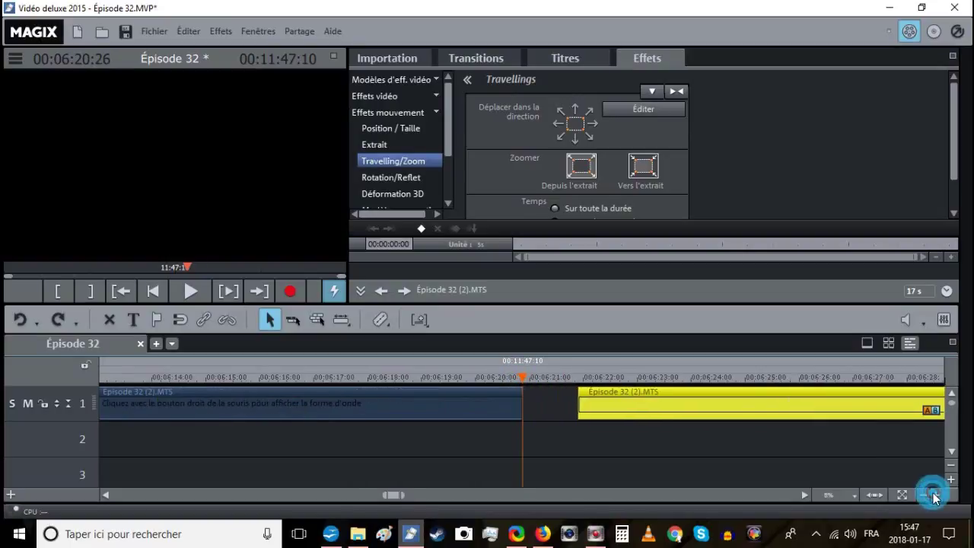
left_click(935, 496)
left_click(529, 378)
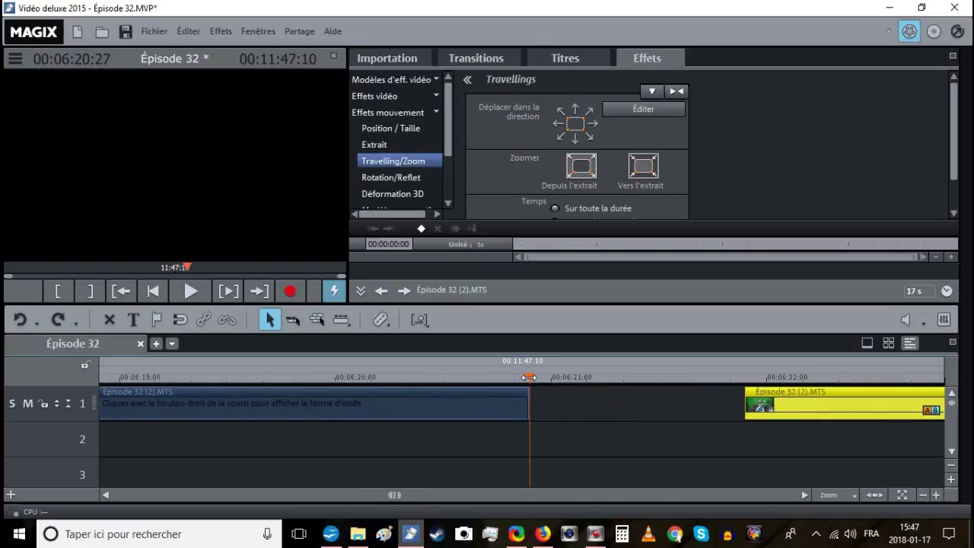
left_click_drag(795, 409, 584, 402)
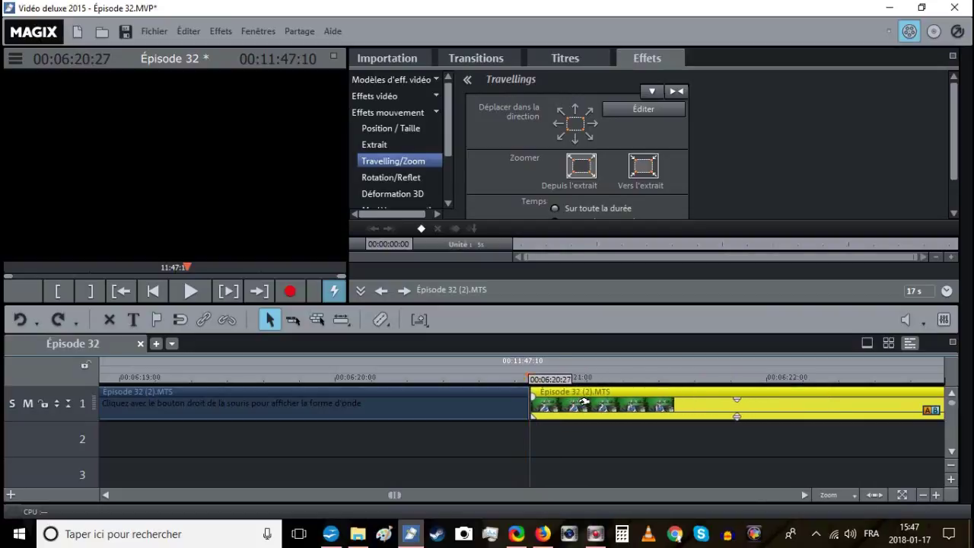
left_click(510, 378)
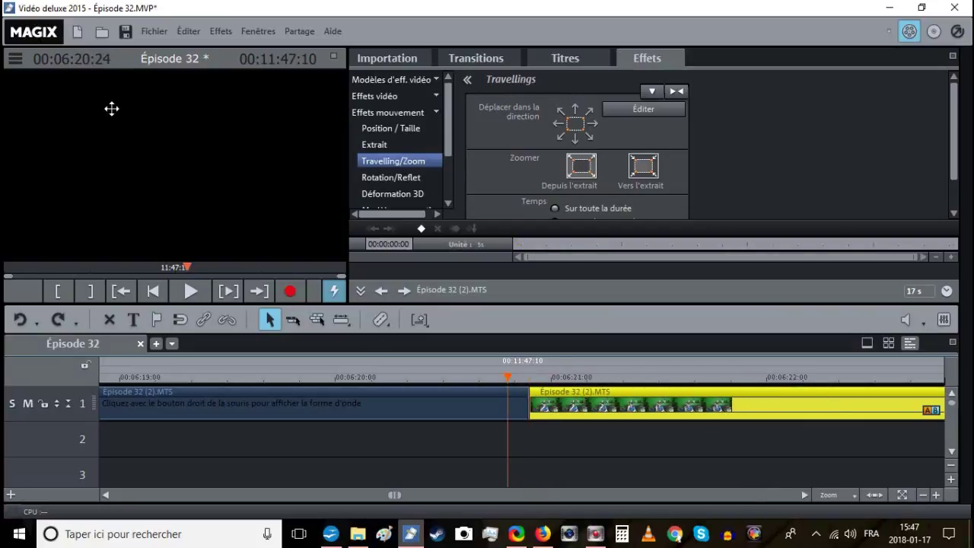
left_click(126, 32)
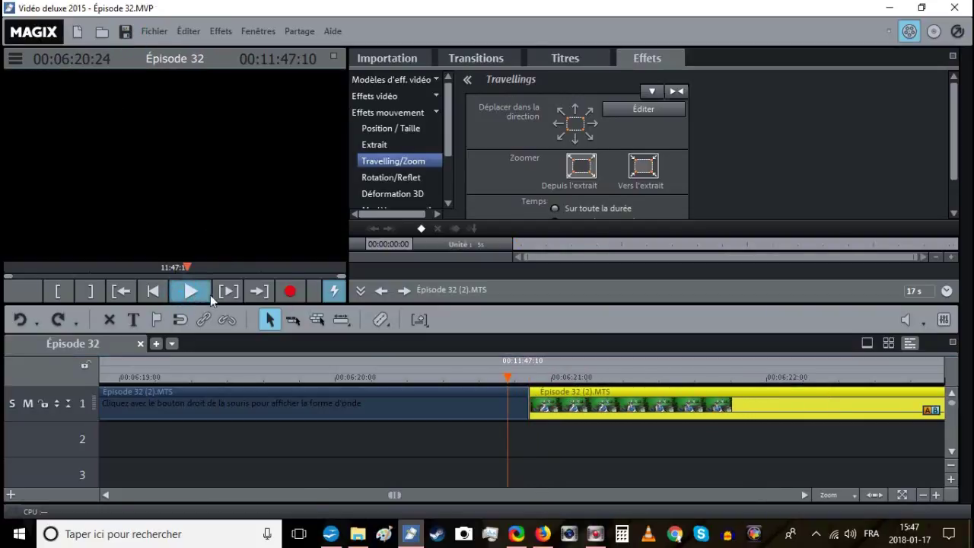
Play from 00:06:20:24 across the new join and review the moved section up to about 00:06:29.
left_click(207, 293)
left_click(922, 496)
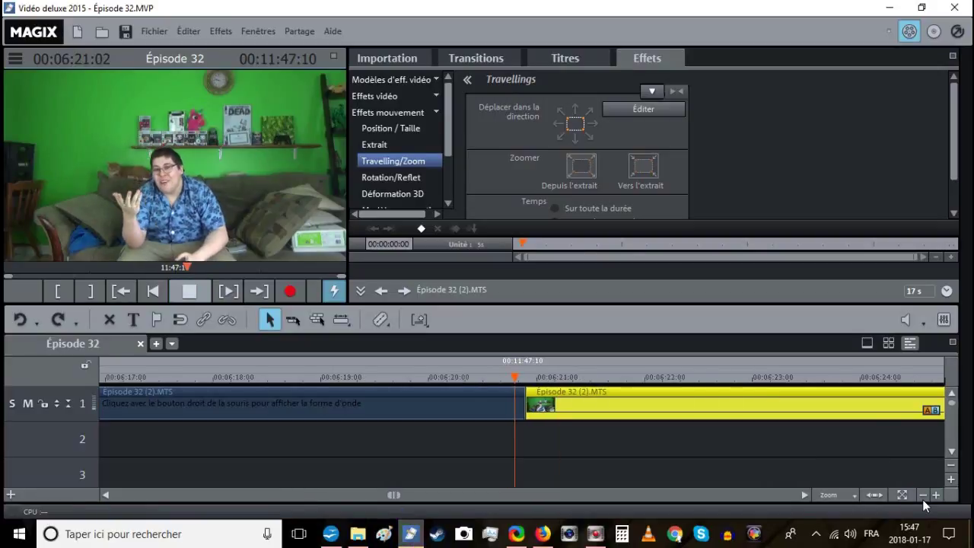
left_click(923, 495)
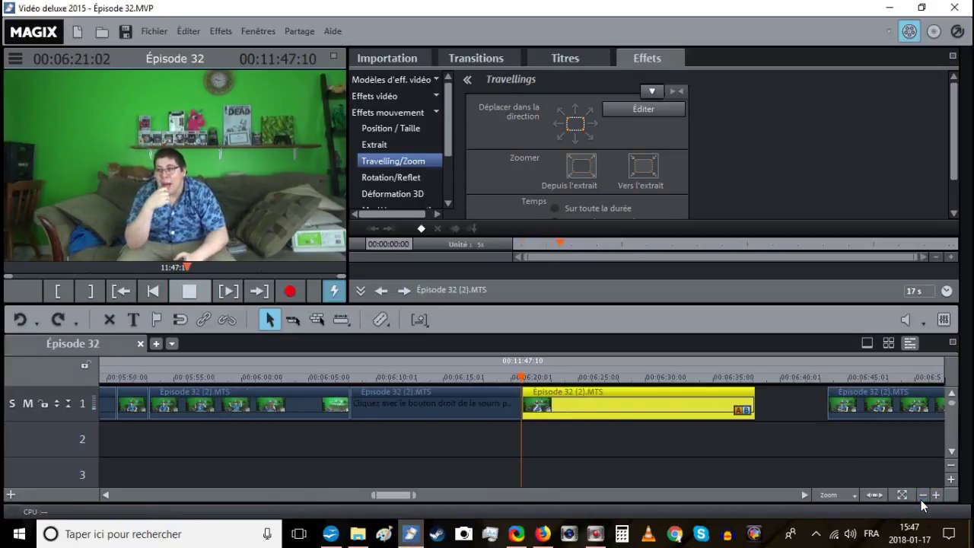
left_click(923, 495)
left_click(936, 495)
left_click(725, 446)
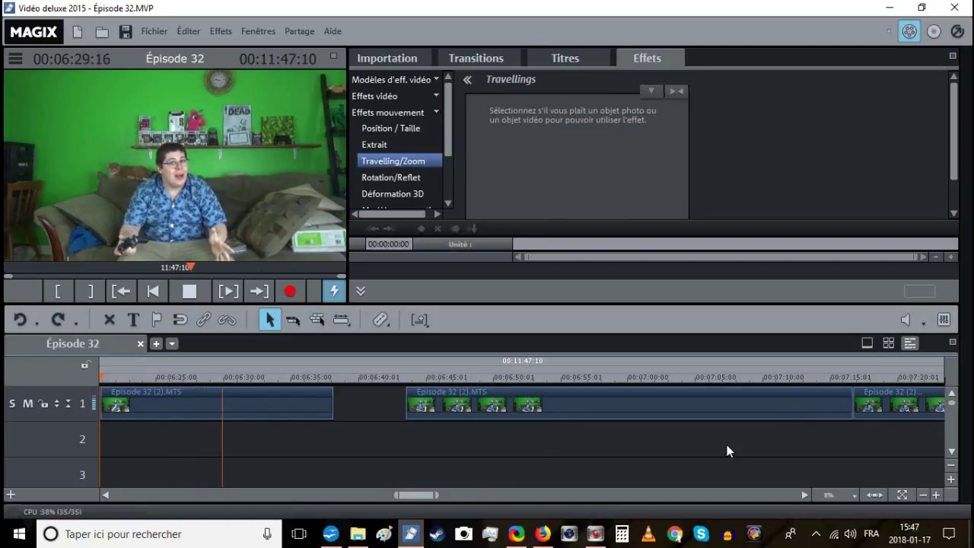
Locate the cut point at 00:06:30:08, trim the end of the moved clip back to it, and save the project.
left_click(221, 379)
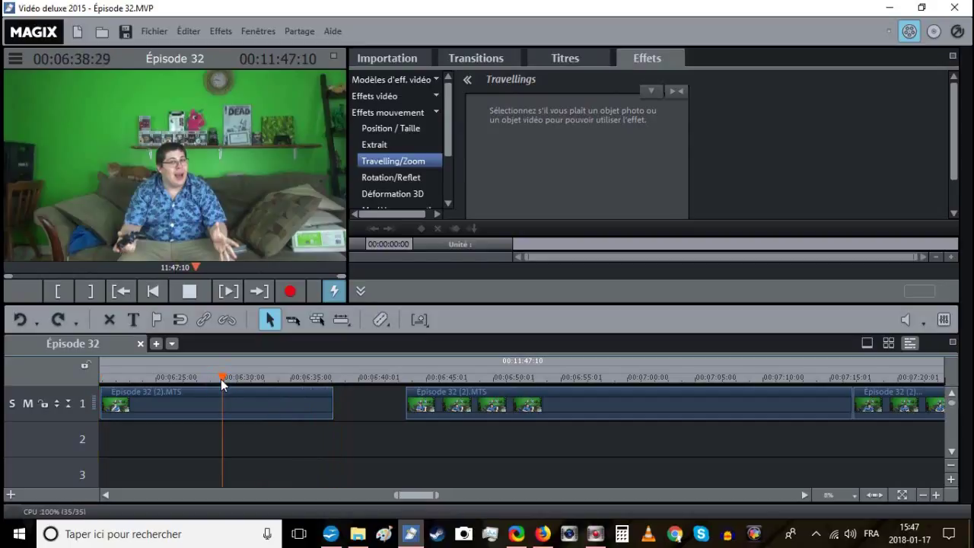
left_click_drag(222, 379, 226, 378)
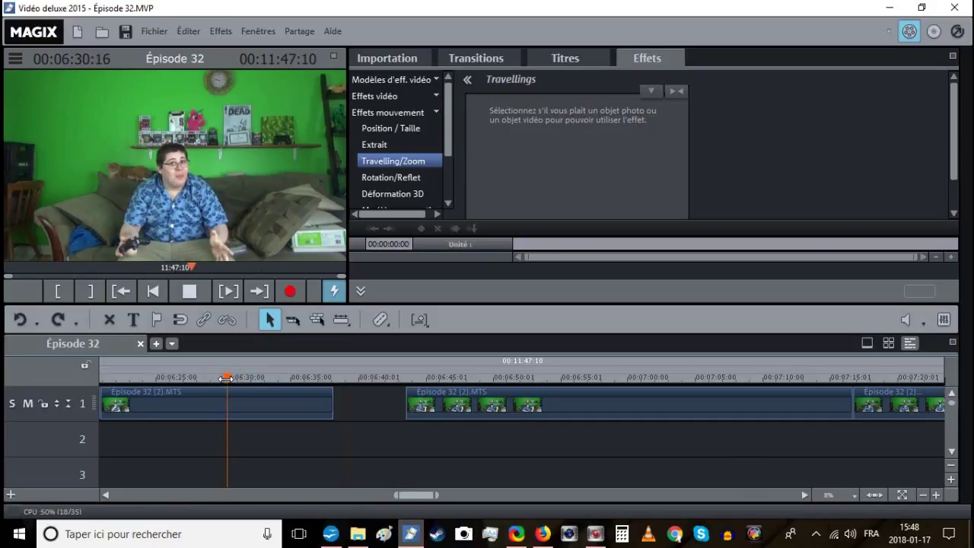
left_click(191, 292)
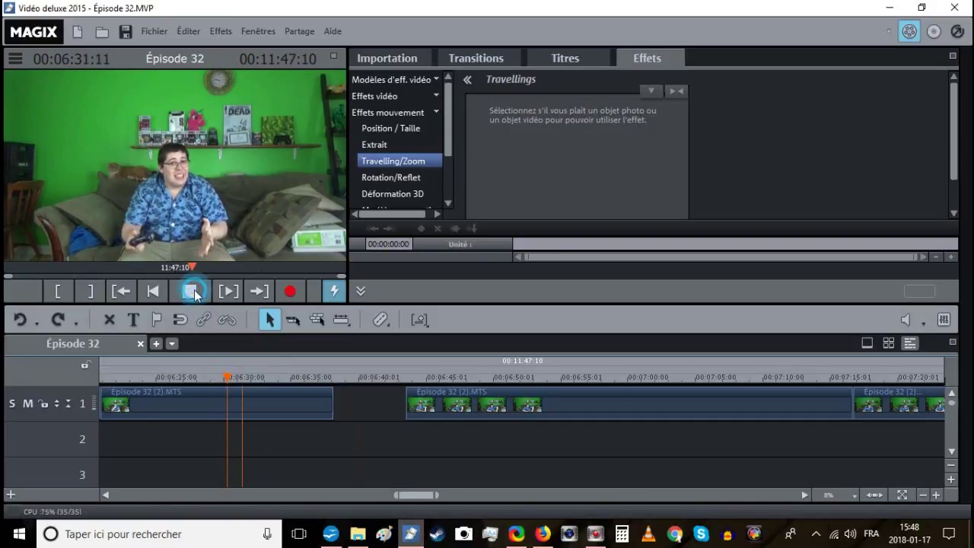
left_click(203, 320)
left_click_drag(329, 404, 228, 400)
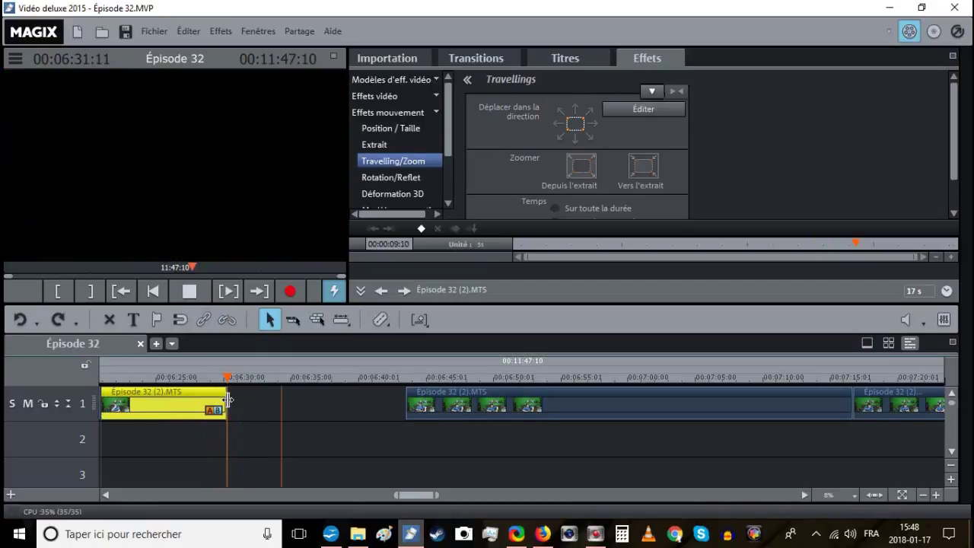
left_click(199, 297)
left_click(125, 34)
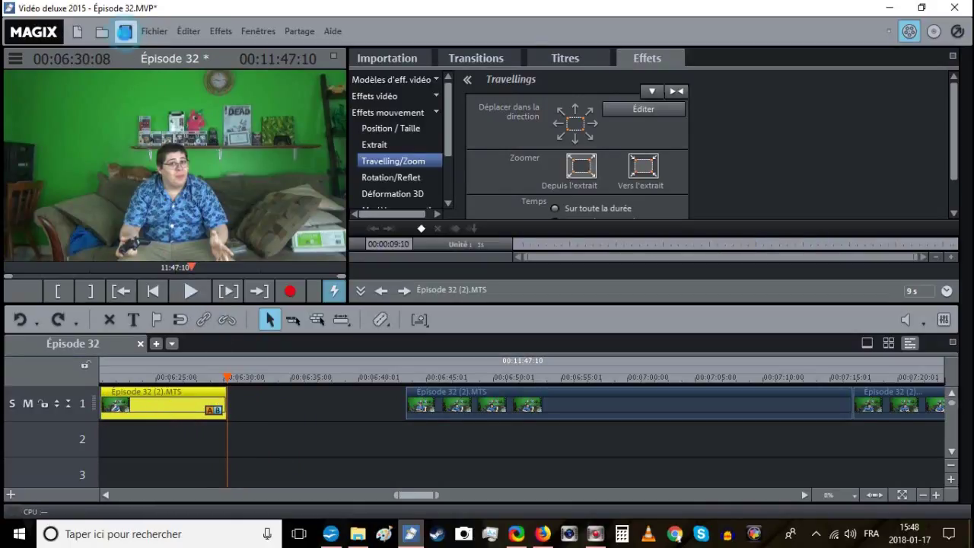
Delete the clip starting at 00:06:43:17 and move the remaining footage back against the trimmed clip's end at 00:06:30:08.
left_click(581, 405)
right_click(583, 400)
left_click(647, 353)
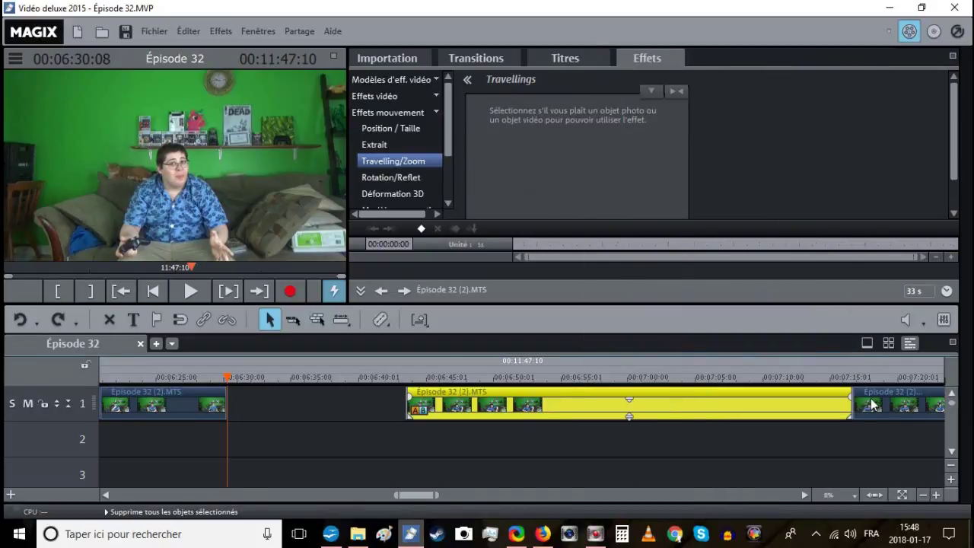
left_click_drag(874, 405, 231, 397)
Save the project and play across the join at 00:06:30:08, reviewing the moved footage up to about 00:06:37.
left_click(125, 38)
left_click(189, 291)
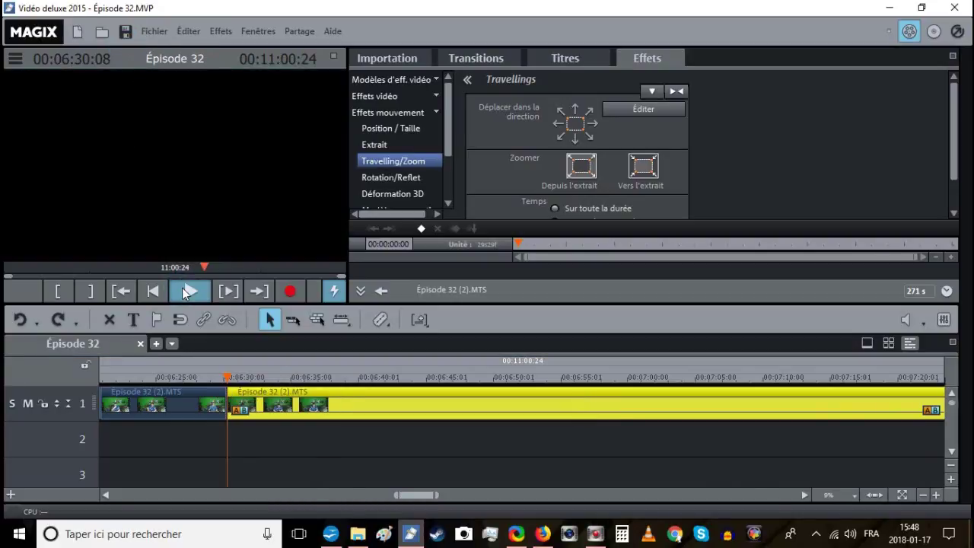
left_click(937, 495)
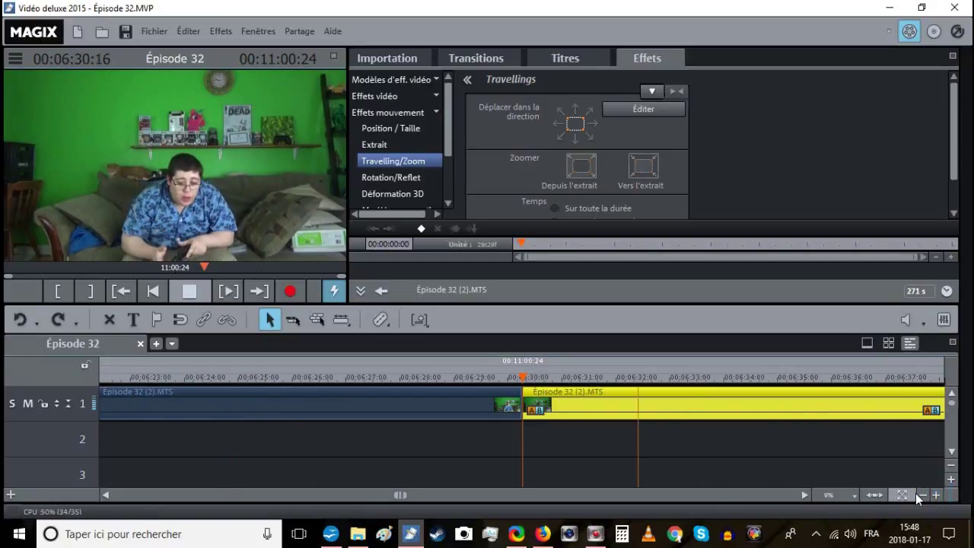
left_click(923, 496)
left_click(923, 495)
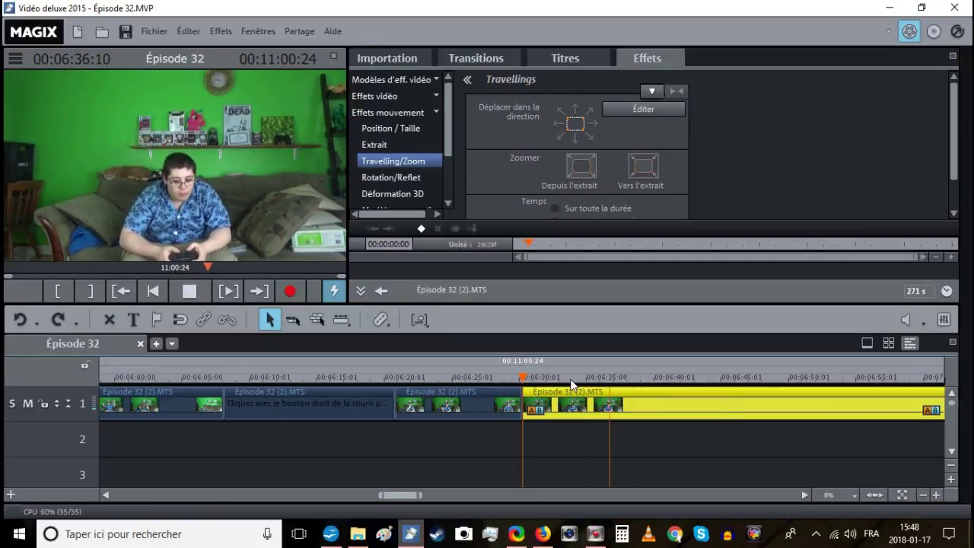
key("space")
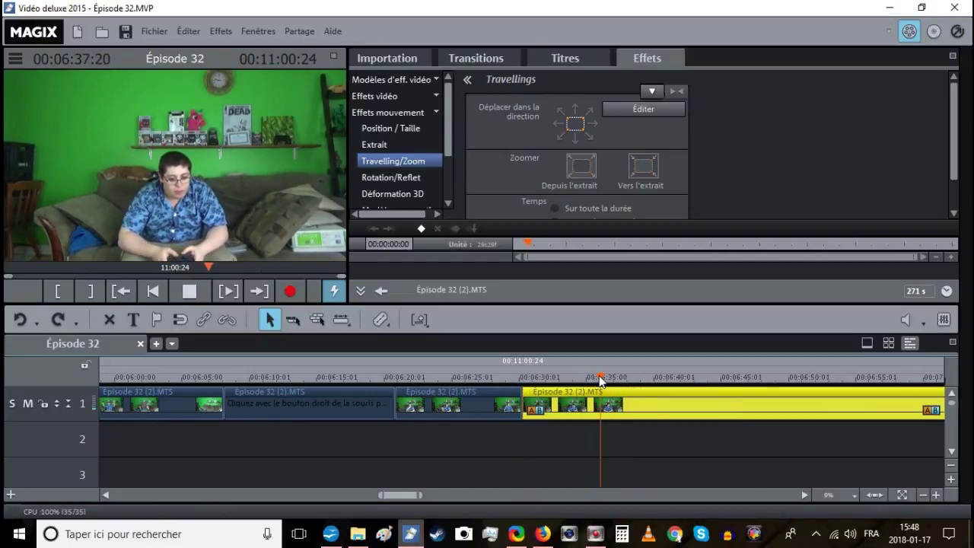
Locate the cut point at 00:06:34:09 in the moved footage and split the clip there.
left_click(564, 376)
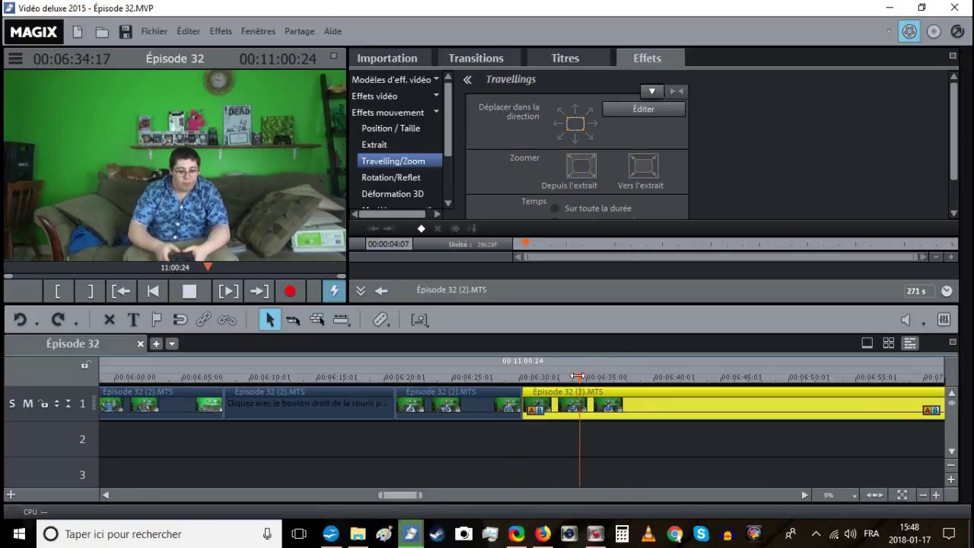
left_click(574, 377)
left_click(577, 376)
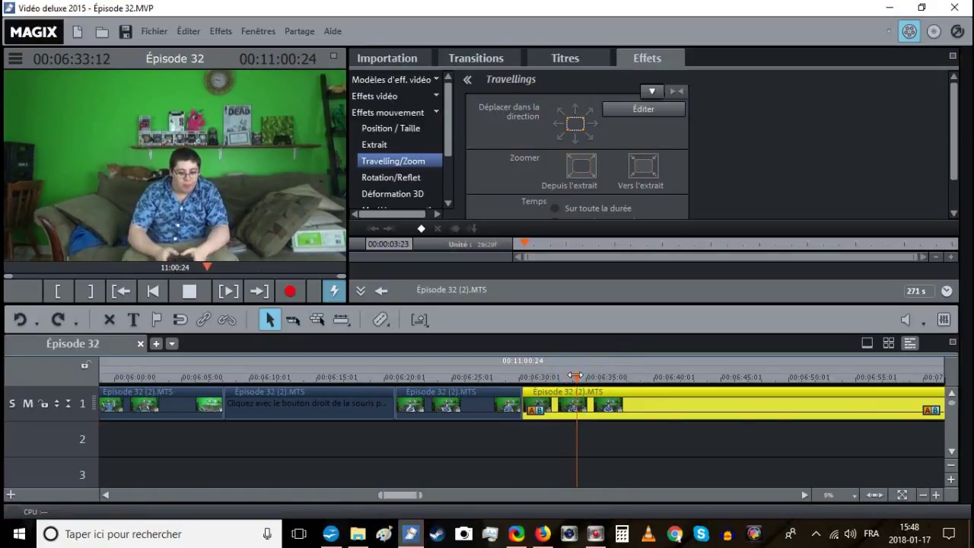
key("t")
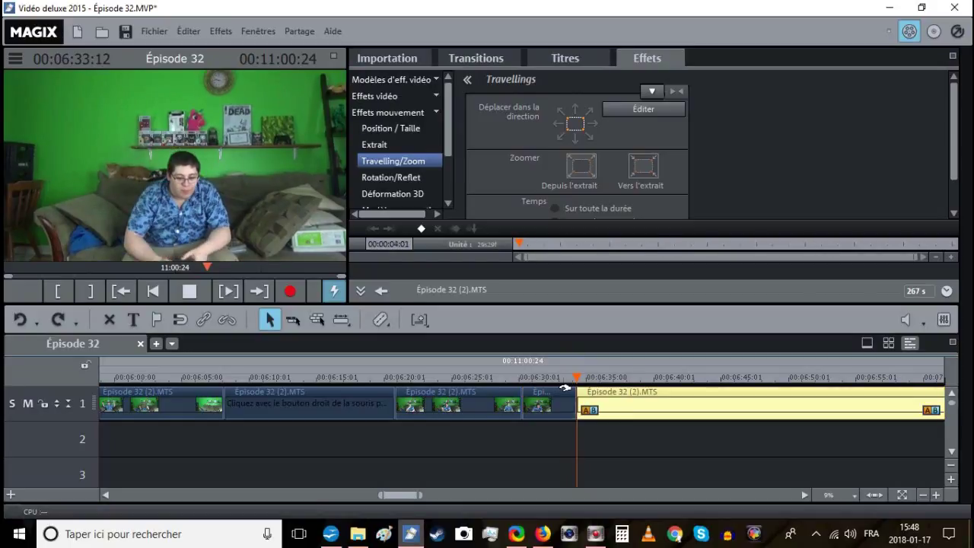
Put the video and audio of the short section between 00:06:30:08 and 00:06:34:09 on separate tracks and ungroup them.
left_click(562, 389)
right_click(564, 386)
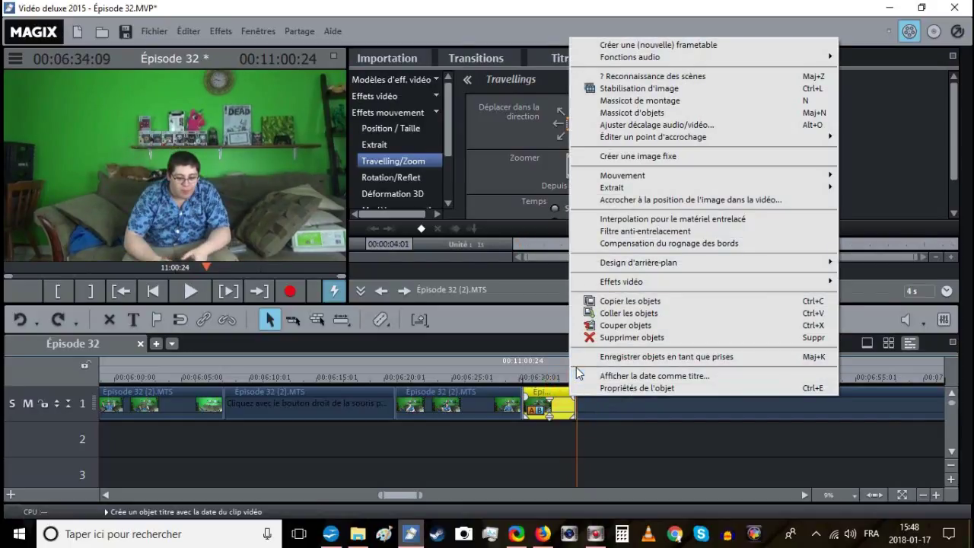
mouse_move(583, 60)
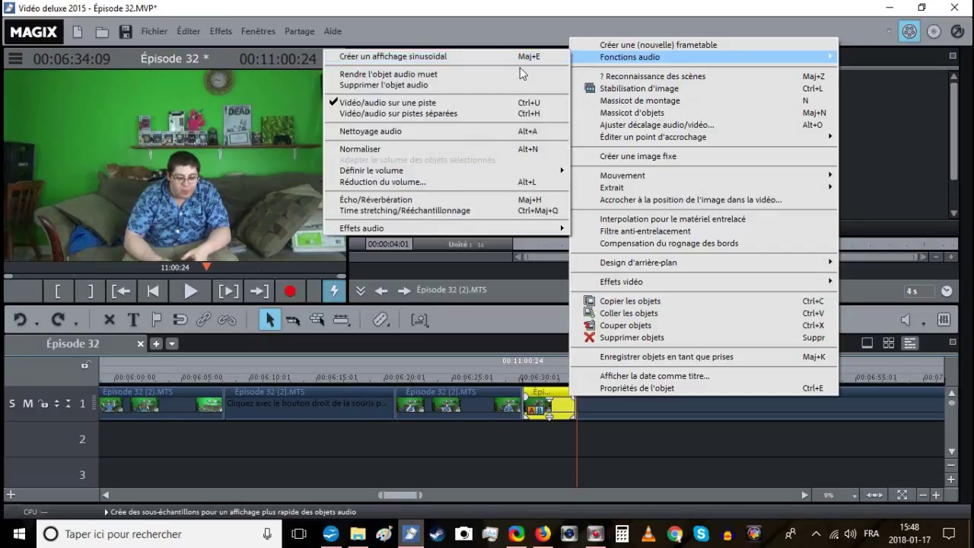
left_click(457, 114)
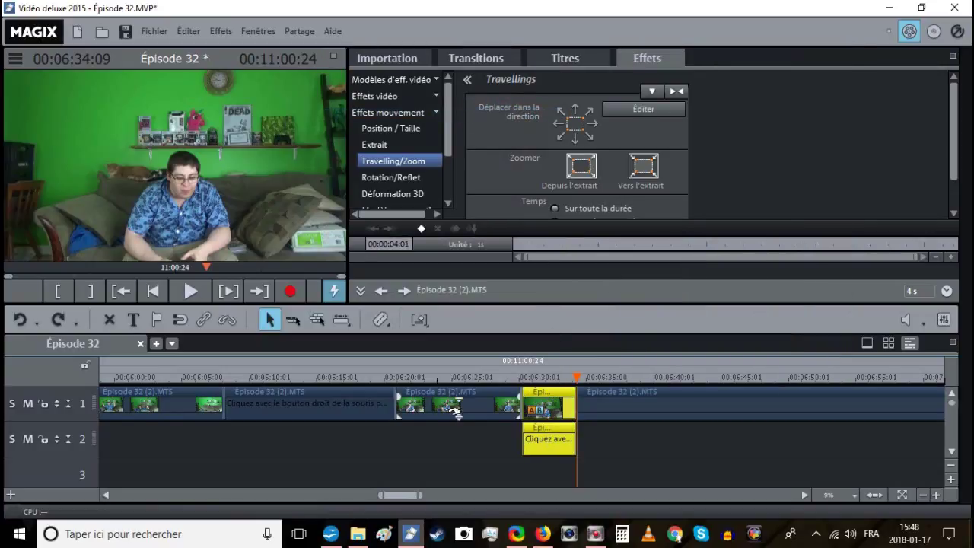
left_click(229, 322)
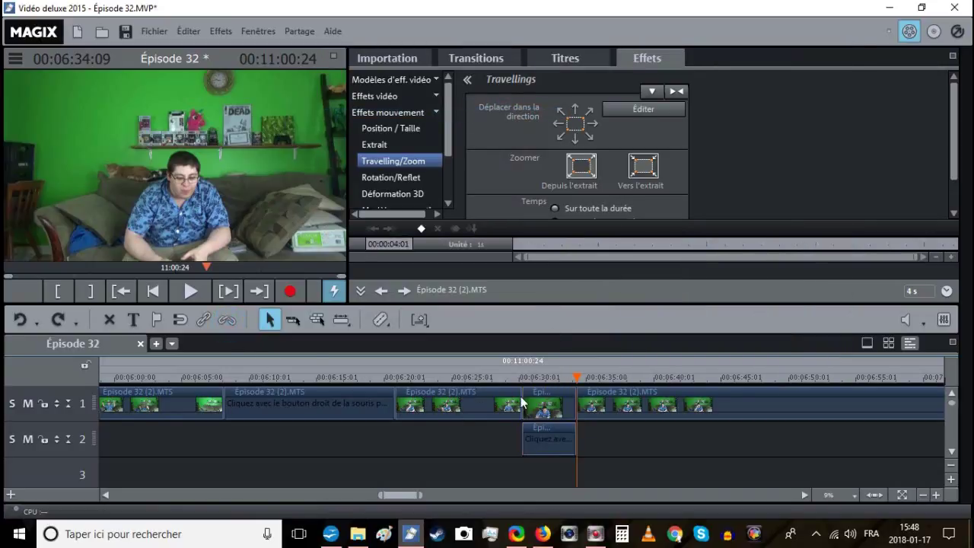
Replace the short section's video on track 1 with its audio alone and save the project.
right_click(538, 401)
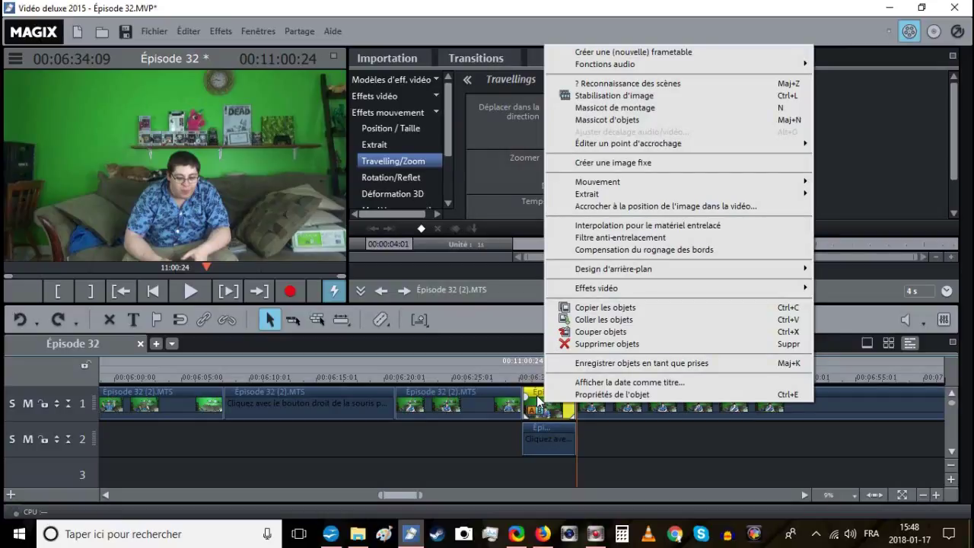
left_click(568, 430)
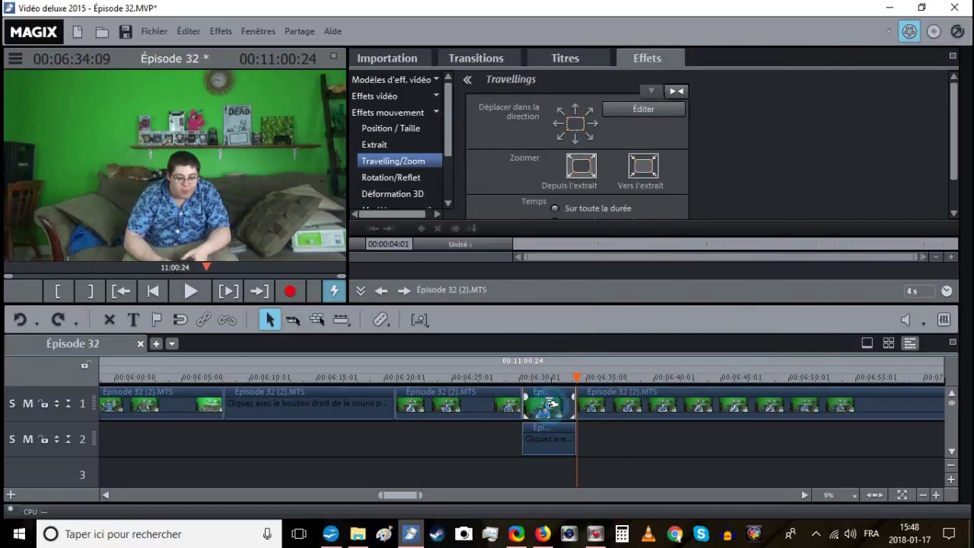
key("Delete")
left_click_drag(561, 419, 566, 414)
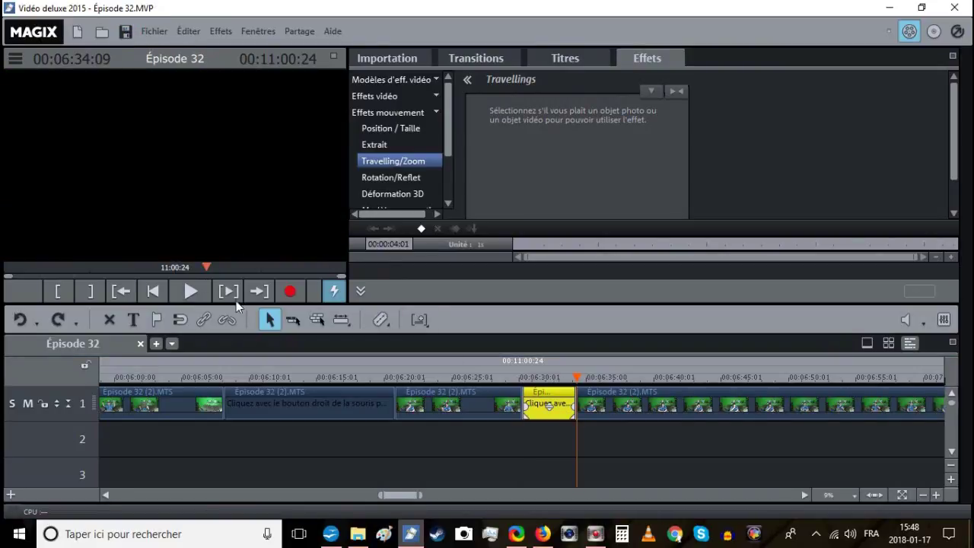
Play the footage from 00:06:34:09 to find the next cut point and split the clip at 00:06:50:23.
left_click(937, 494)
left_click(936, 495)
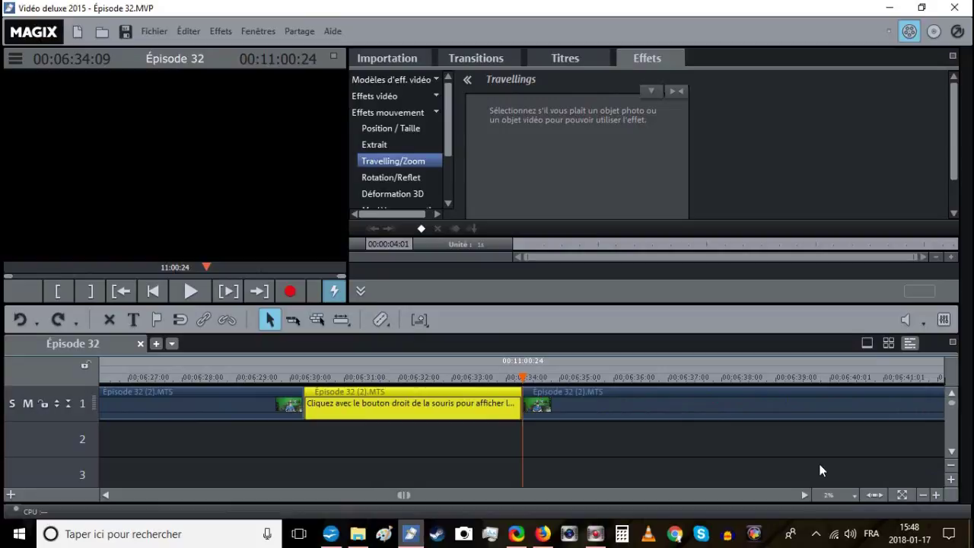
left_click(195, 294)
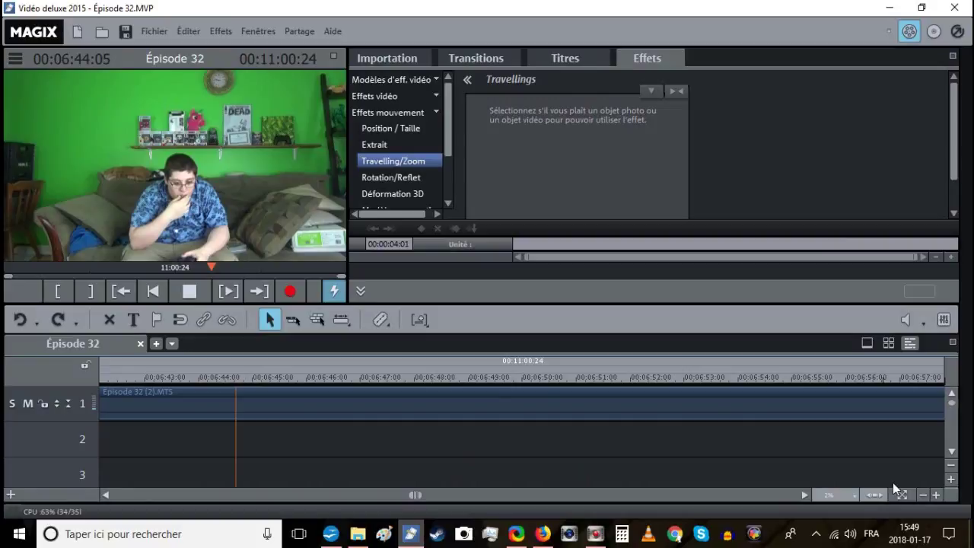
left_click(923, 496)
left_click(924, 496)
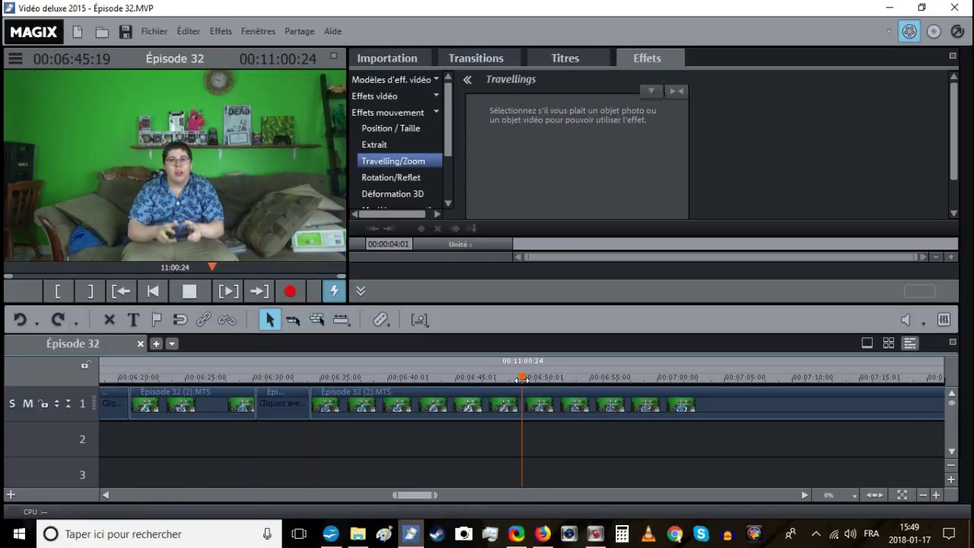
left_click_drag(526, 377, 531, 377)
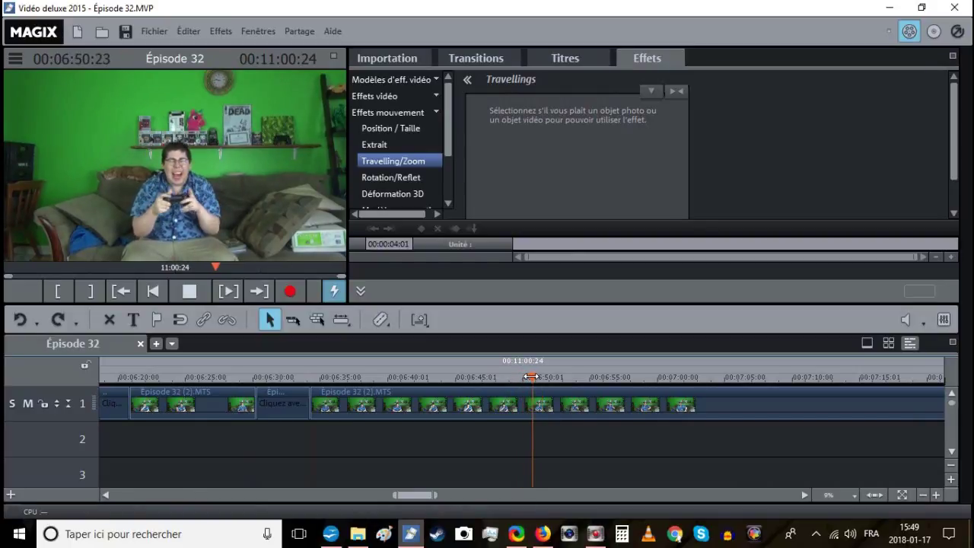
left_click(504, 392)
key("t")
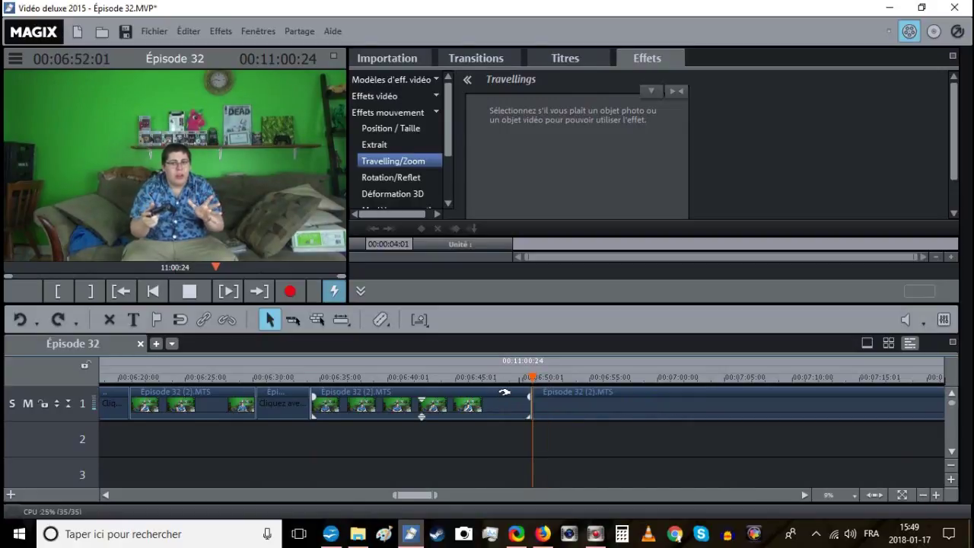
Delete the section between the audio-only part's end and the split at 00:06:50:23.
left_click(505, 392)
right_click(508, 393)
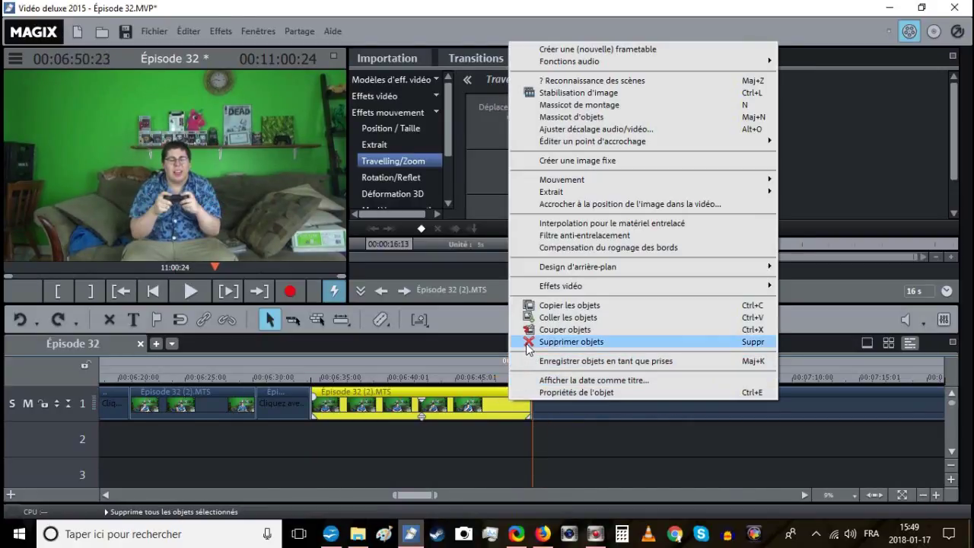
left_click(571, 342)
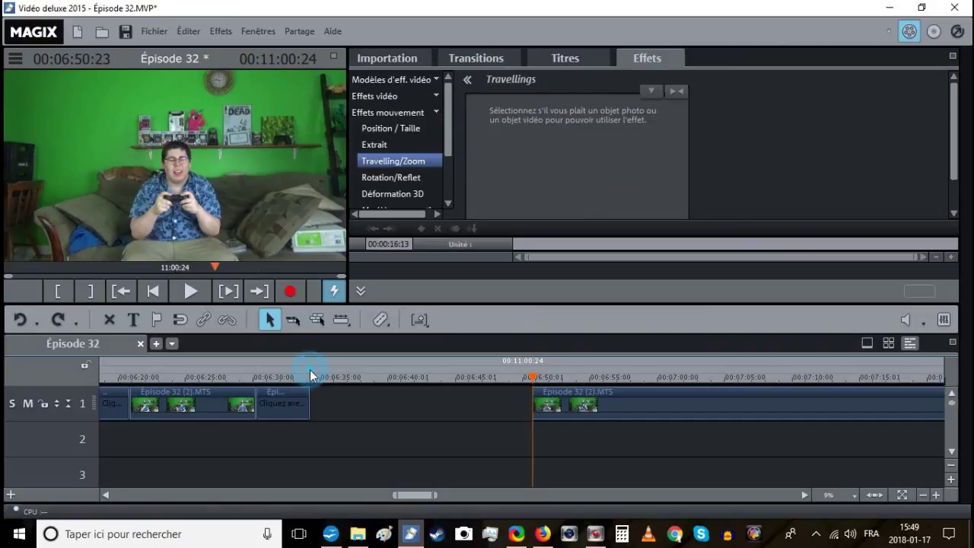
Move the remaining footage back on track 1 against the audio-only section's end near 00:06:34:09 and save the project.
left_click(310, 373)
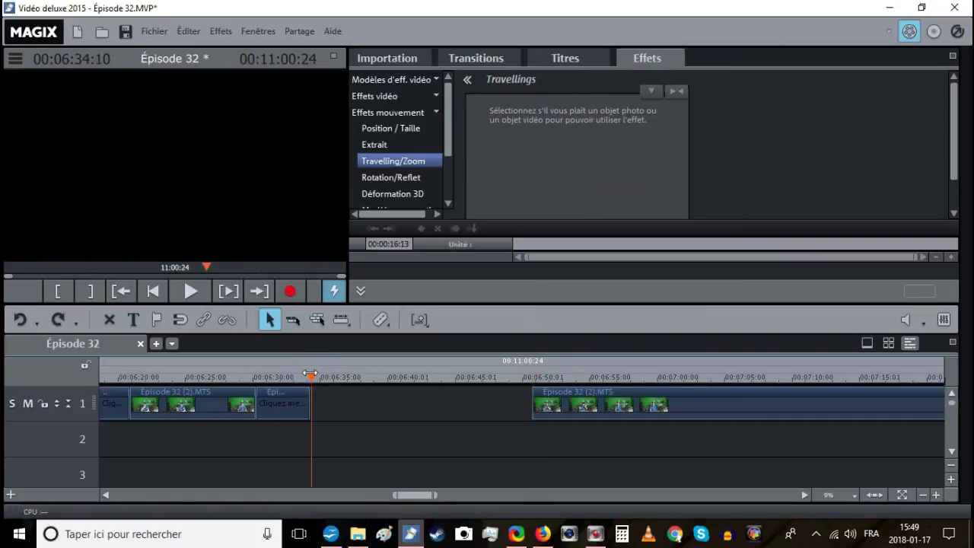
double_click(309, 373)
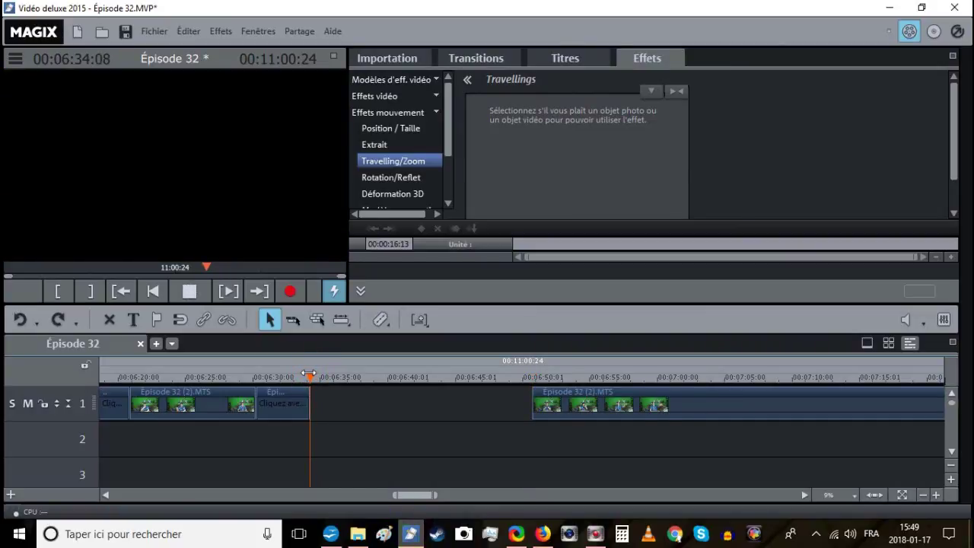
left_click_drag(598, 409, 383, 440)
left_click(936, 495)
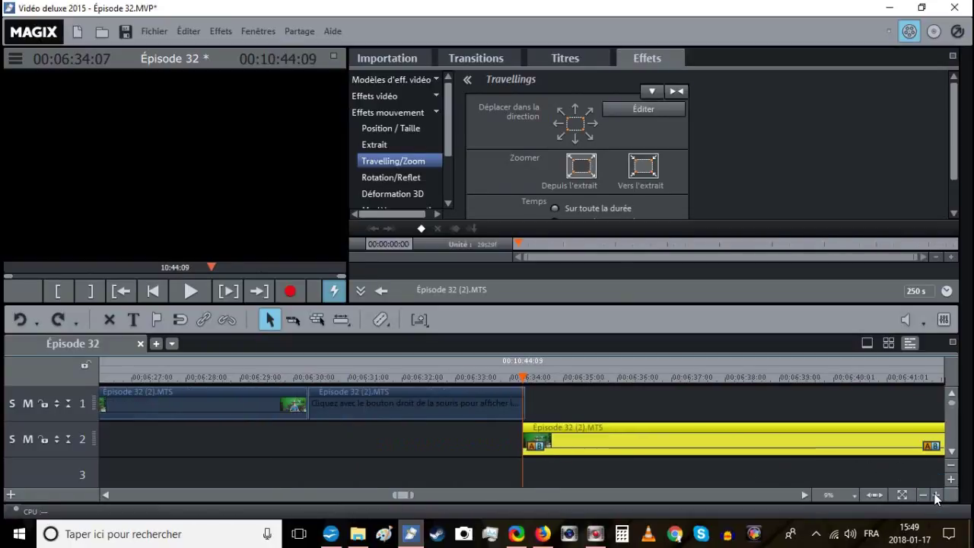
left_click(578, 376)
left_click_drag(570, 435, 624, 411)
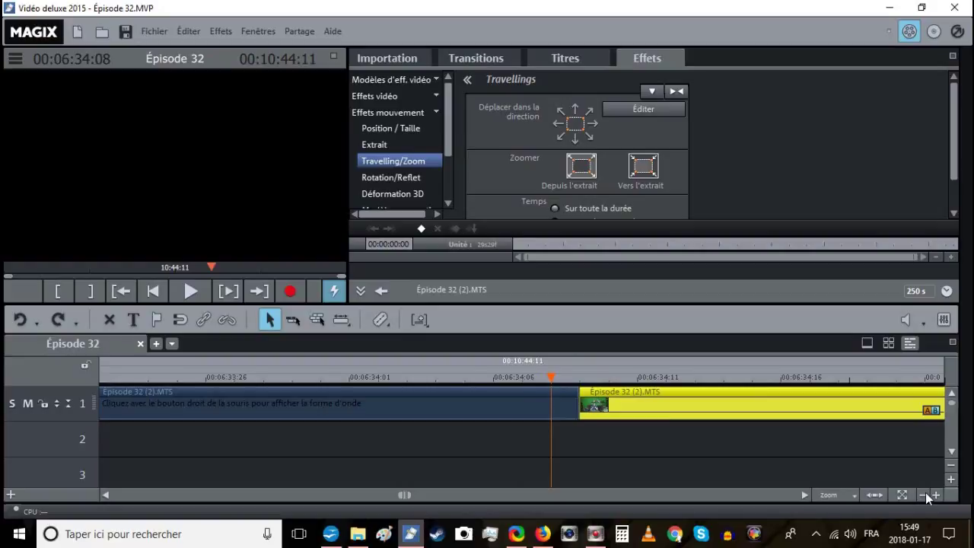
Play from 00:06:33:14 across the new join and review the moved footage up to about 00:06:44.
left_click(924, 495)
left_click(924, 495)
left_click(189, 291)
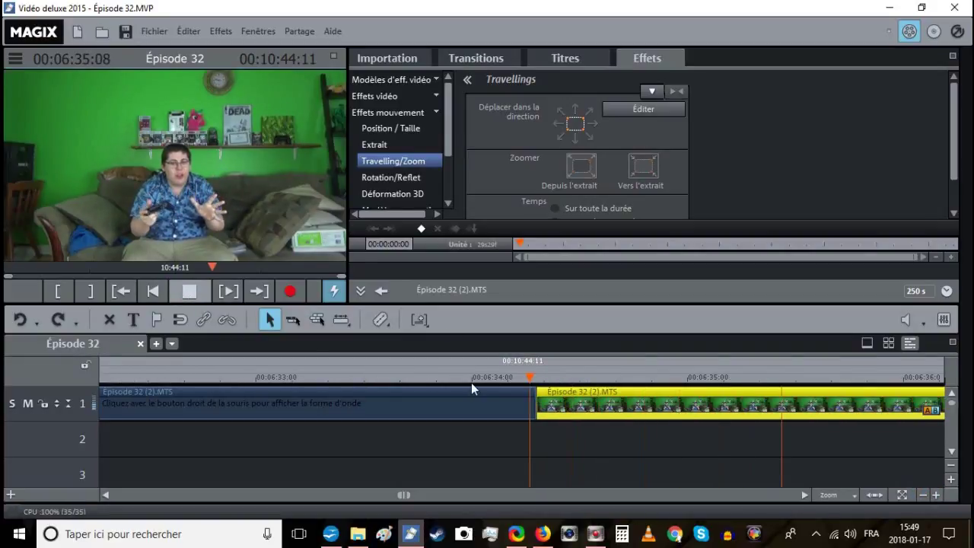
left_click(355, 378)
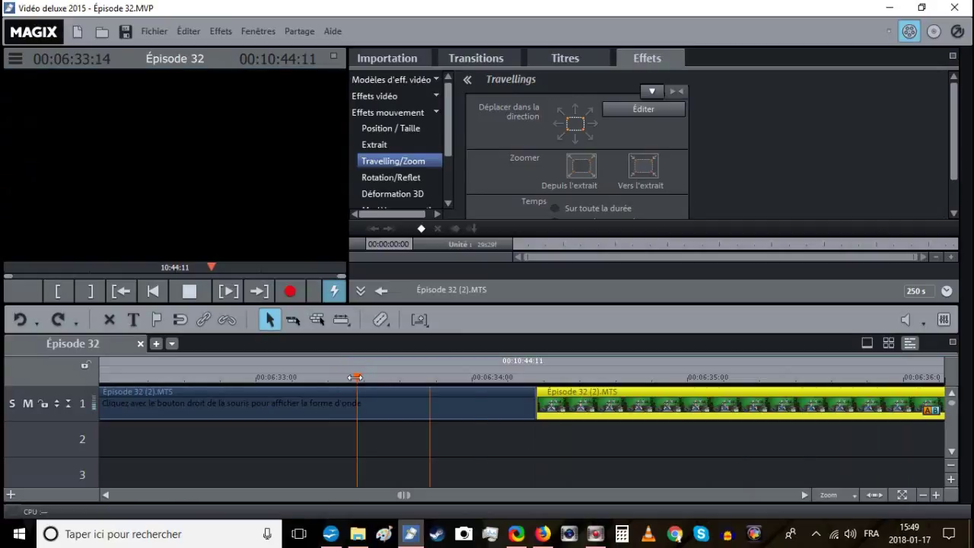
left_click(922, 496)
left_click(922, 496)
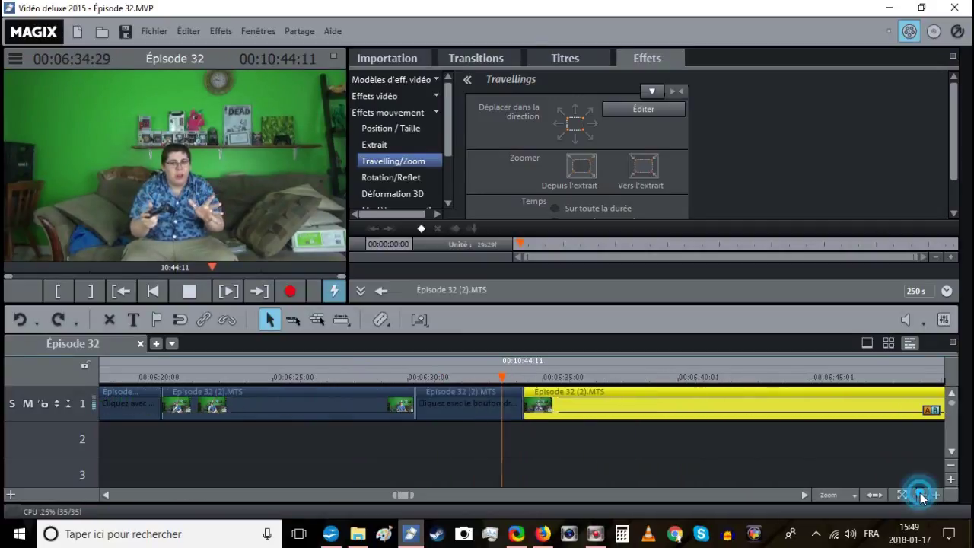
left_click(922, 496)
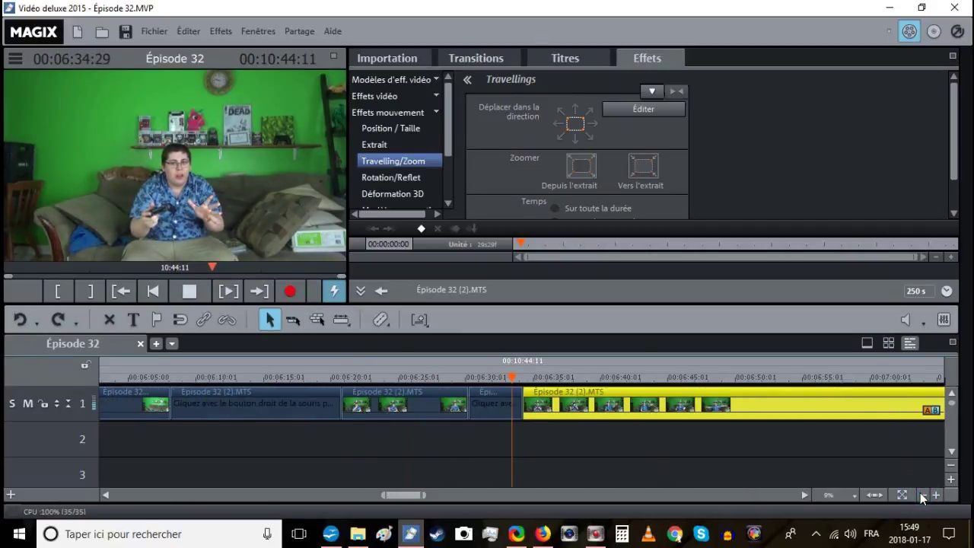
left_click(677, 447)
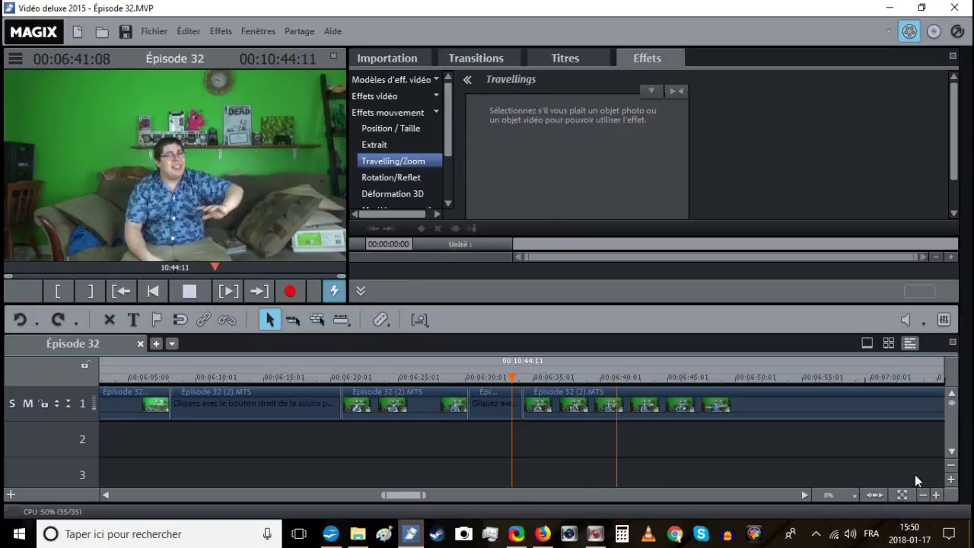
left_click(936, 495)
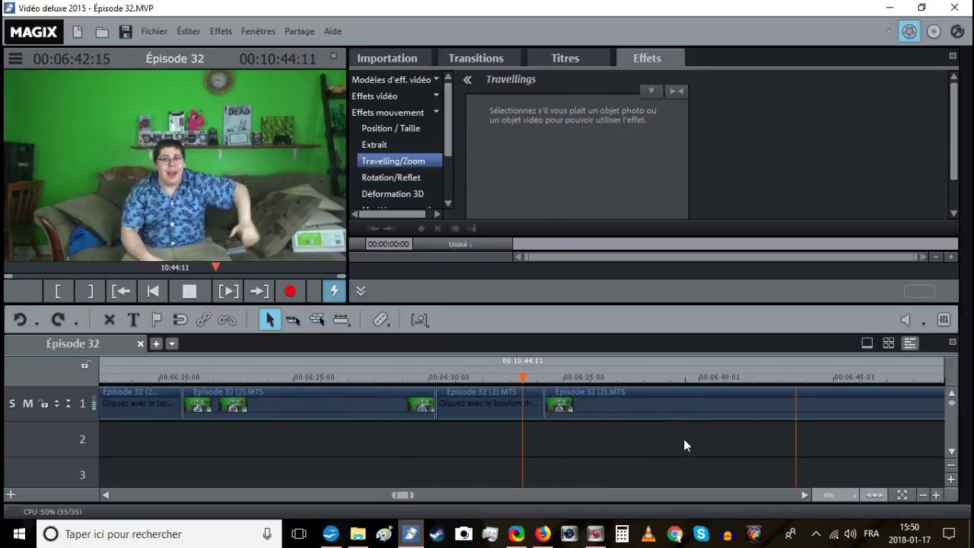
left_click(924, 494)
left_click(923, 495)
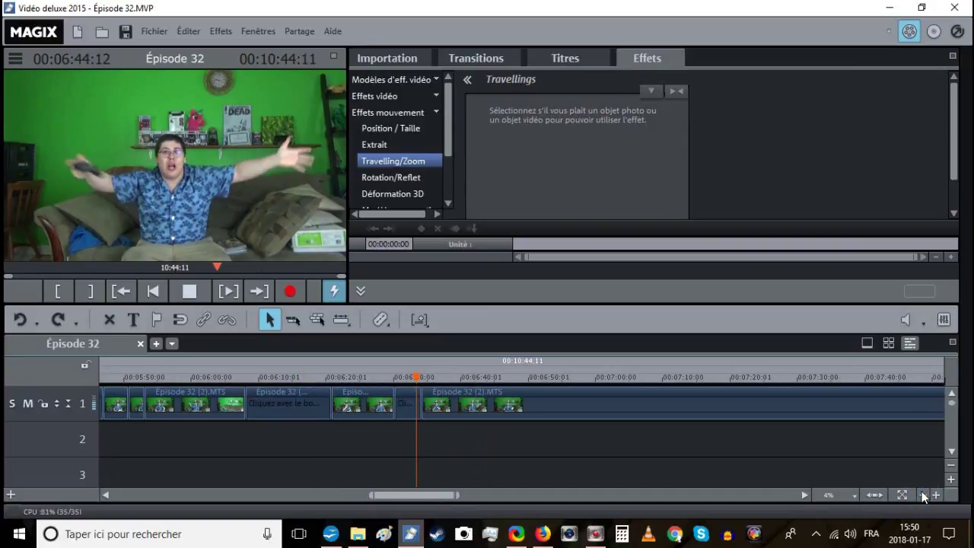
Locate the next cut point at about 00:06:48 and split the clip there.
left_click(513, 378)
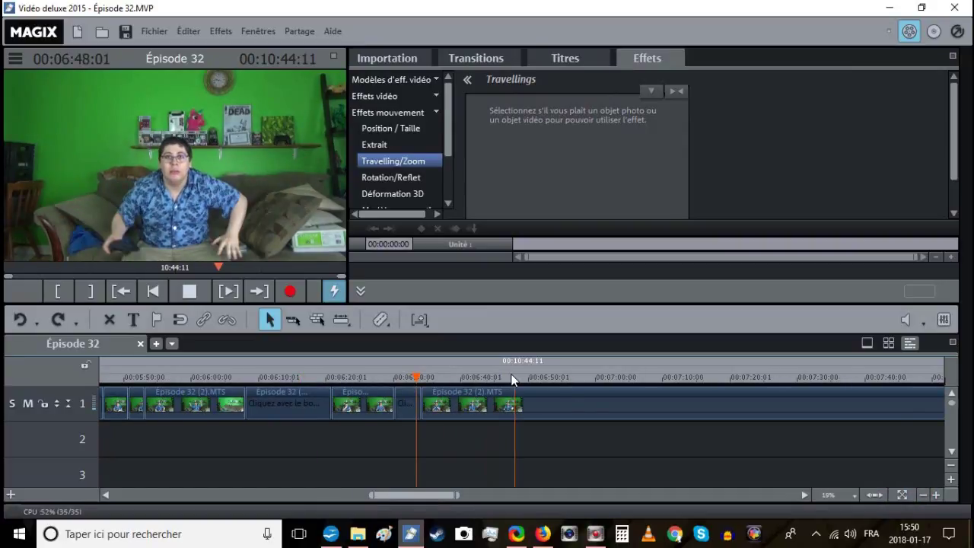
left_click(515, 376)
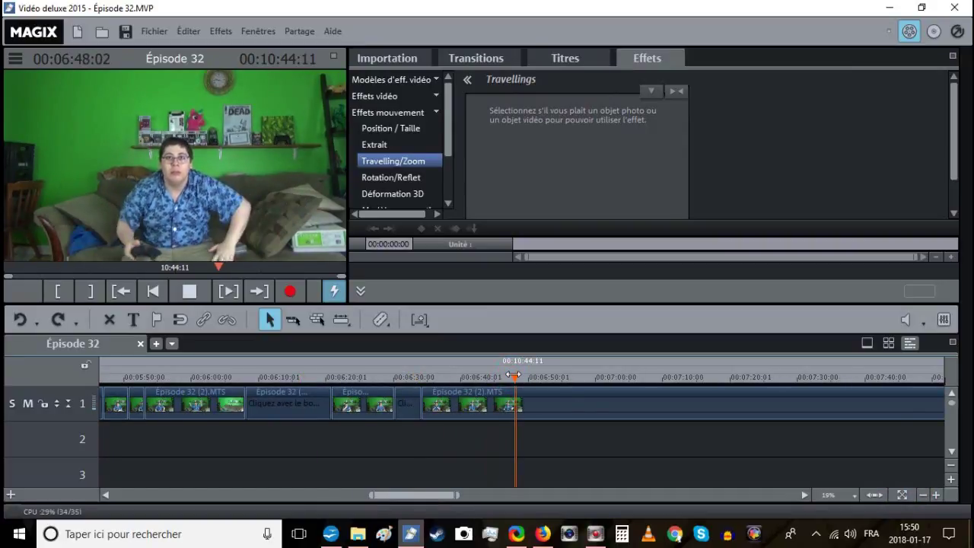
key("t")
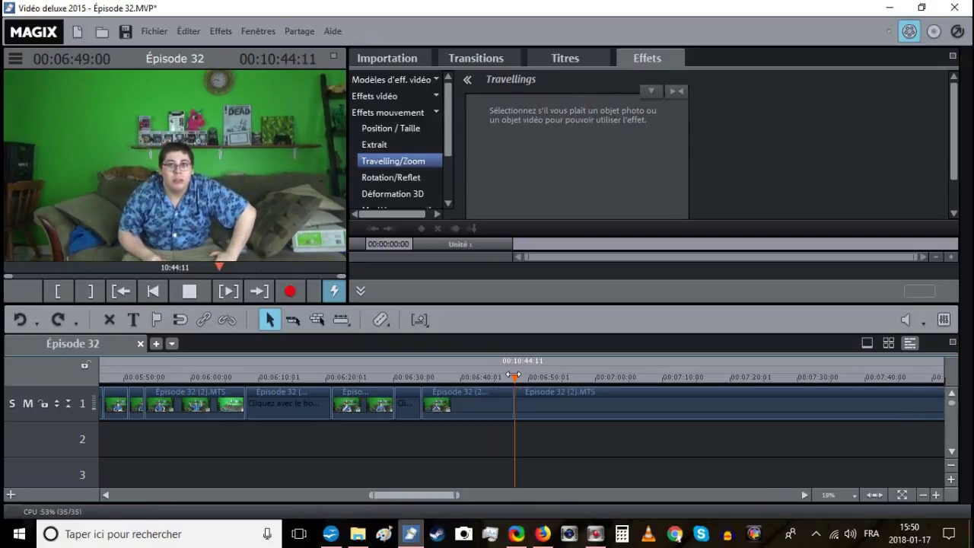
Save the project and cut out the section between the split near 00:06:48 and 00:07:04:08.
left_click(131, 37)
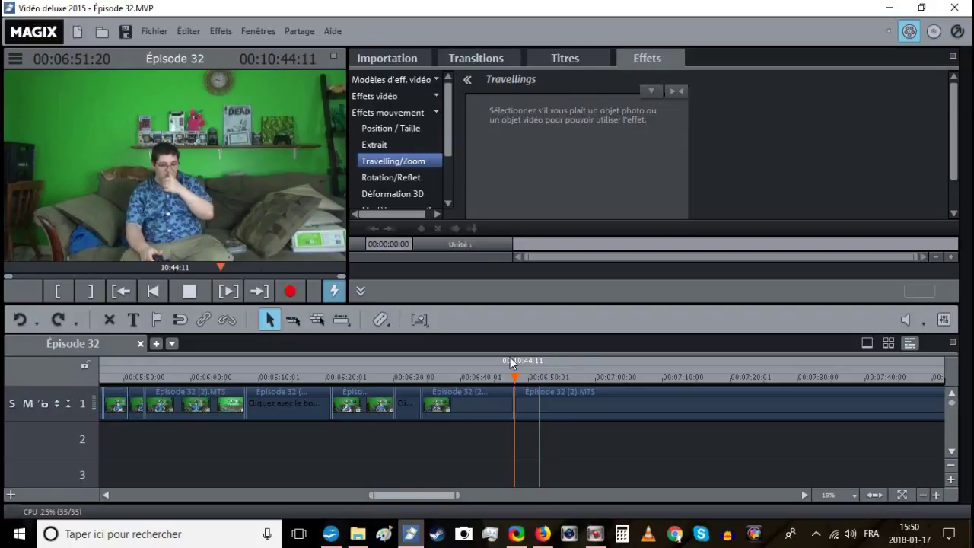
left_click(937, 496)
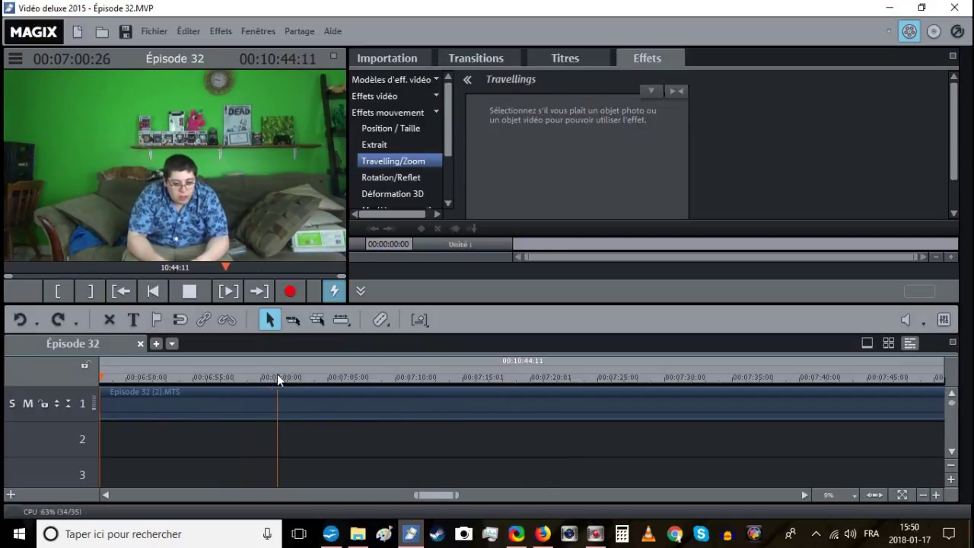
left_click(302, 373)
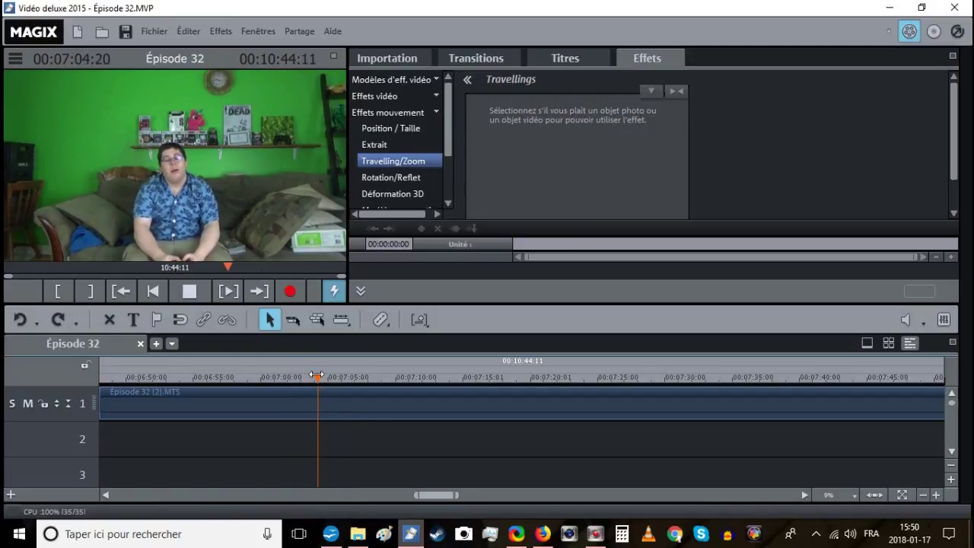
key("t")
right_click(302, 396)
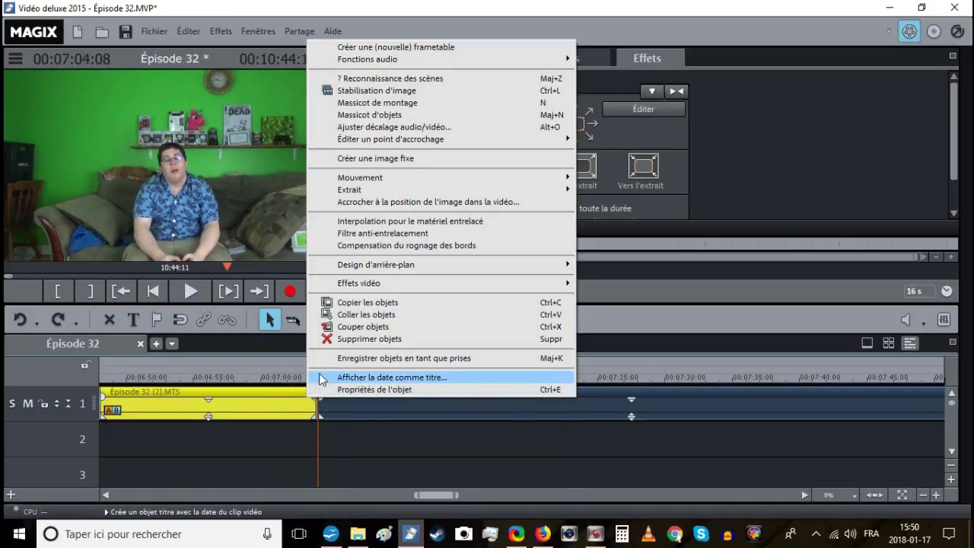
left_click(350, 336)
Move the remaining footage back on track 1 against the clip end near 00:06:48 and save the project.
left_click_drag(357, 403, 196, 399)
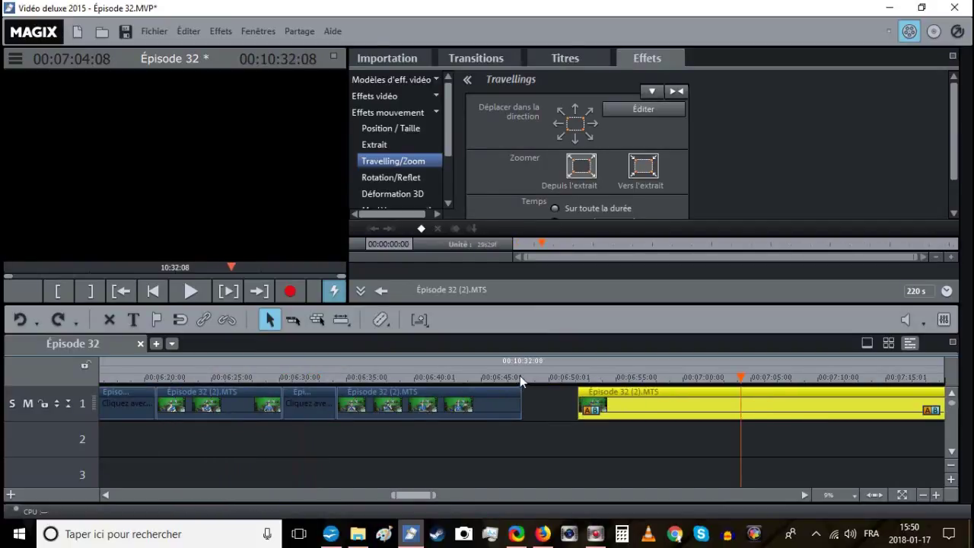
left_click(521, 375)
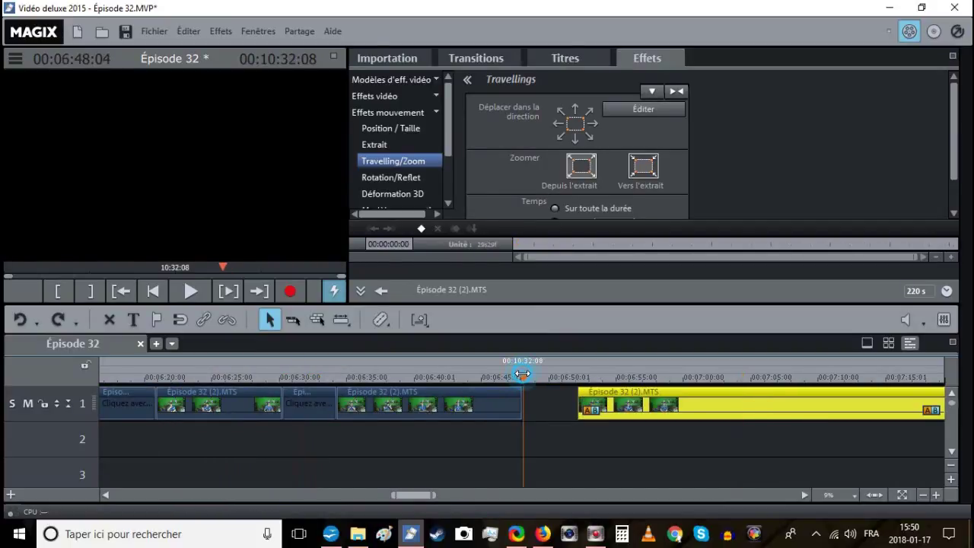
key("space")
left_click_drag(621, 395, 565, 391)
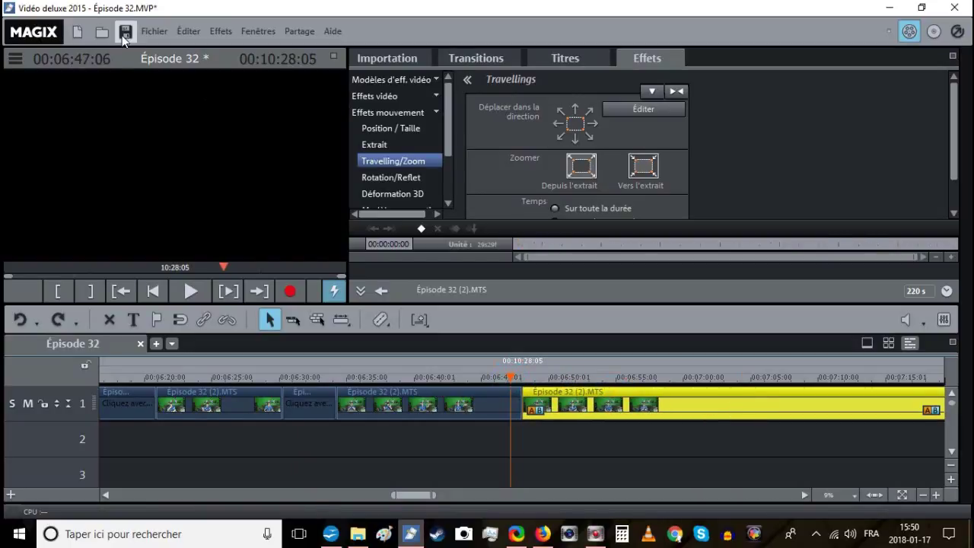
left_click(125, 31)
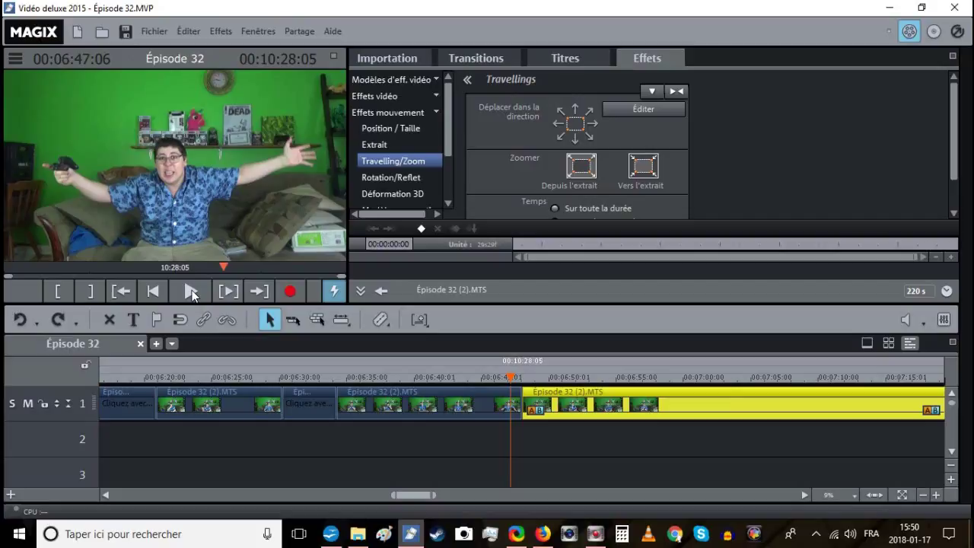
Play across the join near 00:06:48, split the clip at about 00:06:54:25 and save the project.
left_click(192, 293)
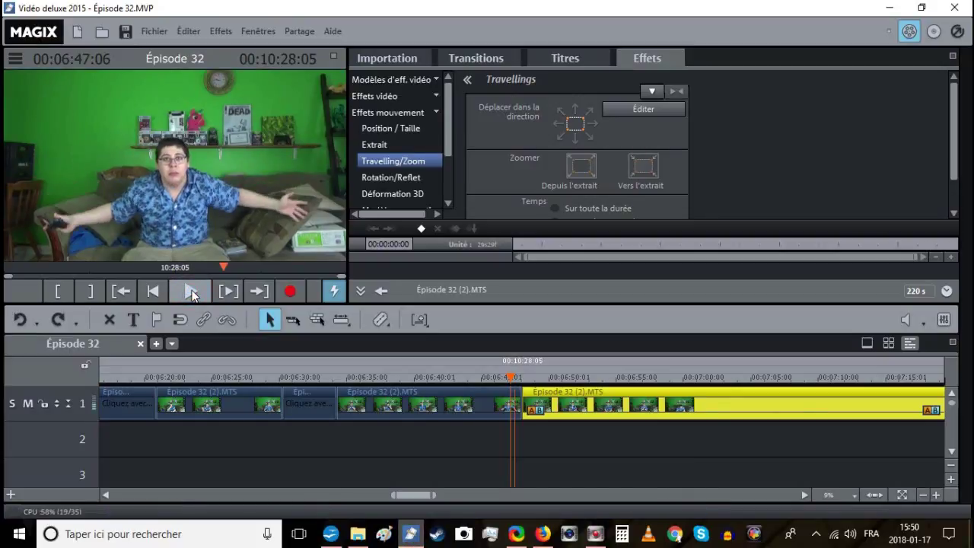
left_click(590, 435)
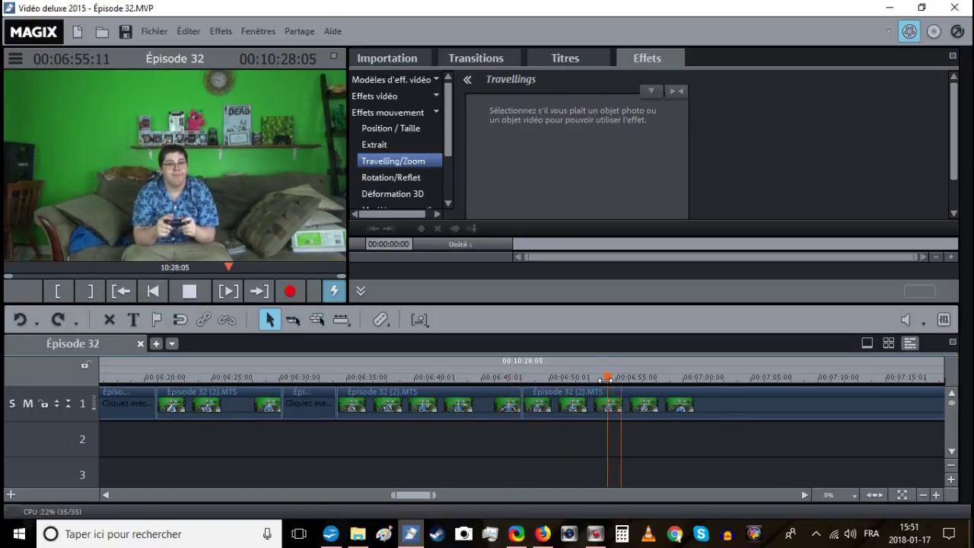
key("t")
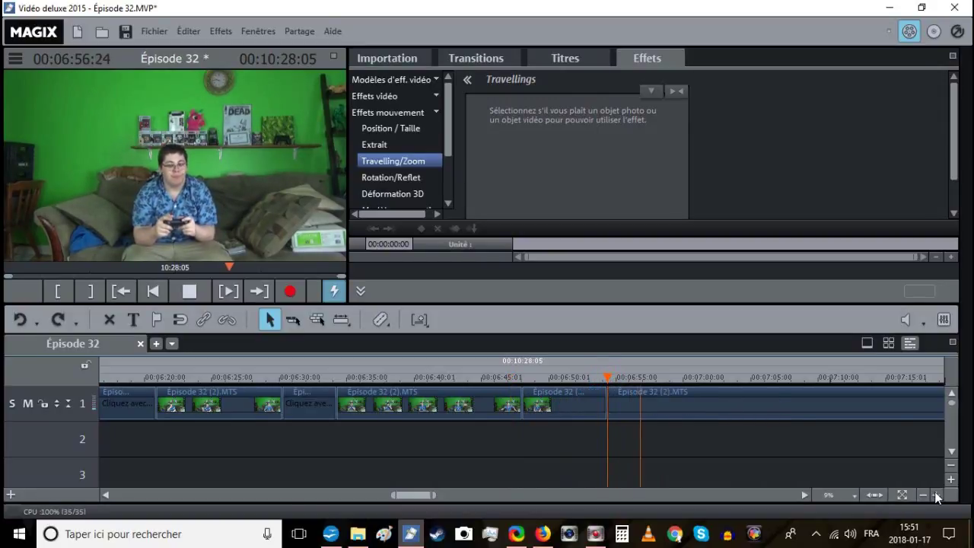
left_click(936, 495)
left_click(936, 495)
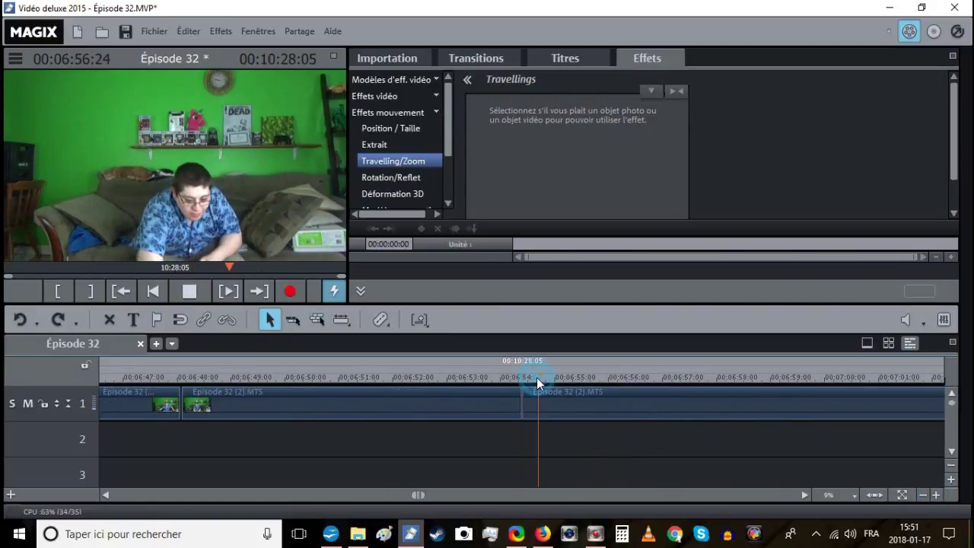
mouse_move(537, 378)
left_mouse_down()
mouse_move(547, 377)
mouse_move(524, 405)
mouse_move(548, 405)
left_mouse_up()
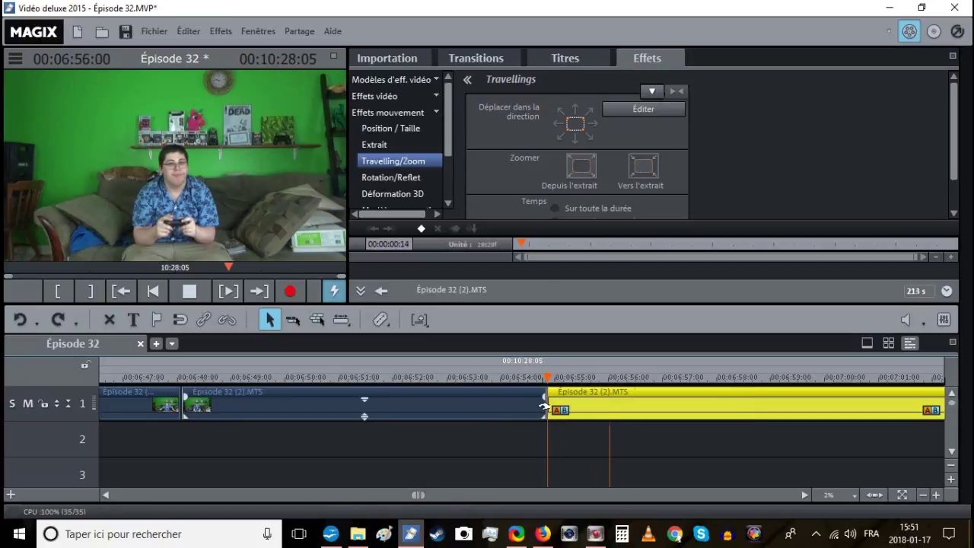
key("ctrl+s")
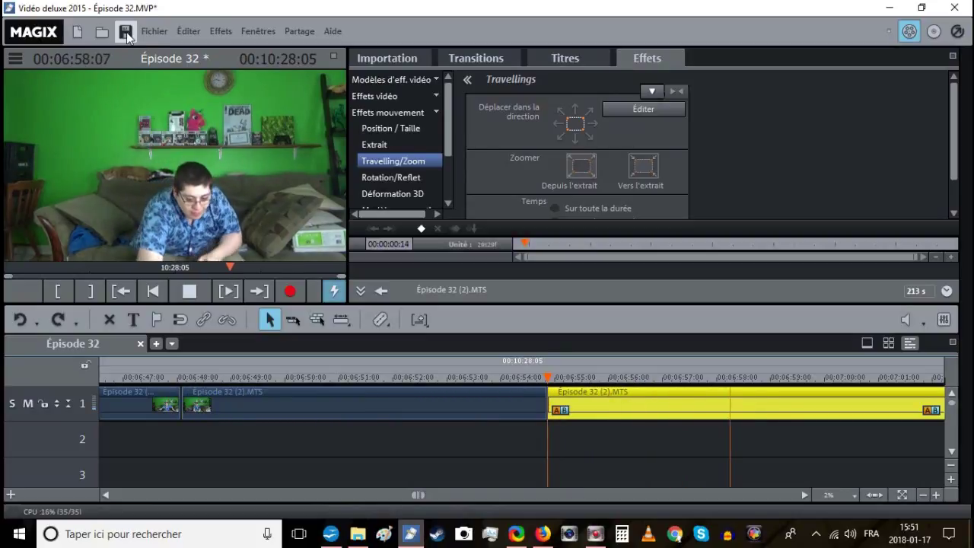
Split the clip at 00:07:02:00 and delete the section between this split and the one near 00:06:55.
scroll(727, 400, "right", 5)
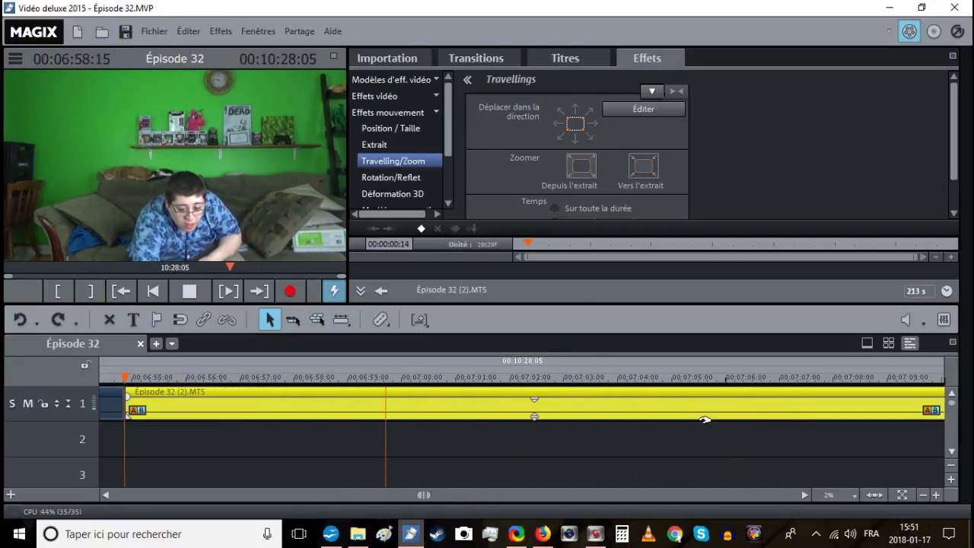
left_click(615, 440)
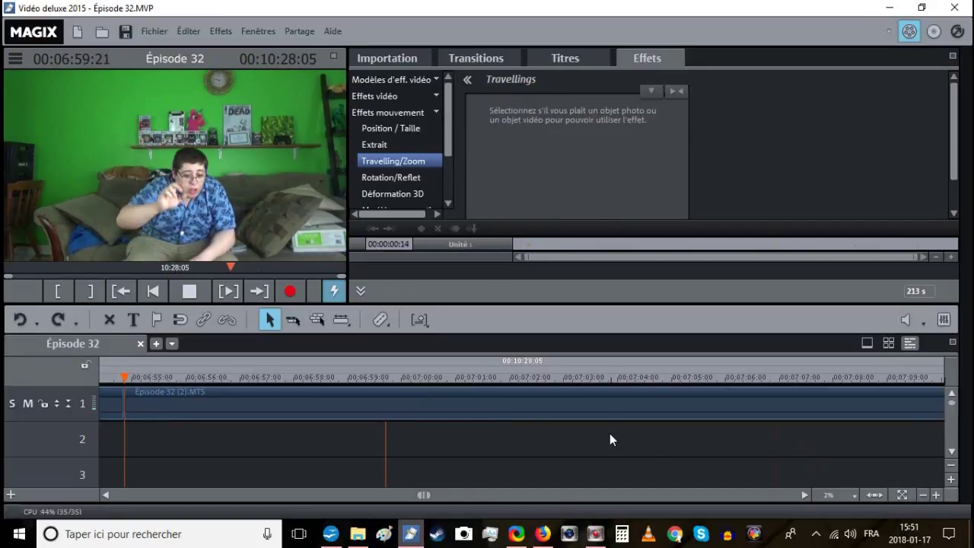
left_click_drag(487, 379, 508, 379)
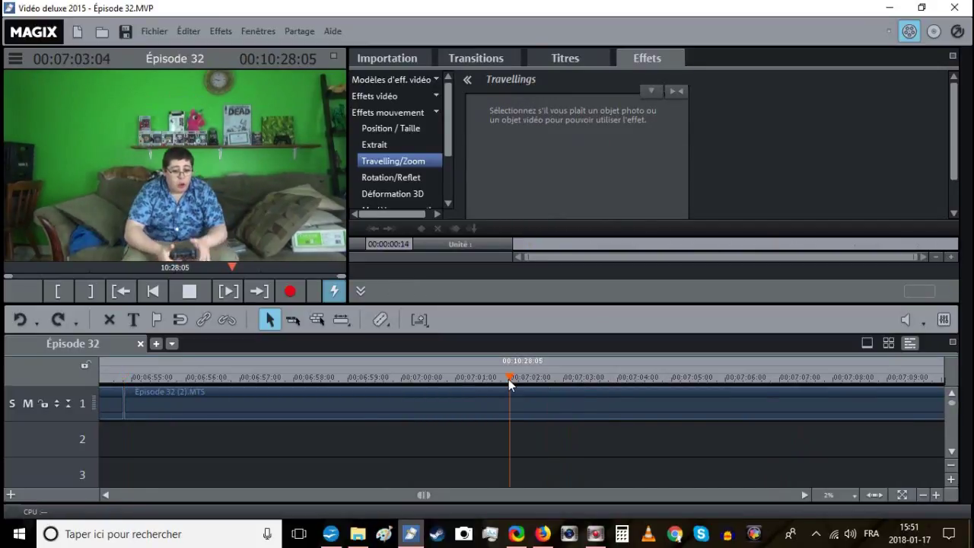
key("t")
right_click(476, 412)
left_click(503, 363)
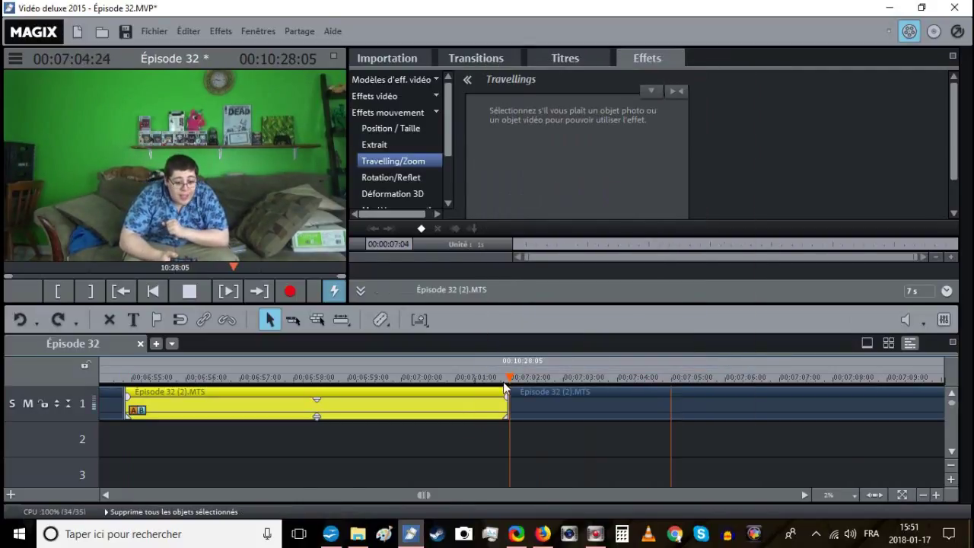
key("space")
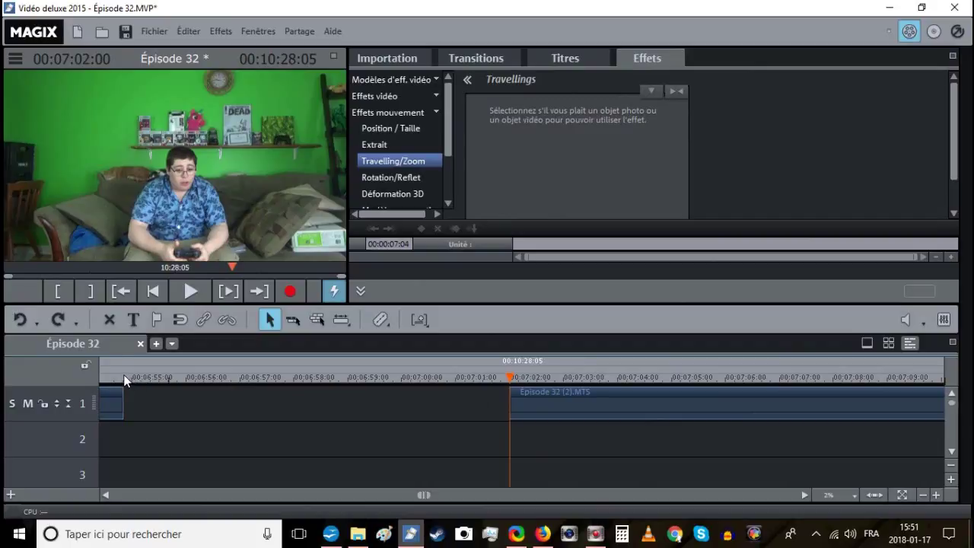
Move the footage after the deleted section back against the clip end near 00:06:55 and save the project.
left_click(124, 377)
left_click_drag(515, 404, 161, 407)
left_click(113, 376)
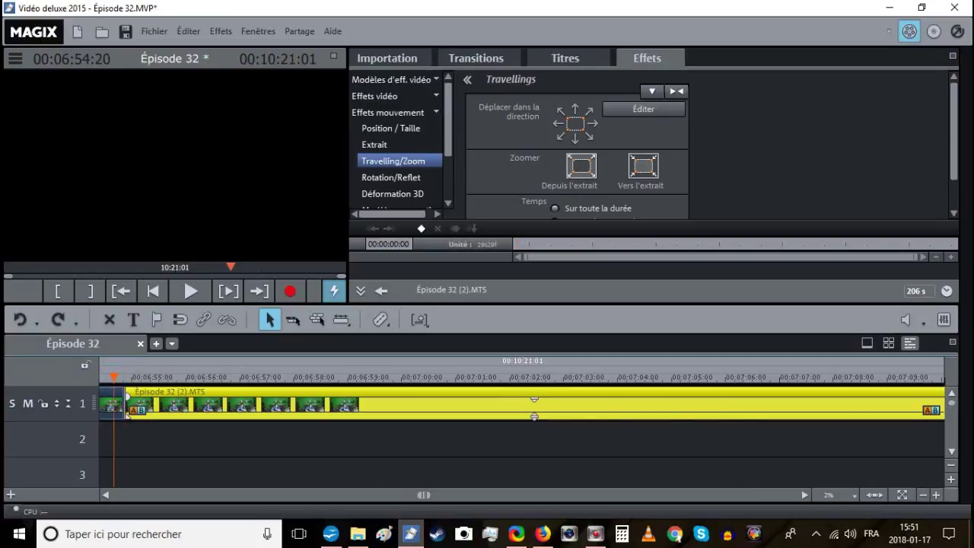
left_click(130, 32)
Play the footage after the 00:06:55 join, and close the small gap near 00:06:48 by moving the following clip back.
left_click(181, 290)
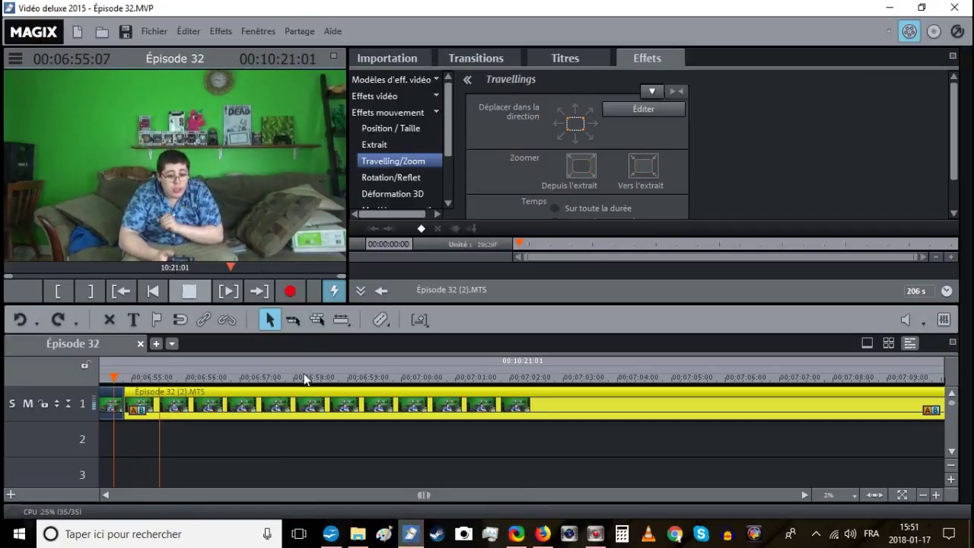
left_click(426, 451)
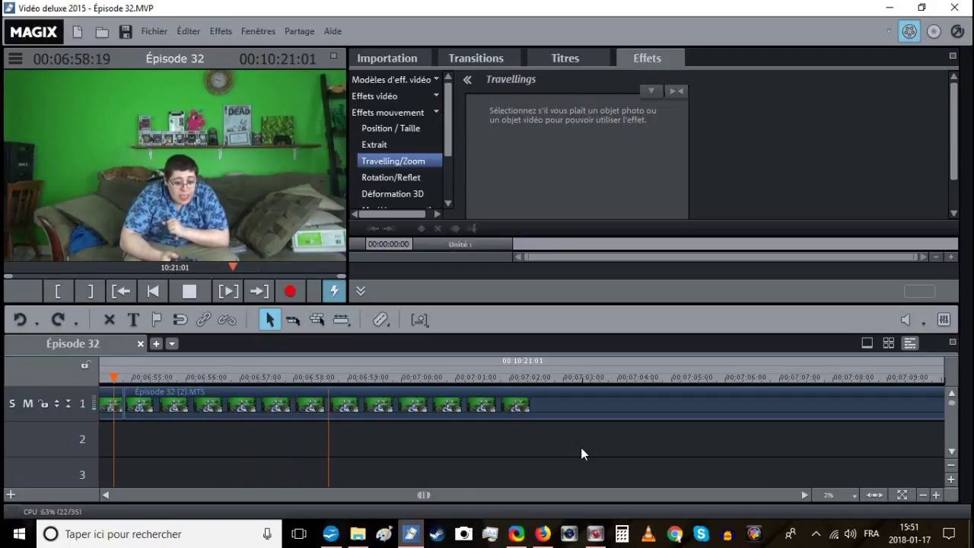
left_click(923, 495)
left_click(923, 495)
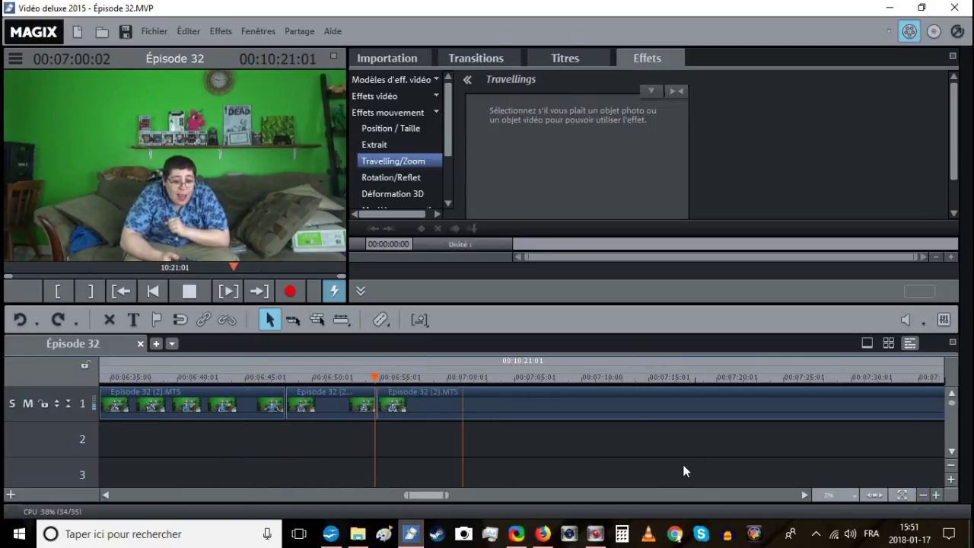
left_click(283, 377)
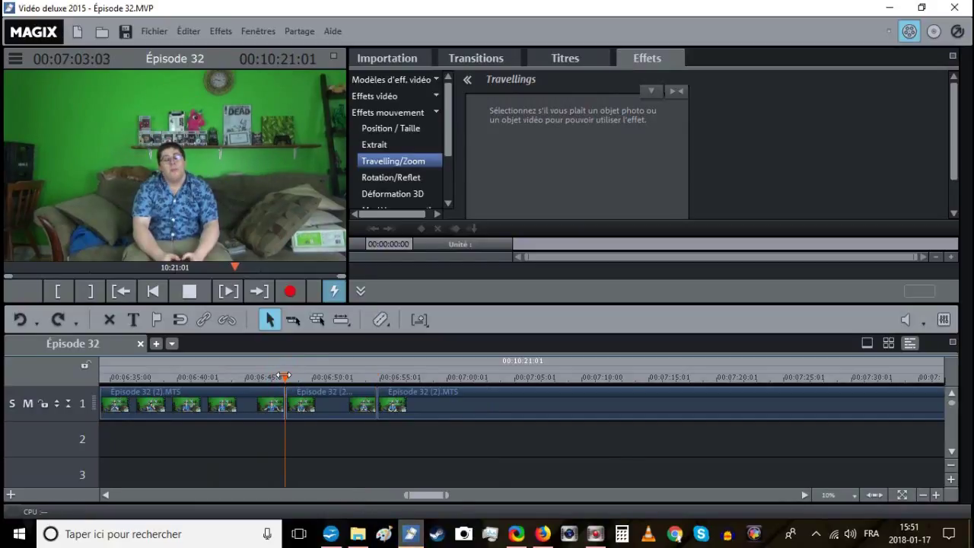
key("space")
left_click(936, 494)
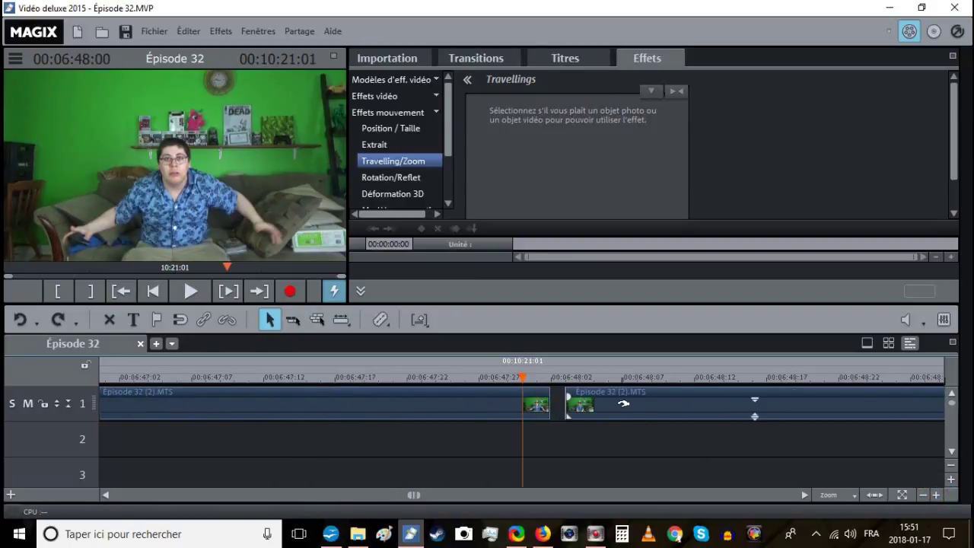
left_click_drag(624, 404, 615, 403)
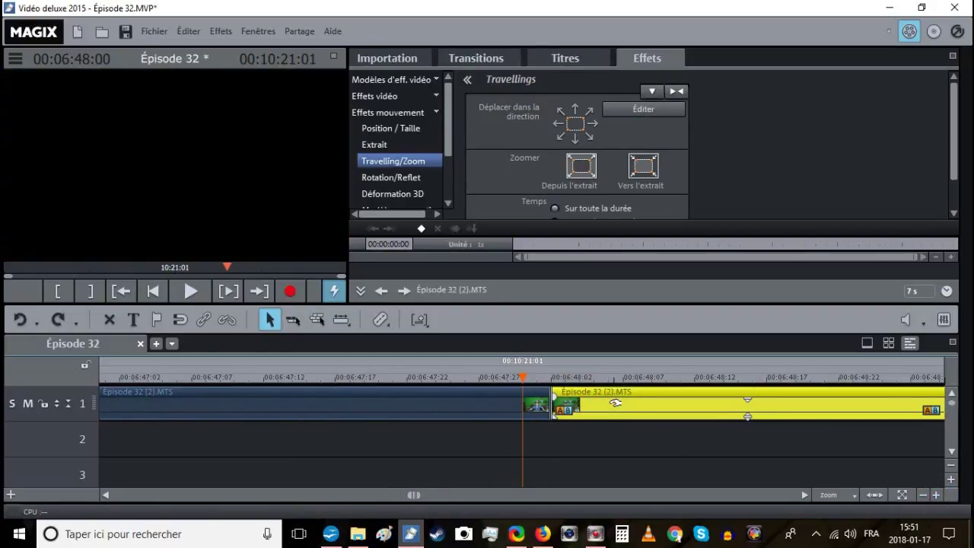
Close the small gap near 00:06:54:23 by moving the last clip back against the previous one, and save the project.
scroll(615, 403, "down", 6)
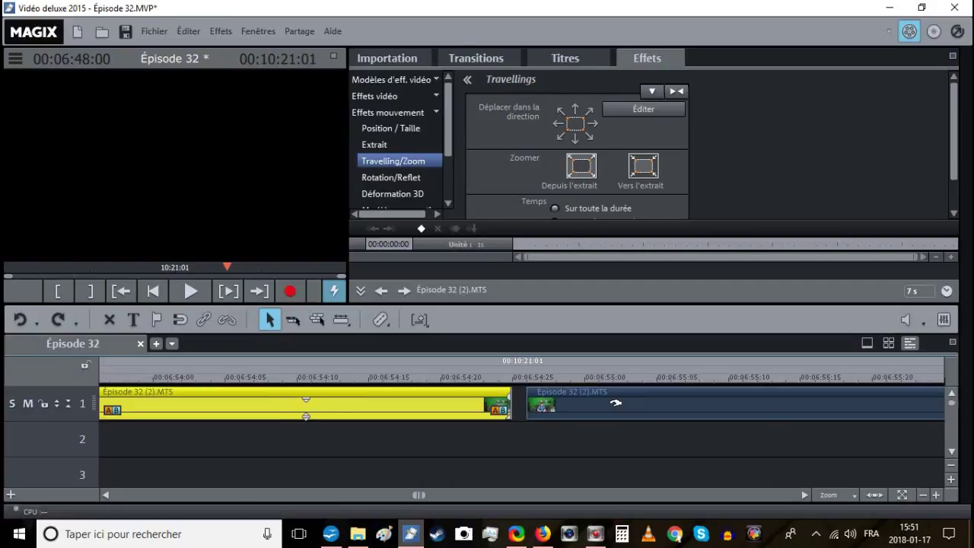
left_click_drag(613, 404, 596, 409)
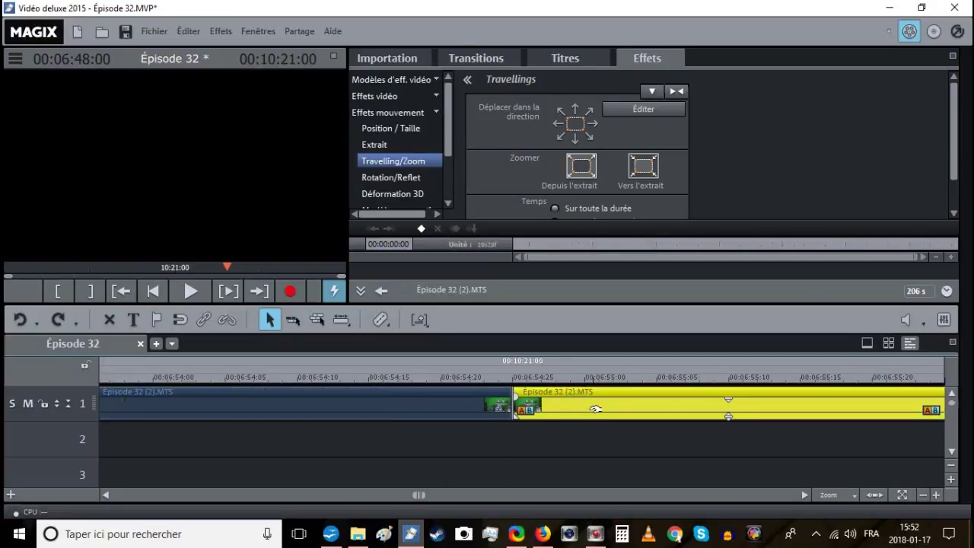
scroll(596, 409, "down", 8)
left_click(923, 495)
left_click(924, 494)
left_click(923, 494)
left_click(923, 495)
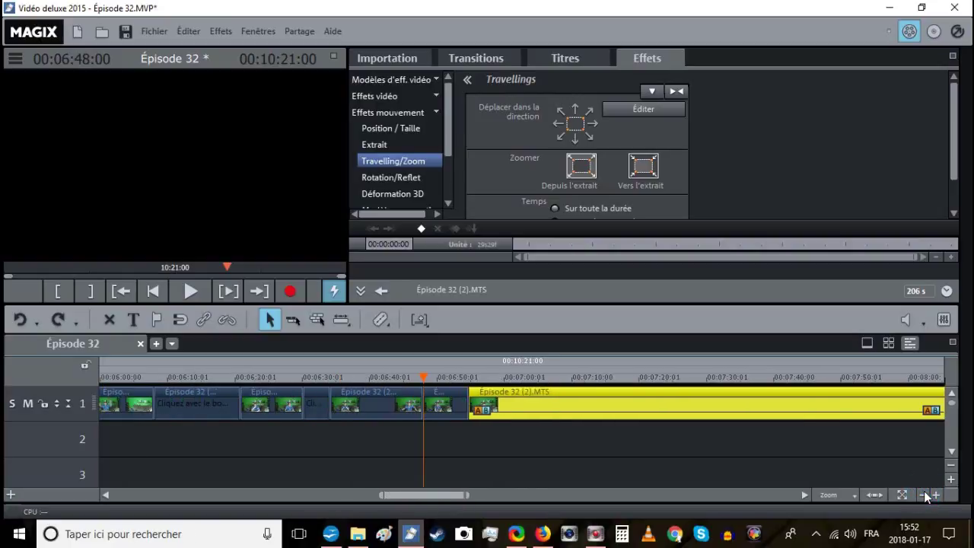
left_click(923, 495)
left_click(923, 495)
left_click(508, 373)
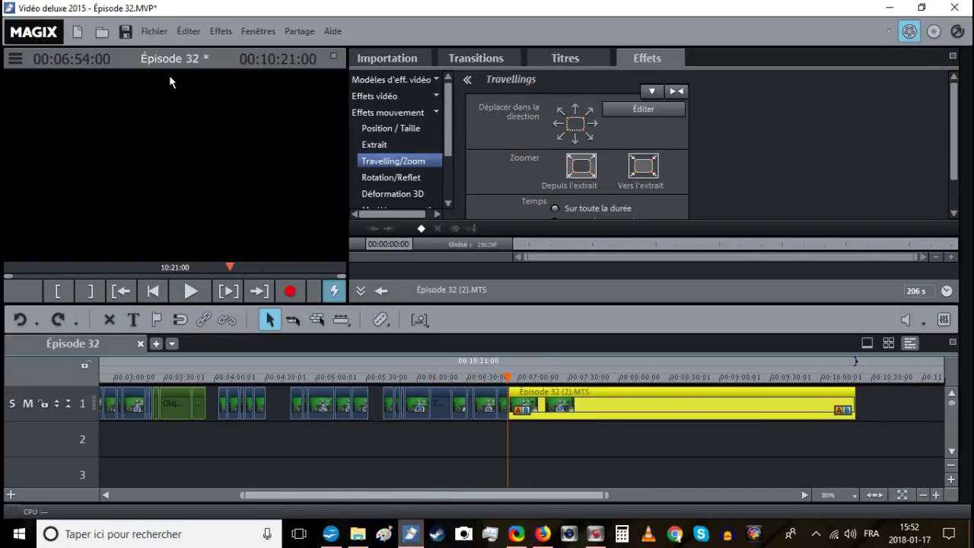
left_click(123, 33)
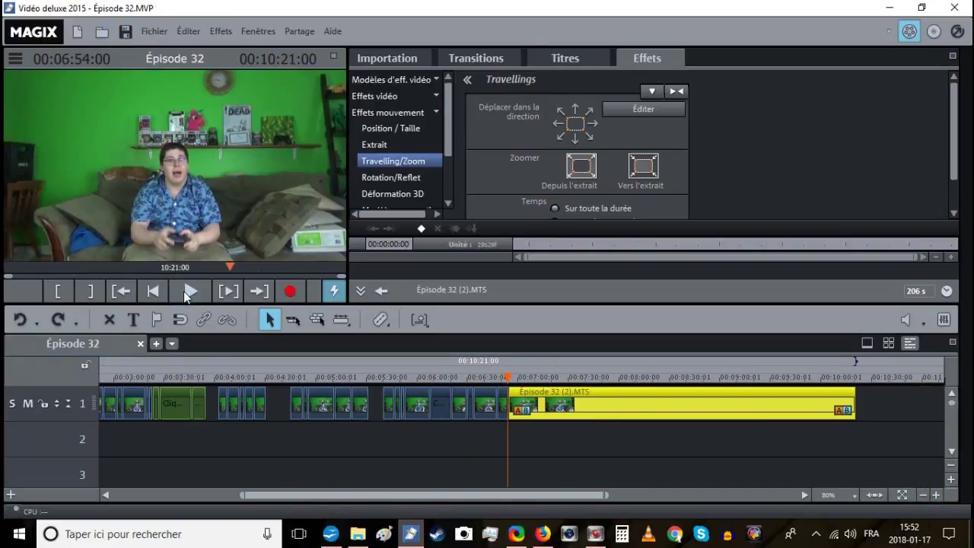
Play from 00:06:54 to locate the next cut point and split the last clip at 00:07:03:28.
left_click(936, 496)
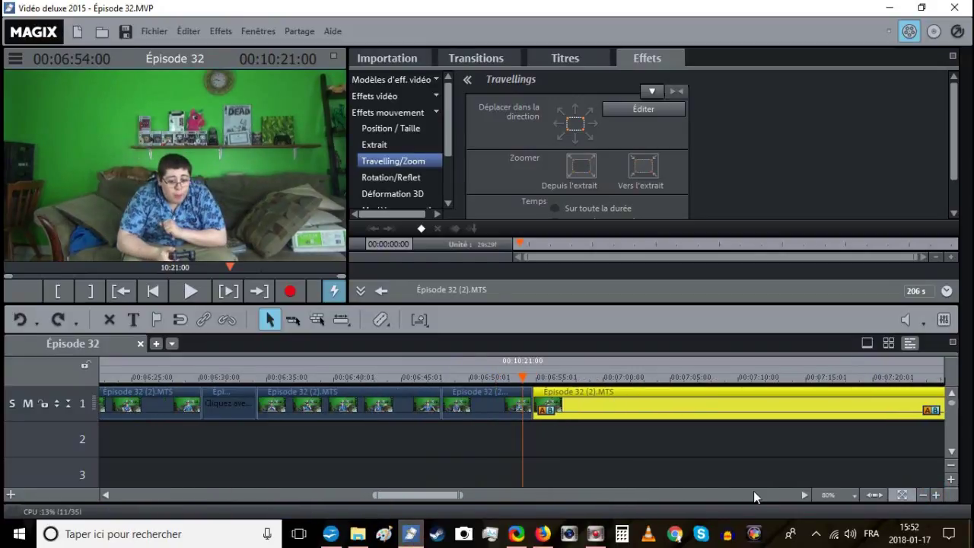
left_click(671, 445)
key("space")
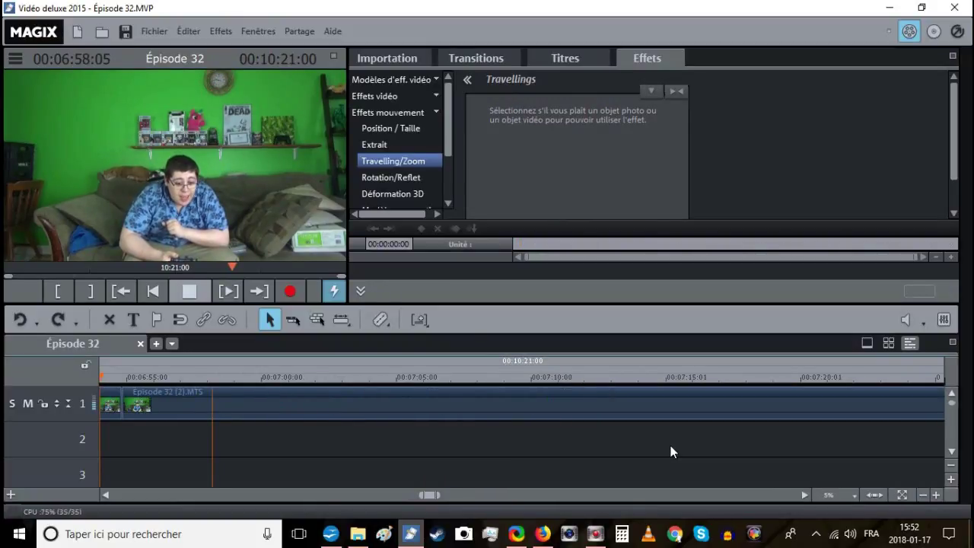
left_click(271, 400)
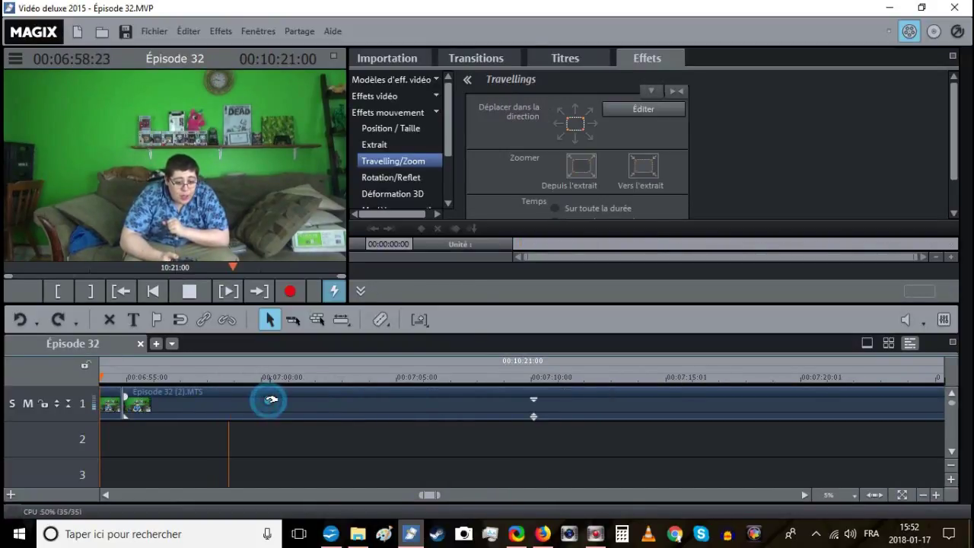
left_click(348, 377)
left_click_drag(352, 377, 361, 374)
key("t")
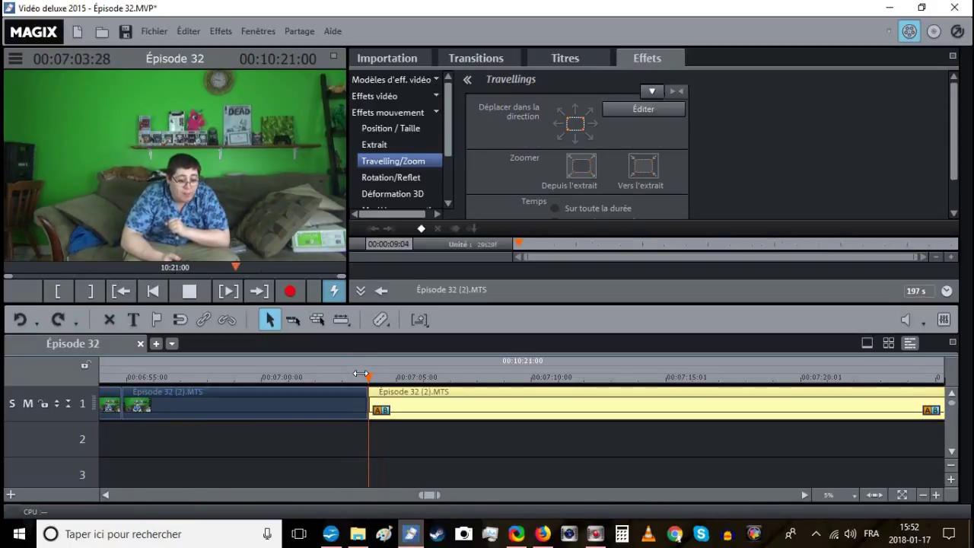
Ungroup the clip ending at 00:07:03:28, keep only its audio on track 1 by deleting its video, and save the project.
left_click(346, 390)
left_click(232, 321)
right_click(298, 392)
left_click(335, 331)
left_click_drag(341, 433, 344, 412)
left_click(126, 32)
Play the footage after 00:07:03:28 to locate the next cut point and split the last clip at 00:07:16:22.
left_click(192, 291)
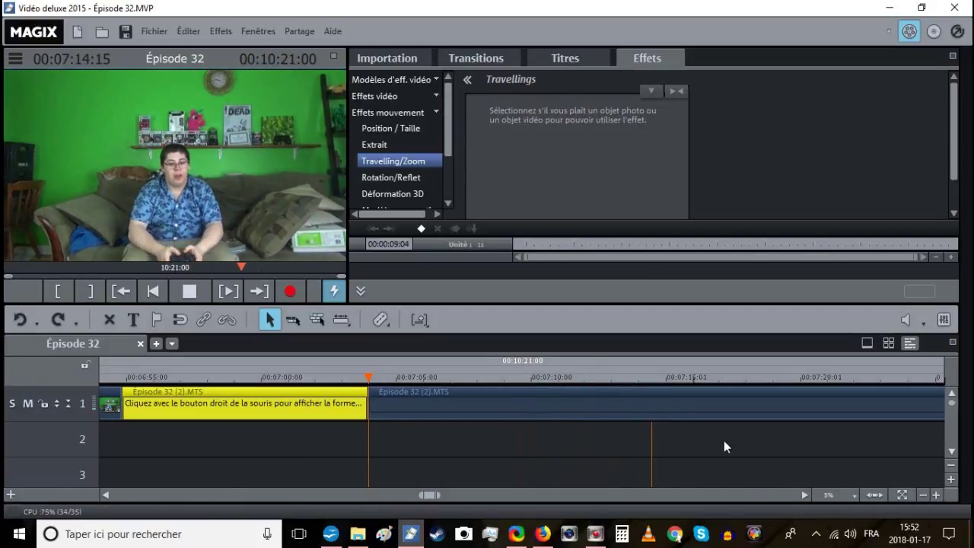
left_click(287, 375)
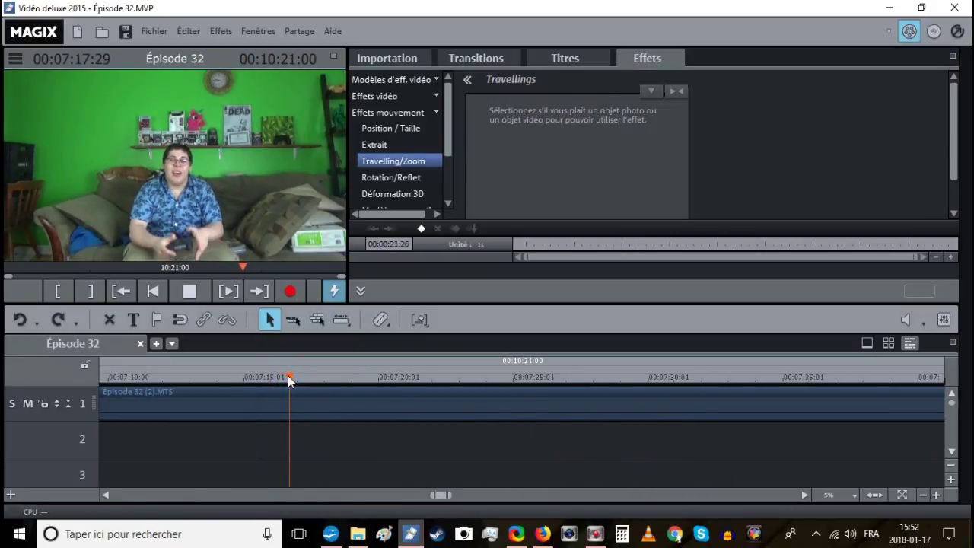
left_click(190, 292)
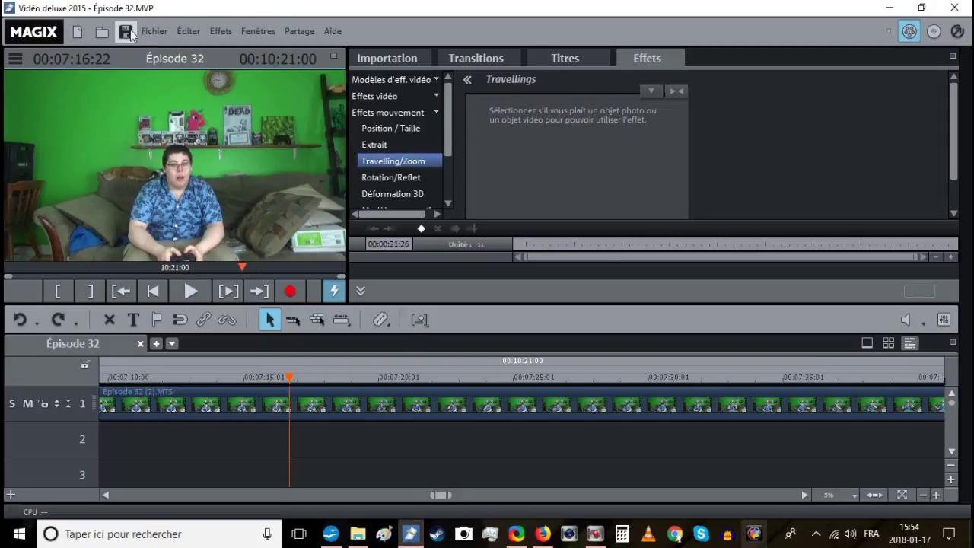
left_click(193, 290)
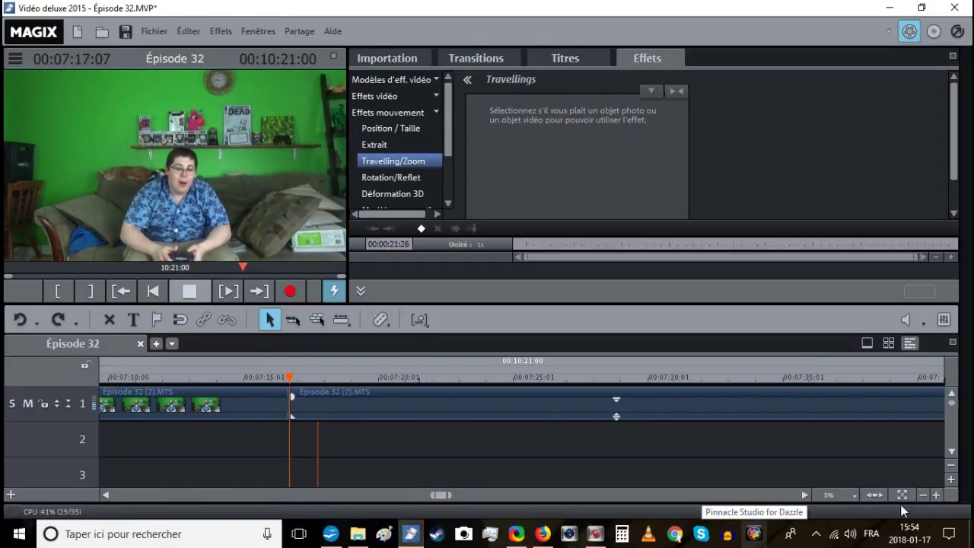
Delete the clip section between 00:07:03:28 and 00:07:16:22.
left_click(923, 495)
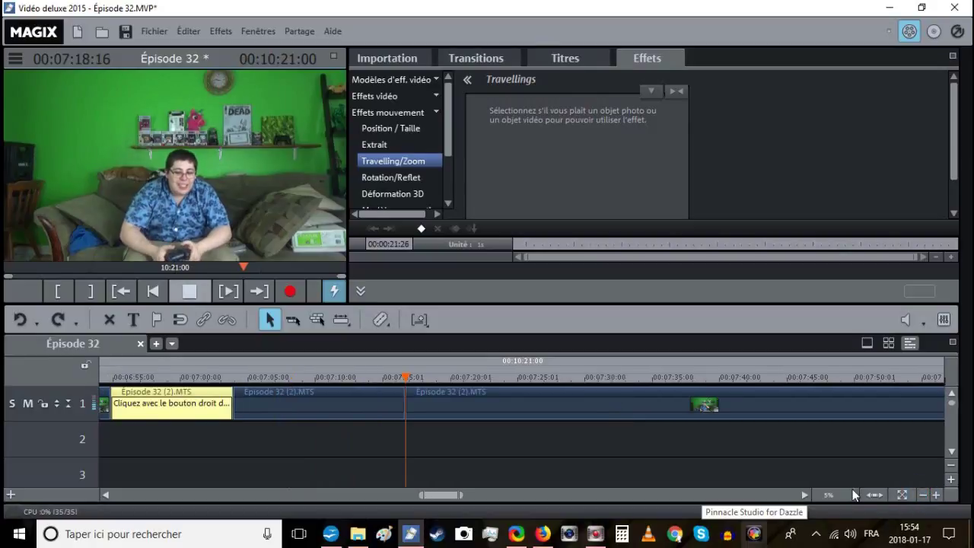
left_click(232, 378)
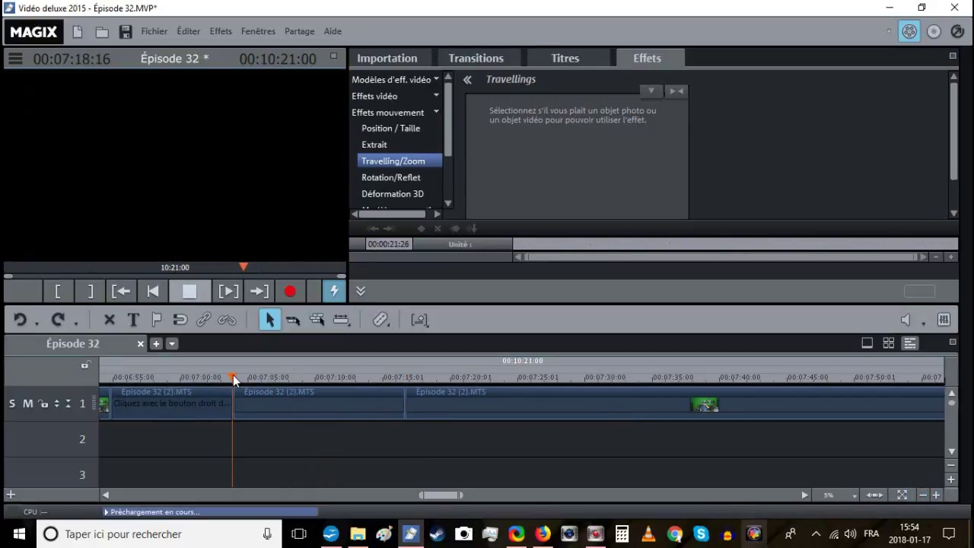
left_click(259, 388)
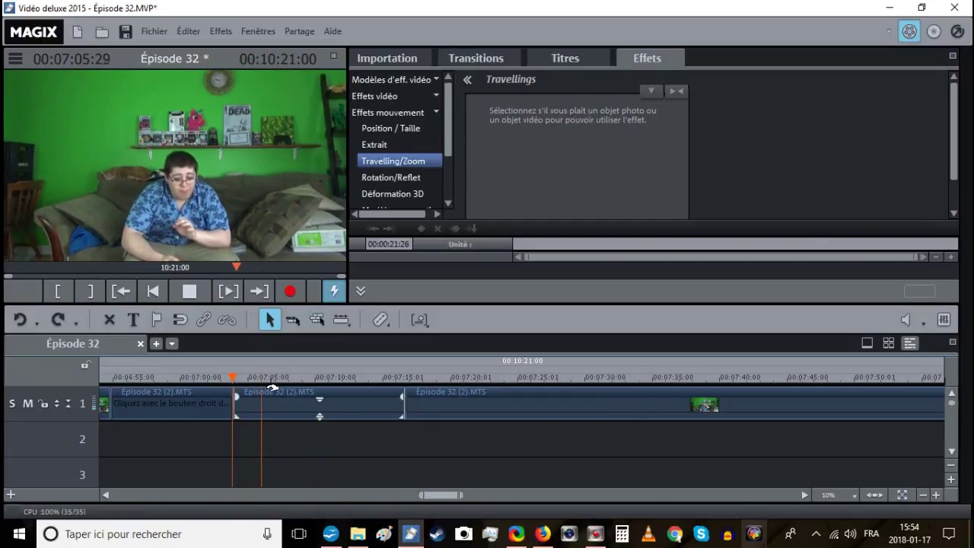
right_click(267, 392)
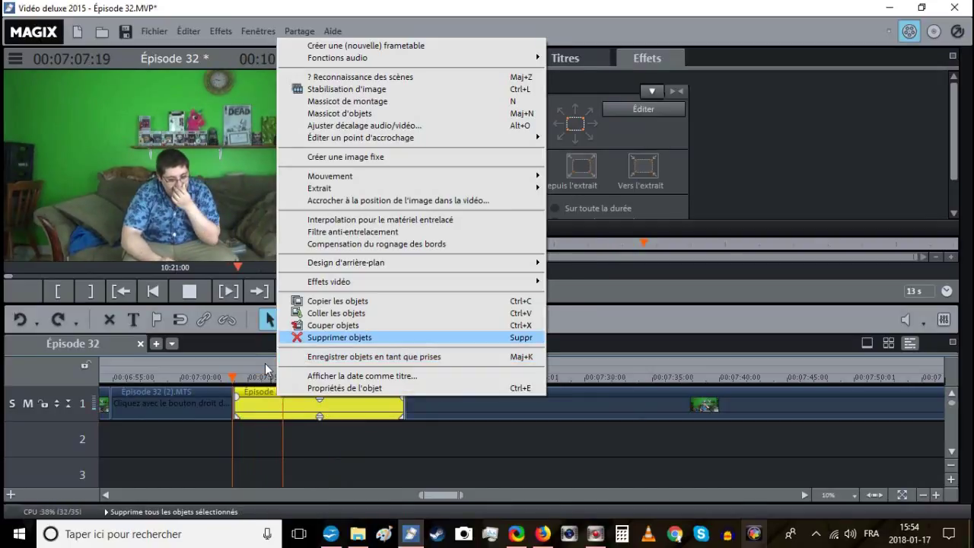
left_click(301, 338)
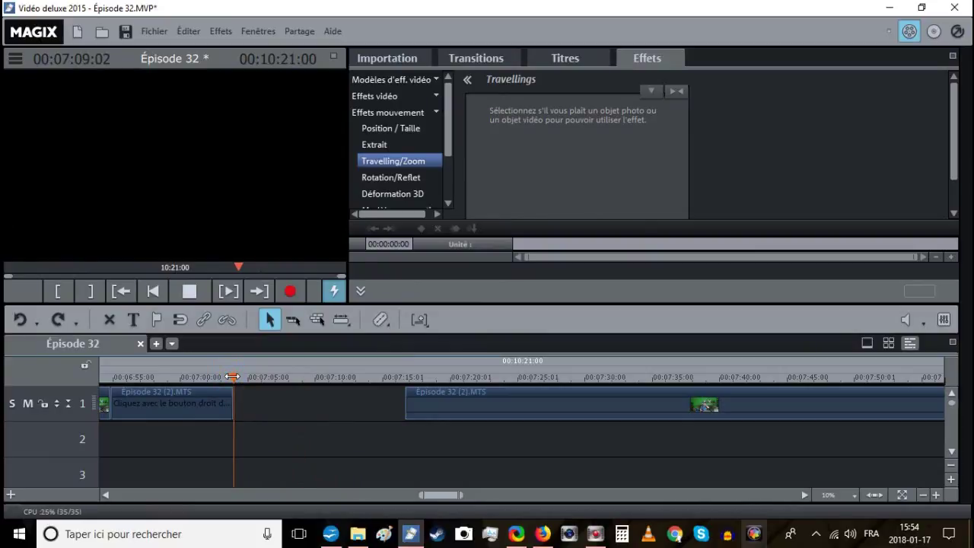
Move the remaining footage back against the audio clip's end at 00:07:03:28 and save the project.
left_click_drag(432, 394, 265, 402)
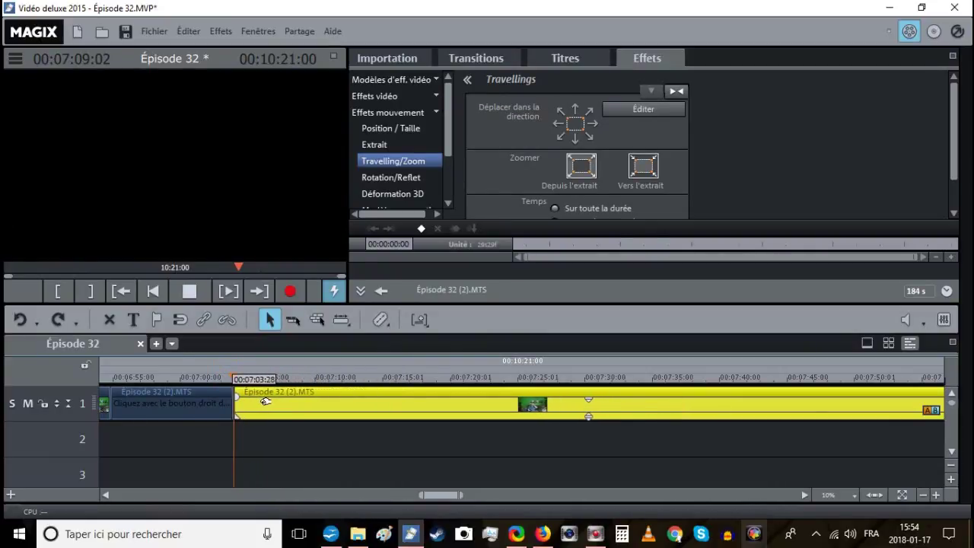
left_click(936, 495)
left_click(937, 495)
left_click(937, 494)
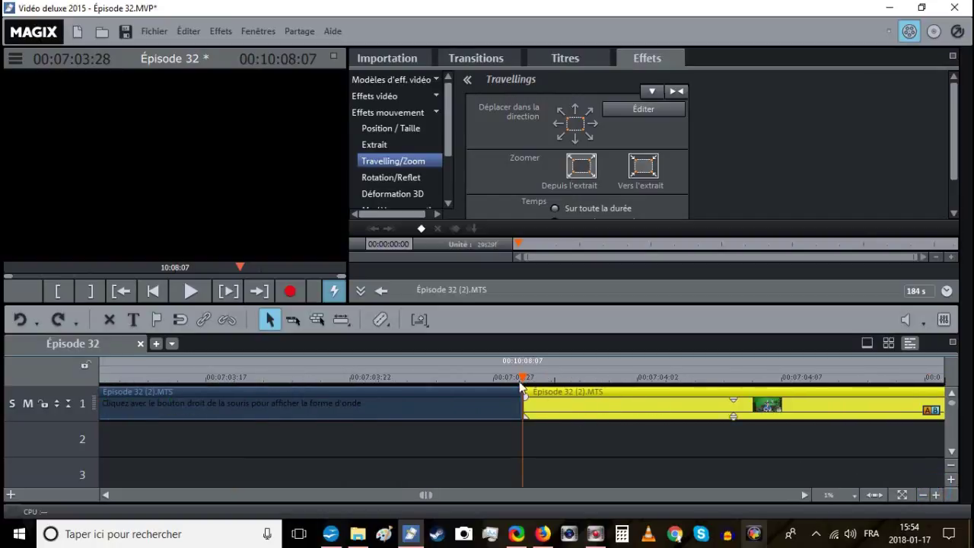
left_click(126, 34)
Examine the join at 00:07:03:28 up close and play the footage that follows it.
left_click(194, 289)
left_click(937, 495)
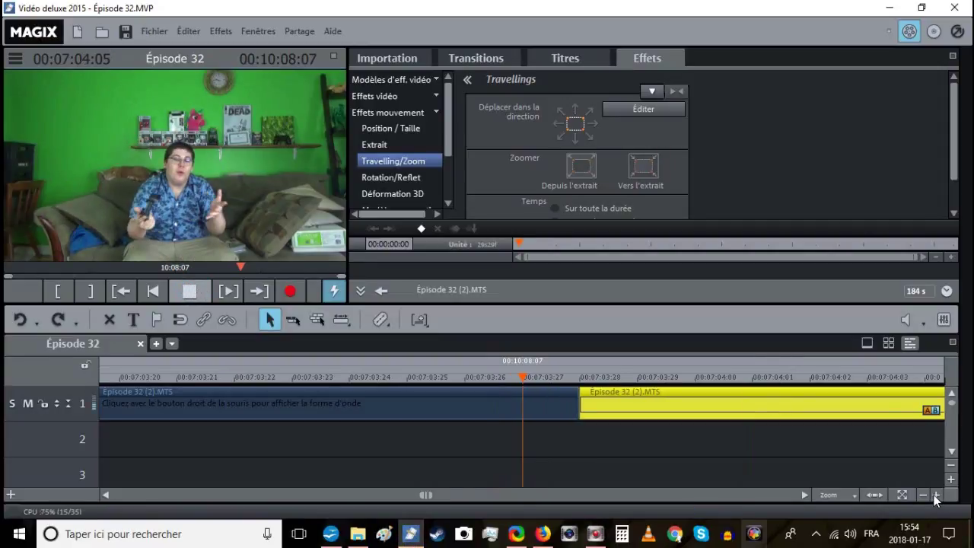
left_click(922, 495)
left_click(922, 495)
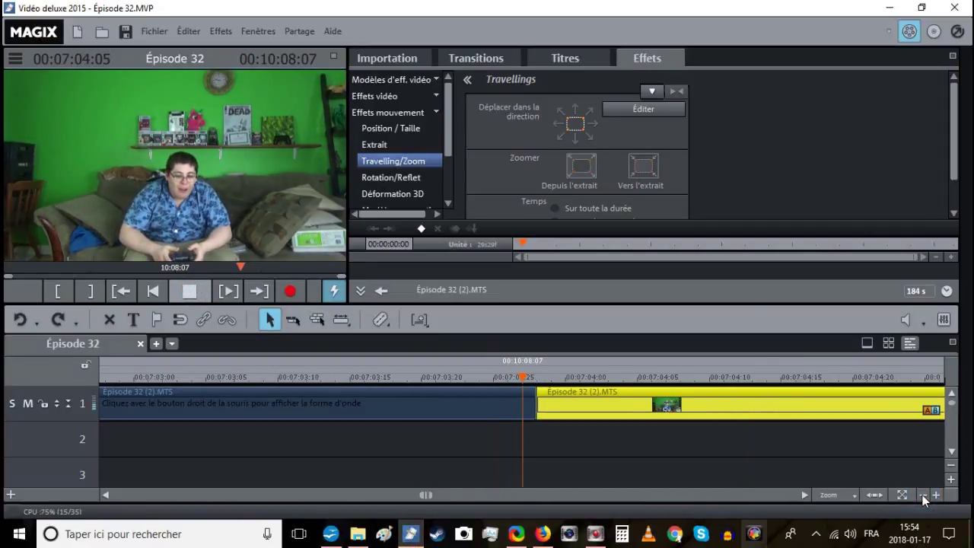
left_click(922, 494)
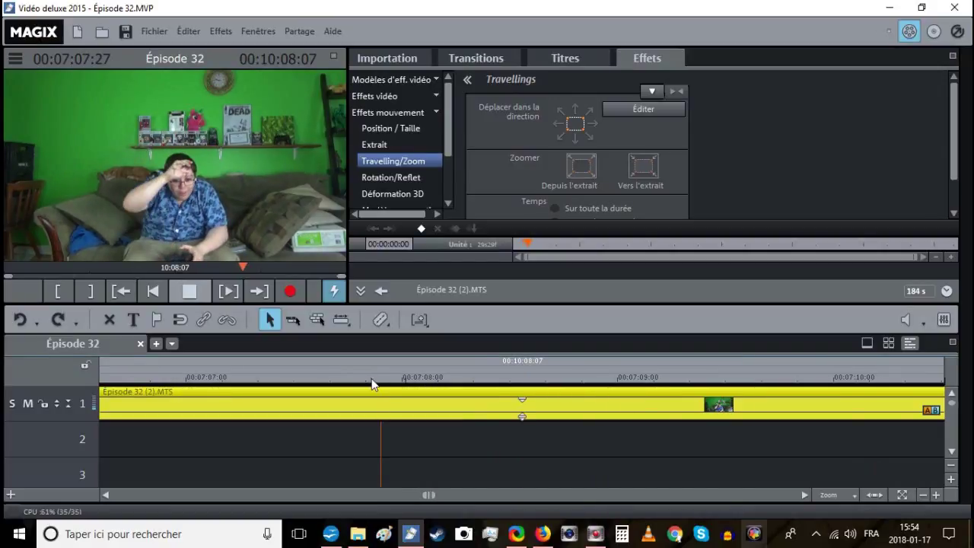
left_click(924, 494)
left_click(924, 494)
left_click(924, 494)
scroll(663, 453, "down", 1)
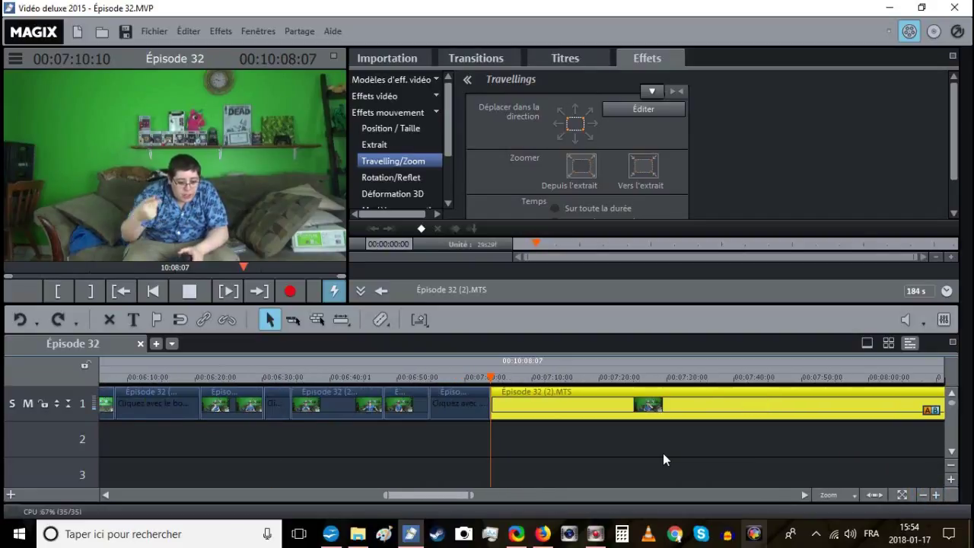
Locate the next cut point near 00:07:19, split the last clip there, and delete the section between 00:07:03:28 and the cut.
left_click(638, 411)
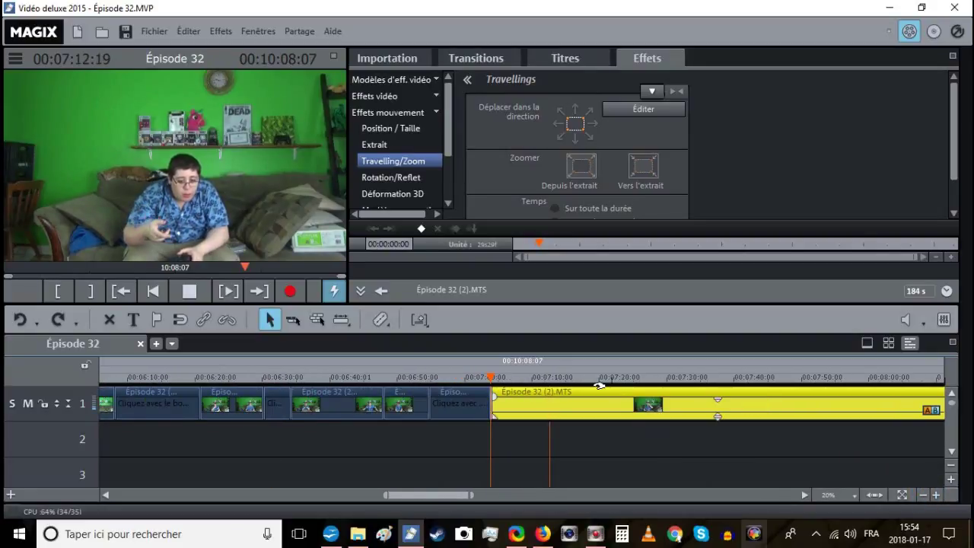
left_click(586, 377)
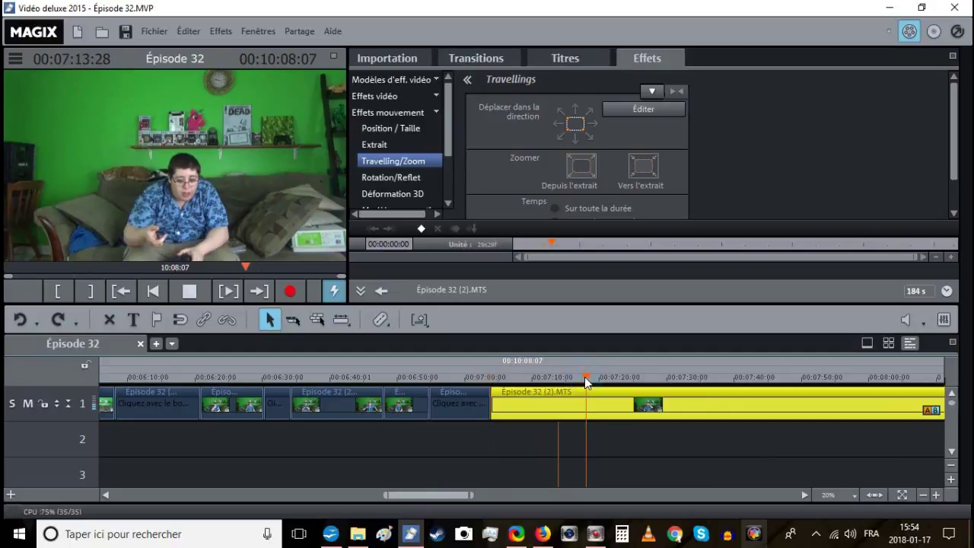
left_click(588, 376)
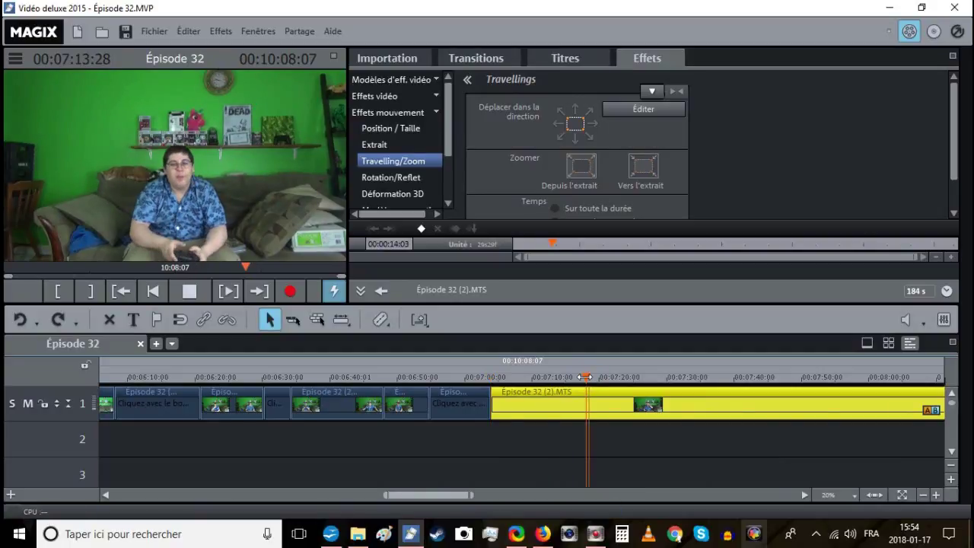
left_click_drag(589, 376, 591, 377)
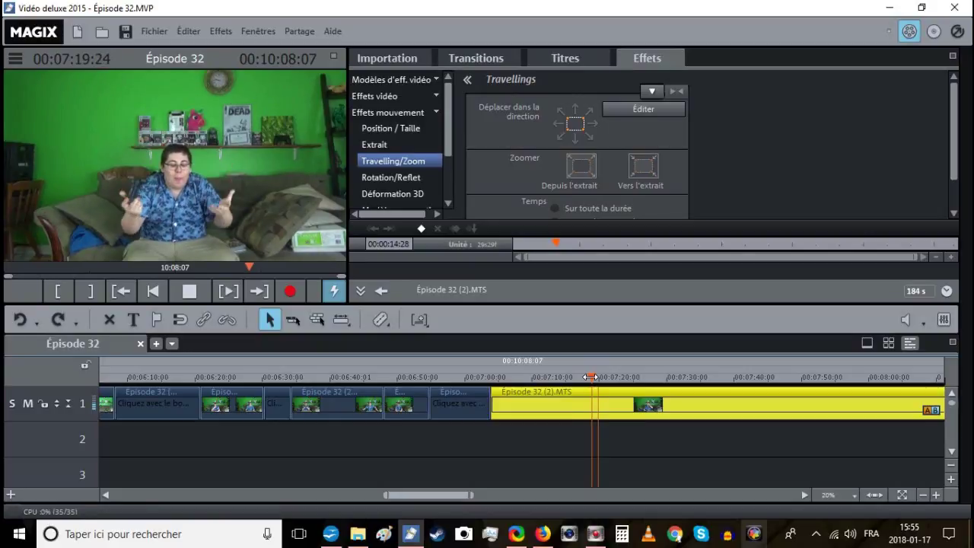
key("space")
key("t")
right_click(536, 390)
left_click(550, 341)
Move the remaining footage back on track 1 so it starts against the audio clip's end at 00:07:03:29.
left_click(490, 373)
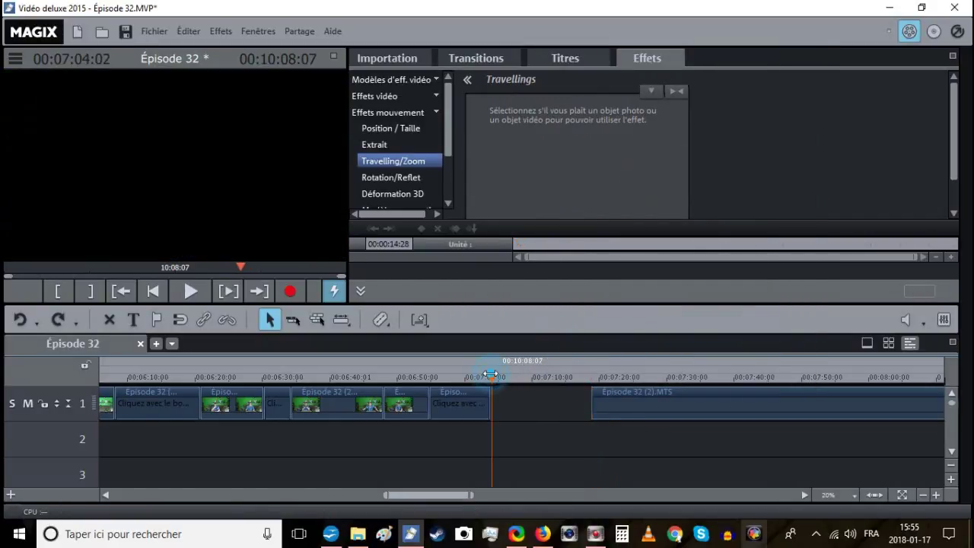
left_click_drag(490, 373, 488, 374)
left_click_drag(632, 402, 532, 440)
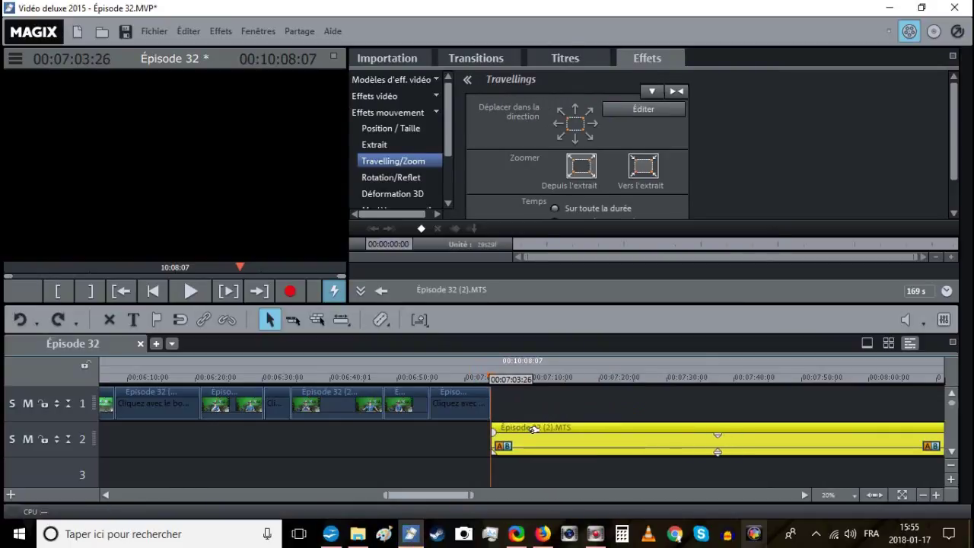
left_click(937, 494)
left_click(936, 494)
left_click(936, 495)
left_click_drag(560, 386, 608, 378)
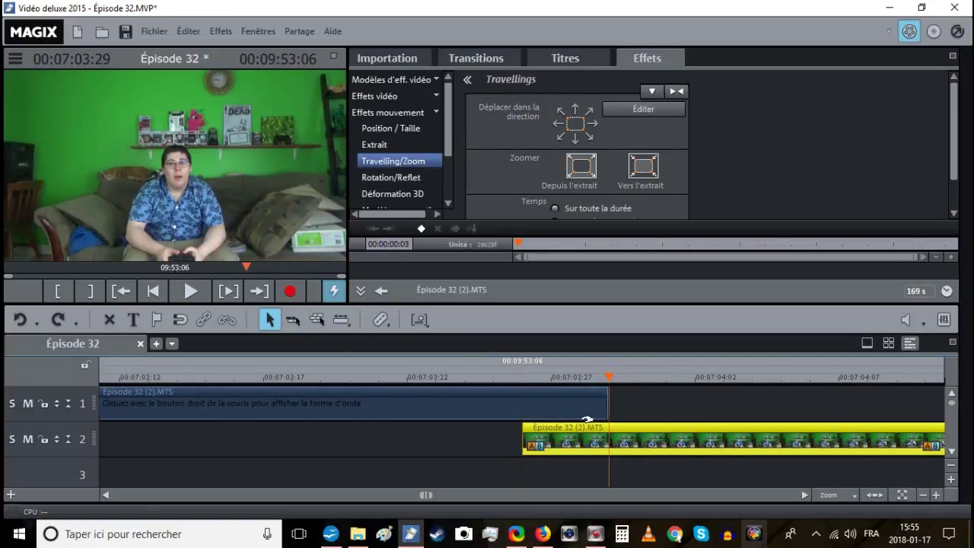
left_click_drag(570, 428, 662, 407)
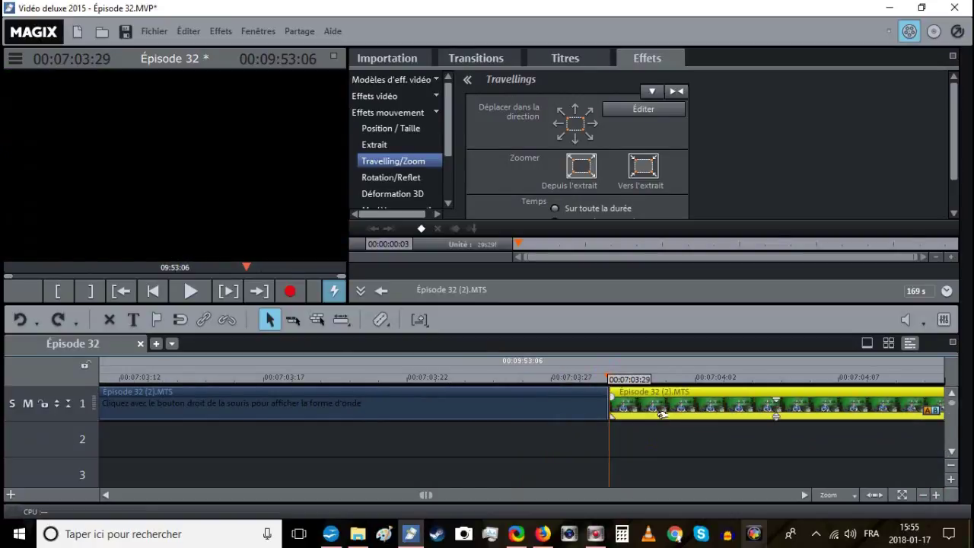
Save the project and play across the latest join from 00:07:02:16.
left_click(923, 495)
left_click(923, 494)
left_click(922, 495)
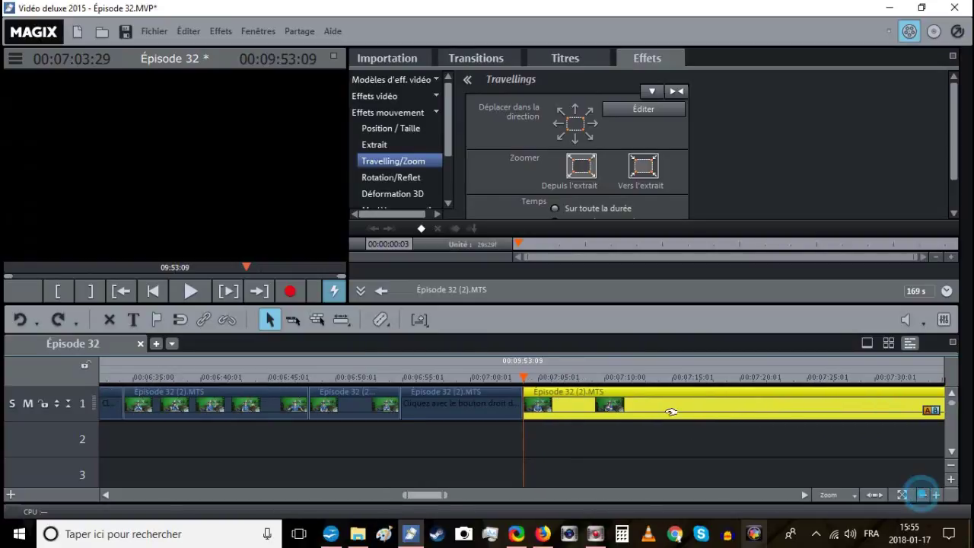
left_click(512, 379)
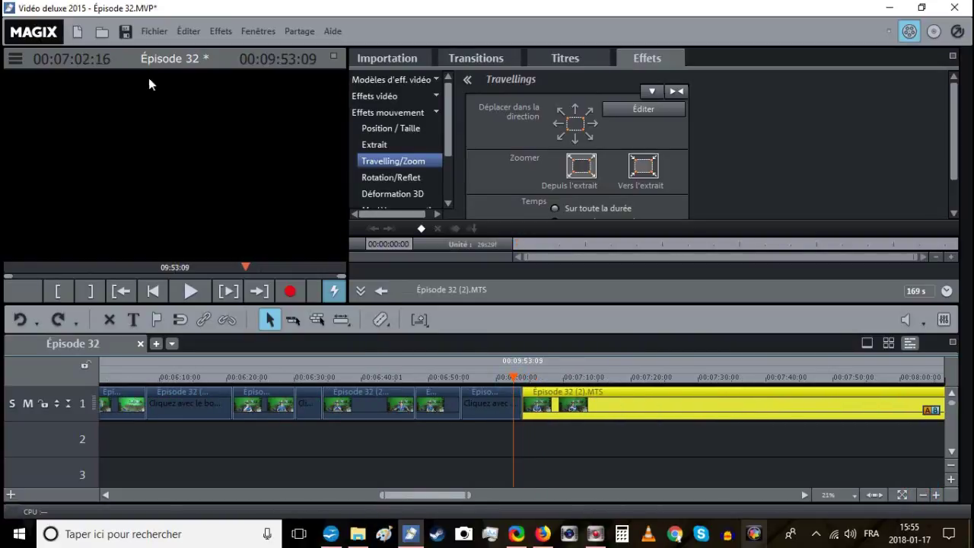
left_click(131, 37)
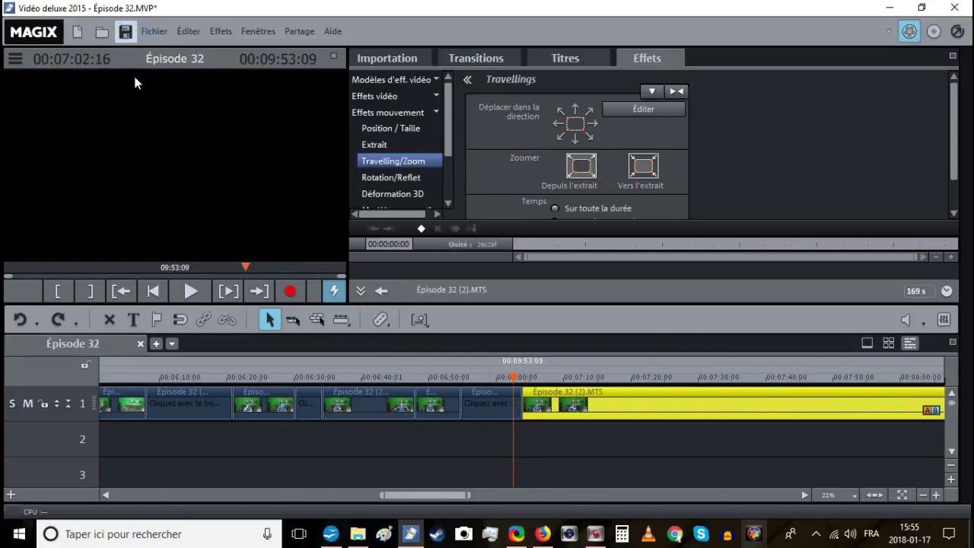
left_click(191, 290)
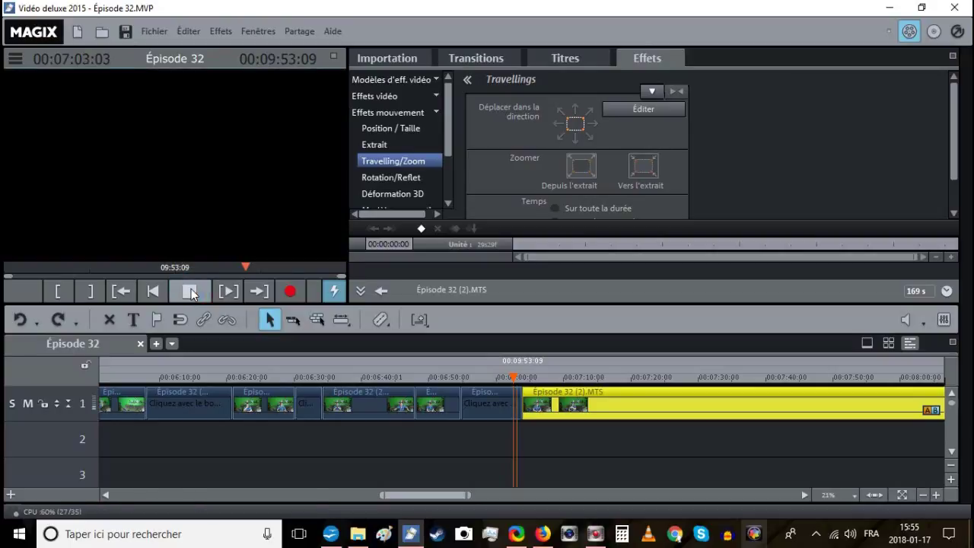
Play on to find the start of the next unwanted section and split the last clip at 00:07:12:03.
left_click(936, 495)
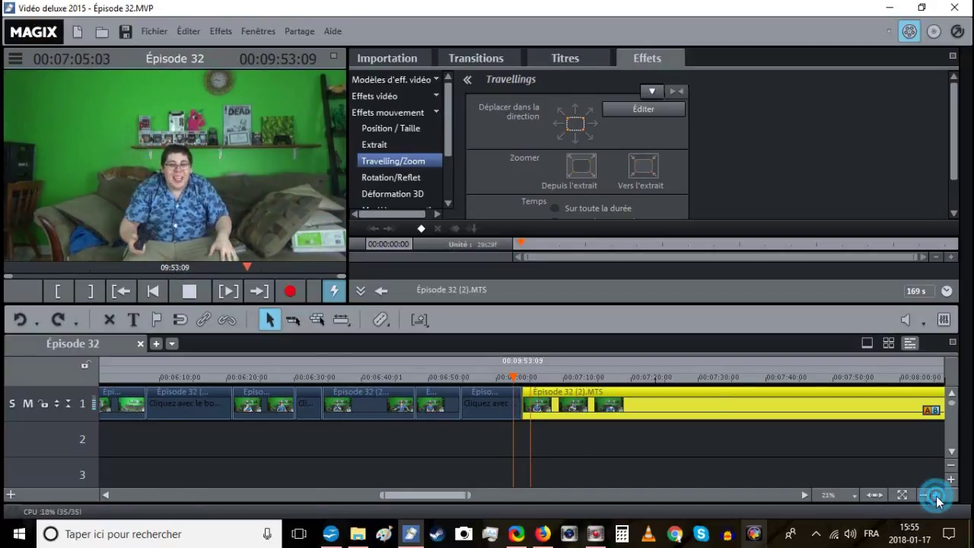
left_click(660, 444)
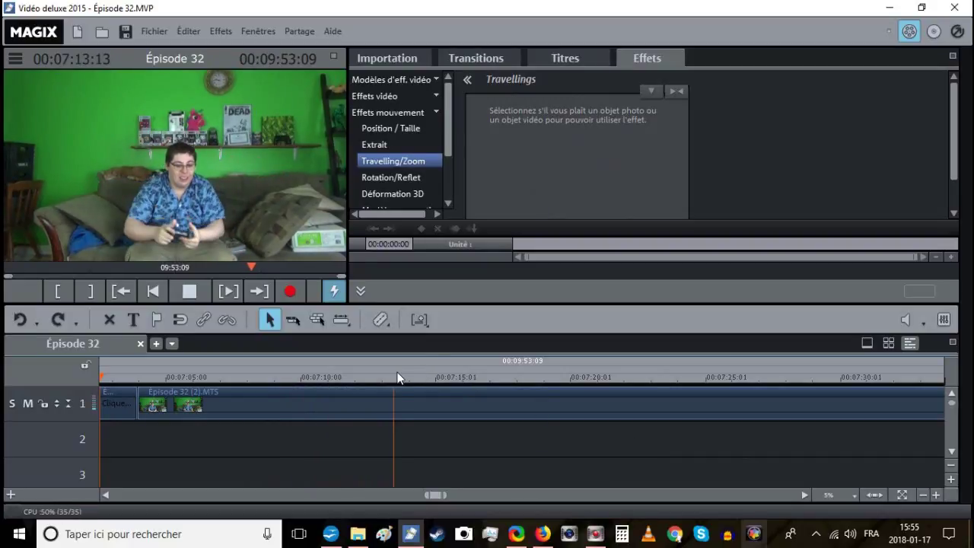
left_click(349, 375)
left_click_drag(349, 375, 357, 377)
key("t")
Skim ahead to find the end of the unwanted section and split the last clip at 00:07:21:18.
left_click(451, 377)
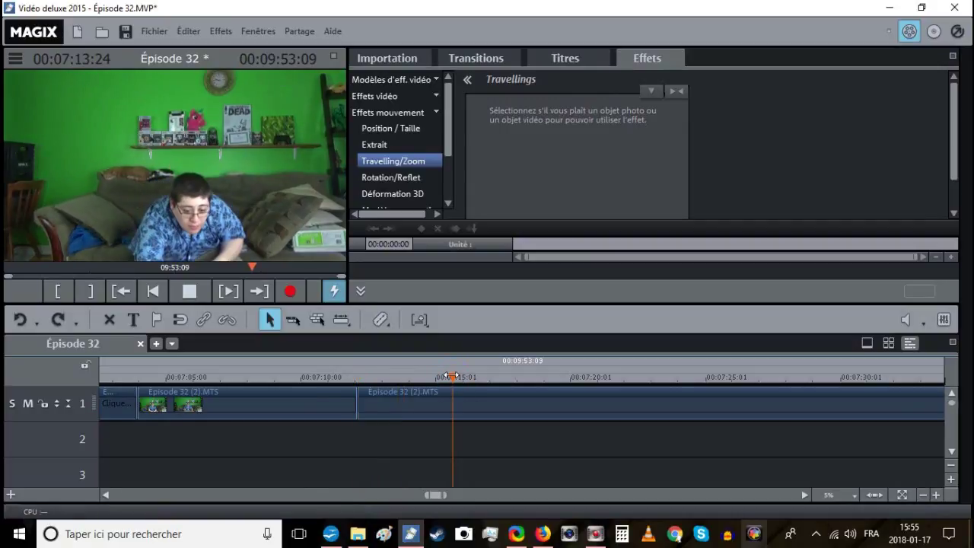
left_click(538, 377)
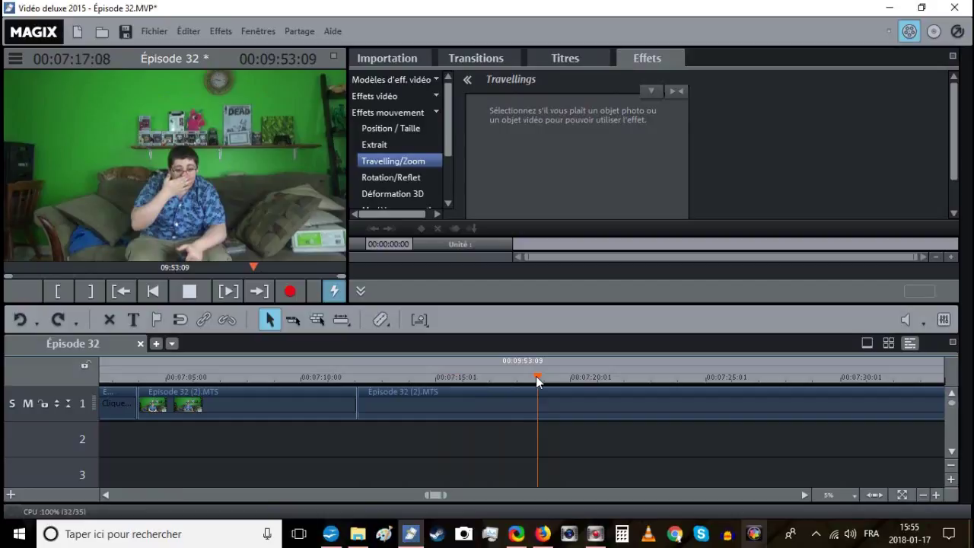
left_click(614, 377)
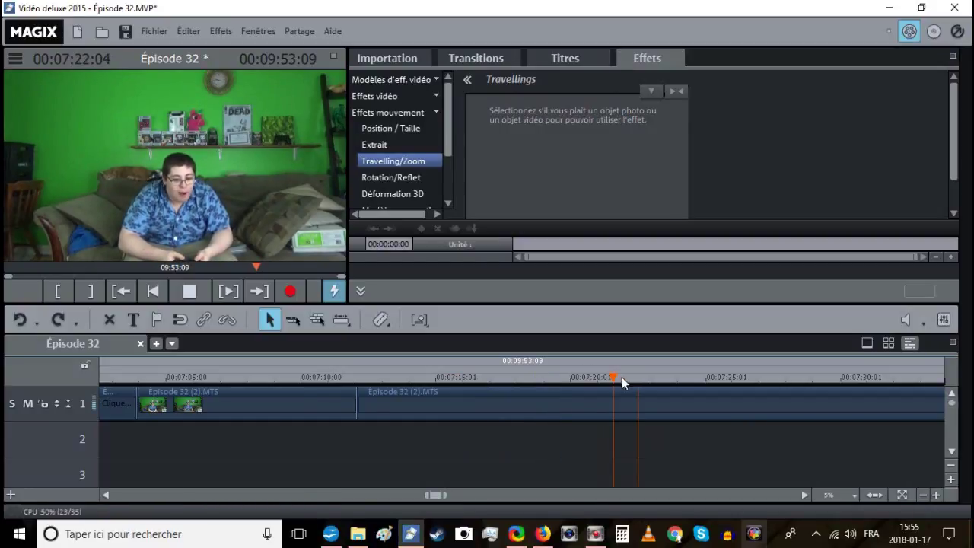
left_click(602, 390)
key("t")
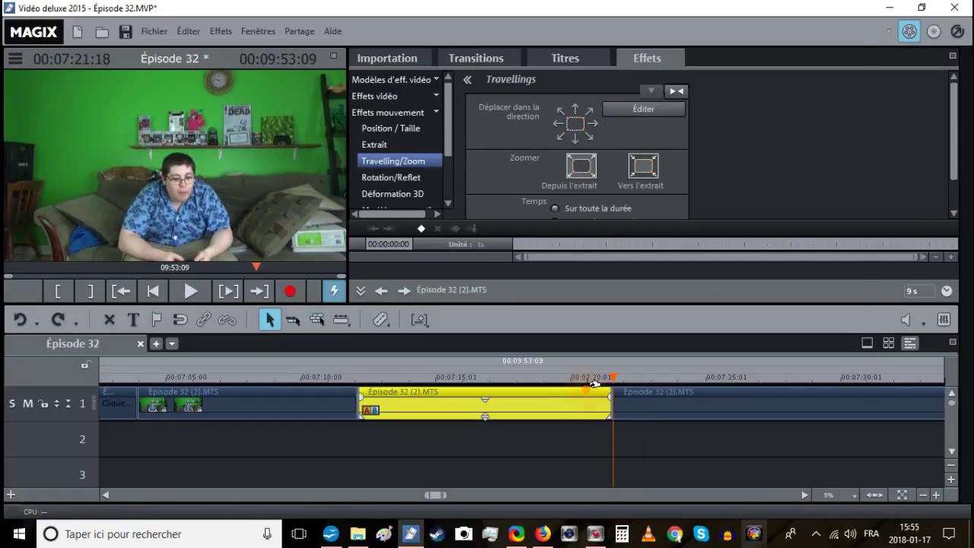
Delete the section between 00:07:12:03 and 00:07:21:18 and move the remaining footage back to close the gap.
right_click(595, 385)
left_click(655, 355)
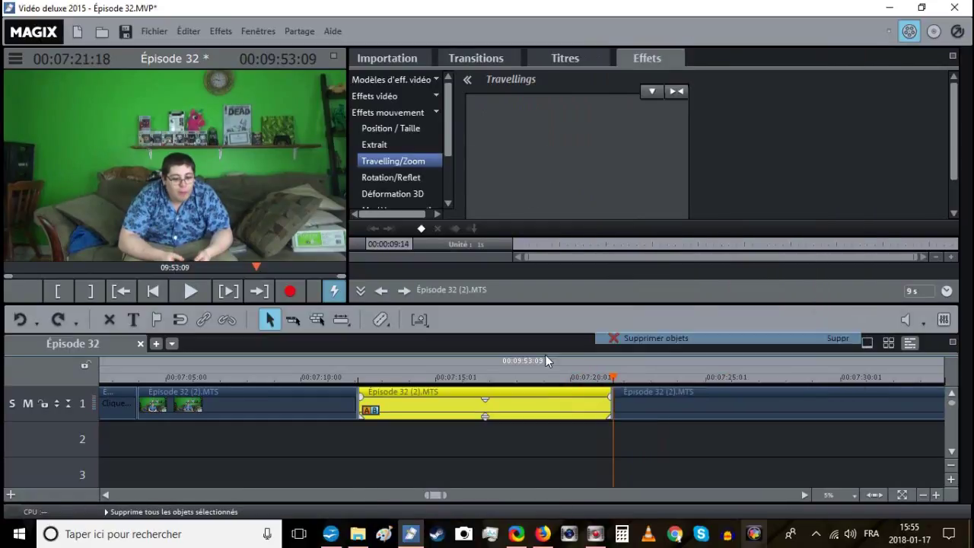
left_click(356, 373)
left_click_drag(659, 401, 404, 408)
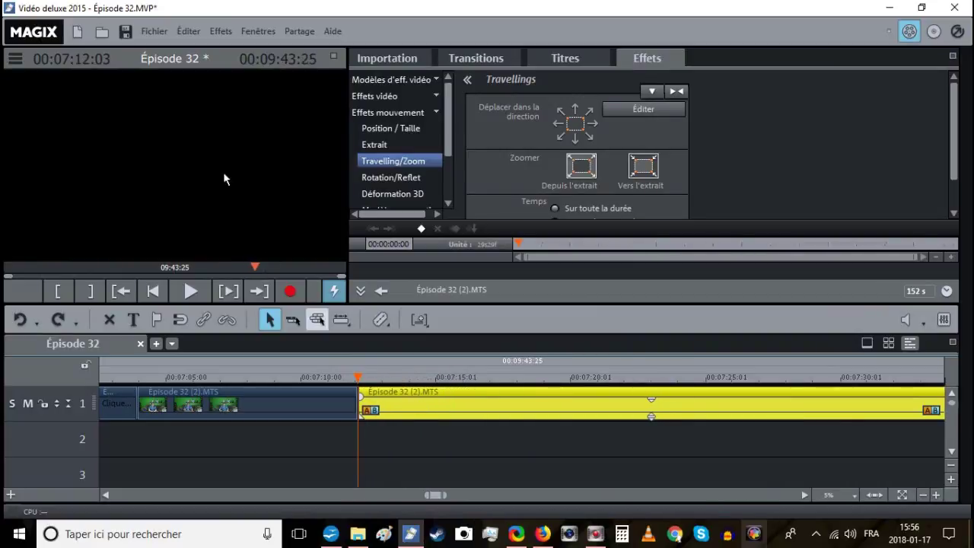
Save the project and play across the latest join from just before 00:07:12:03.
left_click(125, 31)
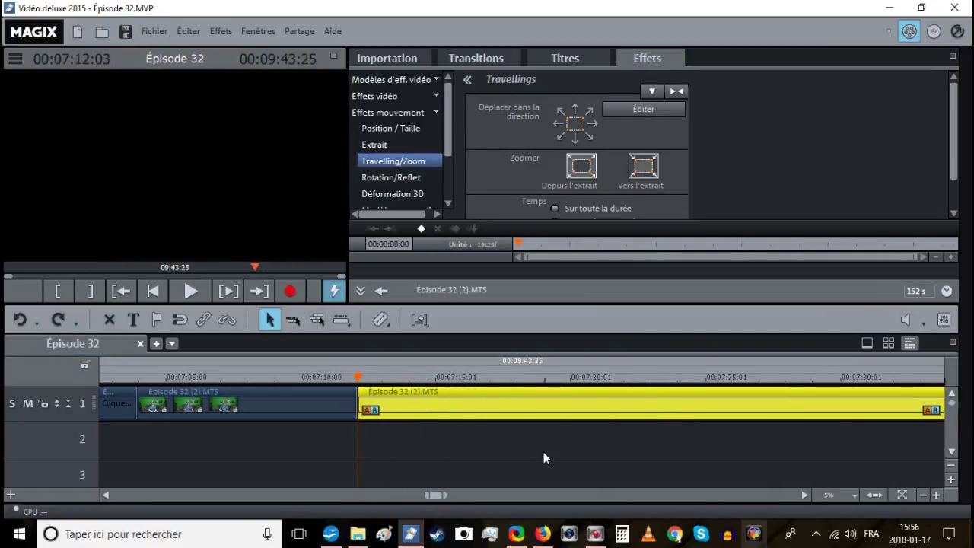
left_click(343, 377)
left_click(191, 292)
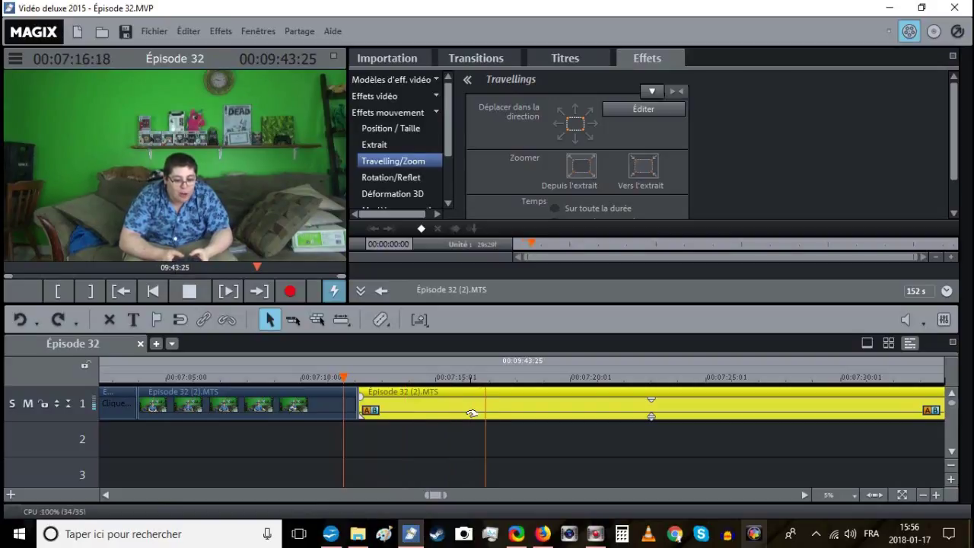
Find the end of the wanted passage, split the last clip at 00:07:17:25, and save the project.
scroll(450, 442, "down", 3)
left_click(449, 442)
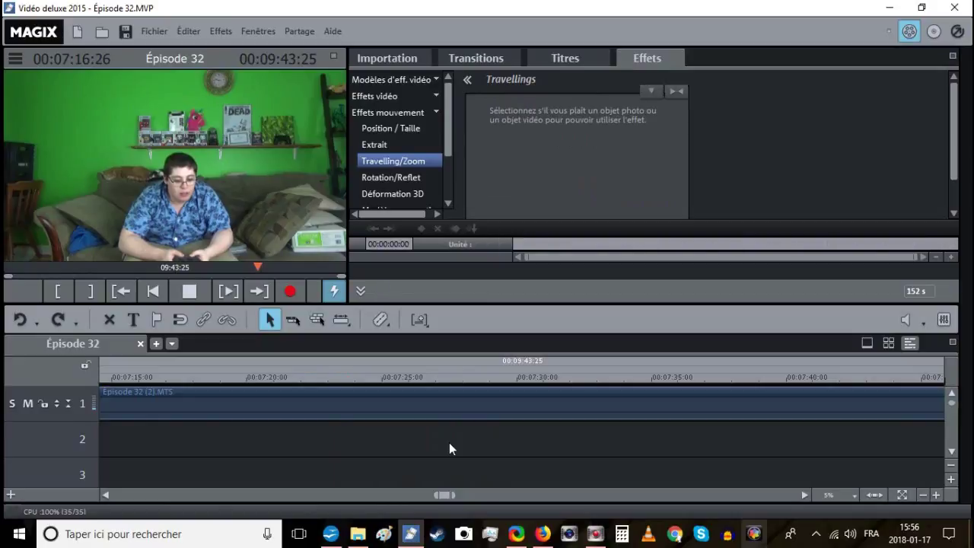
left_click(161, 376)
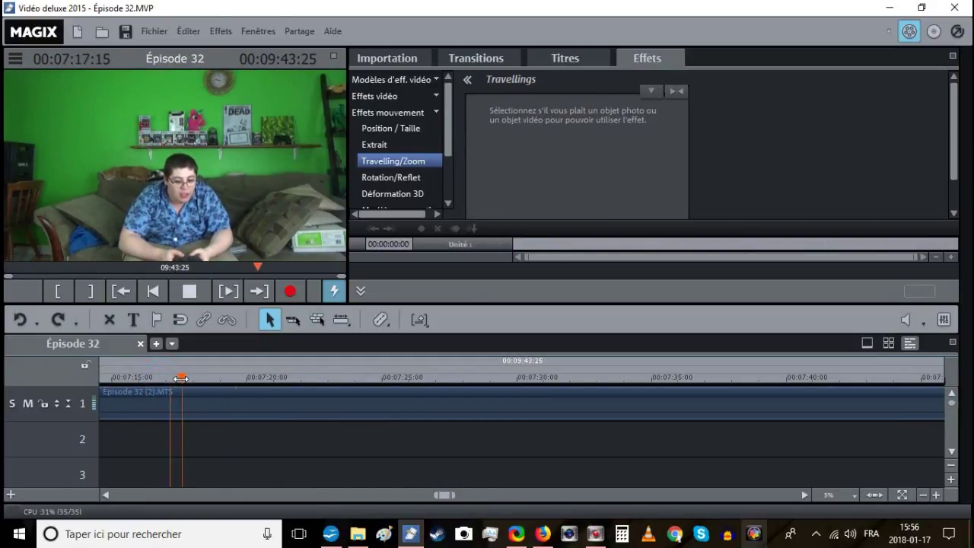
key("space")
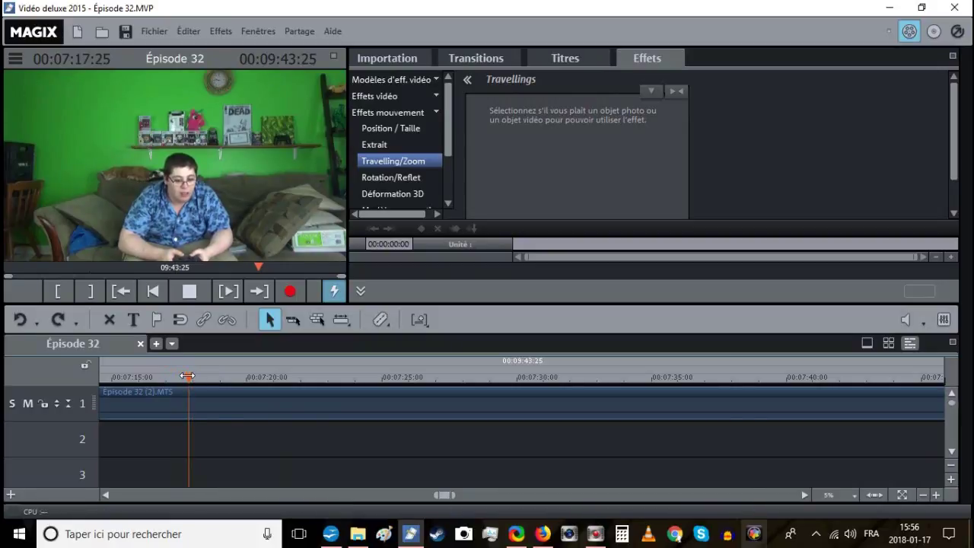
key("t")
left_click(126, 31)
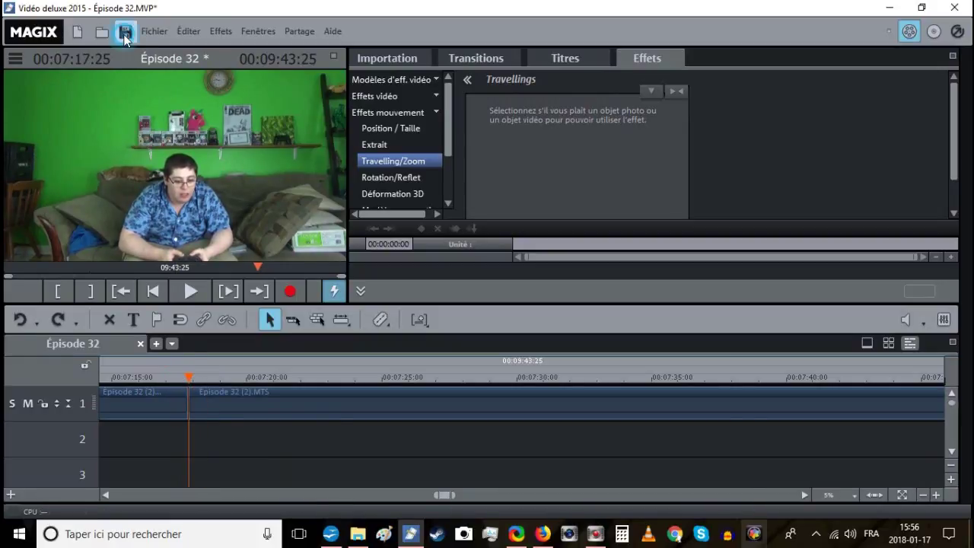
Keep only the audio of the clip ending at 00:07:17:25, placing it on track 1, and save the project.
left_click(168, 394)
left_click(227, 320)
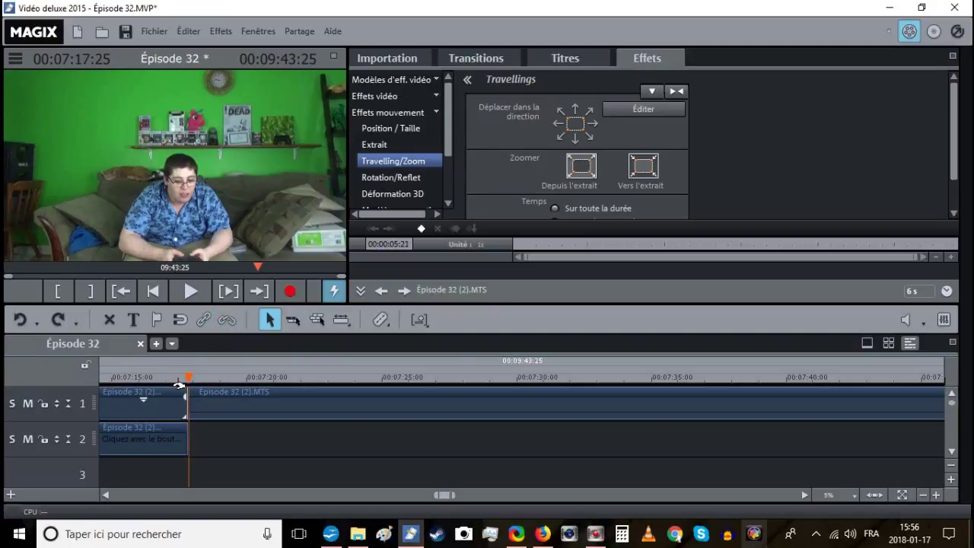
right_click(182, 386)
left_click(228, 337)
left_click_drag(181, 424, 181, 408)
left_click(125, 31)
Play on to find the end of the unwanted section and split the last clip at 00:07:27:15.
left_click(191, 292)
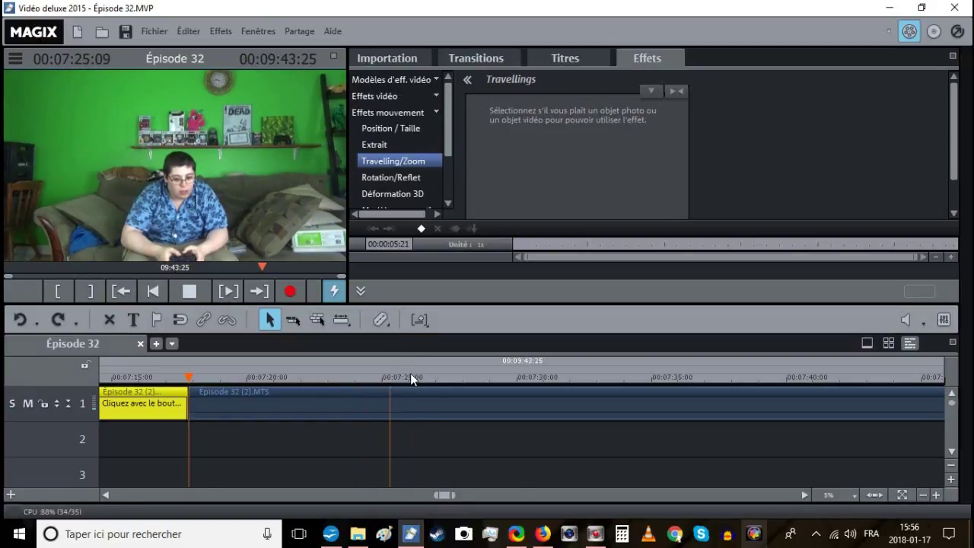
left_click(448, 433)
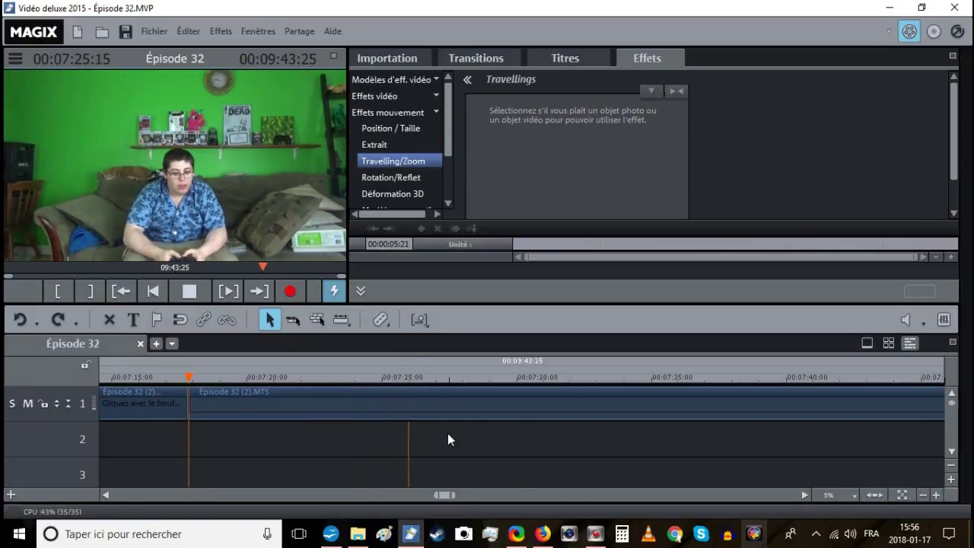
left_click(441, 375)
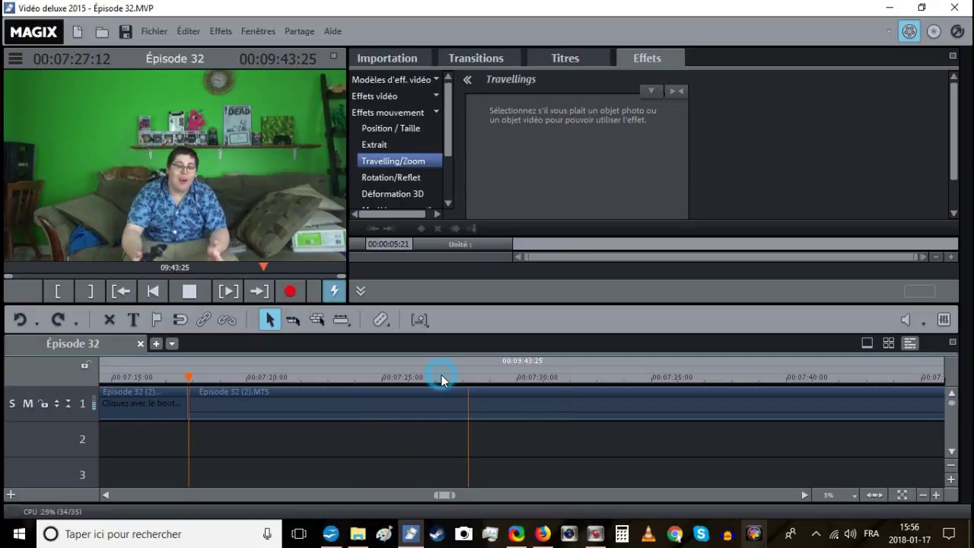
left_click_drag(441, 376, 447, 377)
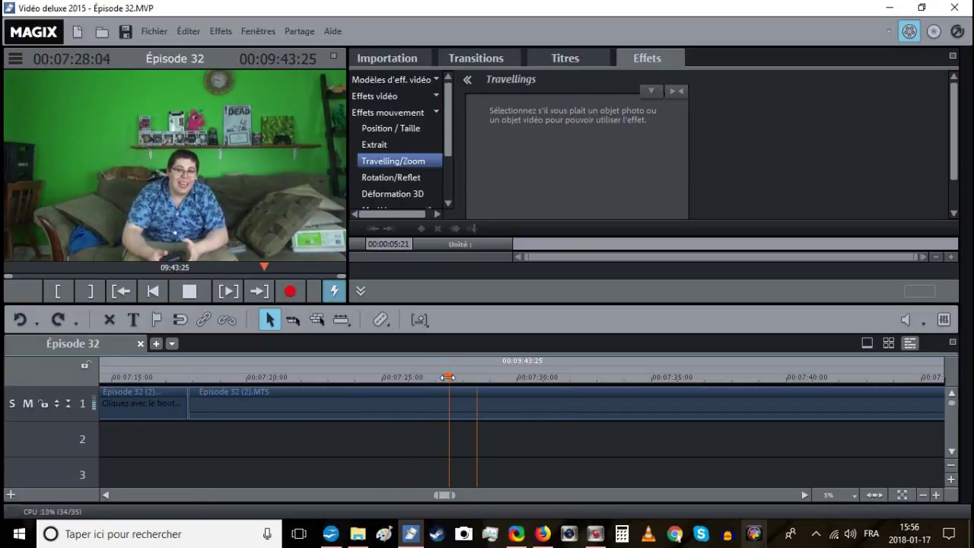
key("t")
Delete the section between 00:07:17:25 and 00:07:27:15 and save the project.
left_click(438, 412)
right_click(438, 411)
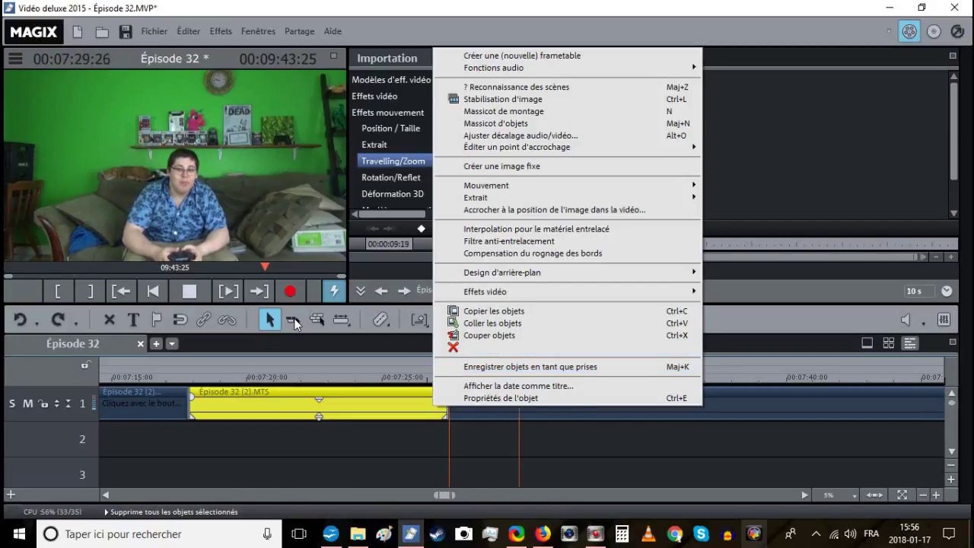
left_click(456, 348)
left_click(195, 289)
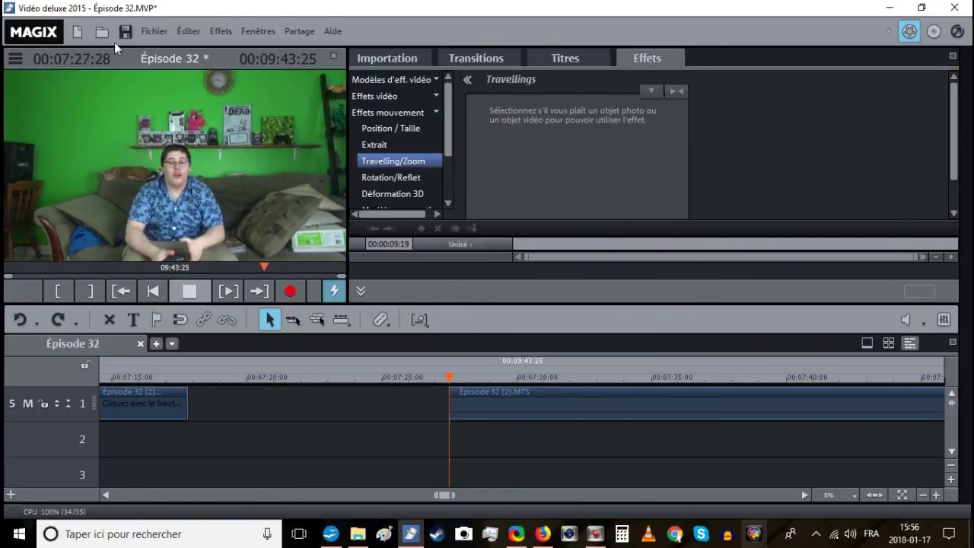
left_click(125, 32)
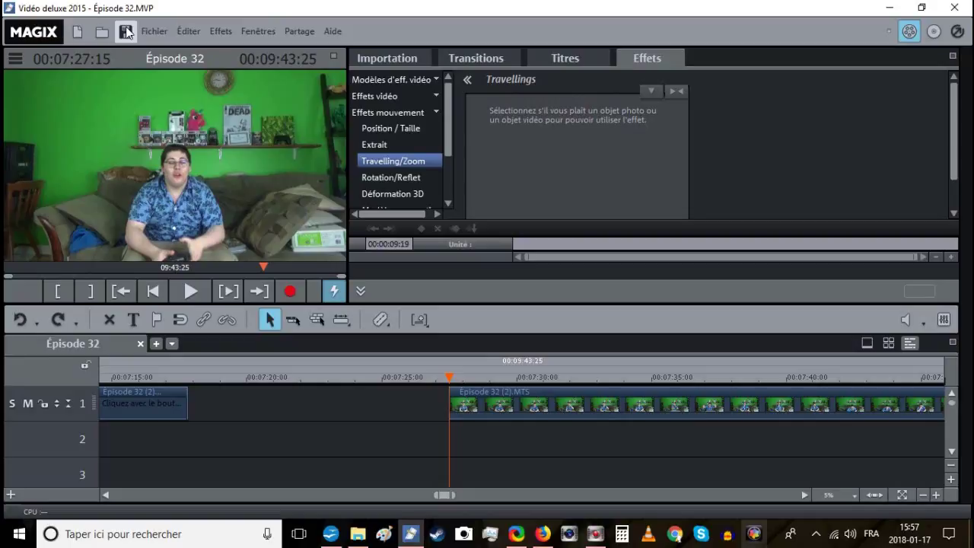
Move the remaining footage back to just after 00:07:17:25 and save the project.
left_click(188, 373)
left_click(464, 403)
left_click_drag(356, 407, 254, 388)
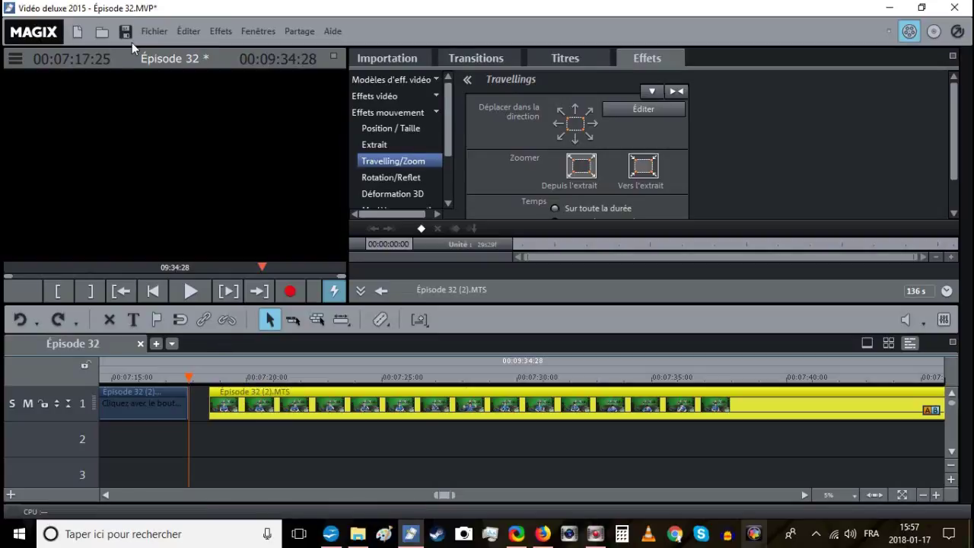
left_click(126, 34)
Play the start of the moved clip and split it 00:00:03:03 after its beginning.
left_click(233, 365)
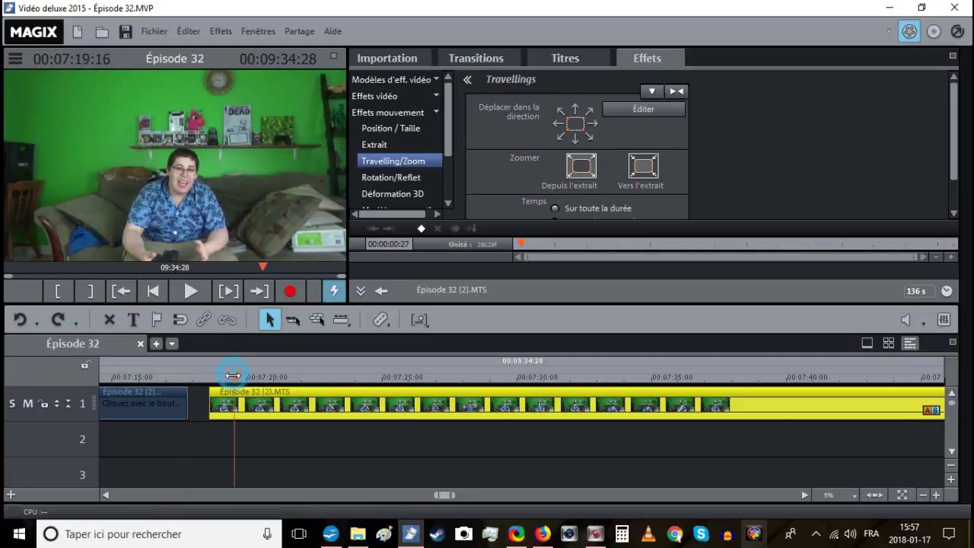
left_click(201, 291)
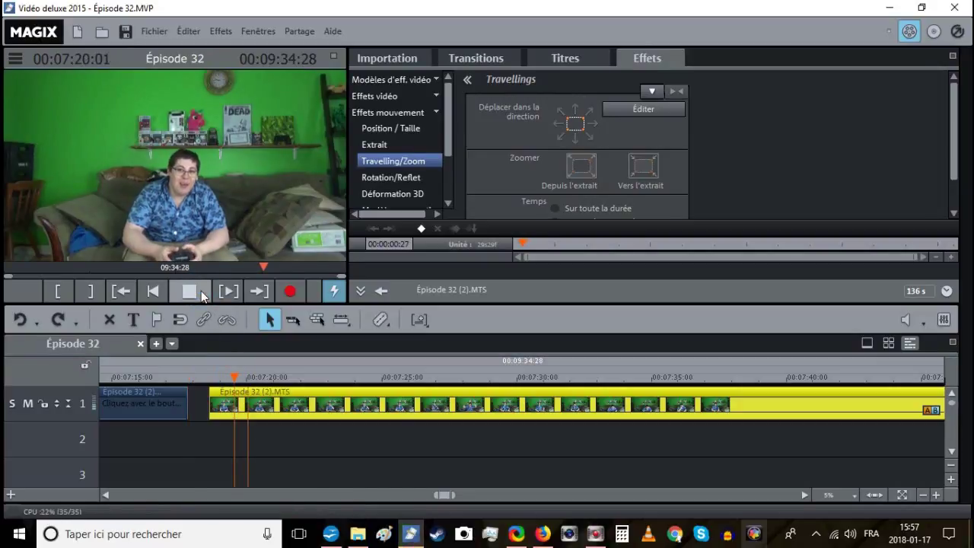
left_click(294, 374)
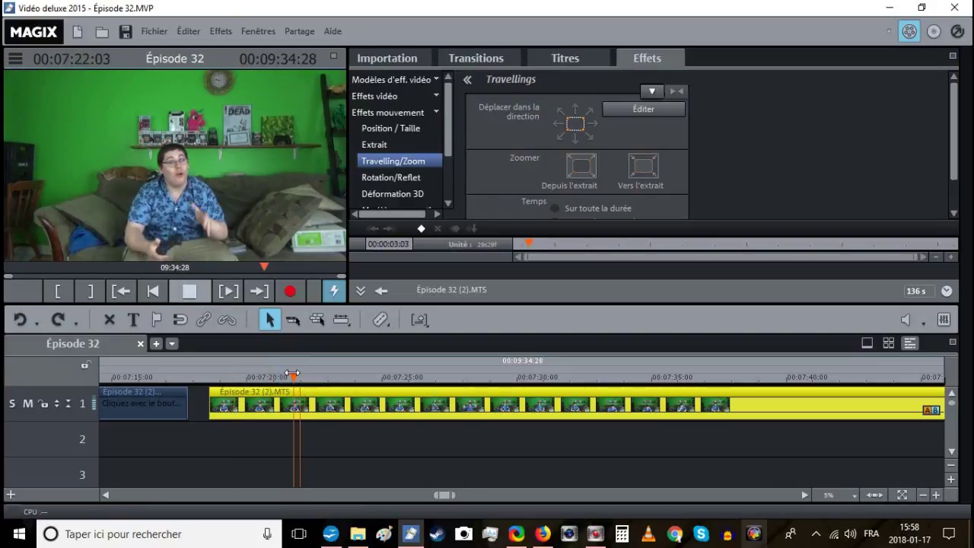
key("t")
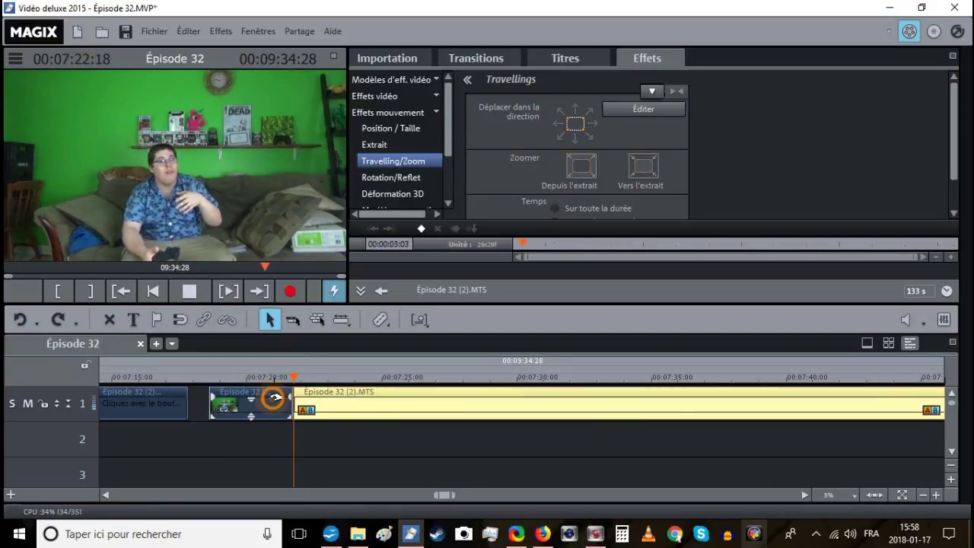
Delete the short piece split off the start of the last clip.
left_click(272, 398)
right_click(273, 399)
left_click(298, 347)
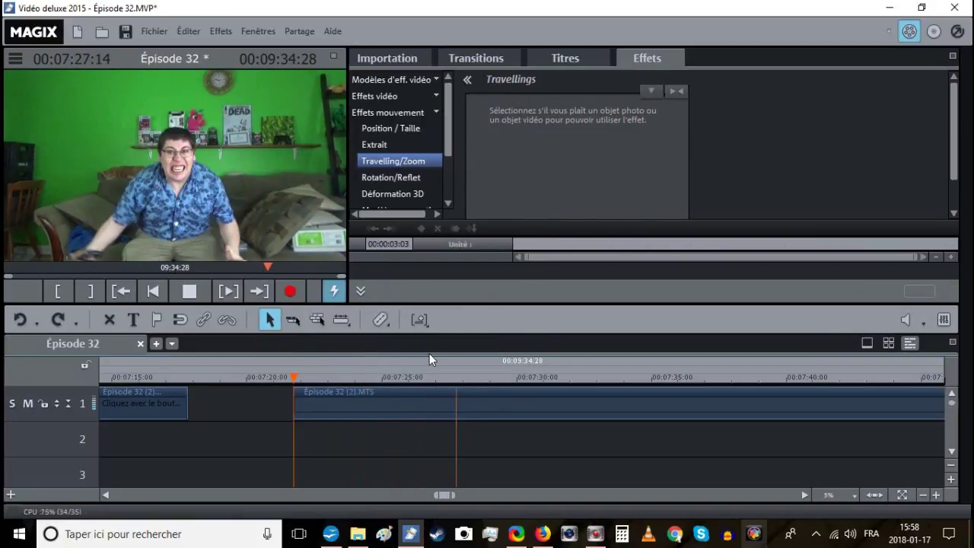
Skim ahead to find the end of the wanted passage and split the last clip at 00:07:29:07.
left_click(488, 377)
left_click(495, 377)
key("space")
key("t")
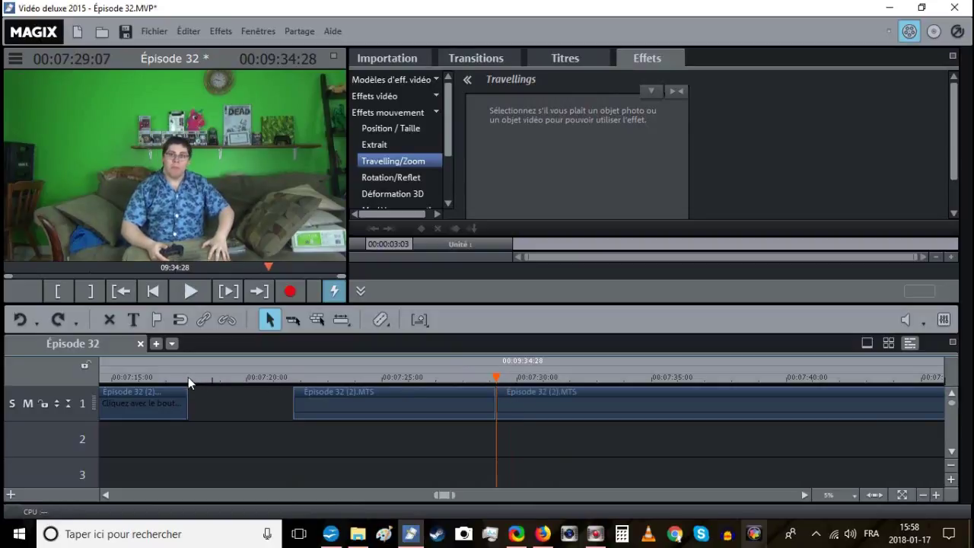
Move the clip ending at 00:07:29:07 back to 00:07:17:25 and save the project.
left_click(188, 377)
left_click_drag(328, 403, 230, 404)
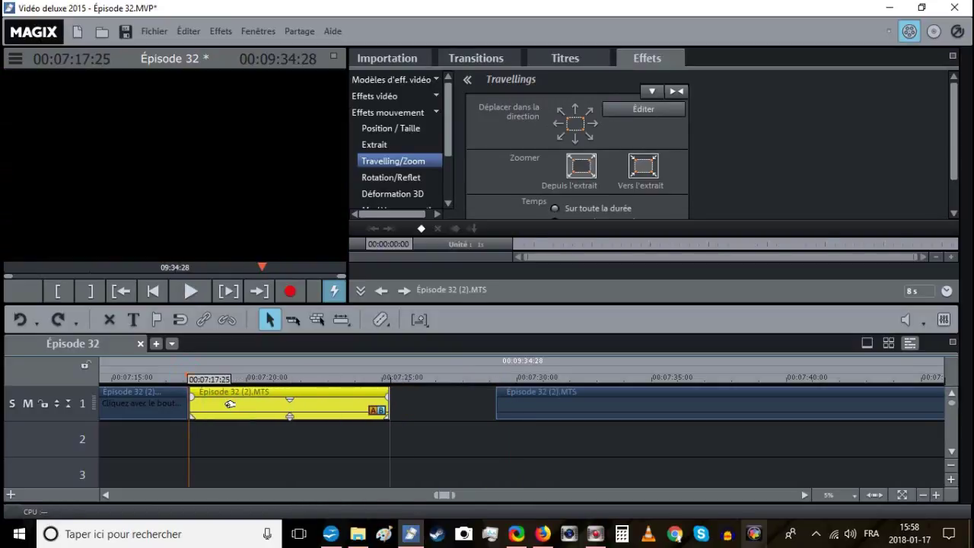
left_click(182, 377)
left_click(126, 33)
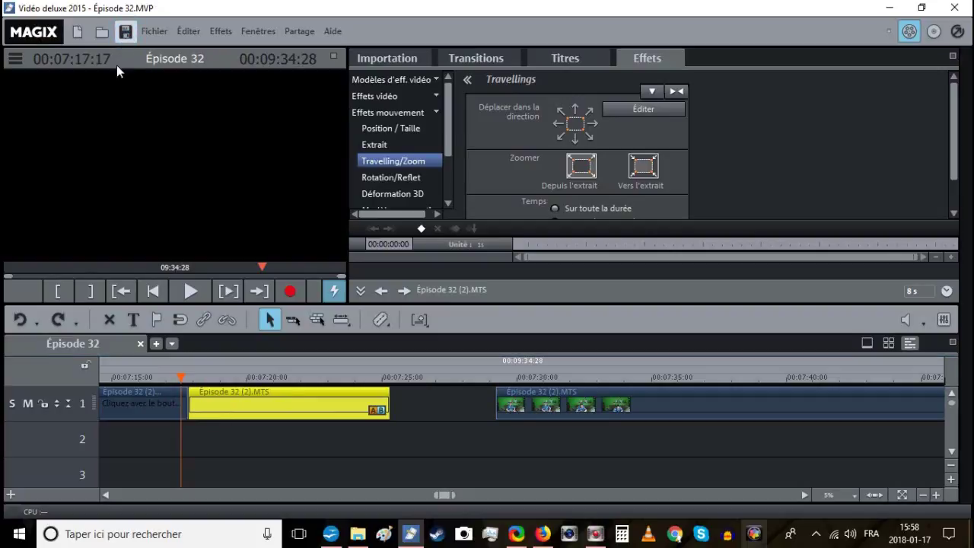
Play across the join from 00:07:17:17, then check the footage at the start of the last clip.
left_click(189, 292)
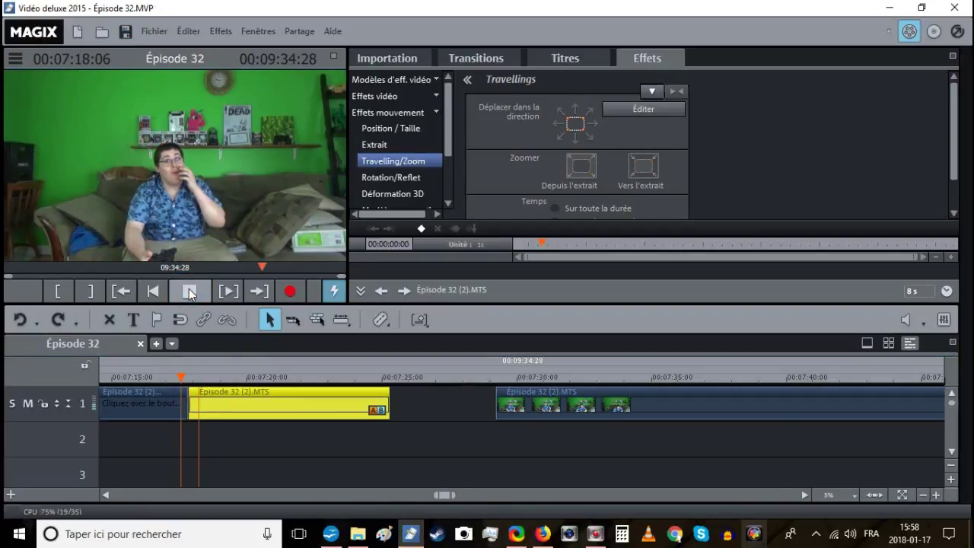
left_click(417, 400)
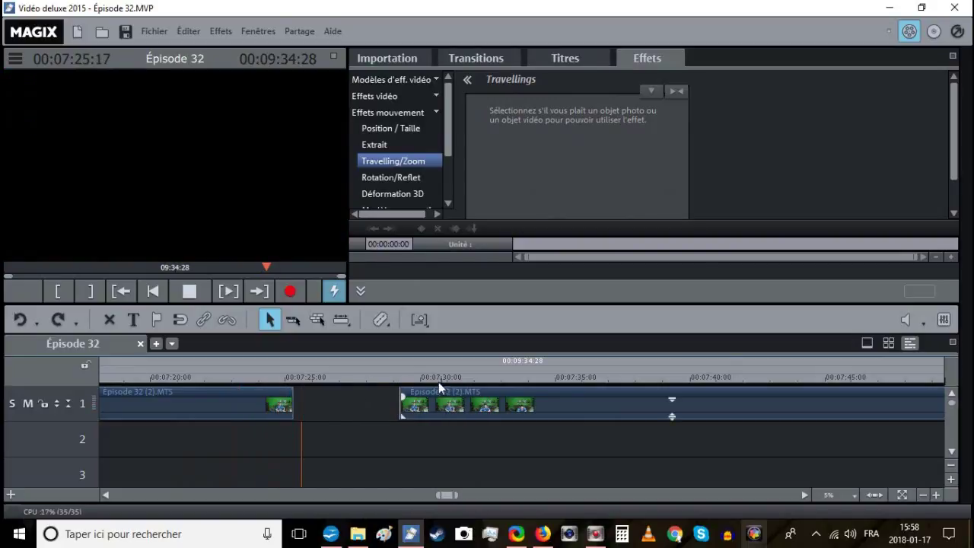
left_click(433, 376)
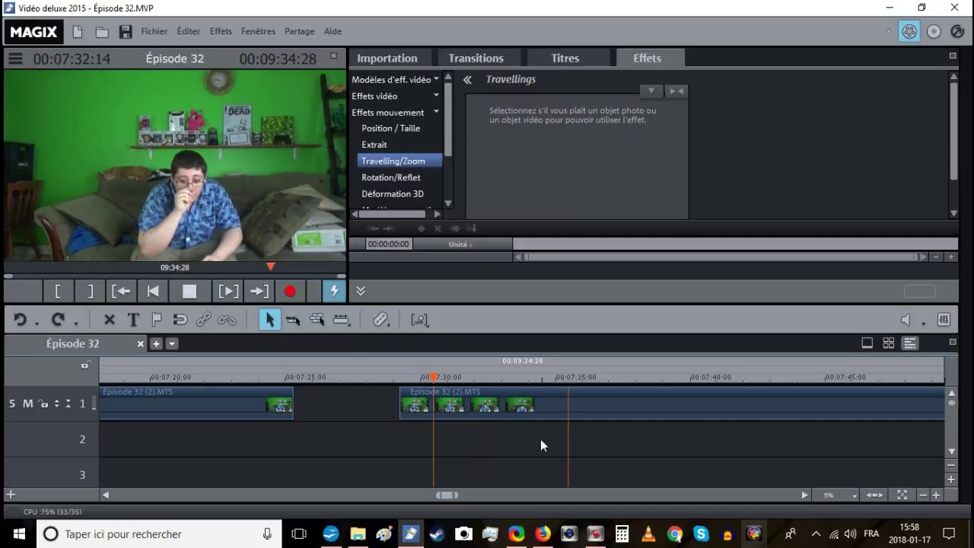
Skim ahead to find the end of the unwanted section and split the last clip at 00:07:37:23.
left_click(608, 373)
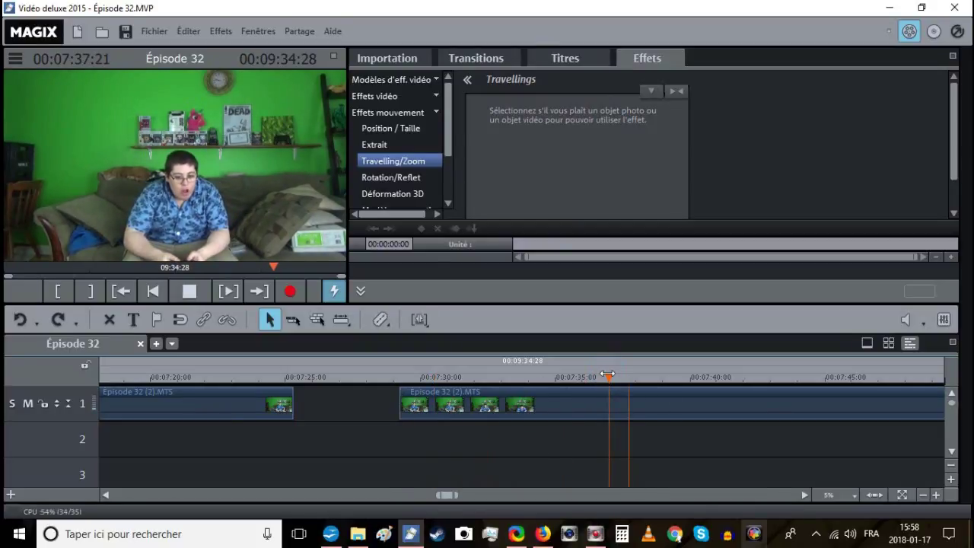
left_click(628, 374)
key("space")
left_click(609, 398)
key("t")
Delete the section between 00:07:29:07 and 00:07:37:23 and move the remaining footage back to 00:07:25:10 to close the gap.
right_click(615, 390)
left_click(637, 345)
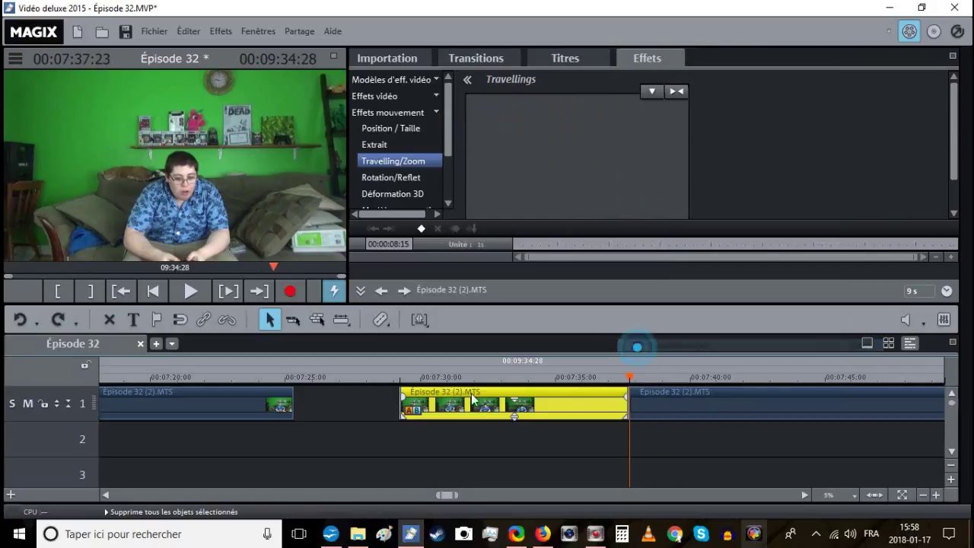
left_click(293, 376)
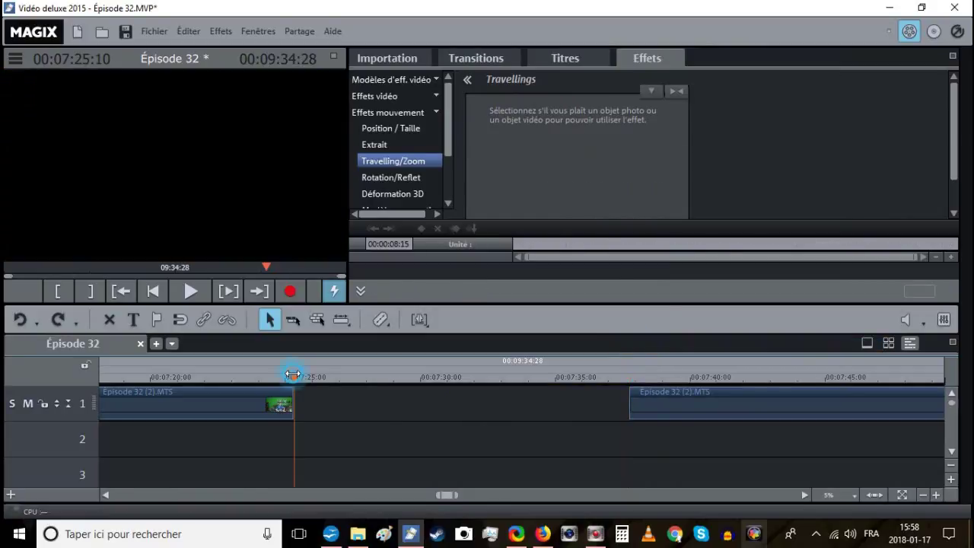
left_click_drag(671, 394, 336, 398)
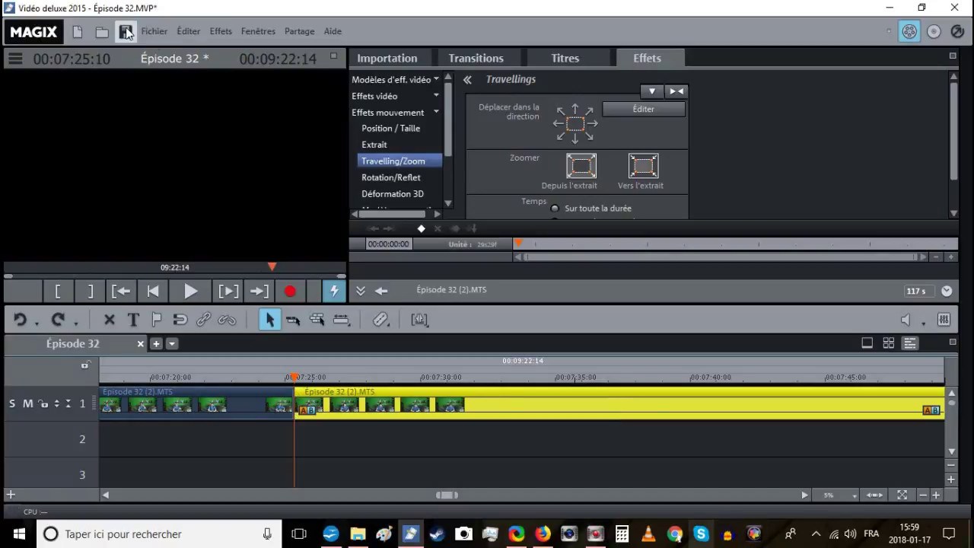
Save the project and play from 00:07:24:29 across the latest join and on into the last clip.
left_click(127, 32)
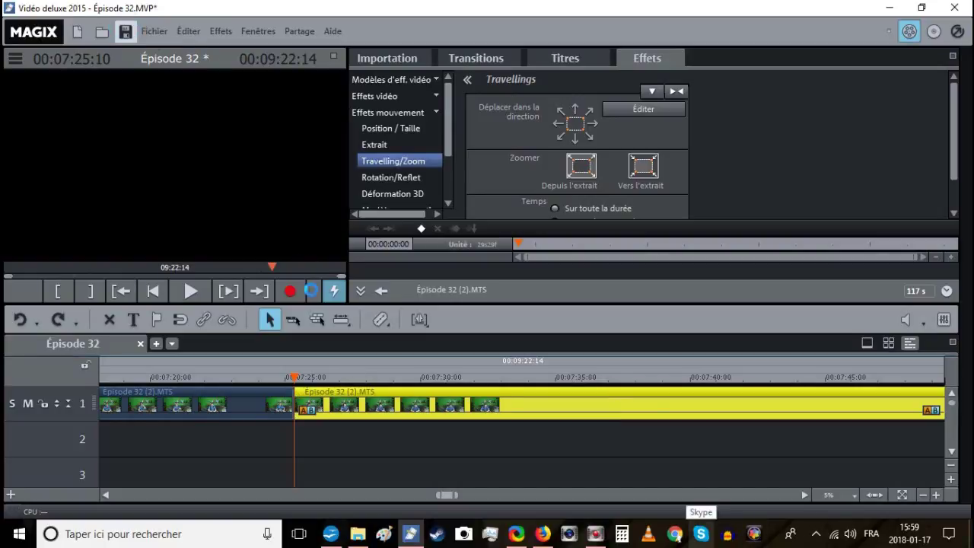
left_click(283, 378)
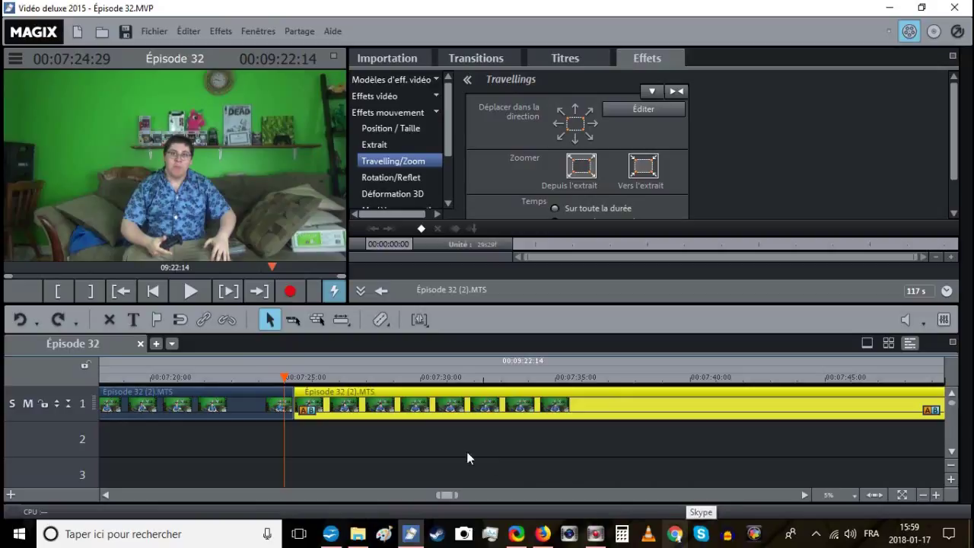
left_click(186, 289)
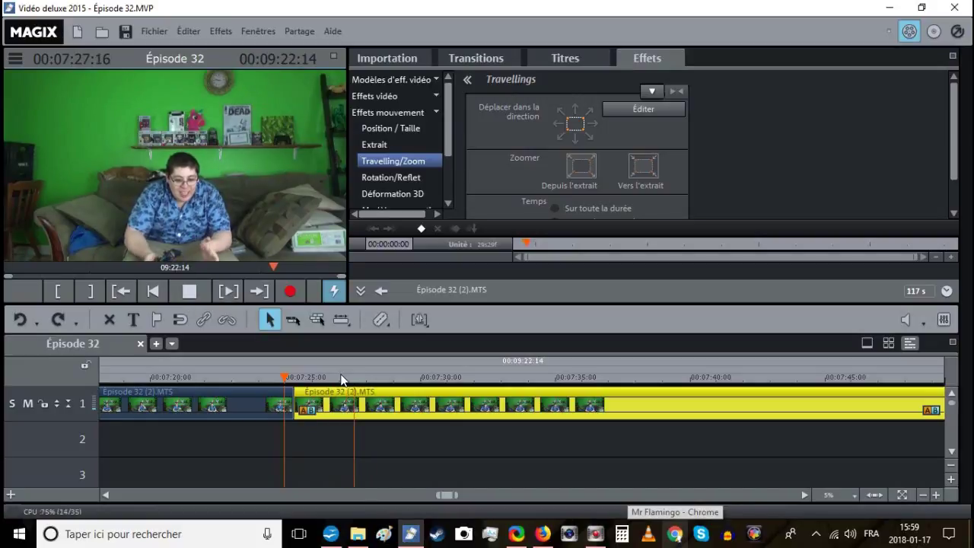
left_click(408, 436)
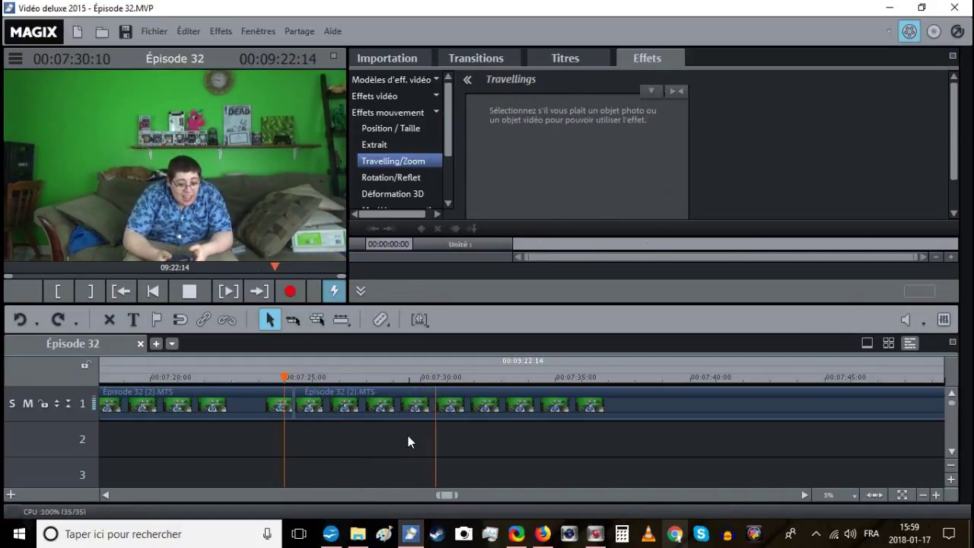
left_click(451, 406)
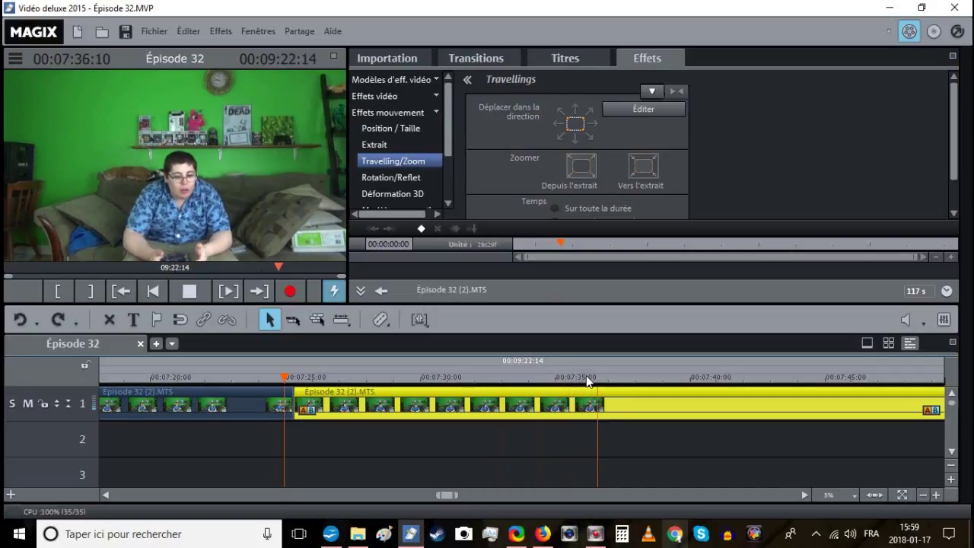
Split the last clip at about 00:07:37 and at 00:07:33:25, and delete the section between the two cuts.
left_click(618, 375)
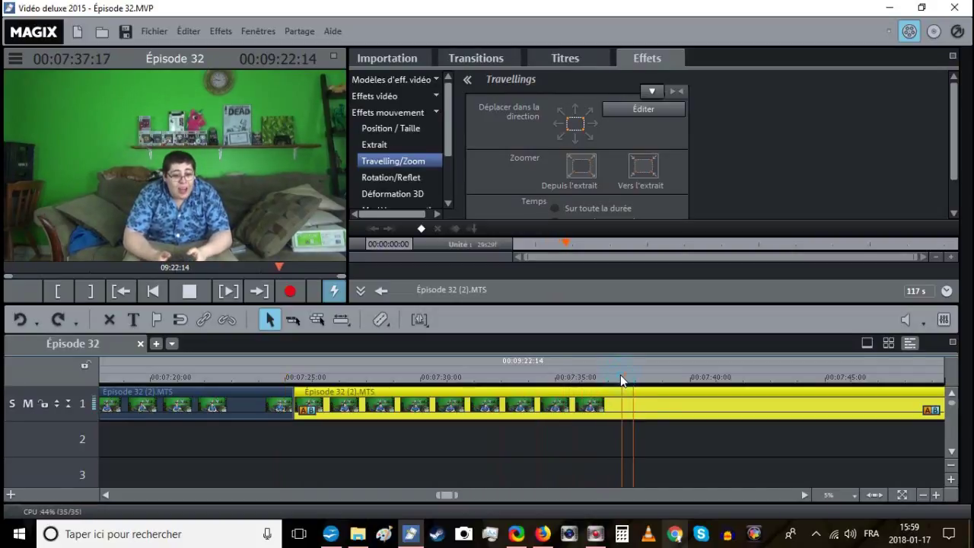
key("t")
left_click(554, 374)
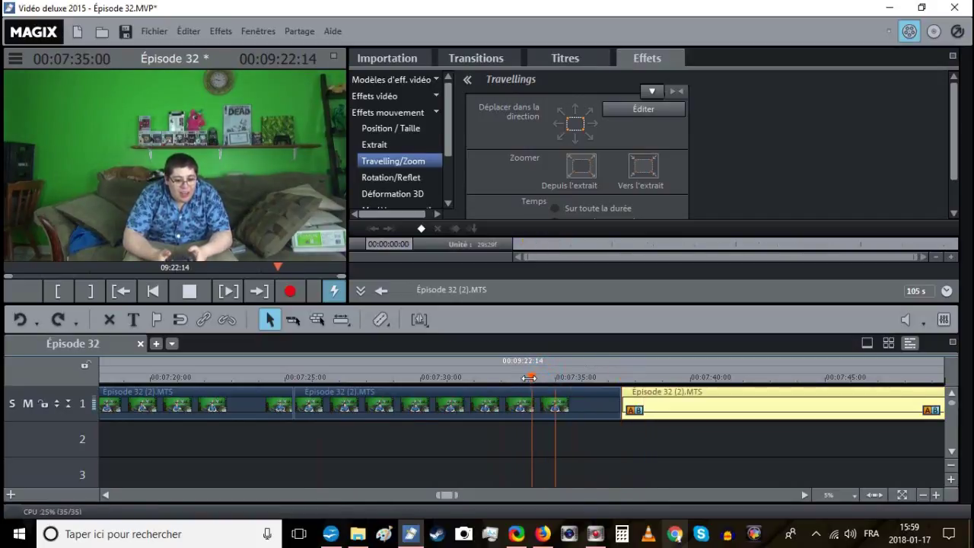
left_click(522, 376)
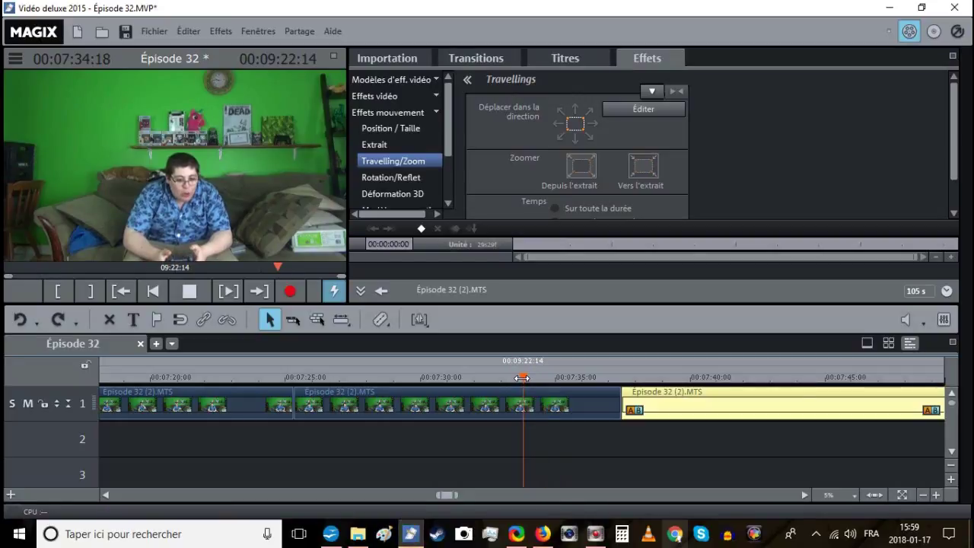
right_click(545, 389)
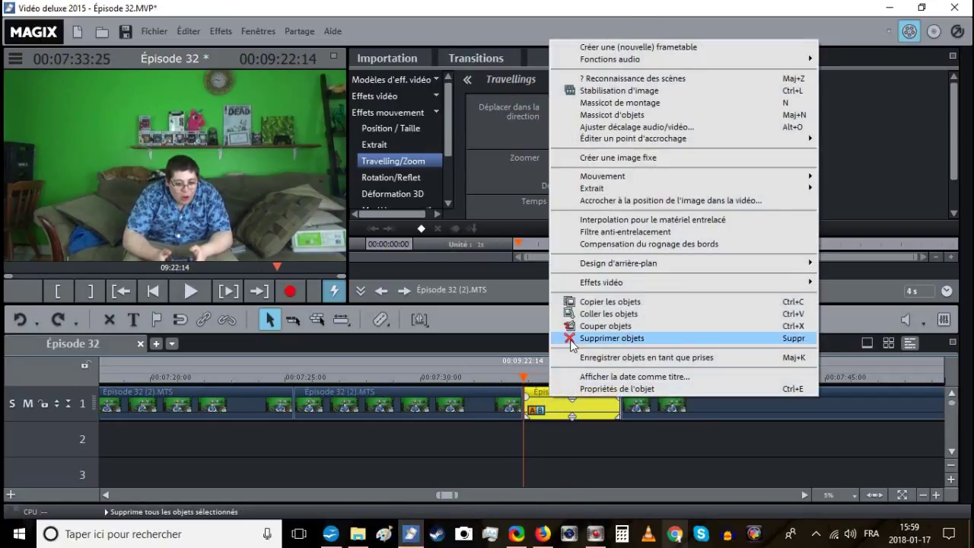
left_click(632, 337)
Separate the audio of the clip ending at 00:07:33:25, delete its video, and place the audio alone on track 1.
left_click(464, 397)
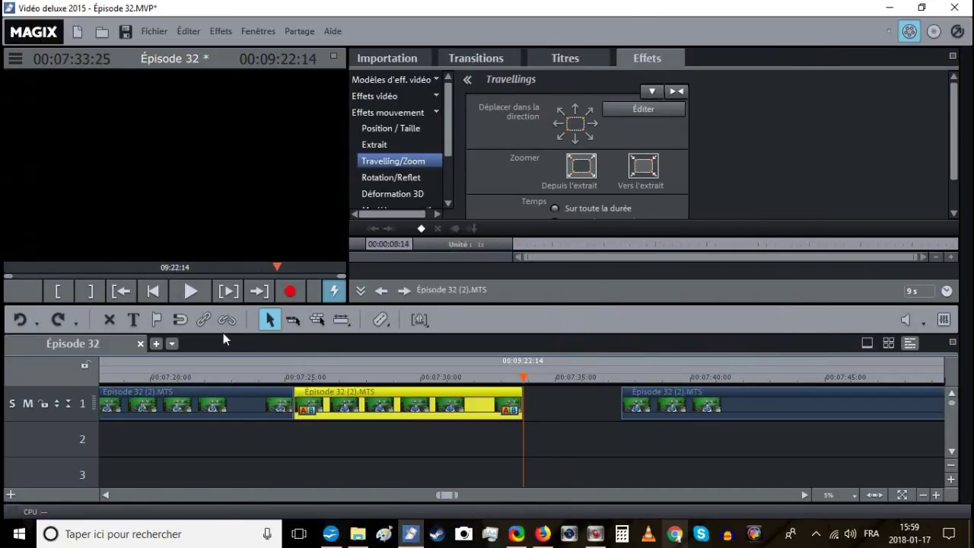
right_click(378, 395)
left_click(440, 337)
left_click_drag(498, 428, 506, 411)
Close the gap by moving the last clip back to 00:07:33:25, and save the project.
left_click(125, 34)
left_click_drag(645, 395, 542, 394)
left_click(515, 376)
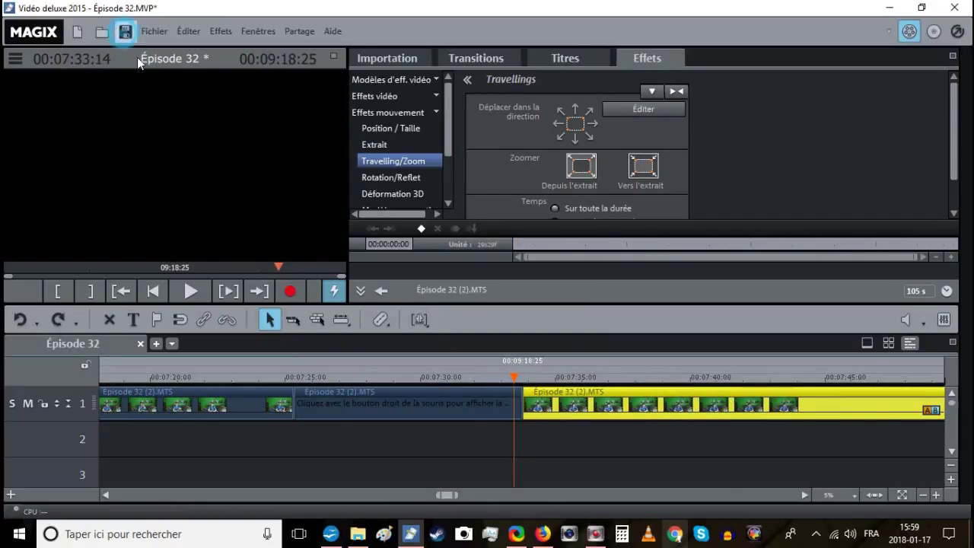
Play from 00:07:33:14 across the latest join and on into the last clip.
left_click(187, 291)
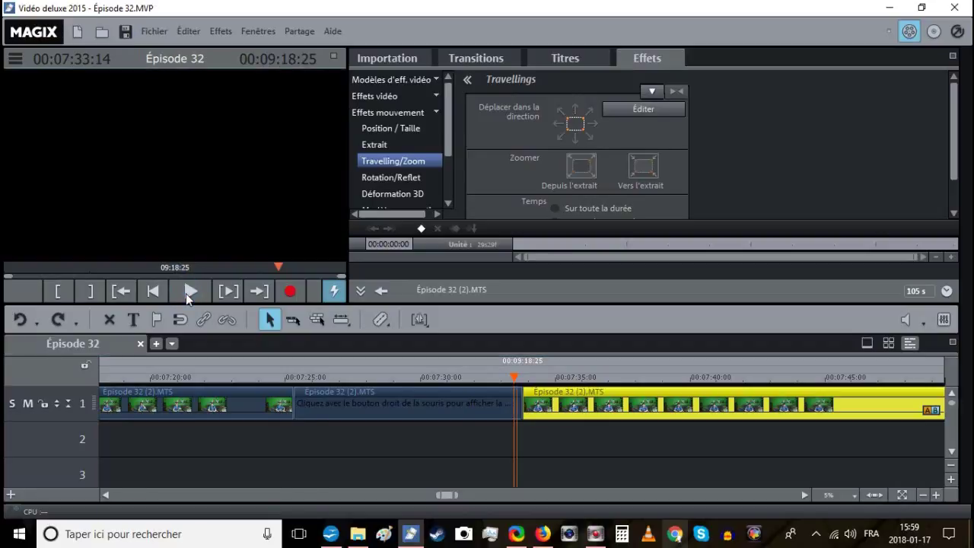
left_click(620, 444)
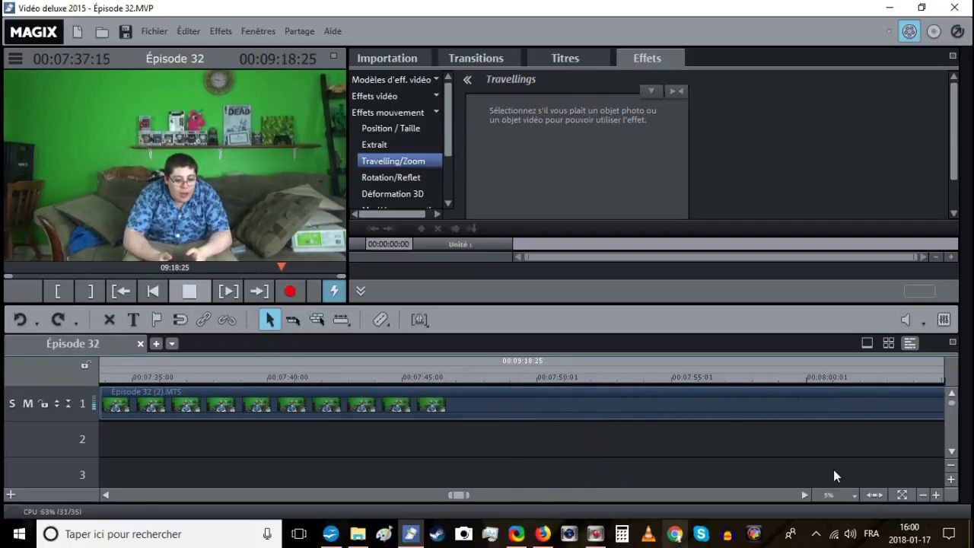
left_click(923, 495)
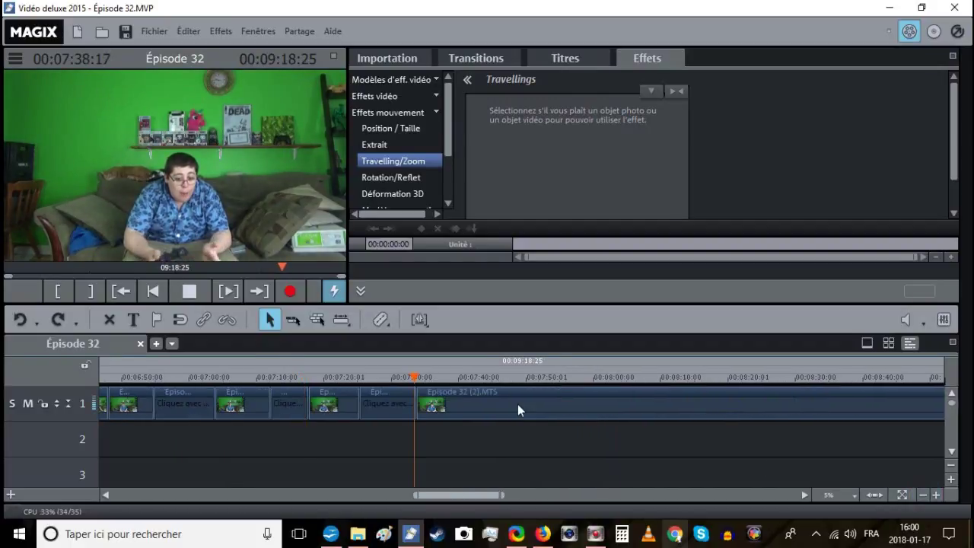
Split the last clip about 3 seconds after its start and delete the short section before the cut.
left_click(447, 377)
left_click_drag(448, 377, 440, 378)
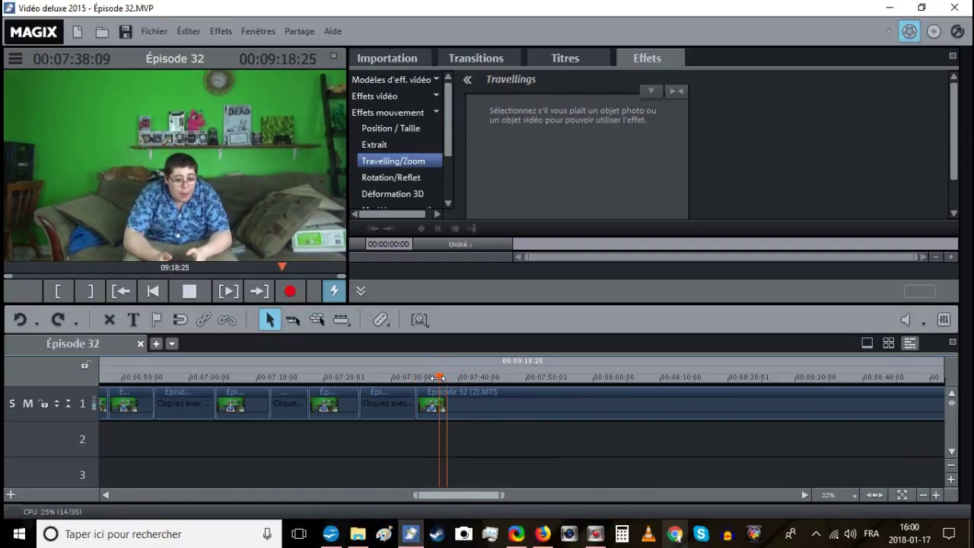
left_click(436, 389)
key("t")
right_click(435, 389)
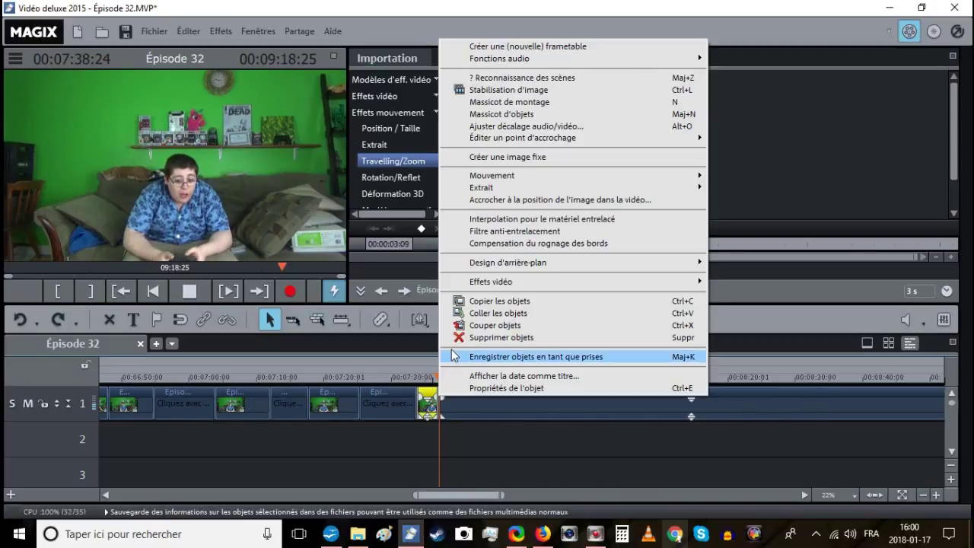
left_click(464, 396)
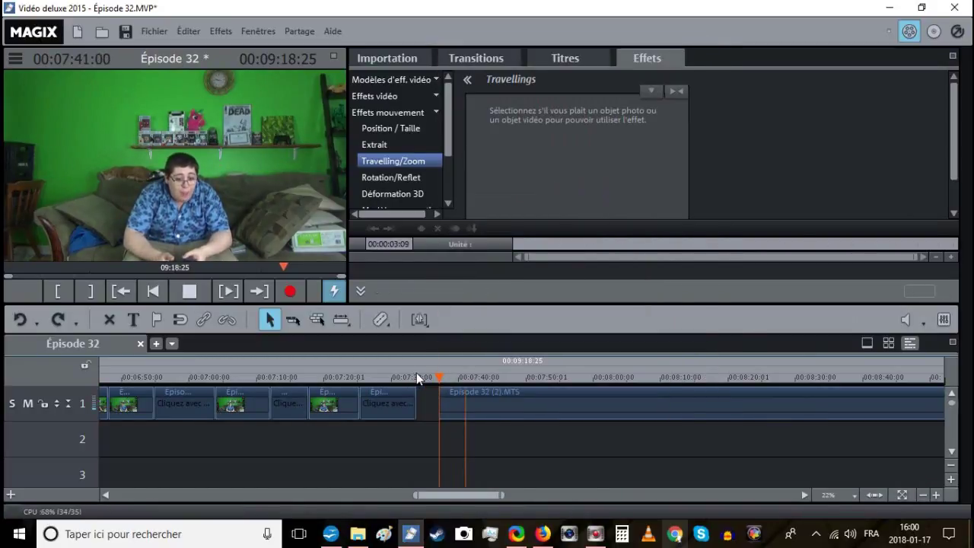
Move the remaining footage back to the end of the preceding audio clip at 00:07:33:25 and save the project.
left_click(417, 375)
left_click_drag(462, 390, 444, 389)
left_click(124, 34)
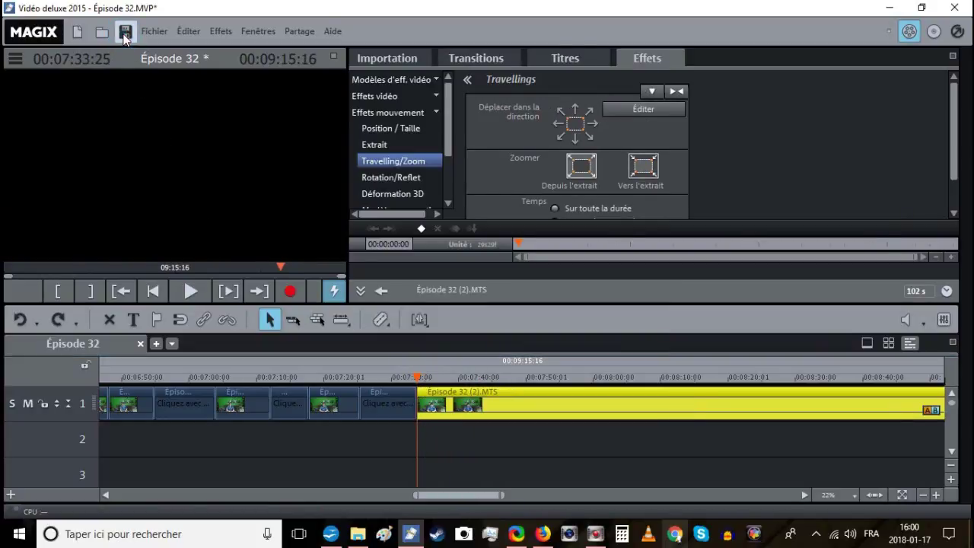
Play the last clip from its start at 00:07:33:25 to check the footage after the cut.
left_click(936, 495)
left_click(936, 495)
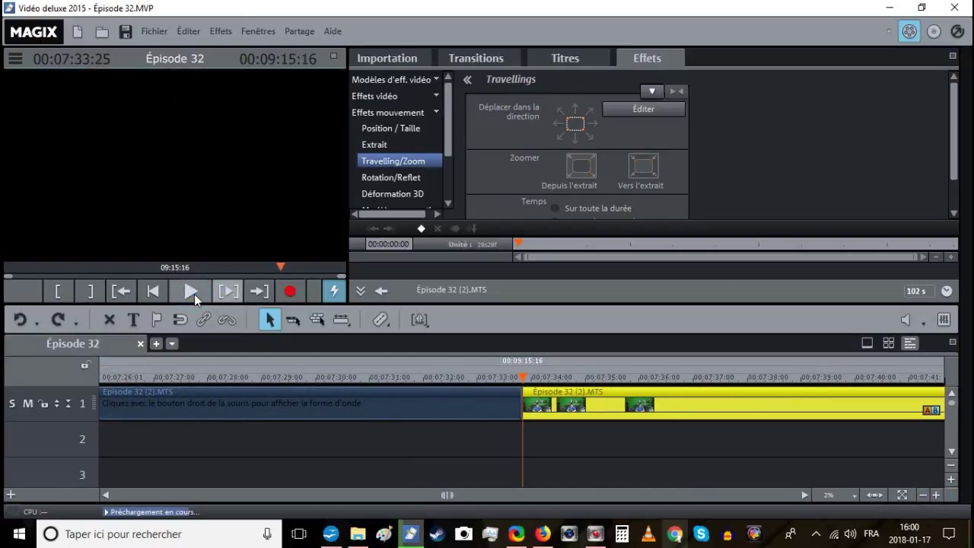
key("space")
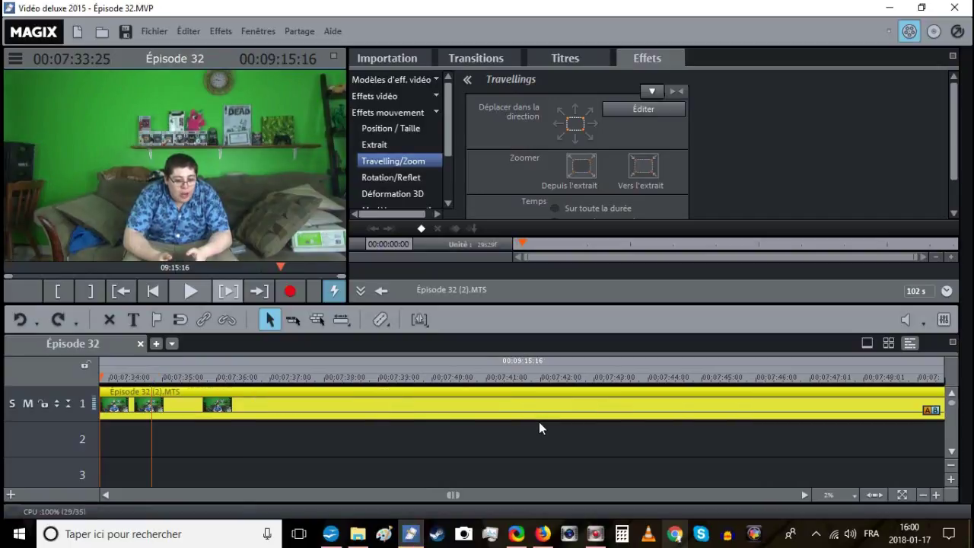
left_click(420, 455)
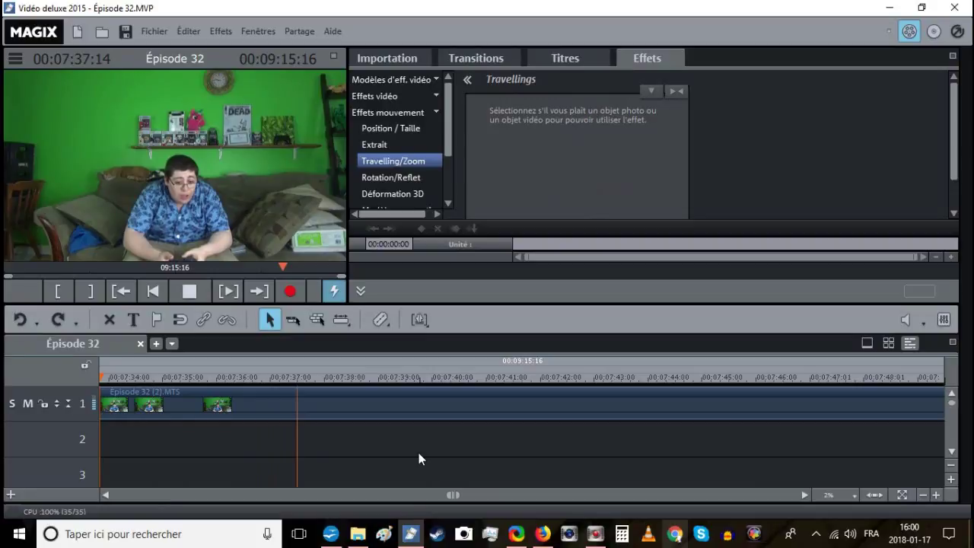
Find the end of the section to keep as audio only and split the last clip at 00:07:38:17.
left_click(355, 379)
left_click(345, 378)
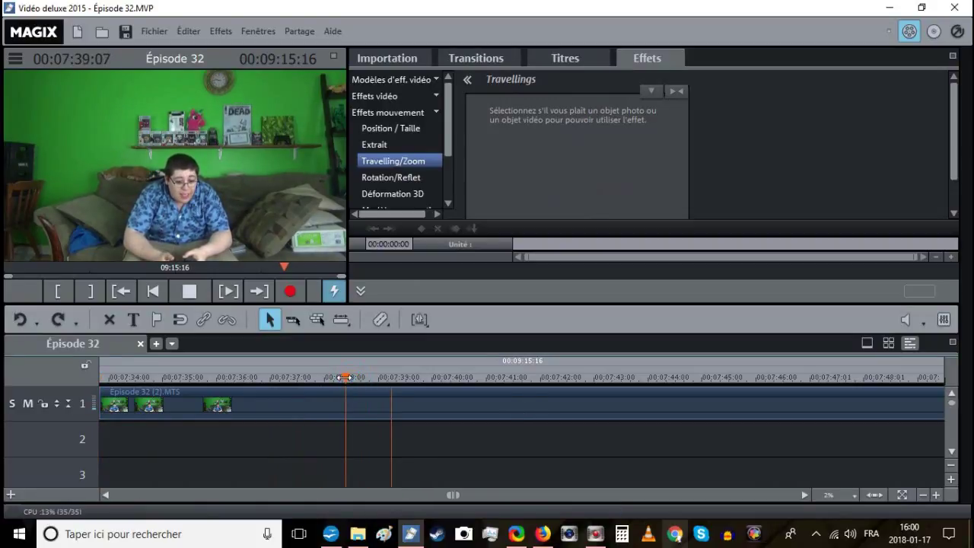
left_click(353, 375)
key("space")
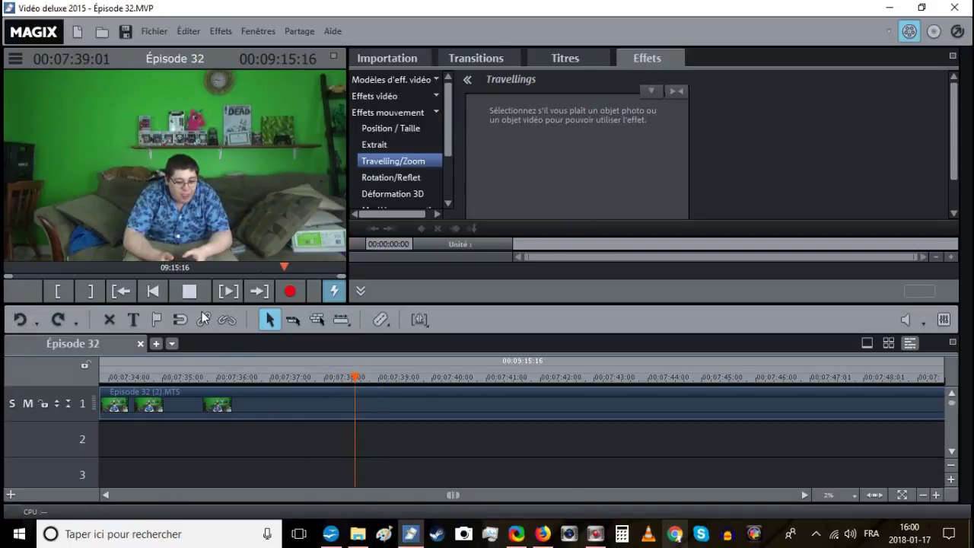
Separate the audio of the section between 00:07:33:25 and 00:07:38:17, delete its video, and move the audio up to track 1.
left_click(256, 387)
left_click(226, 320)
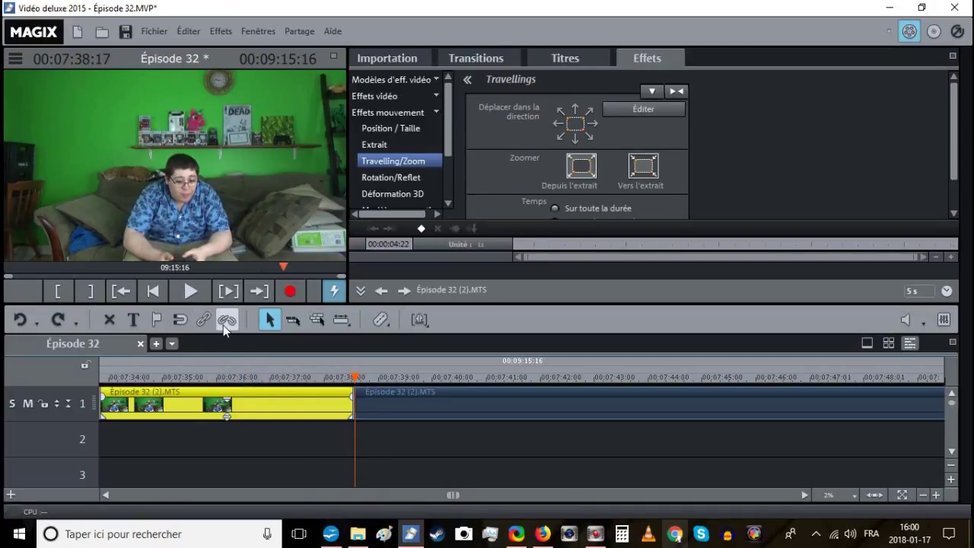
right_click(302, 386)
left_click(316, 343)
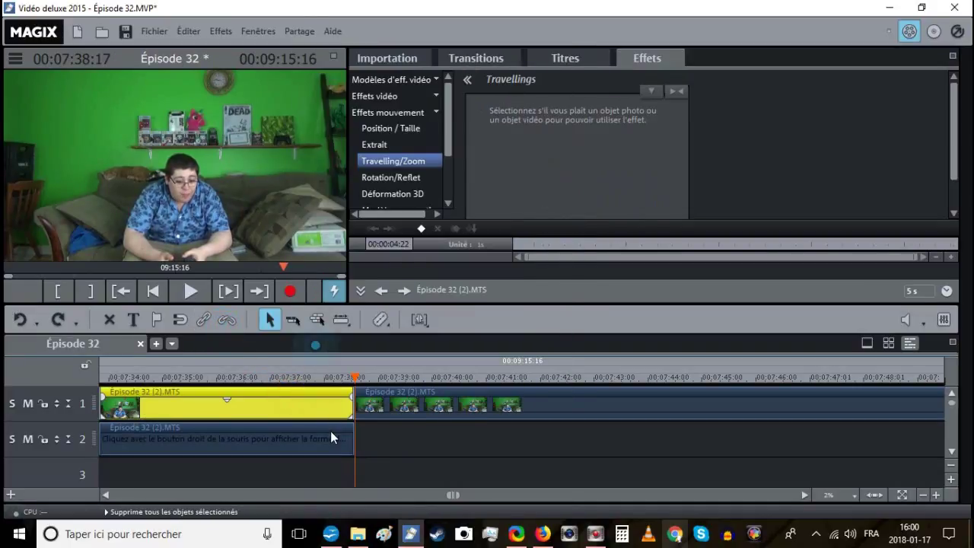
left_click(332, 428)
left_click_drag(334, 422, 333, 418)
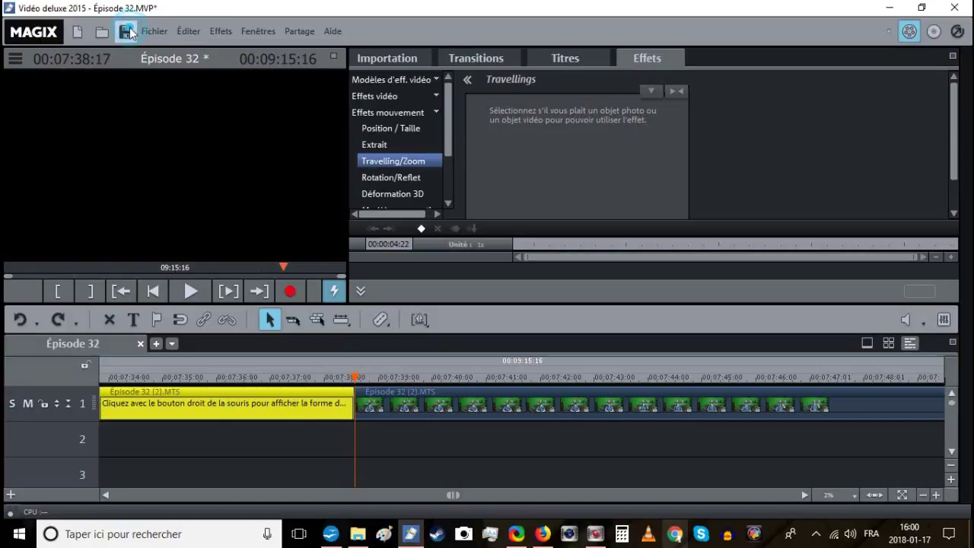
Save the project and play the last clip from 00:07:38:17.
left_click(129, 34)
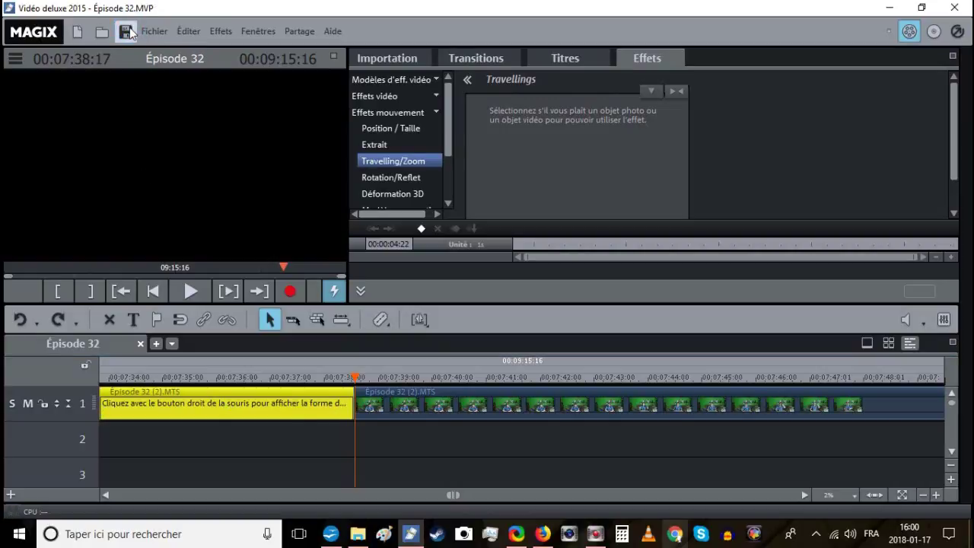
left_click(192, 290)
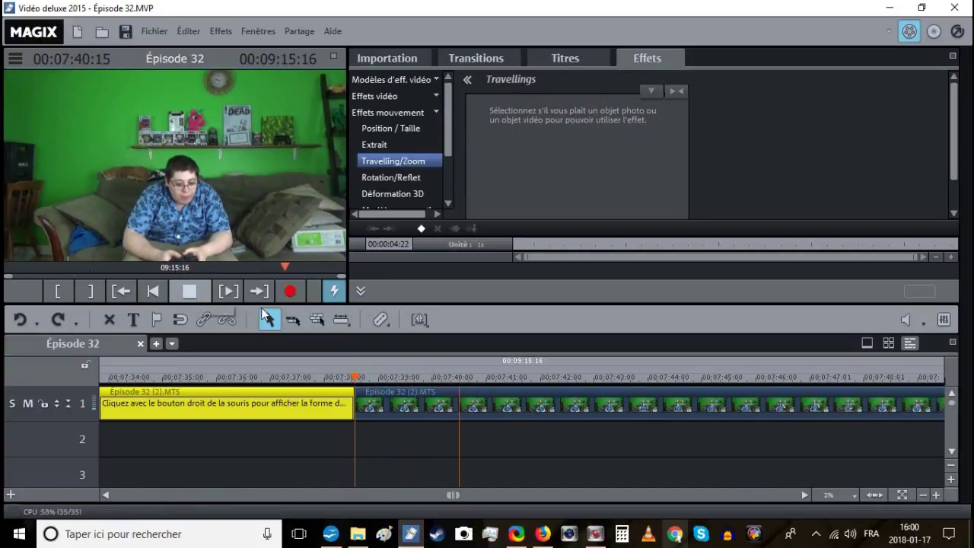
left_click(921, 495)
left_click(922, 495)
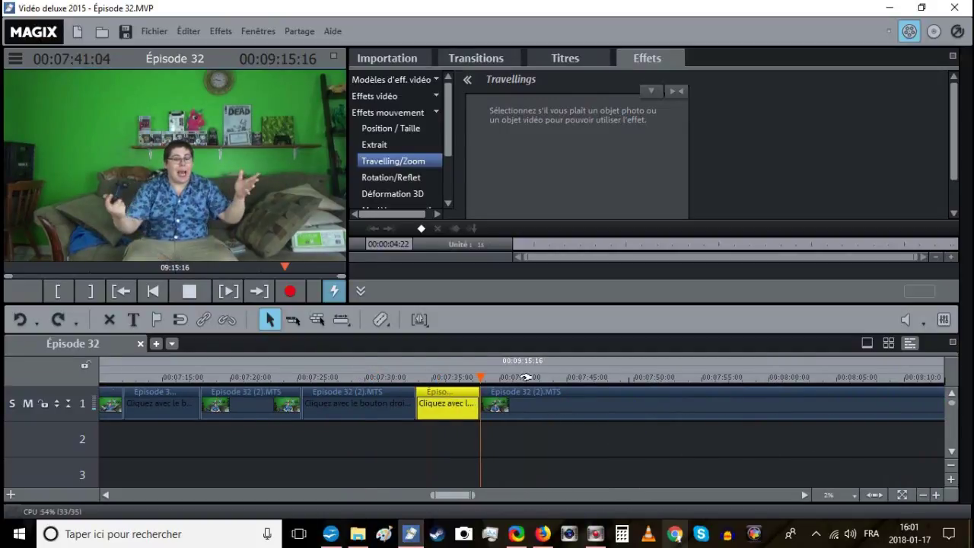
left_click(533, 430)
Split the last clip at 00:07:43:08 and delete the section between 00:07:38:17 and the new cut.
left_click(539, 374)
left_click_drag(540, 376, 543, 375)
left_click(529, 395)
right_click(535, 395)
left_click(553, 338)
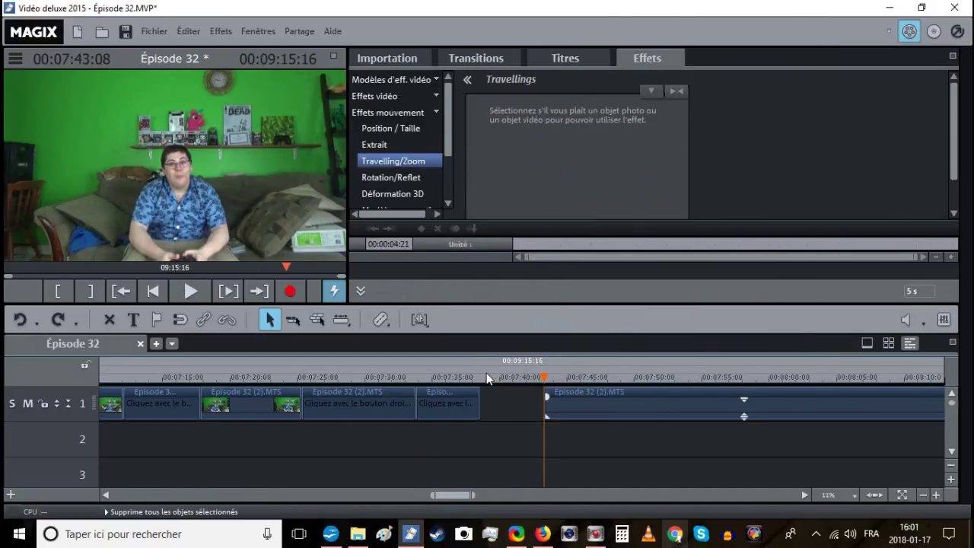